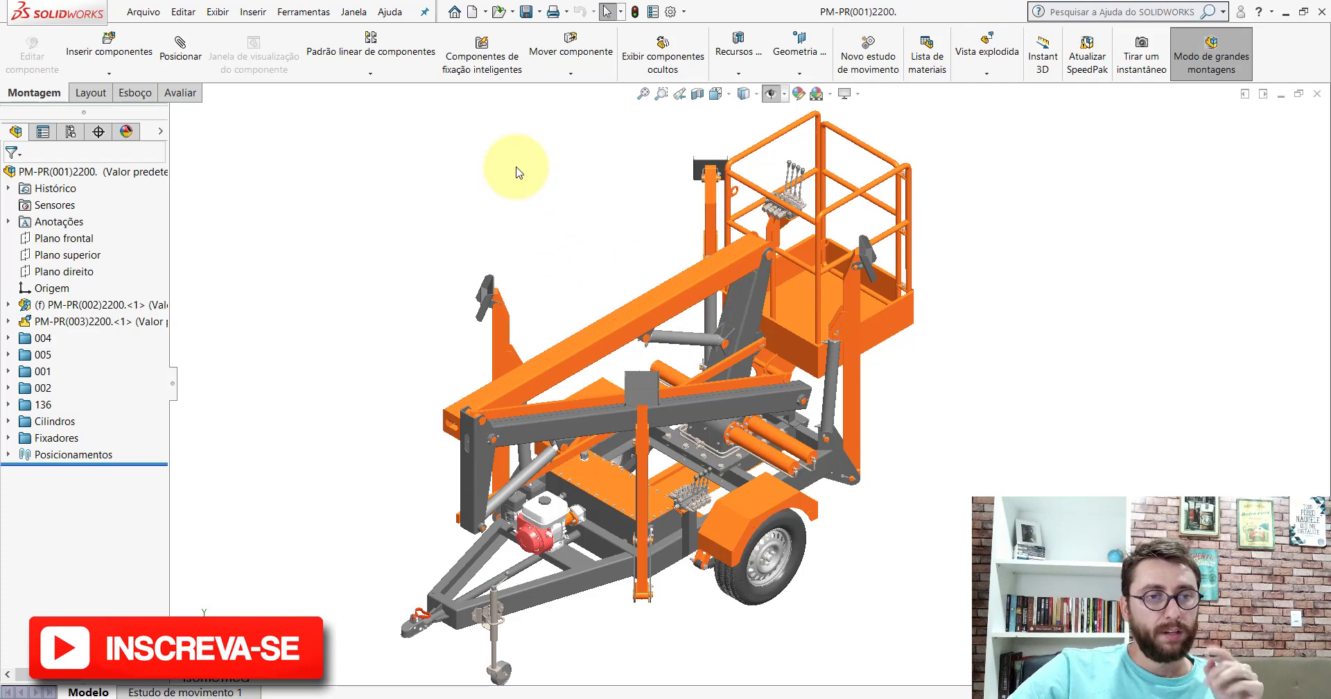
Open the PM-PR(024)2200 assembly from the desktop PM-PR(001)2200 folder, filtering to assembly files.
left_click(500, 12)
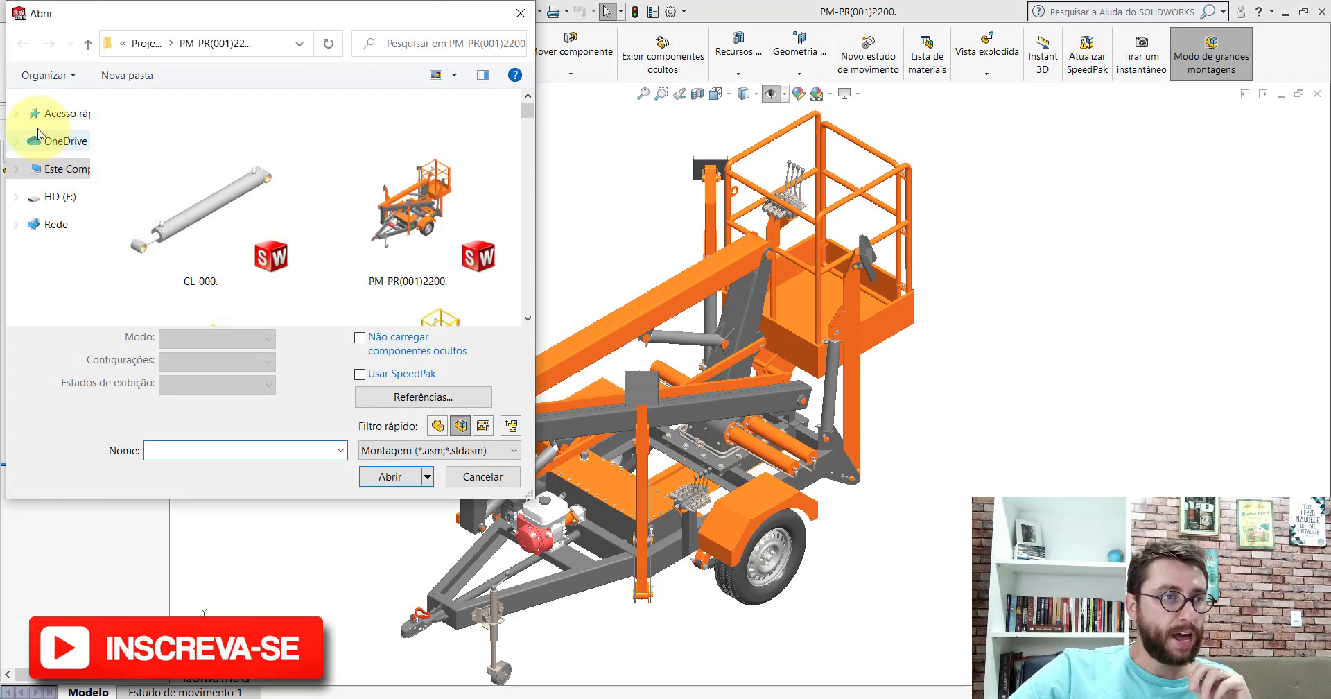
left_click(15, 113)
left_click(51, 134)
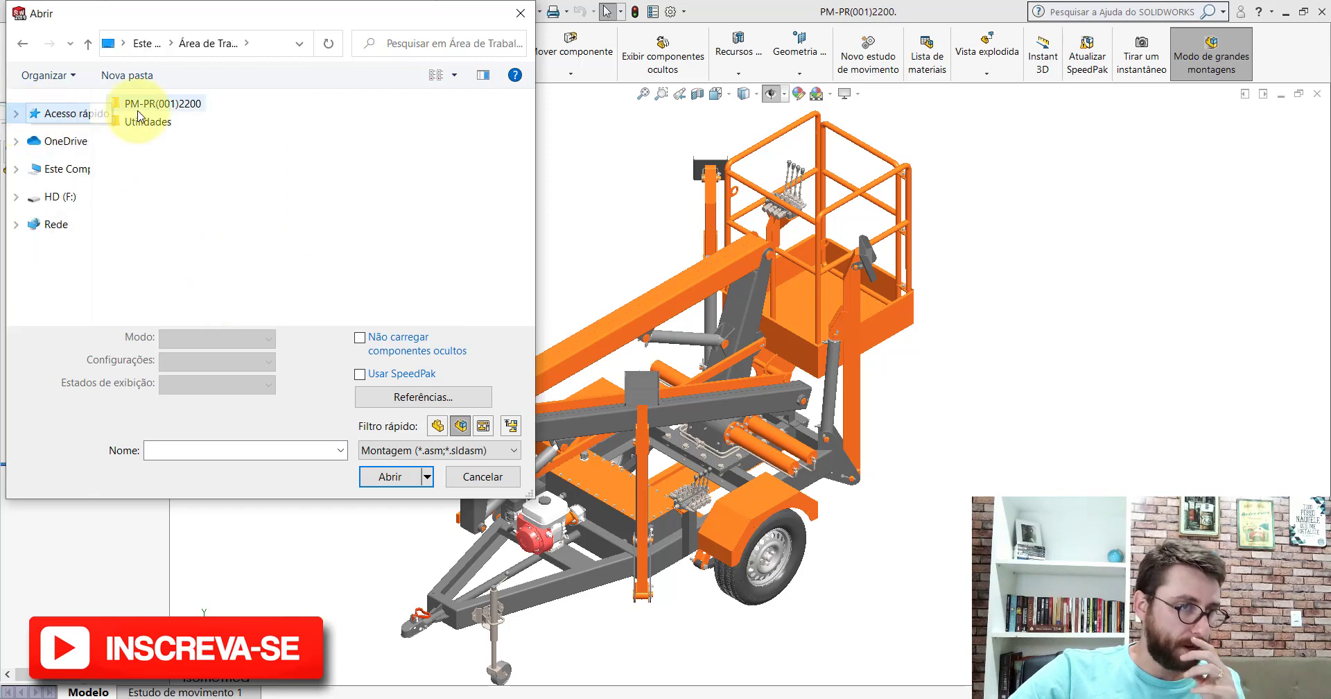
double_click(208, 104)
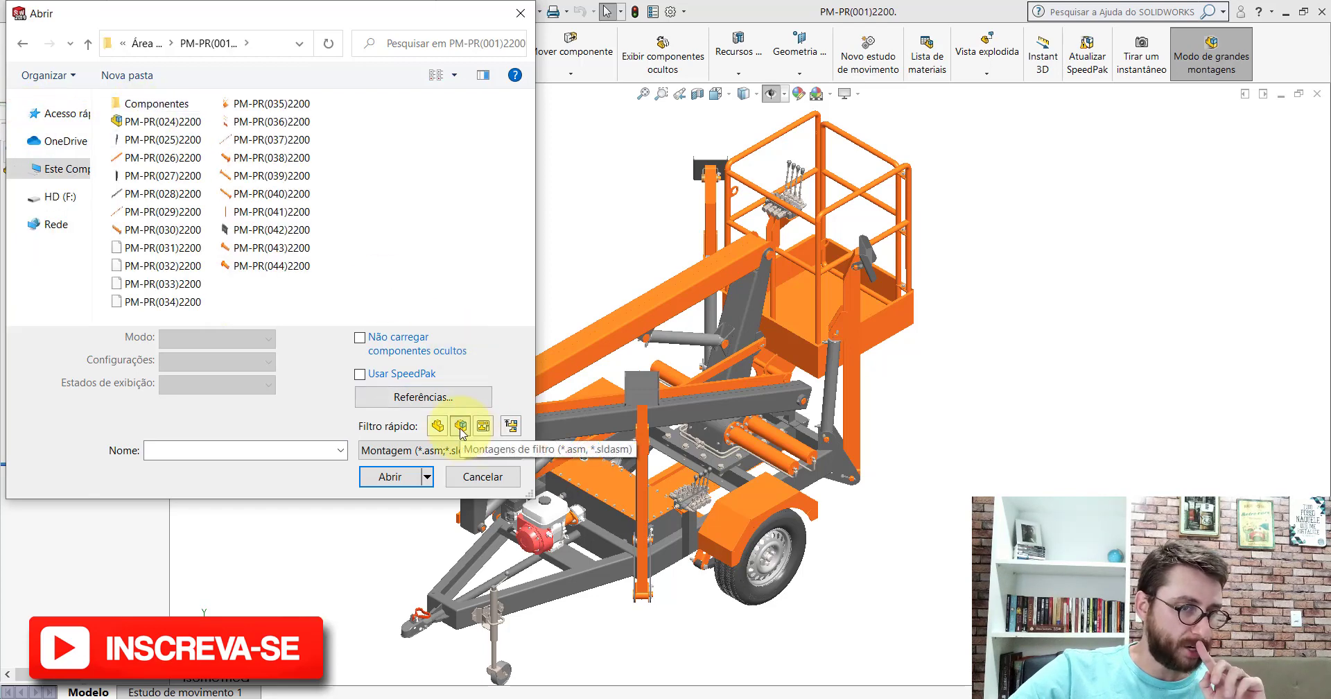
left_click(460, 425)
left_click(161, 121)
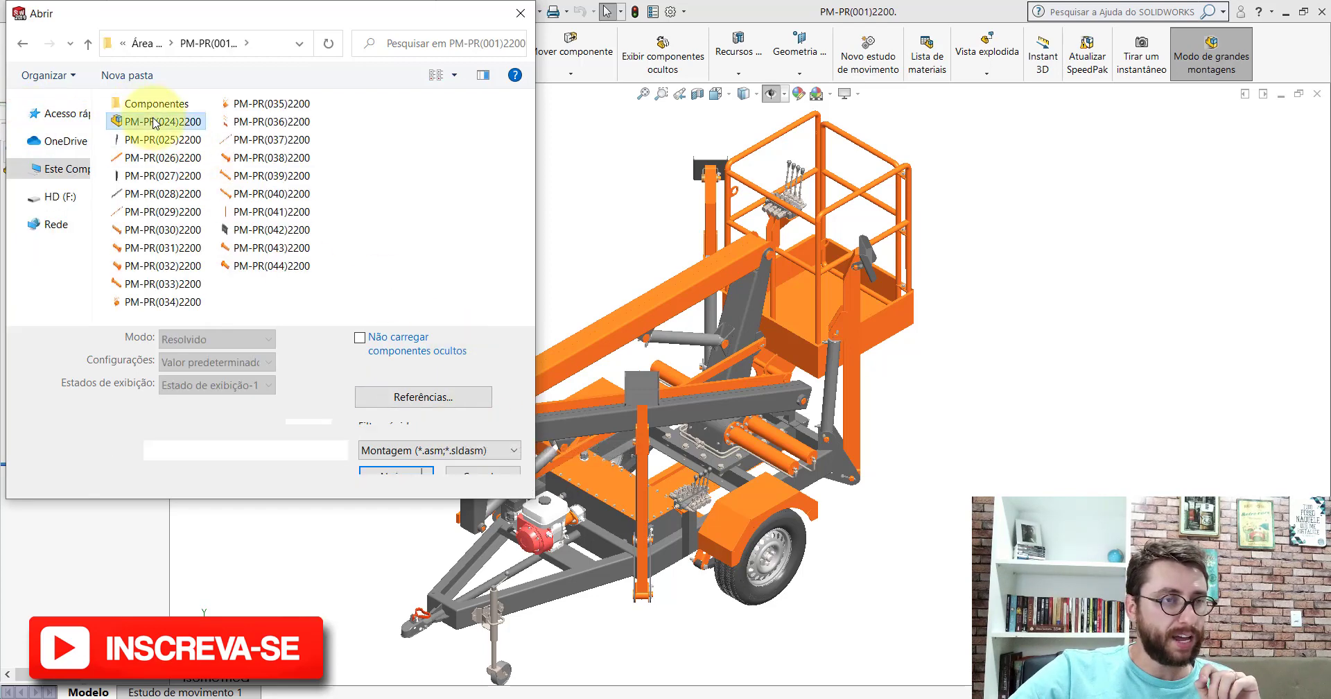
left_click(388, 478)
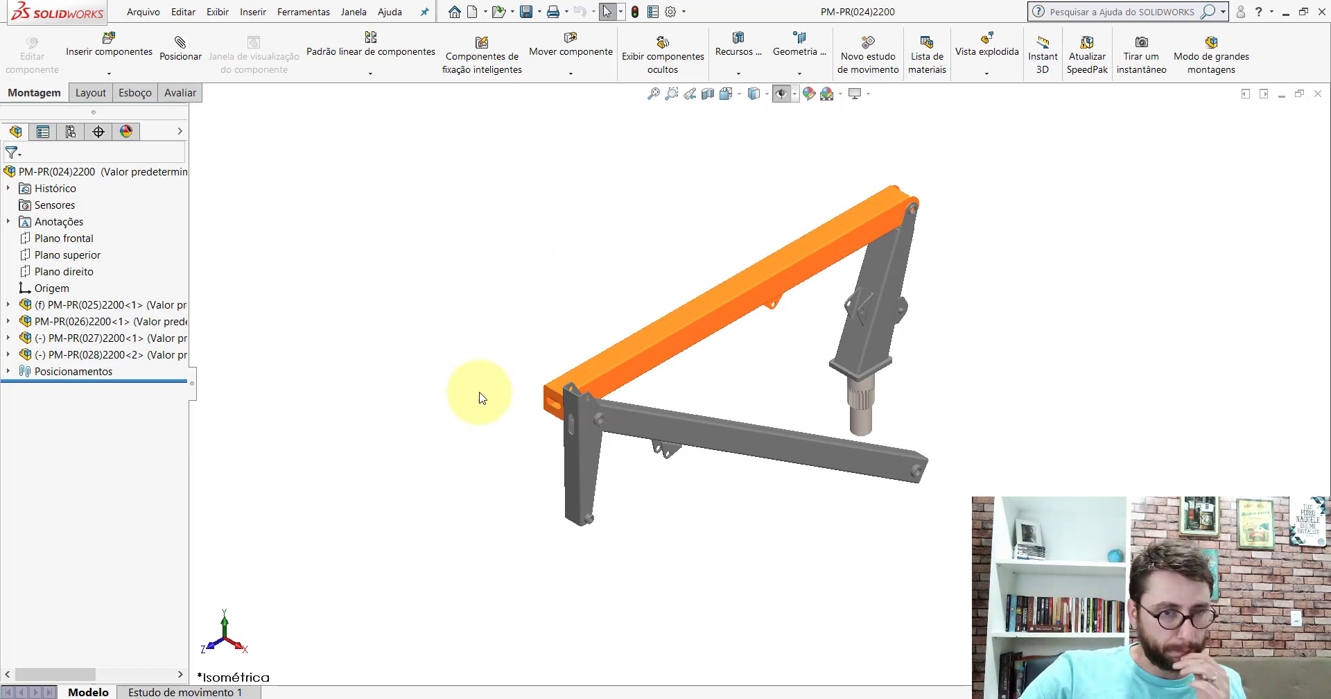
Select the lower arm PM-PR(028), then preview the PM-PR(001)2200 lift window from the taskbar.
left_click(82, 355)
left_click(437, 396)
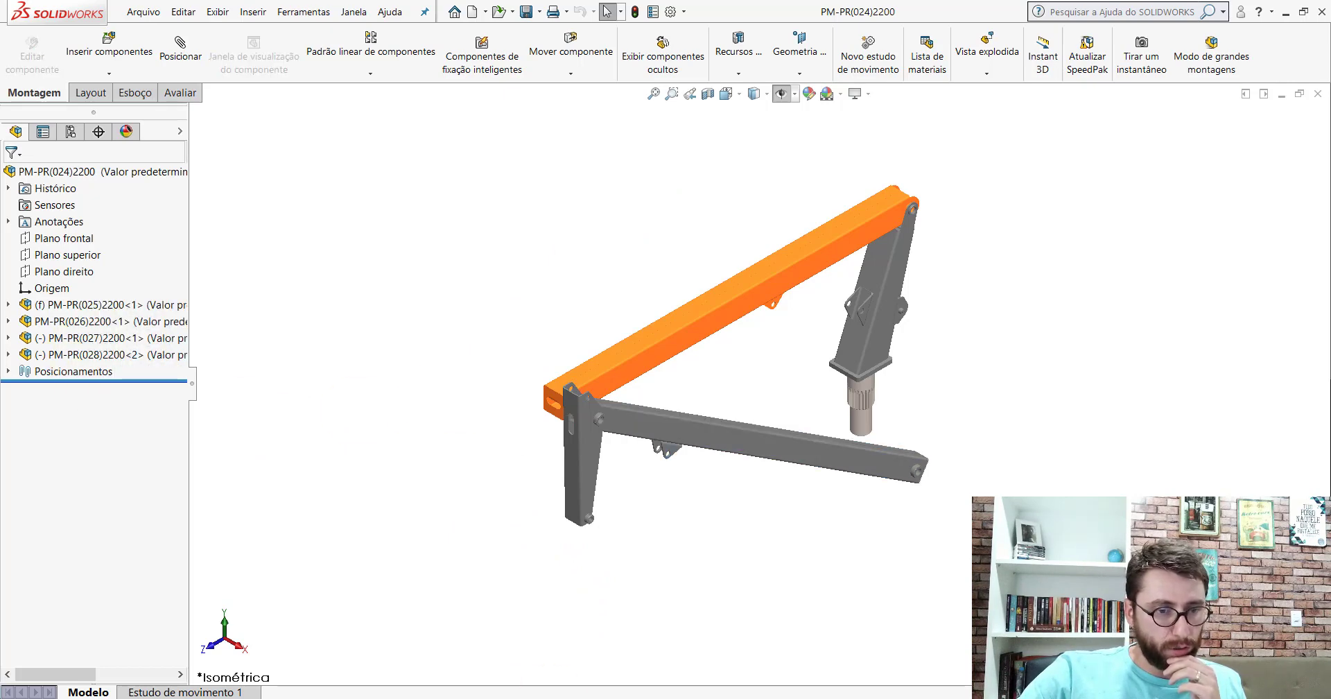
In the PM-PR(001)2200 lift, filter the tree for '(024' and open subassembly PM-PR(024)2200 alone.
left_click(513, 634)
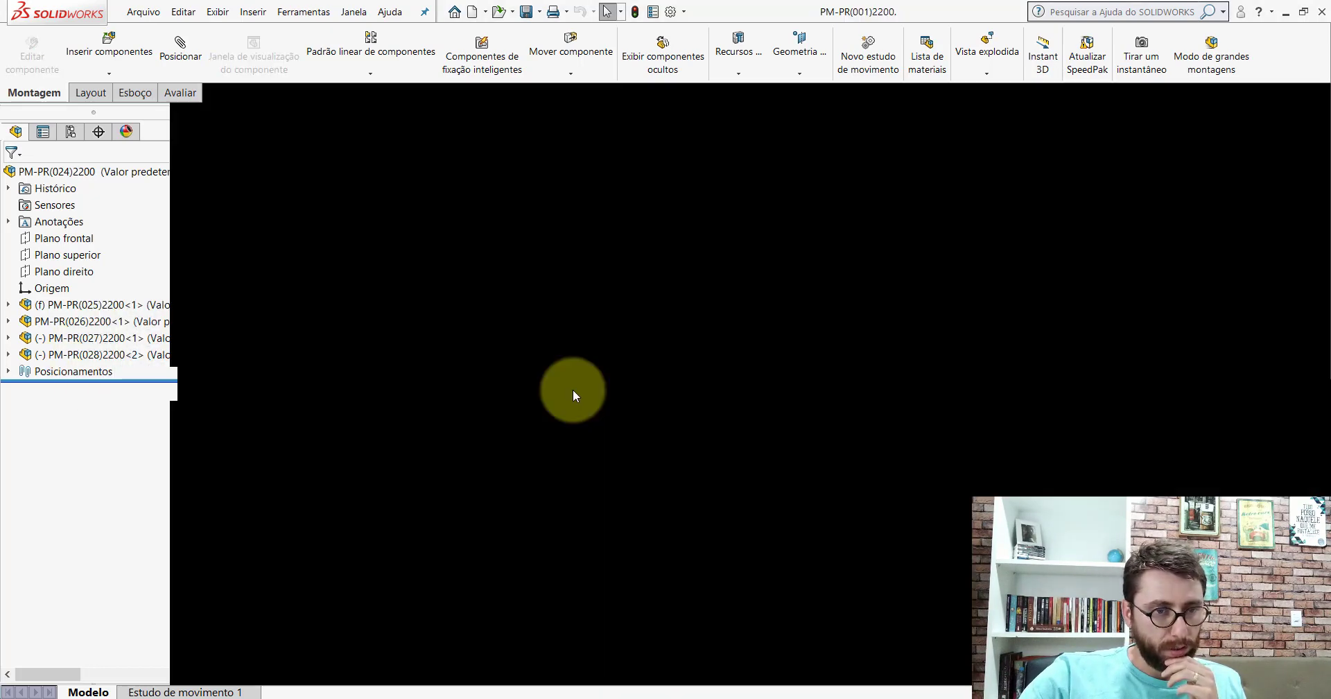
left_click(70, 153)
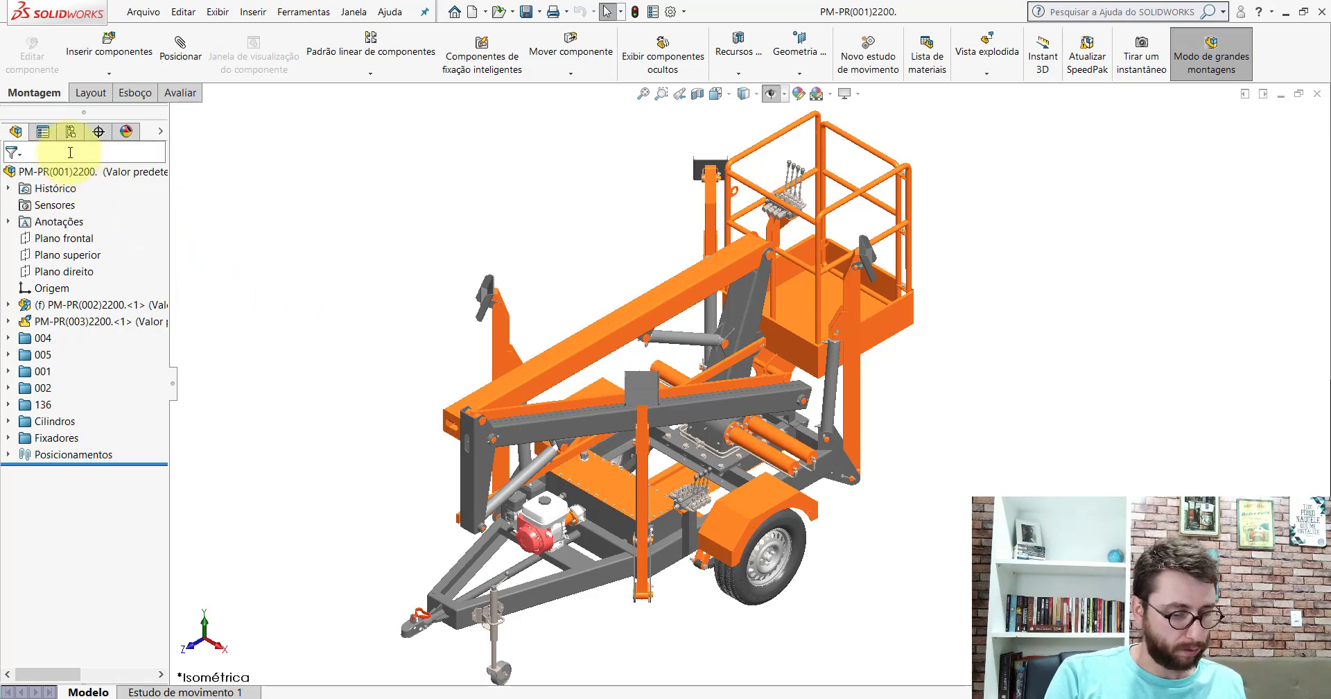
type("(024")
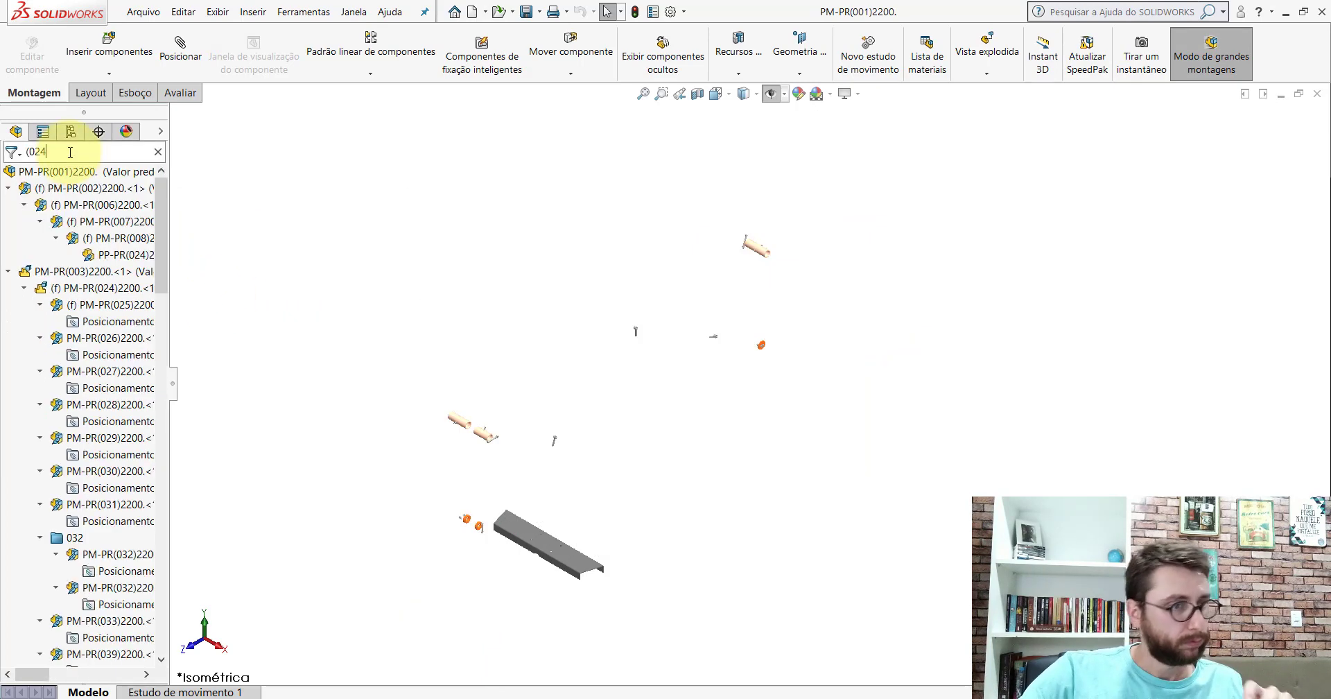
left_click(75, 287)
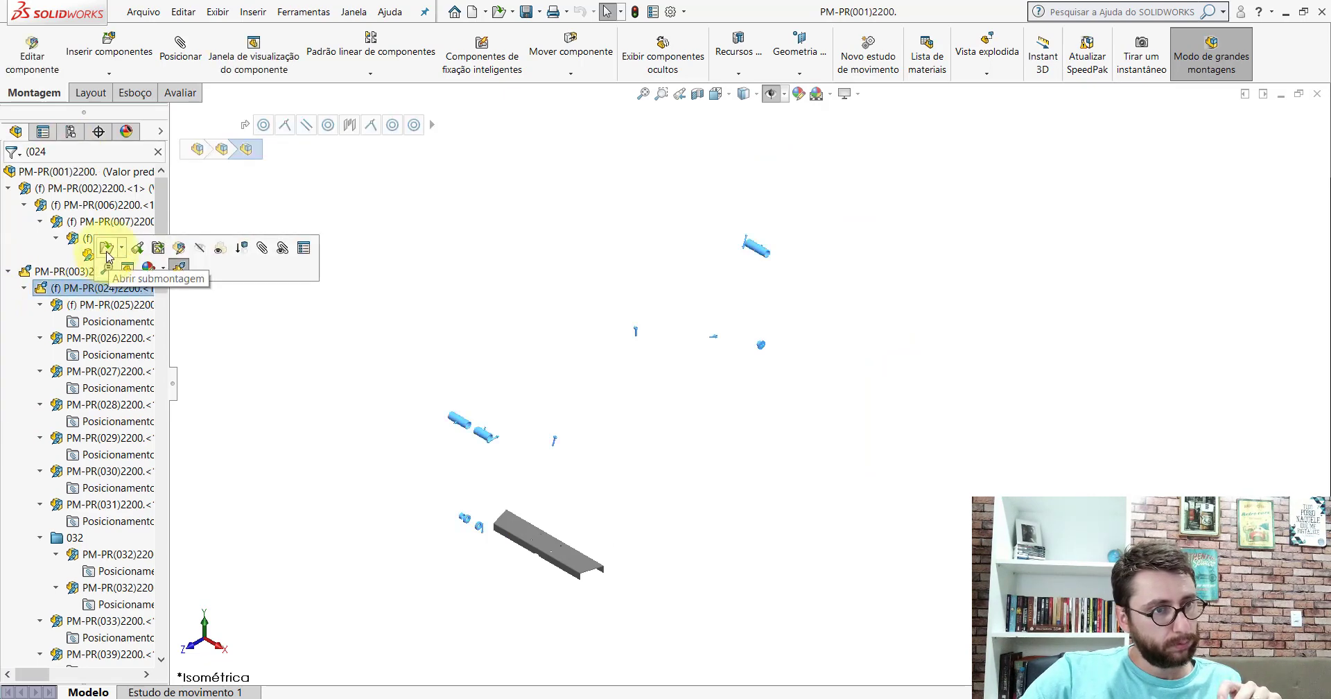
left_click(107, 251)
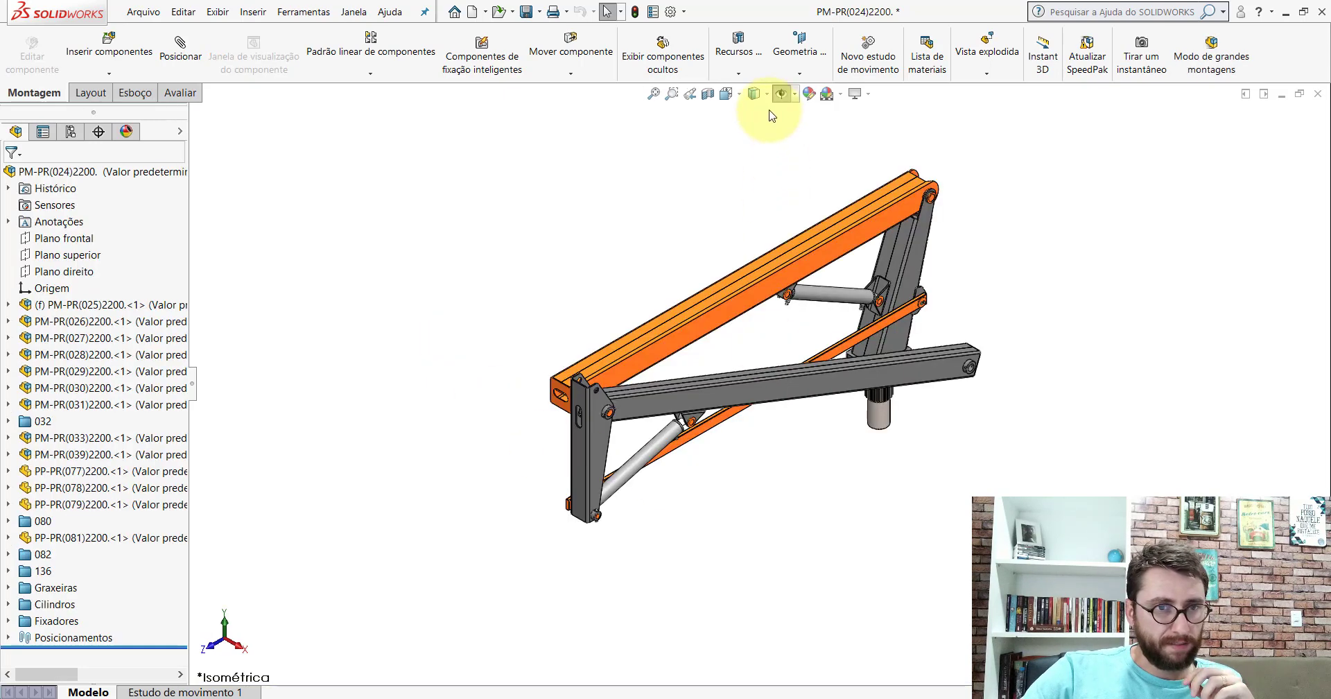
Display the reference boom shaded without edges and fit it to the view.
left_click(782, 95)
left_click(765, 133)
key("z")
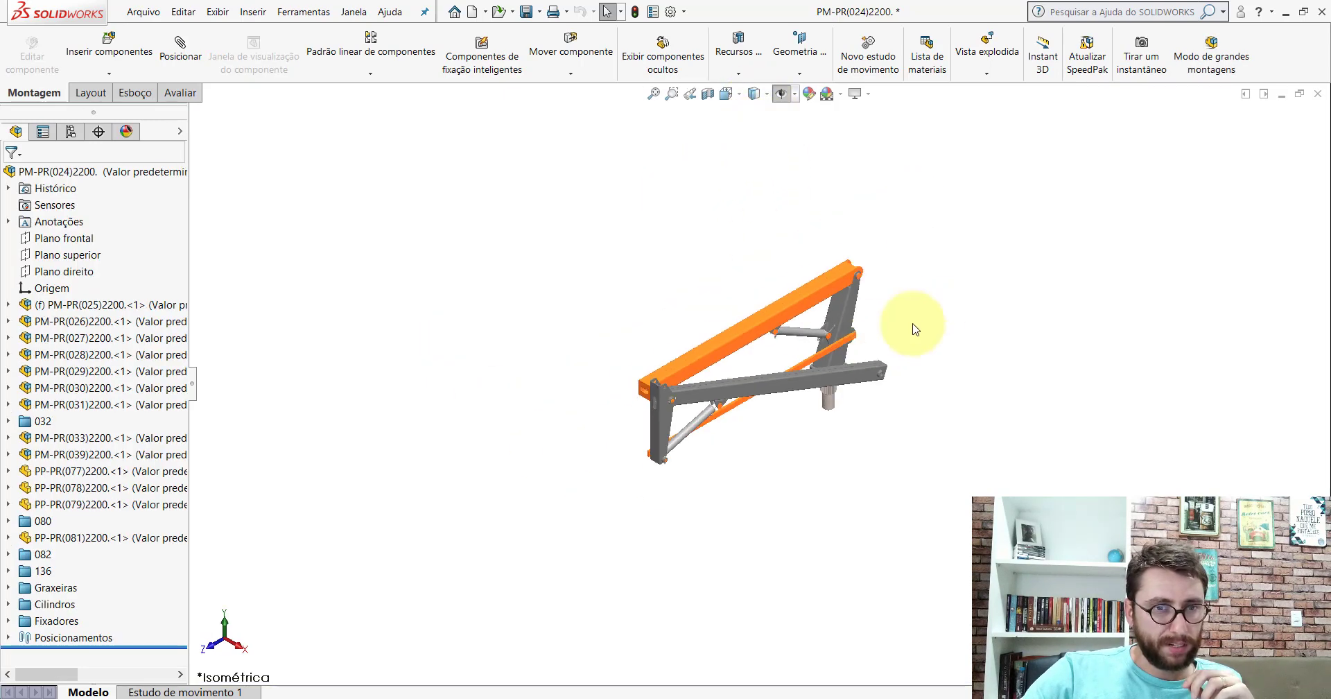
scroll(832, 340, "down", 3)
scroll(737, 350, "down", 3)
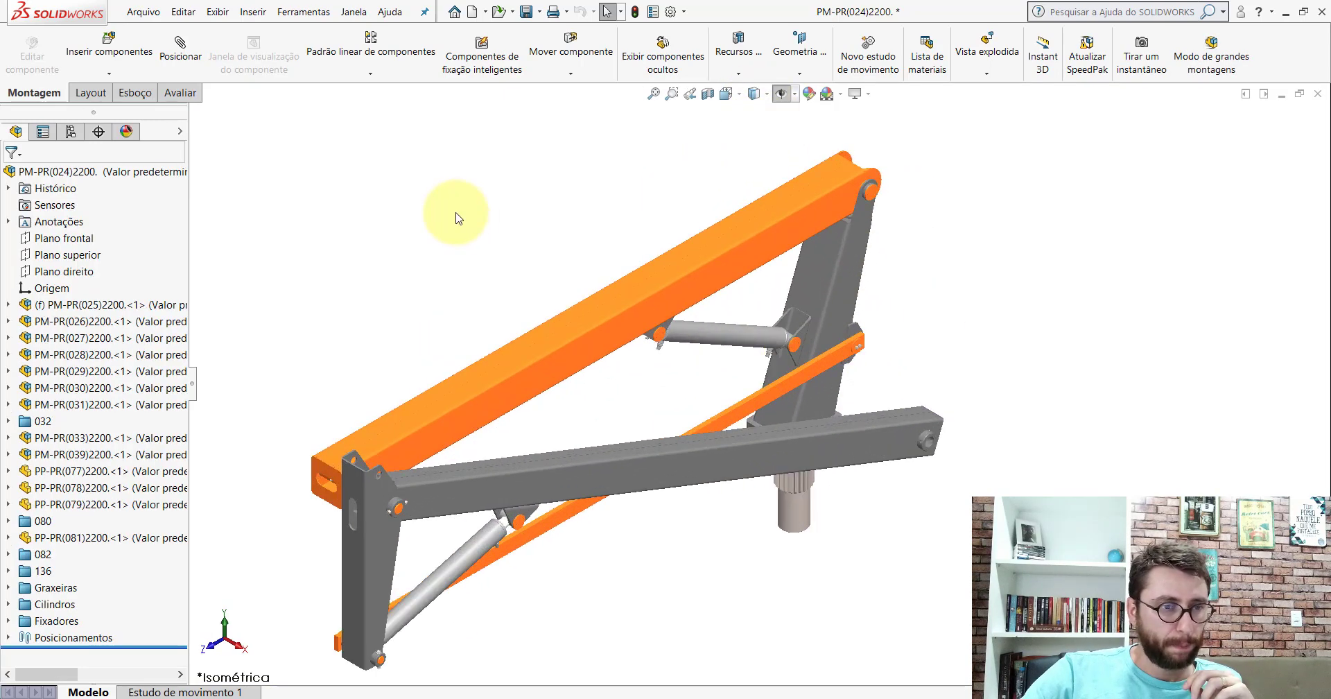
Select components PM-PR(025) through PM-PR(029) in the tree to identify each part.
left_click(112, 306)
left_click(104, 322)
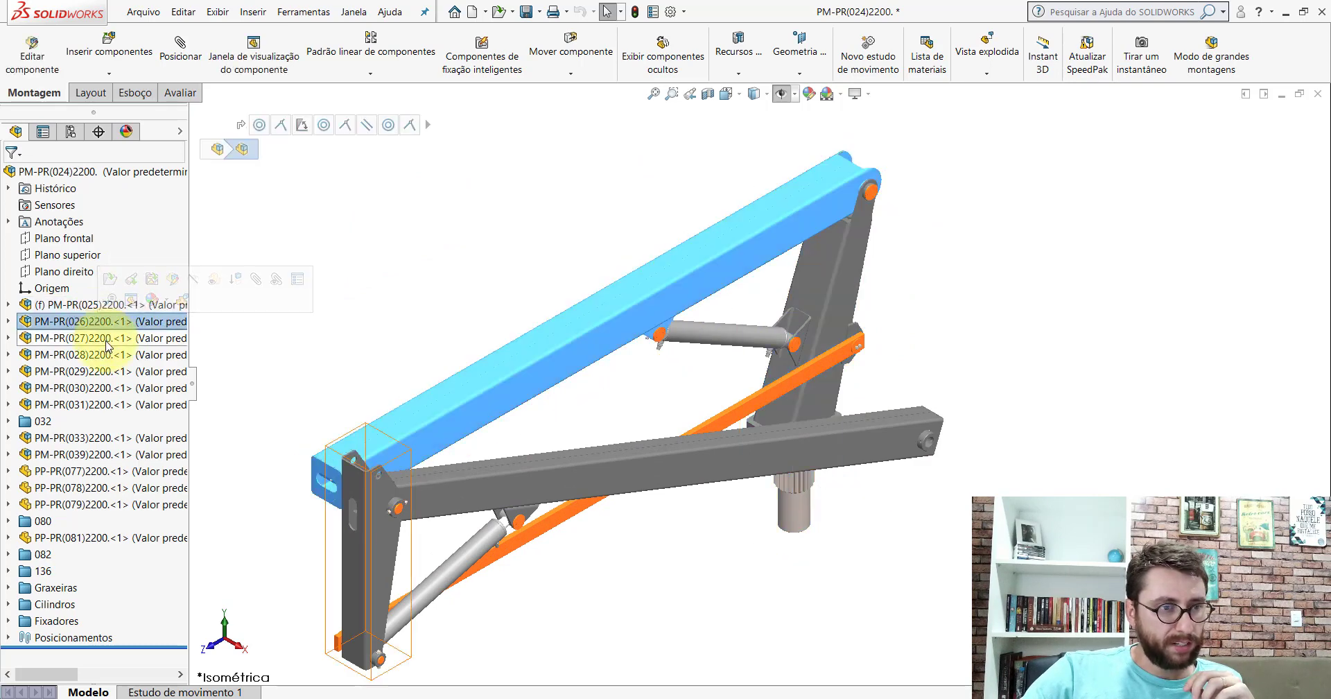
left_click(106, 339)
left_click(99, 354)
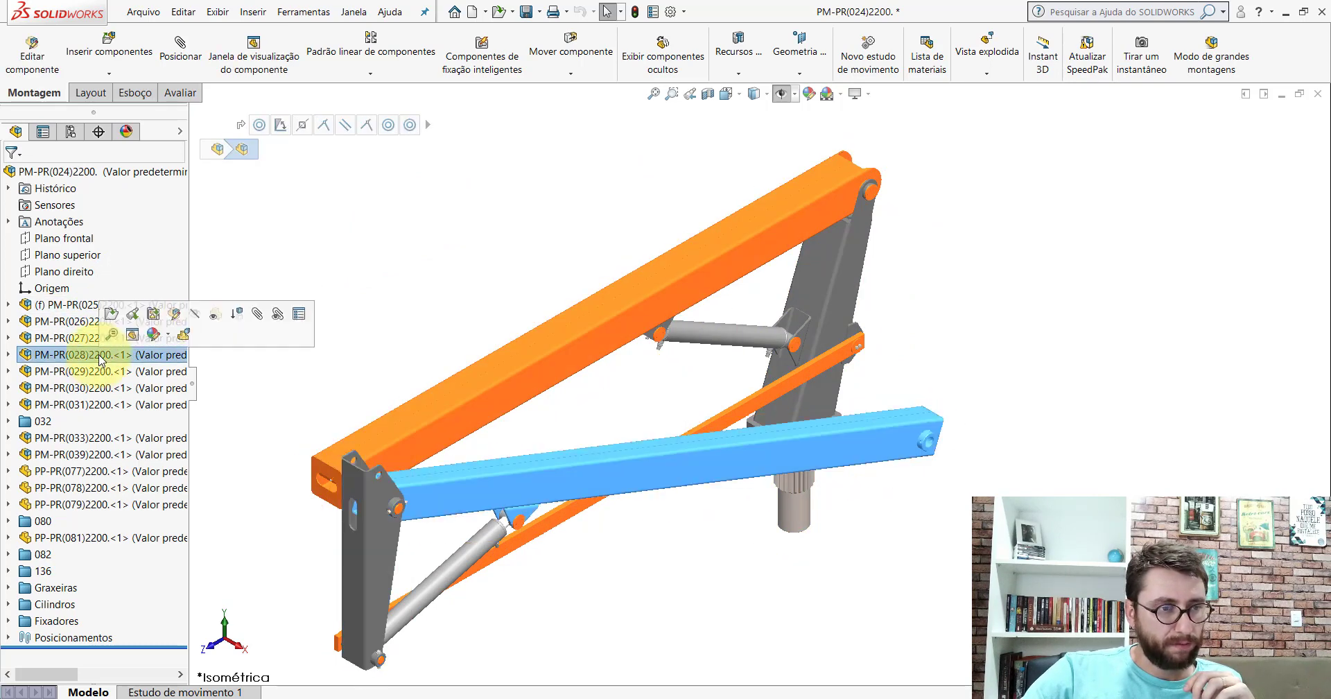
left_click(92, 371)
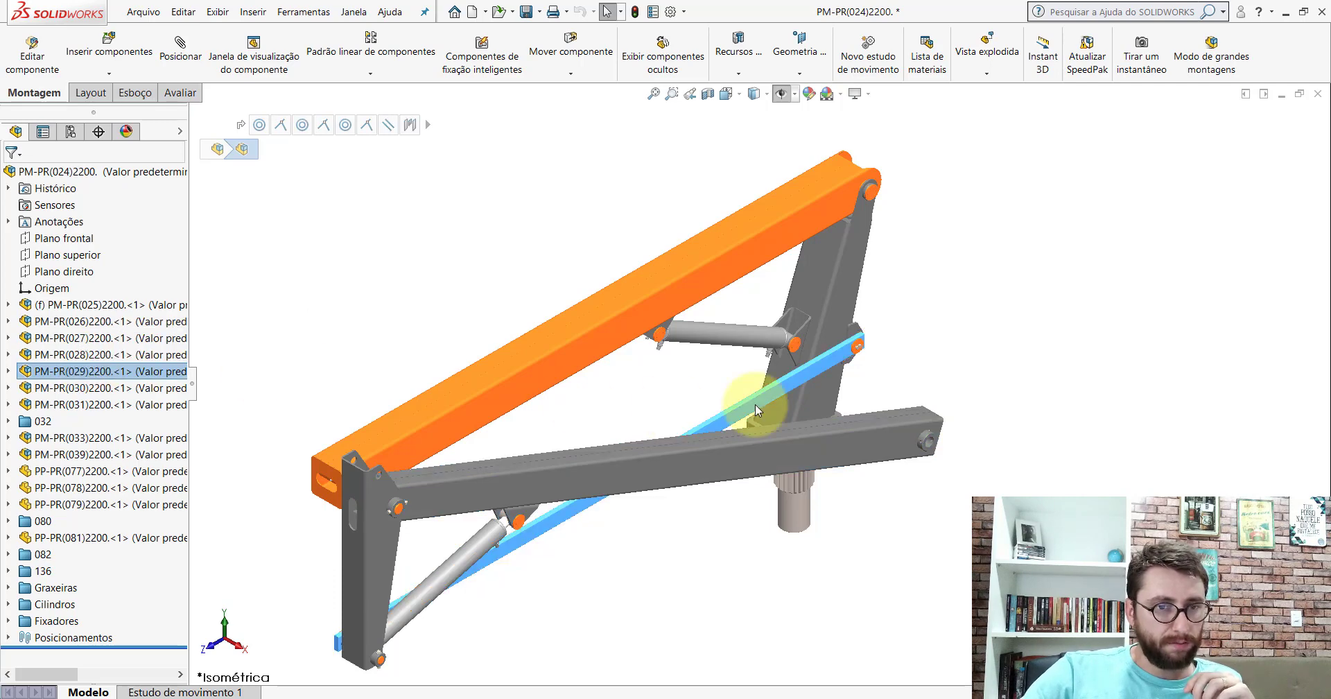
Zoom and orbit to an angled view of the whole reference boom.
scroll(867, 326, "down", 2)
scroll(787, 440, "down", 3)
scroll(759, 368, "down", 3)
scroll(759, 368, "up", 3)
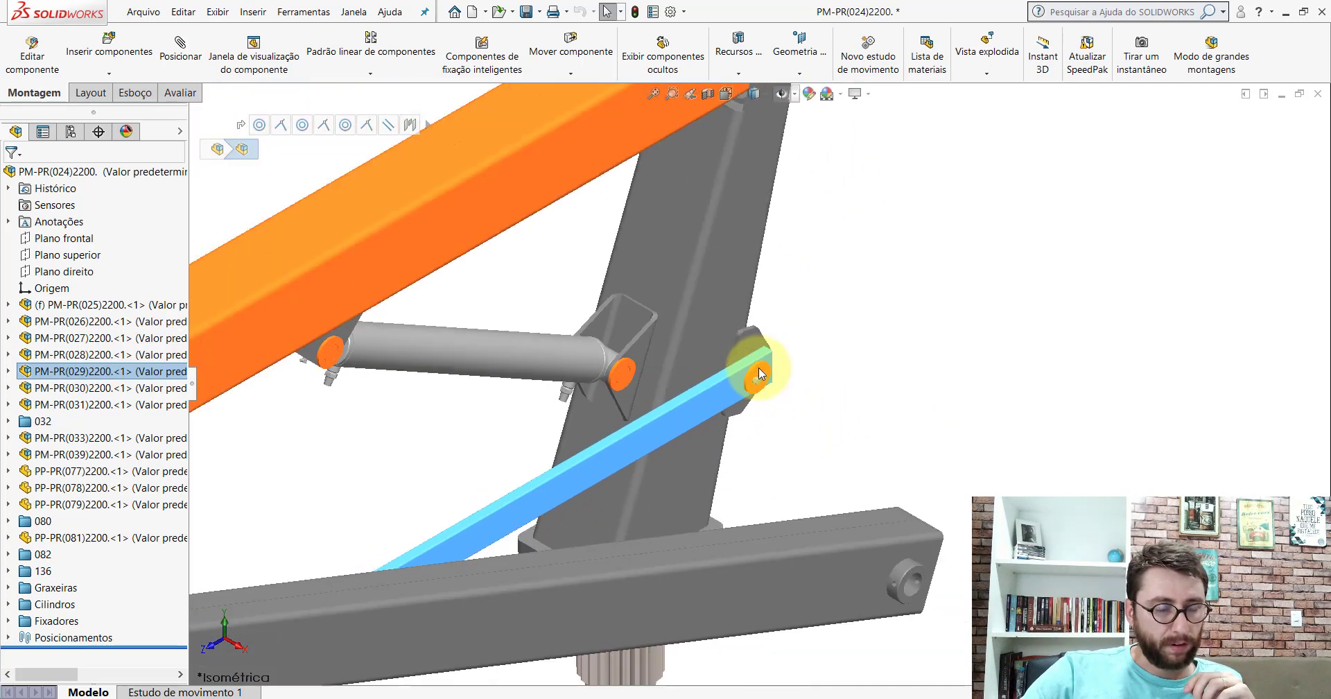
scroll(759, 375, "up", 3)
scroll(491, 541, "down", 3)
scroll(533, 467, "down", 2)
mouse_move(532, 467)
middle_mouse_down()
mouse_move(657, 430)
mouse_move(476, 481)
mouse_move(677, 351)
mouse_move(563, 344)
mouse_move(529, 484)
middle_mouse_up()
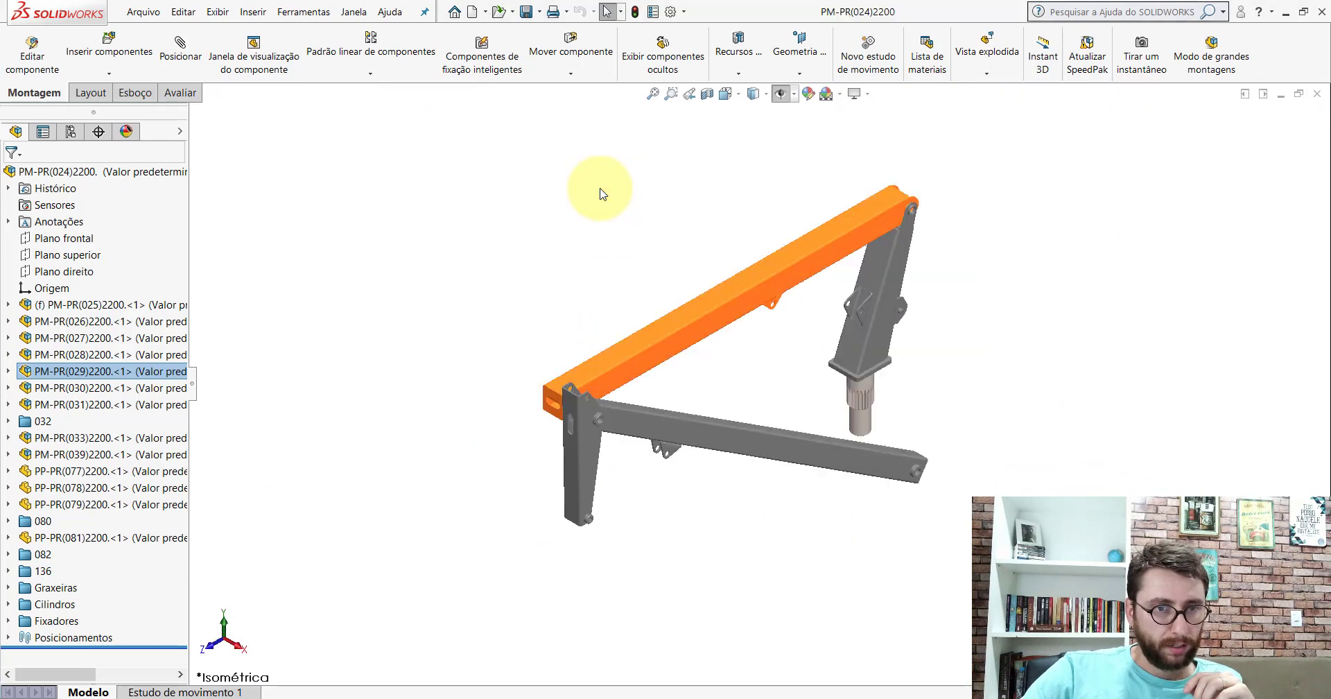
Drag the side plate, swing lower arm PM-PR(028) up level, and select top beam PM-PR(026).
left_click_drag(589, 469, 580, 470)
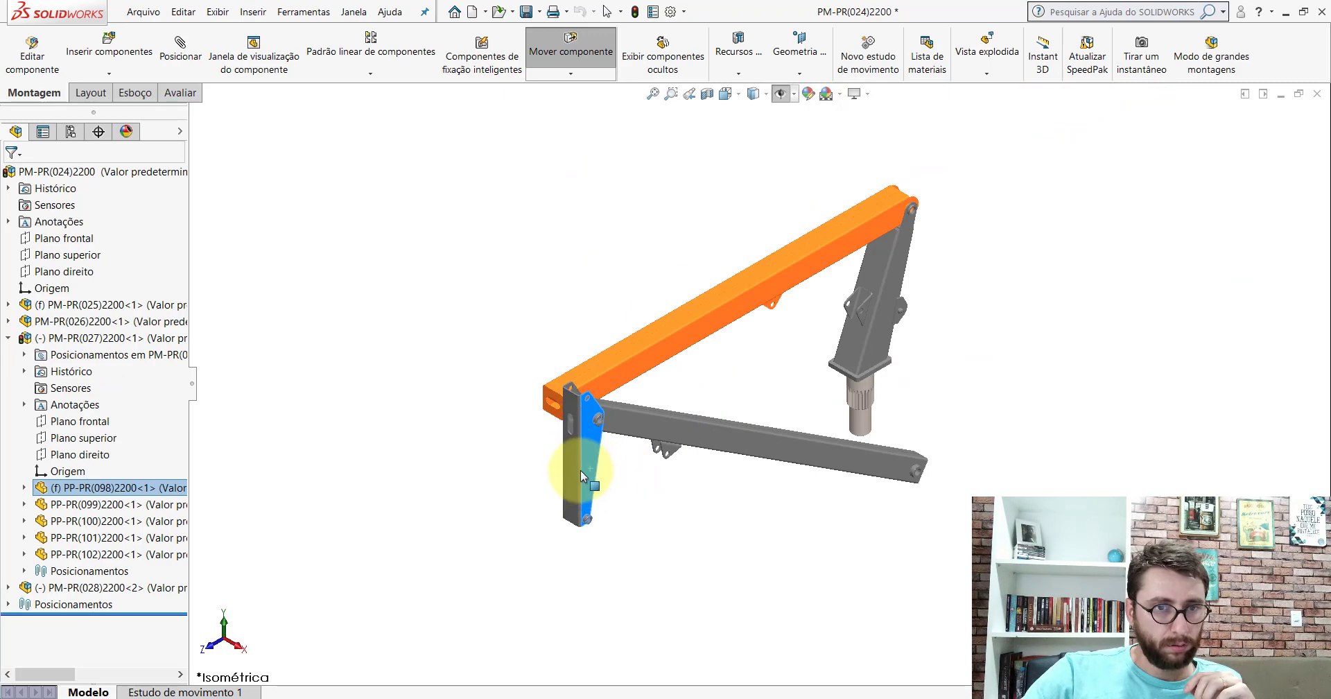
mouse_move(739, 433)
left_mouse_down()
mouse_move(745, 388)
mouse_move(742, 520)
left_mouse_up()
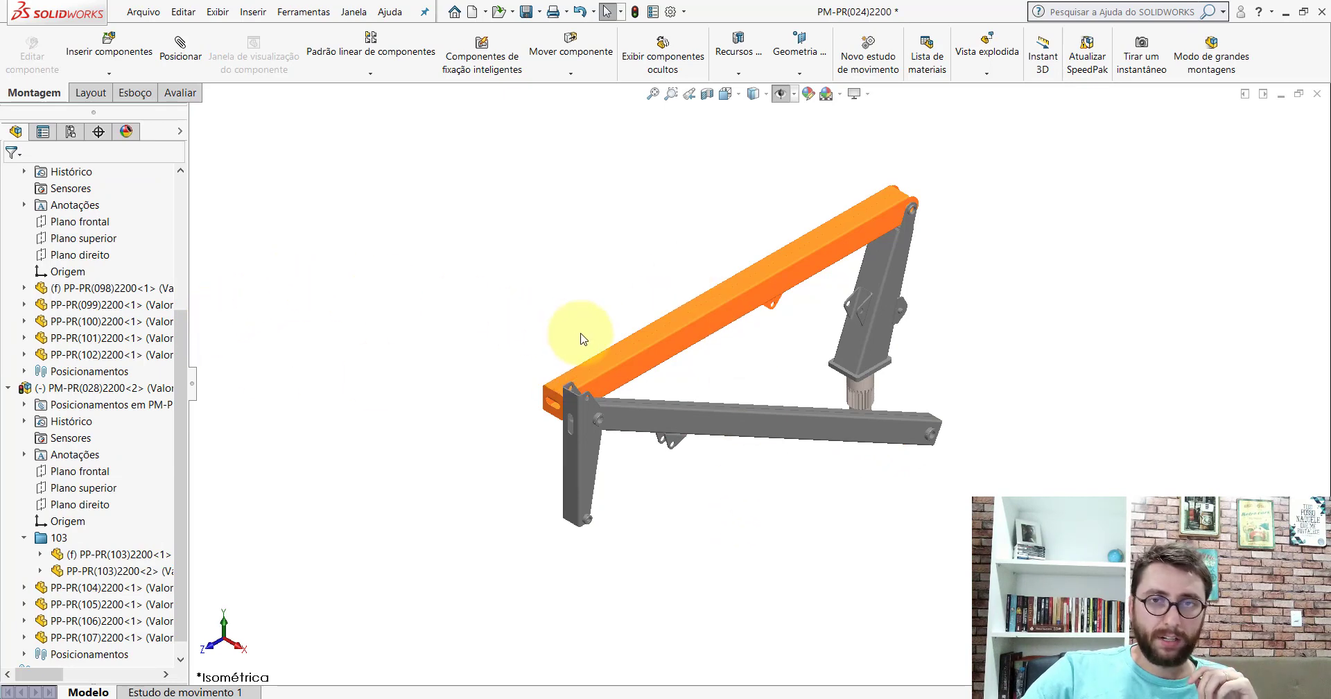
left_click_drag(183, 337, 196, 168)
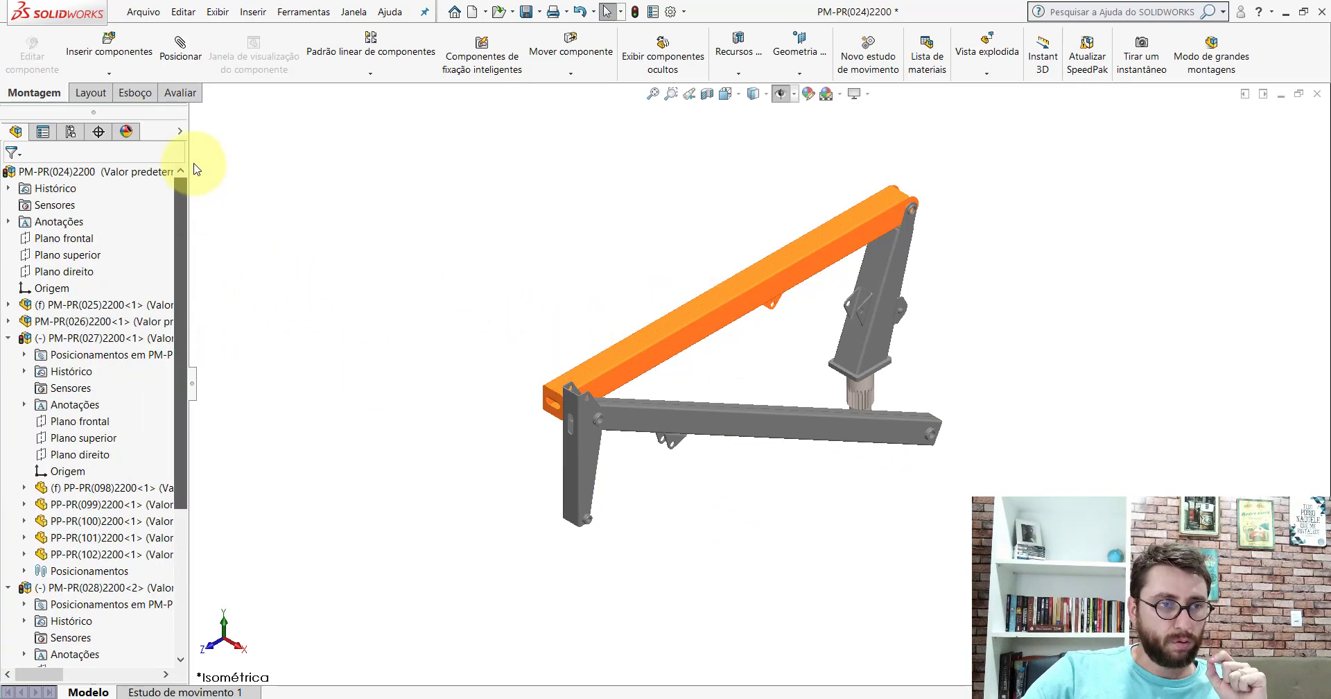
left_click(9, 339)
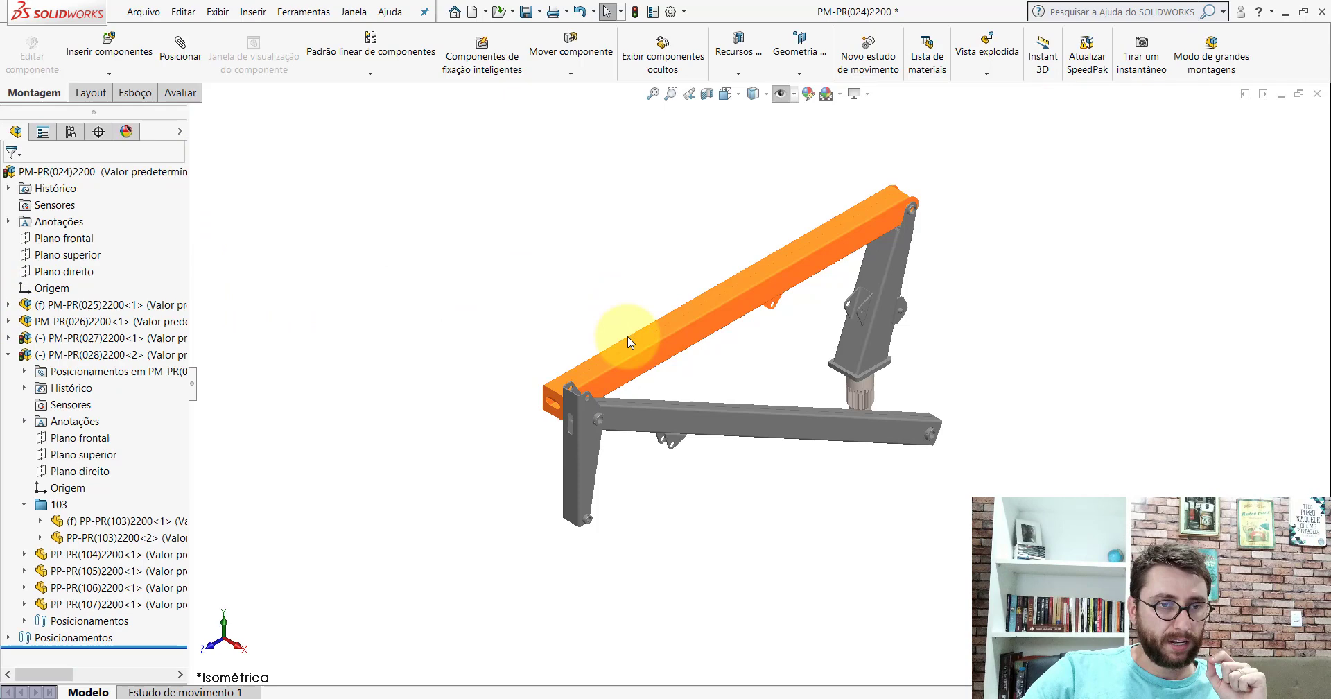
left_click(94, 321)
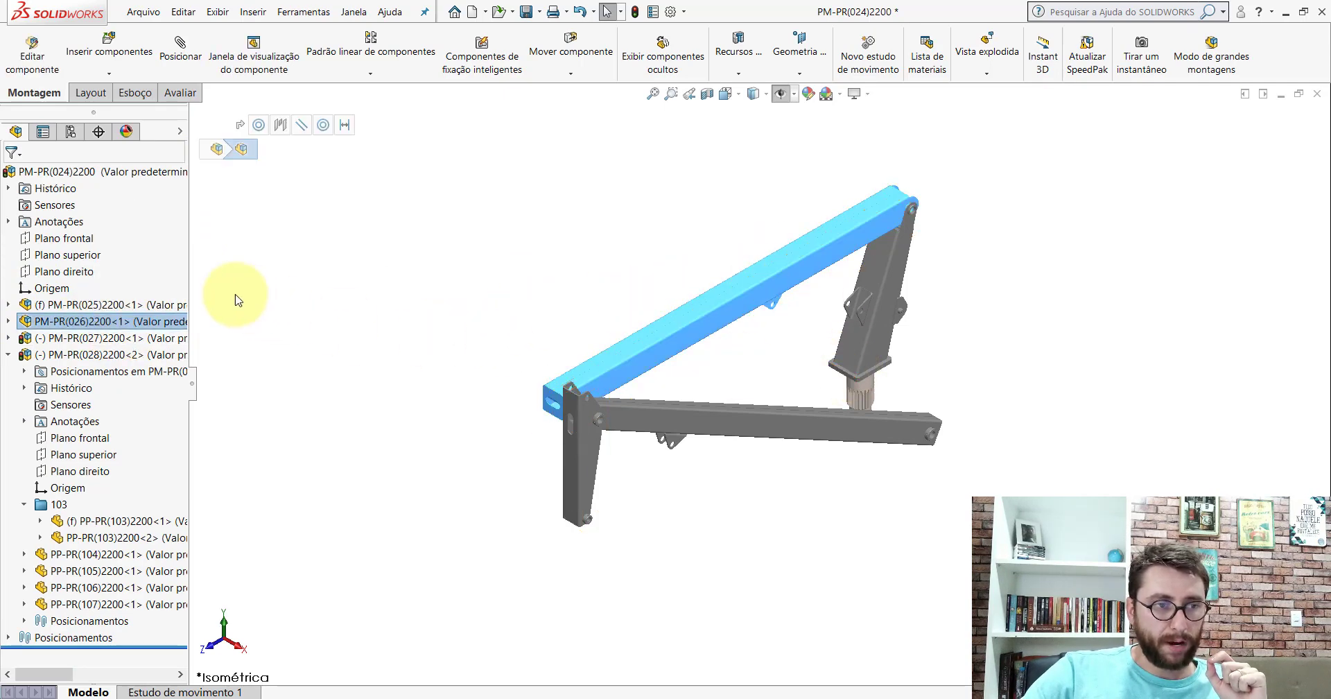
Delete PM-PR(026)'s Paralelo1 mate and drag the boom to confirm it swings freely.
right_click(121, 324)
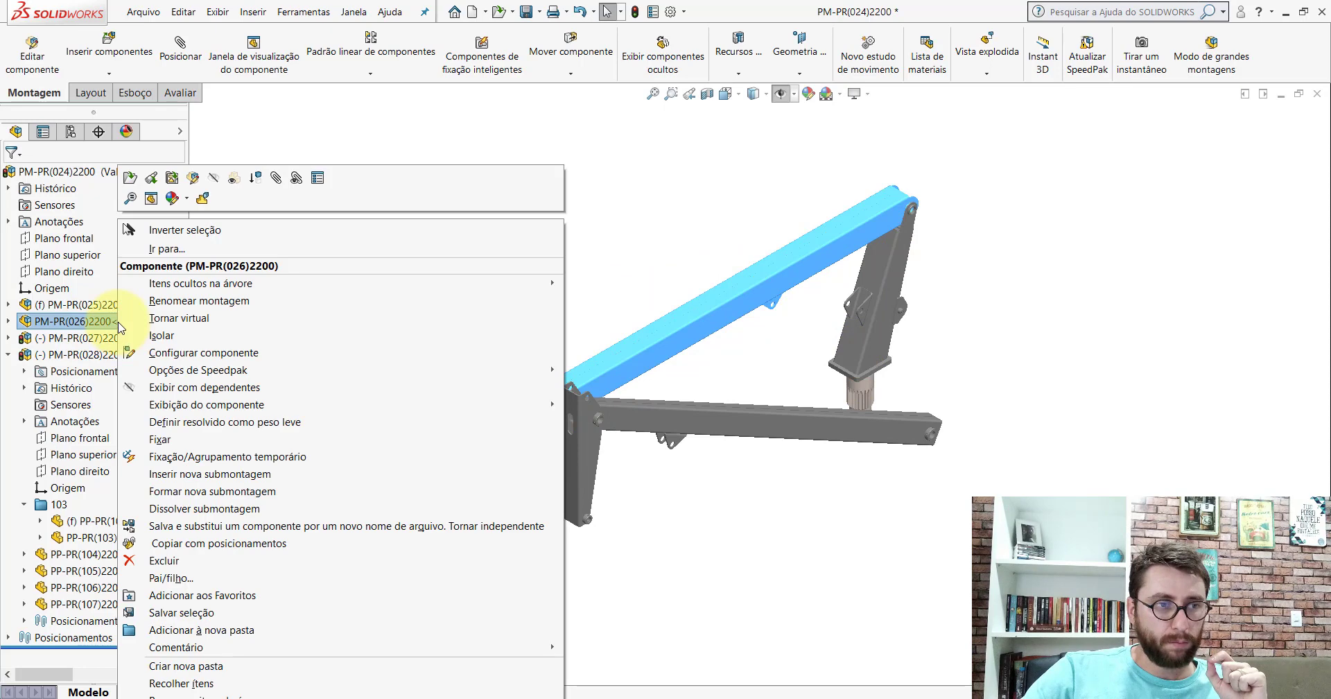
left_click(296, 177)
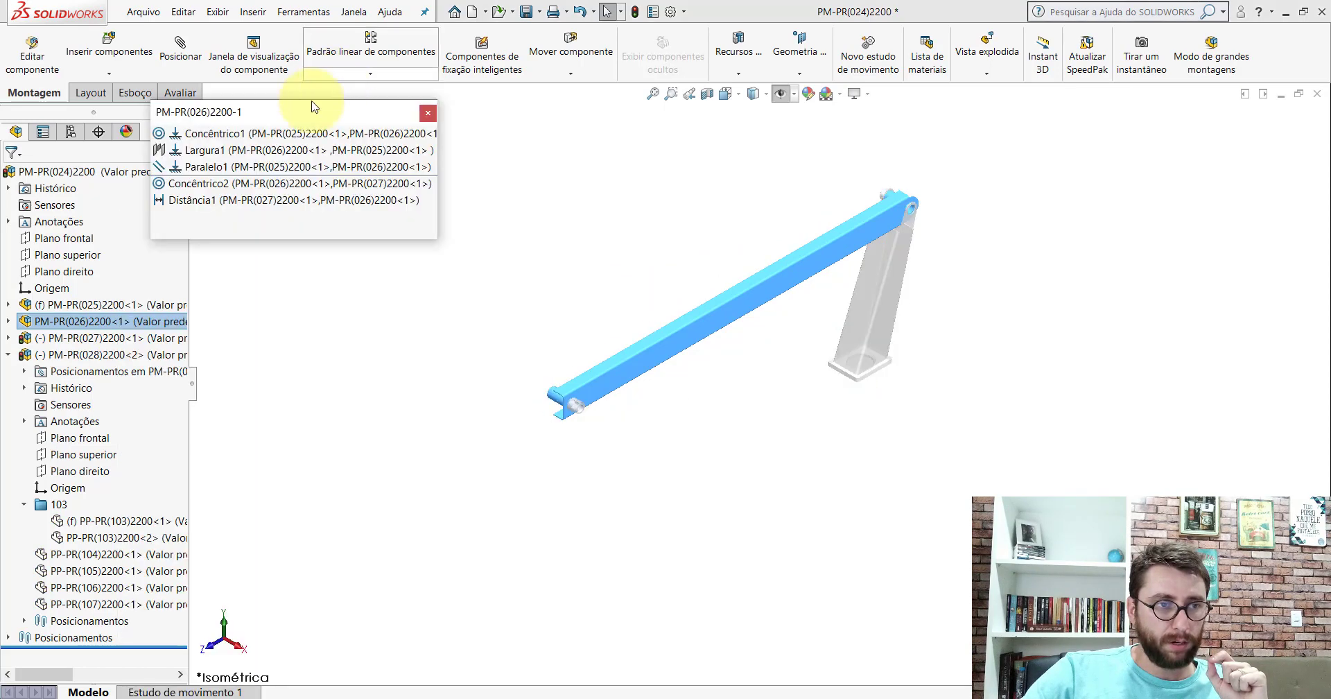
right_click(199, 172)
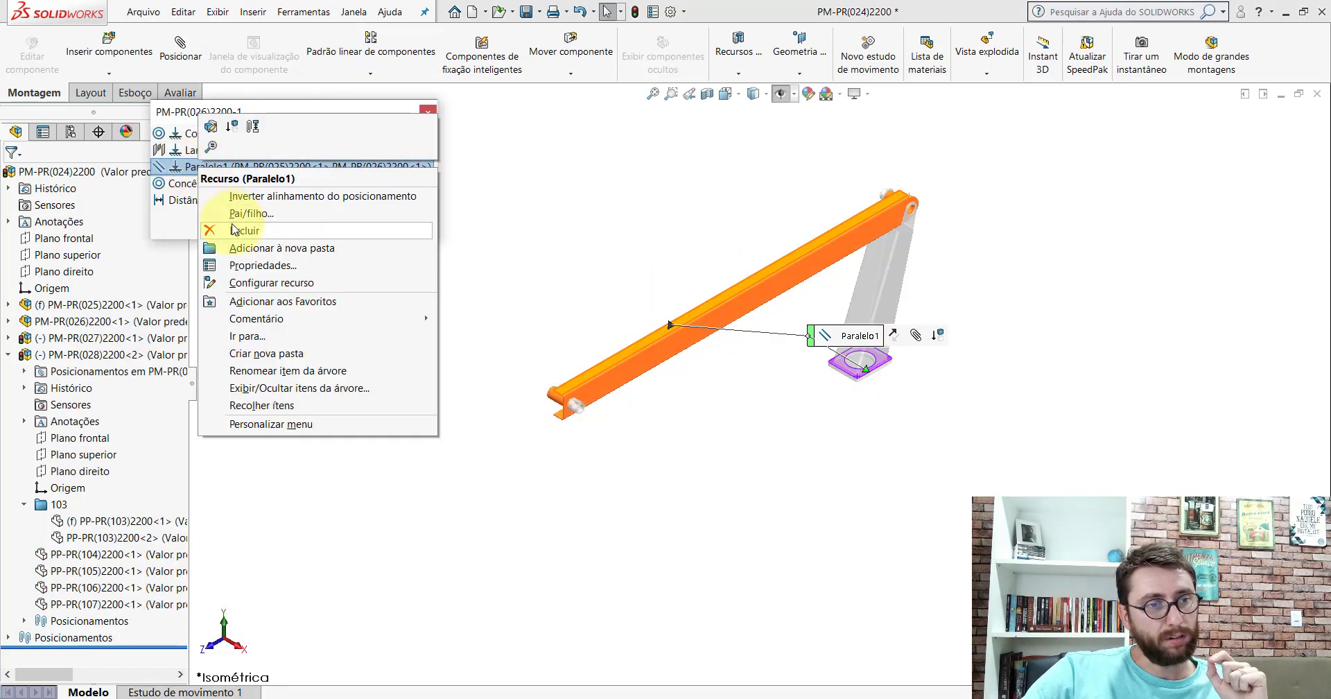
left_click(384, 165)
left_click(428, 112)
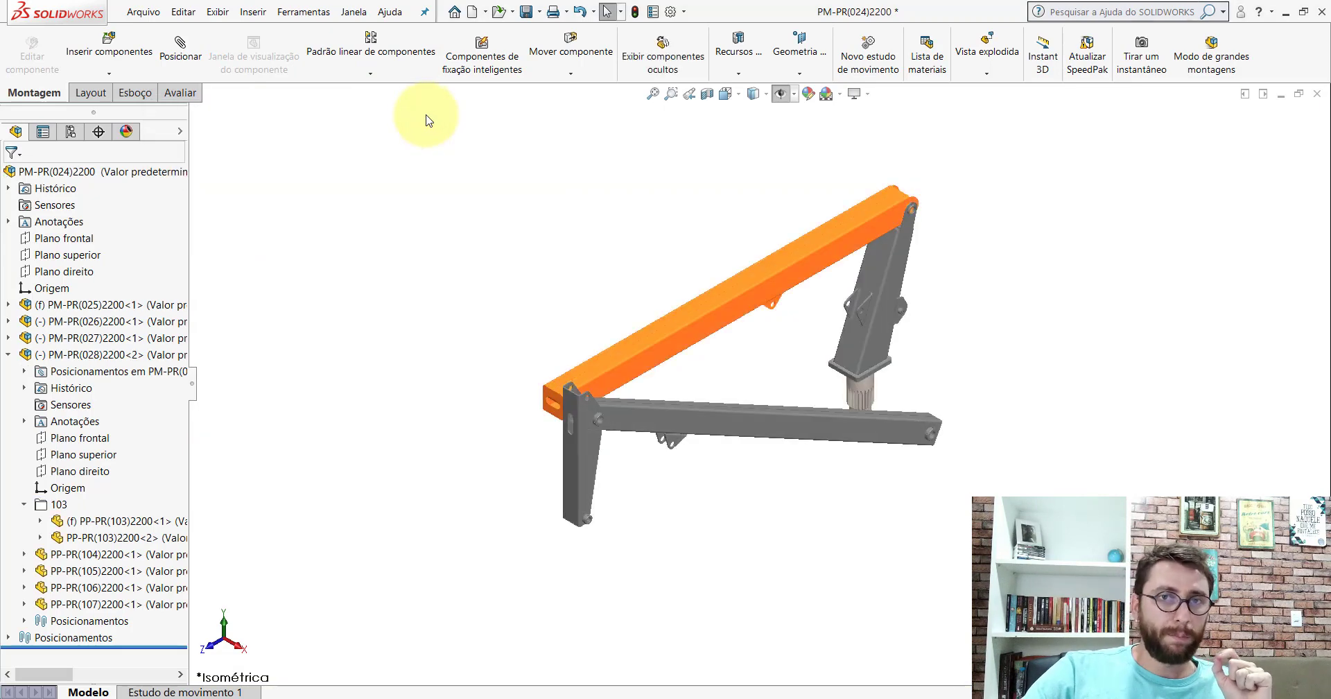
mouse_move(621, 376)
left_mouse_down()
mouse_move(624, 352)
mouse_move(624, 415)
left_mouse_up()
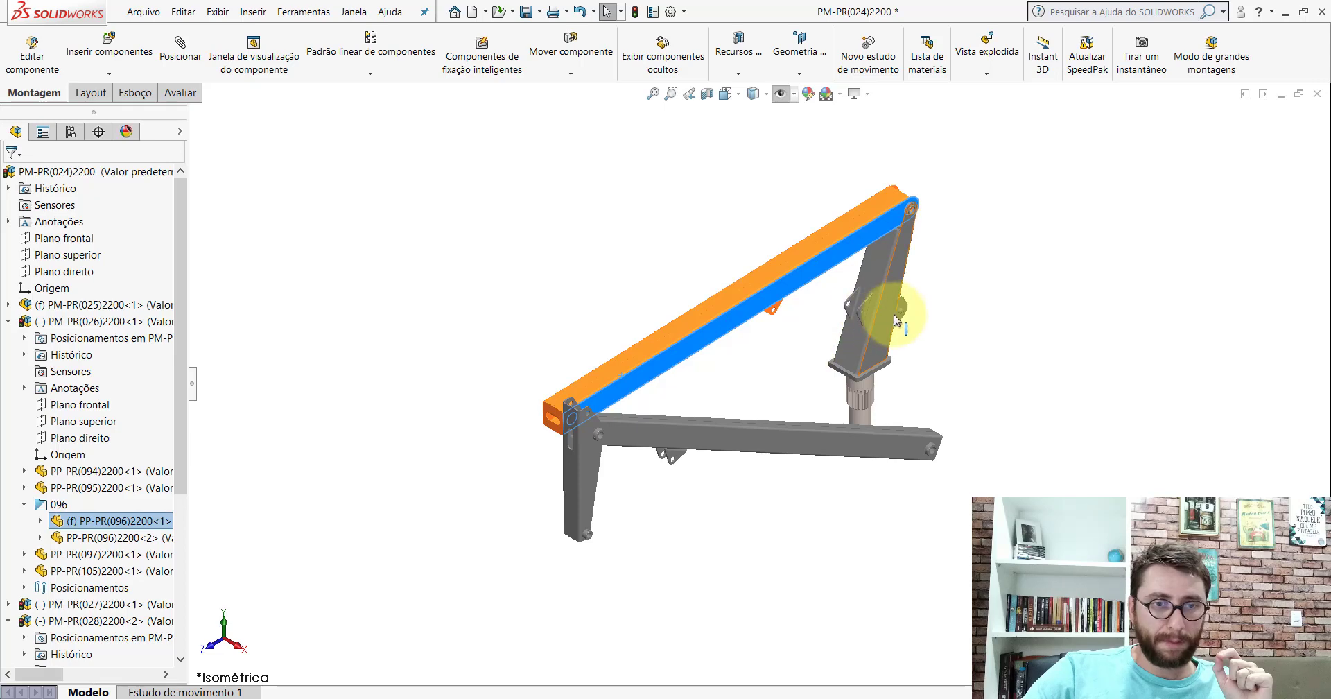
left_click(530, 231)
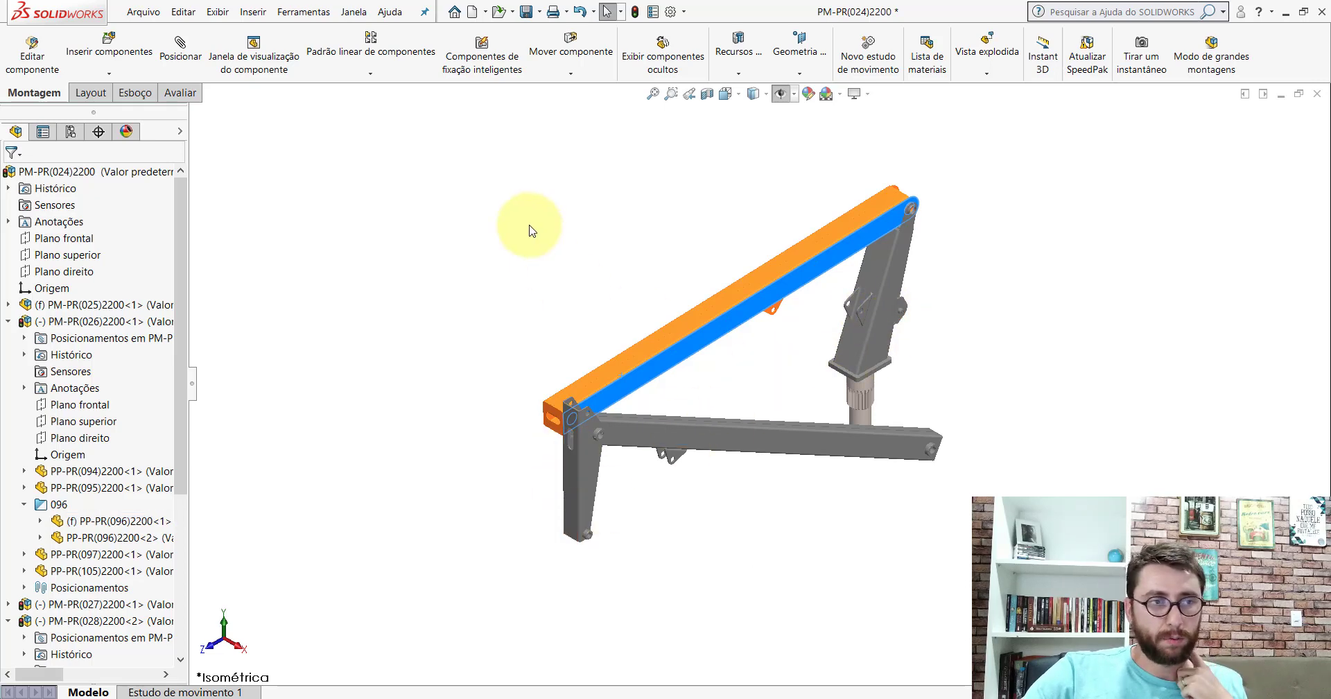
left_click(115, 39)
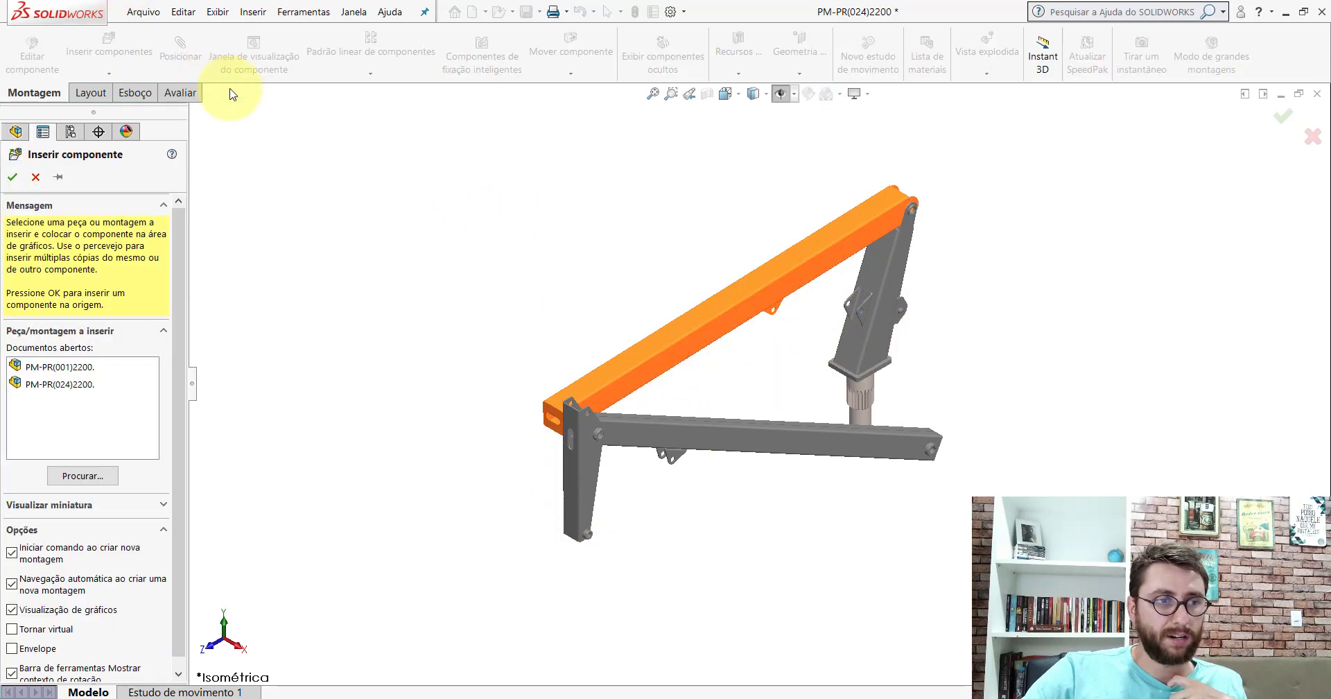
Browse to the desktop PM-PR(001)2200 folder and choose PM-PR(029)2200 for insertion.
left_click(86, 473)
left_click(483, 426)
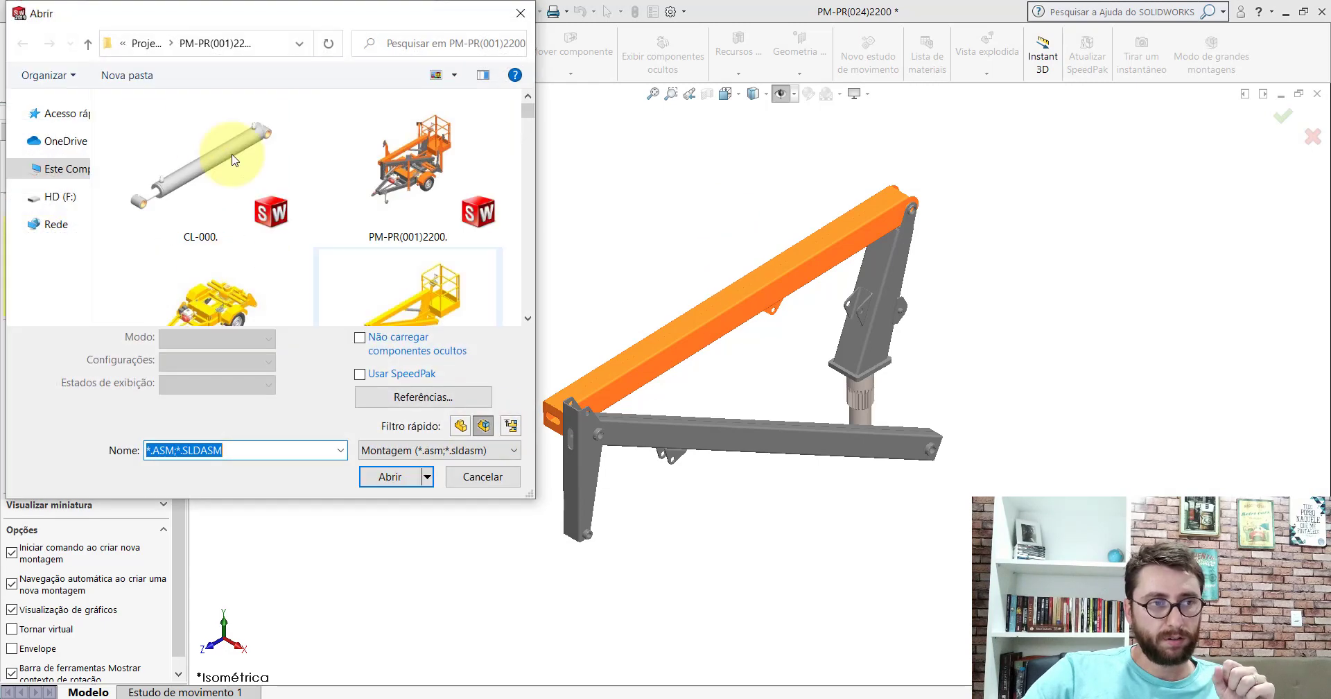
left_click(16, 115)
left_click(49, 134)
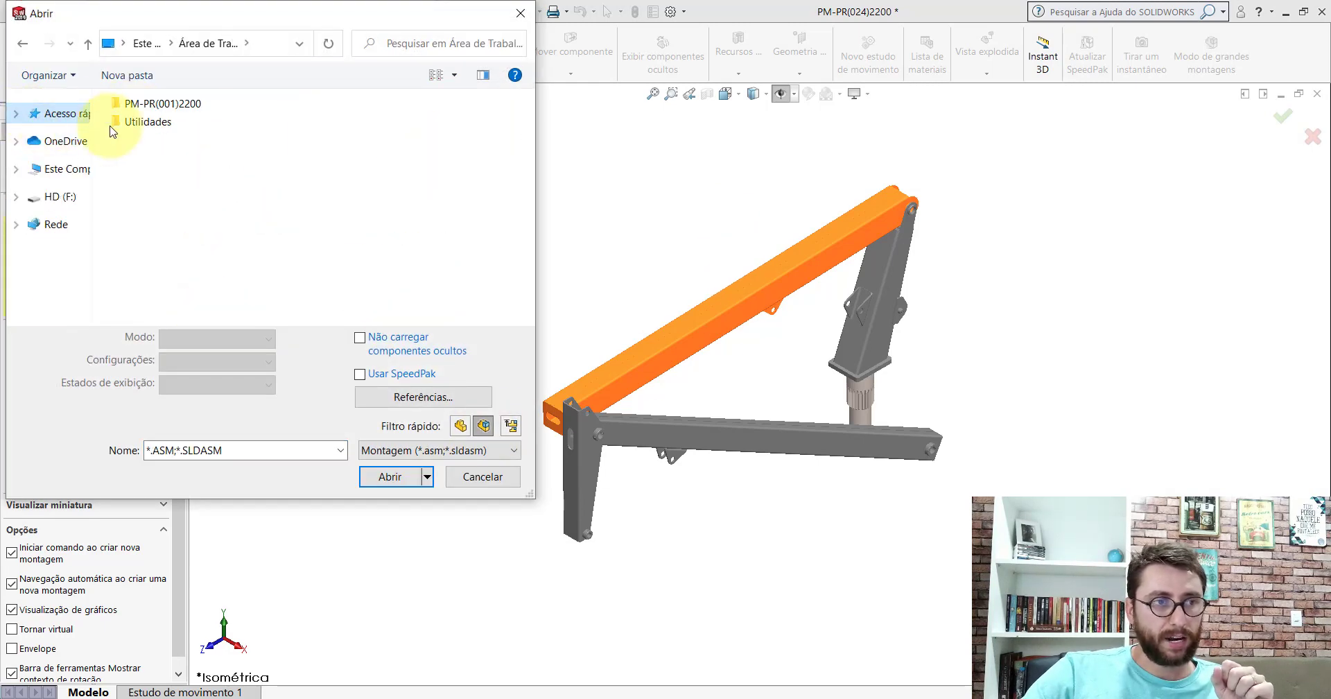
left_click(154, 108)
double_click(154, 111)
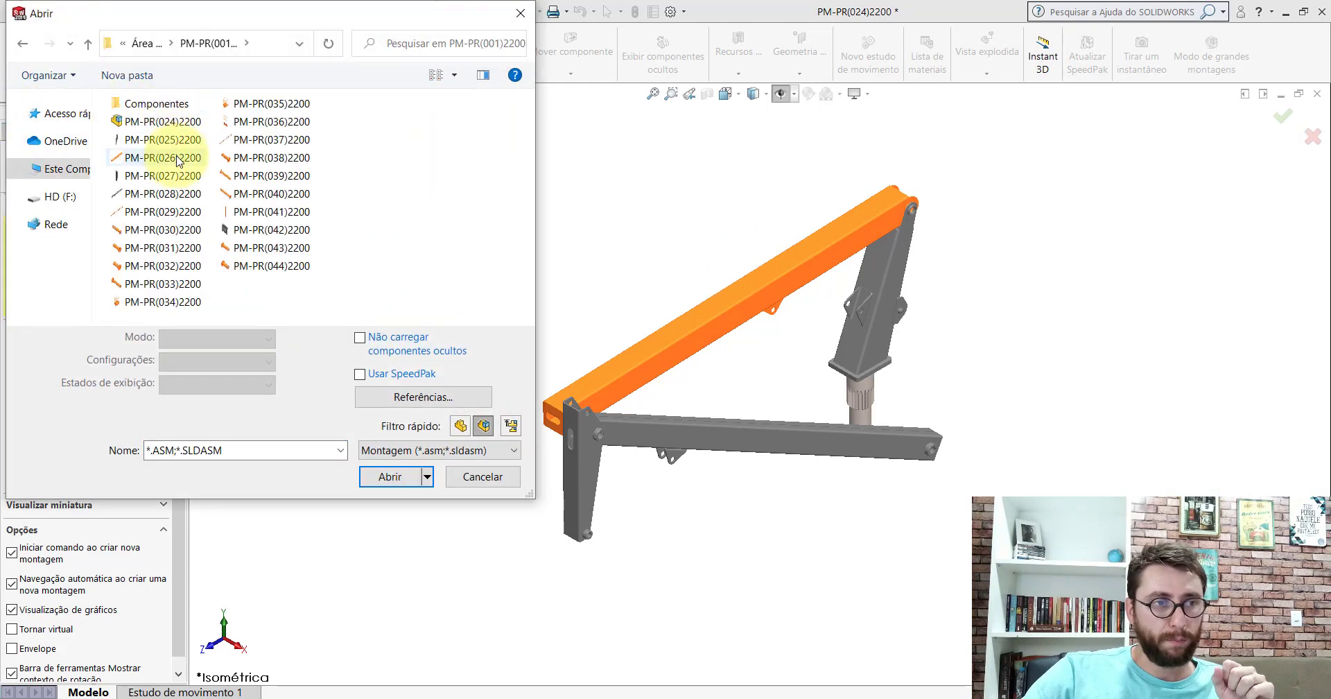
left_click(163, 211)
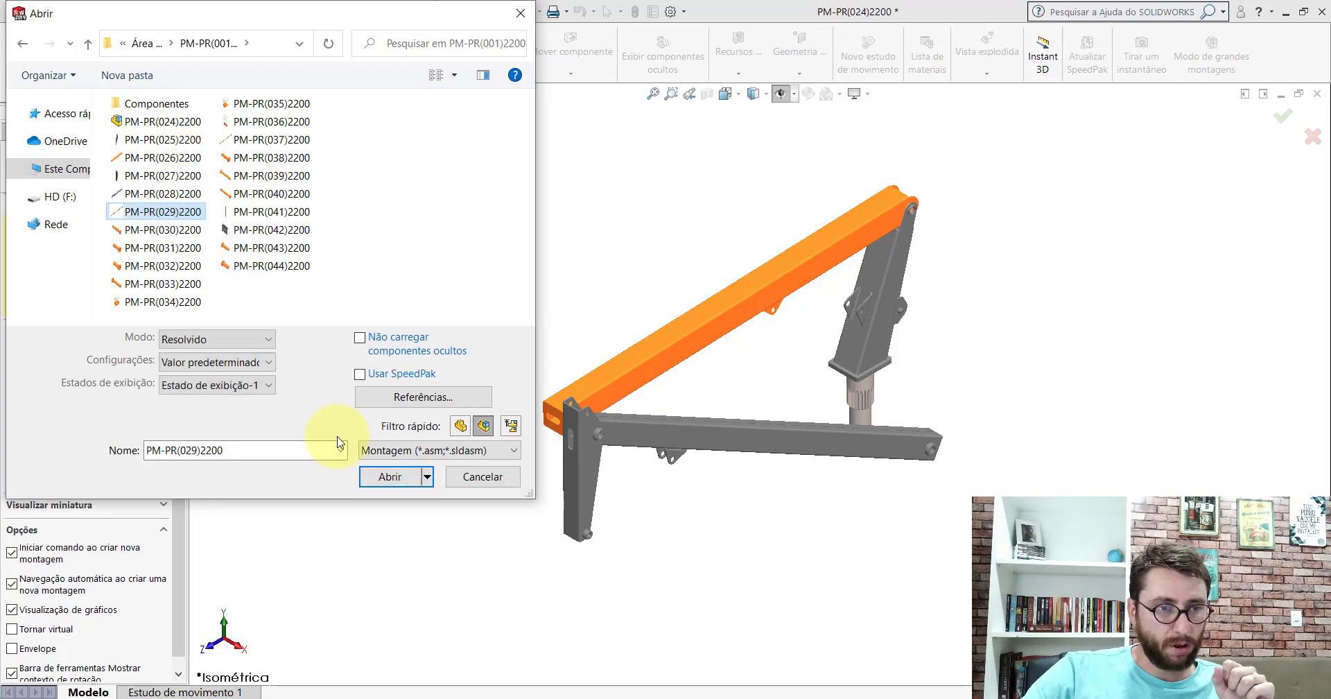
left_click(388, 477)
Place the PM-PR(029)2200 bar in the boom and switch to the reference lift window.
scroll(766, 461, "down", 2)
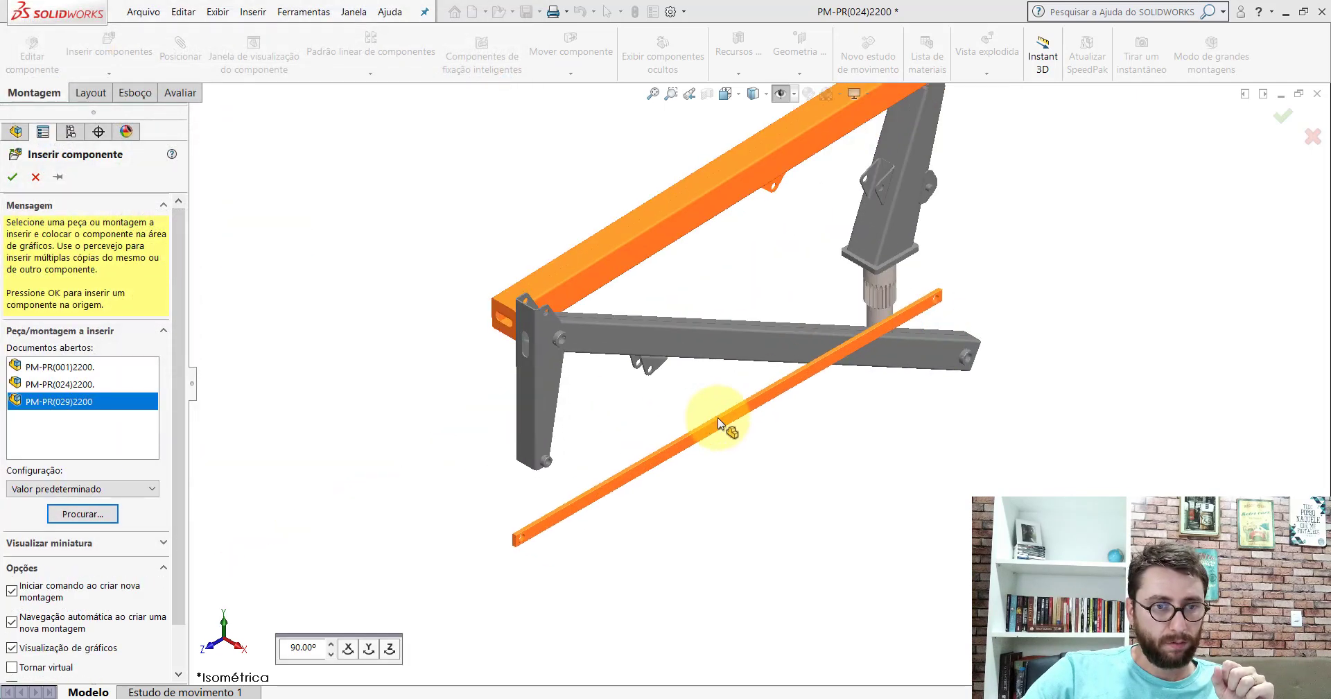
scroll(714, 416, "down", 3)
left_click(651, 376)
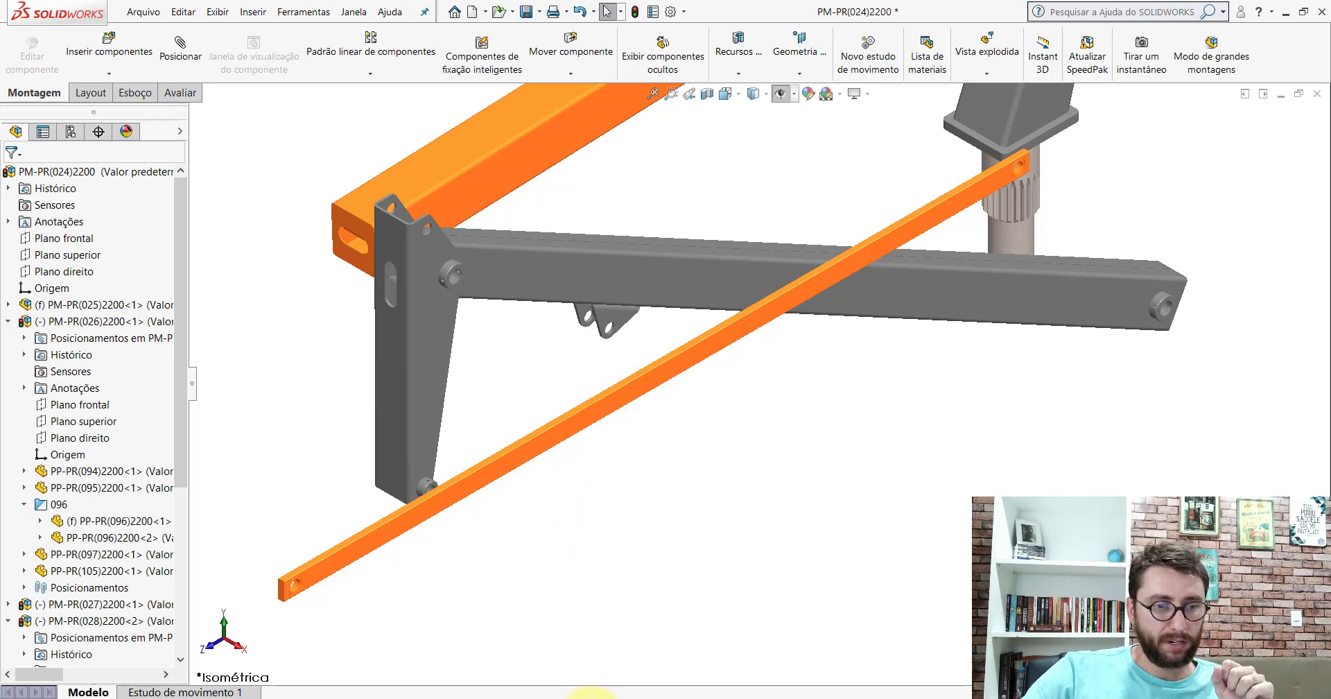
left_click(763, 648)
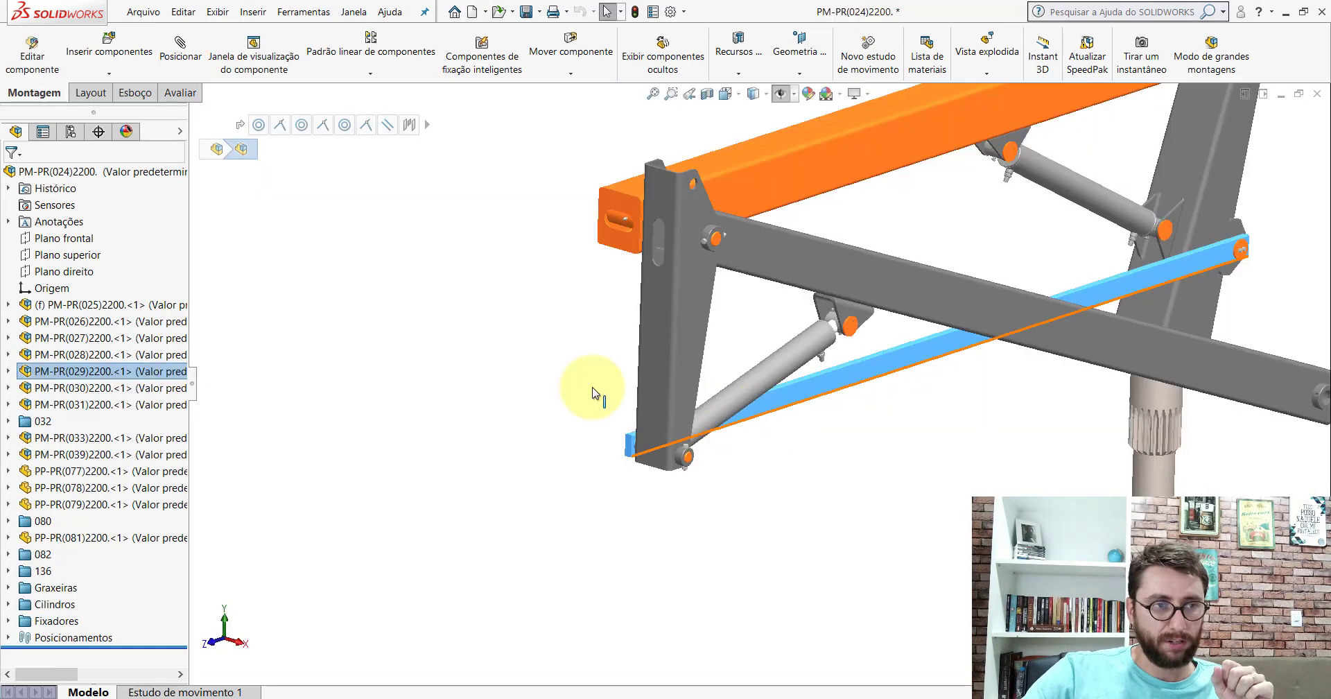
Back in the working boom, mate the bar's upper hole concentric to the column pin.
left_click(574, 517)
left_click(743, 652)
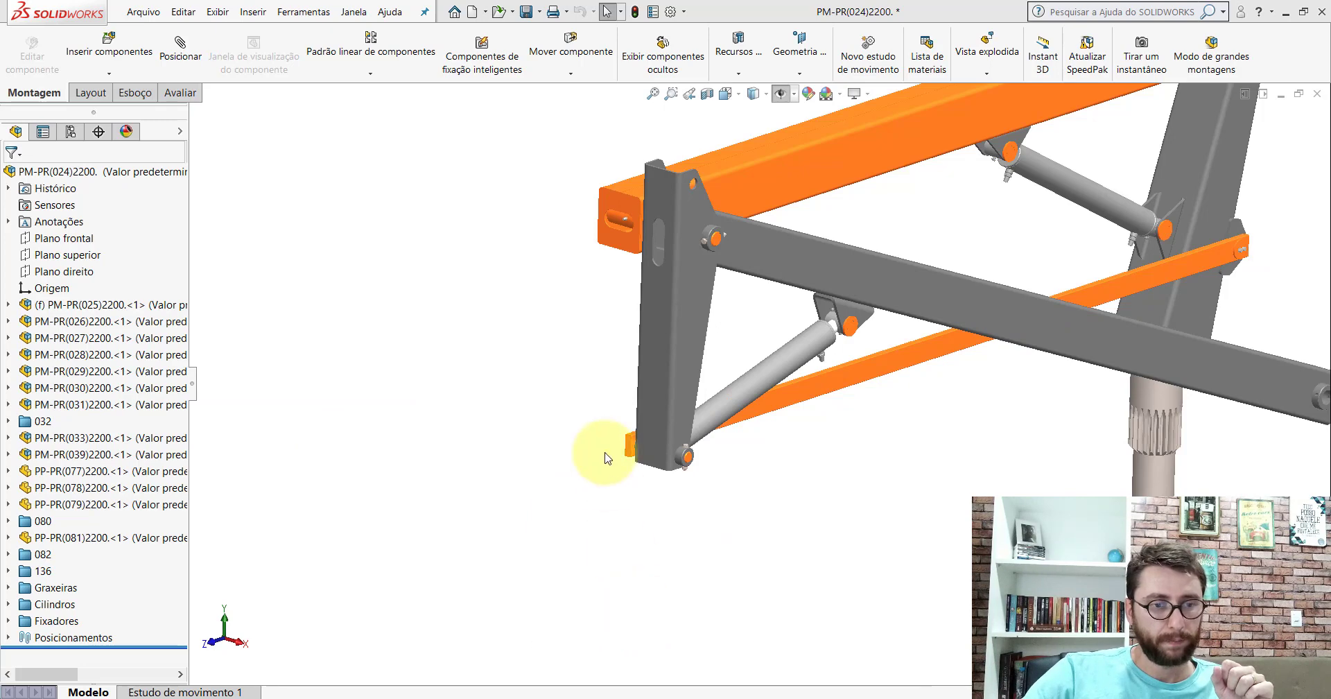
left_click(182, 49)
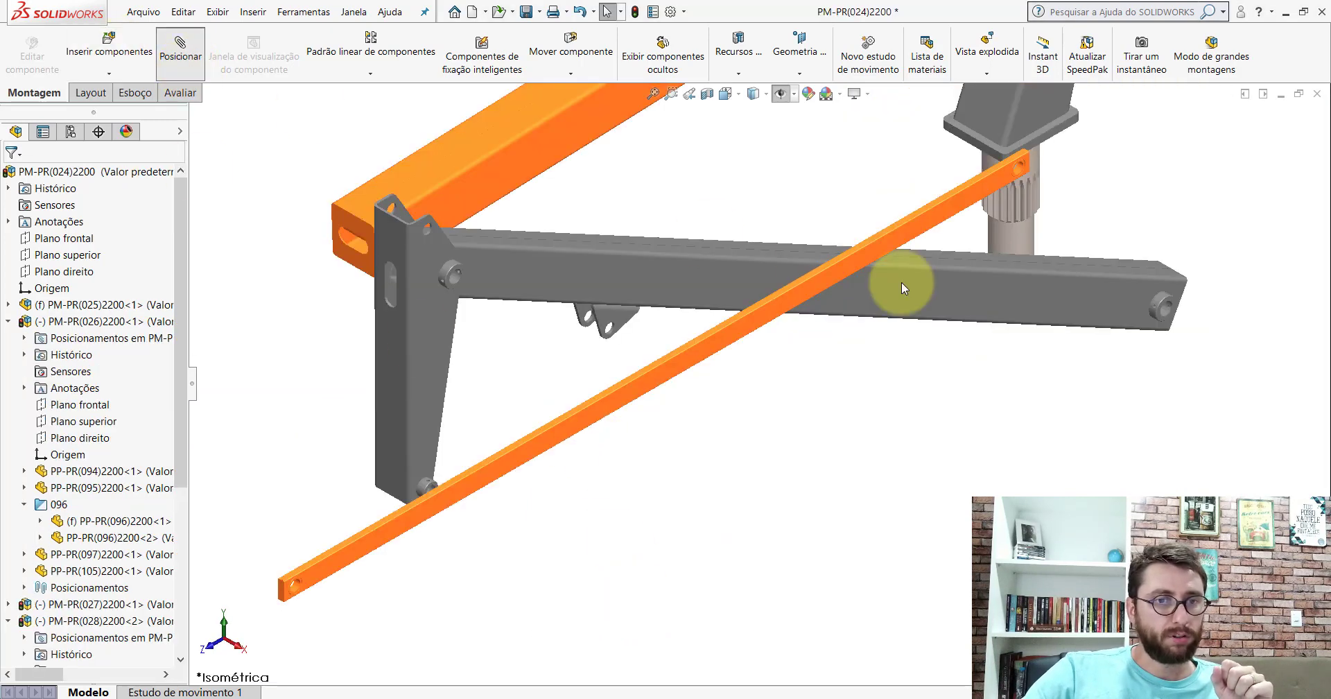
scroll(902, 282, "up", 3)
scroll(822, 414, "down", 5)
scroll(818, 418, "down", 4)
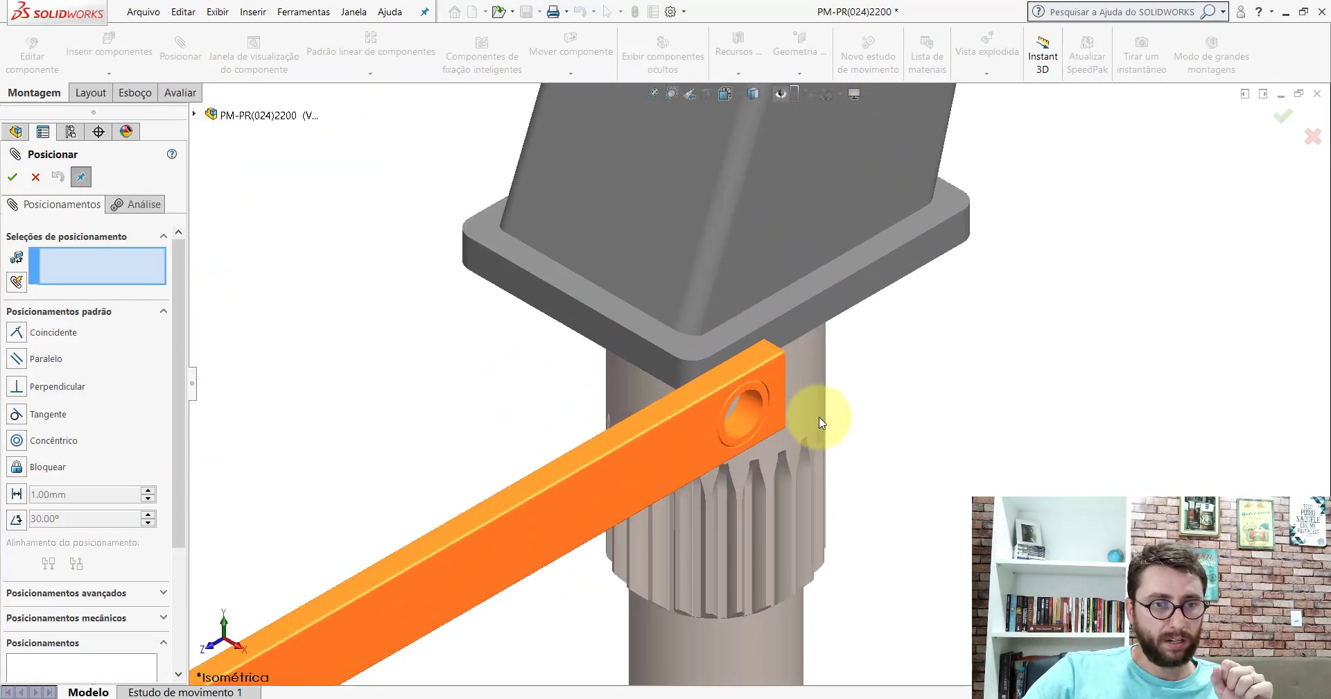
scroll(733, 397, "down", 3)
left_click(710, 393)
scroll(710, 394, "up", 4)
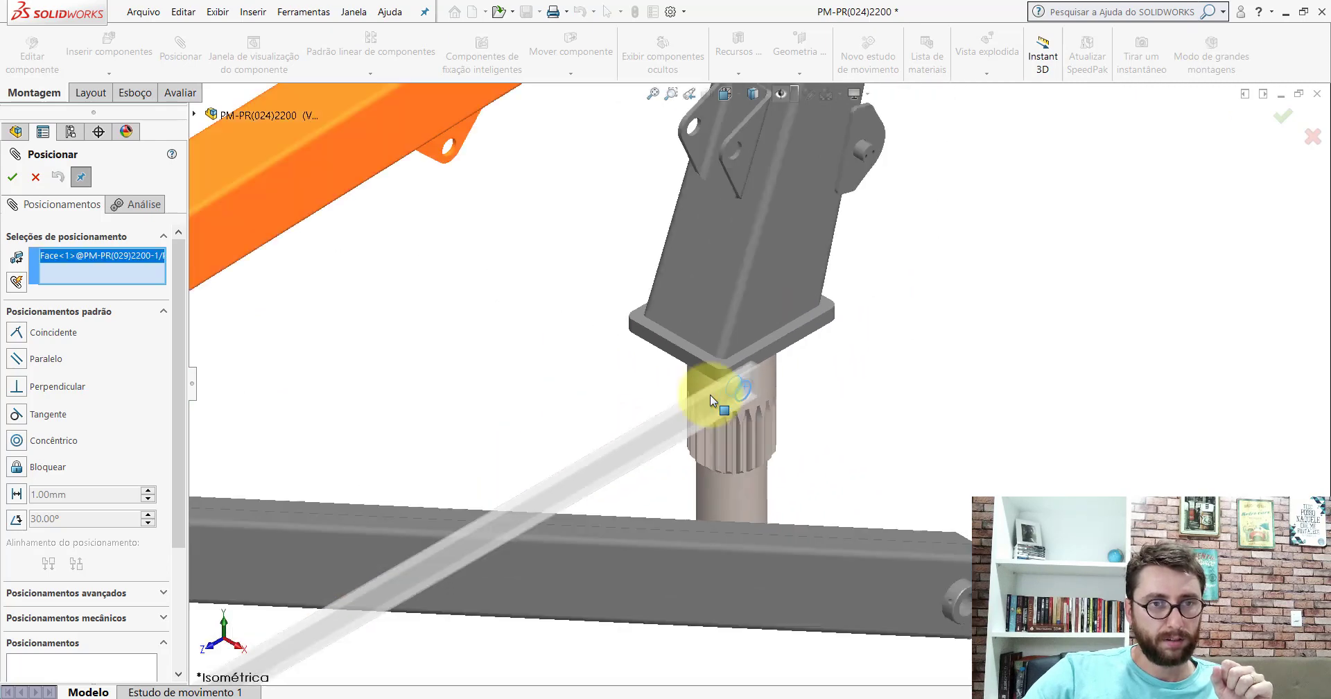
scroll(710, 394, "up", 4)
scroll(814, 351, "down", 4)
scroll(809, 397, "down", 4)
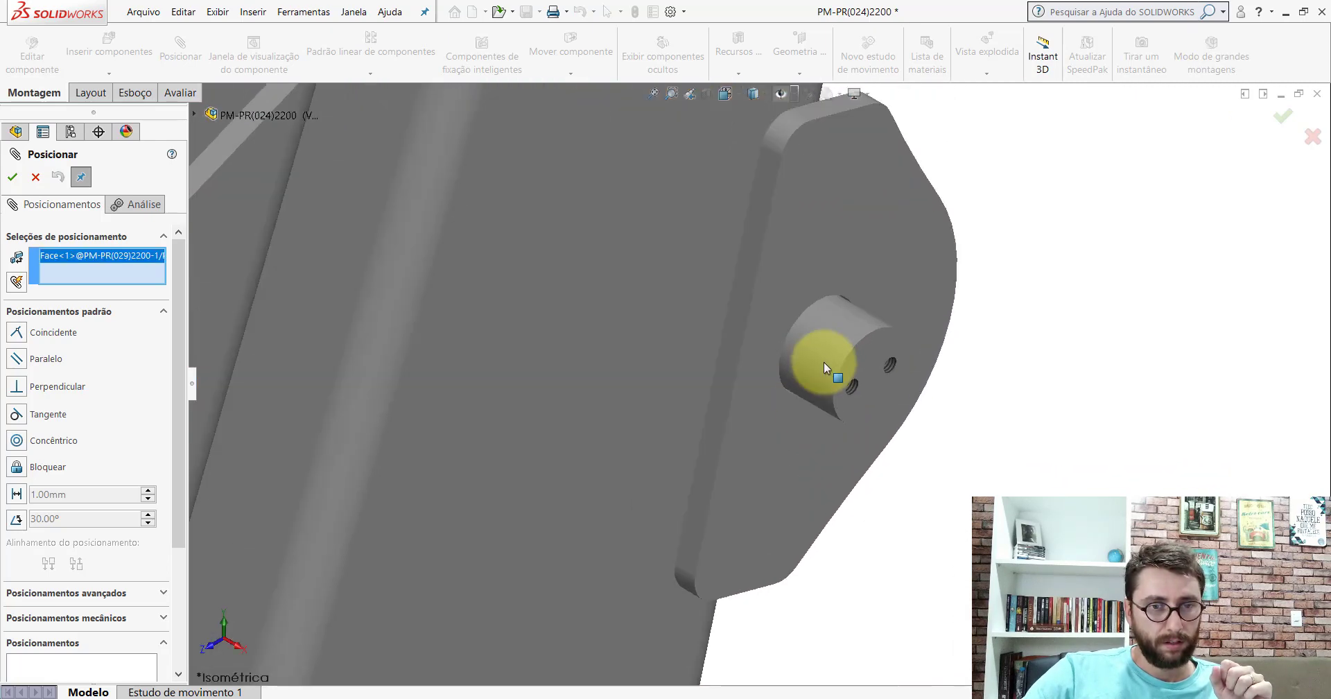
left_click(826, 337)
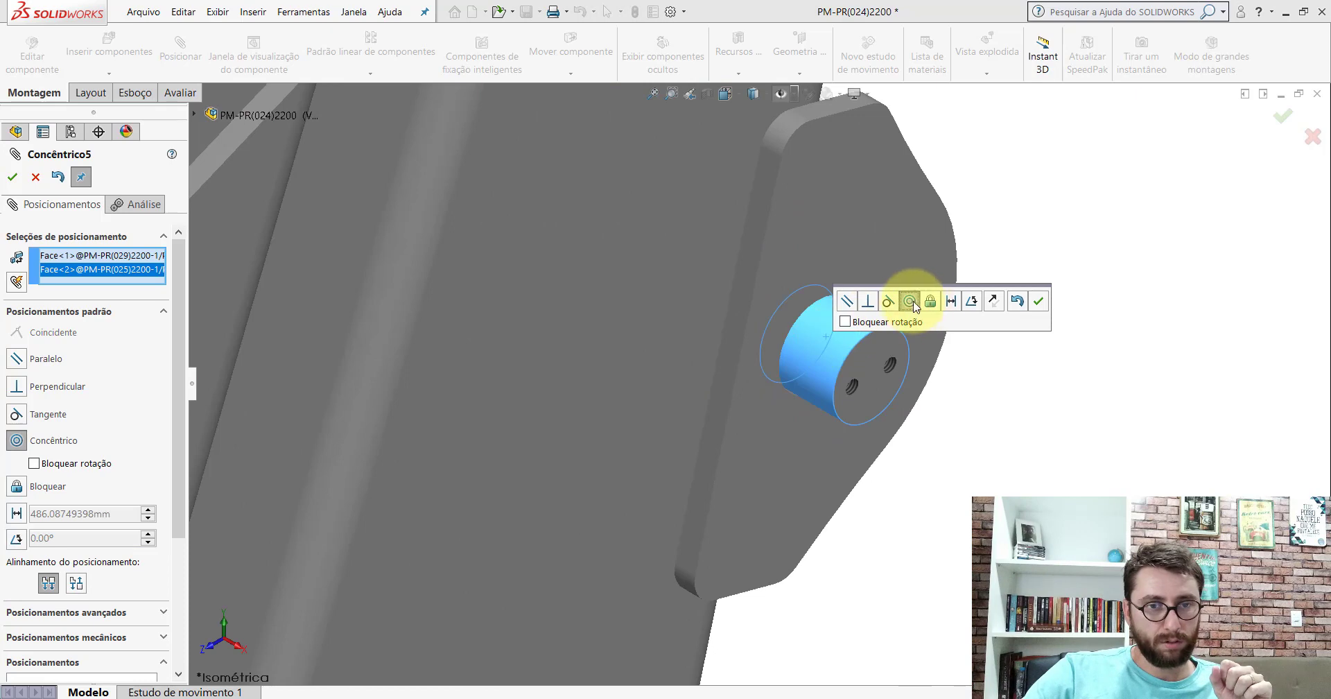
left_click(1038, 303)
Mate the bar's lower hole concentric to the frame boss.
scroll(921, 386, "up", 3)
scroll(876, 416, "up", 3)
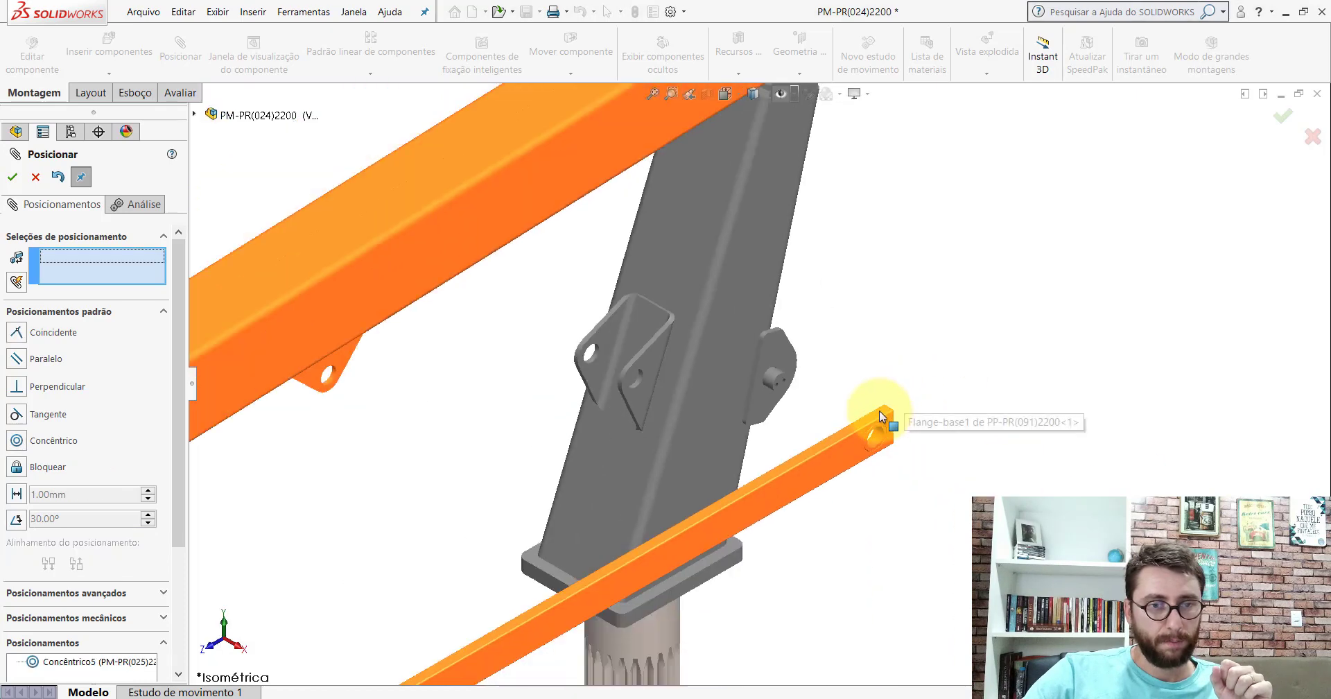
scroll(876, 416, "up", 3)
scroll(749, 429, "down", 1)
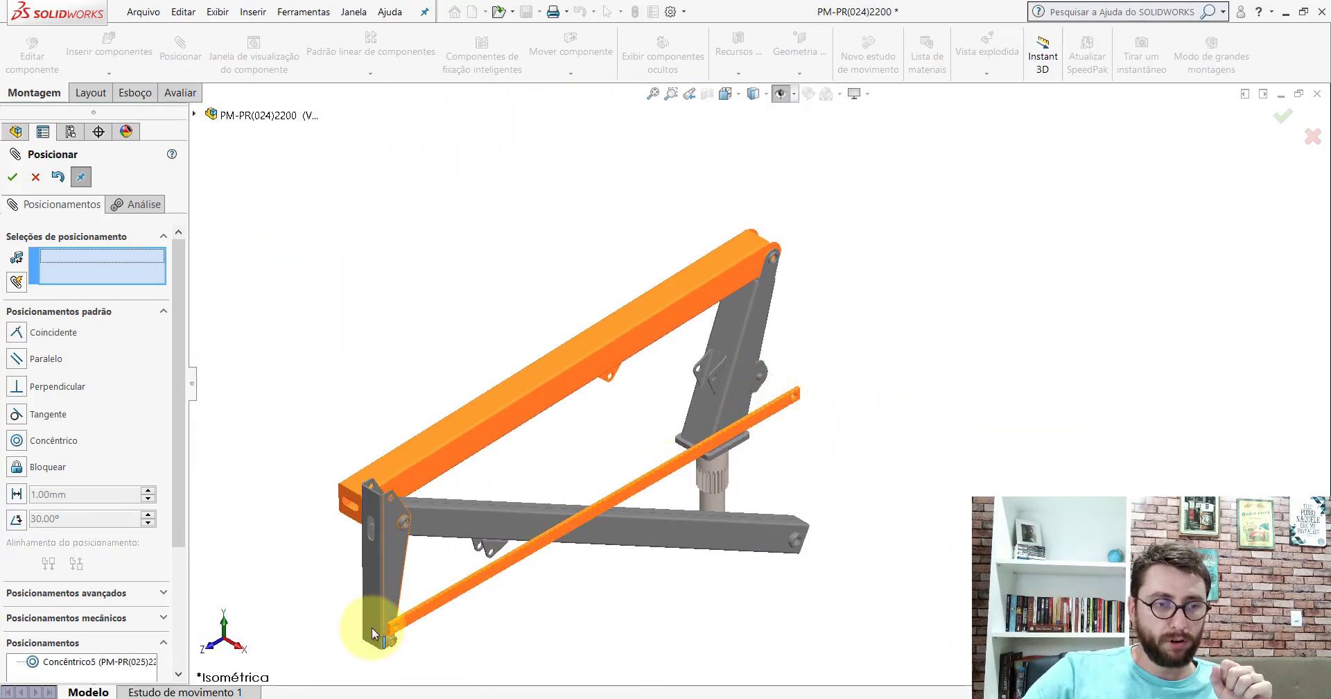
scroll(368, 624, "down", 4)
scroll(713, 476, "down", 3)
scroll(759, 416, "up", 2)
left_click(701, 343)
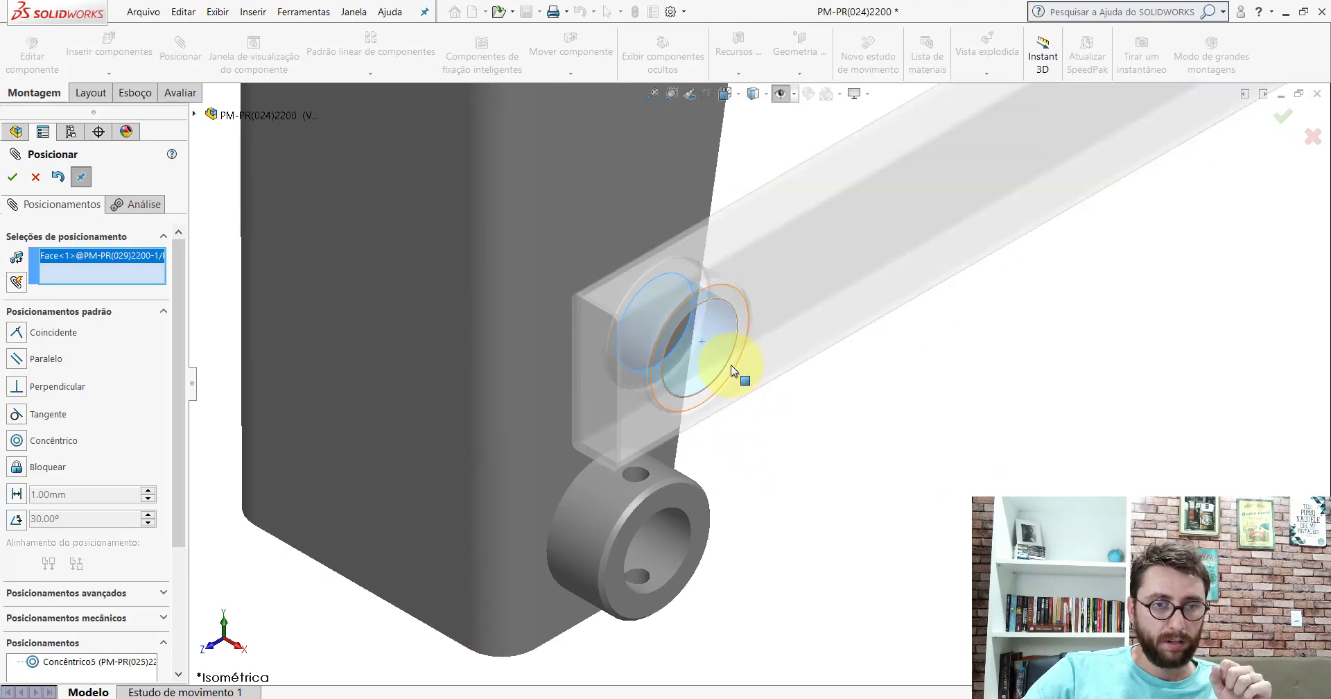
scroll(731, 364, "up", 3)
middle_click_drag(730, 365, 729, 296)
middle_click_drag(820, 319, 826, 363)
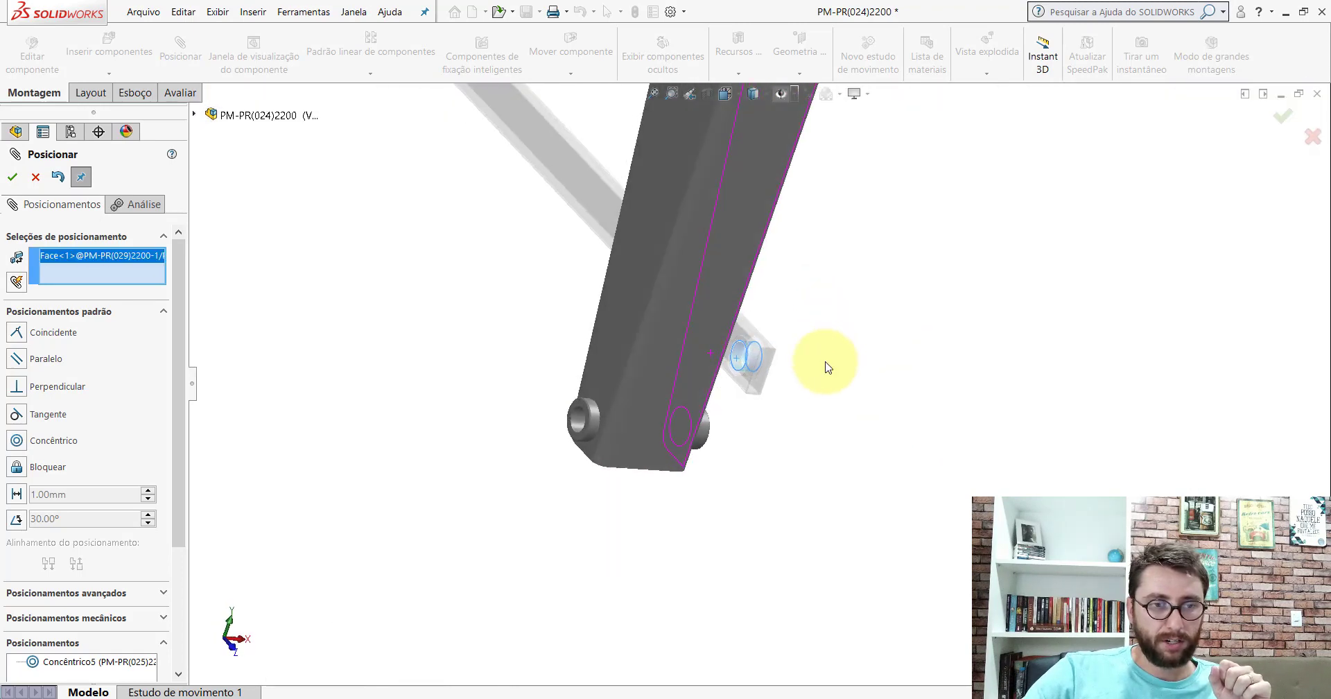
scroll(615, 445, "down", 3)
scroll(615, 416, "down", 2)
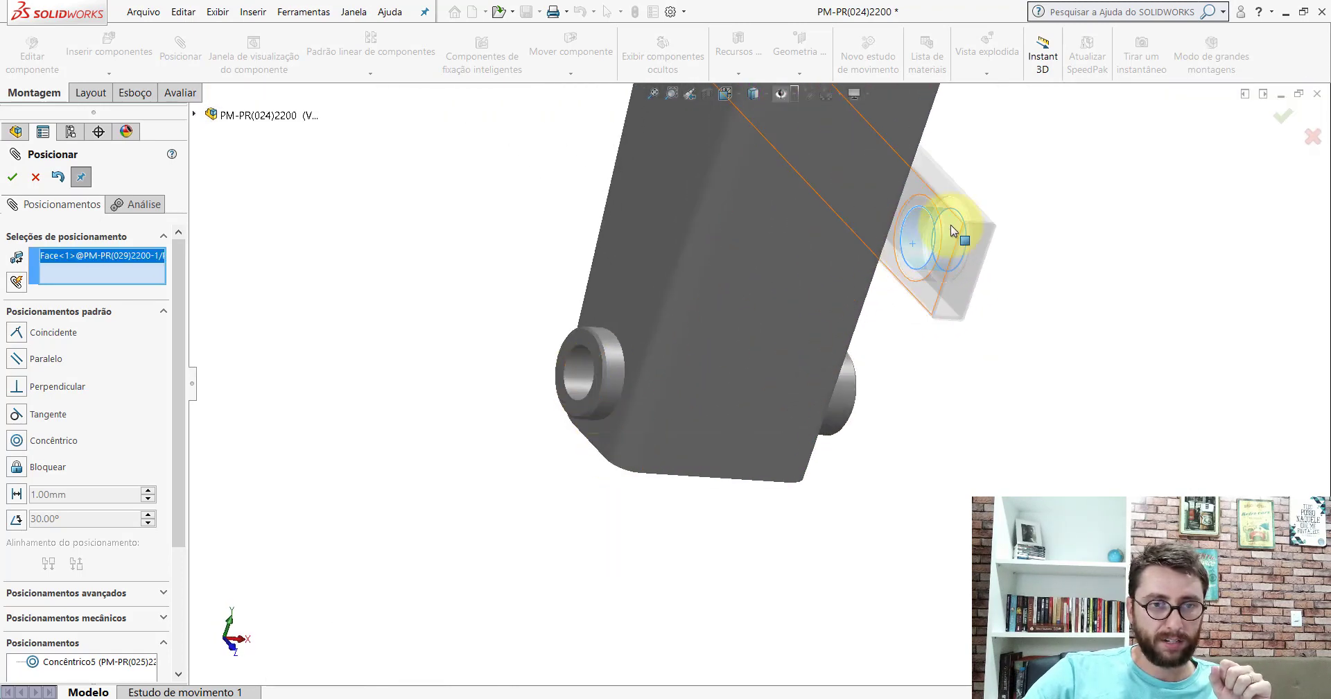
left_click(560, 378)
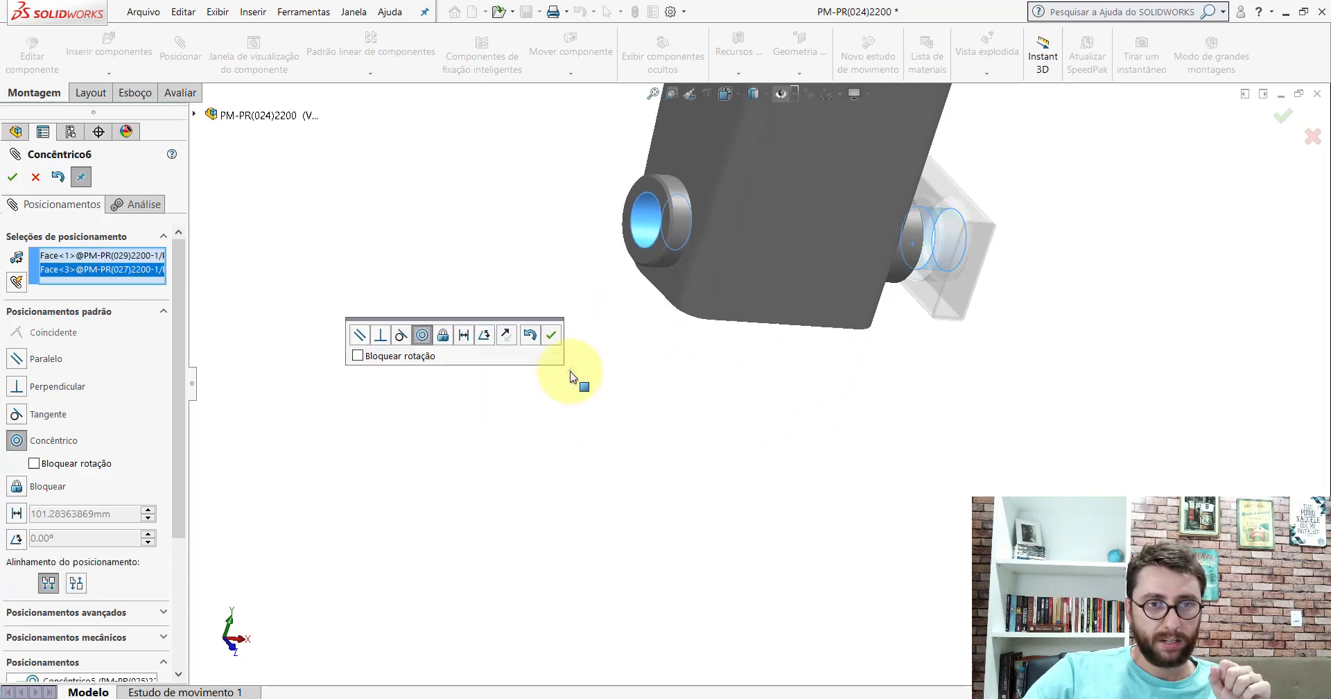
left_click(546, 338)
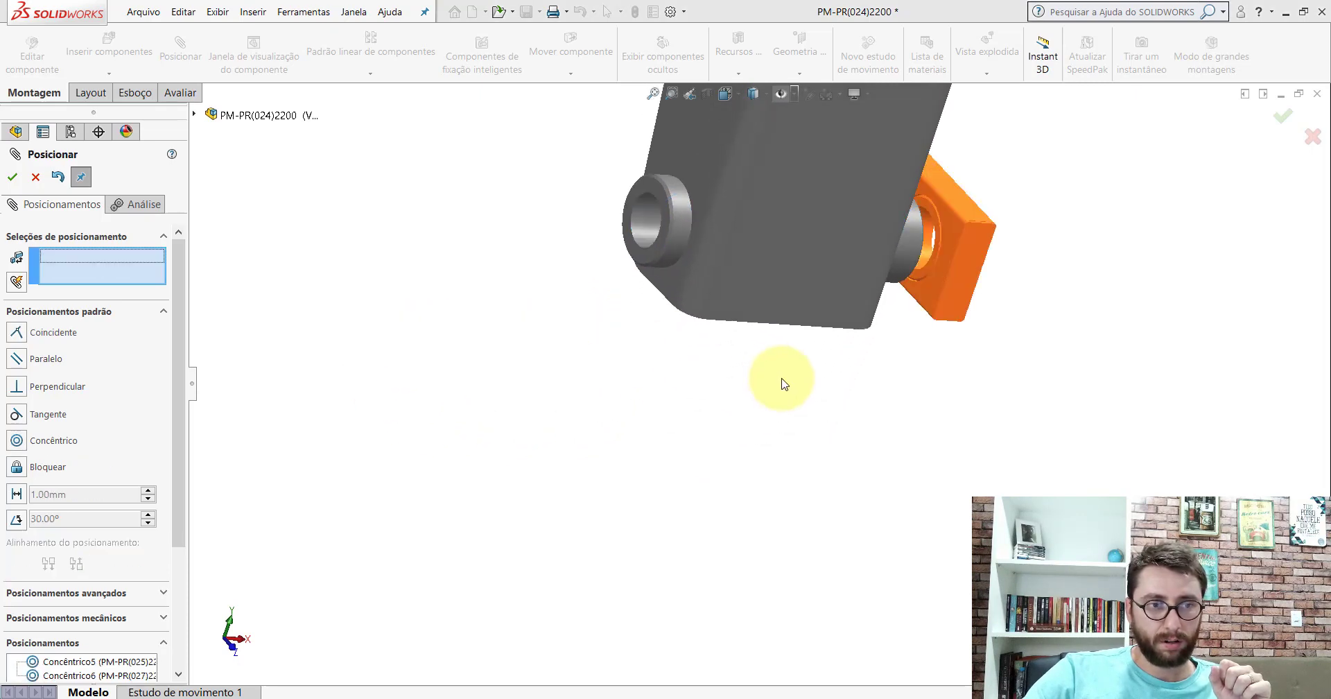
Start a flush mate between the bracket face and the bar end, then cancel it.
scroll(781, 380, "up", 5)
scroll(847, 372, "up", 3)
mouse_move(633, 247)
middle_mouse_down()
mouse_move(557, 268)
mouse_move(781, 289)
mouse_move(517, 309)
middle_mouse_up()
scroll(780, 300, "down", 3)
scroll(778, 325, "down", 3)
left_click(717, 301)
scroll(543, 348, "down", 3)
scroll(612, 340, "down", 3)
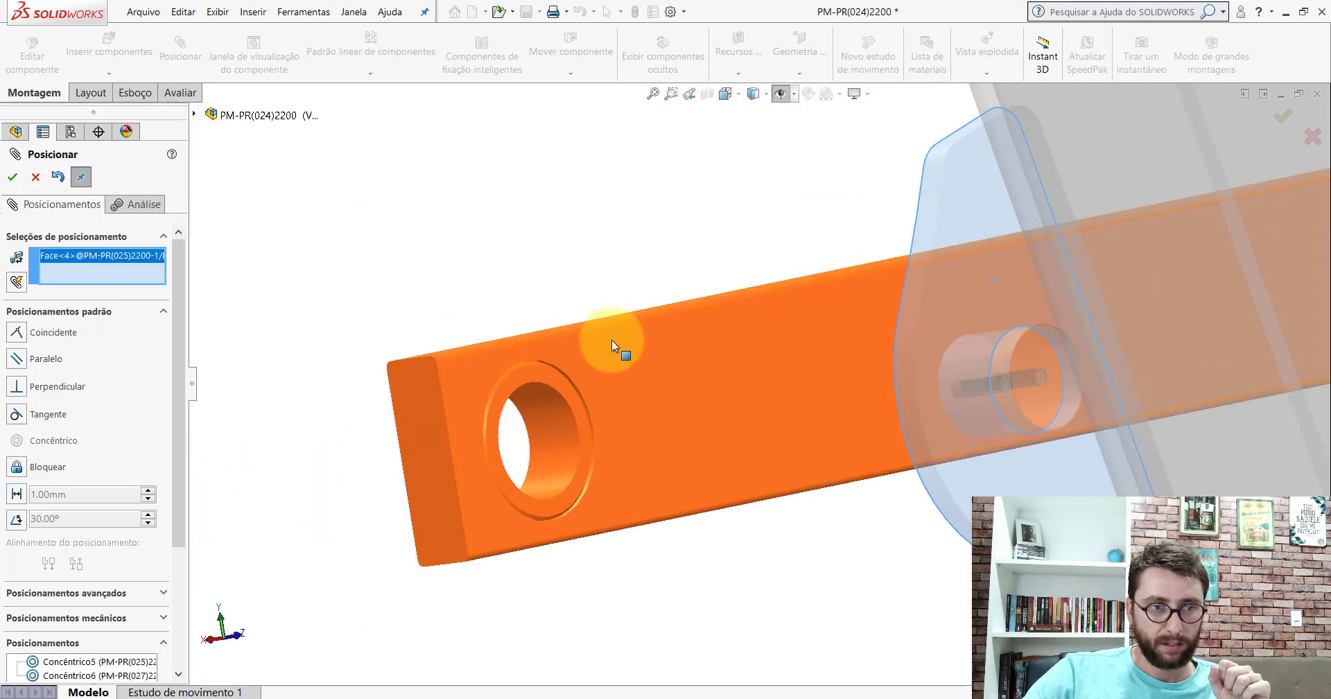
left_click(541, 376)
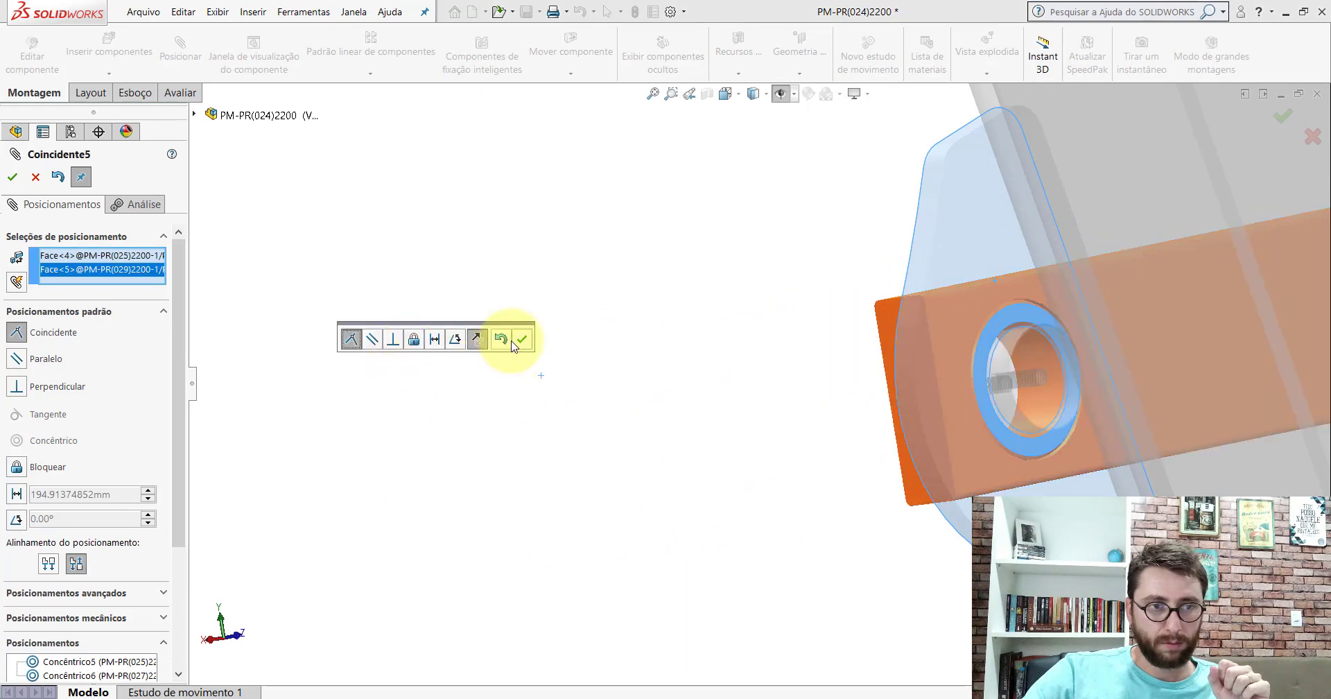
left_click(35, 177)
Exit the Mate command and zoom and orbit around the pin beside the orange block.
key("Escape")
scroll(987, 355, "up", 2)
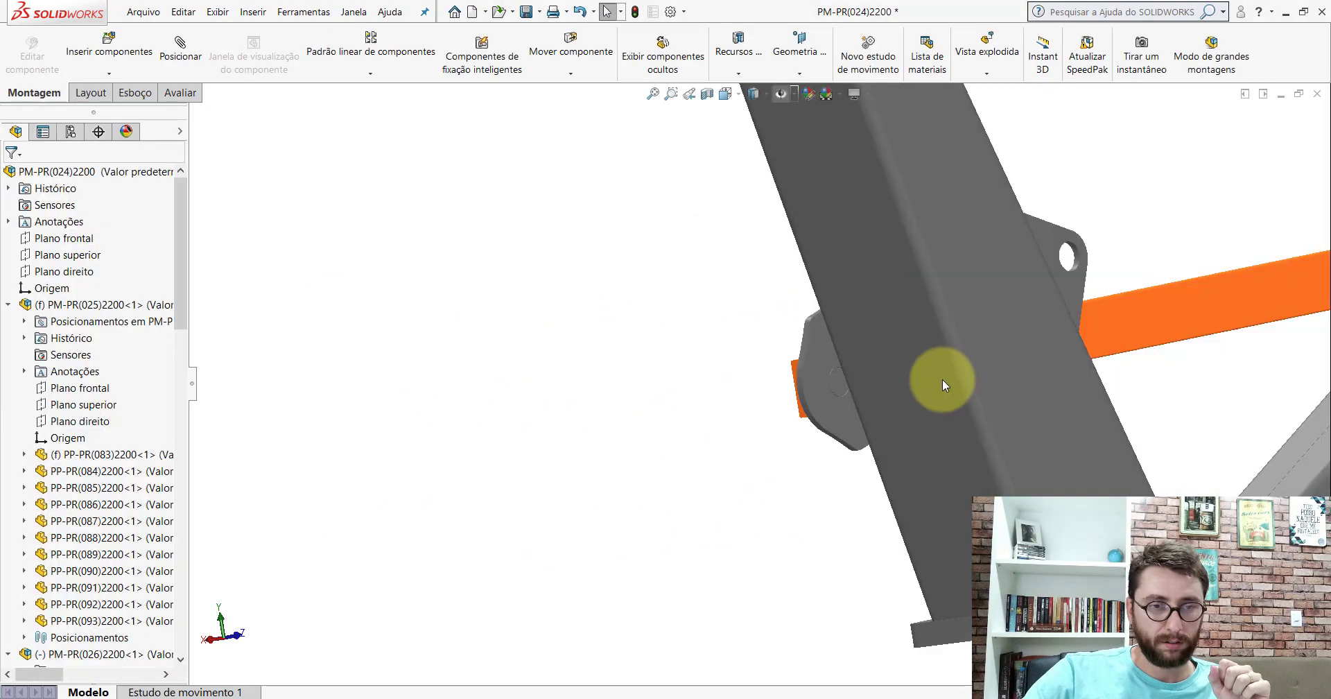
scroll(893, 366, "up", 3)
scroll(610, 350, "up", 2)
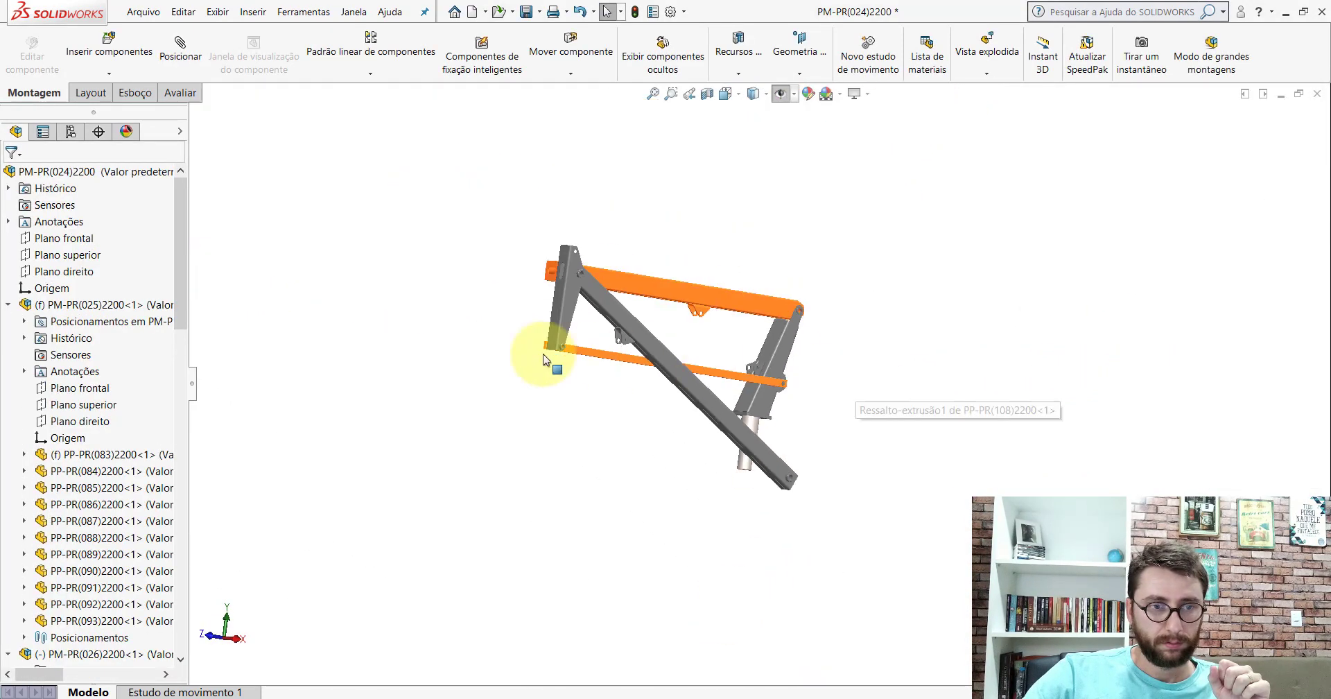
scroll(1158, 401, "down", 5)
scroll(1028, 420, "down", 3)
scroll(1027, 421, "down", 5)
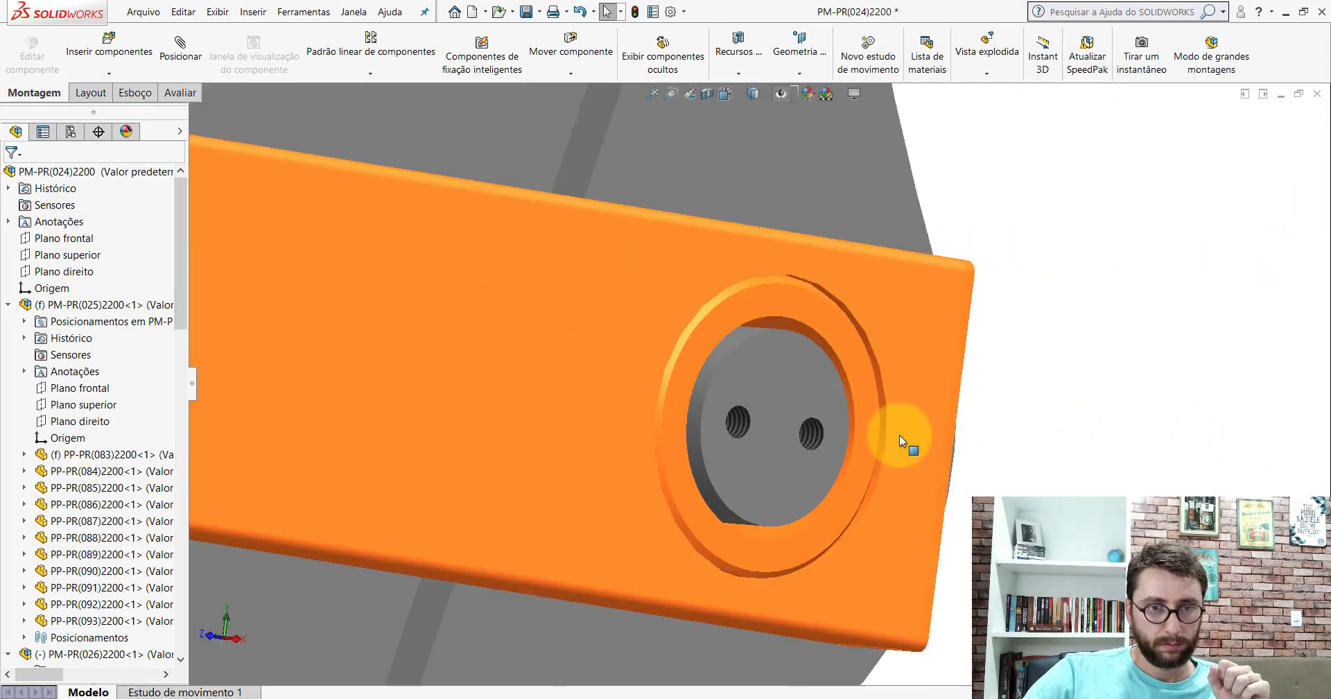
scroll(902, 436, "down", 1)
scroll(763, 324, "up", 1)
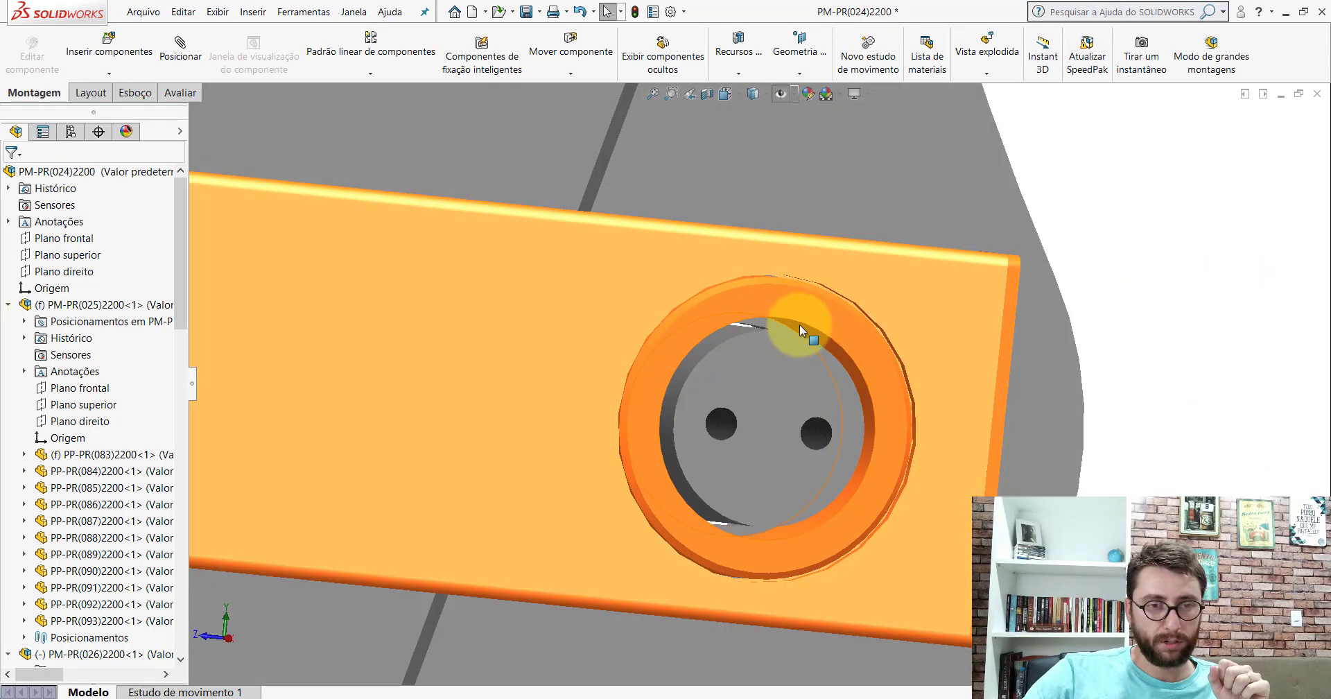
scroll(797, 323, "up", 4)
scroll(403, 339, "down", 2)
scroll(340, 334, "down", 3)
scroll(416, 368, "up", 3)
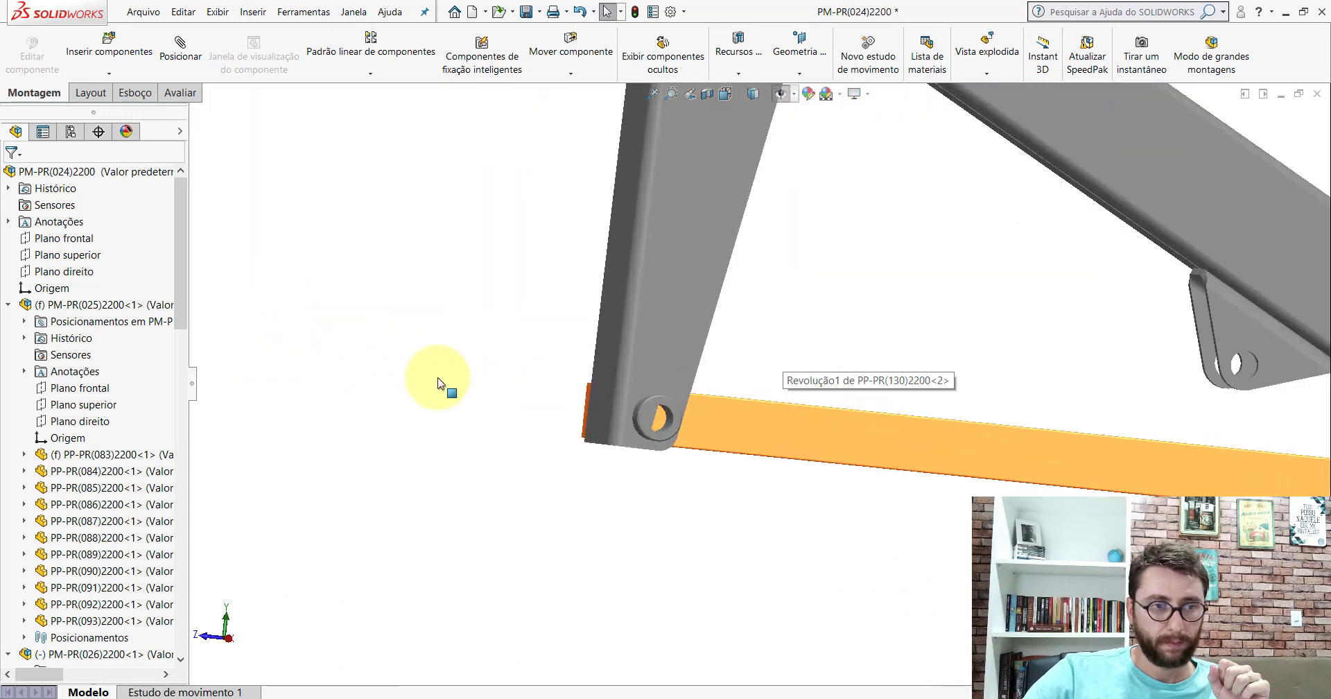
scroll(624, 394, "down", 3)
scroll(763, 419, "down", 3)
scroll(430, 357, "down", 3)
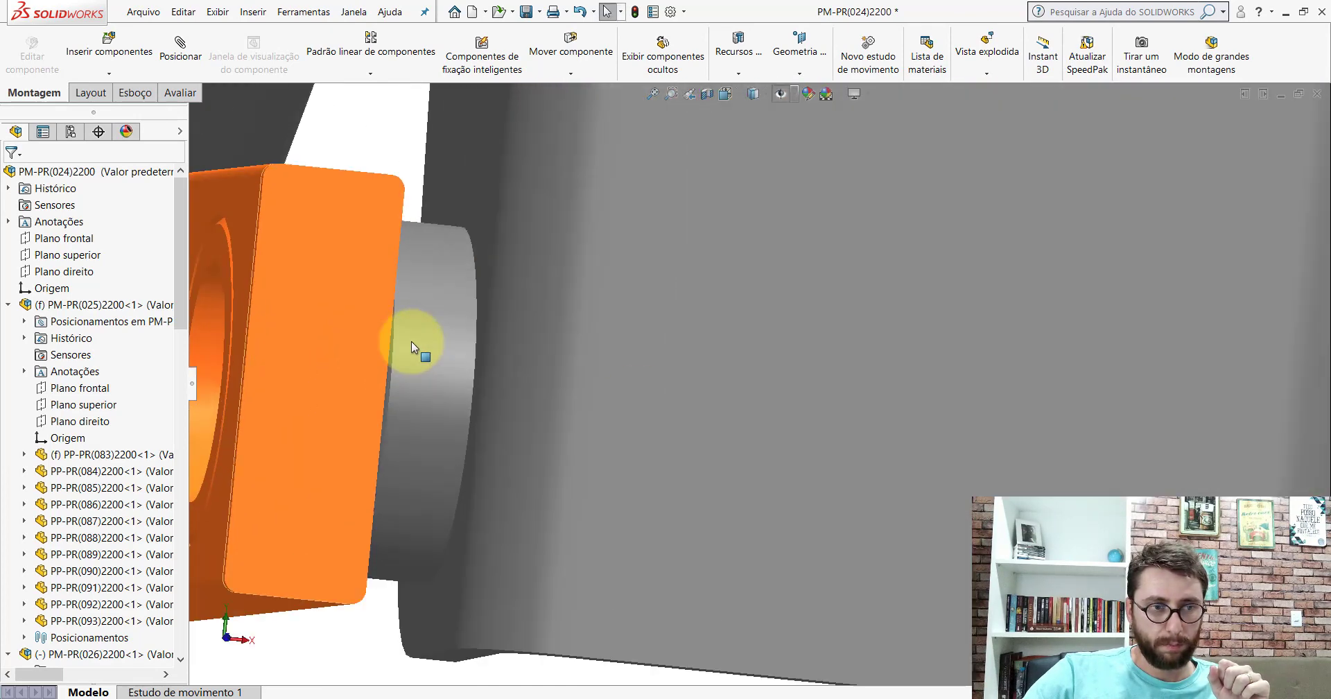
middle_click_drag(416, 345, 402, 340)
Switch to isometric view and swing the linkage by dragging the vertical plate.
key("f")
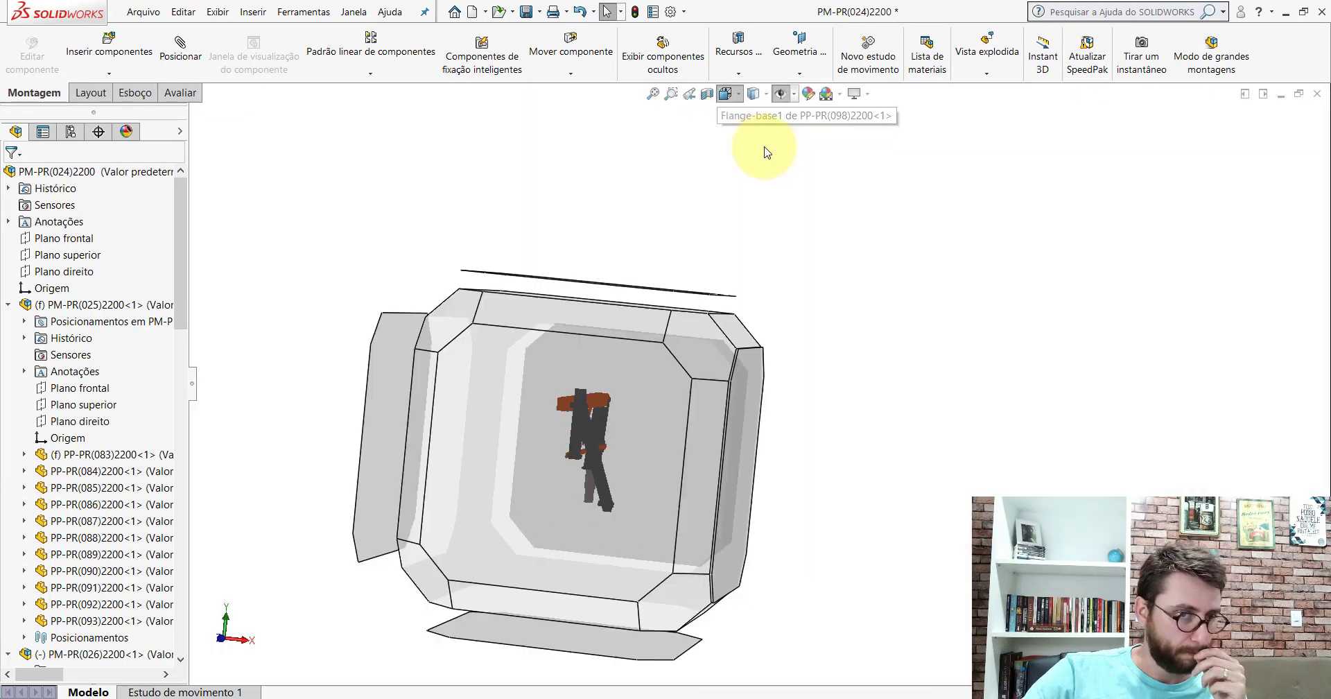
left_click(725, 94)
left_click(806, 133)
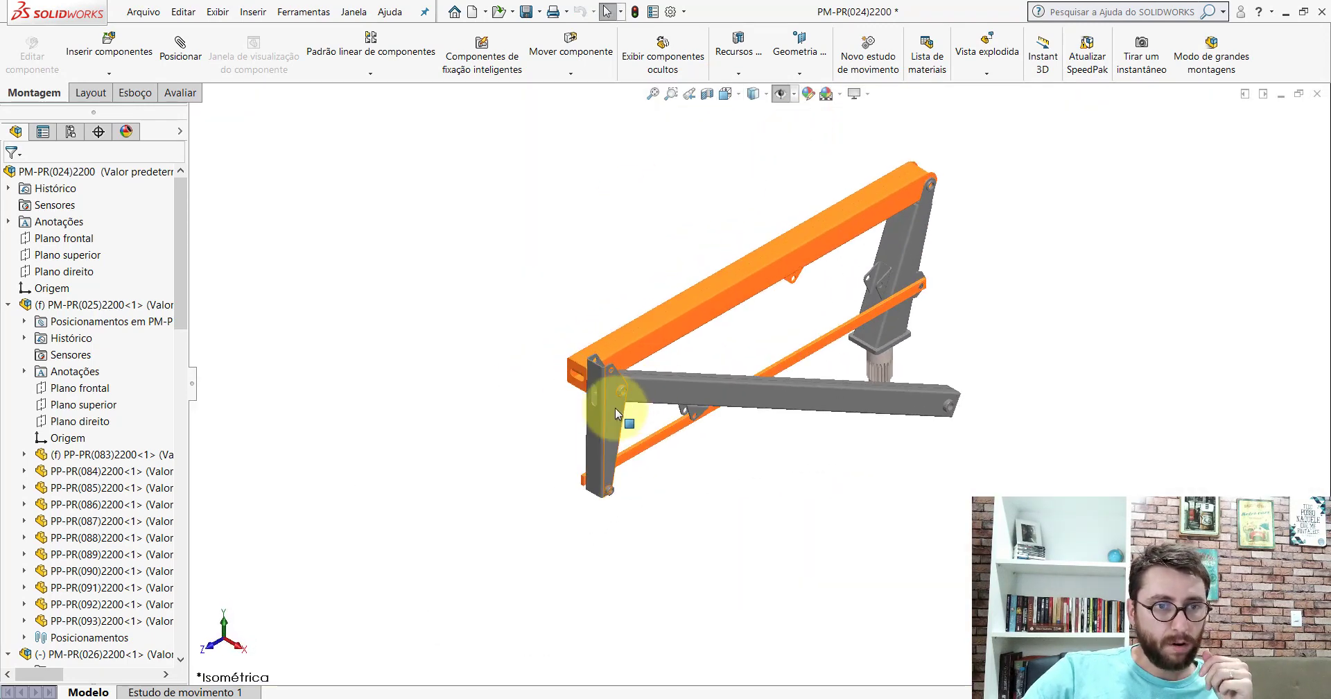
mouse_move(615, 414)
left_mouse_down()
mouse_move(721, 114)
mouse_move(577, 447)
mouse_move(647, 107)
mouse_move(728, 24)
mouse_move(580, 327)
mouse_move(728, 14)
mouse_move(757, 74)
mouse_move(675, 260)
left_mouse_up()
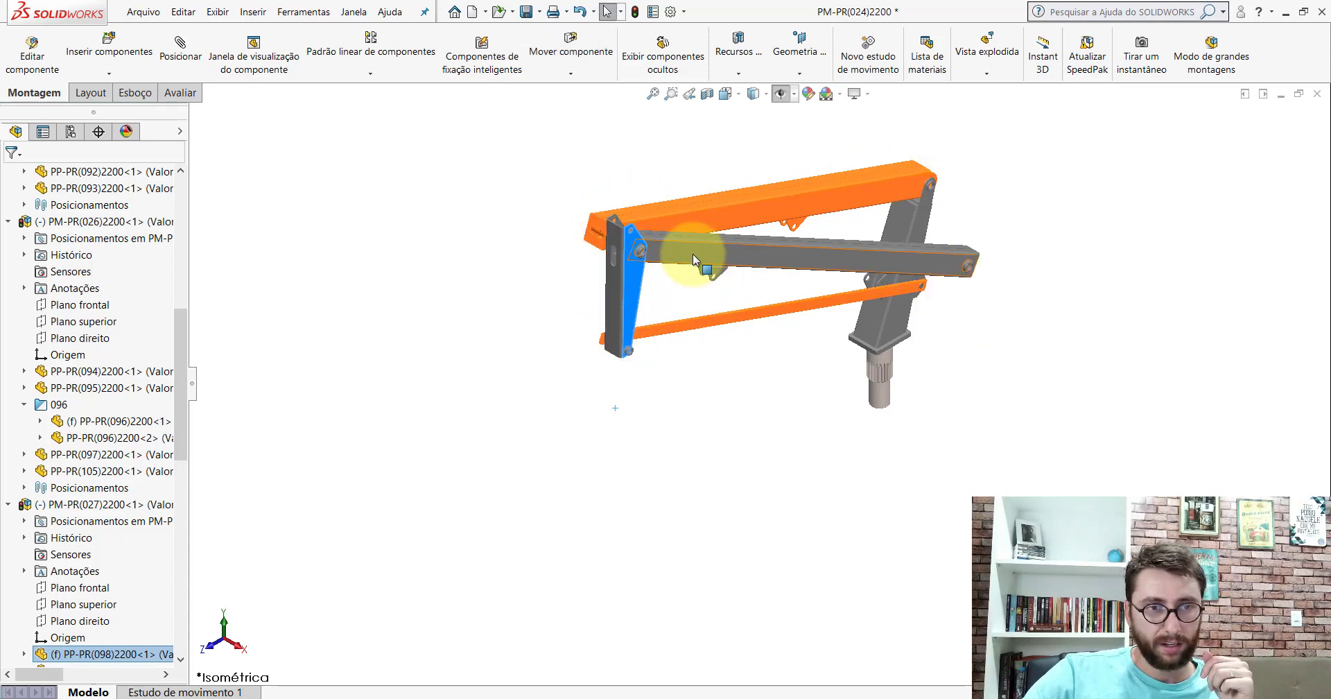
In the right-side view, drag the links through several poses until the boom sits nearly level.
mouse_move(692, 233)
left_mouse_down()
mouse_move(761, 114)
mouse_move(658, 306)
left_mouse_up()
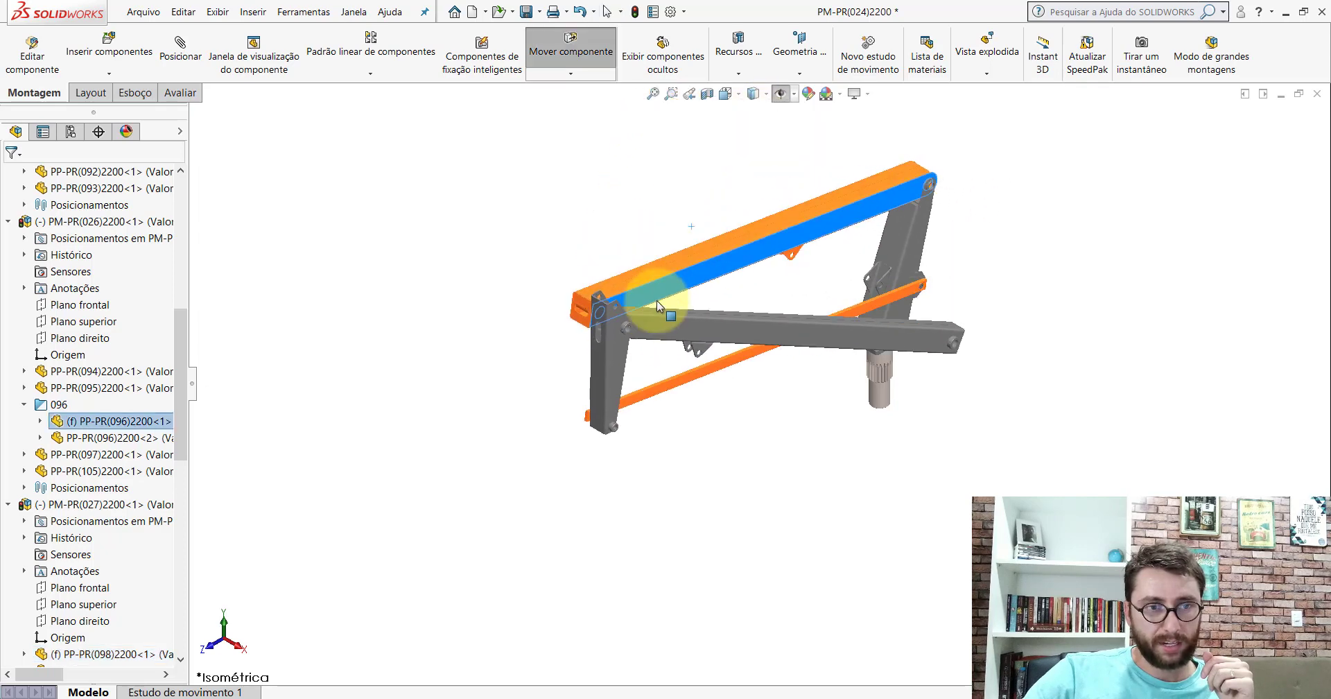
left_click(724, 94)
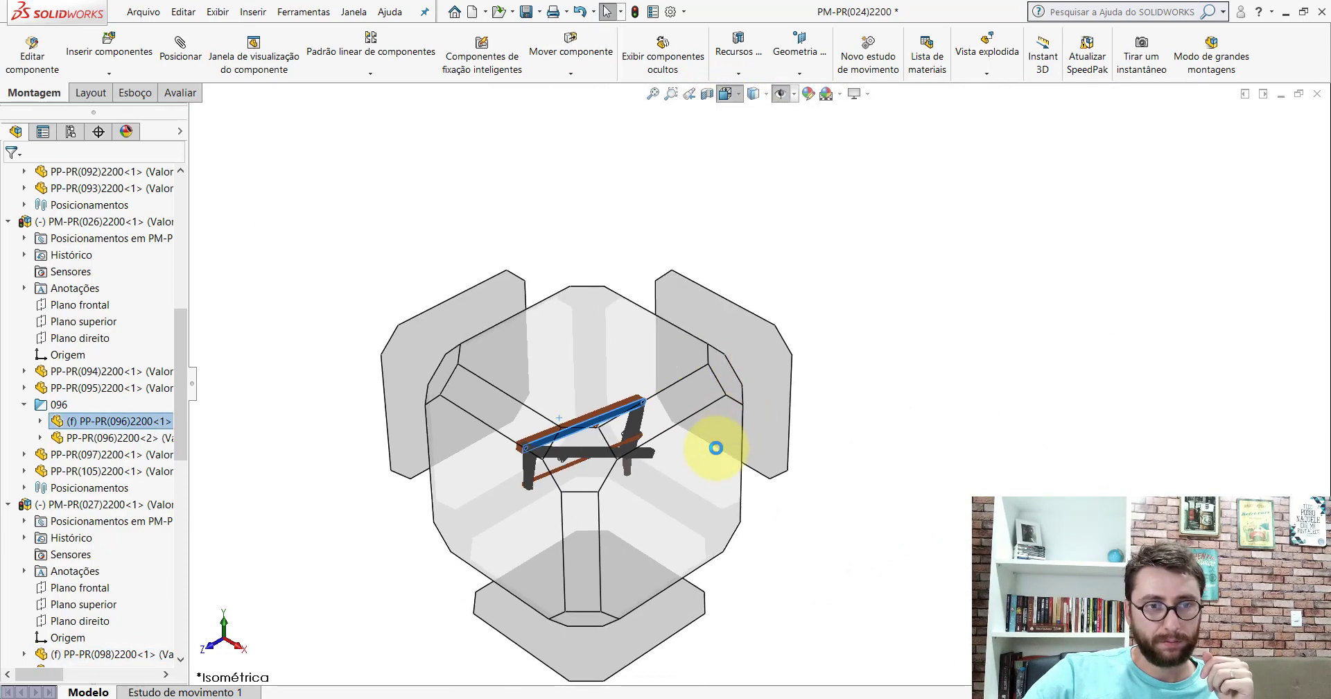
left_click(713, 446)
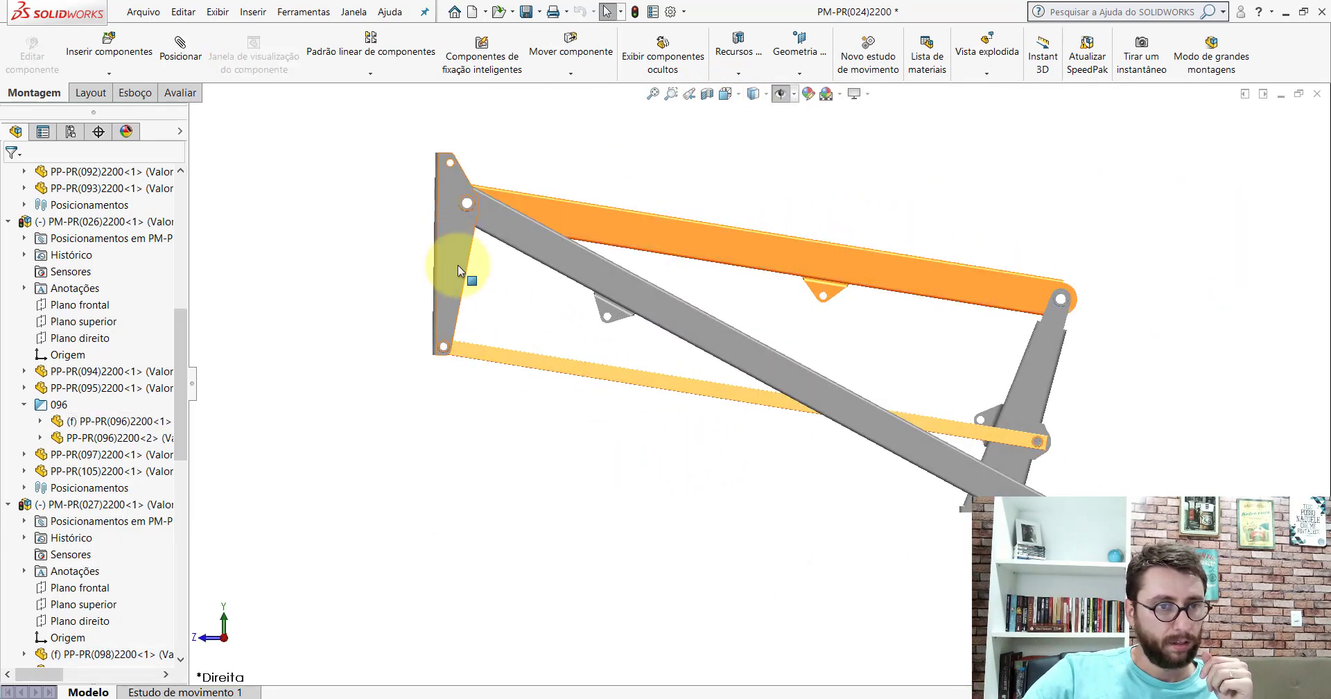
mouse_move(455, 273)
left_mouse_down()
mouse_move(517, 367)
mouse_move(565, 113)
mouse_move(648, 21)
left_mouse_up()
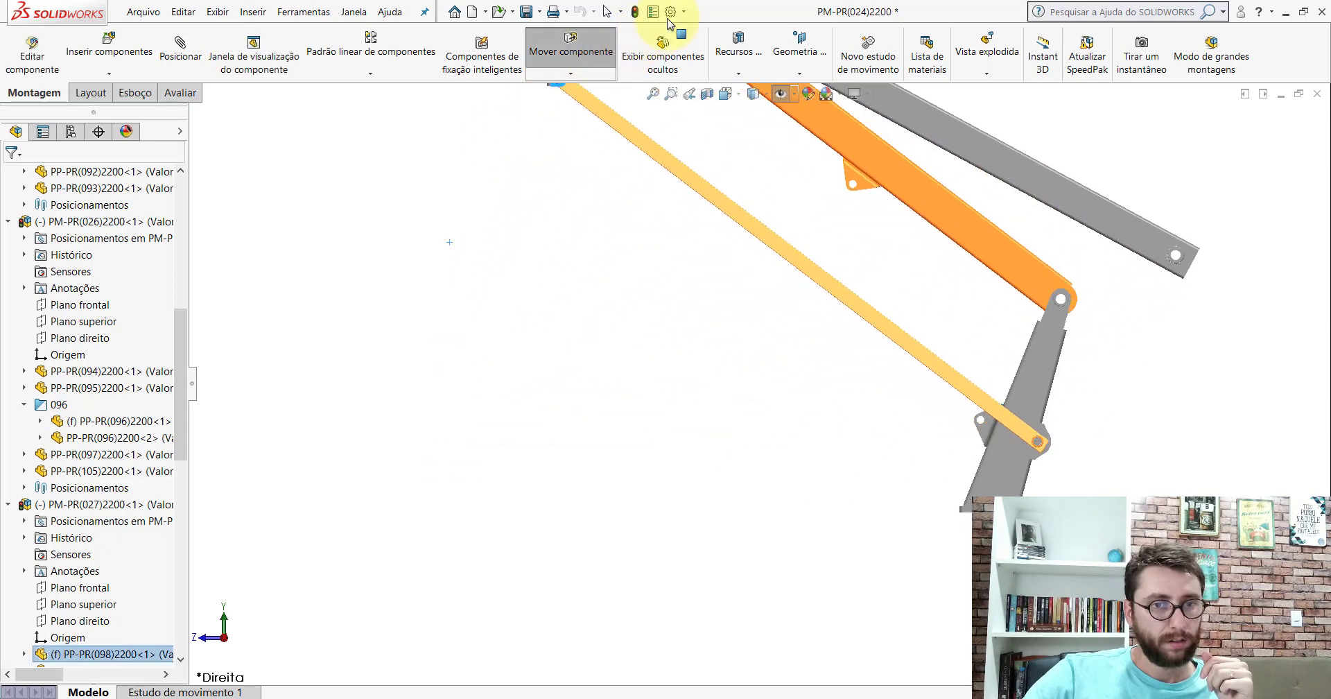
key("f")
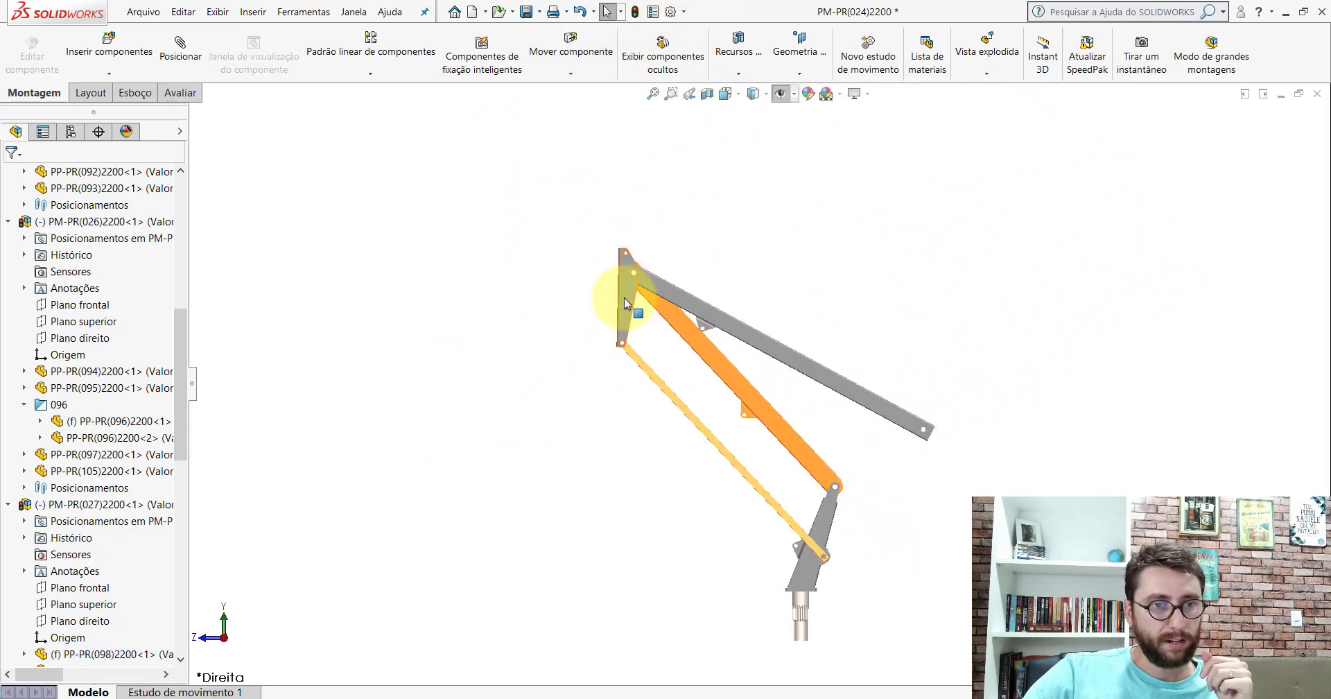
mouse_move(623, 297)
left_mouse_down()
mouse_move(555, 589)
mouse_move(535, 555)
mouse_move(564, 371)
mouse_move(645, 273)
mouse_move(531, 516)
mouse_move(534, 565)
left_mouse_up()
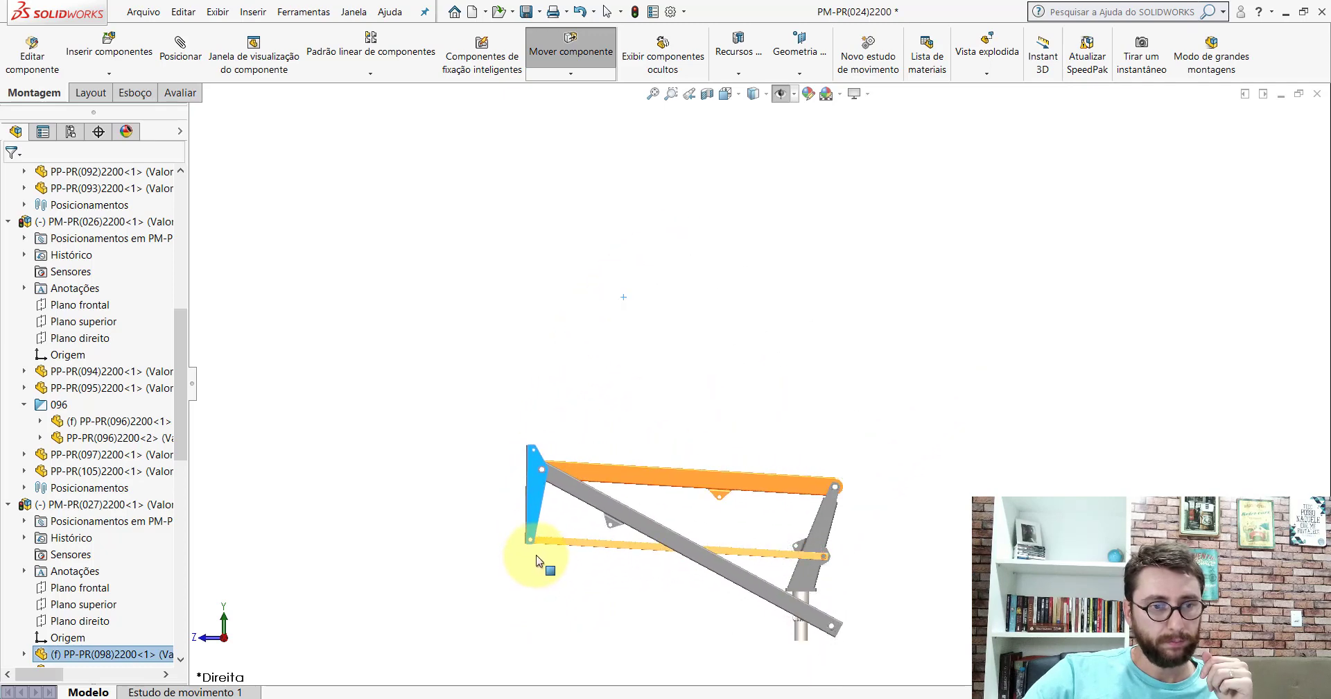
key("Escape")
Orbit to an angled view and select the thin lower bar to show its length dimension.
scroll(548, 541, "down", 5)
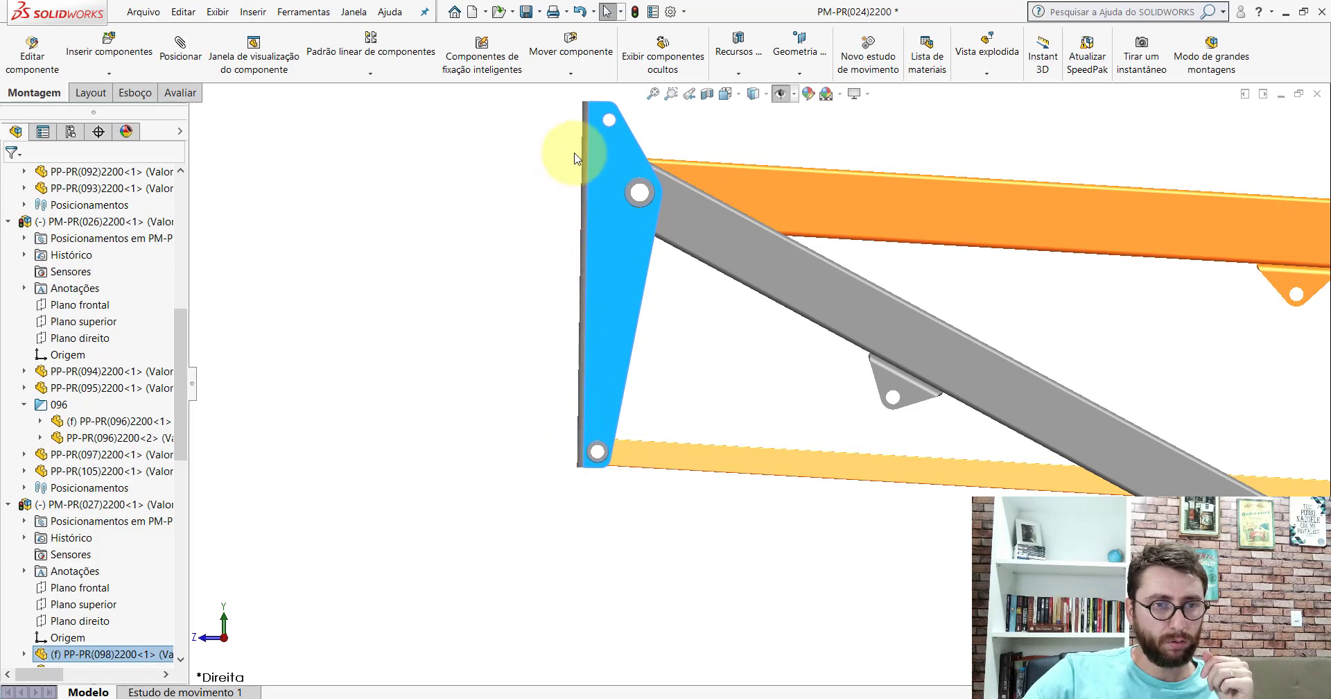
scroll(853, 440, "up", 5)
mouse_move(853, 439)
middle_mouse_down()
mouse_move(802, 386)
mouse_move(834, 424)
middle_mouse_up()
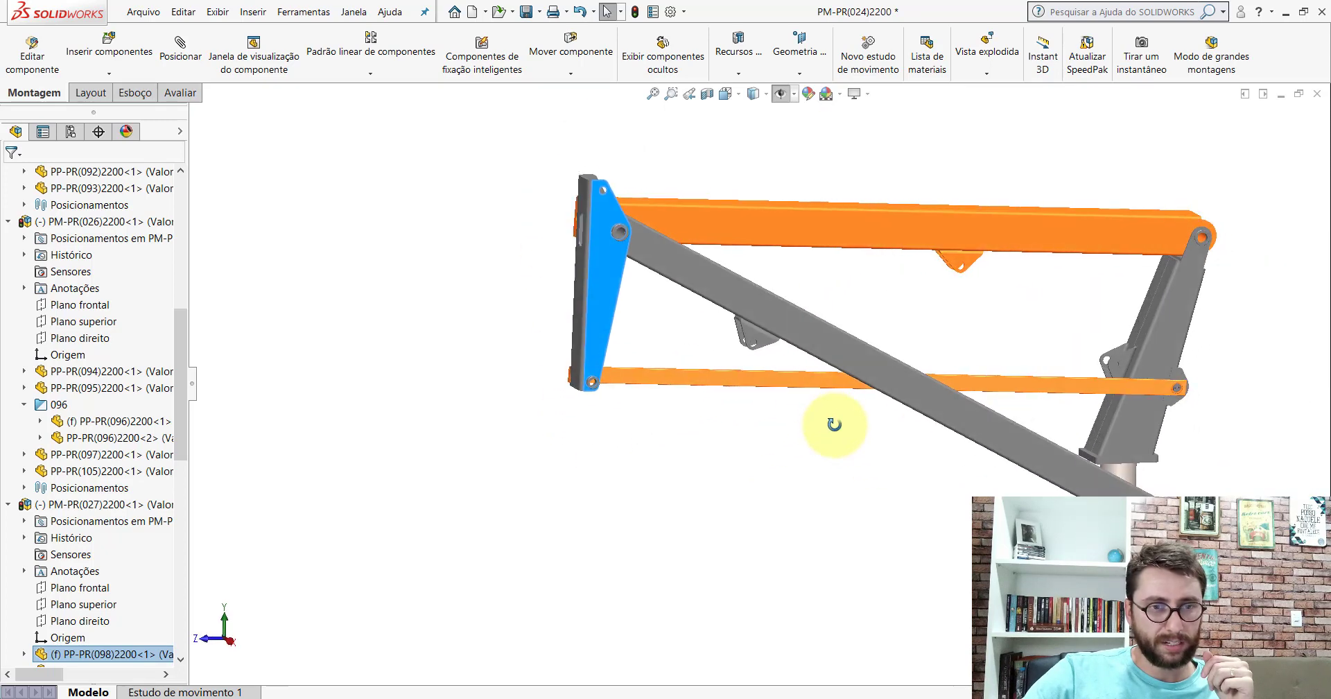
left_click(818, 382)
Shorten the lower bar's length dimension from 2483.20 to 2482.20 mm.
middle_click_drag(919, 384, 892, 506)
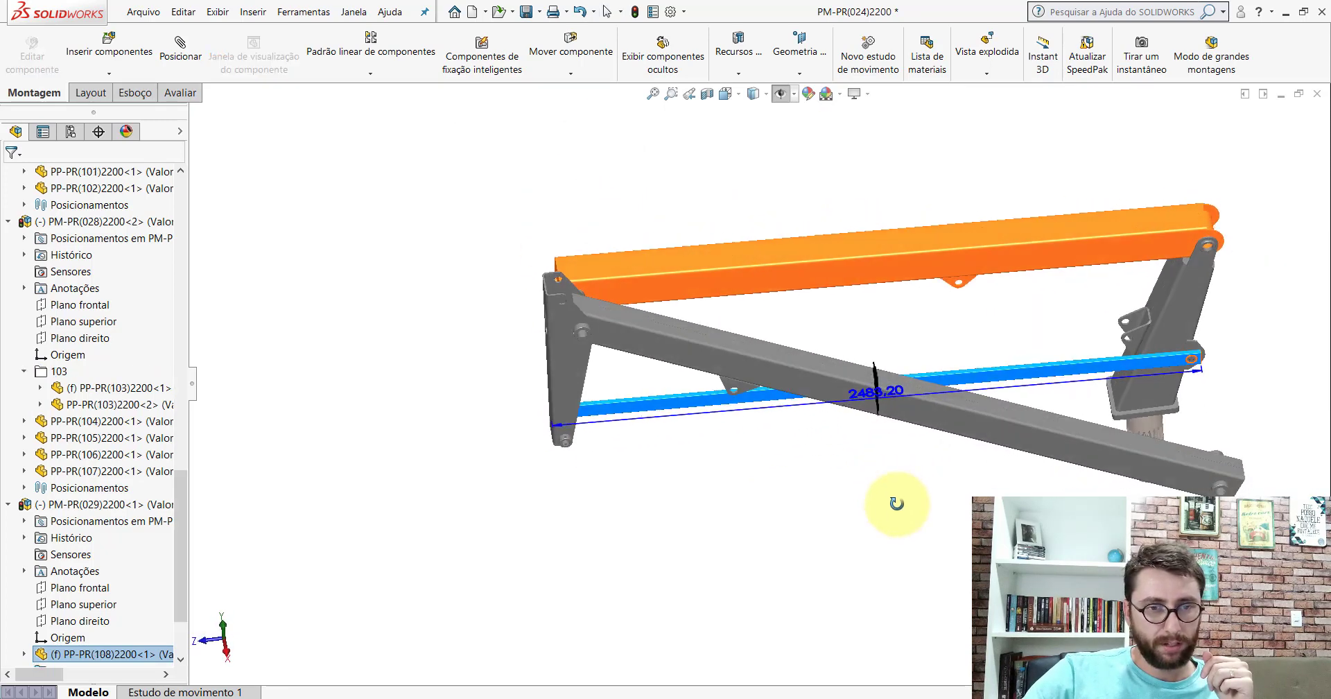
scroll(892, 407, "down", 5)
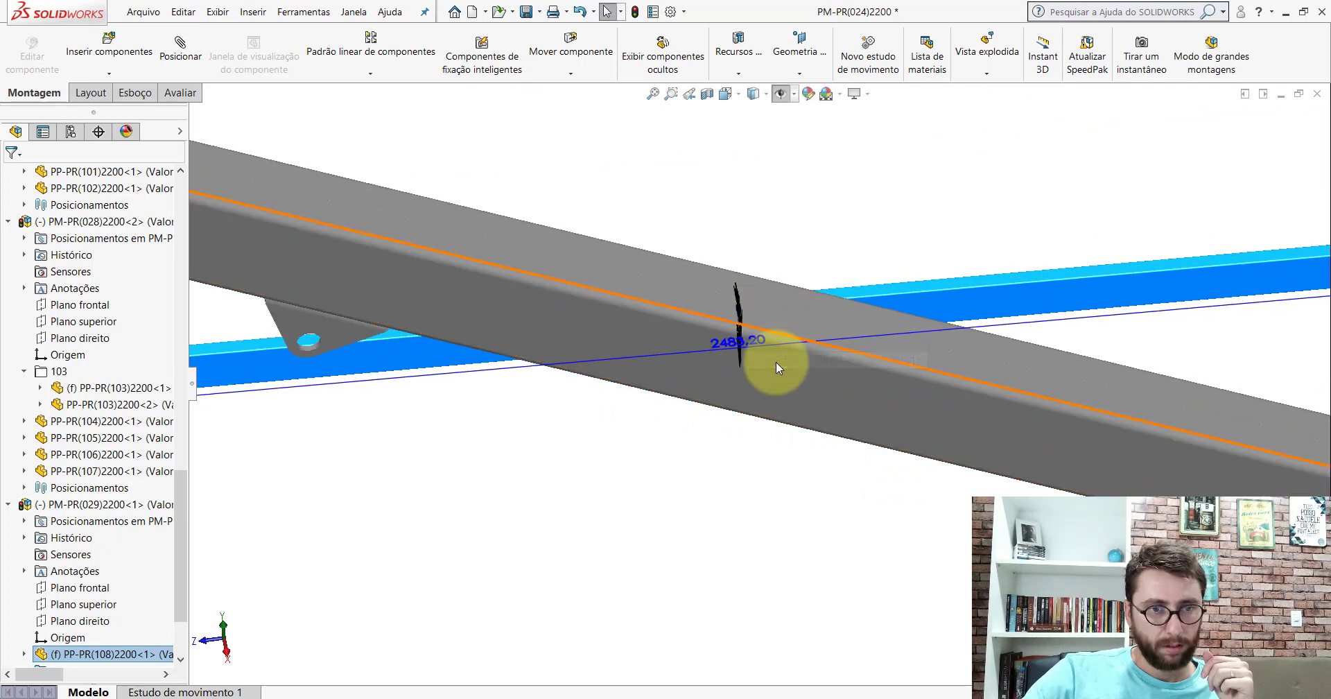
scroll(776, 367, "down", 2)
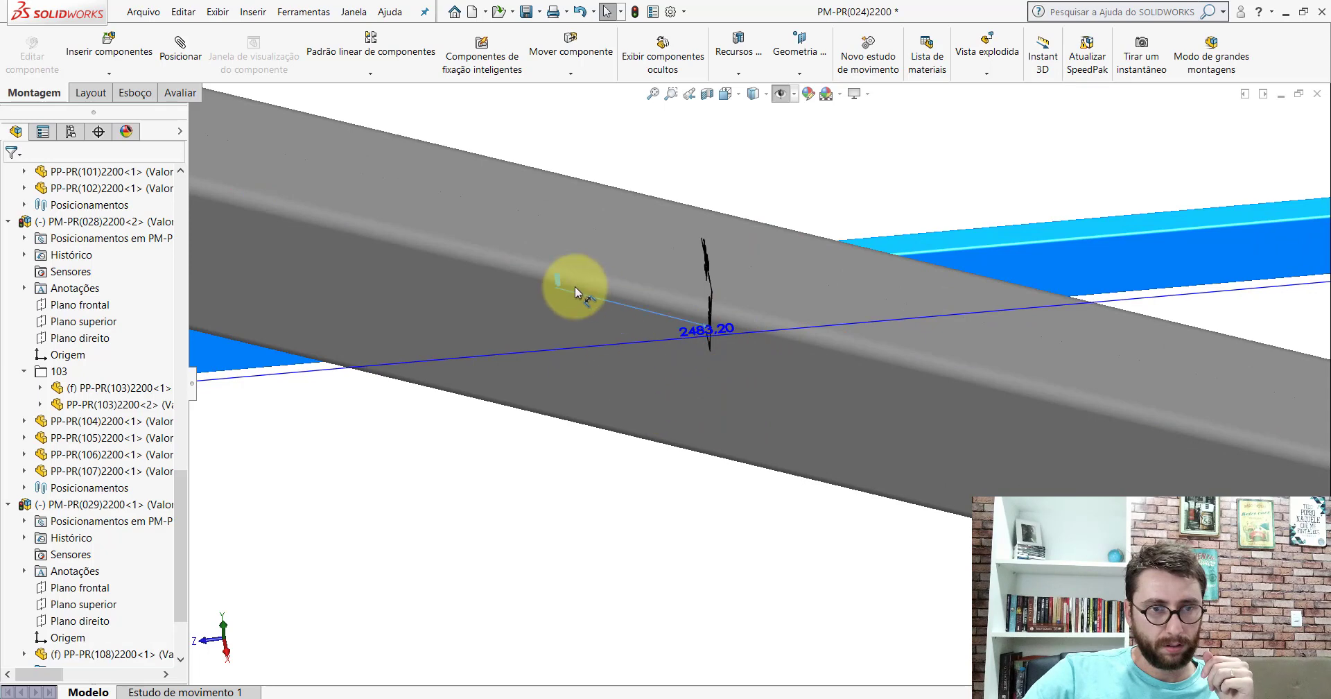
left_click(705, 328)
left_click_drag(726, 335, 763, 534)
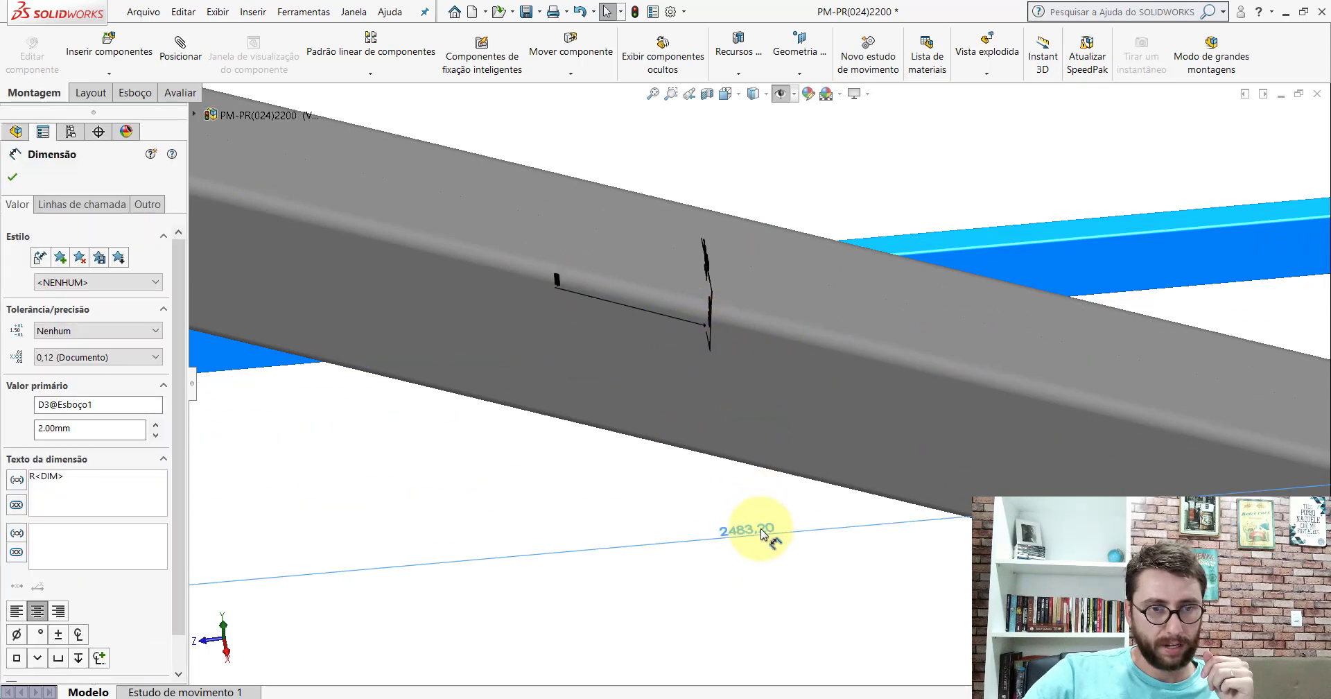
scroll(768, 501, "up", 2)
scroll(752, 472, "up", 2)
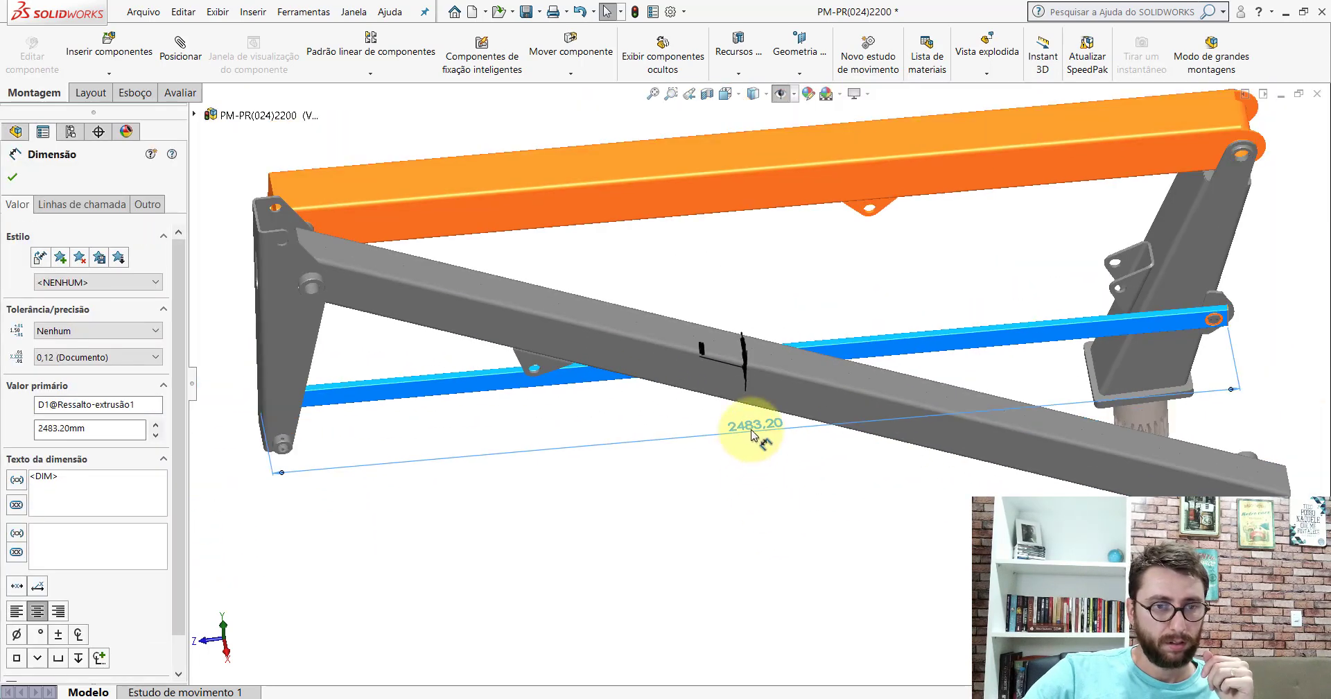
double_click(754, 434)
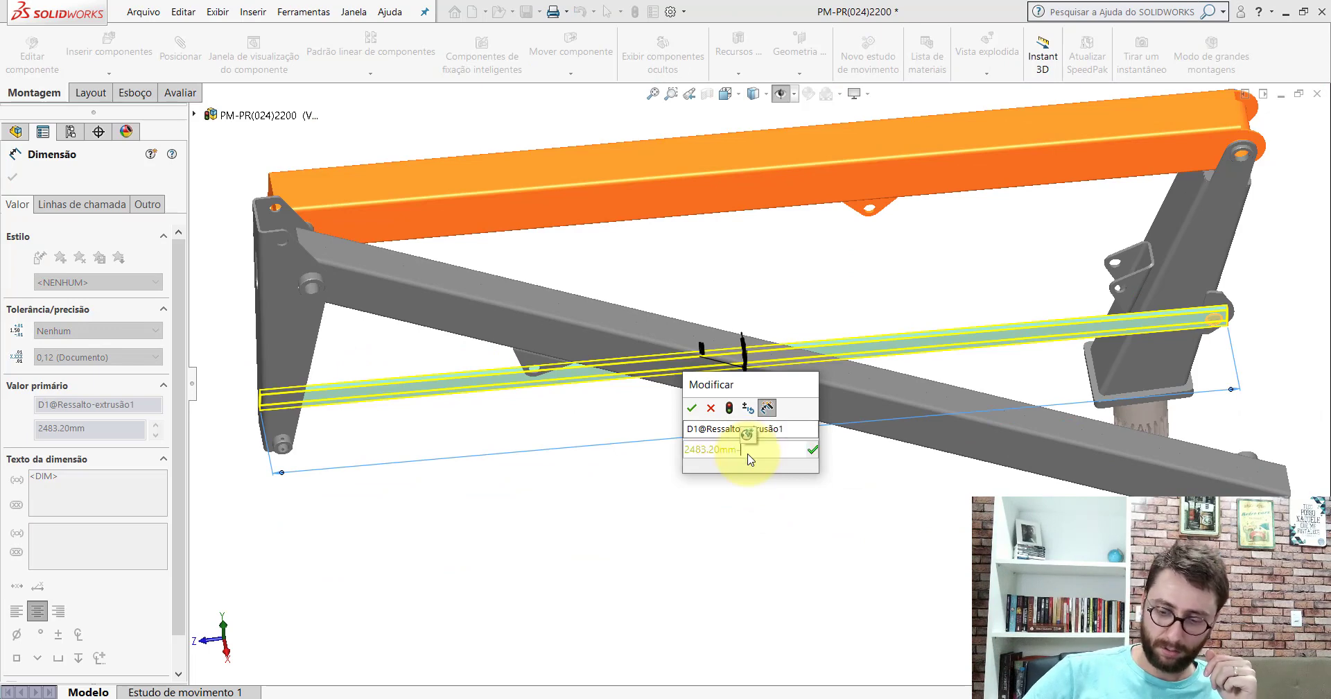
key("Return")
key("Escape")
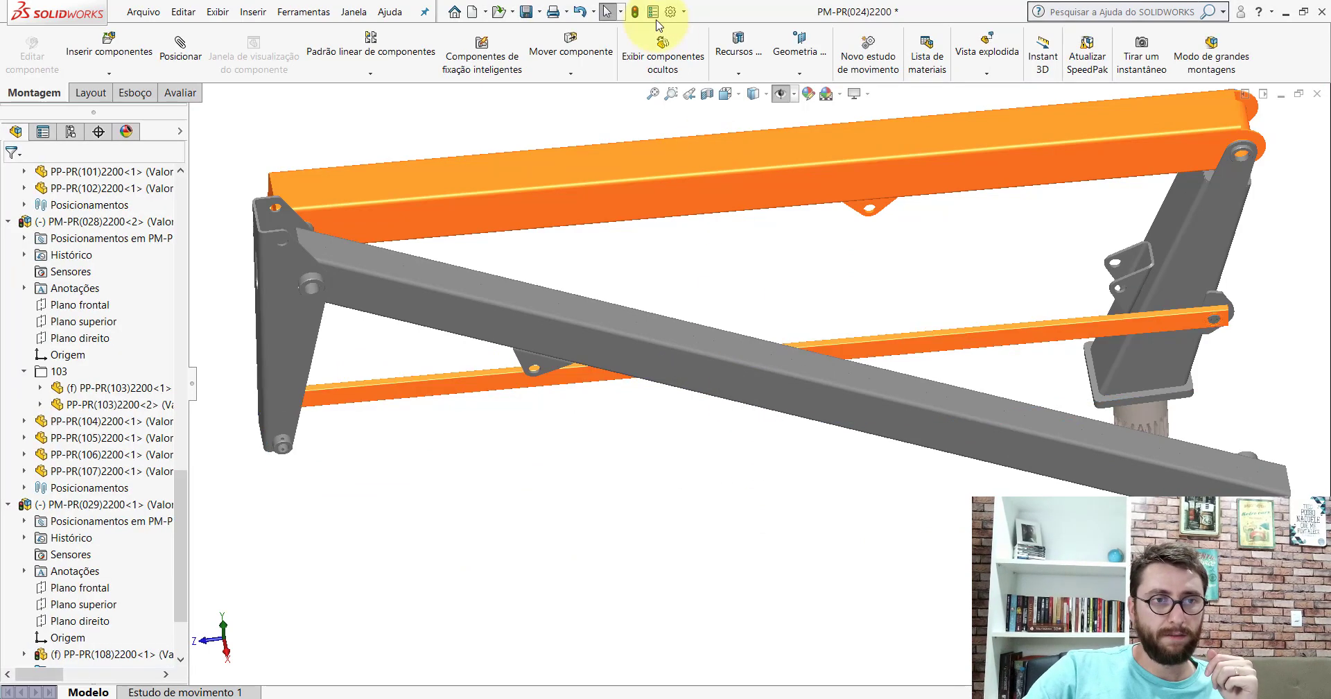
Check the linkage from preset views, then shorten the lower bar from 2482.20 to 2481.20 mm.
left_click(725, 94)
left_click(630, 532)
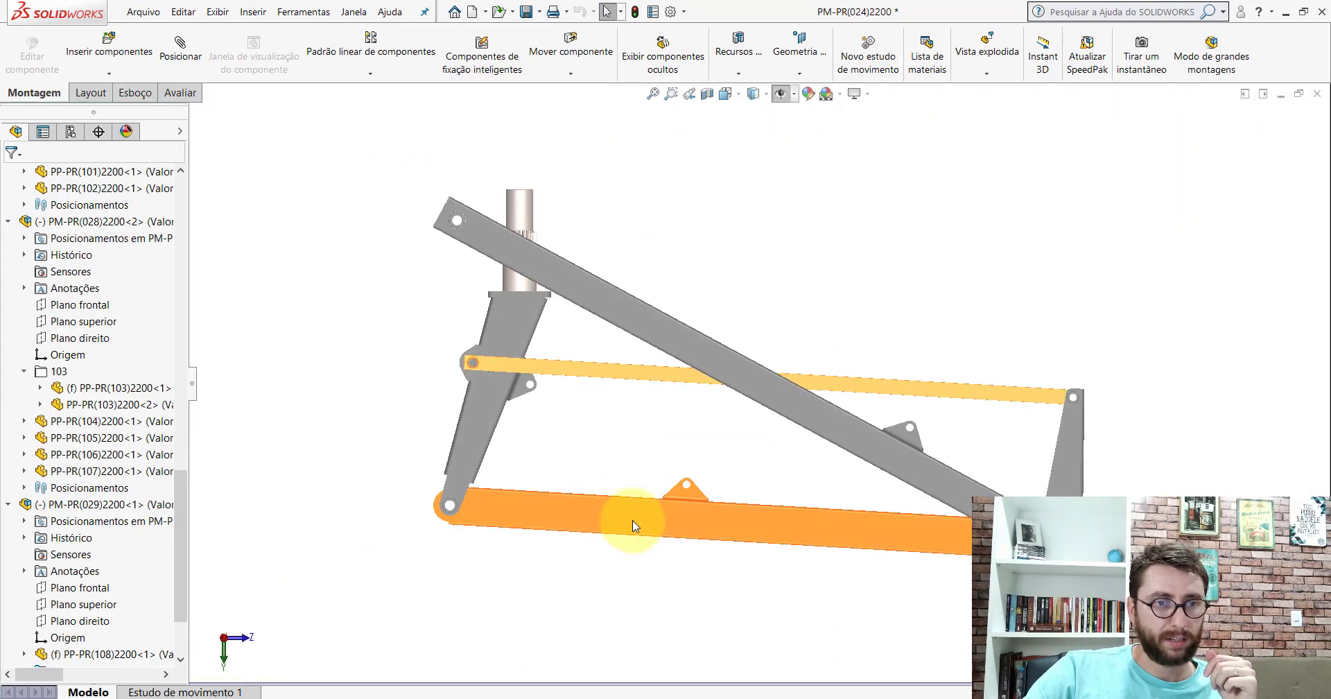
left_click(721, 95)
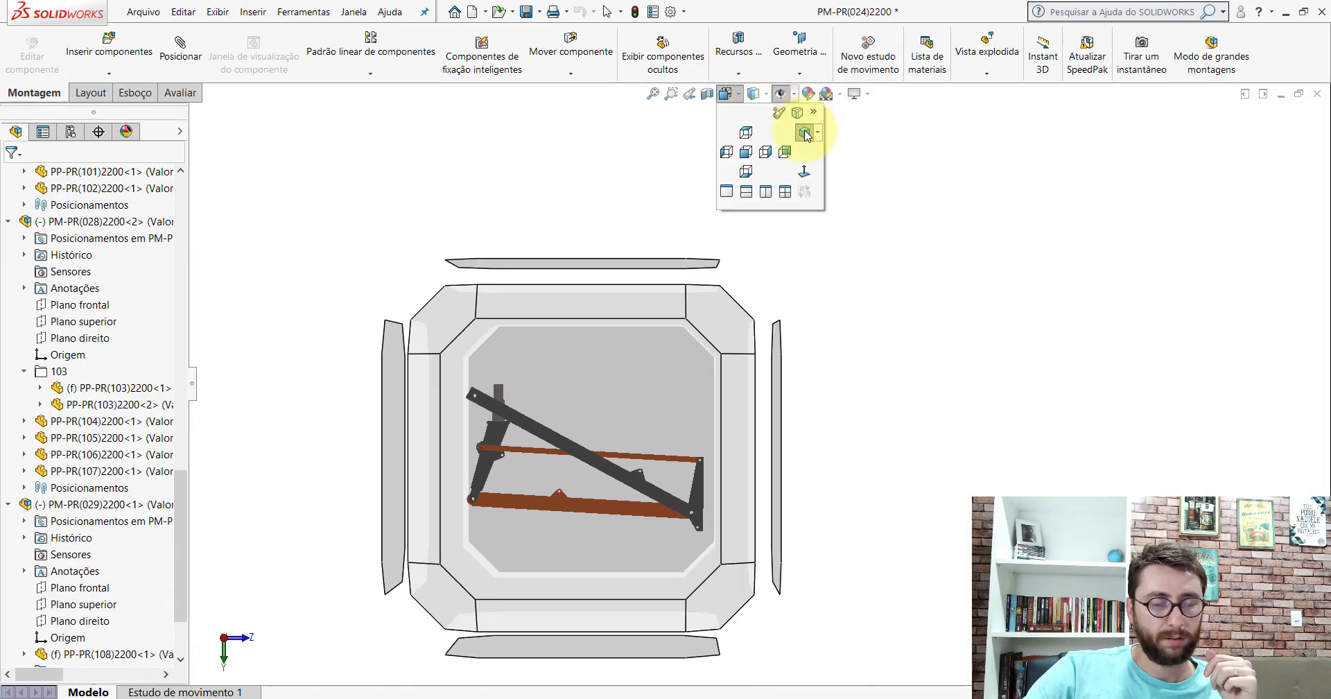
left_click(805, 134)
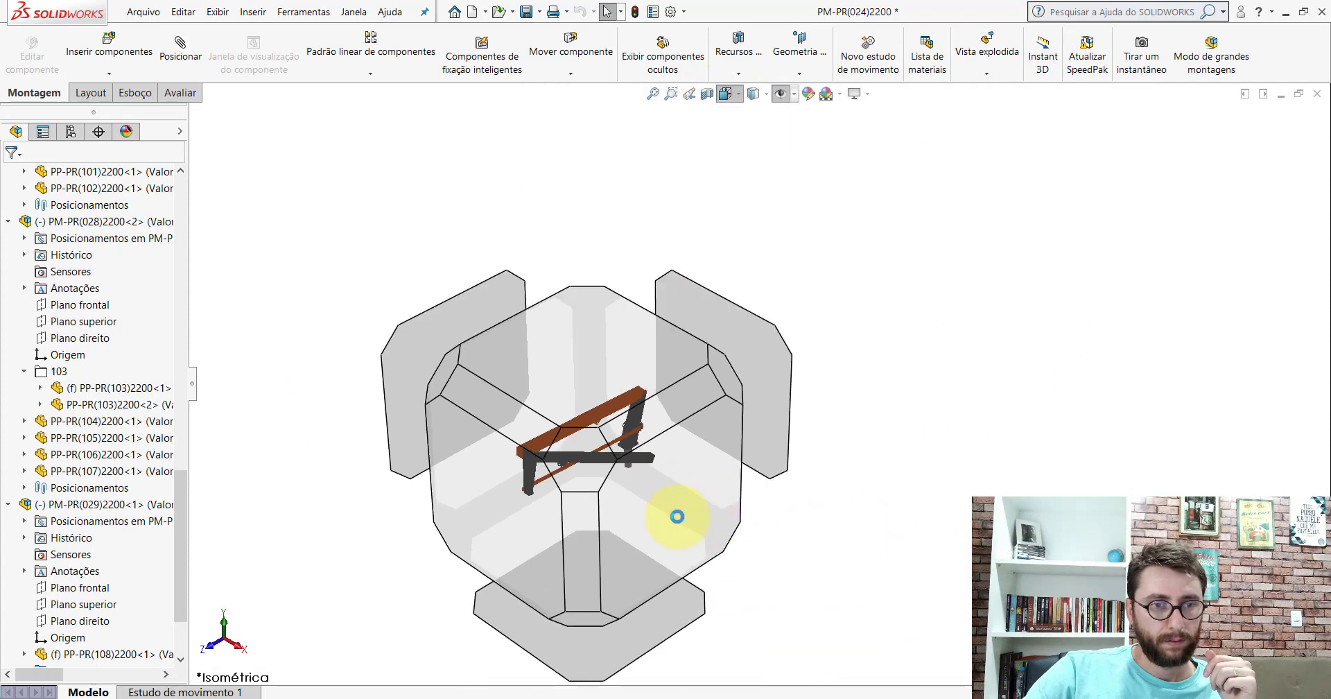
left_click(677, 517)
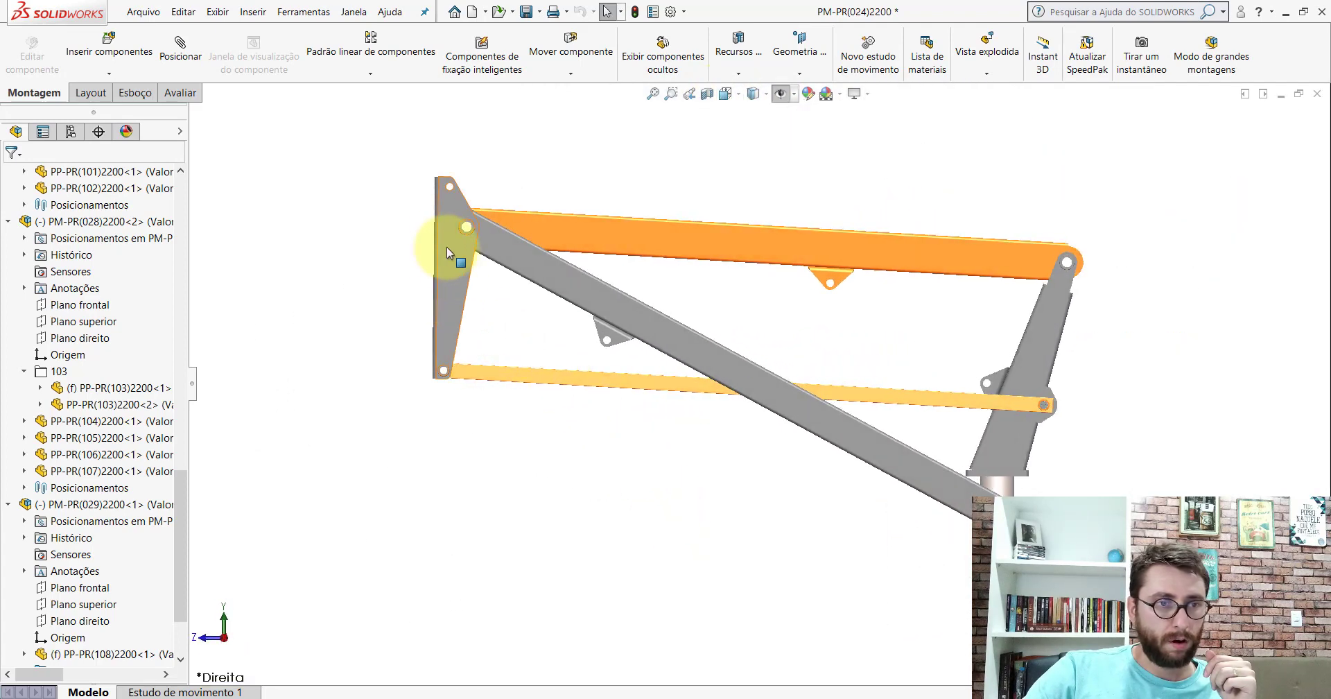
left_click_drag(601, 380, 606, 382)
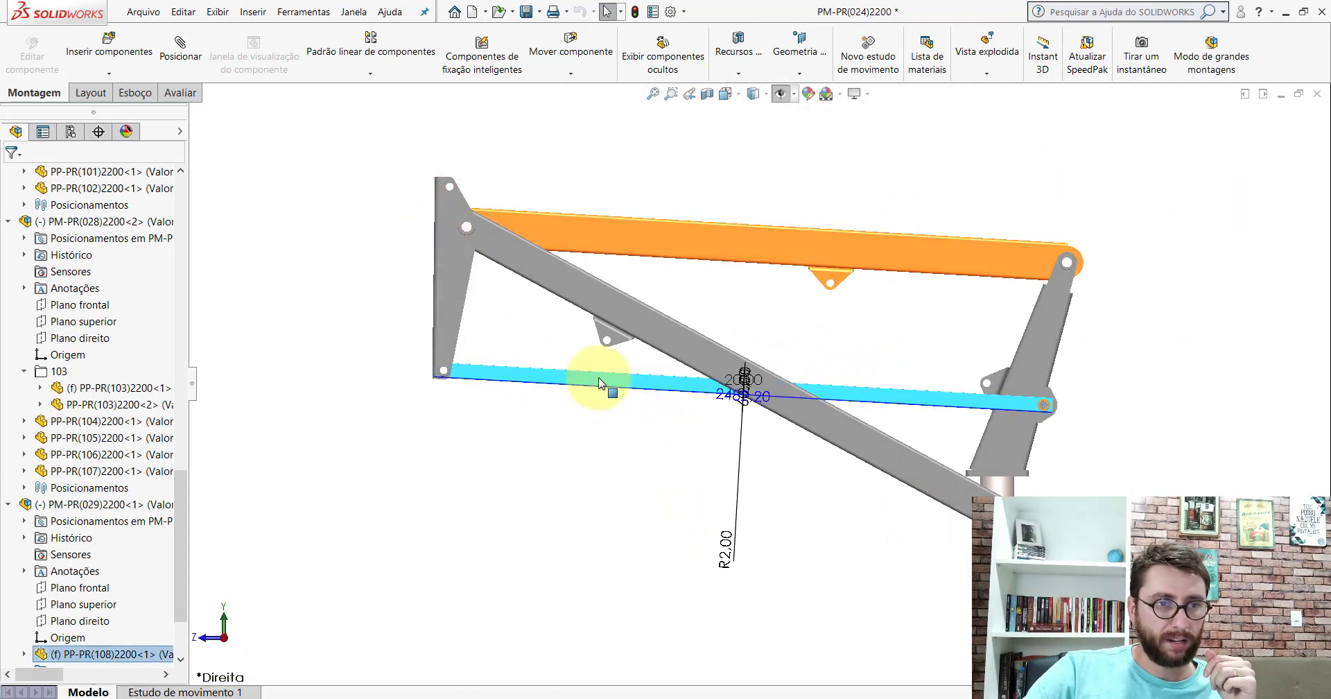
middle_click_drag(607, 382, 782, 440)
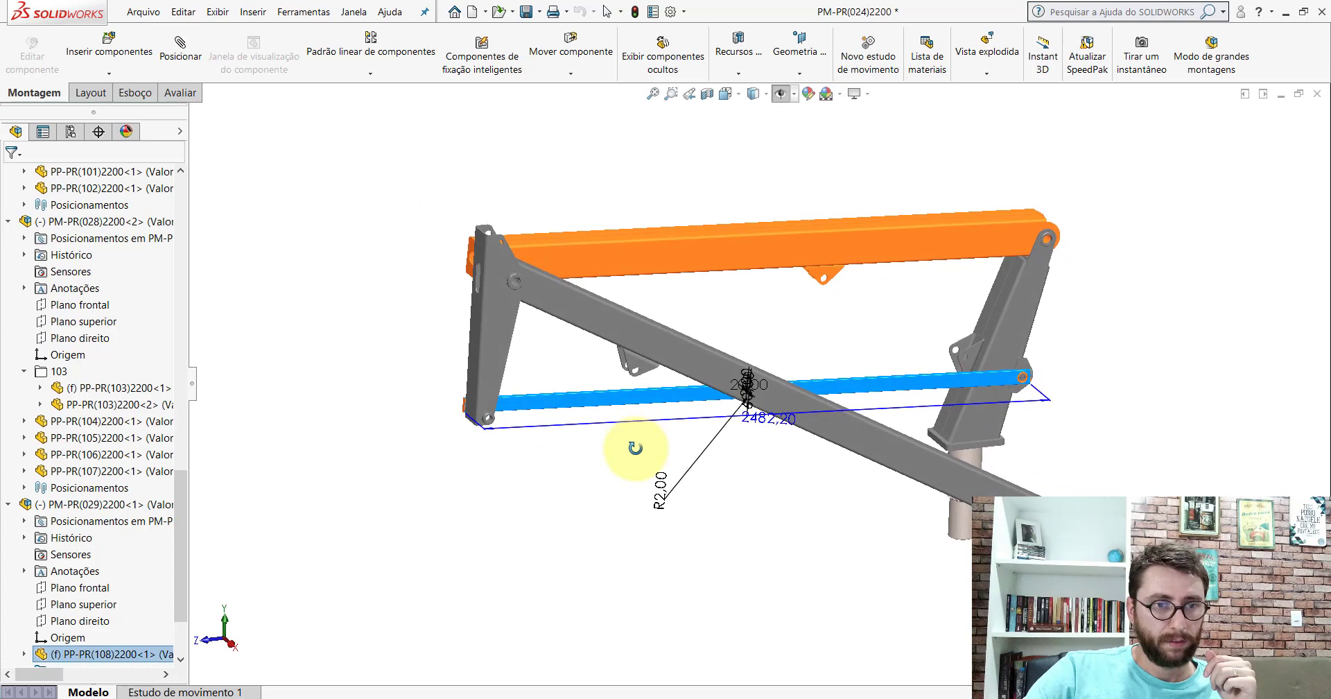
double_click(770, 414)
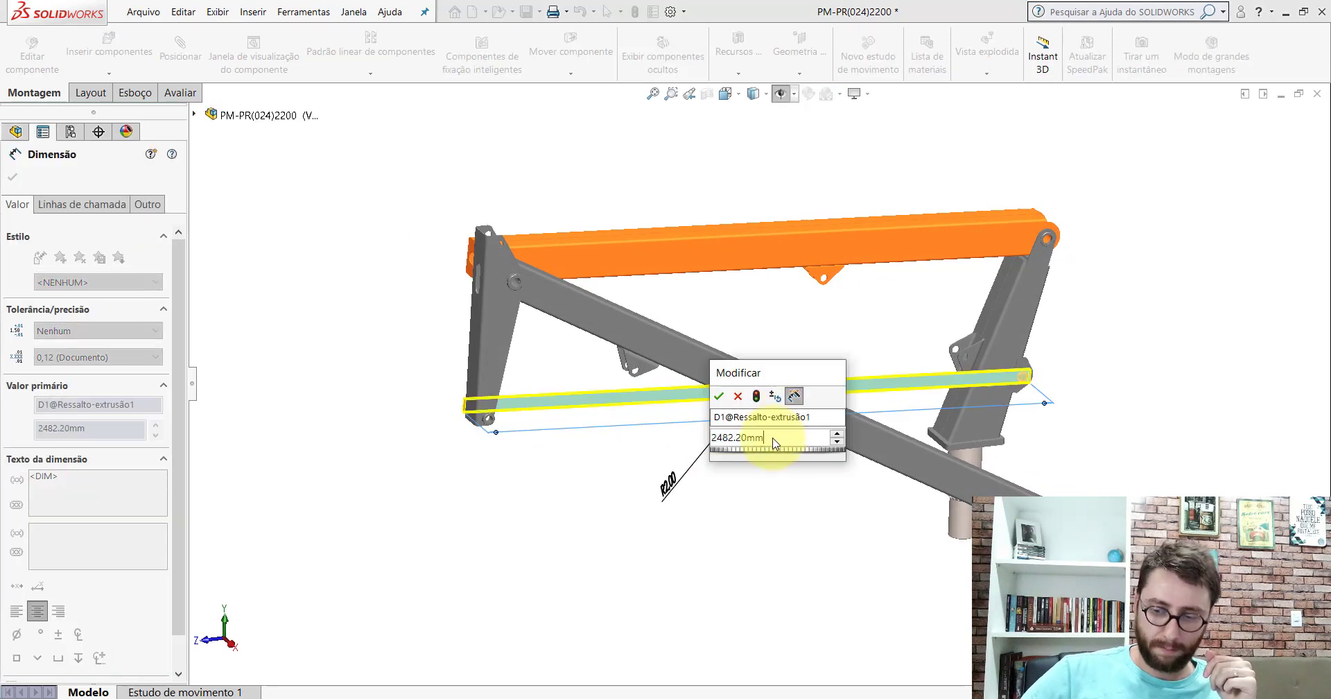
key("Return")
left_click(693, 138)
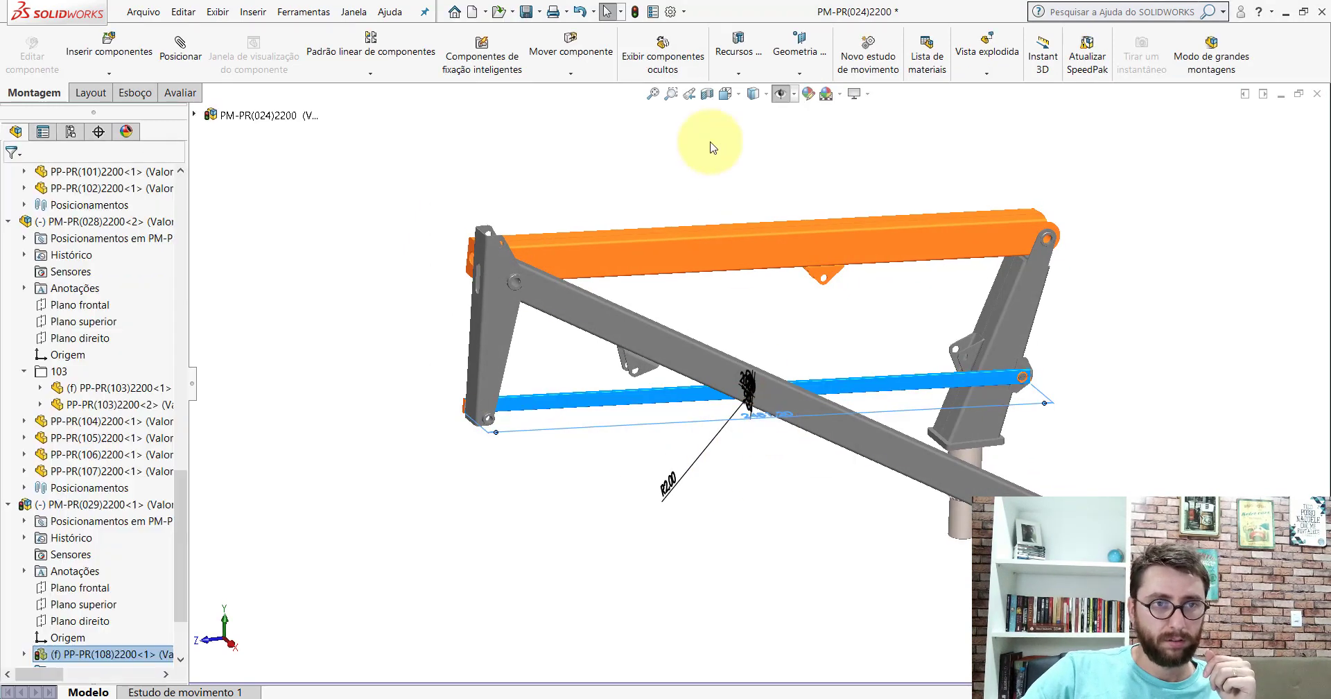
From the right-side view, shorten the lower bar from 2481.20 to 2480.20 mm.
left_click(726, 93)
left_click(662, 458)
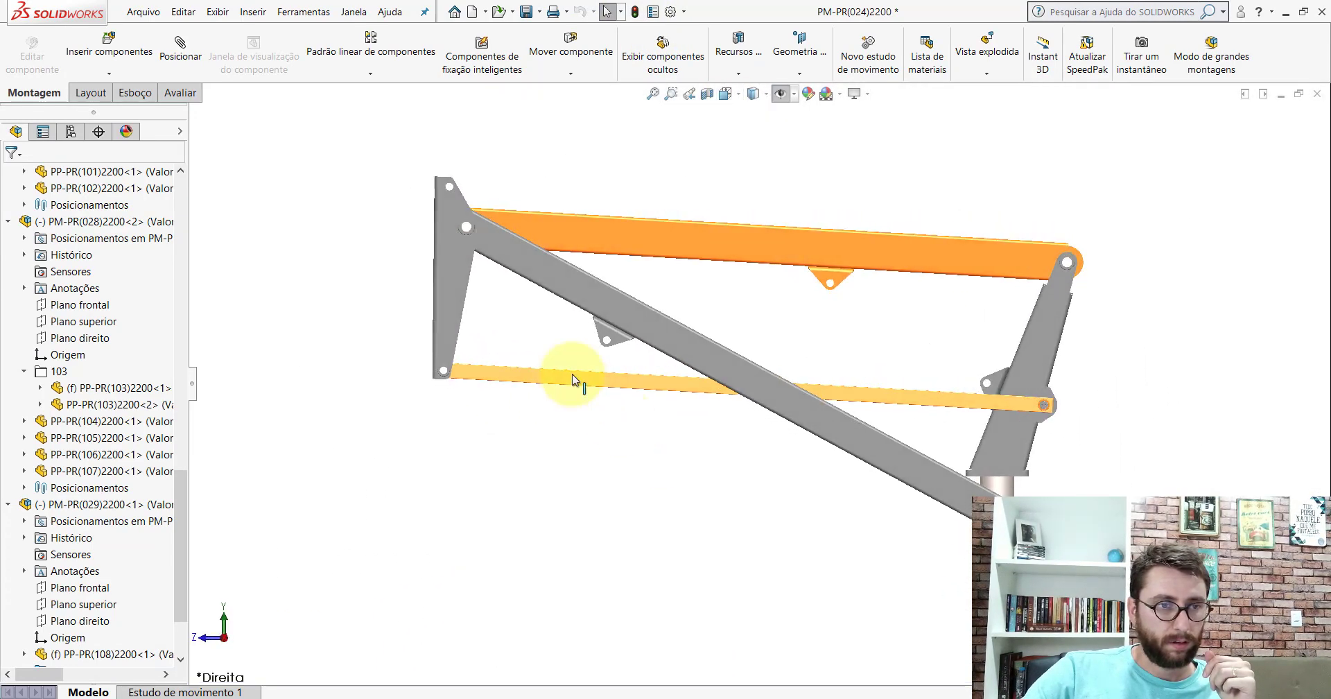
scroll(511, 280, "down", 5)
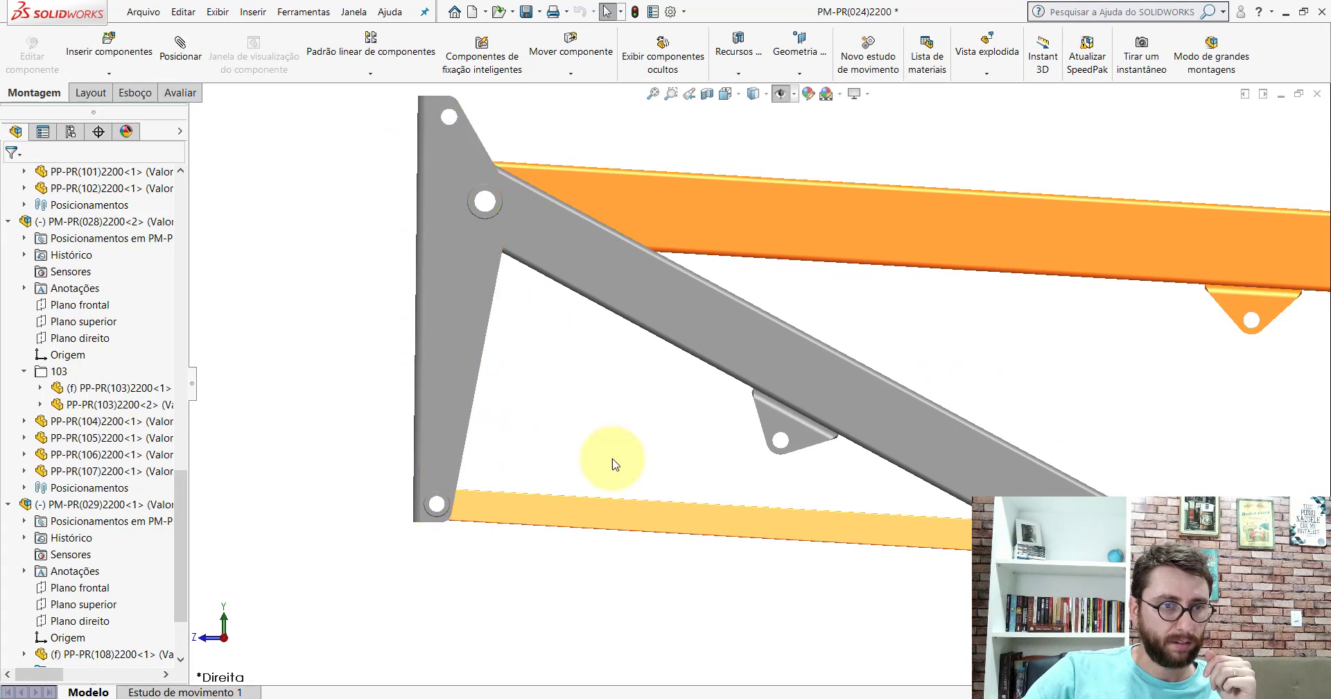
scroll(865, 503, "up", 3)
left_click(844, 463)
middle_click_drag(844, 463, 922, 529)
double_click(930, 487)
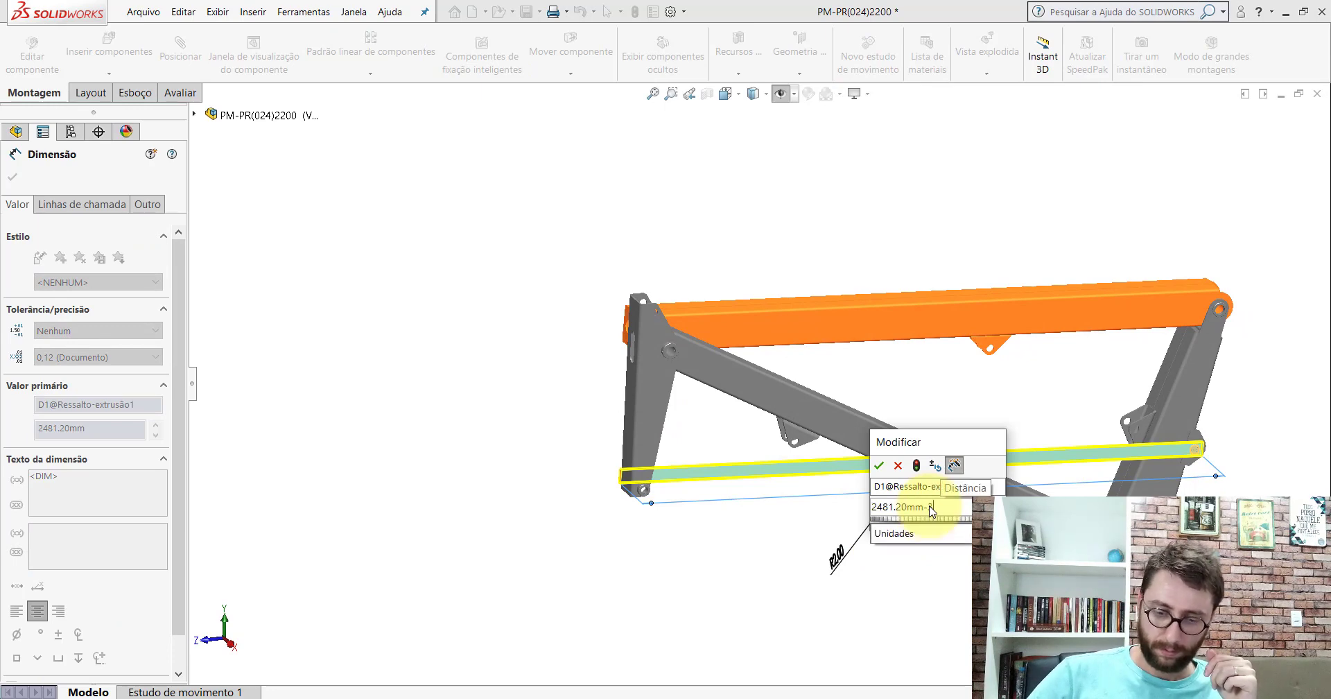
key("Return")
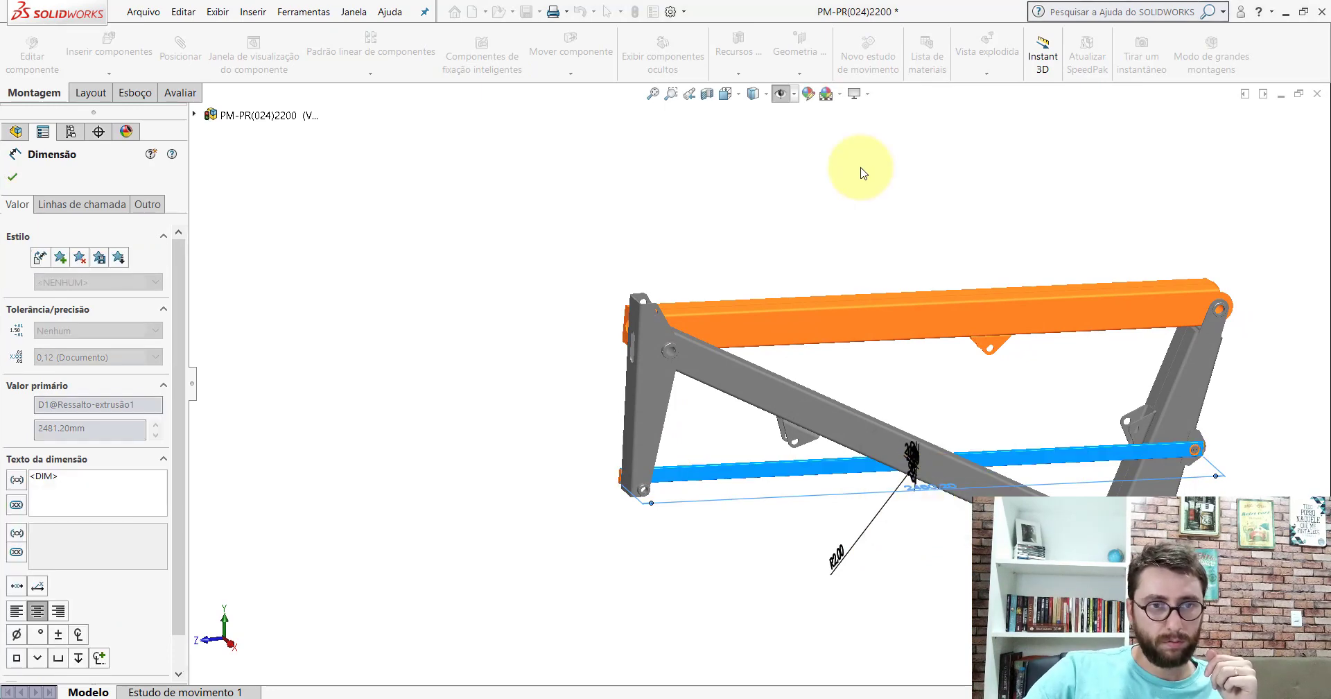
left_click(635, 12)
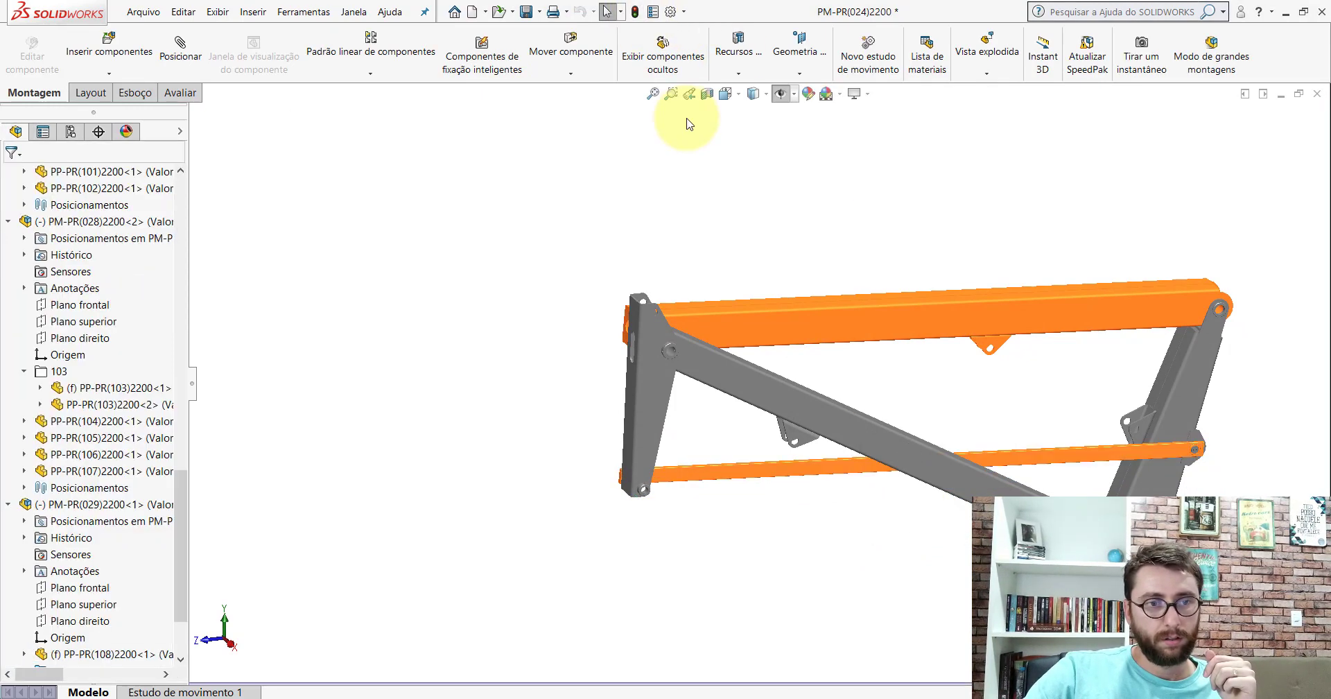
Snap to the right-side view and swing the top bar into a new pose.
left_click(753, 94)
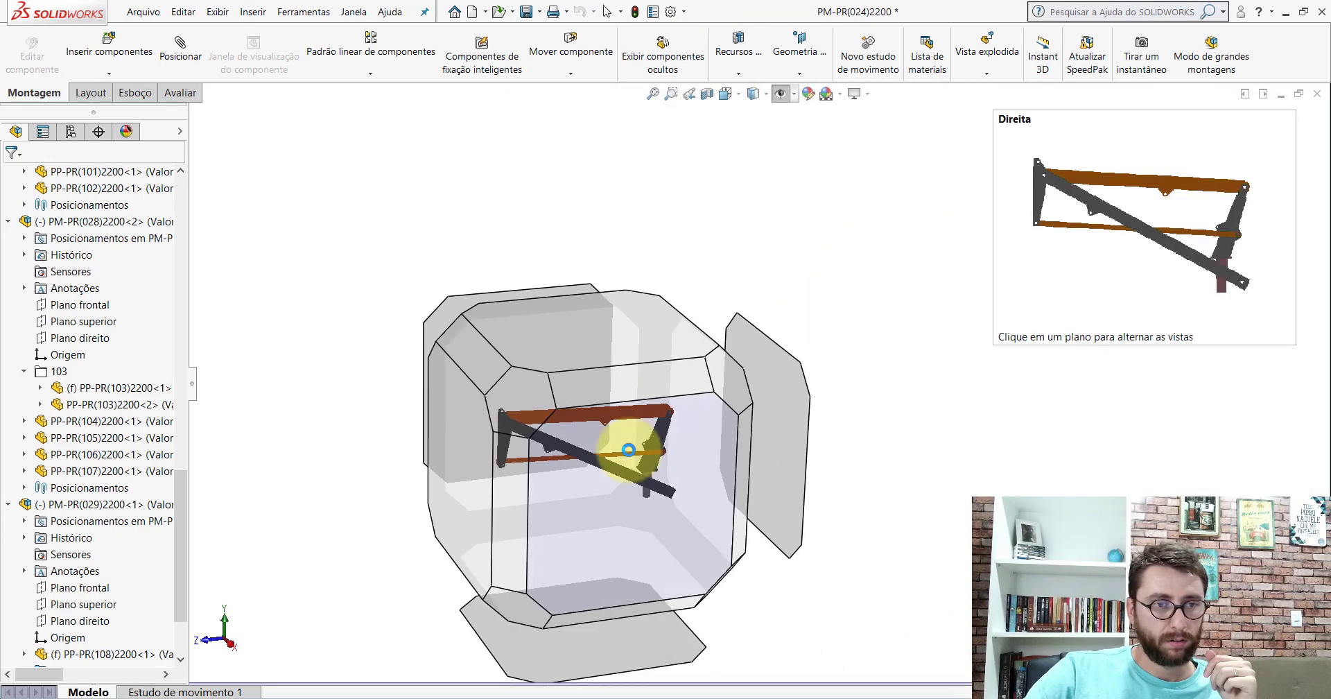
left_click(628, 450)
scroll(507, 304, "down", 3)
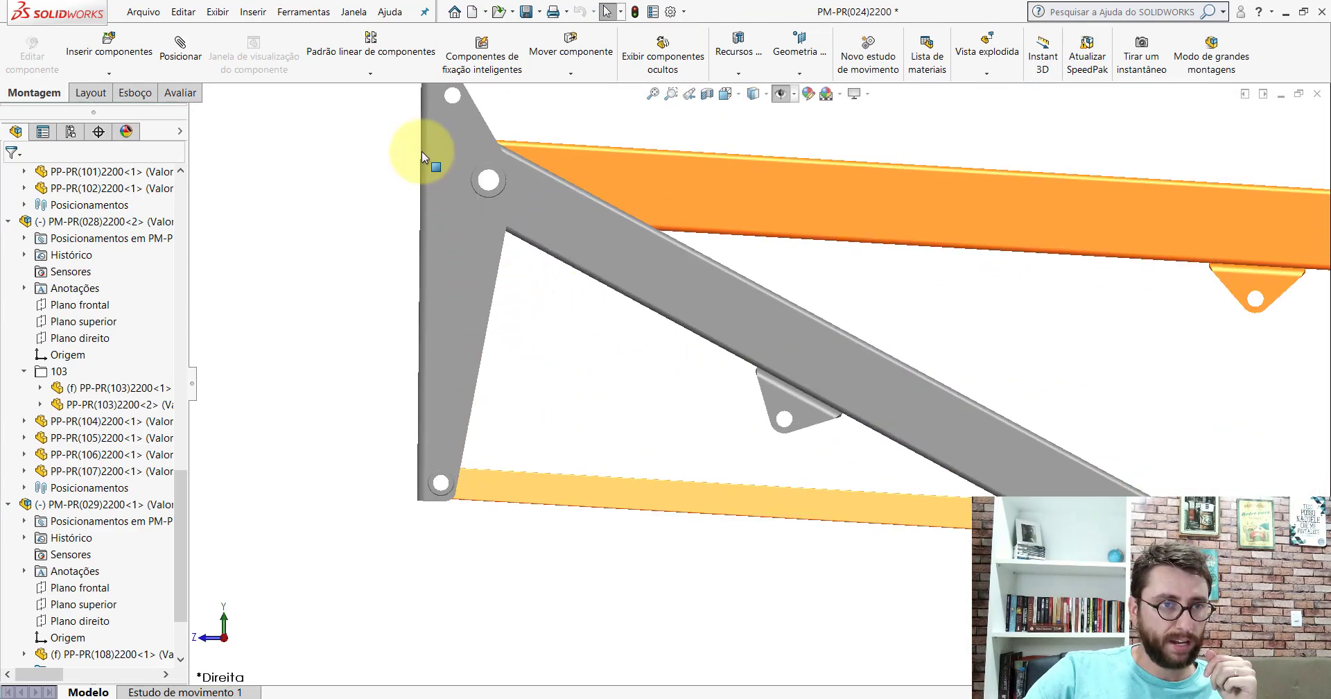
scroll(804, 331, "up", 3)
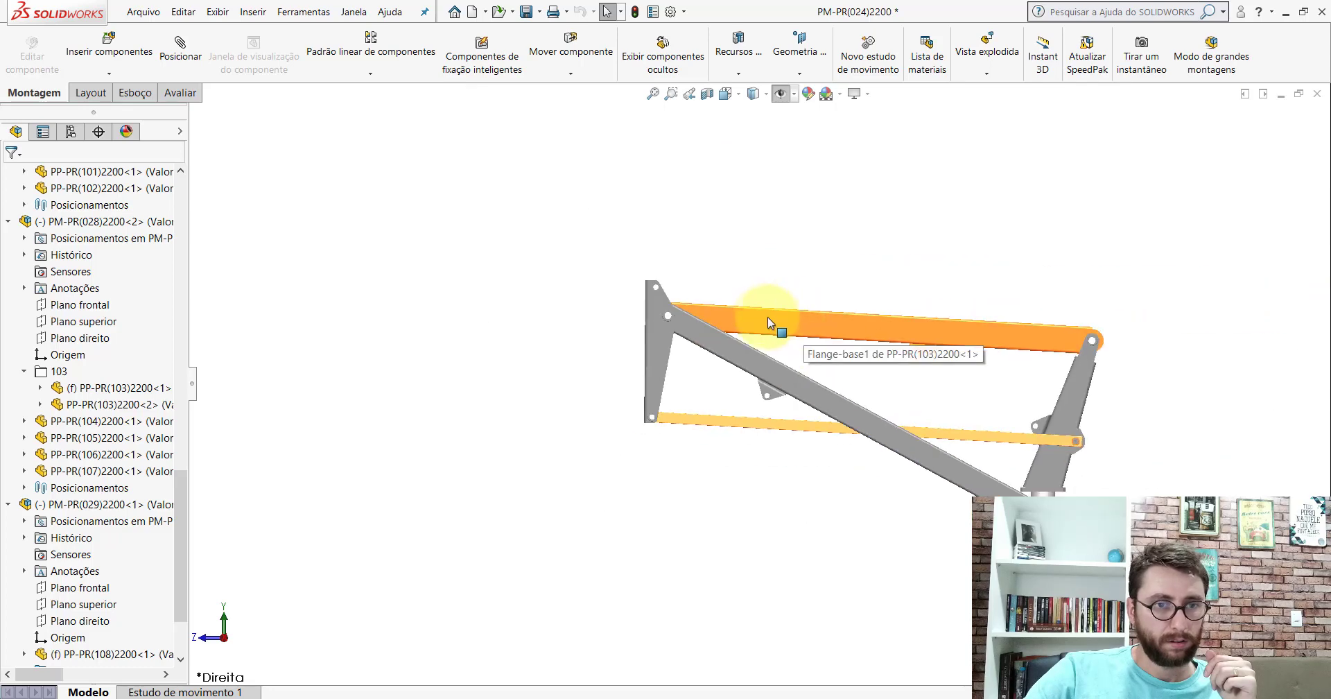
left_click_drag(772, 321, 871, 162)
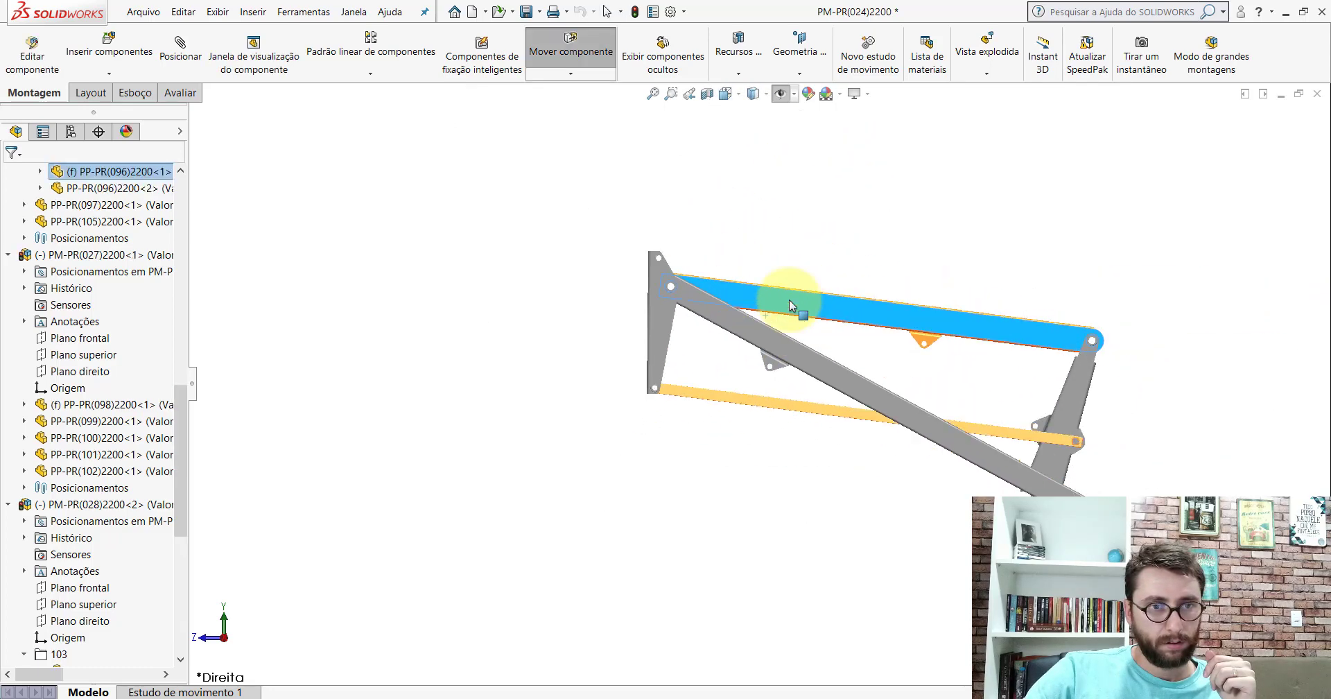
left_click_drag(871, 162, 882, 229)
Shorten the lower bar from 2480.20 to 2479.20 mm.
mouse_move(817, 383)
middle_mouse_down()
mouse_move(788, 377)
mouse_move(915, 454)
middle_mouse_up()
left_click(786, 406)
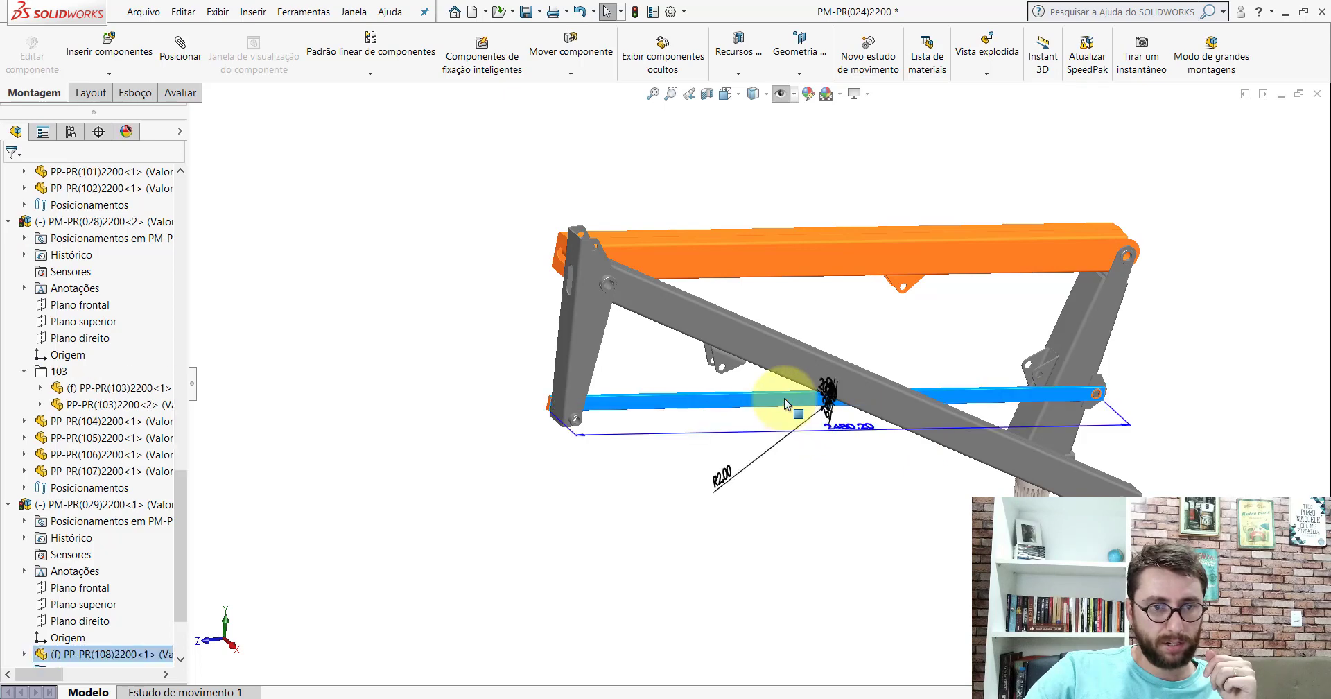
double_click(852, 426)
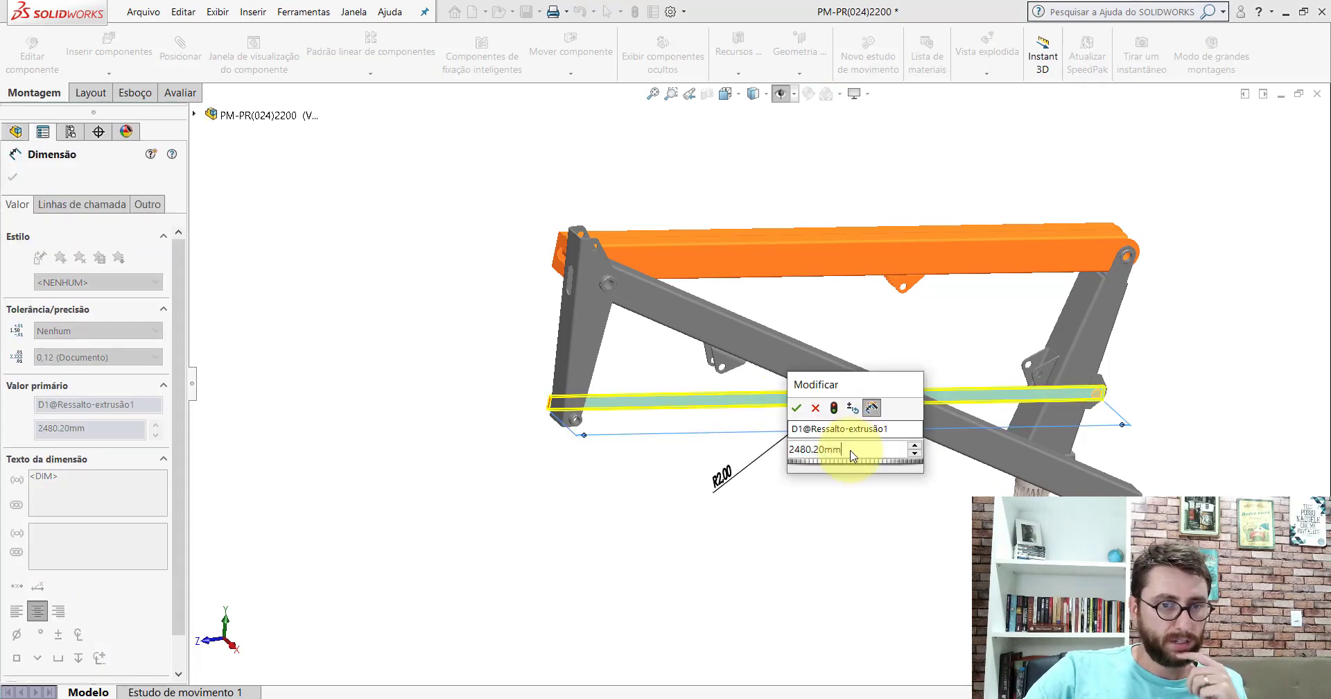
key("Return")
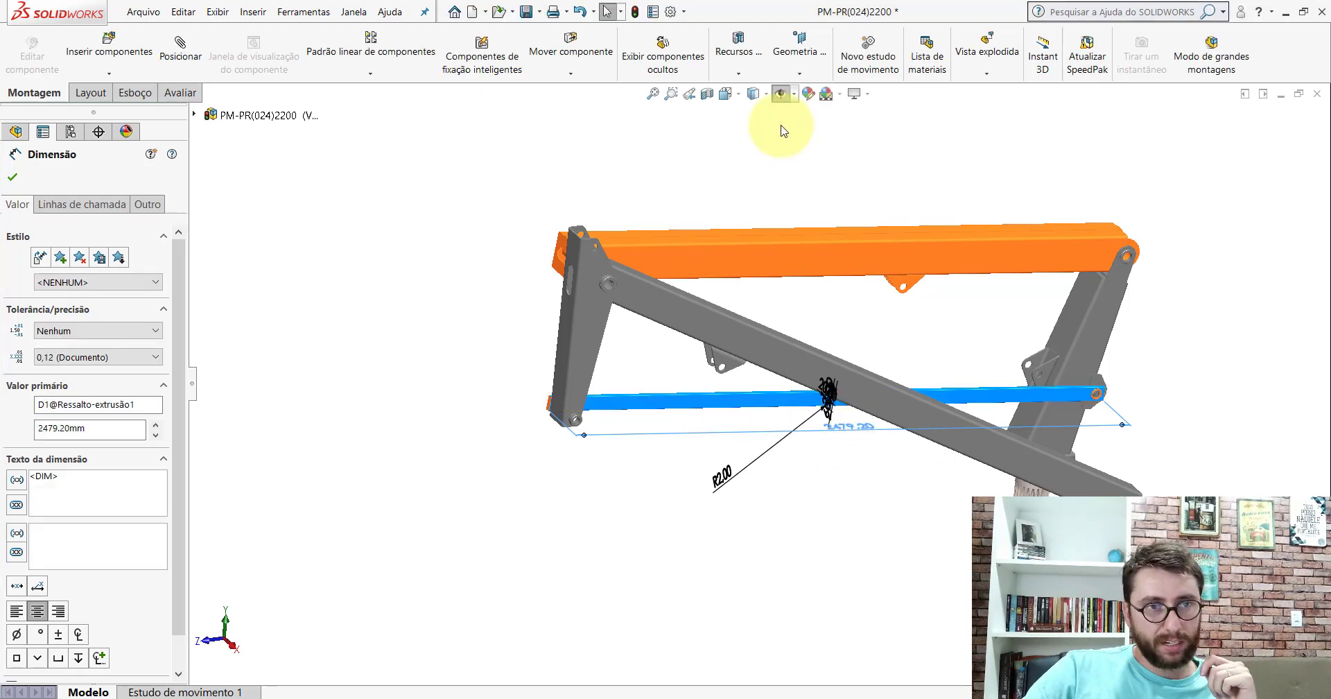
left_click(635, 13)
Shorten the lower bar from 2479.20 to 2478.20 mm and return to the right-side view.
left_click(726, 93)
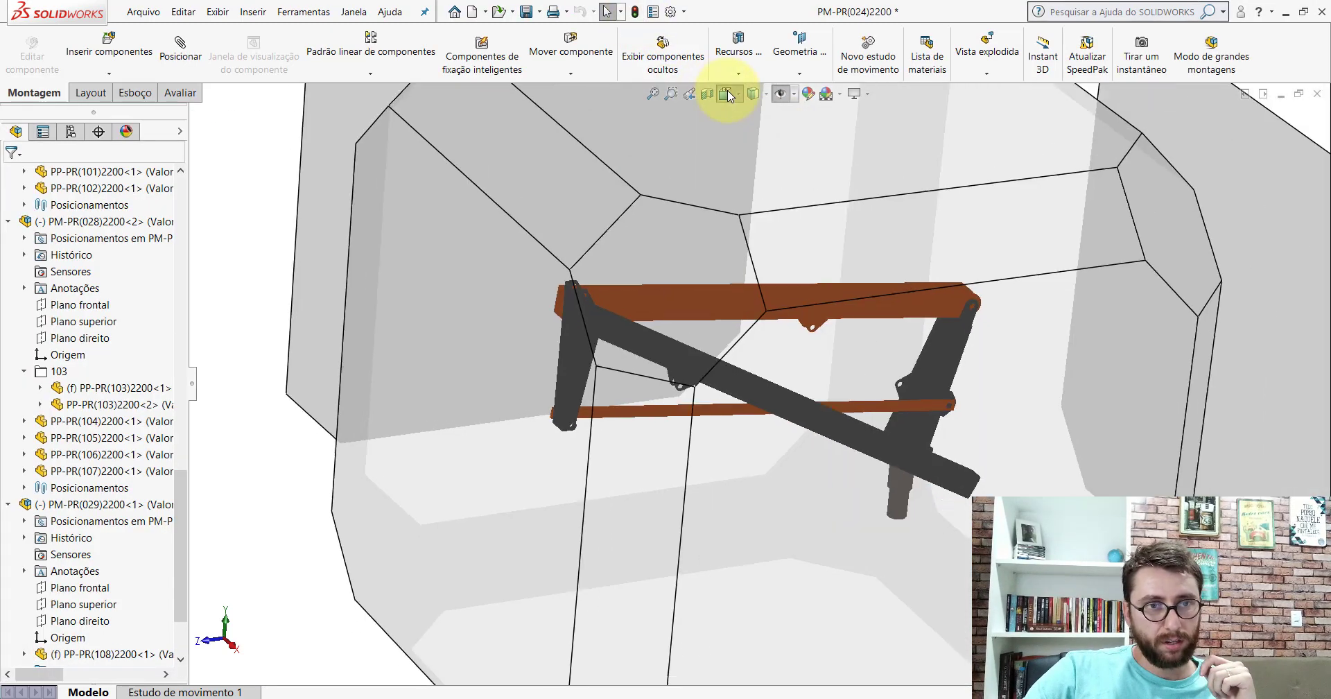
left_click(689, 501)
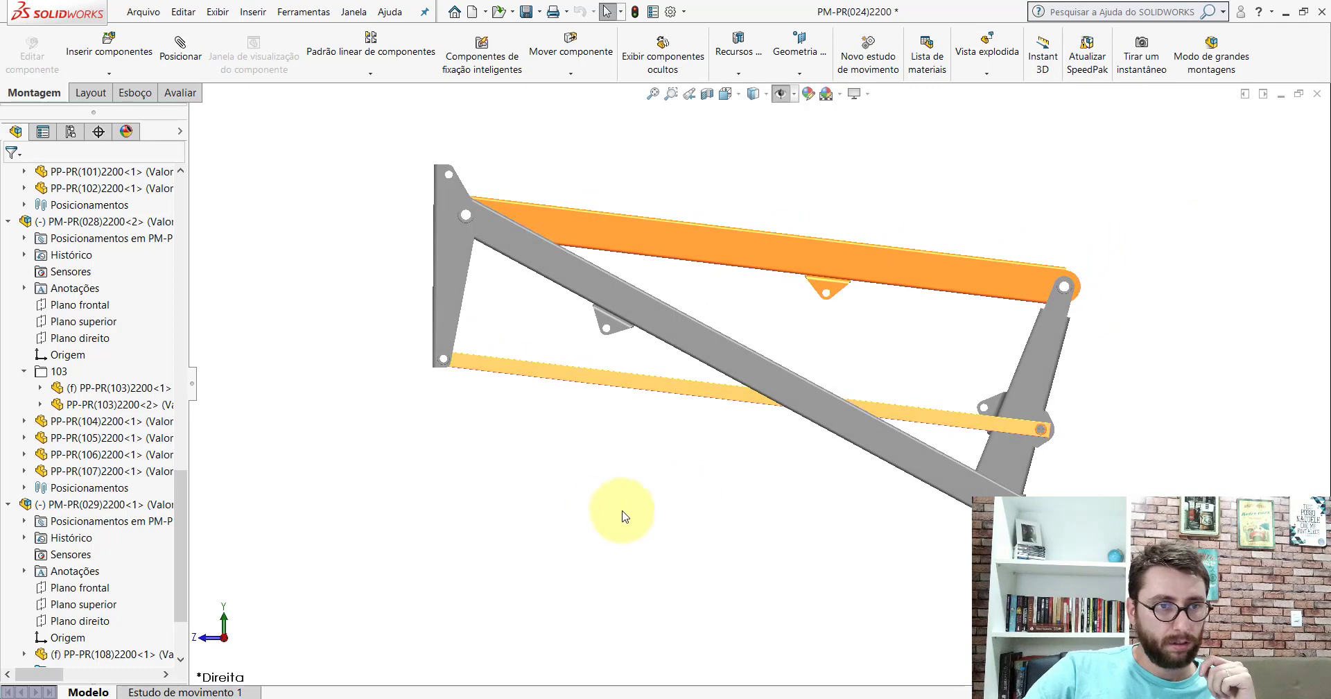
left_click(626, 380)
middle_click_drag(629, 394, 773, 433)
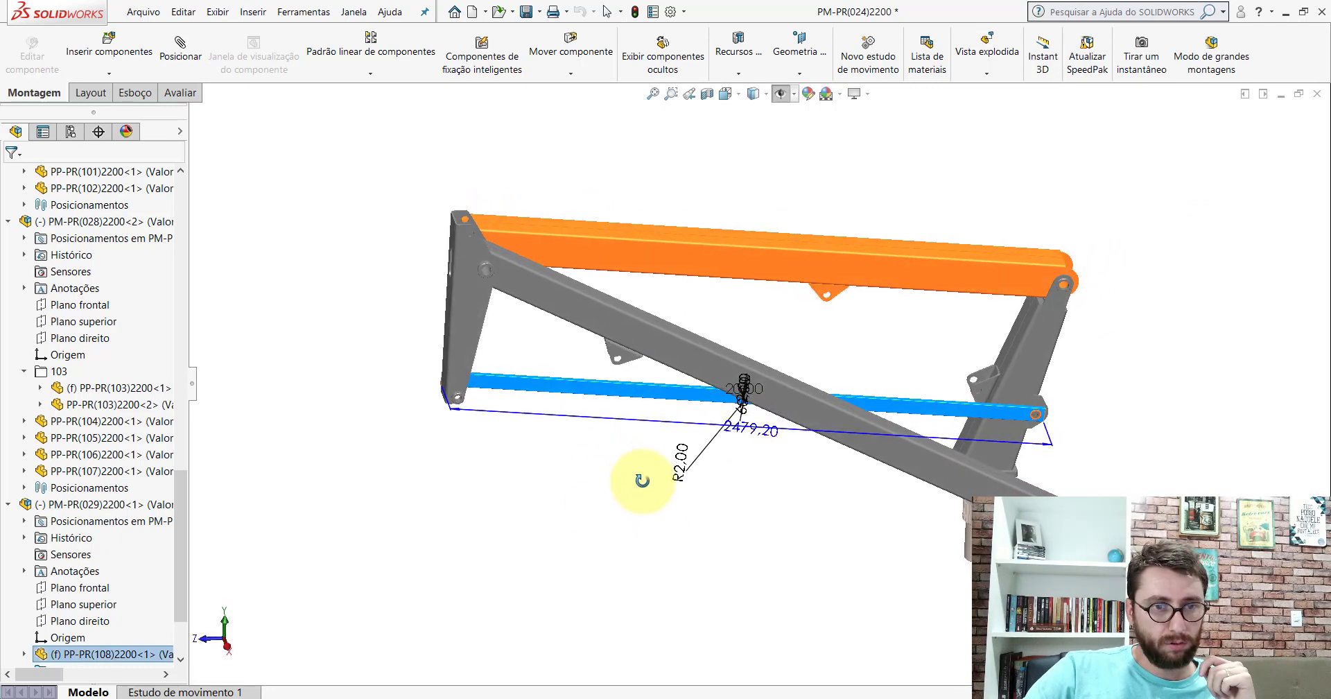
double_click(755, 426)
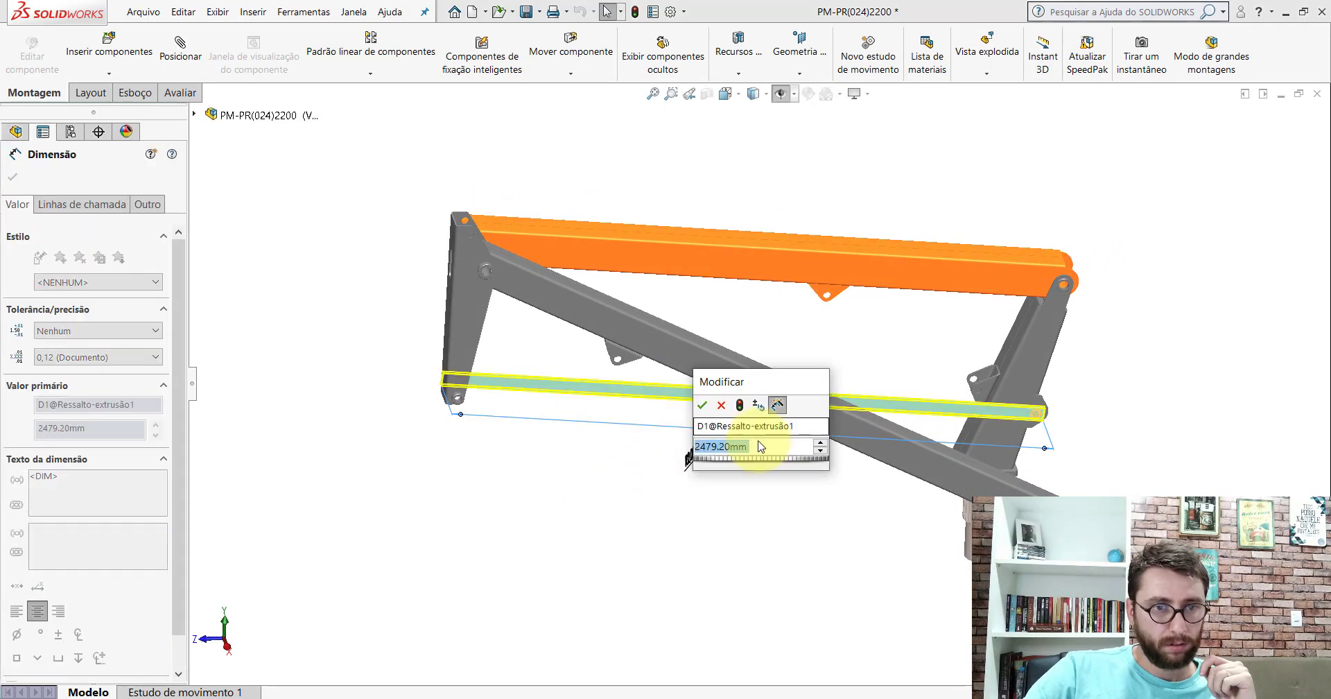
key("Return")
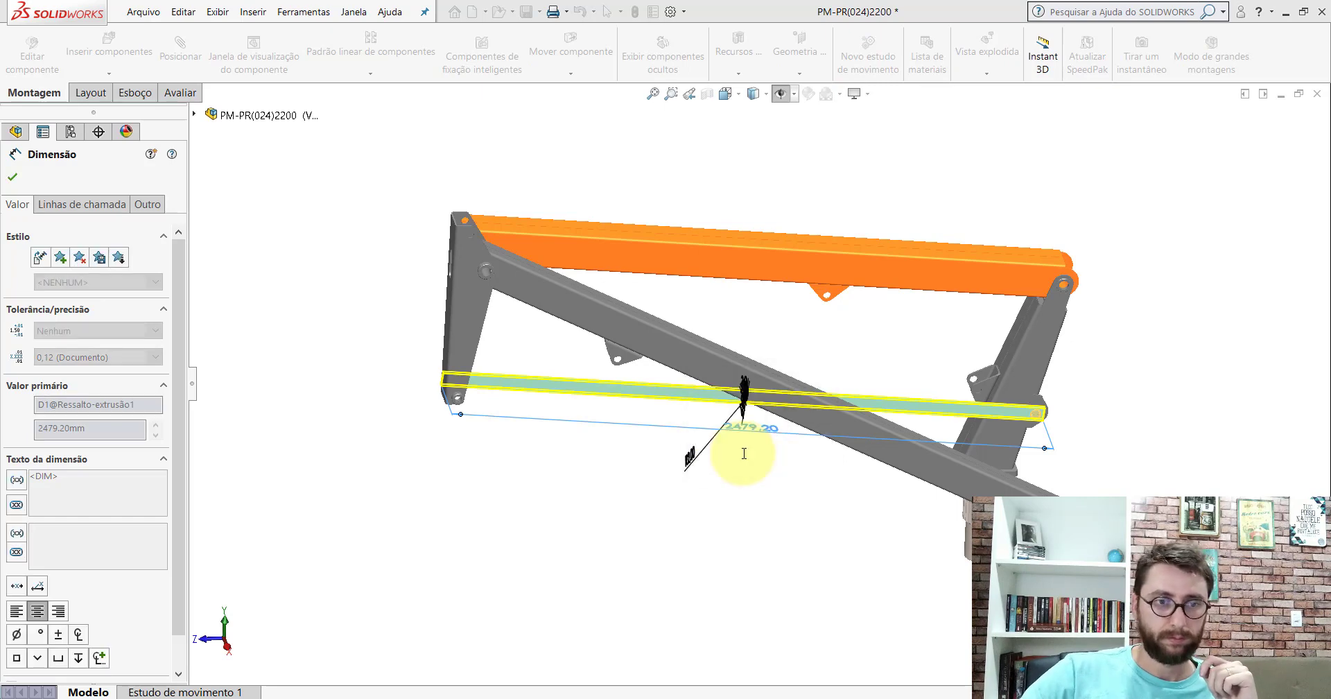
left_click(632, 12)
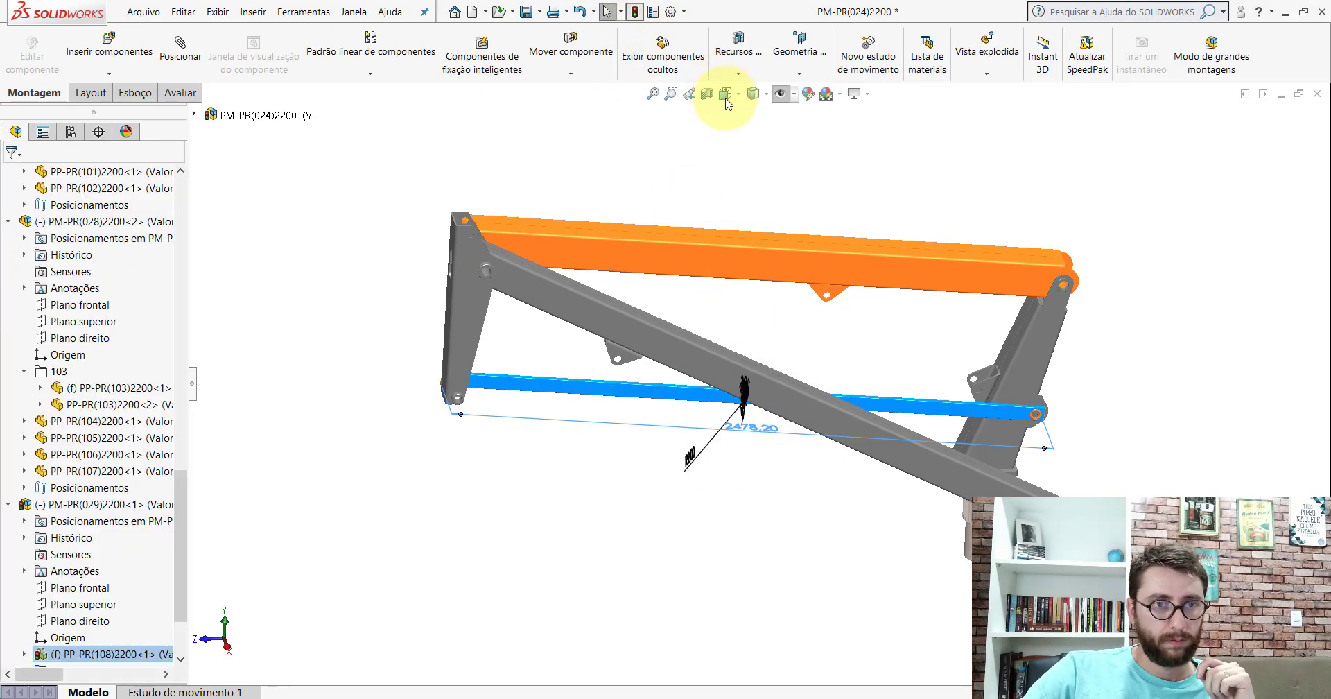
left_click(726, 93)
left_click(626, 484)
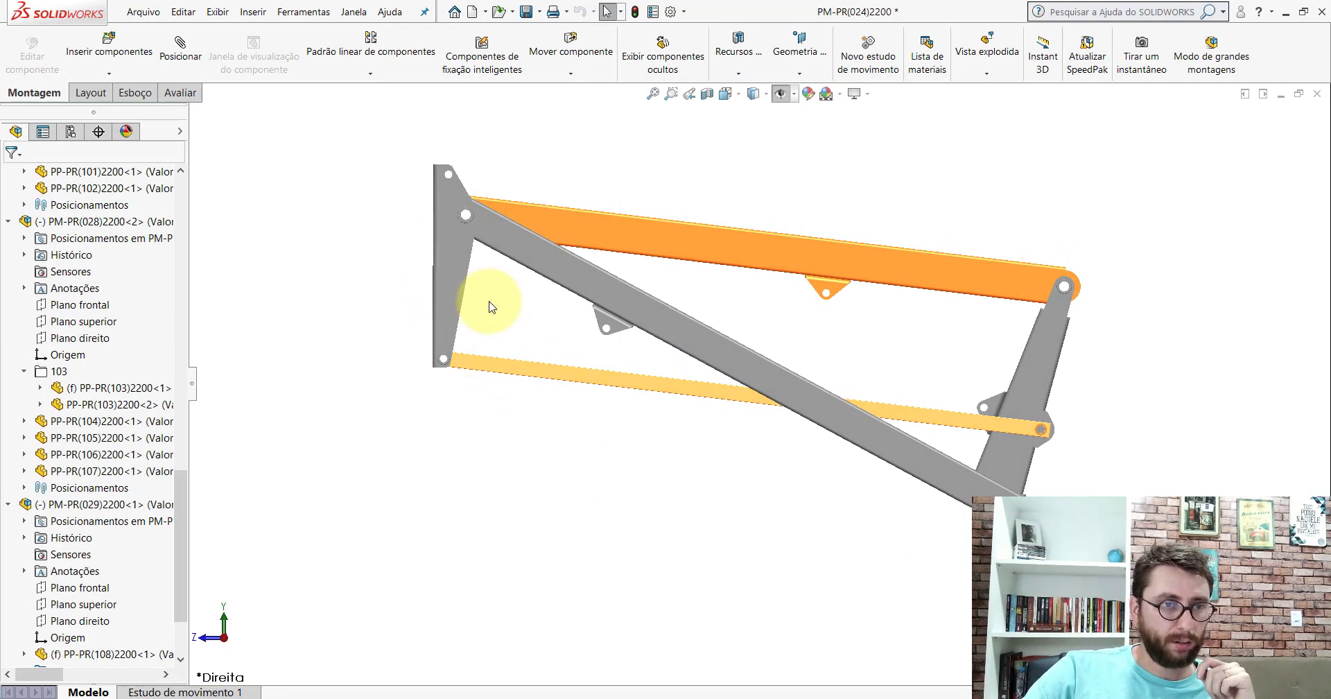
Fit the right view, drag the top bar and left link into a raised pose, then go isometric.
scroll(447, 257, "down", 3)
scroll(444, 253, "down", 3)
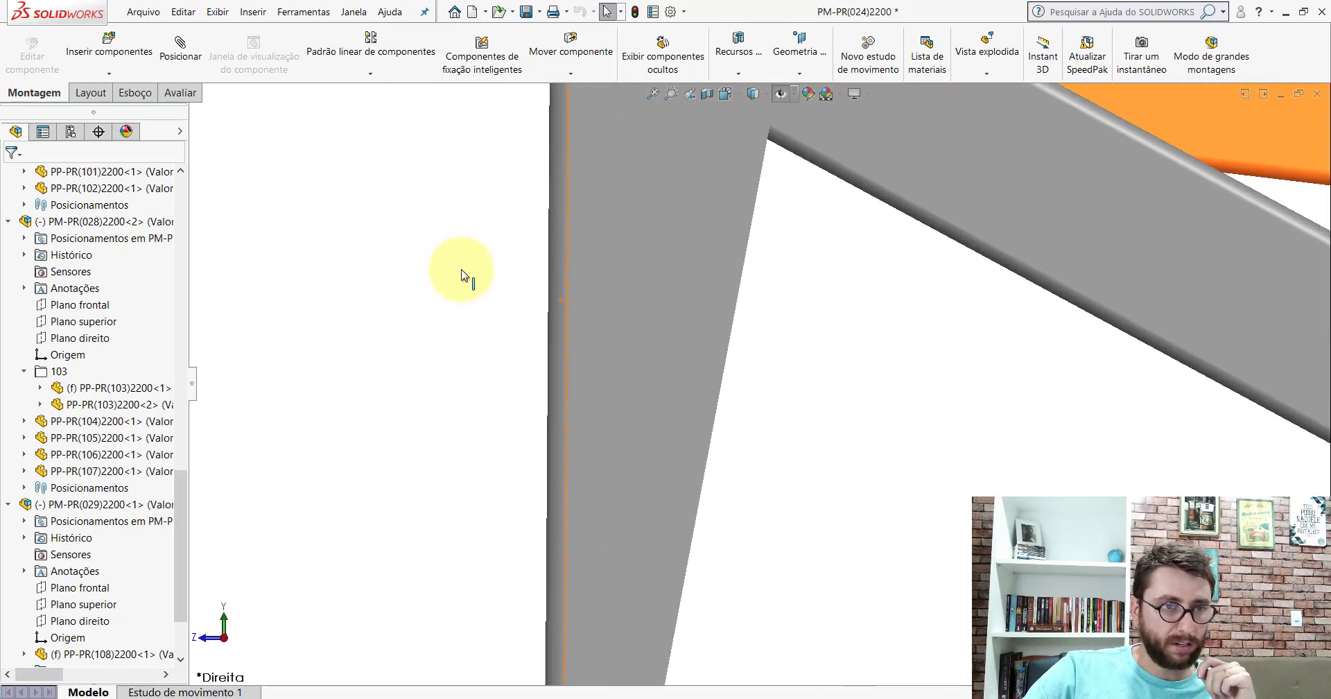
scroll(589, 330, "up", 3)
scroll(763, 402, "up", 3)
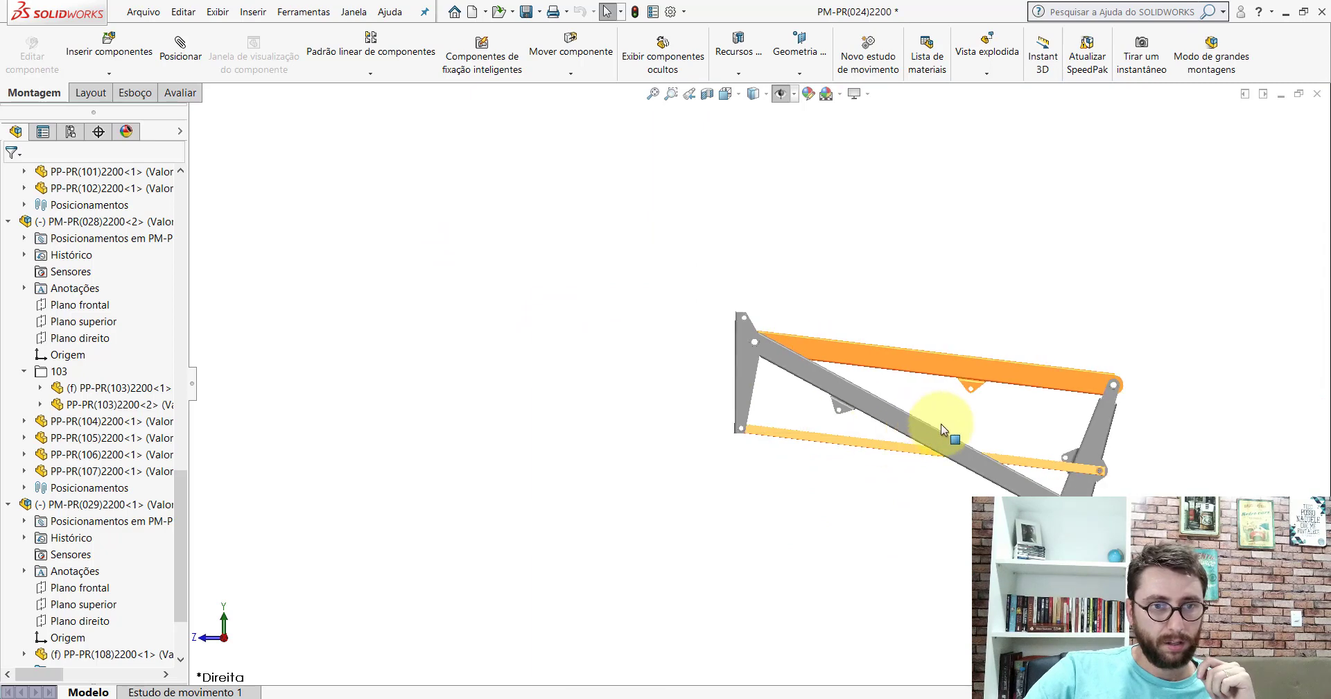
key("f")
scroll(763, 361, "down", 2)
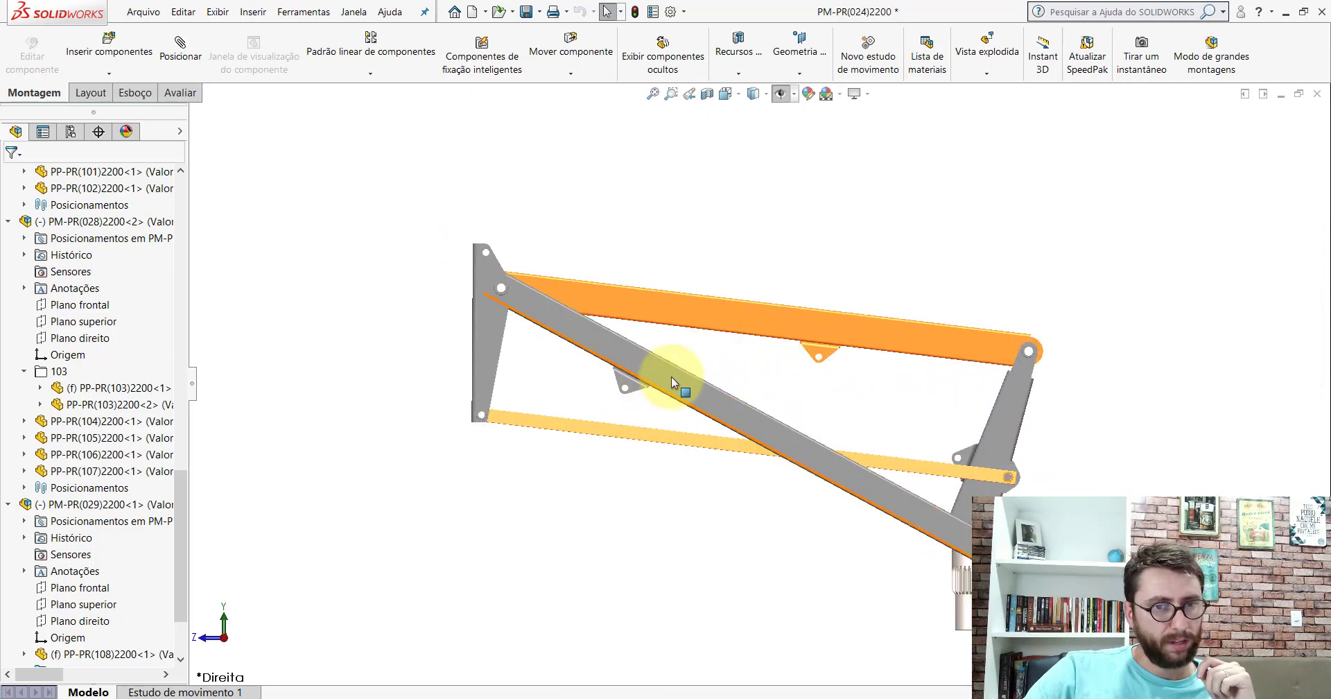
mouse_move(632, 322)
left_mouse_down()
mouse_move(672, 409)
mouse_move(842, 177)
left_mouse_up()
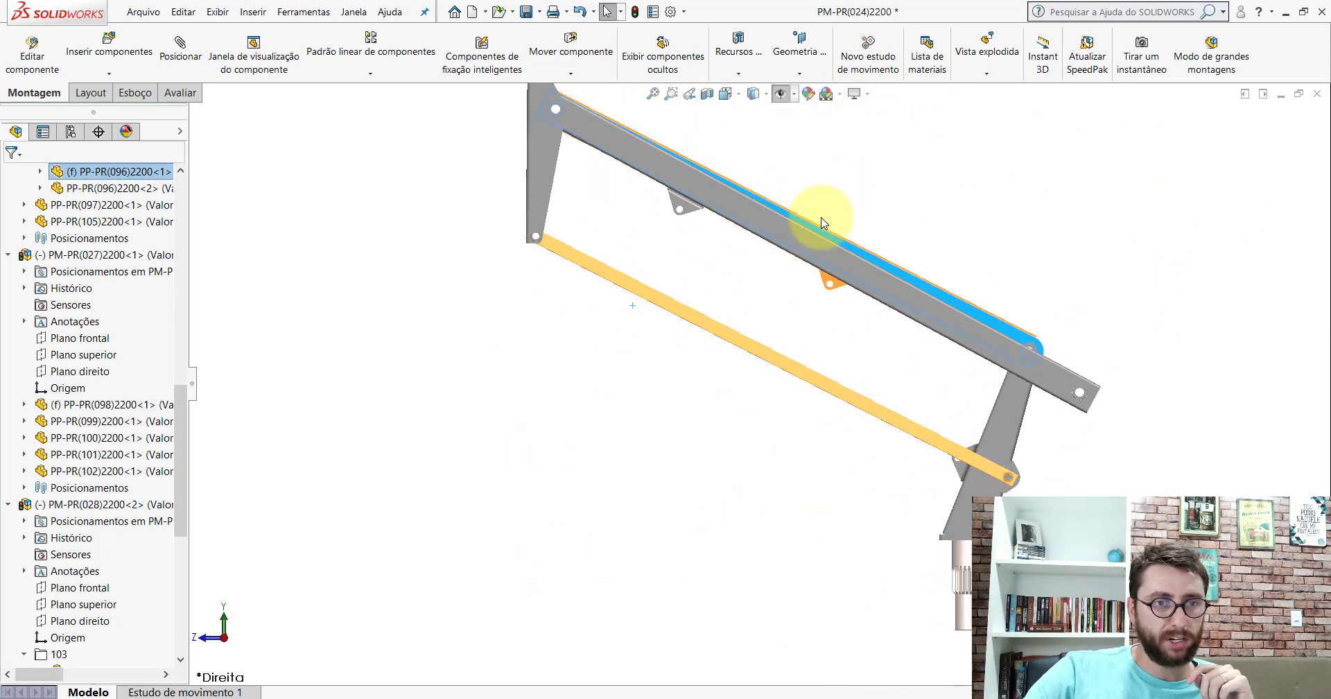
left_click_drag(842, 177, 673, 202)
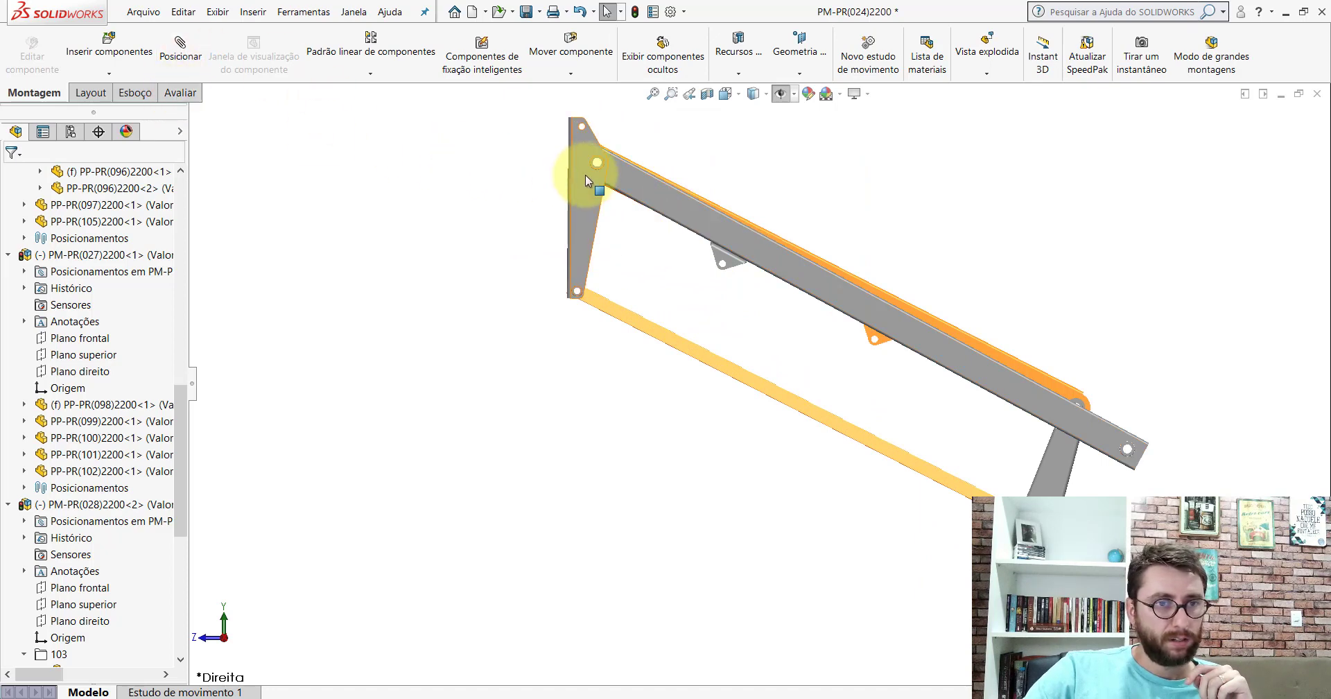
mouse_move(586, 179)
left_mouse_down()
mouse_move(526, 357)
mouse_move(608, 262)
left_mouse_up()
left_click(725, 94)
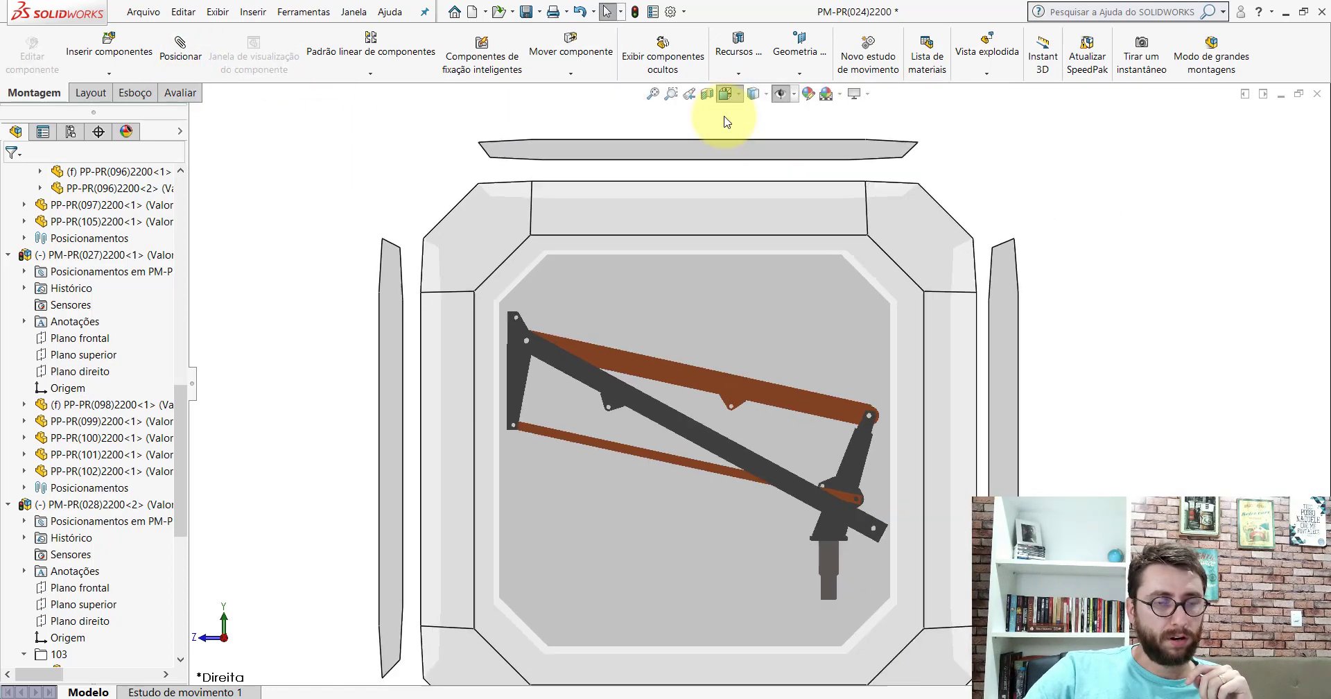
left_click(794, 124)
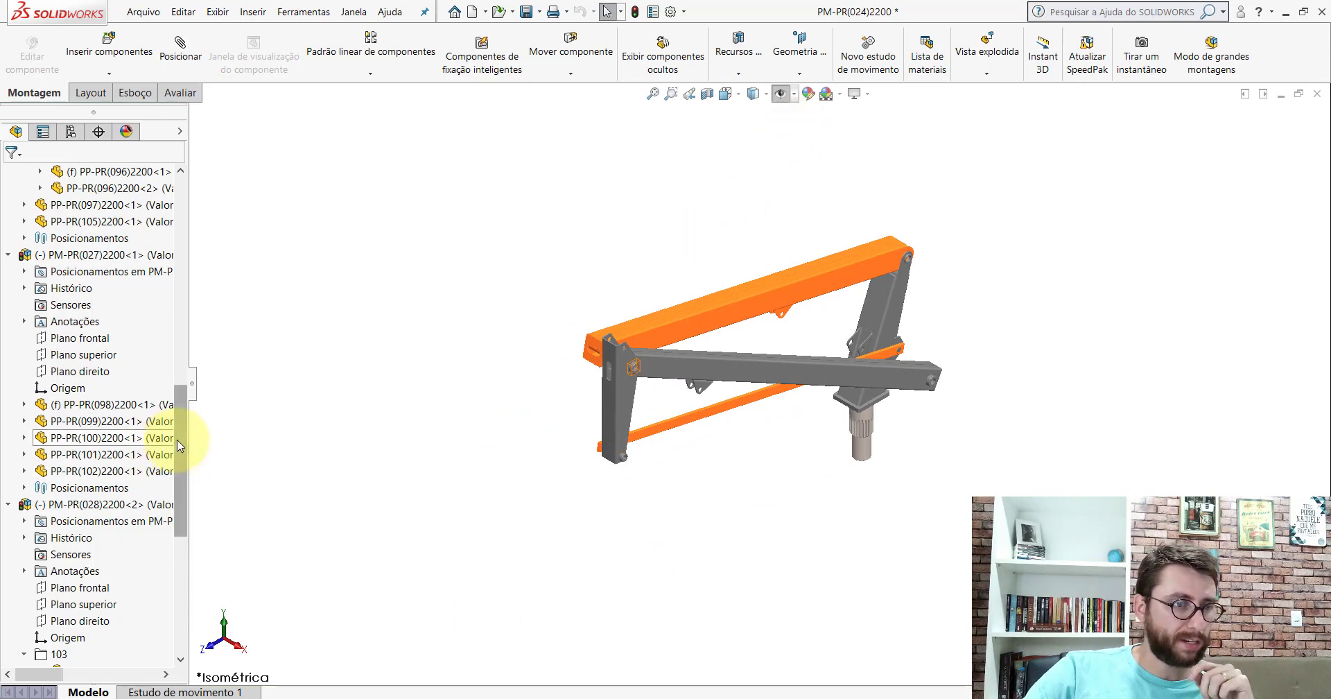
Collapse the boom assembly tree to top-level components and select PM-PR(029).
left_click_drag(179, 444, 180, 232)
right_click(166, 174)
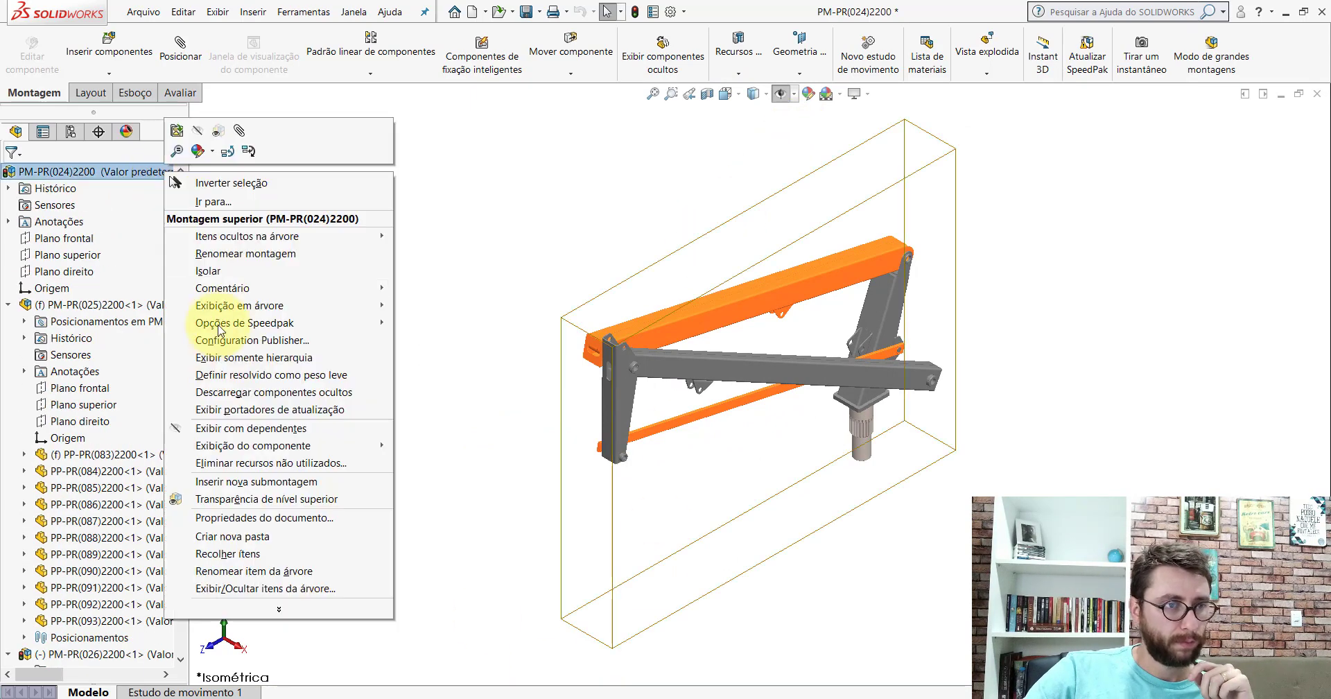
left_click(228, 552)
left_click(147, 375)
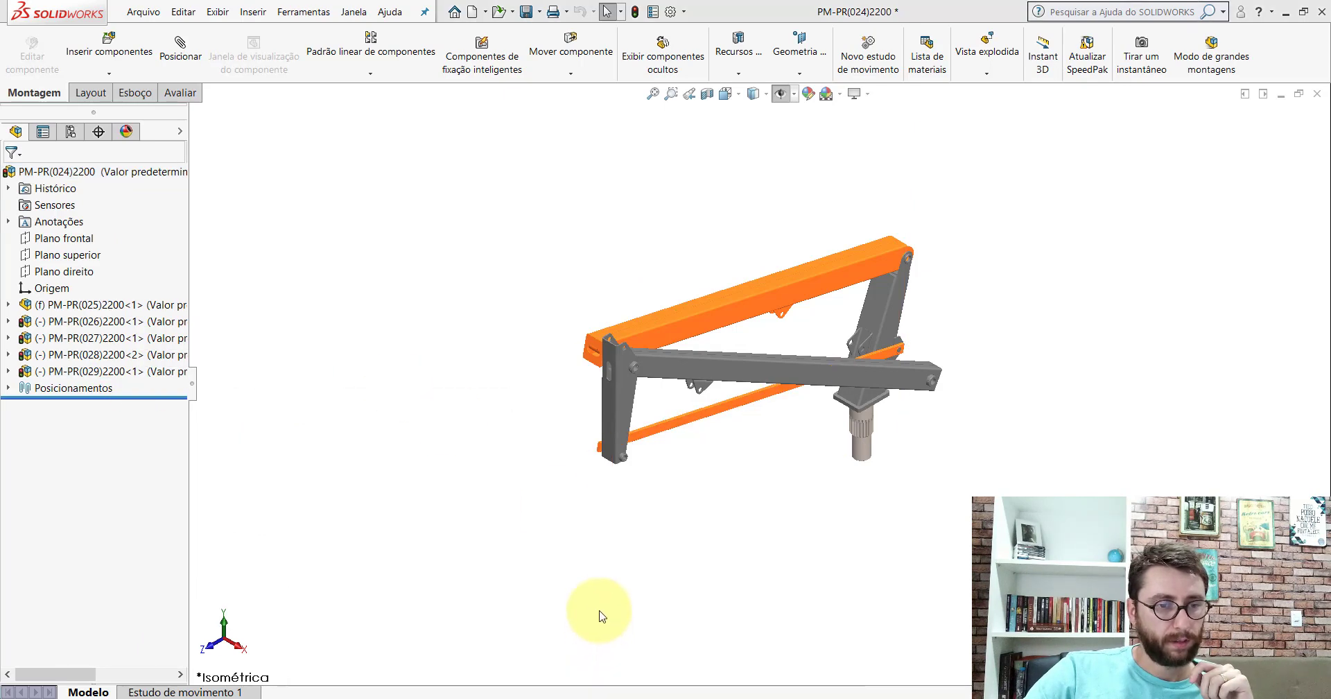
In the reference lift assembly, select the PM-PR(030) subassembly.
left_click(726, 603)
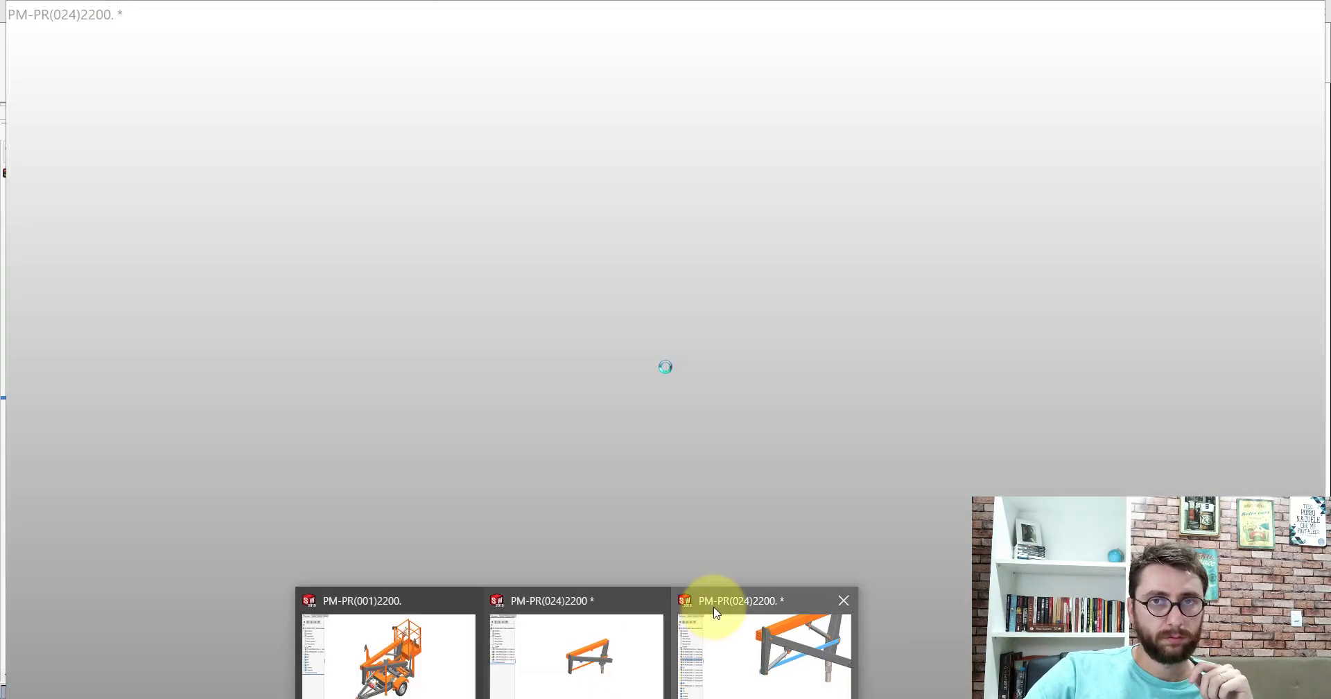
scroll(535, 314, "down", 5)
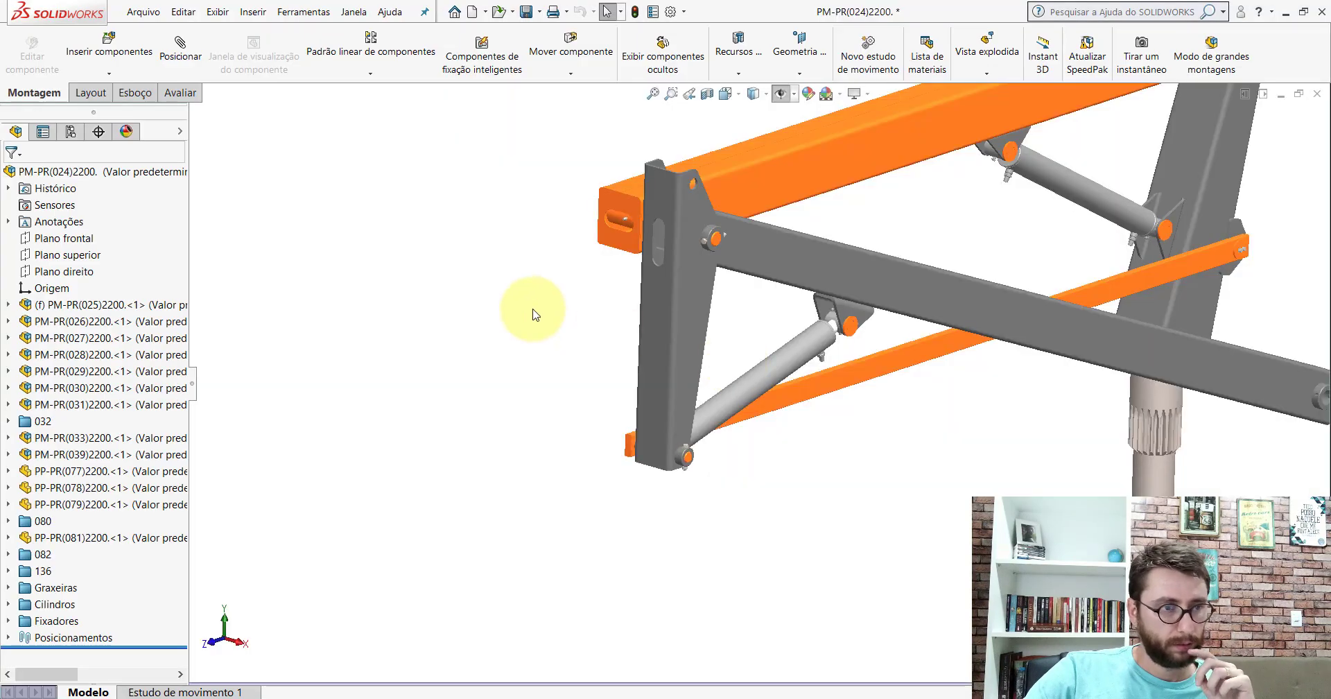
left_click(97, 389)
scroll(684, 416, "up", 3)
scroll(1084, 214, "up", 2)
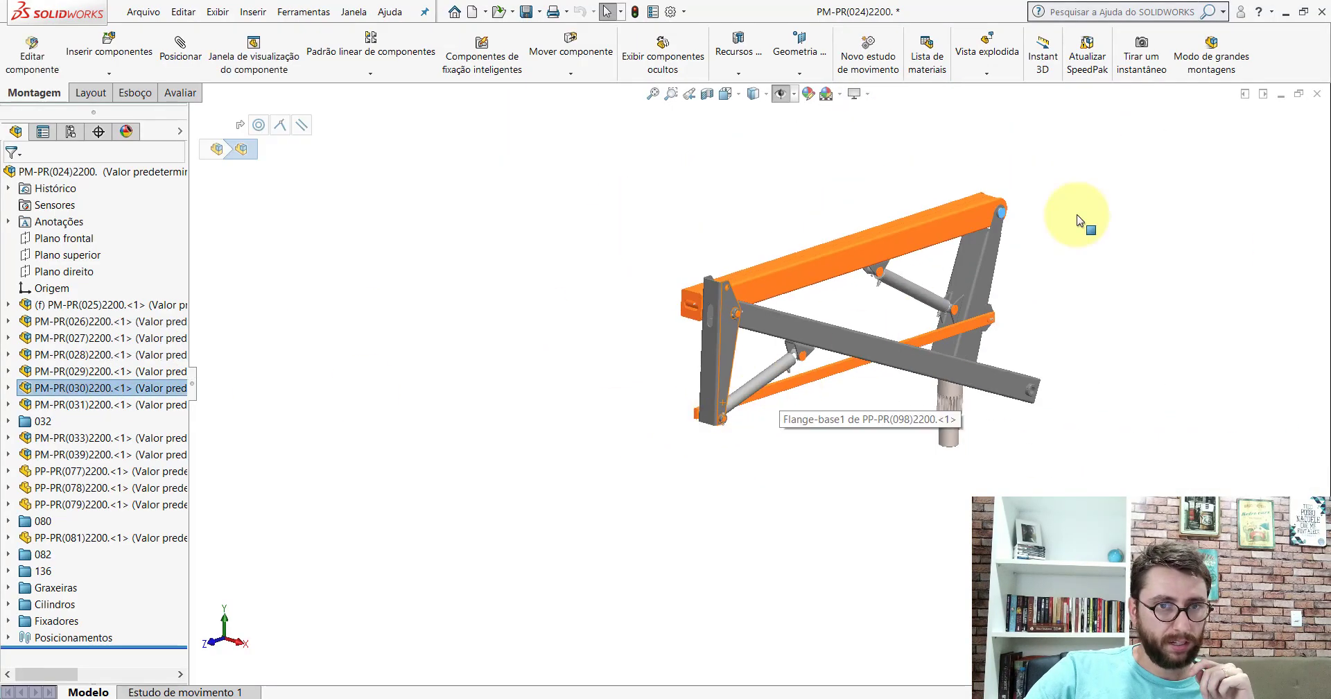
scroll(921, 237, "down", 3)
scroll(894, 273, "down", 5)
Inspect the beam-end pin and its parent subassembly, then return to the boom window.
mouse_move(893, 272)
middle_mouse_down()
mouse_move(788, 307)
mouse_move(832, 261)
mouse_move(880, 291)
mouse_move(783, 269)
mouse_move(756, 298)
middle_mouse_up()
scroll(846, 339, "down", 3)
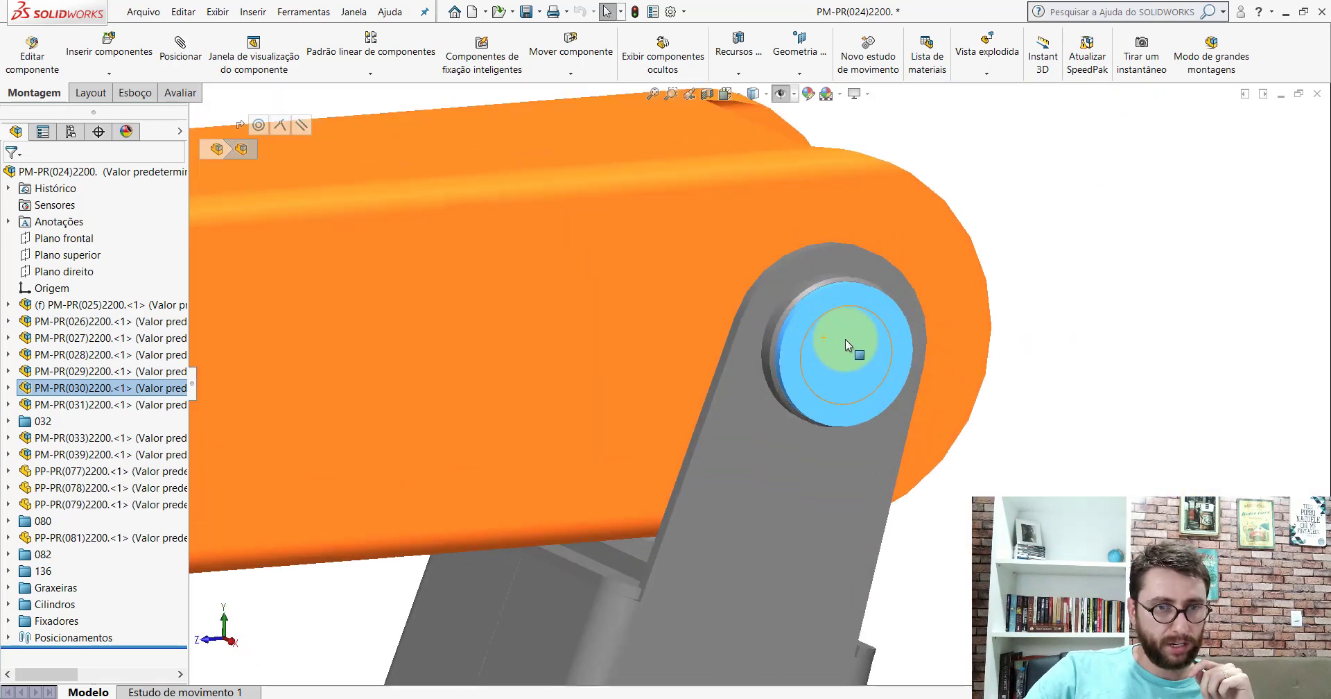
scroll(826, 347, "down", 3)
left_click(826, 350)
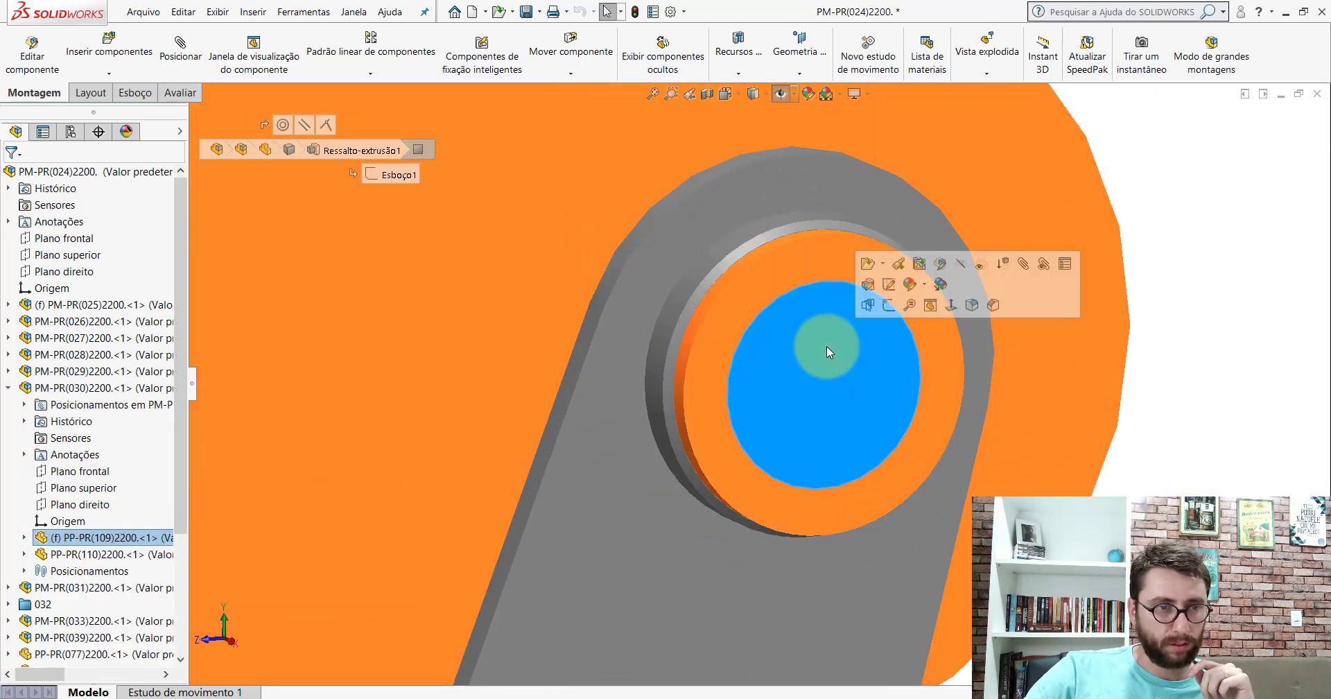
left_click(103, 393)
mouse_move(743, 430)
middle_mouse_down()
mouse_move(758, 399)
mouse_move(907, 451)
mouse_move(784, 407)
middle_mouse_up()
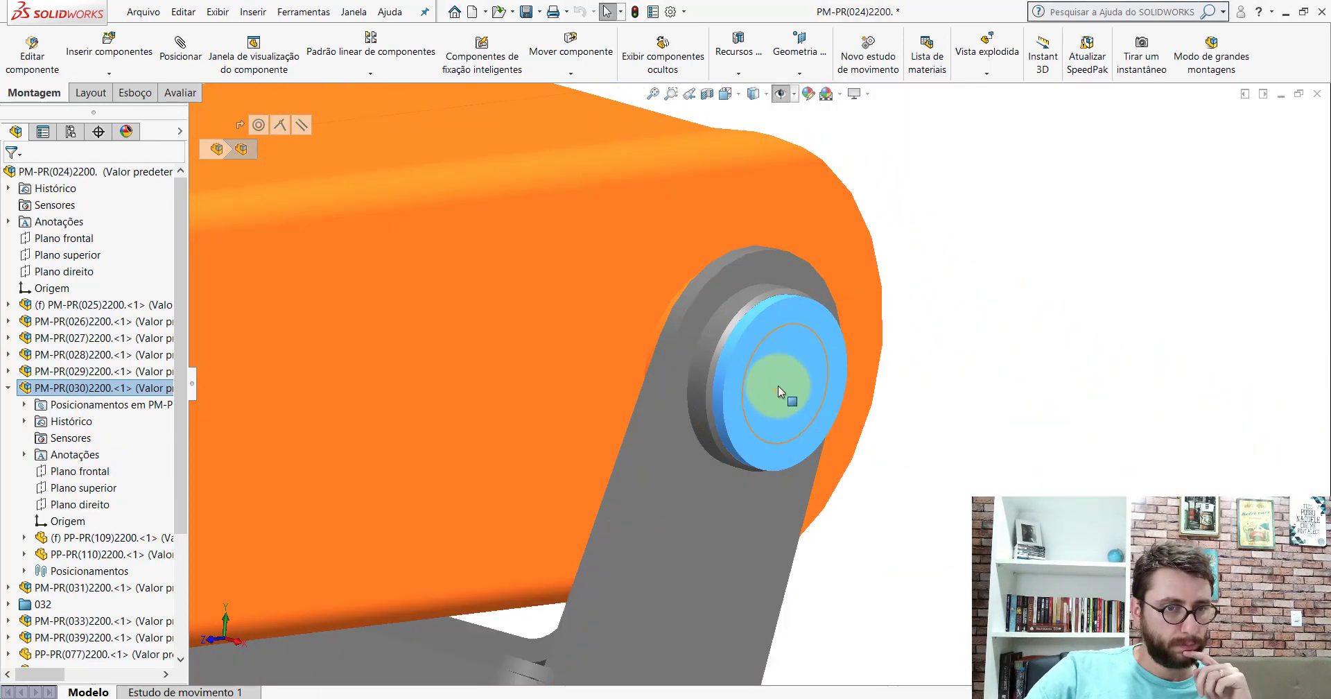
left_click(552, 608)
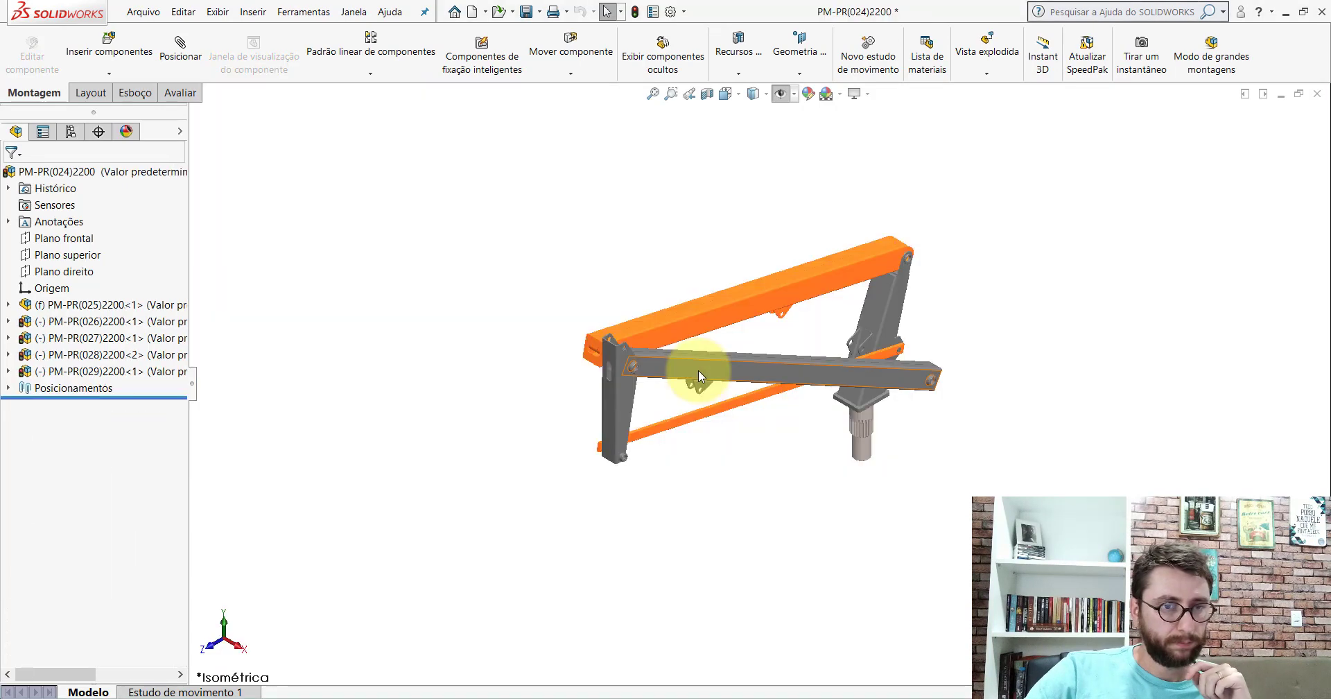
Insert the PM-PR(030)2200 pin assembly, placing it loose beside the arm's end joint.
left_click(109, 45)
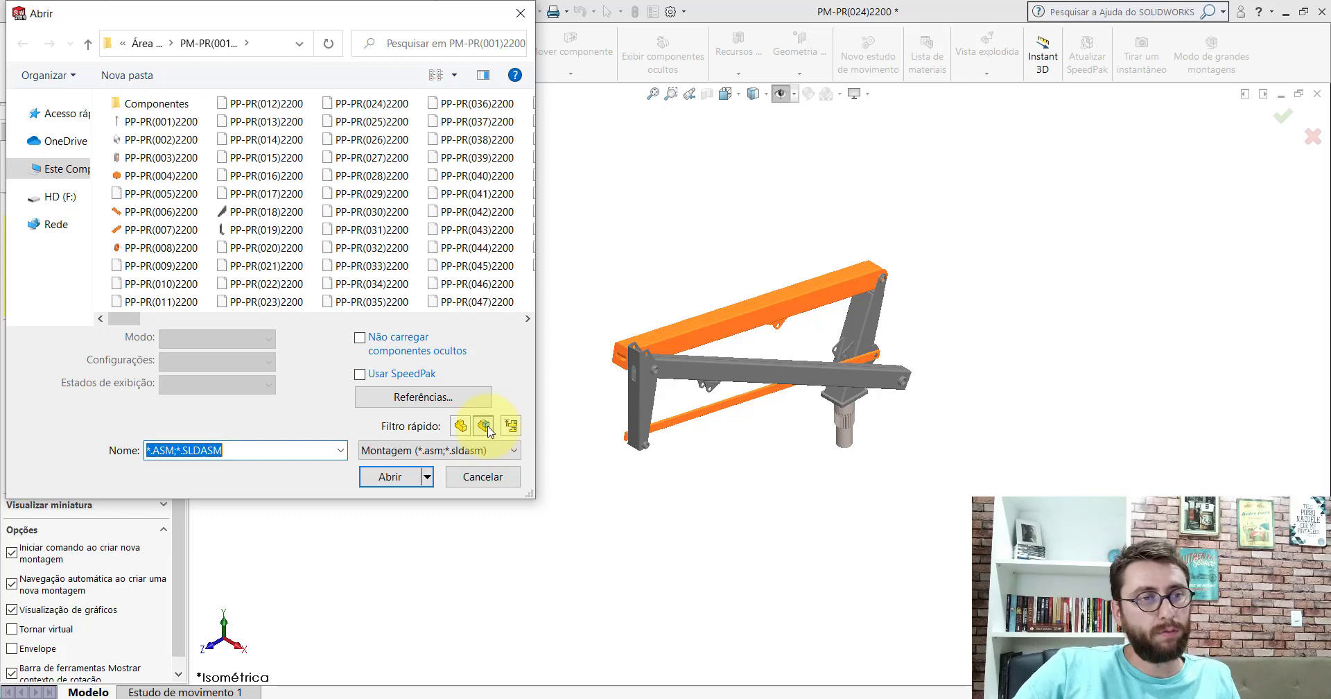
left_click(486, 426)
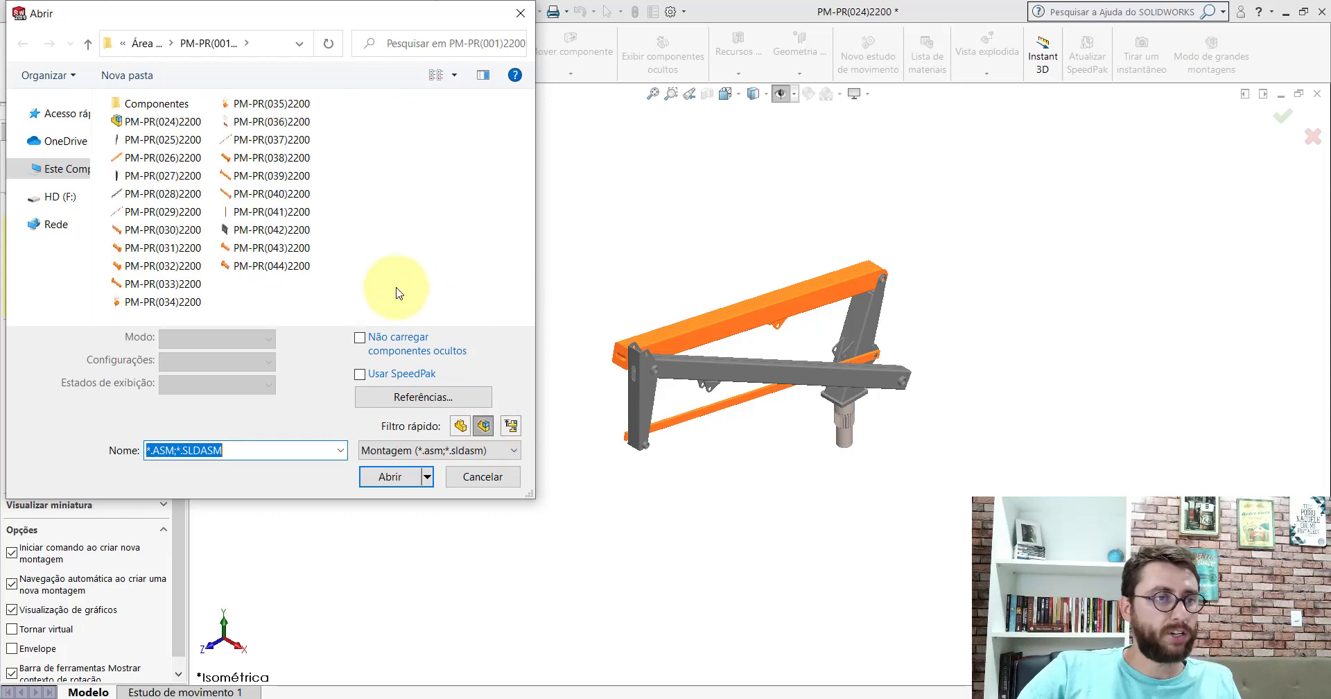
left_click(174, 231)
left_click(383, 477)
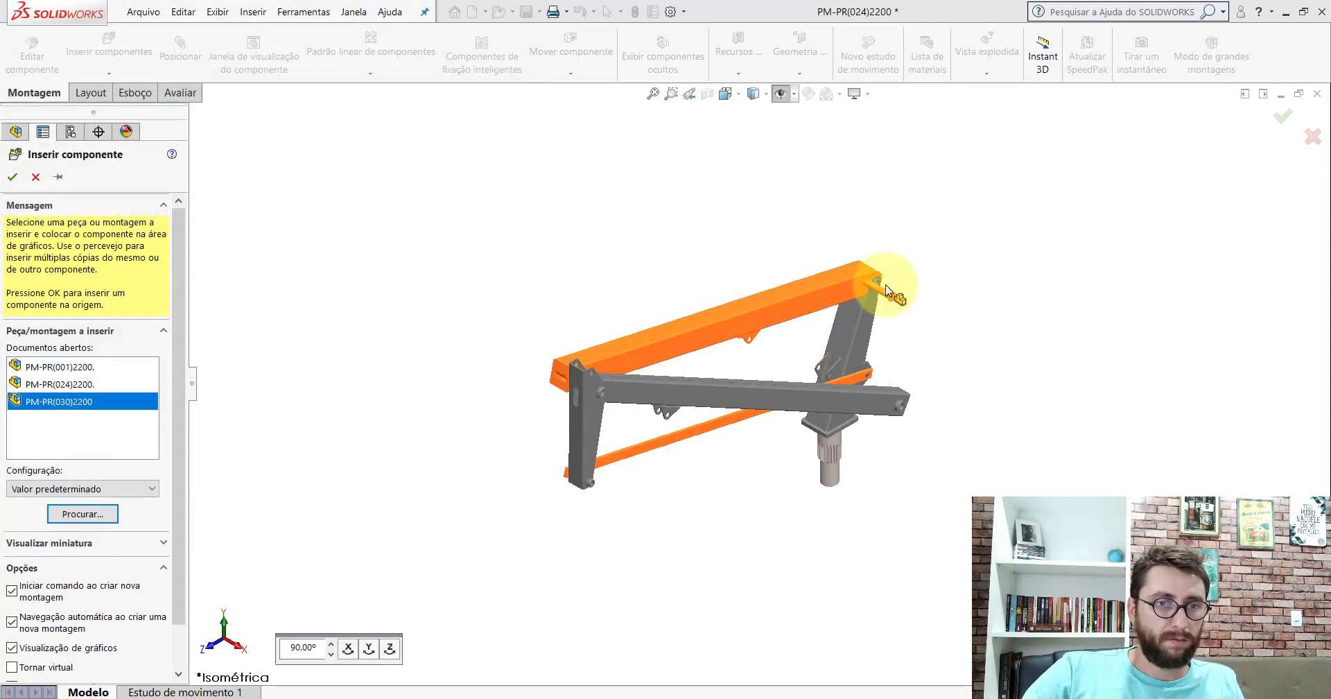
scroll(867, 291, "down", 3)
scroll(797, 330, "down", 5)
left_click(781, 277)
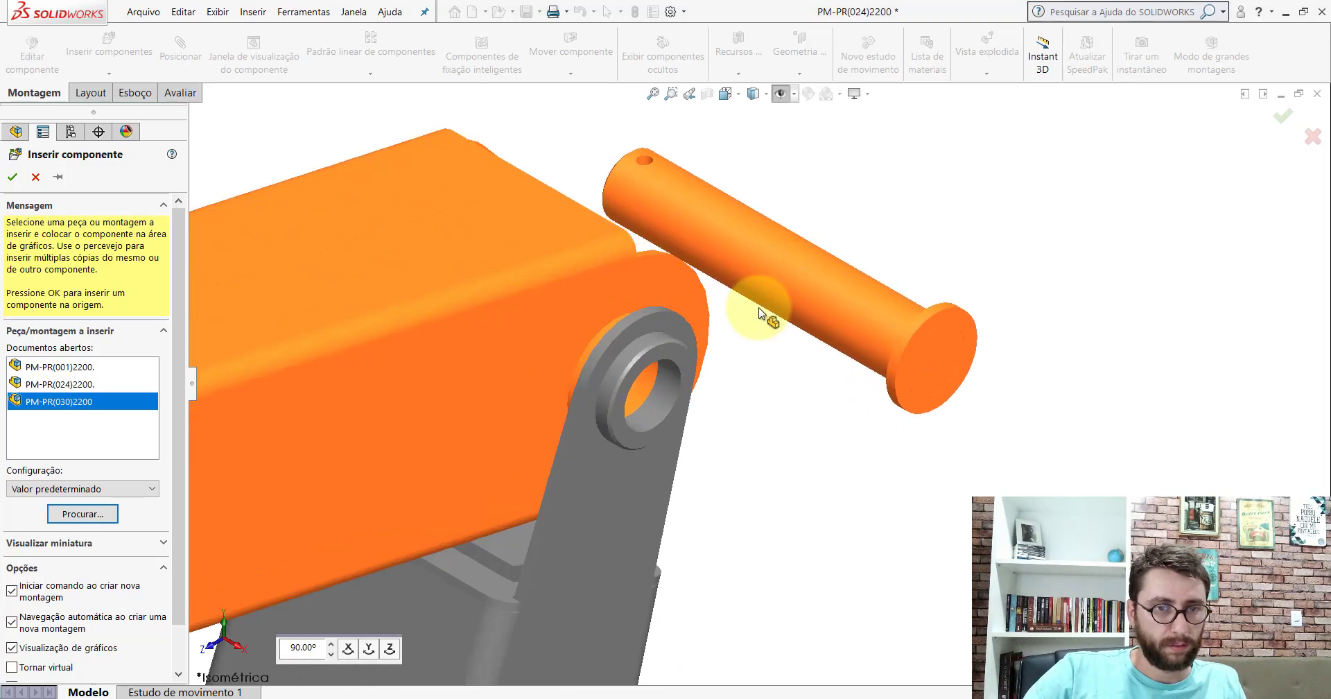
left_click(180, 93)
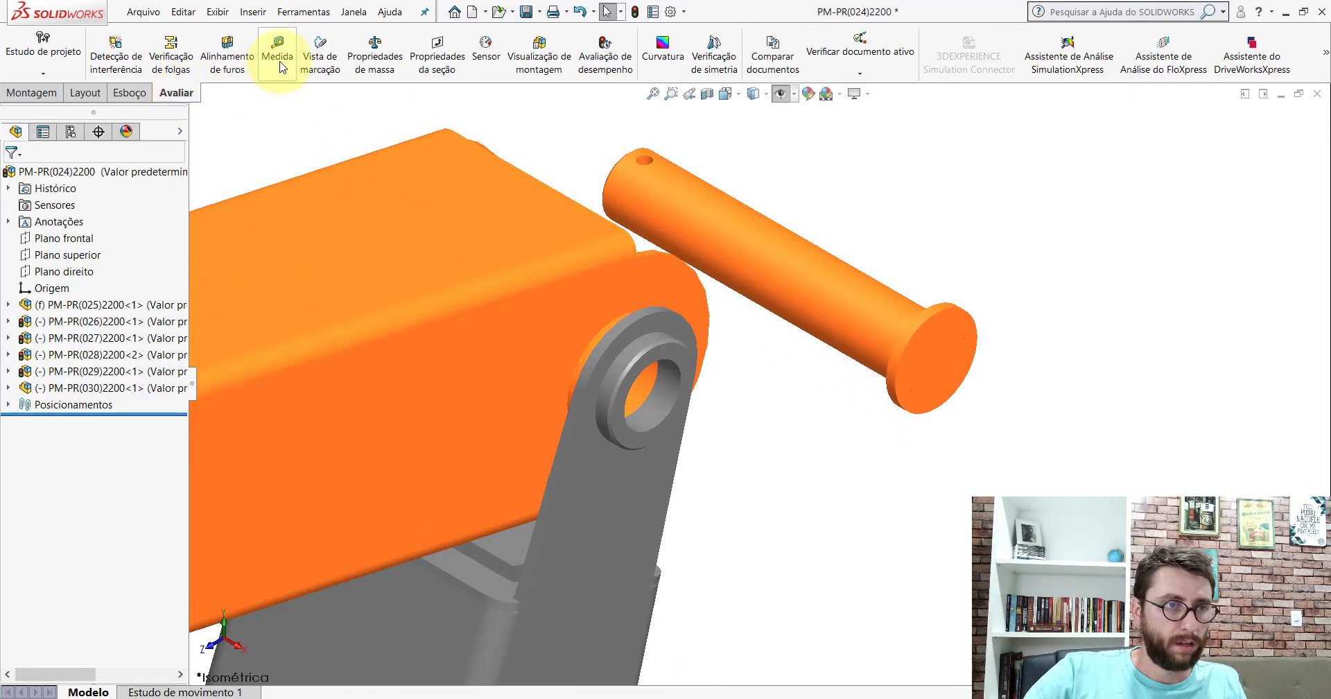
left_click(277, 56)
scroll(921, 333, "down", 5)
left_click(921, 326)
scroll(963, 346, "down", 2)
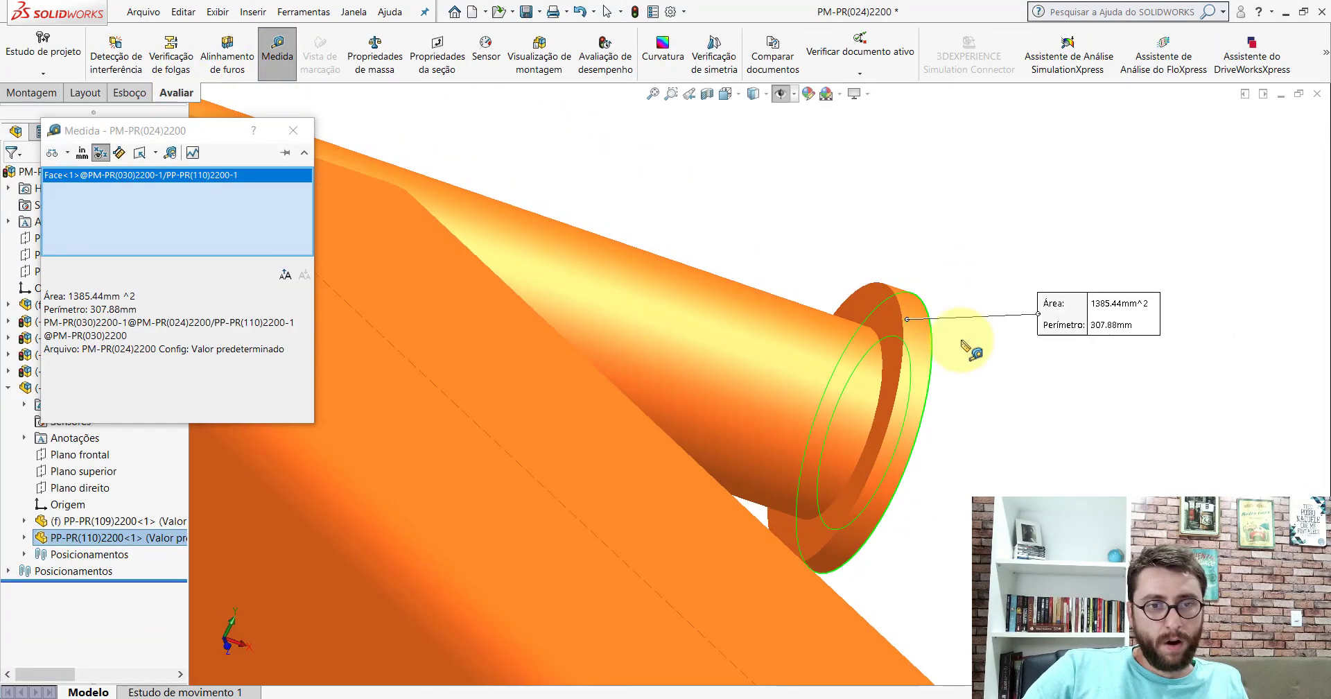
left_click(892, 315)
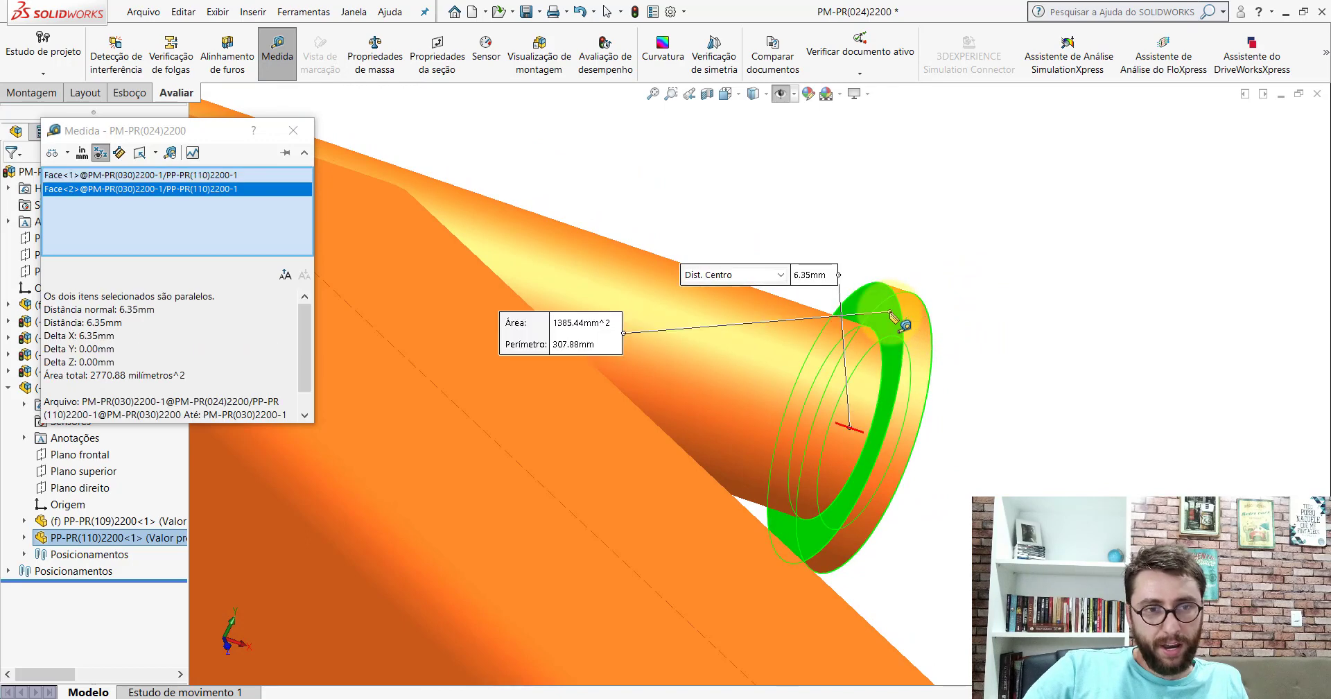
left_click(293, 133)
scroll(758, 369, "up", 5)
mouse_move(758, 369)
middle_mouse_down()
mouse_move(669, 342)
mouse_move(616, 285)
middle_mouse_up()
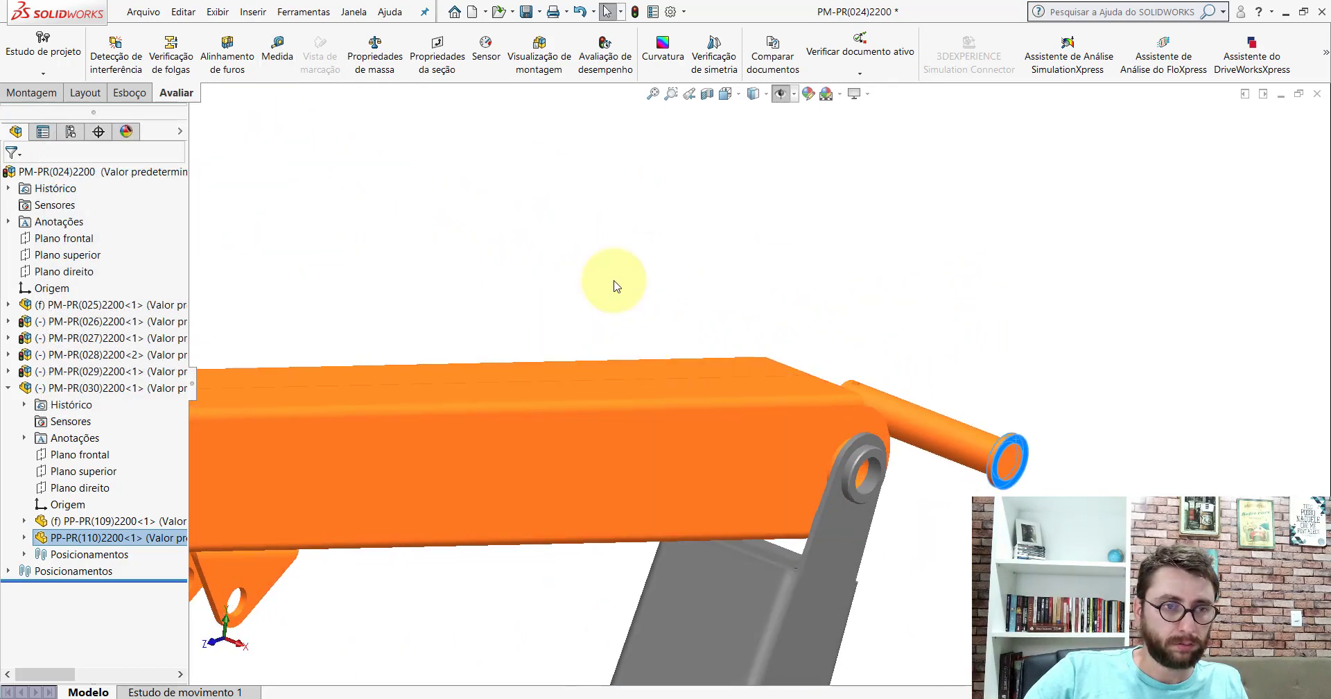
left_click(420, 208)
left_click(61, 96)
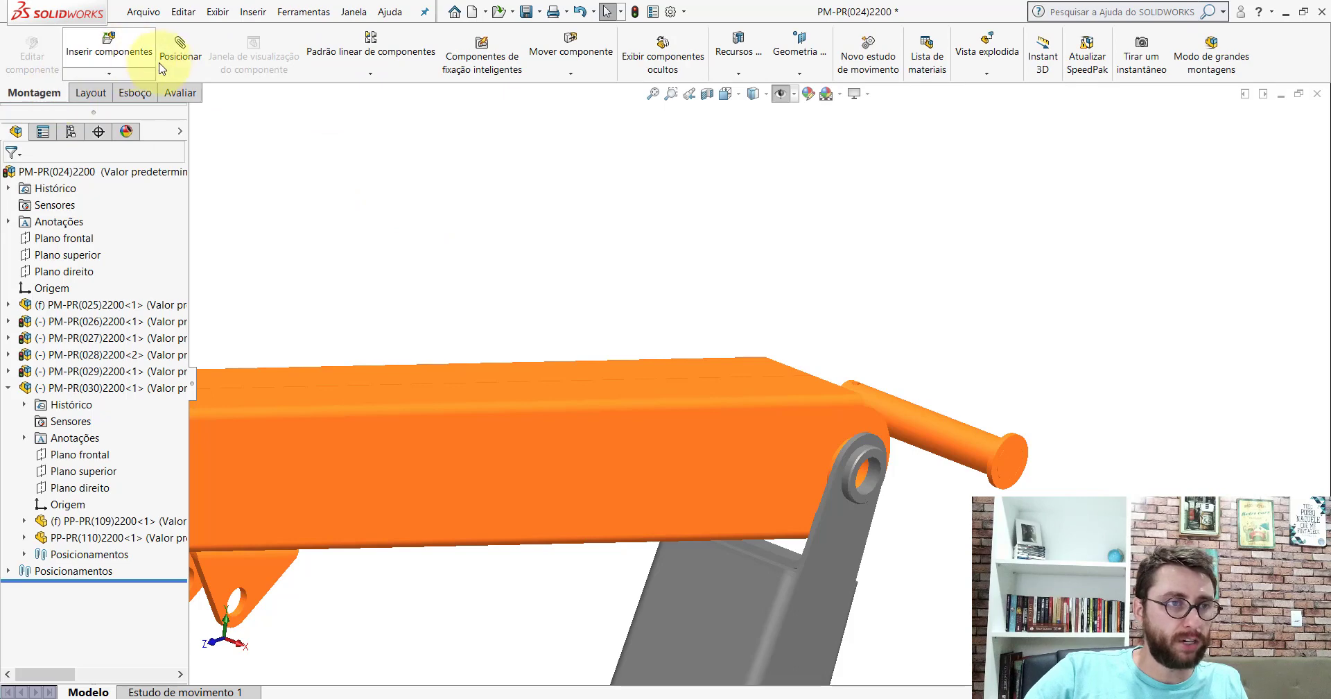
Add a concentric mate between the pin shaft and the arm's joint hole.
scroll(874, 396, "down", 3)
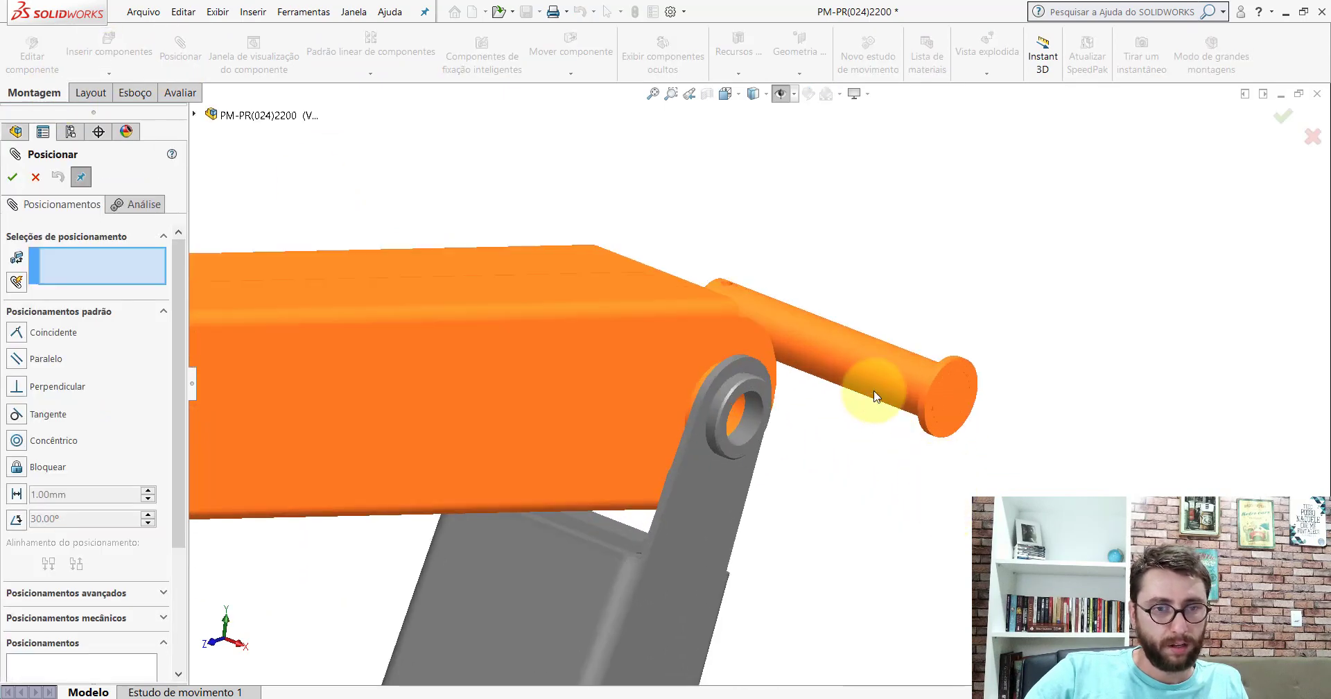
left_click(867, 361)
scroll(701, 389, "down", 3)
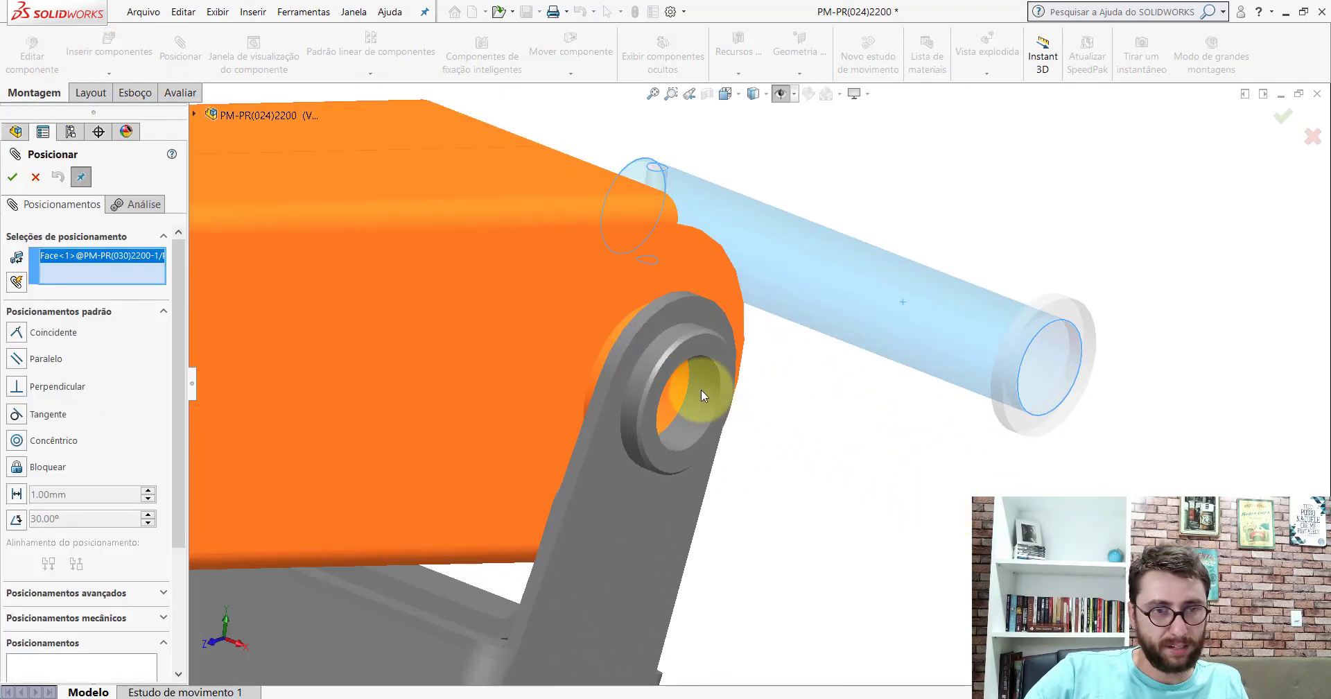
left_click(701, 390)
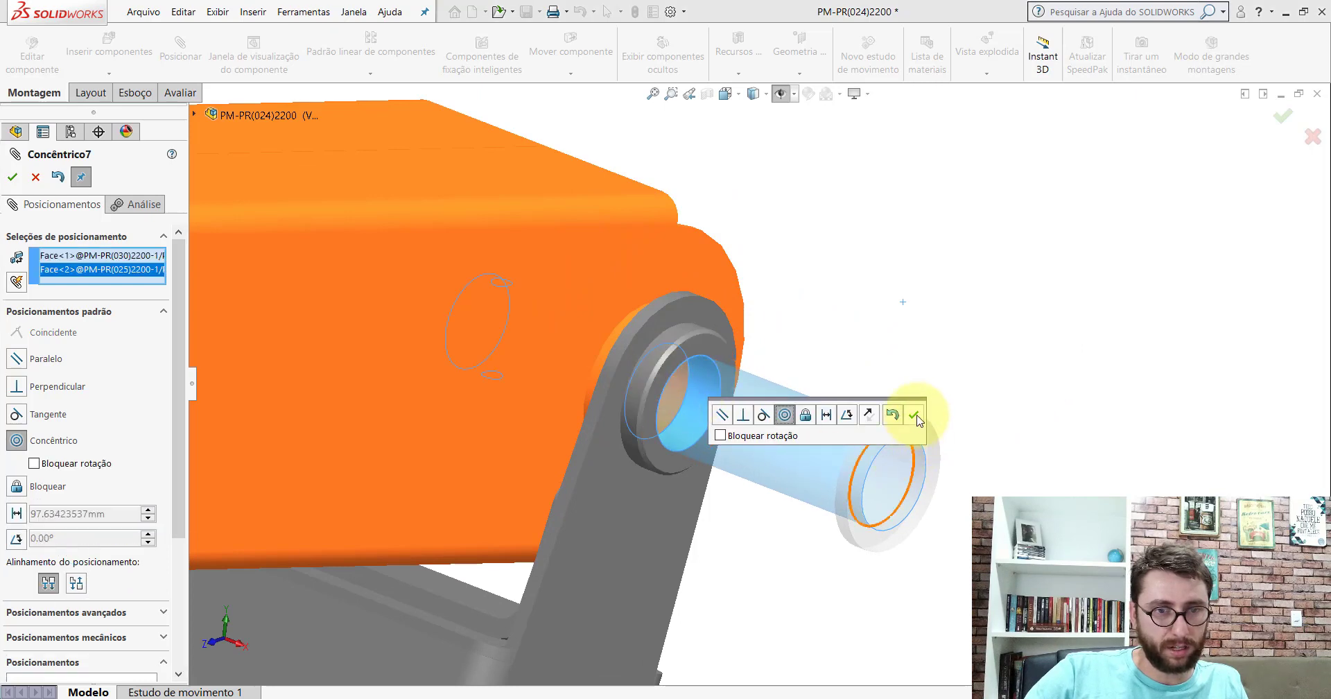
left_click(910, 414)
Add a concentric mate aligning the pin's cross-hole with the grey bushing's small hole.
scroll(776, 427, "up", 2)
left_click(832, 447)
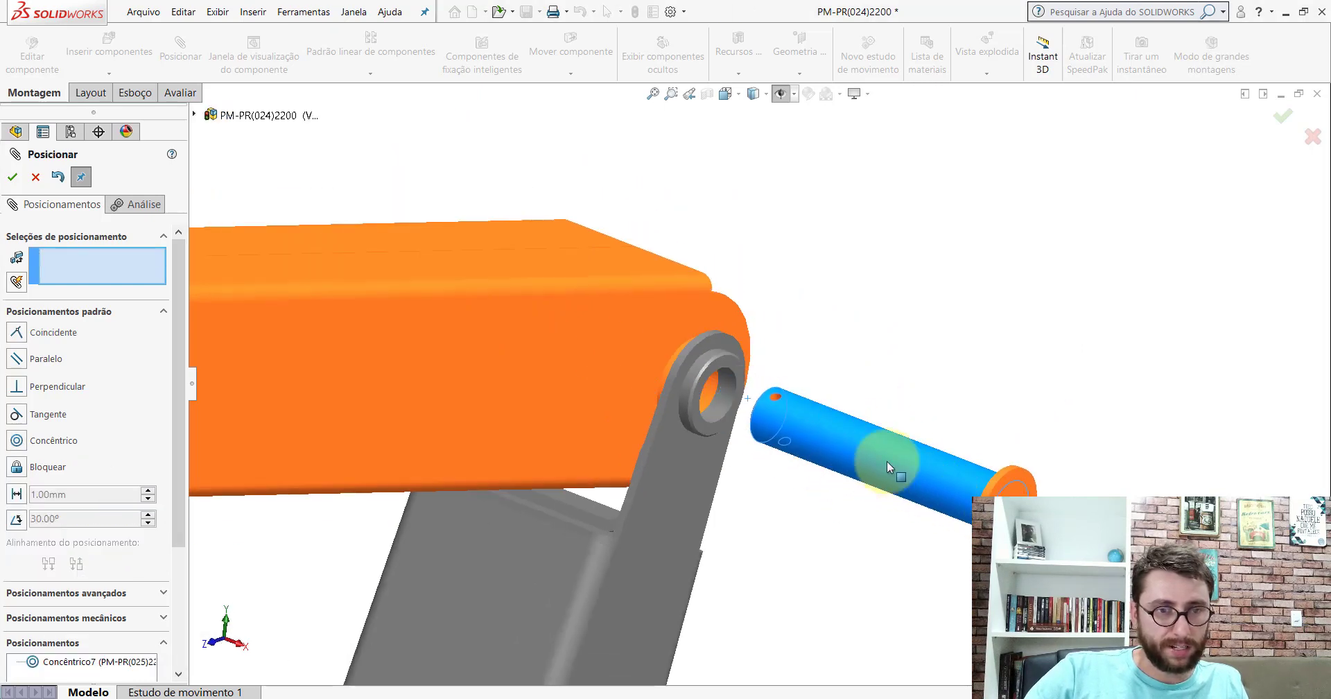
scroll(846, 423, "down", 2)
left_click(685, 330)
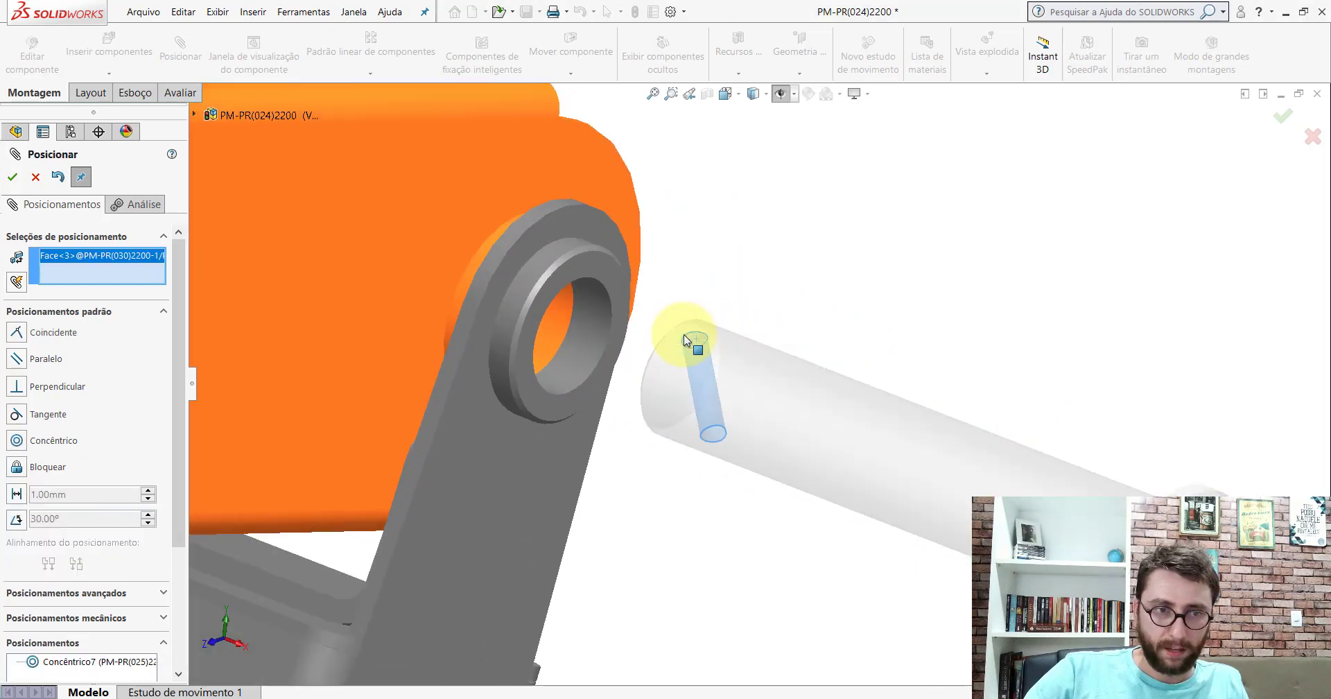
mouse_move(685, 334)
middle_mouse_down()
mouse_move(689, 261)
mouse_move(770, 393)
mouse_move(459, 323)
middle_mouse_up()
left_click(452, 315)
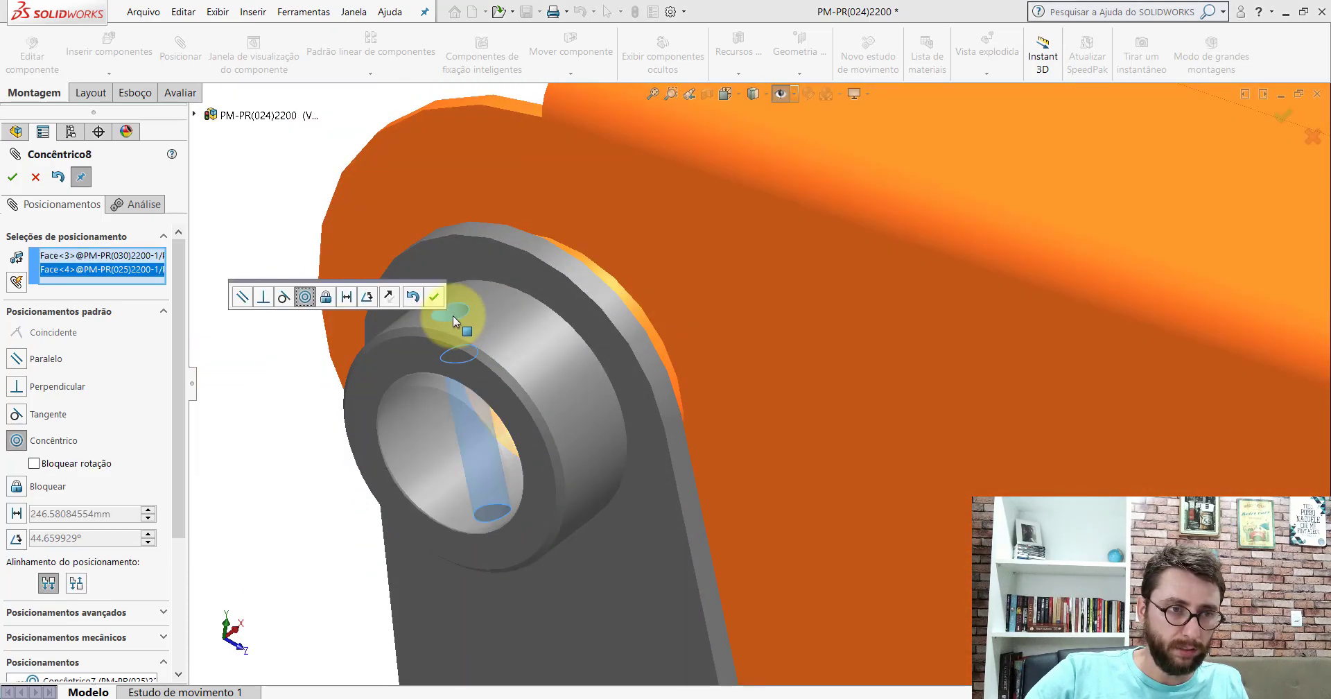
left_click(431, 298)
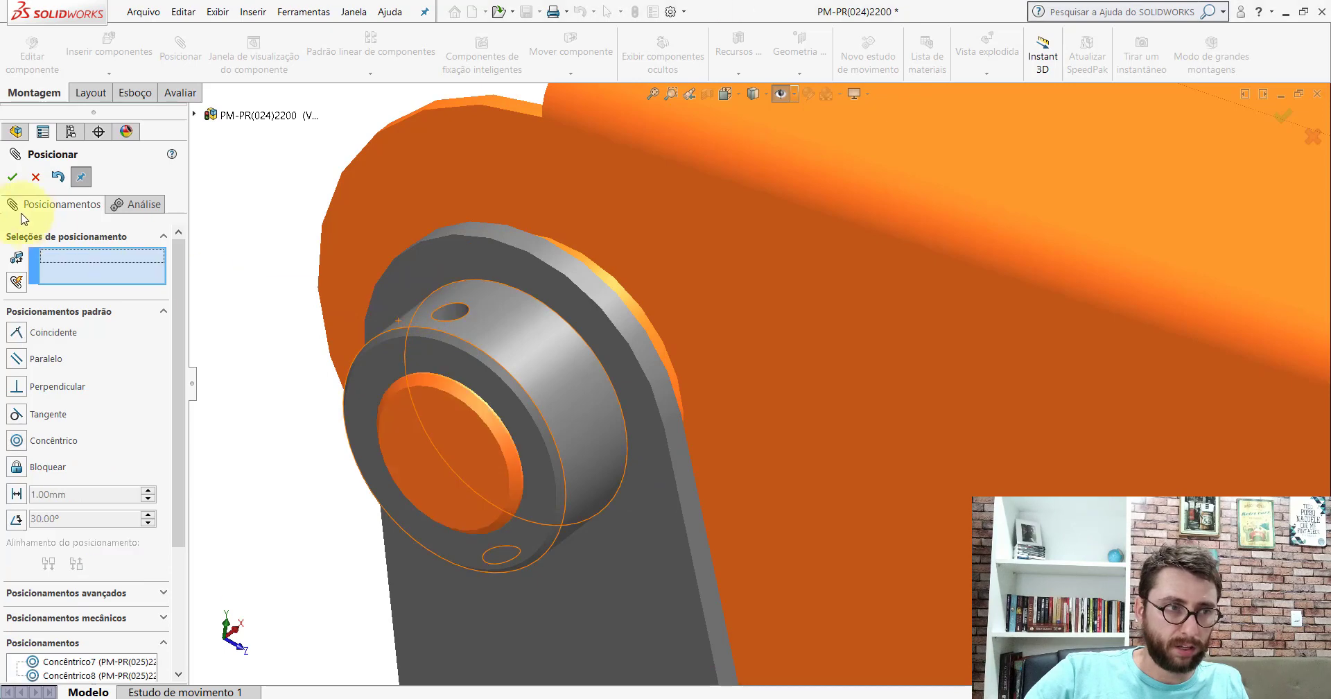
mouse_move(652, 394)
middle_mouse_down()
mouse_move(832, 316)
mouse_move(754, 148)
middle_mouse_up()
left_click(780, 100)
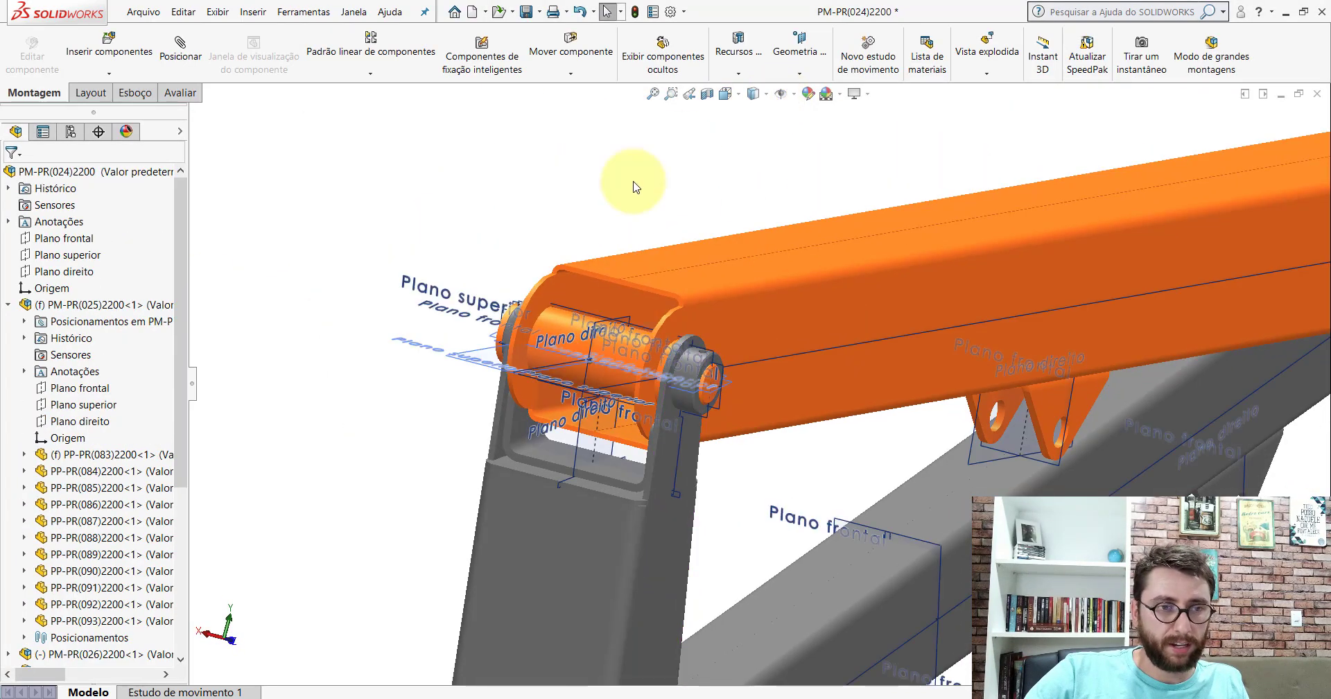
left_click(716, 365)
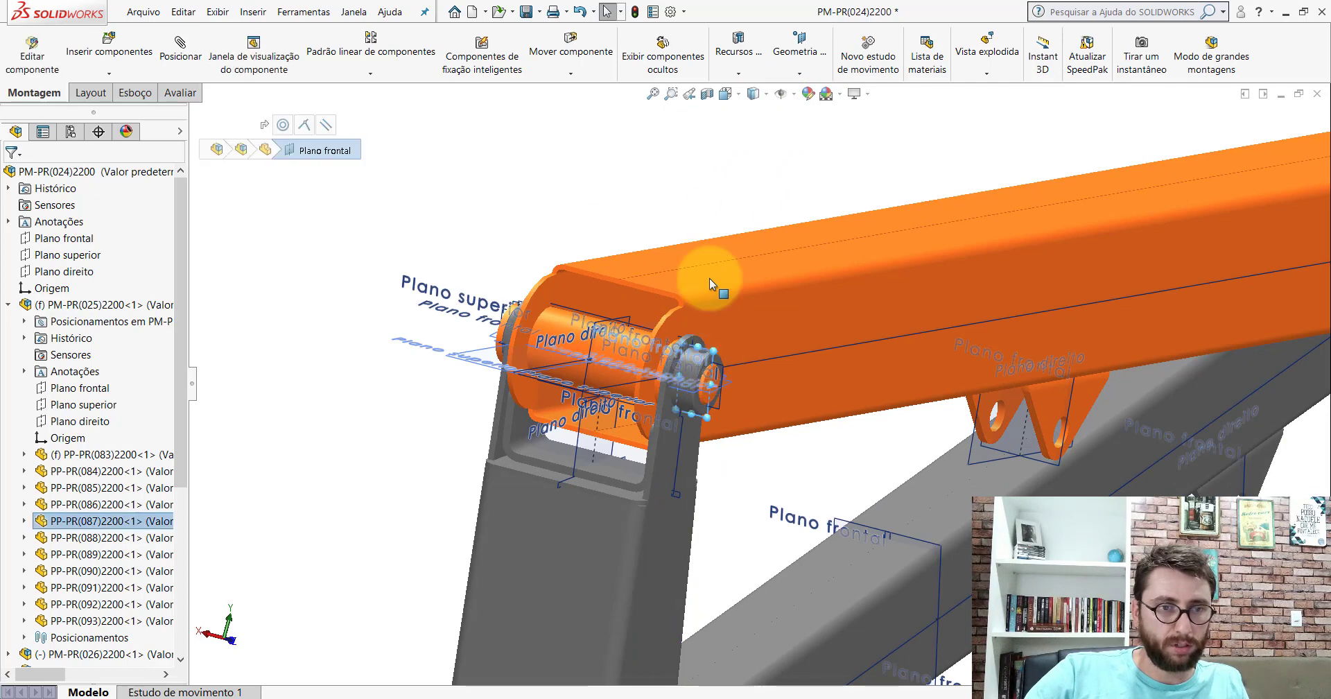
left_click(708, 101)
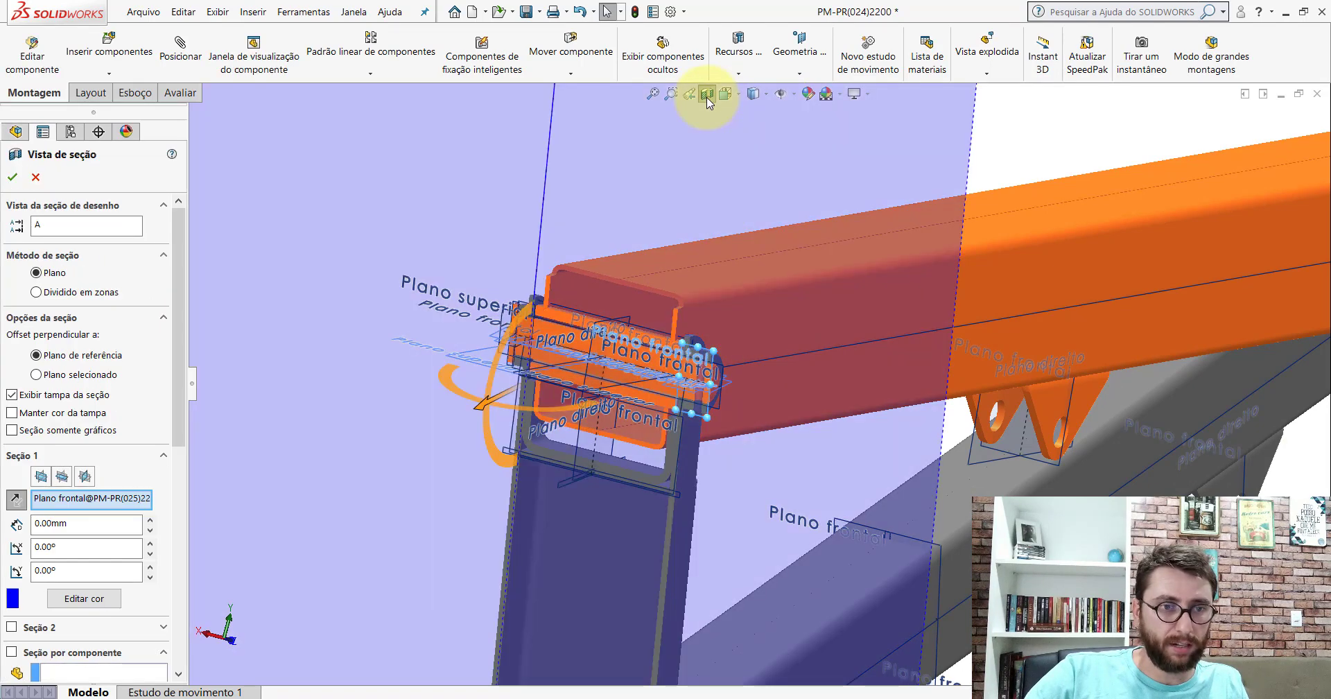
left_click(15, 154)
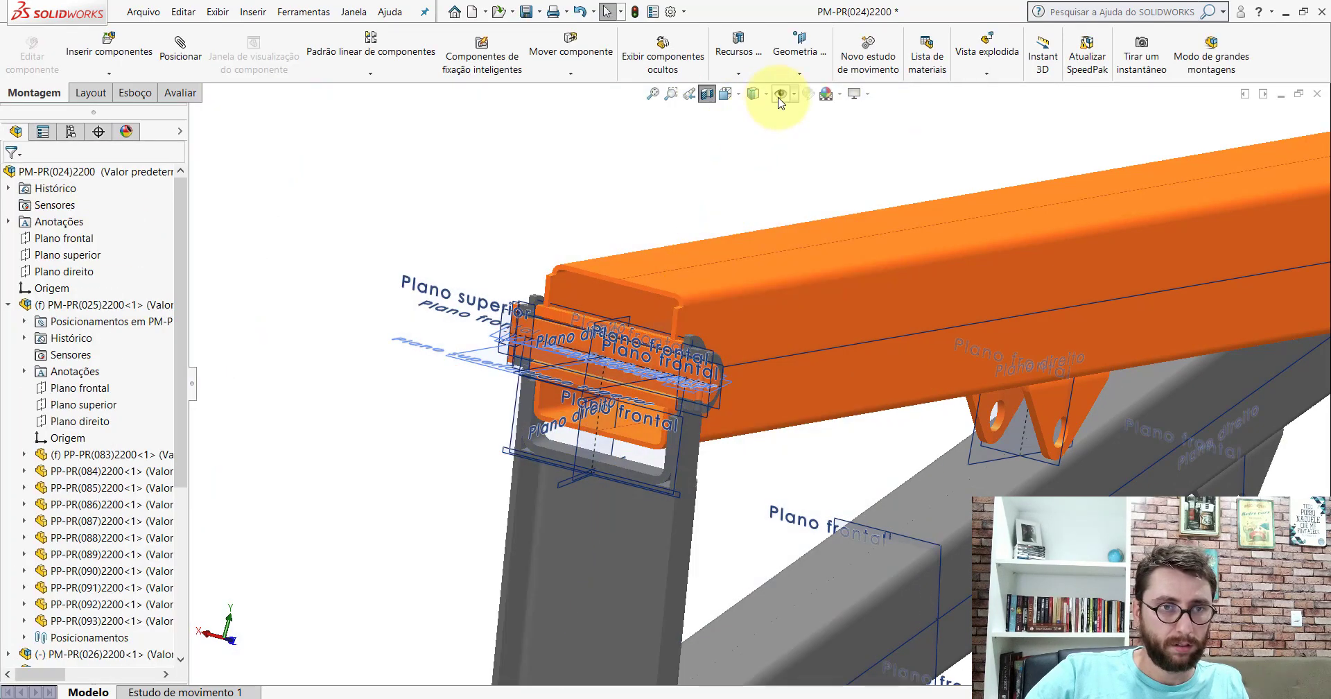
left_click(780, 100)
scroll(626, 376, "down", 5)
scroll(622, 363, "down", 5)
middle_click_drag(622, 363, 667, 311)
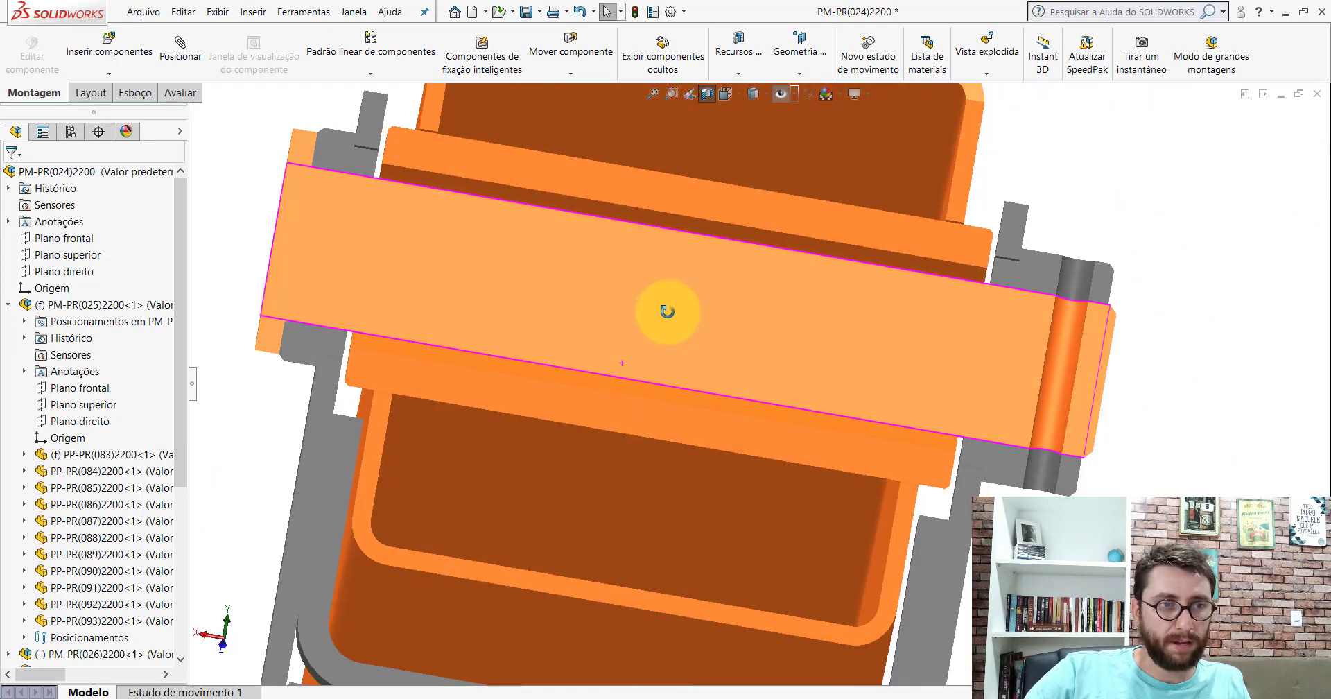
left_click(480, 188)
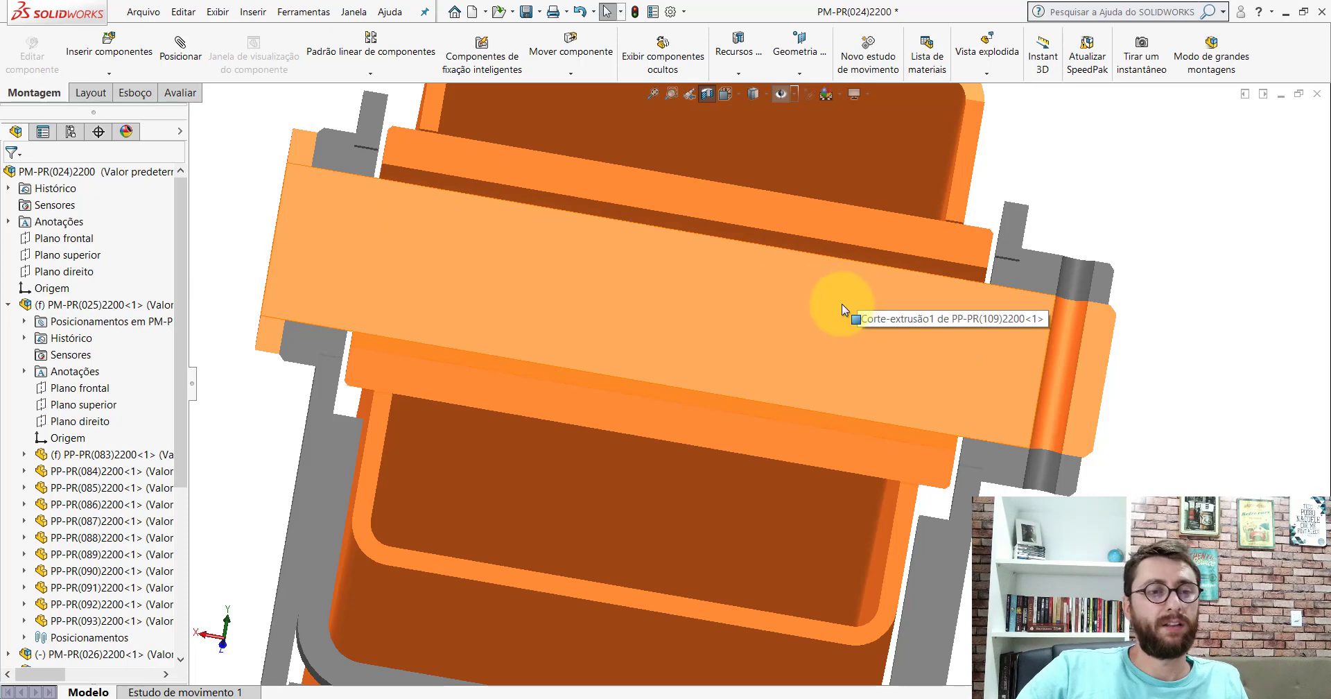
scroll(841, 304, "up", 5)
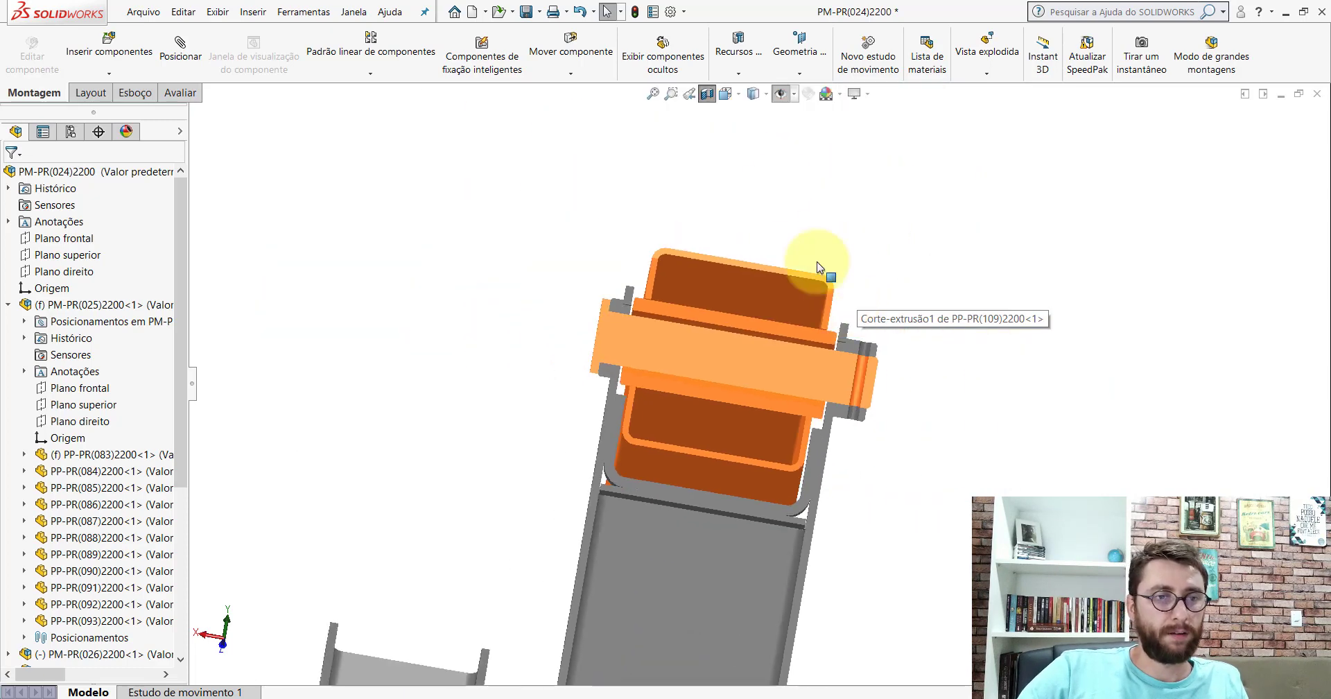
left_click(714, 100)
left_click(726, 94)
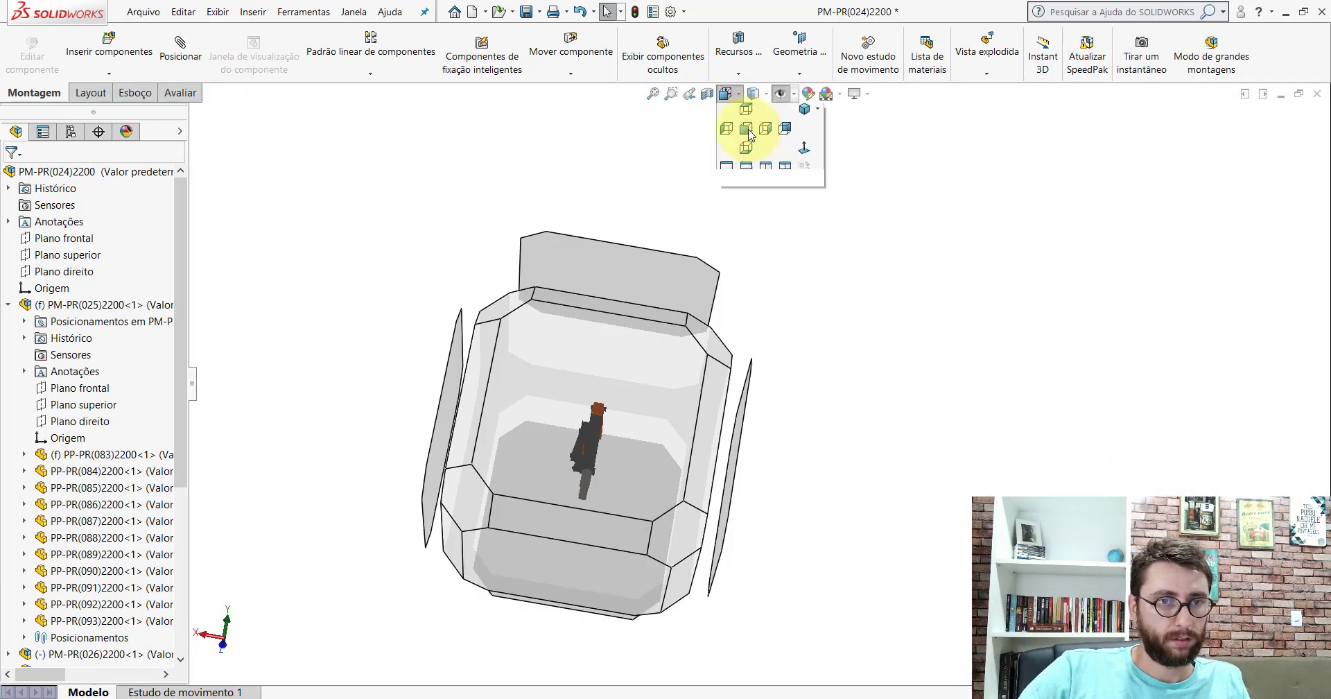
left_click(808, 121)
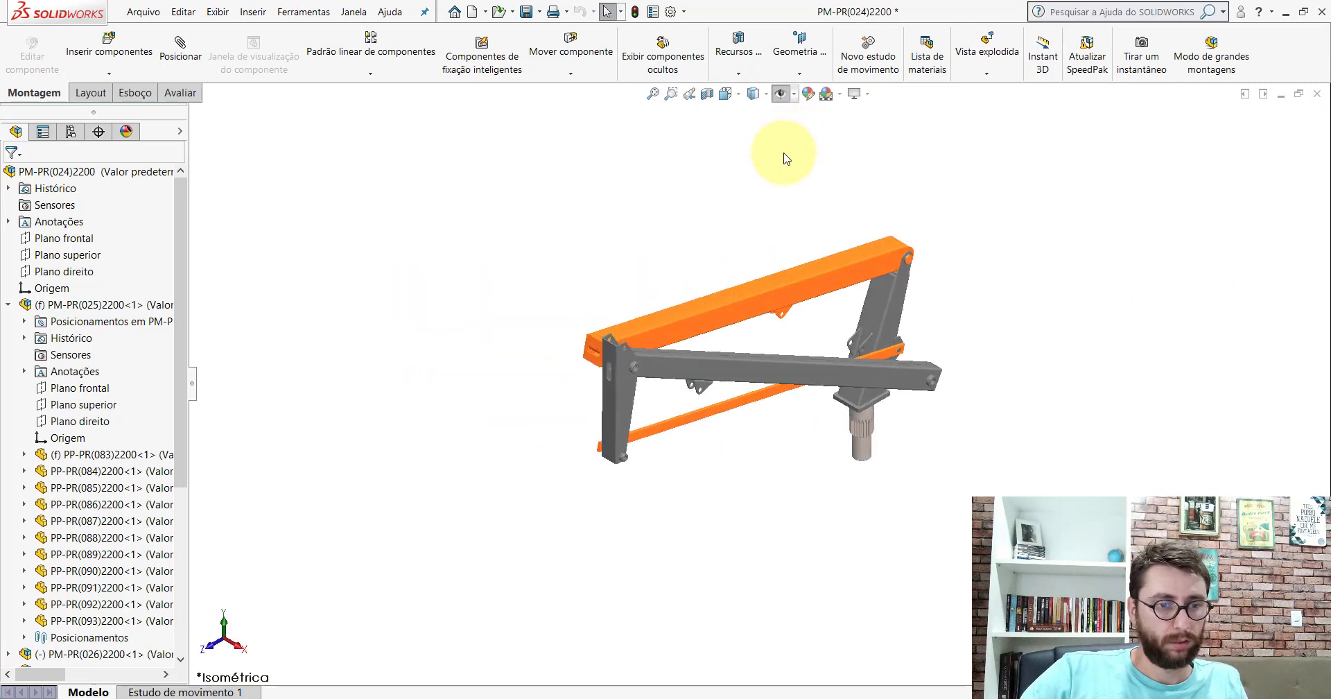
In the reference lift, select PM-PR(031) and examine the pin at the brace joint.
left_click(639, 659)
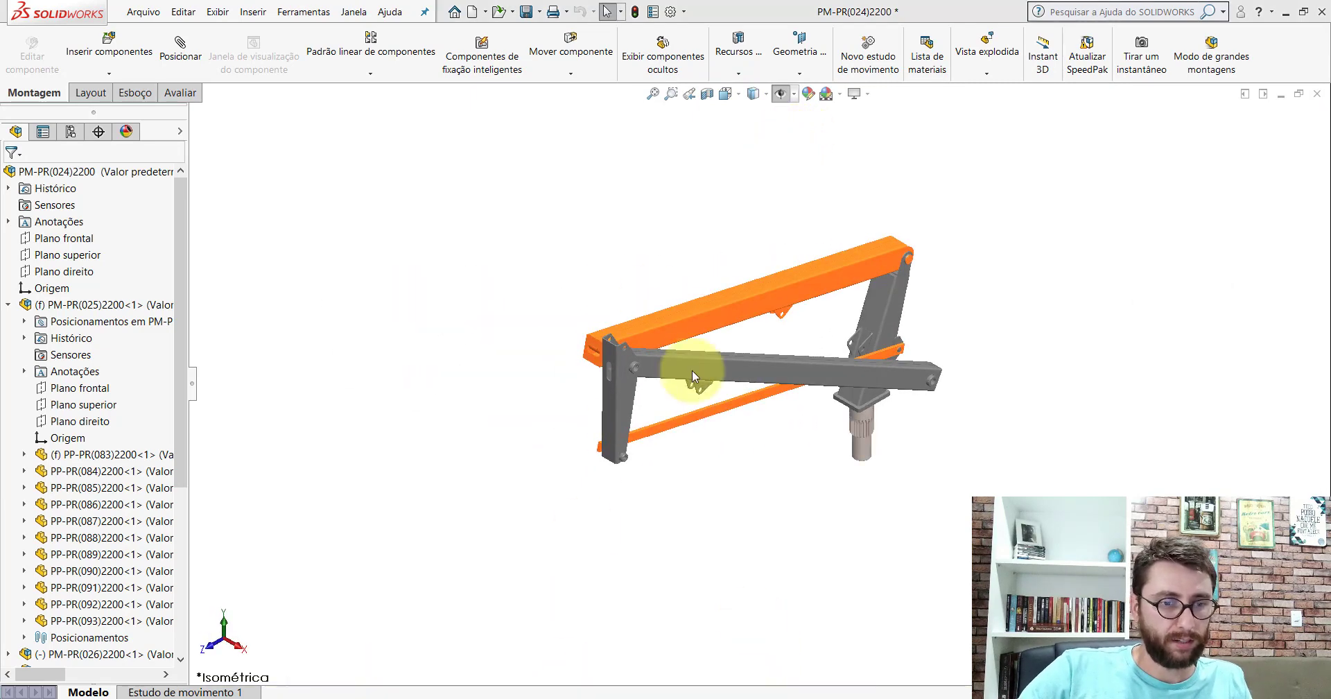
left_click(8, 387)
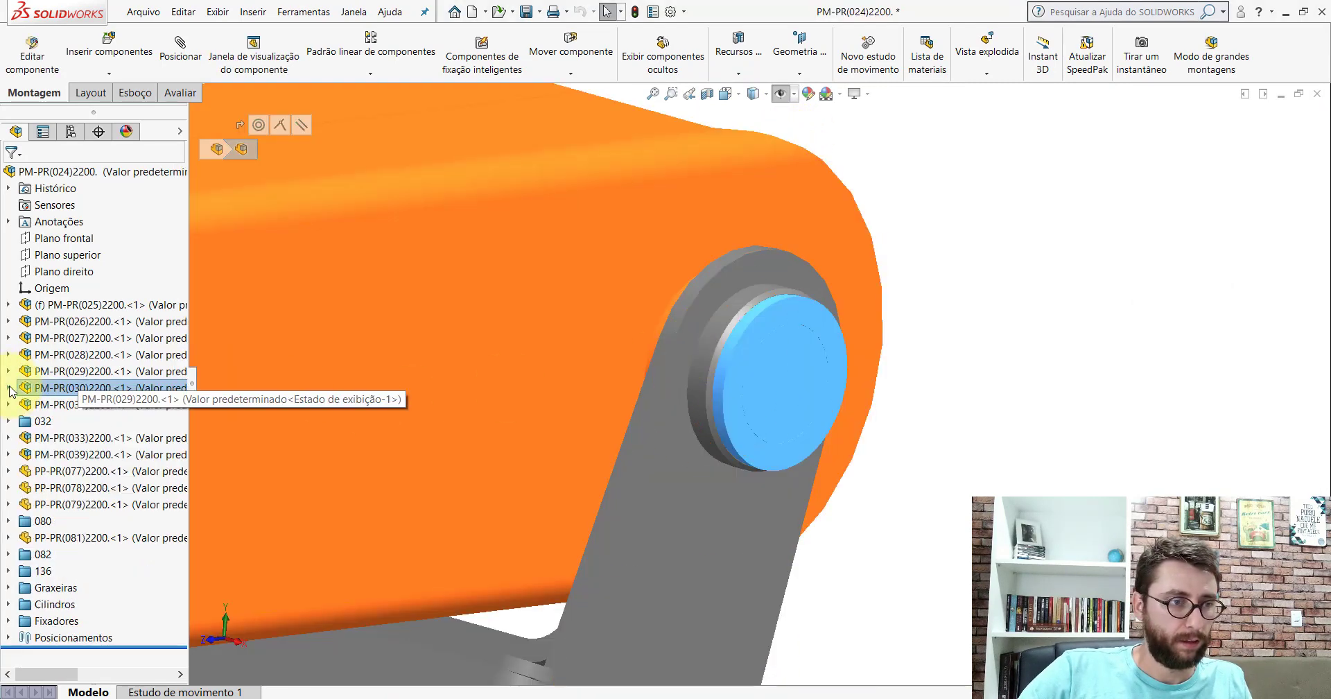
left_click(84, 404)
scroll(709, 414, "up", 5)
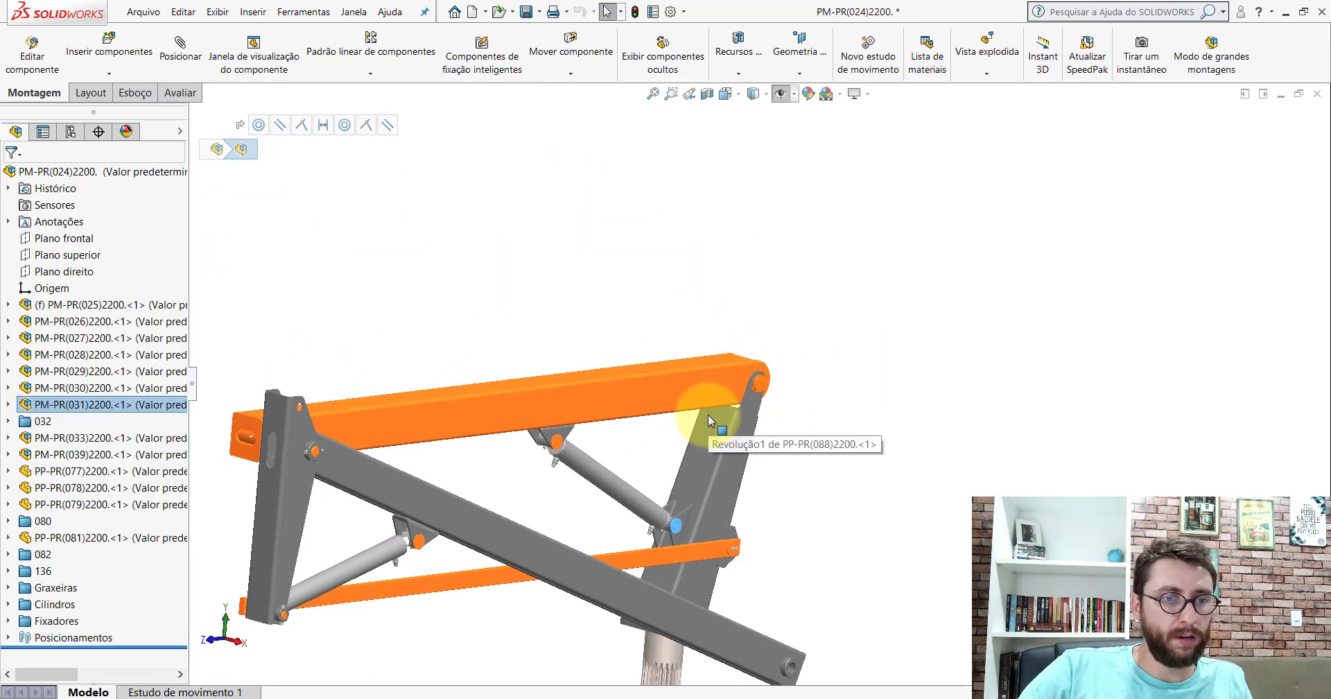
scroll(709, 415, "up", 3)
scroll(744, 443, "down", 3)
scroll(747, 422, "down", 4)
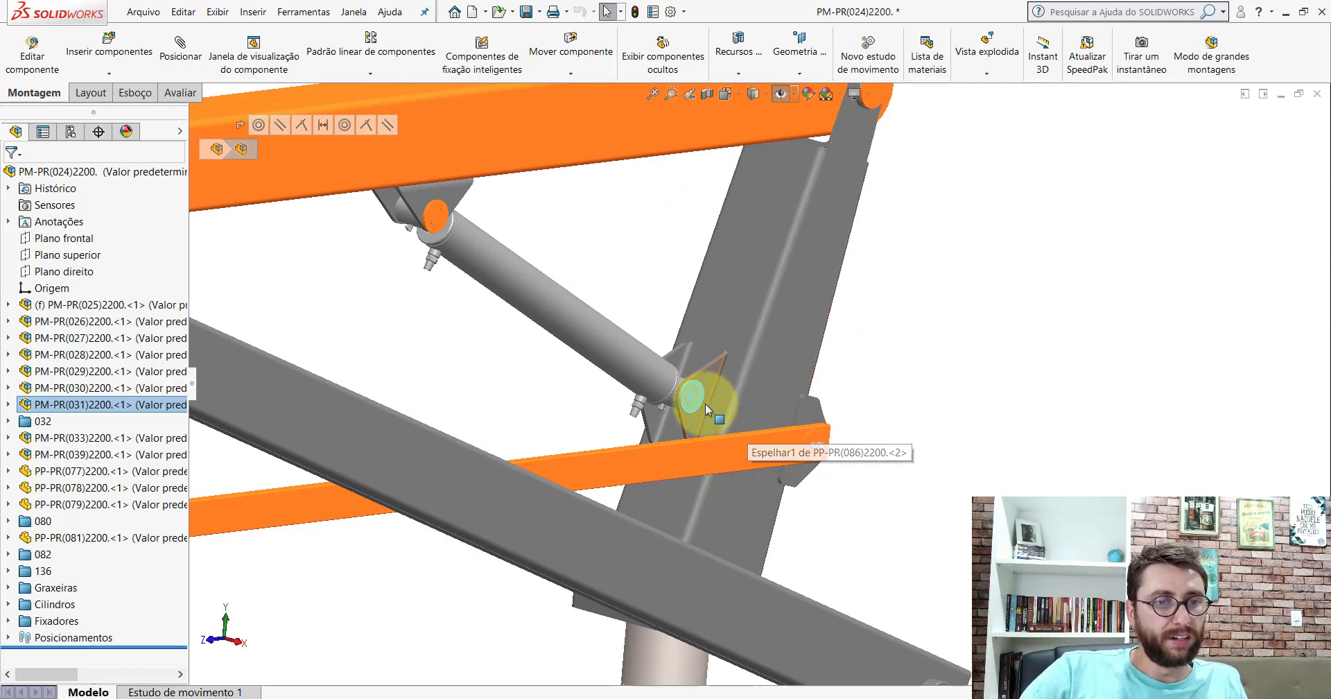
scroll(707, 402, "down", 3)
scroll(706, 378, "down", 2)
mouse_move(706, 375)
middle_mouse_down()
mouse_move(816, 298)
mouse_move(606, 301)
middle_mouse_up()
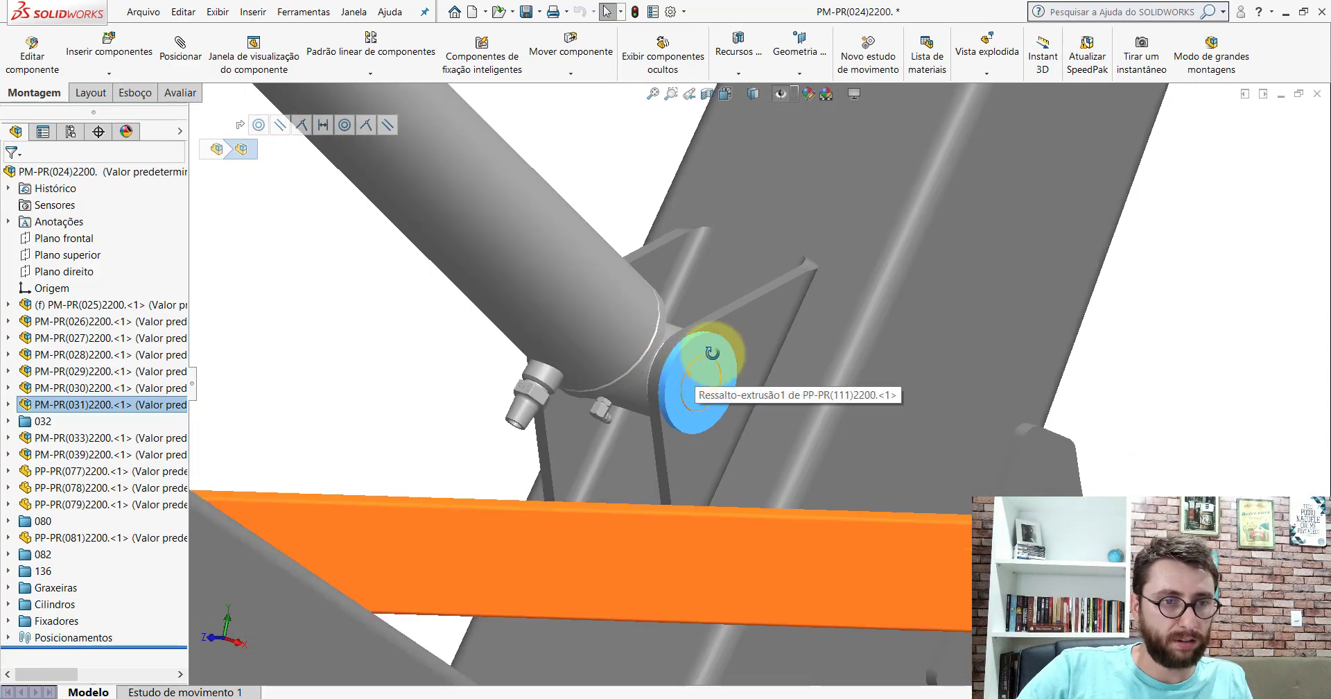
mouse_move(705, 337)
middle_mouse_down()
mouse_move(812, 329)
mouse_move(698, 341)
middle_mouse_up()
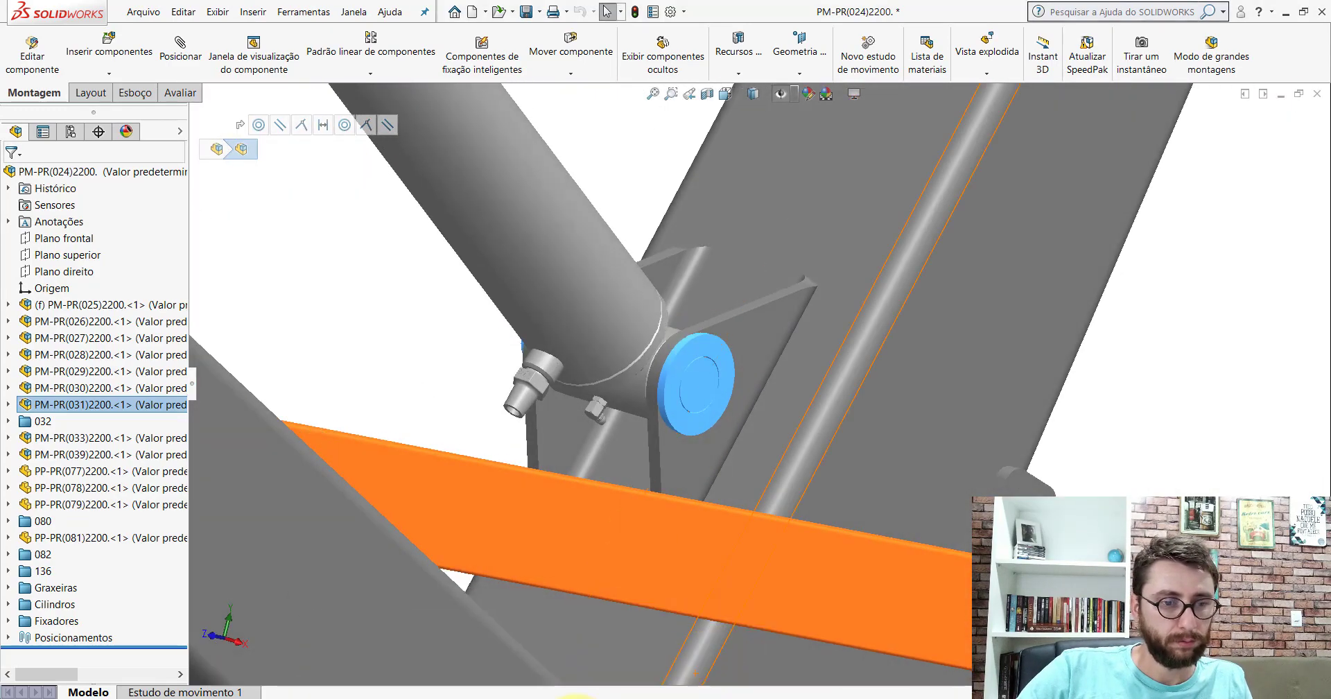
Return to the PM-PR(024)2200 assembly and start inserting a component.
left_click(573, 646)
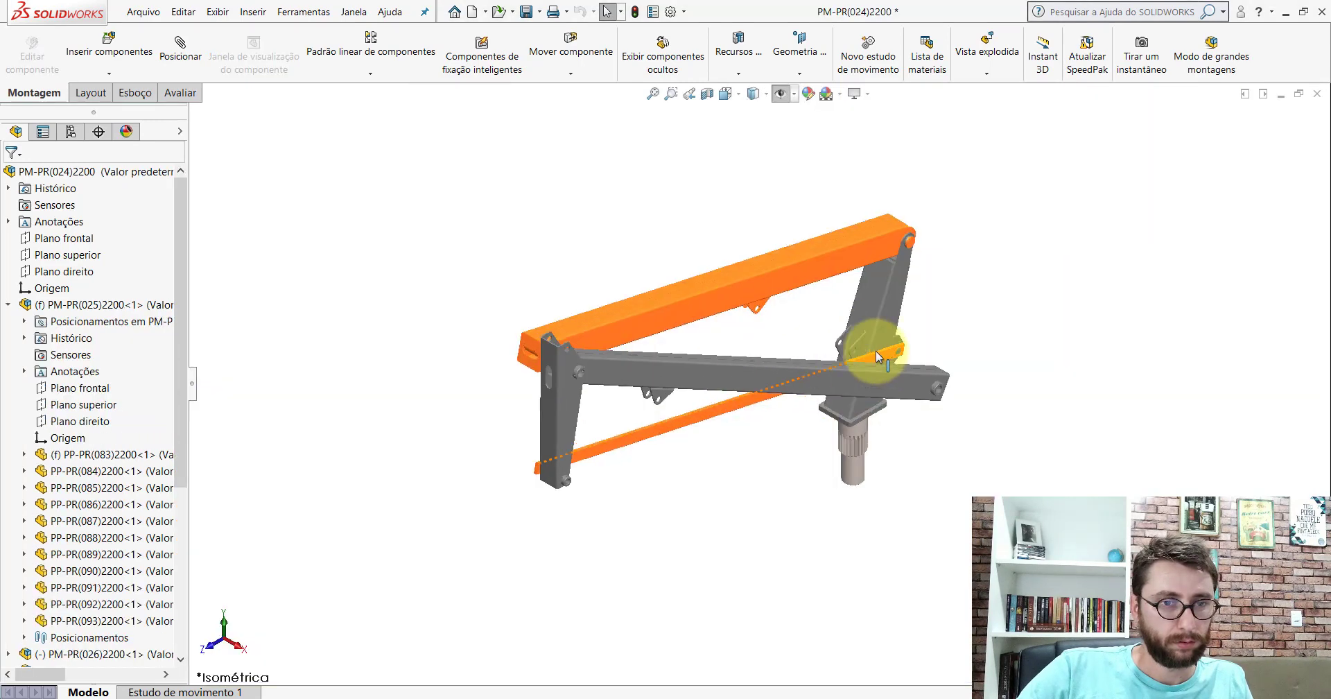
scroll(778, 351, "down", 5)
left_click(109, 41)
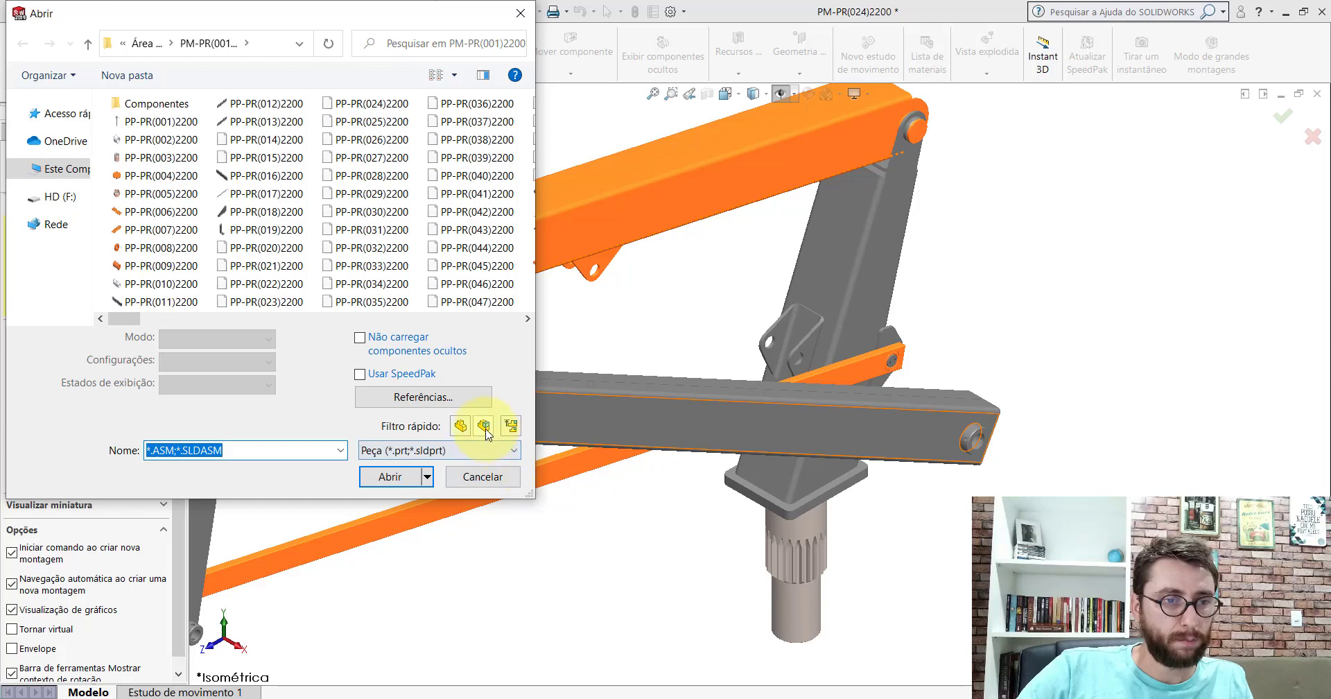
Insert pin PM-PR(031)2200 into the lift, placing it near the bracket.
left_click(485, 428)
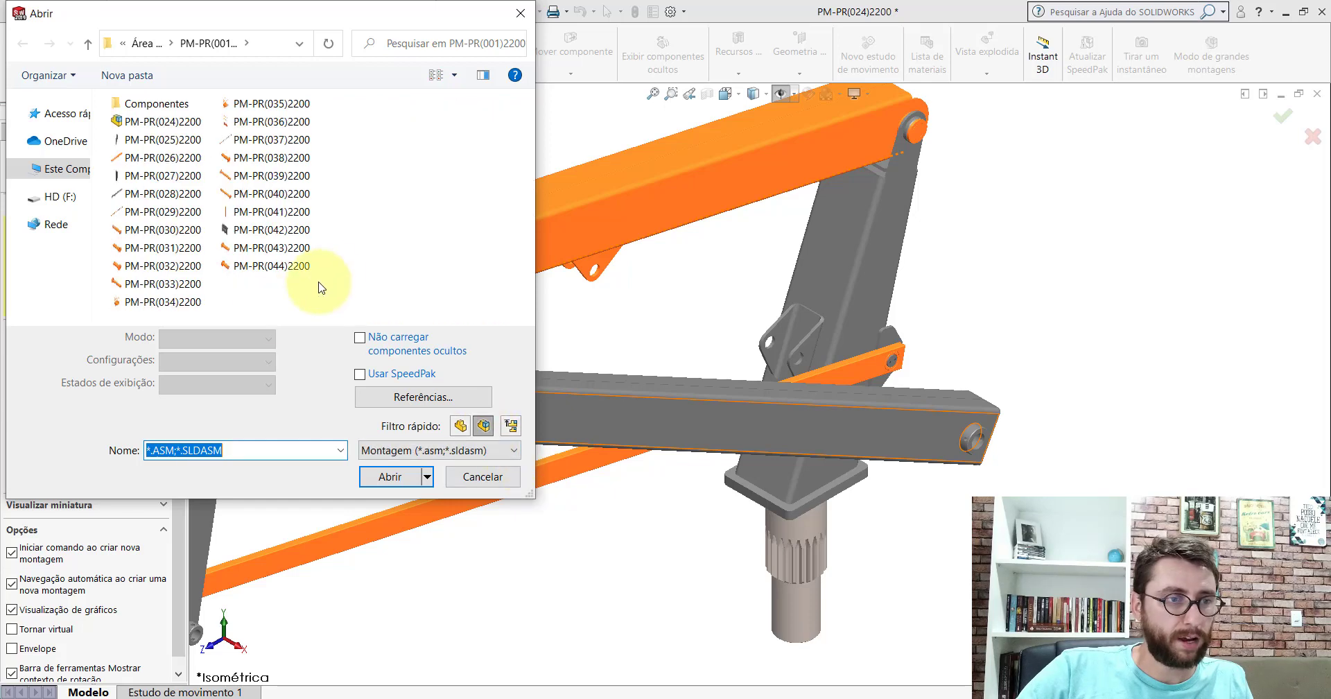
left_click(175, 248)
left_click(382, 477)
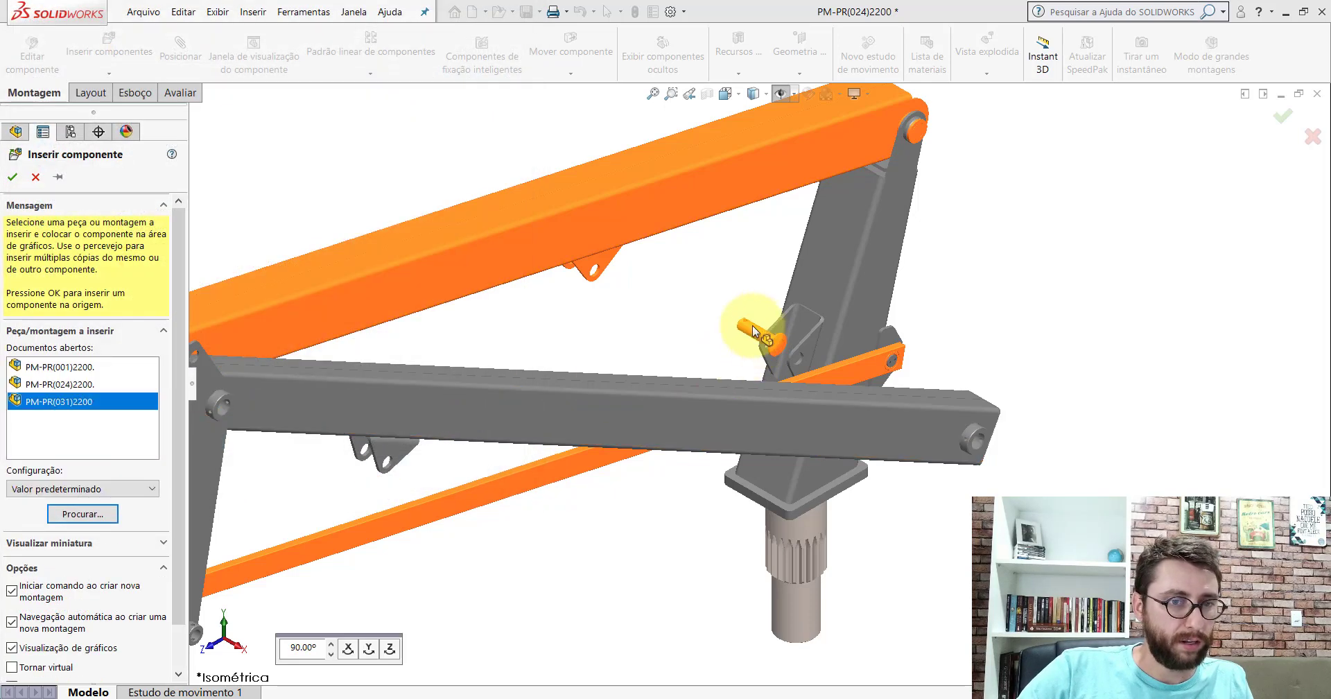
left_click(731, 307)
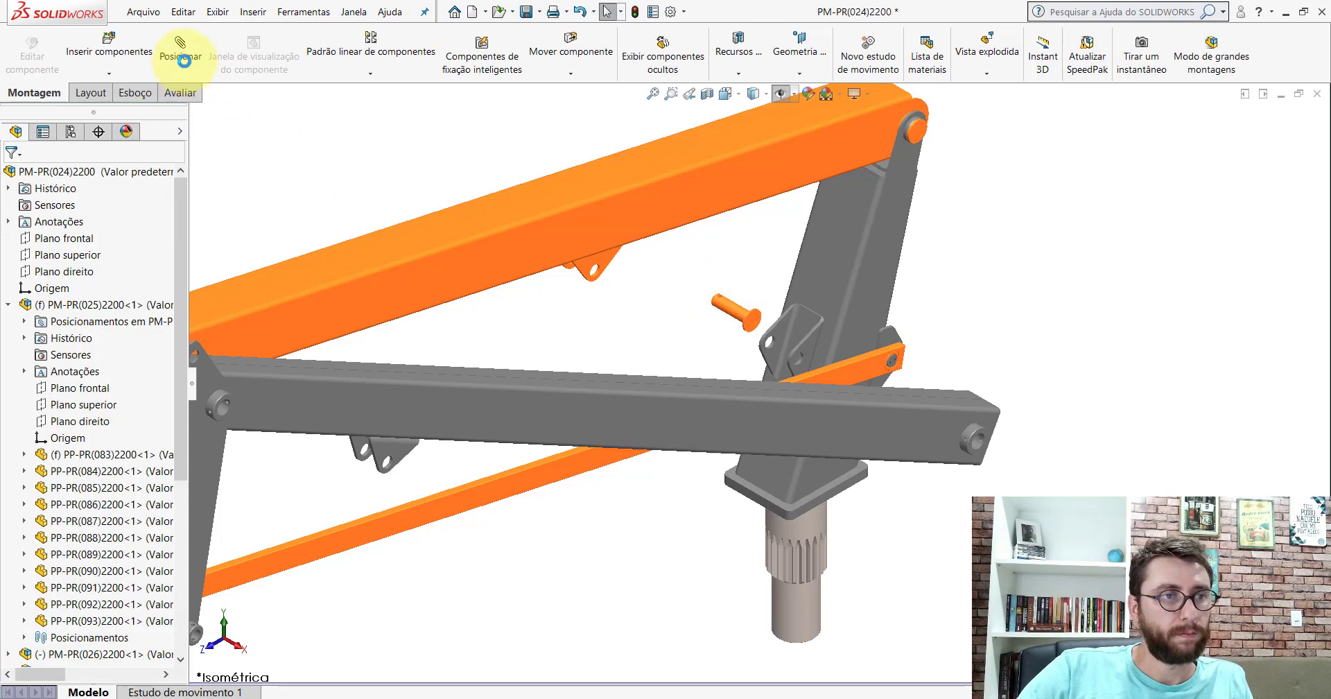
Mate the pin's cylindrical face concentric with the bracket hole.
left_click(182, 50)
scroll(794, 350, "down", 3)
scroll(795, 351, "down", 2)
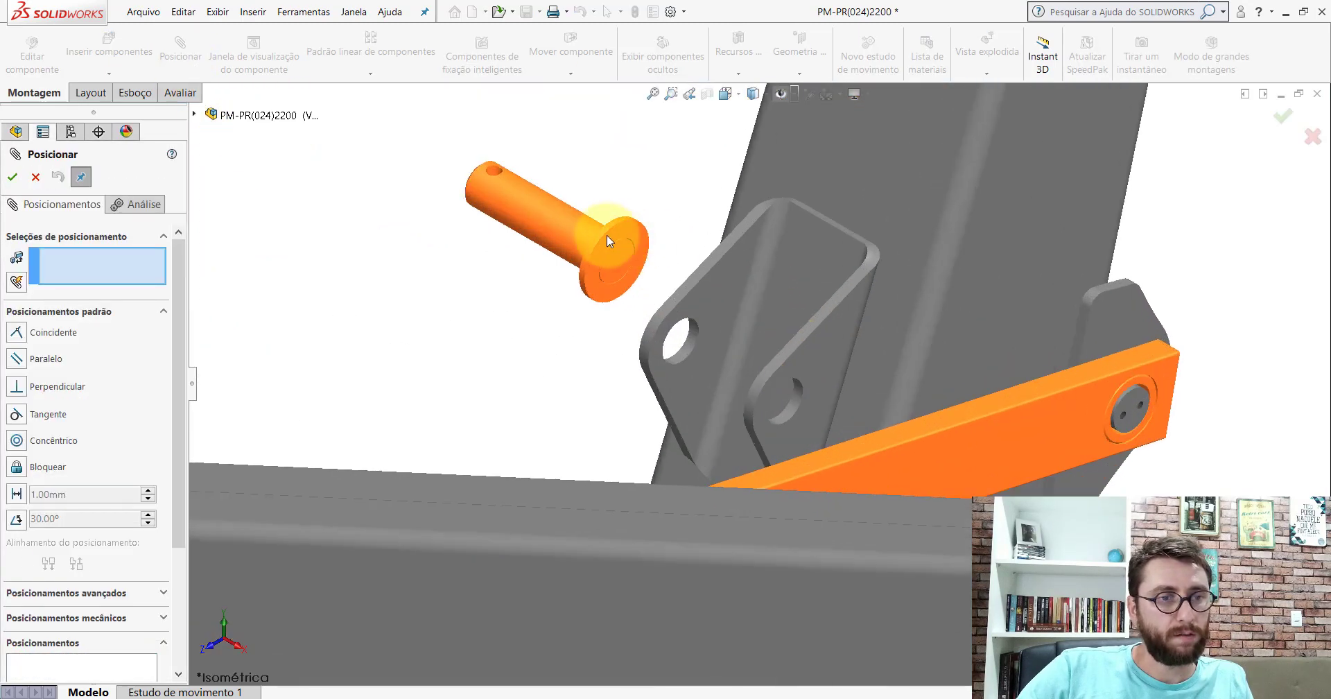
left_click(581, 226)
scroll(851, 434, "down", 3)
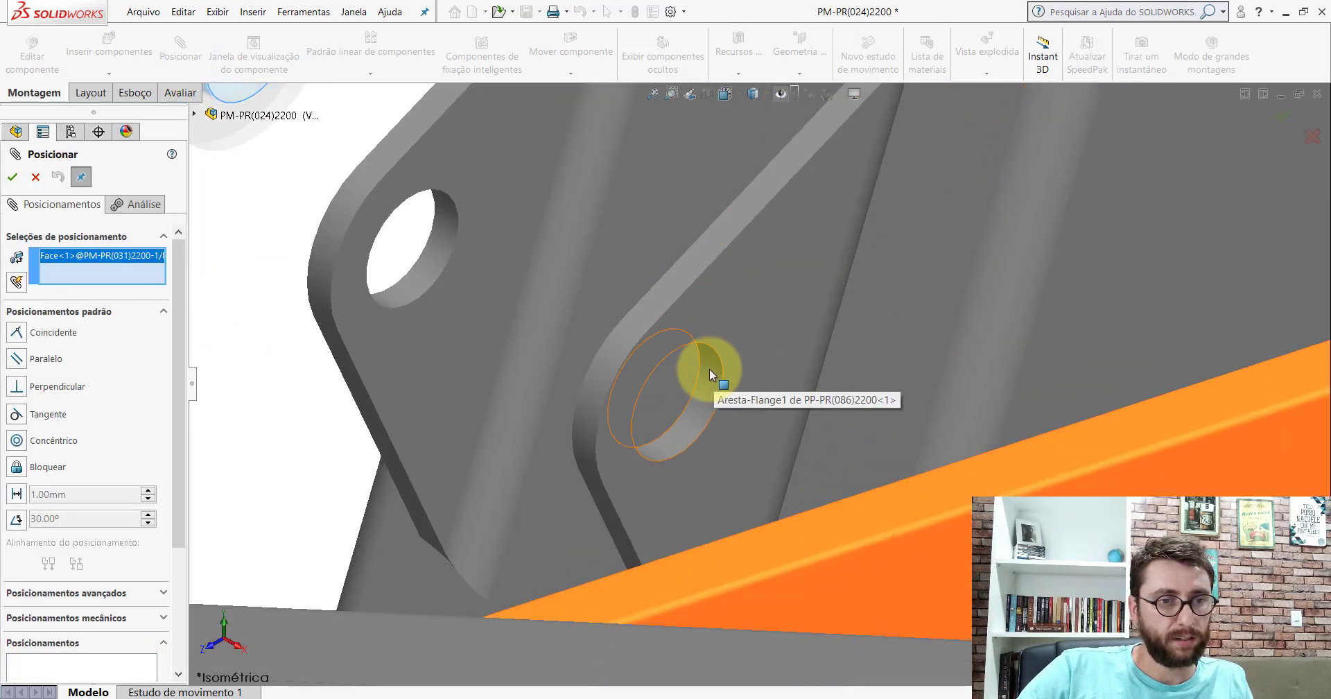
left_click(710, 369)
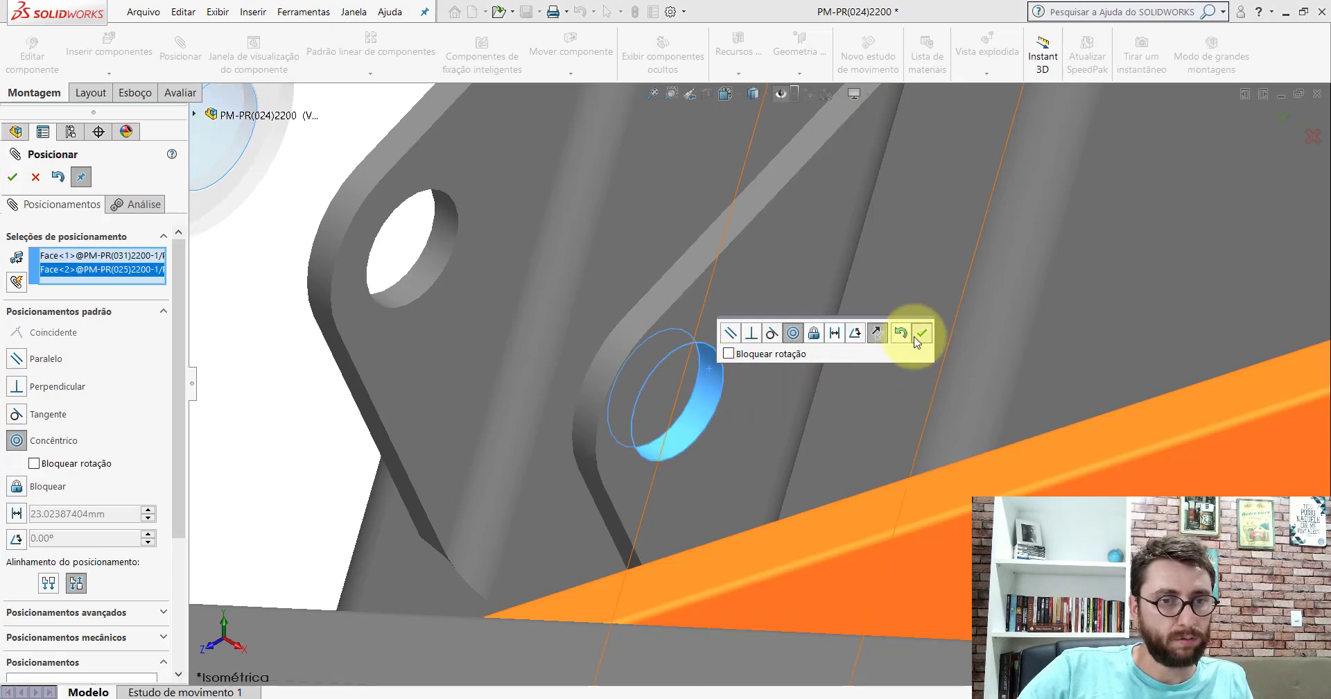
left_click(920, 334)
Mate the pin head's underside coincident with the bracket plate's outer face.
middle_click_drag(616, 316, 653, 351)
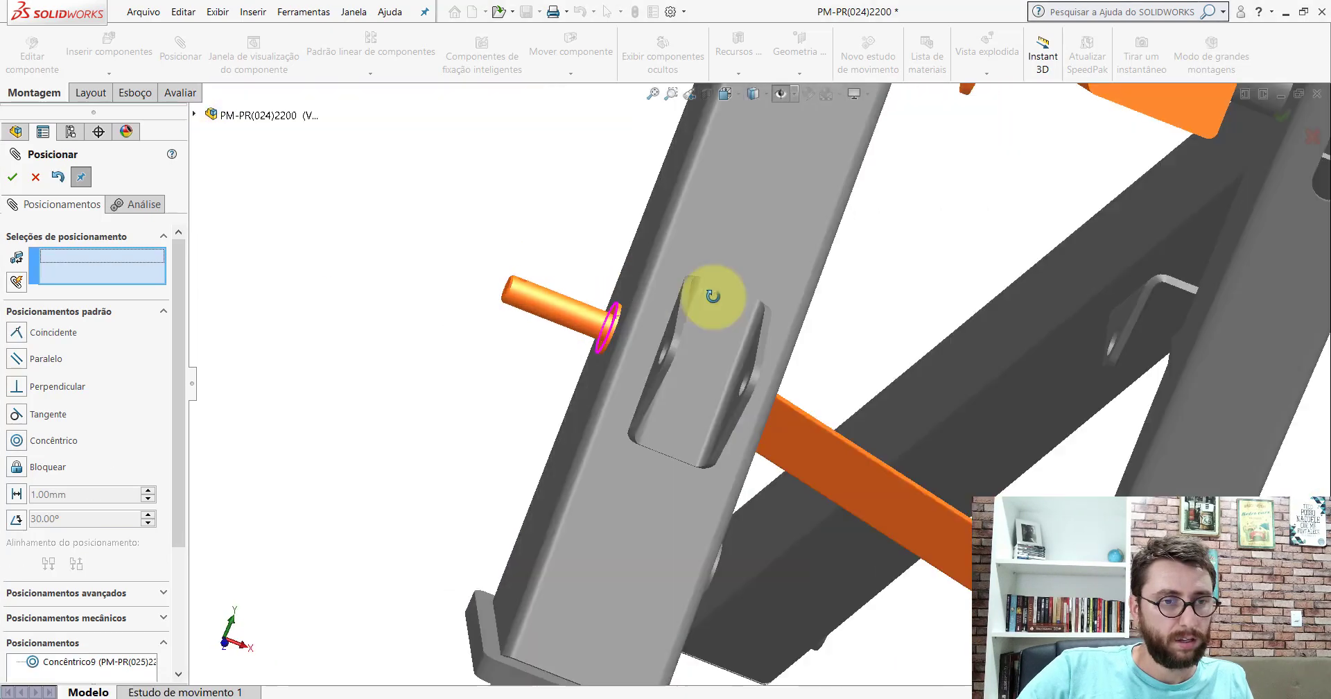
scroll(653, 351, "down", 3)
left_click(580, 252)
middle_click_drag(580, 252, 473, 233)
left_click(741, 320)
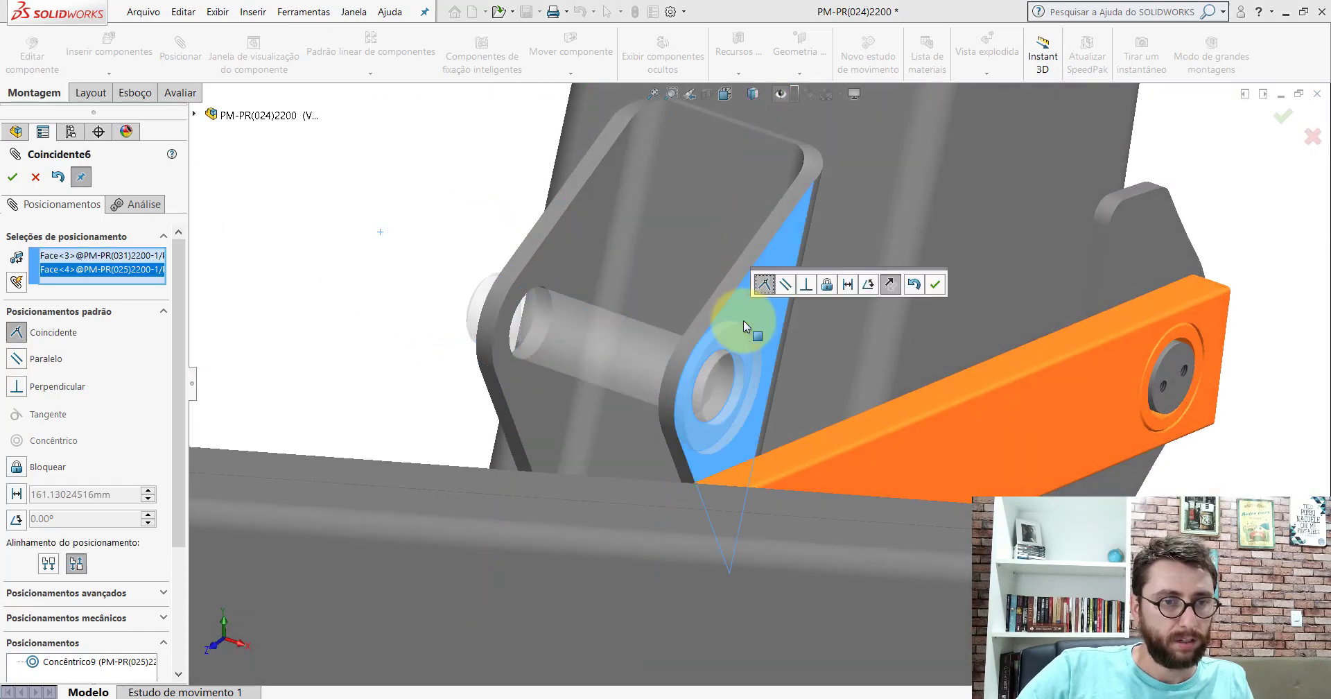
left_click(935, 286)
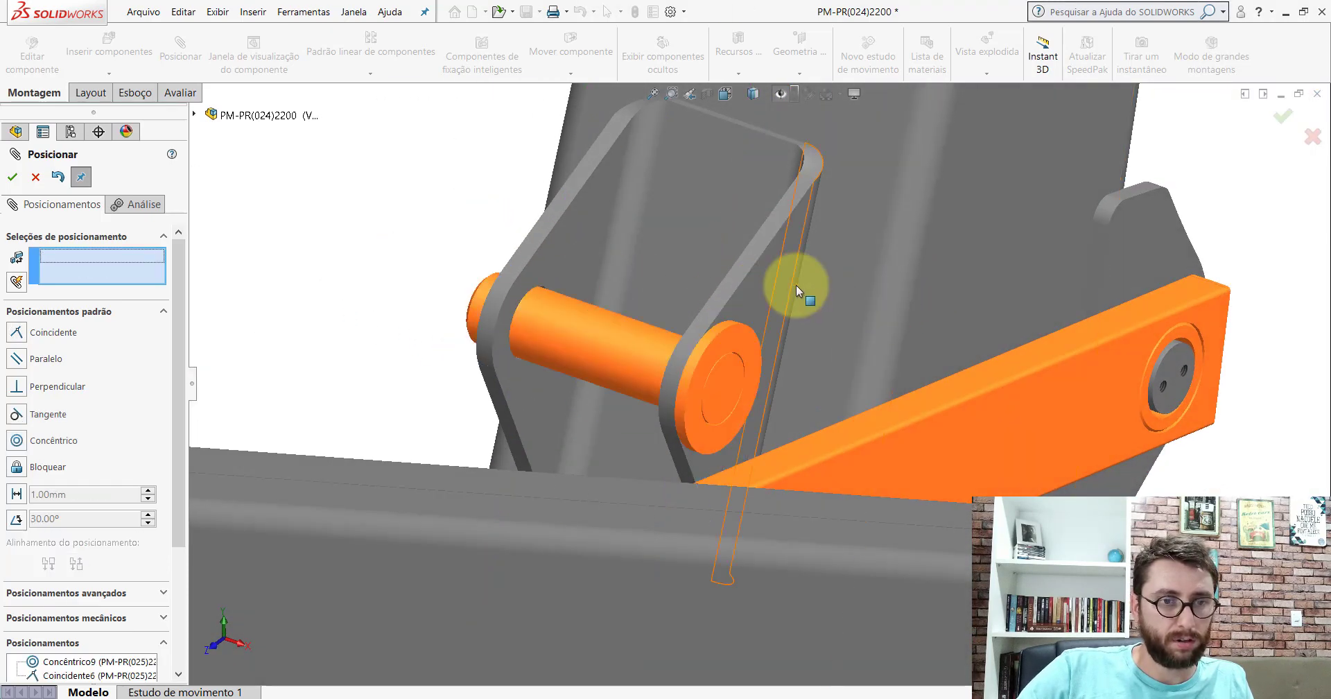
Make the pin's front plane parallel to the bracket's top plane.
scroll(796, 285, "up", 3)
left_click(785, 93)
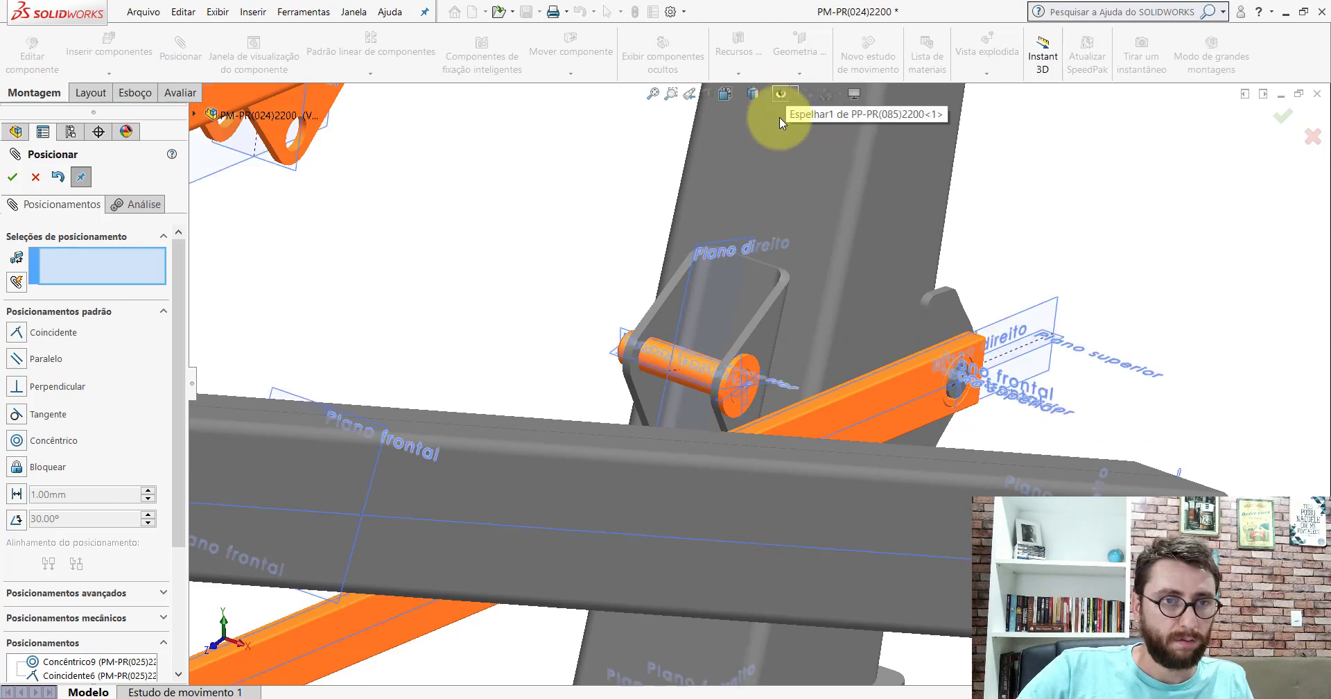
scroll(693, 361, "down", 5)
middle_click_drag(707, 335, 823, 297)
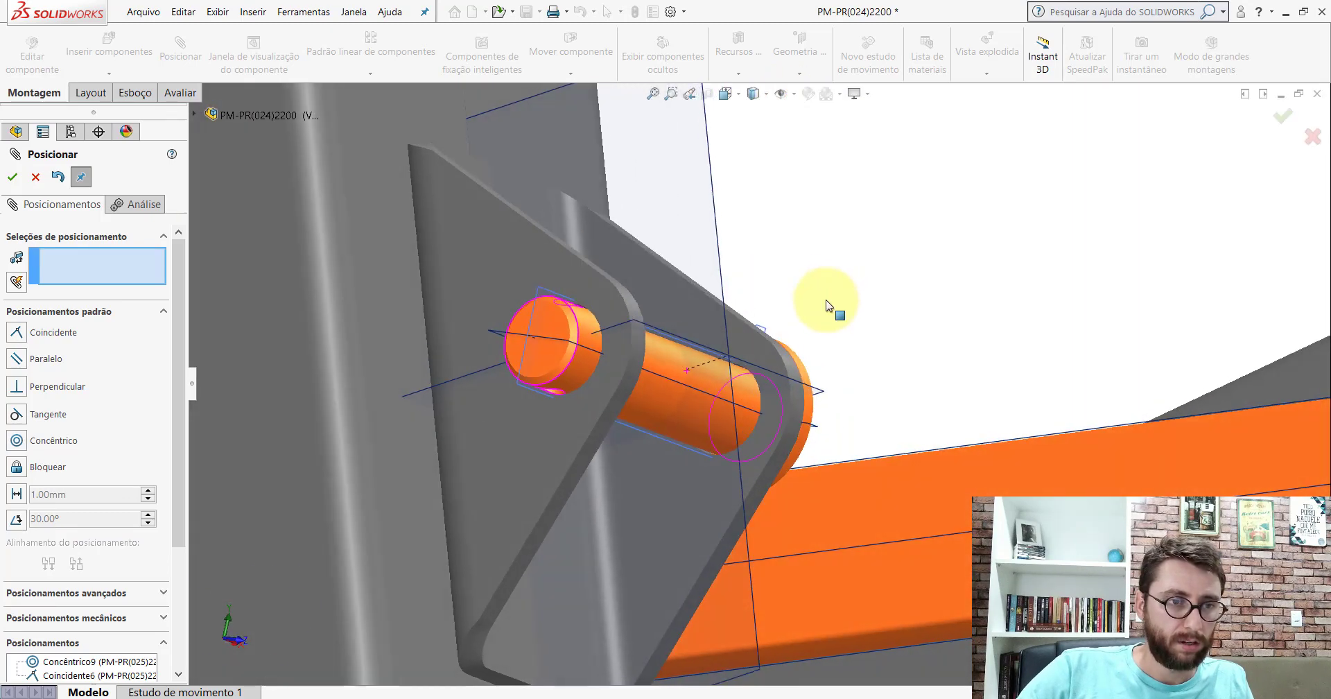
left_click(533, 310)
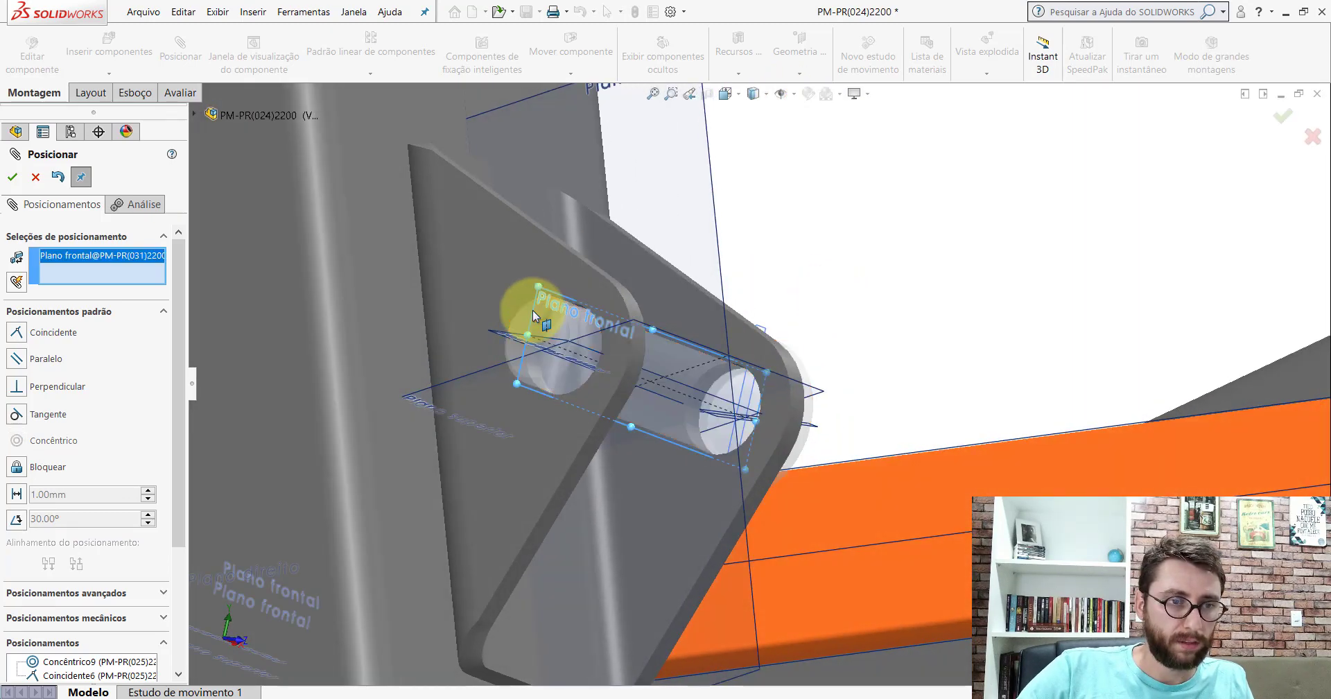
left_click(486, 366)
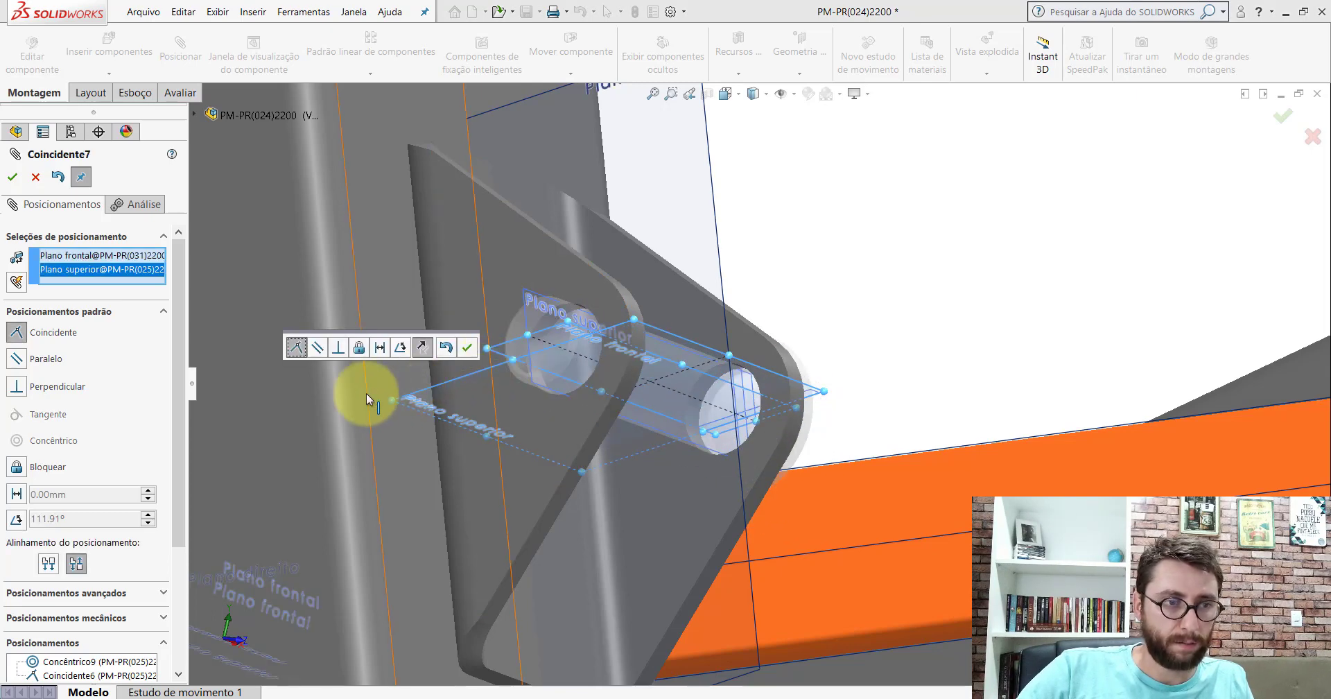
left_click(317, 347)
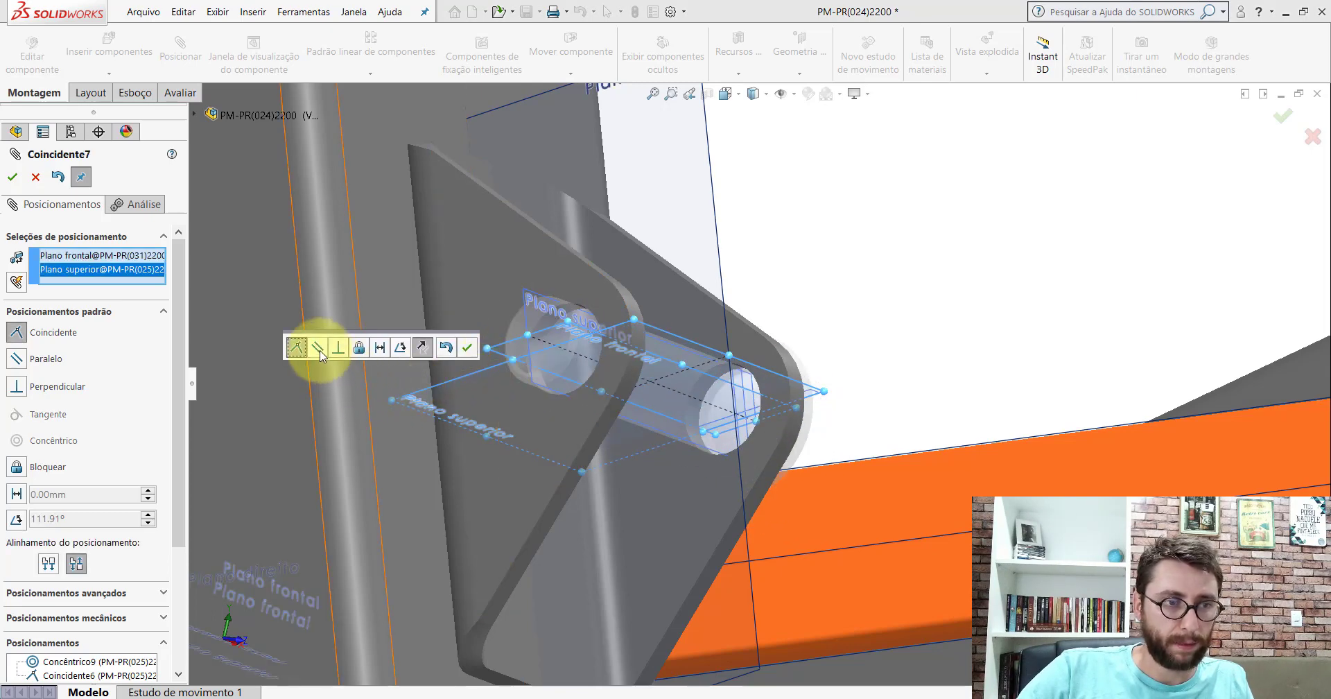
left_click(466, 346)
key("Escape")
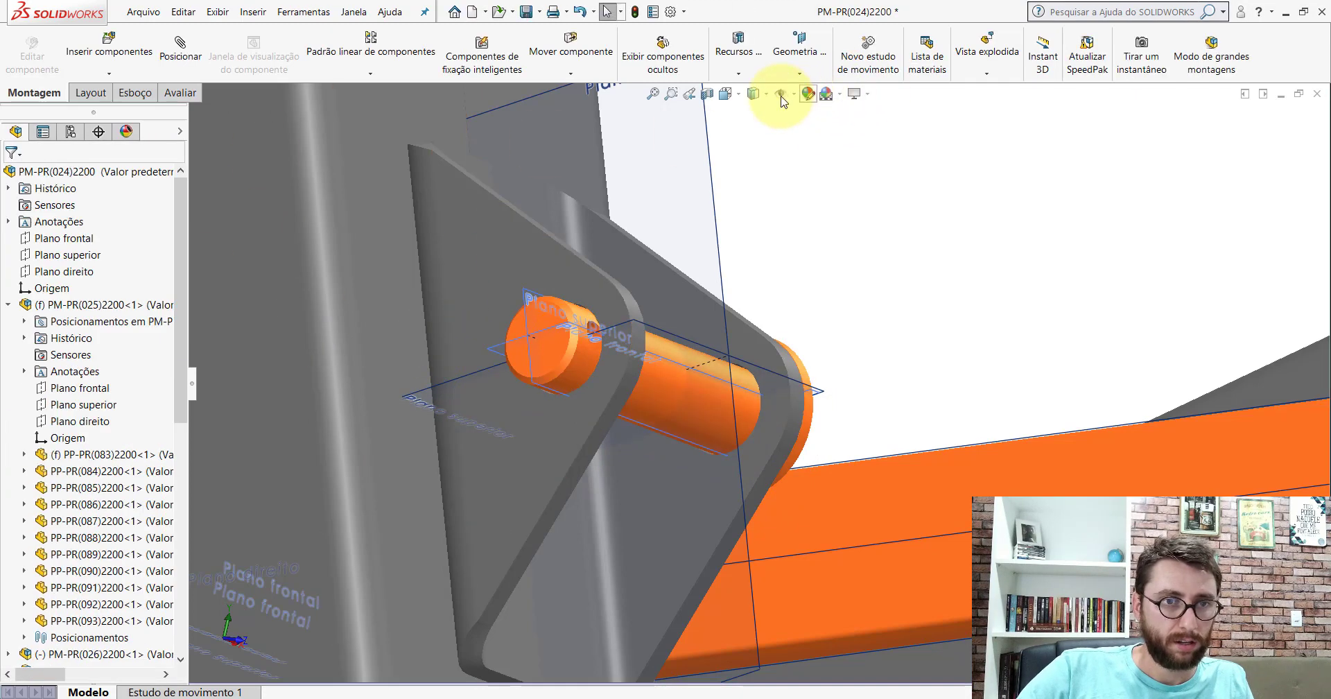
Hide temporary planes, inspect the seated pin, and swing a crossing bar to test motion.
left_click(782, 93)
scroll(605, 340, "down", 3)
scroll(604, 340, "up", 2)
middle_click_drag(543, 318, 882, 422)
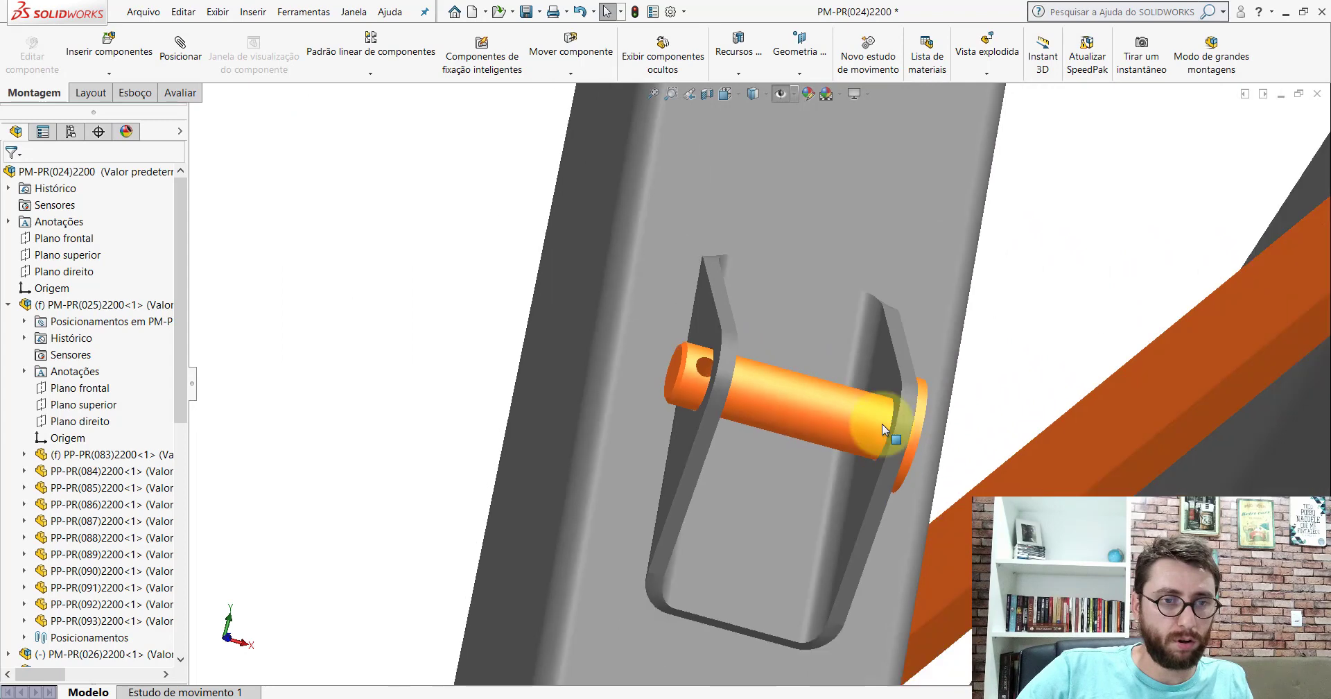
scroll(818, 402, "up", 2)
mouse_move(743, 386)
middle_mouse_down()
mouse_move(689, 332)
mouse_move(827, 332)
mouse_move(870, 360)
middle_mouse_up()
scroll(832, 371, "up", 5)
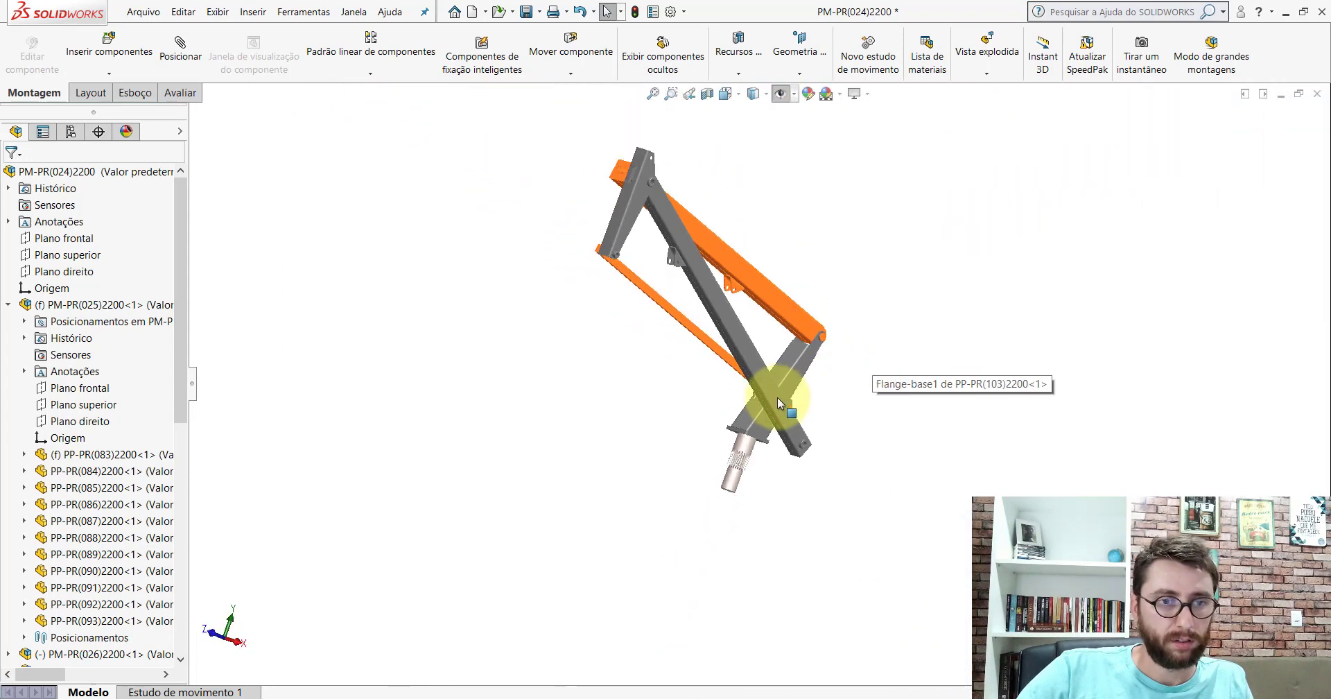
mouse_move(776, 397)
left_mouse_down()
mouse_move(853, 298)
mouse_move(859, 264)
mouse_move(653, 276)
mouse_move(491, 342)
mouse_move(407, 238)
mouse_move(444, 231)
mouse_move(617, 476)
mouse_move(841, 378)
mouse_move(797, 224)
mouse_move(778, 242)
left_mouse_up()
From the right view, swing the boom down to horizontal.
left_click(724, 97)
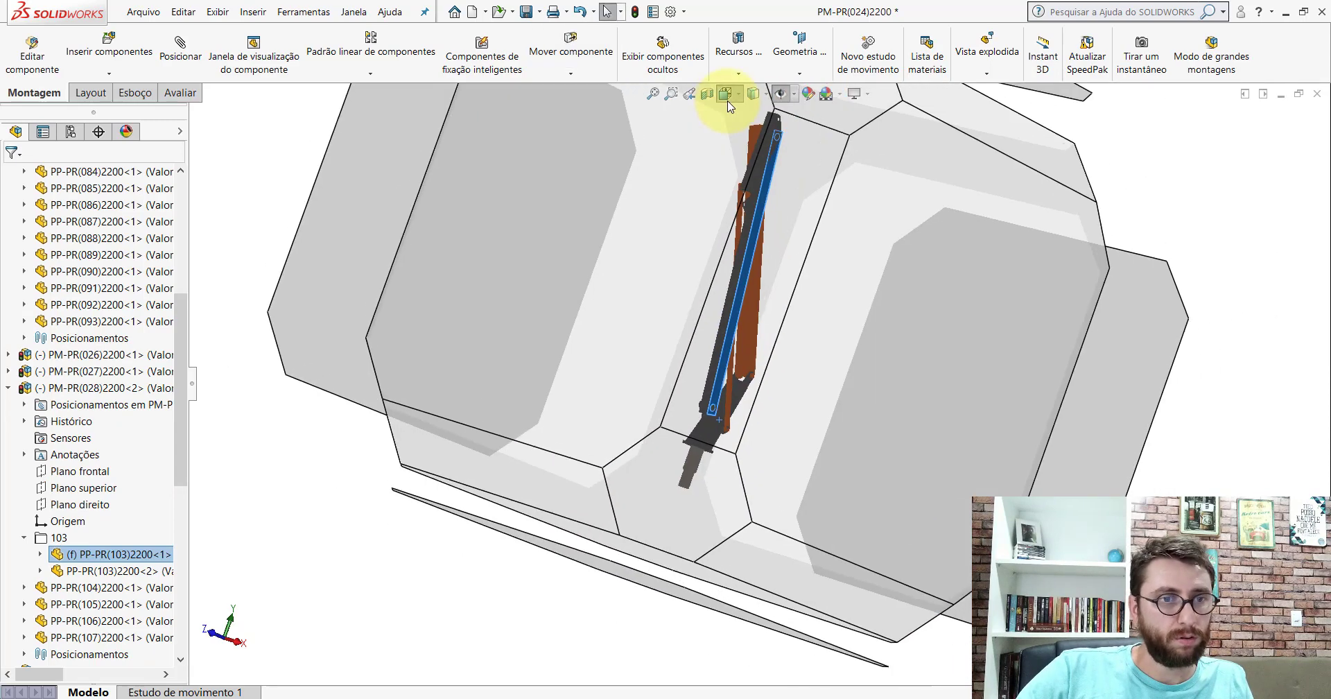
left_click(662, 480)
left_click(908, 326)
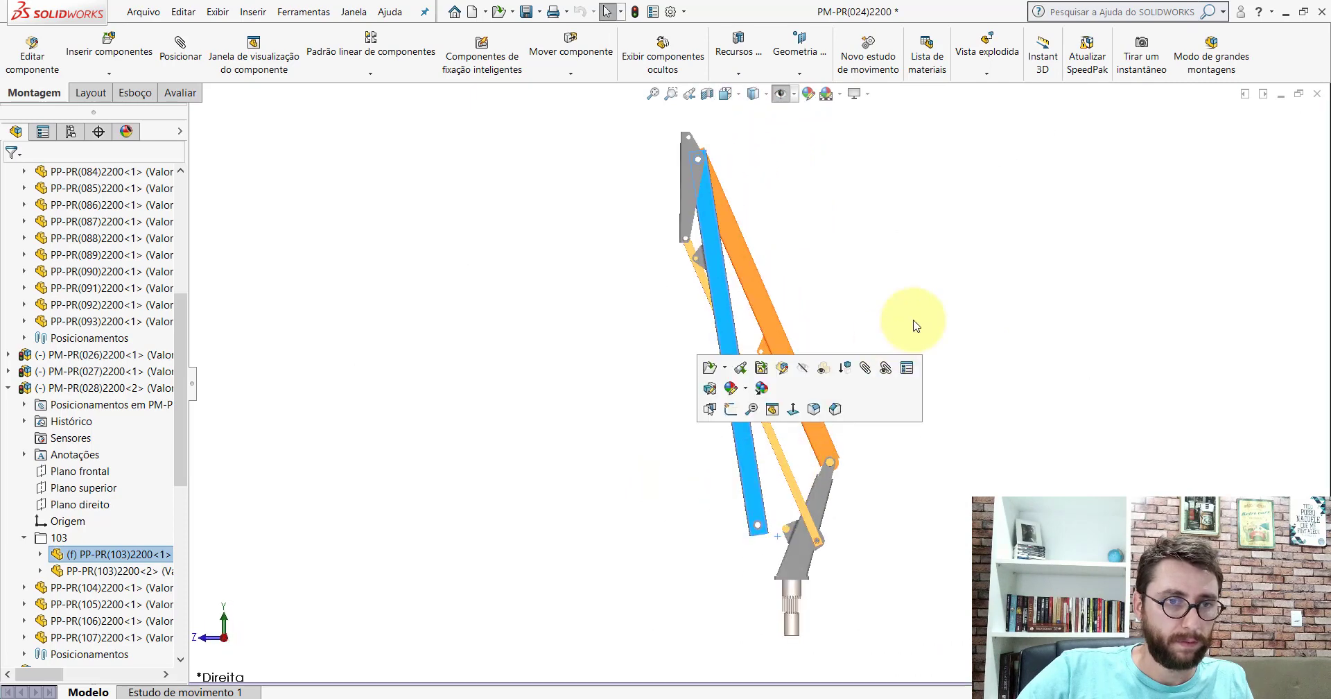
mouse_move(834, 371)
left_mouse_down()
mouse_move(767, 306)
mouse_move(452, 445)
mouse_move(357, 551)
mouse_move(268, 490)
mouse_move(236, 422)
left_mouse_up()
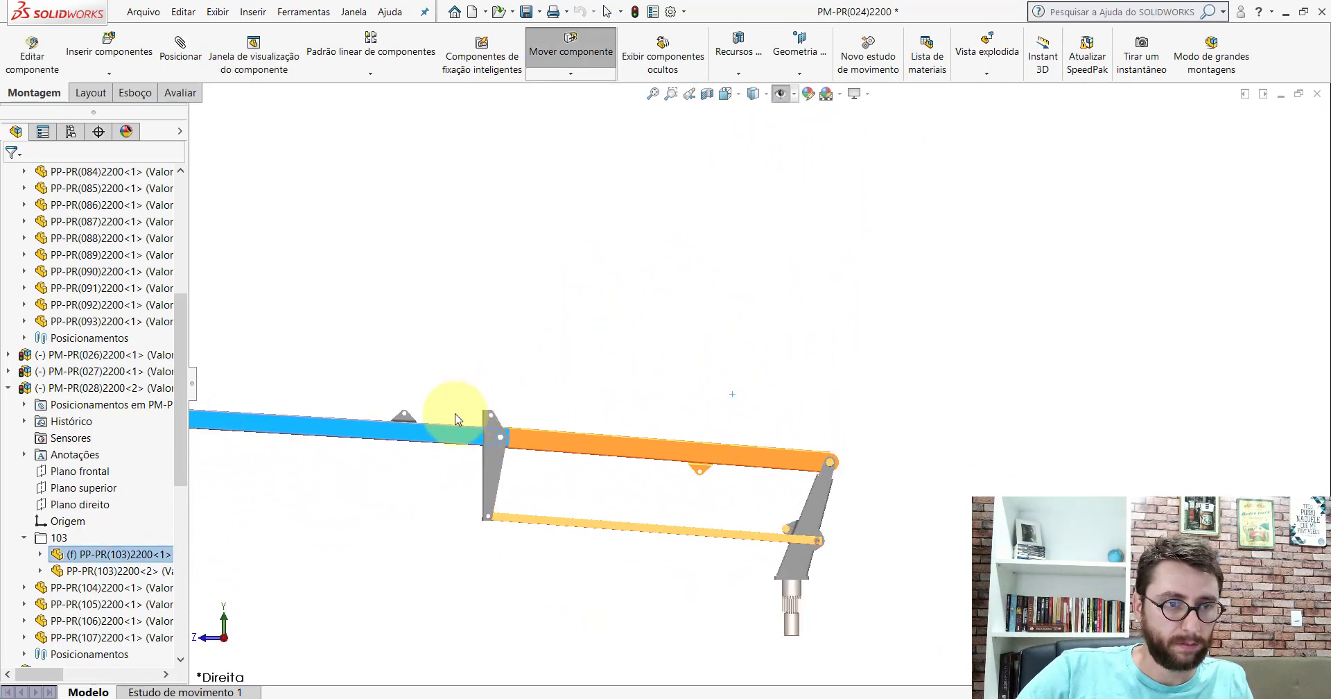
left_click(555, 323)
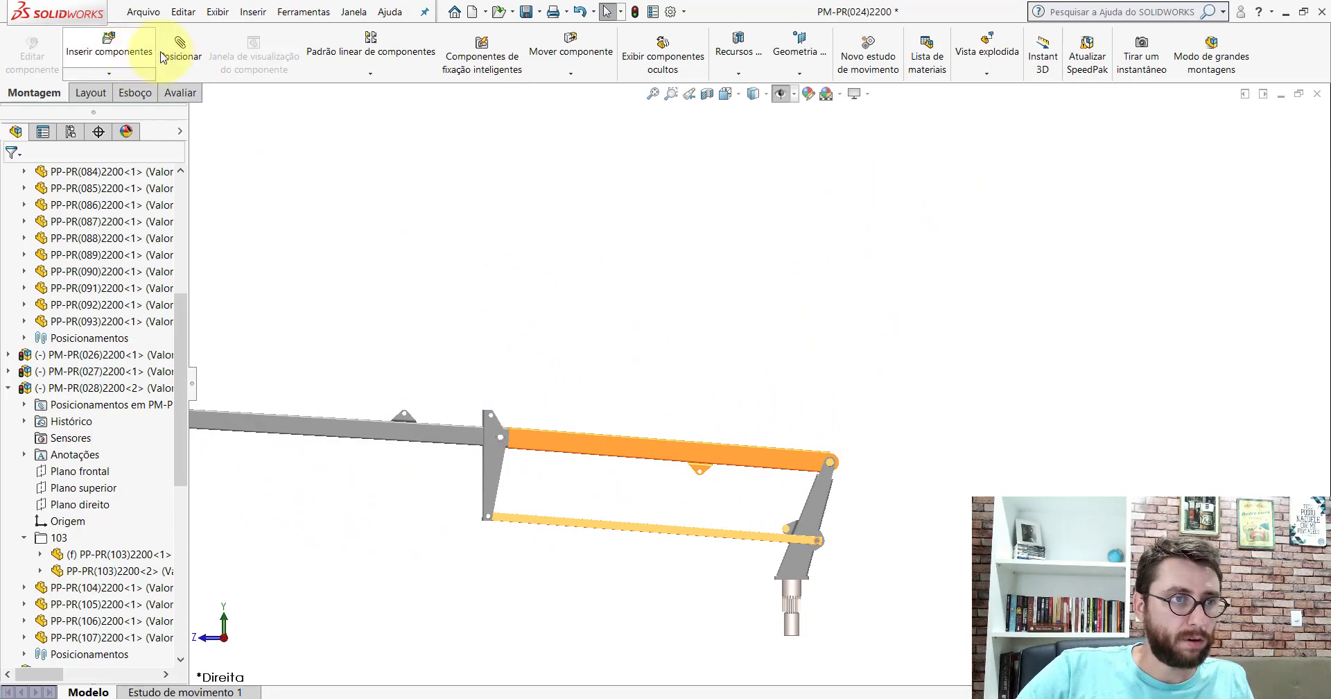
Mate the orange arm face parallel to the post's base plate face.
mouse_move(564, 425)
middle_mouse_down()
mouse_move(606, 500)
mouse_move(631, 420)
middle_mouse_up()
scroll(627, 416, "down", 5)
left_click(591, 378)
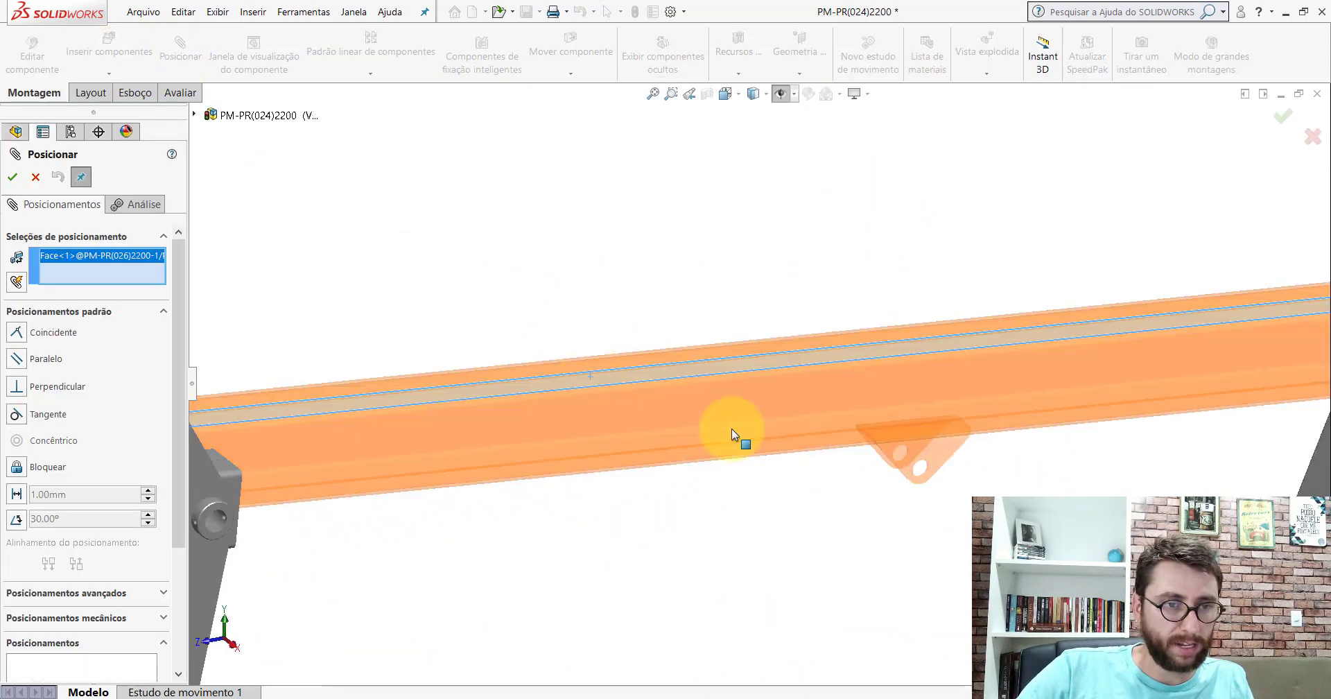
scroll(730, 428, "up", 5)
scroll(901, 565, "down", 5)
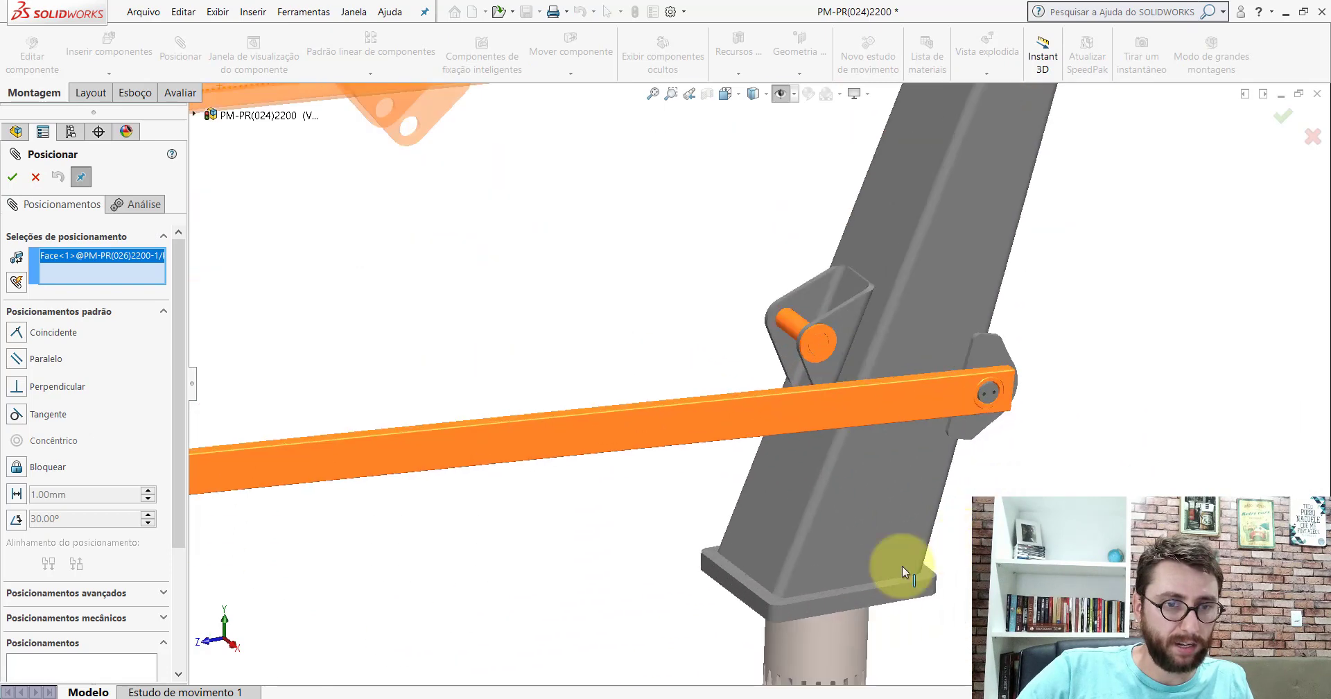
left_click(760, 590)
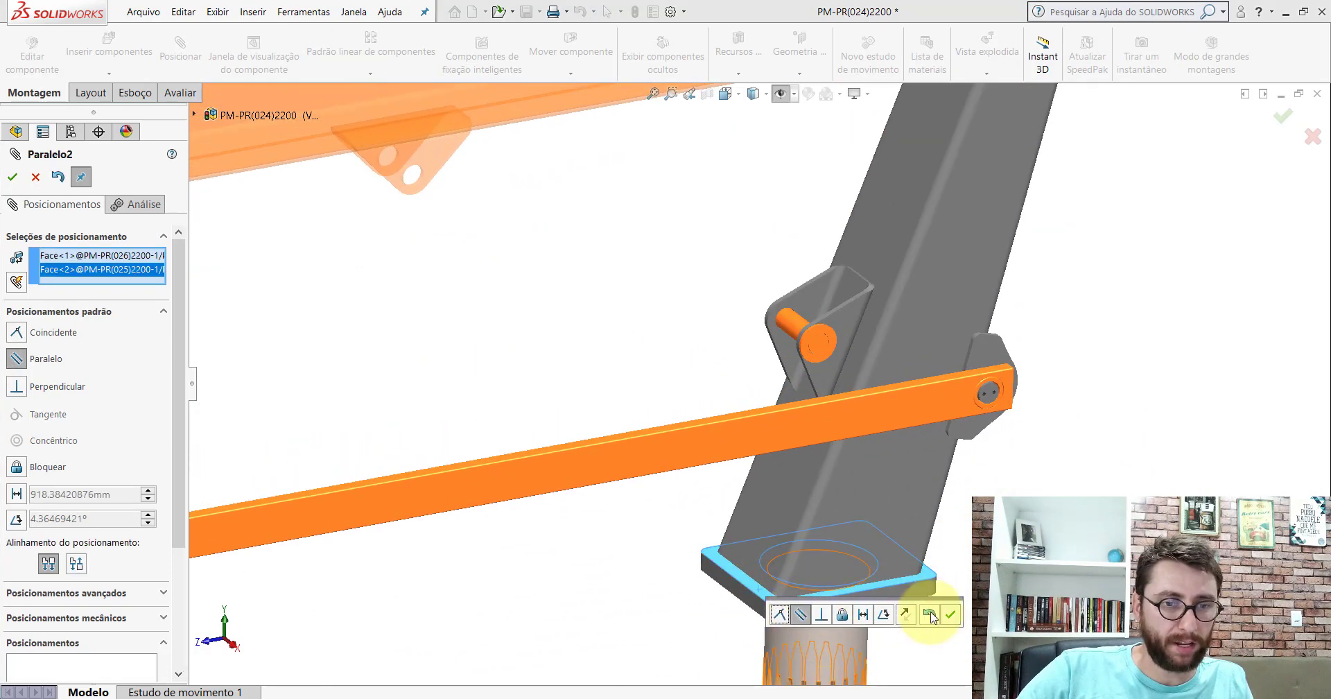
left_click(951, 614)
left_click(35, 179)
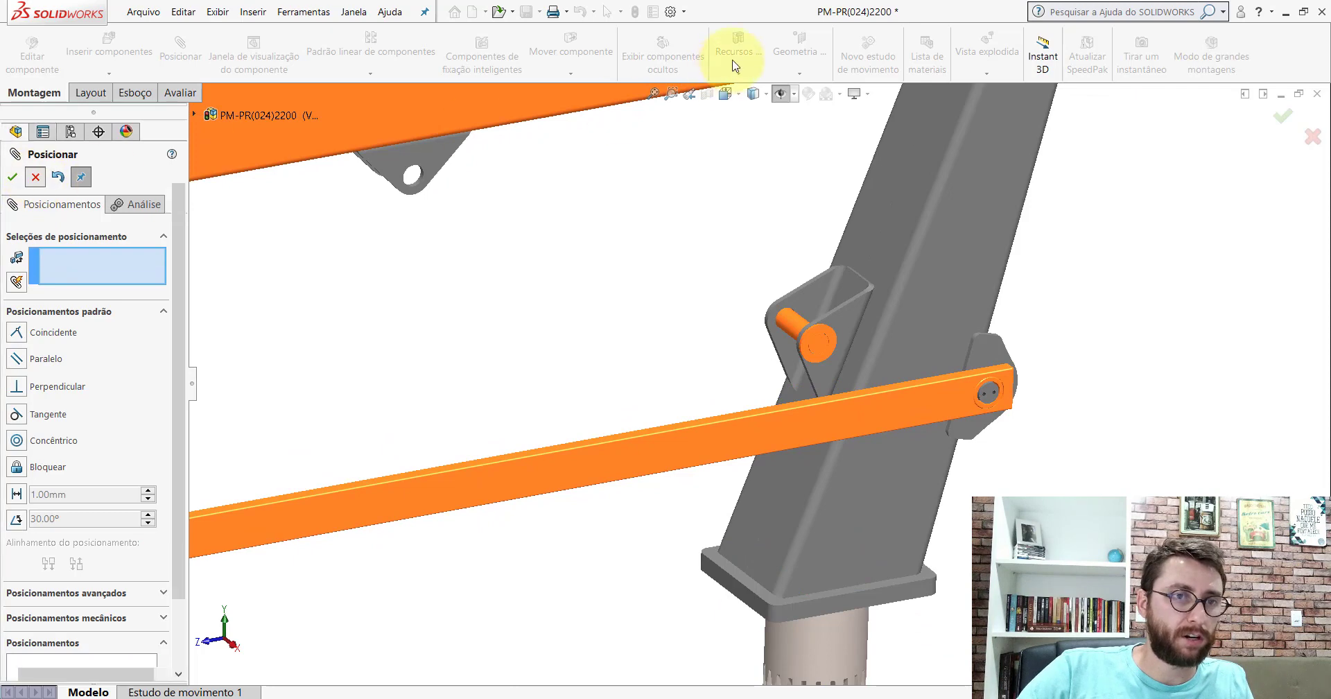
key("space")
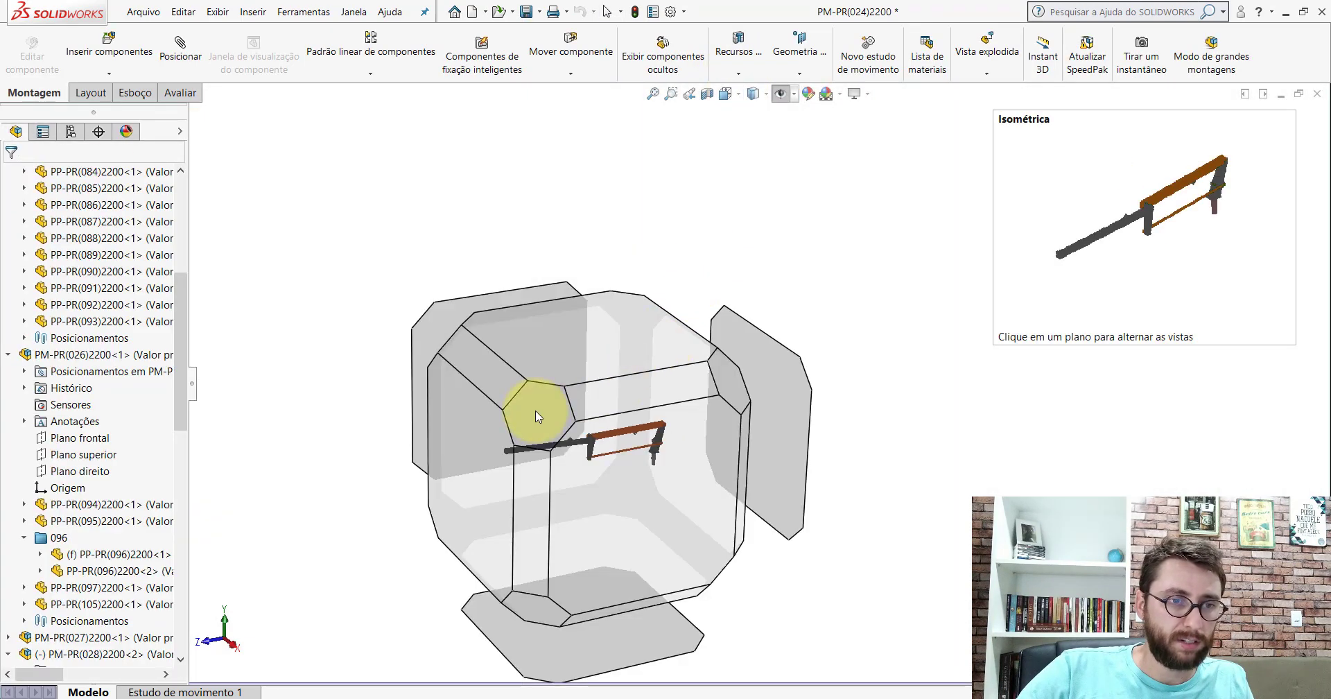
In isometric view, swing the lower grey beam to a slightly raised angle.
left_click(541, 415)
left_click_drag(648, 414, 983, 293)
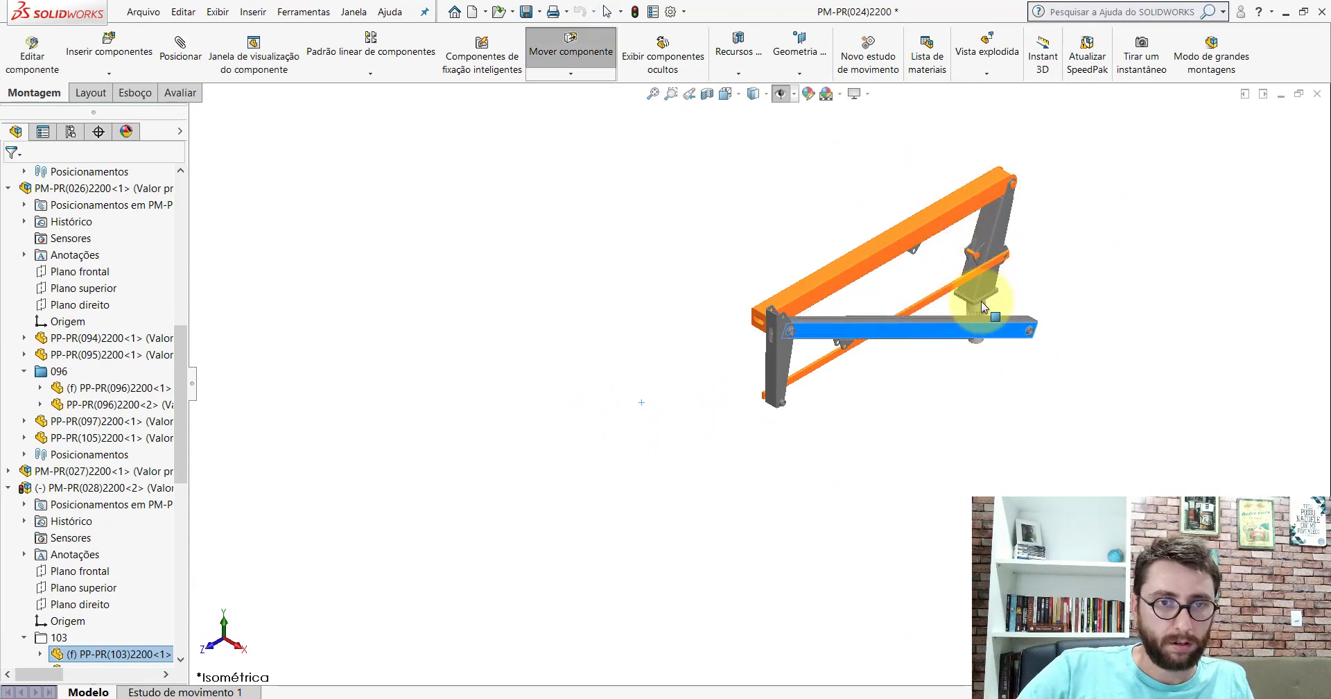
left_click_drag(983, 293, 989, 291)
left_click(953, 435)
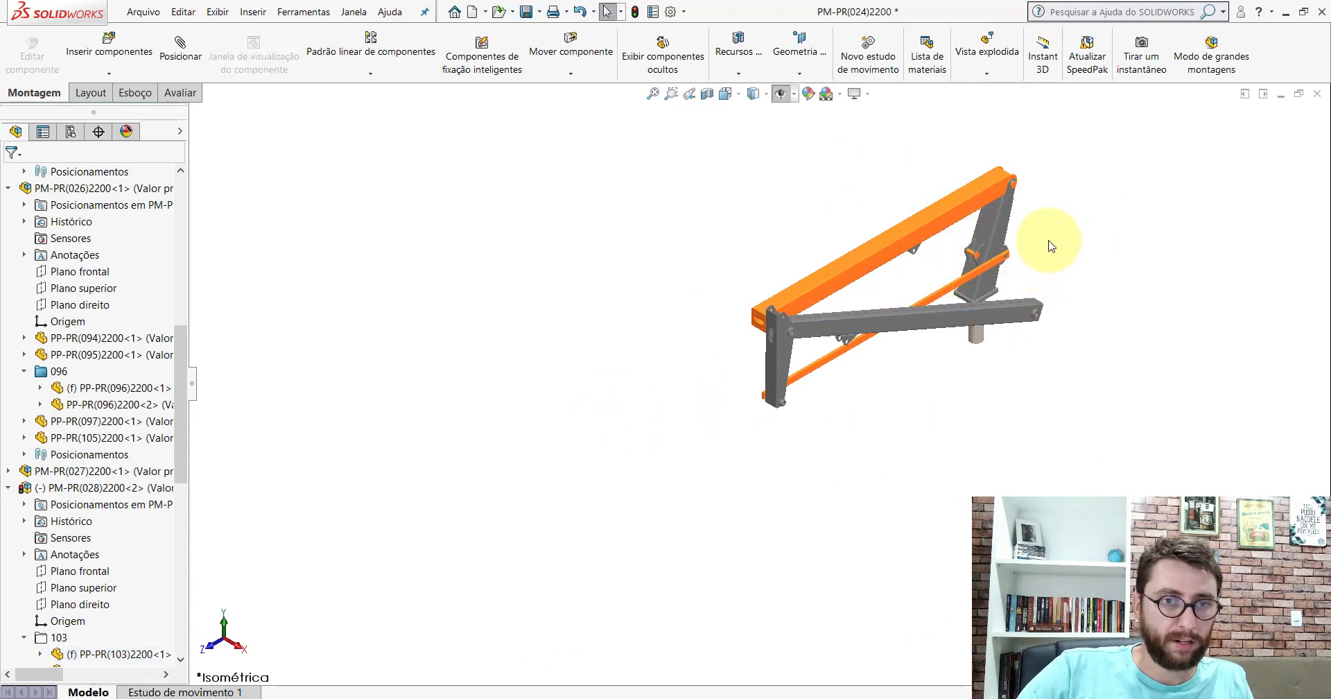
key("f")
Collapse the PM-PR(024)2200 component tree and identify the lower grey beam component.
left_click_drag(186, 358, 198, 194)
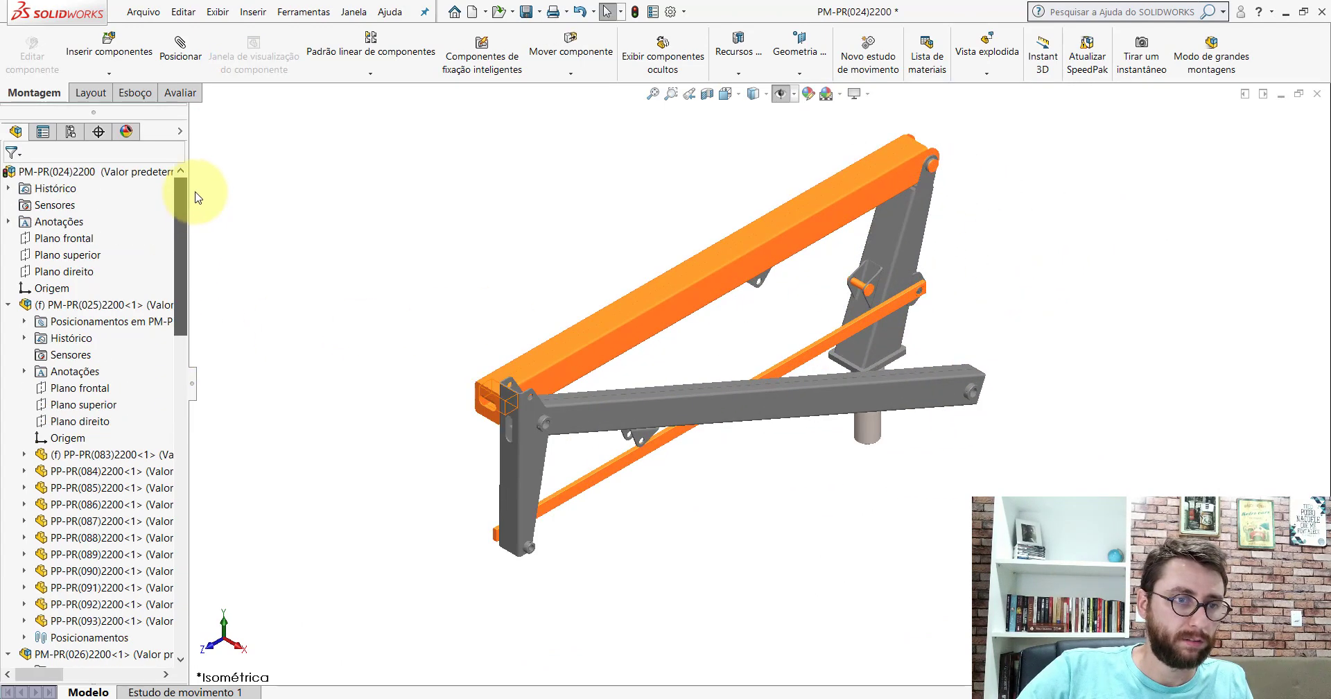
right_click(105, 173)
left_click(165, 553)
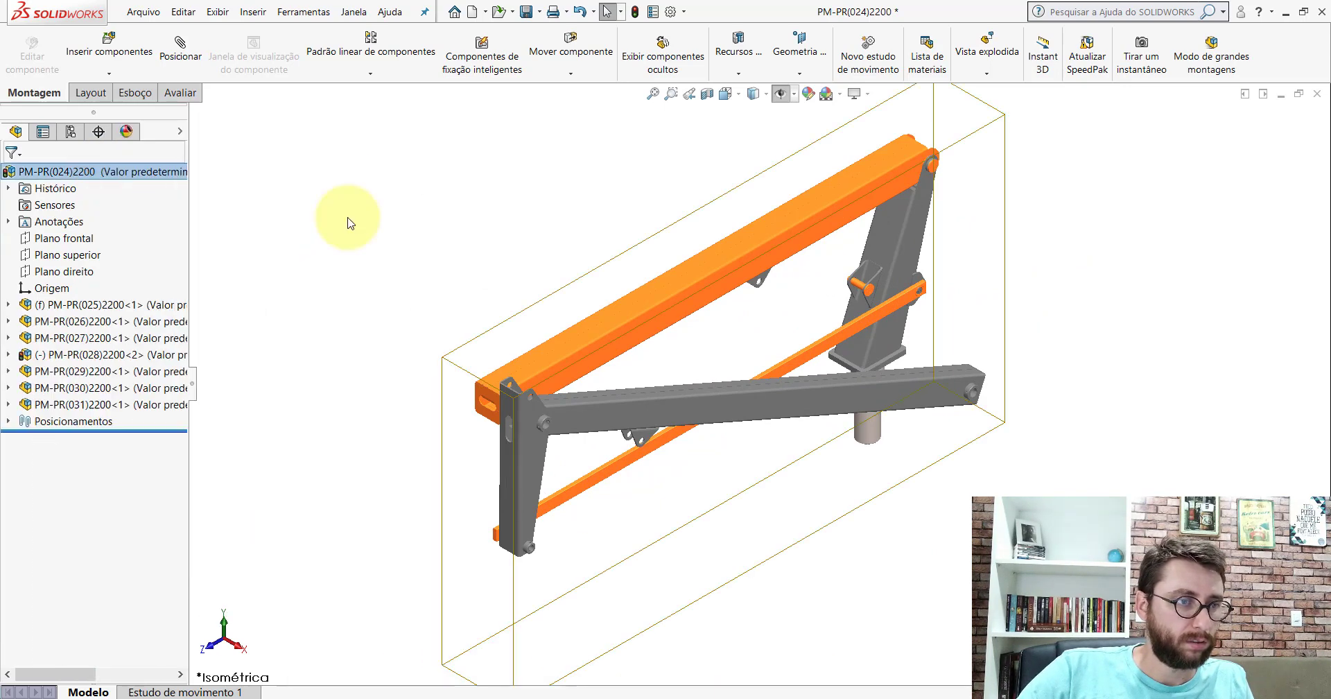
left_click(350, 223)
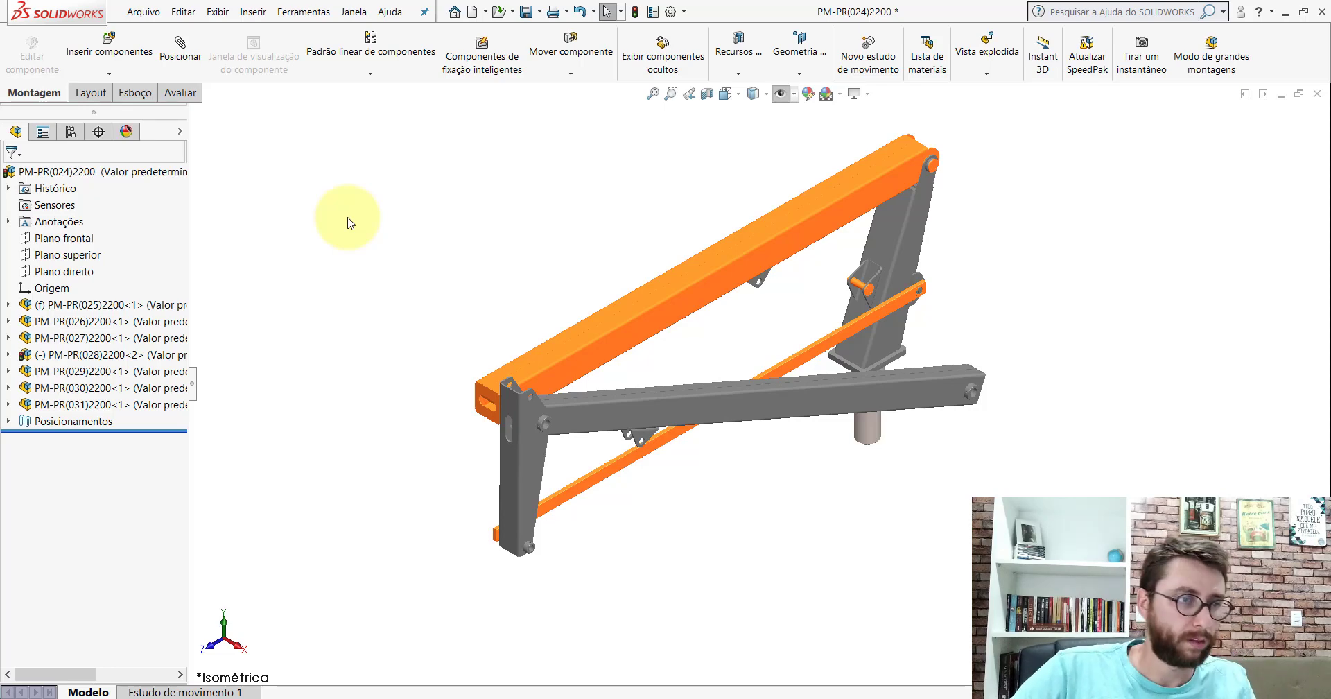
left_click(117, 354)
left_click(446, 229)
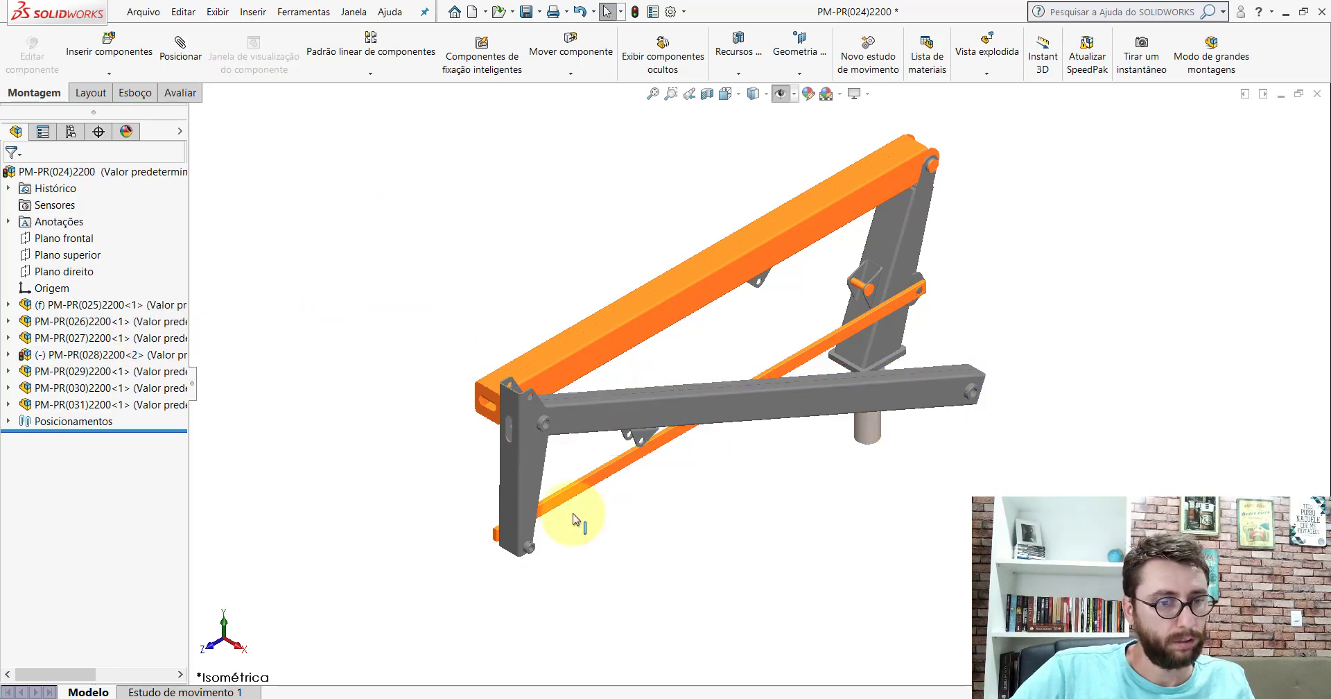
In the reference lift, expand folder 032 and inspect the first PM-PR(032)2200 pin.
left_click(763, 648)
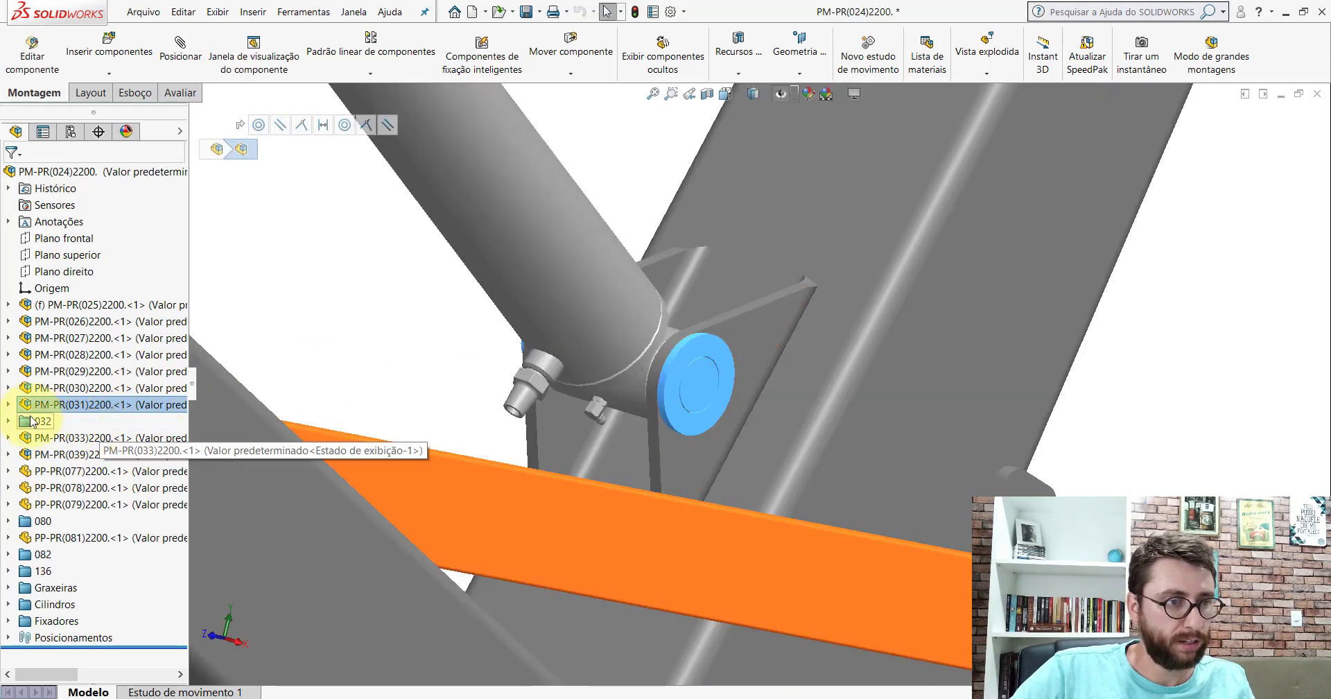
left_click(8, 421)
left_click(76, 437)
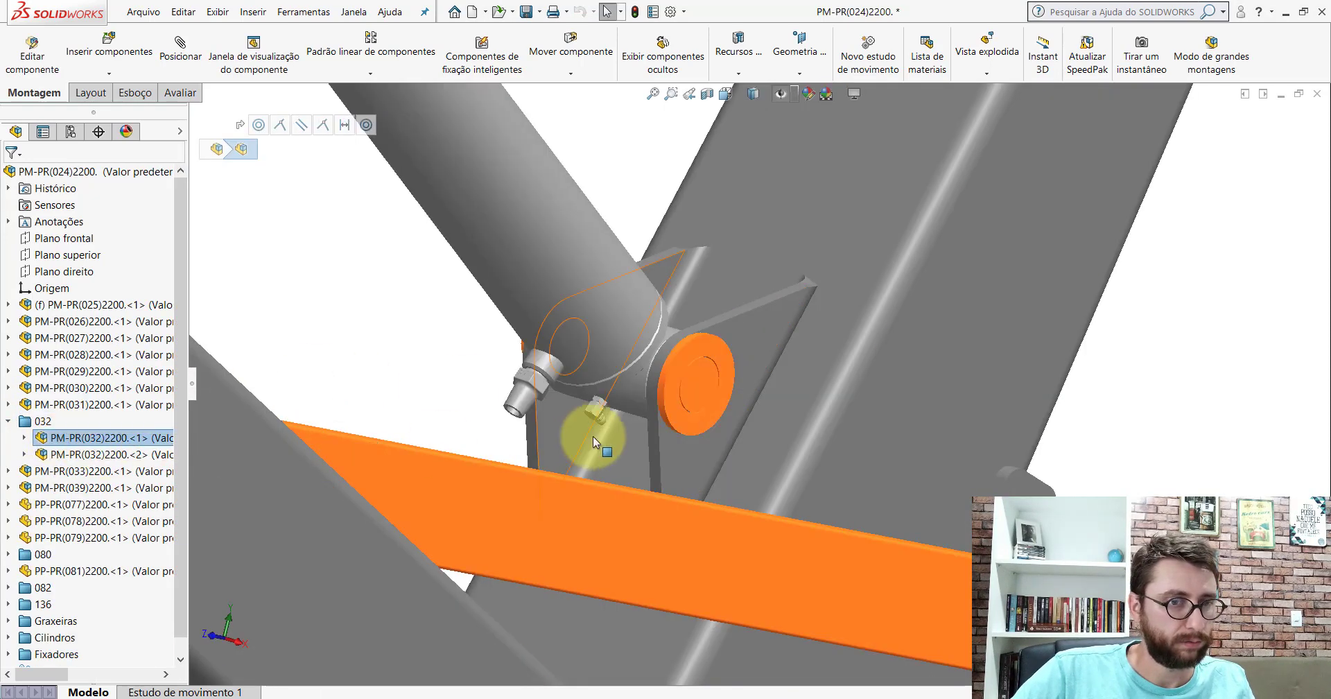
scroll(597, 438, "up", 5)
scroll(660, 238, "up", 3)
scroll(633, 253, "up", 3)
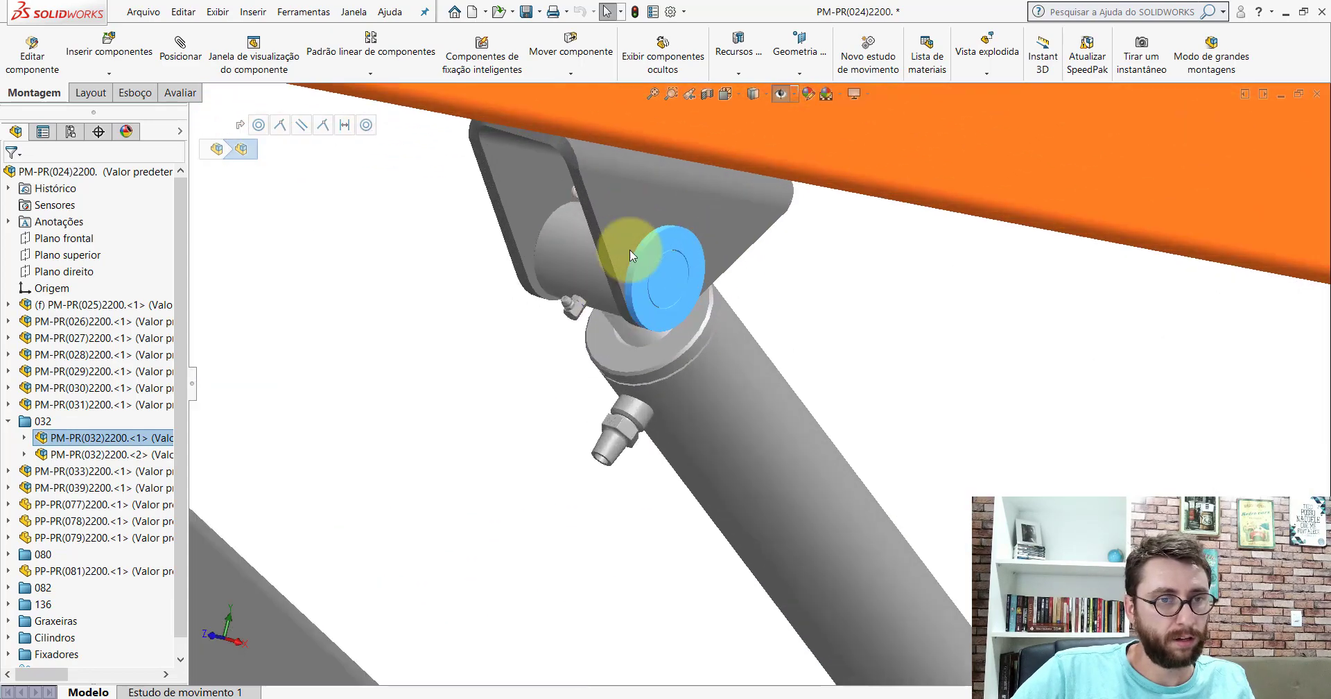
mouse_move(633, 252)
middle_mouse_down()
mouse_move(689, 197)
mouse_move(704, 276)
middle_mouse_up()
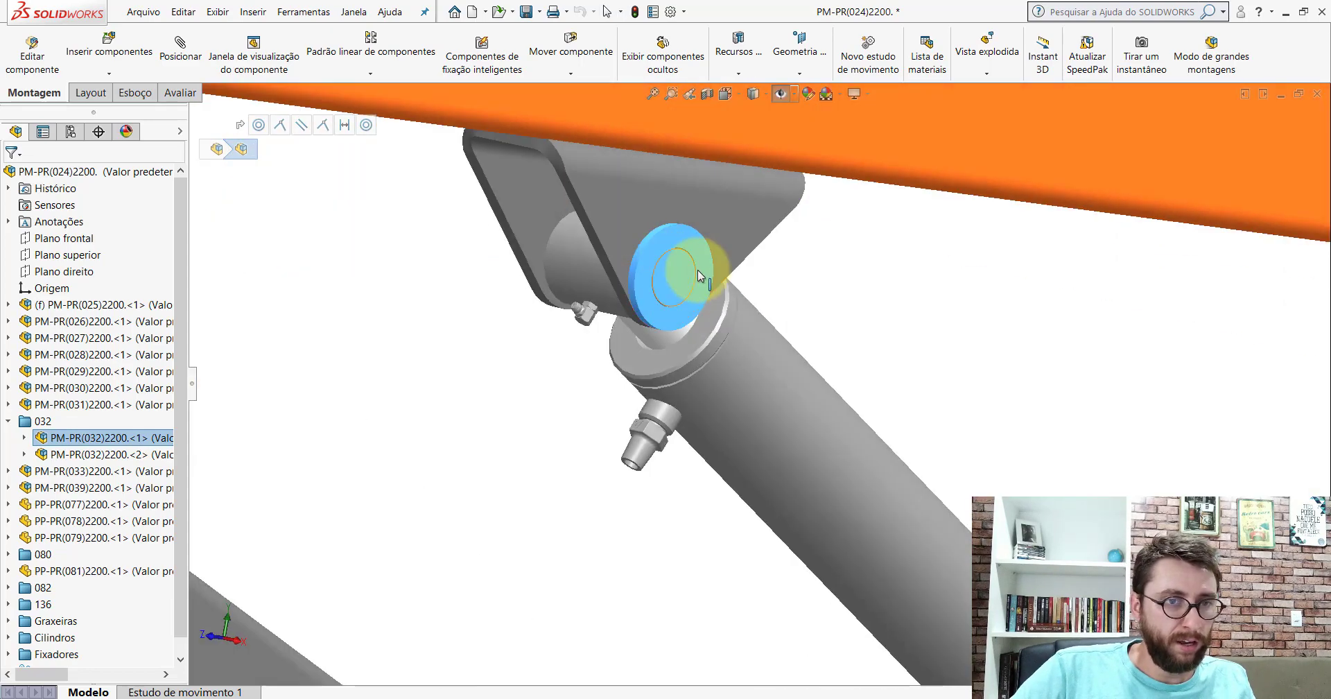
scroll(707, 309, "down", 3)
scroll(707, 310, "down", 3)
scroll(648, 441, "down", 3)
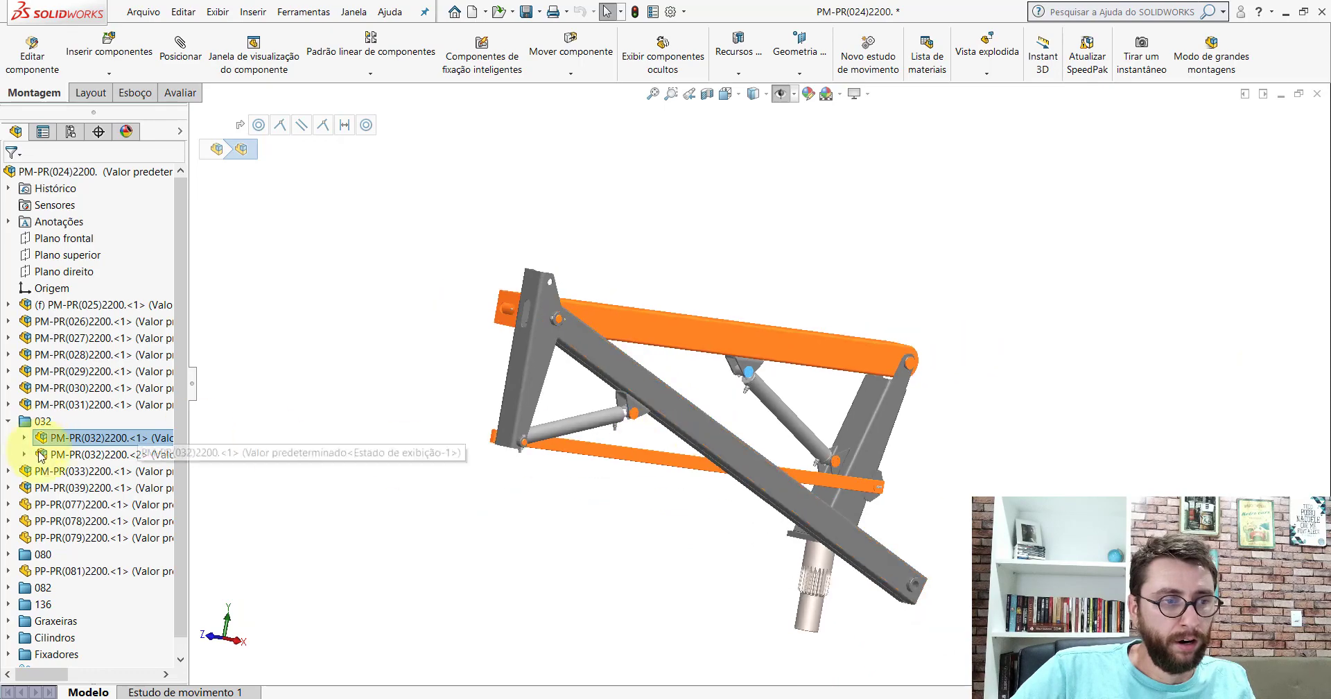
Inspect the second PM-PR(032)2200 pin at the lower cylinder and the upper bracket.
left_click(61, 455)
scroll(595, 419, "up", 3)
scroll(655, 397, "up", 3)
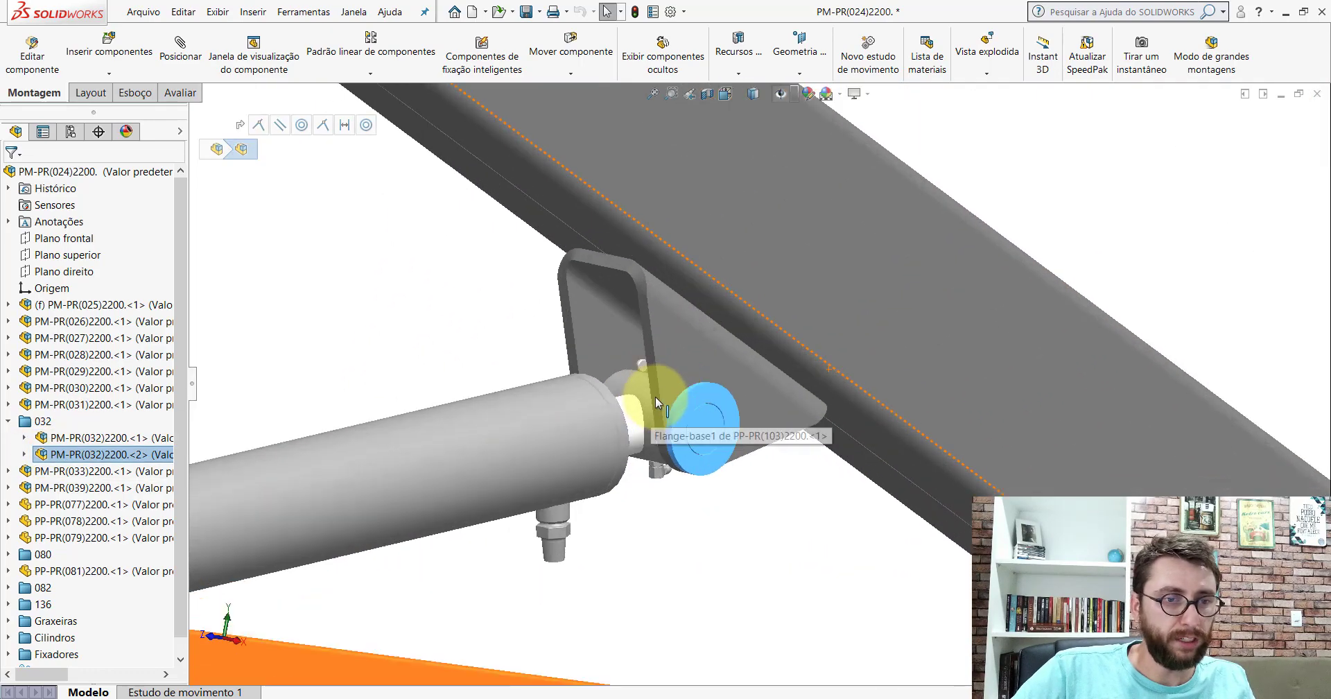
mouse_move(655, 397)
middle_mouse_down()
mouse_move(811, 348)
mouse_move(707, 395)
middle_mouse_up()
scroll(743, 387, "down", 5)
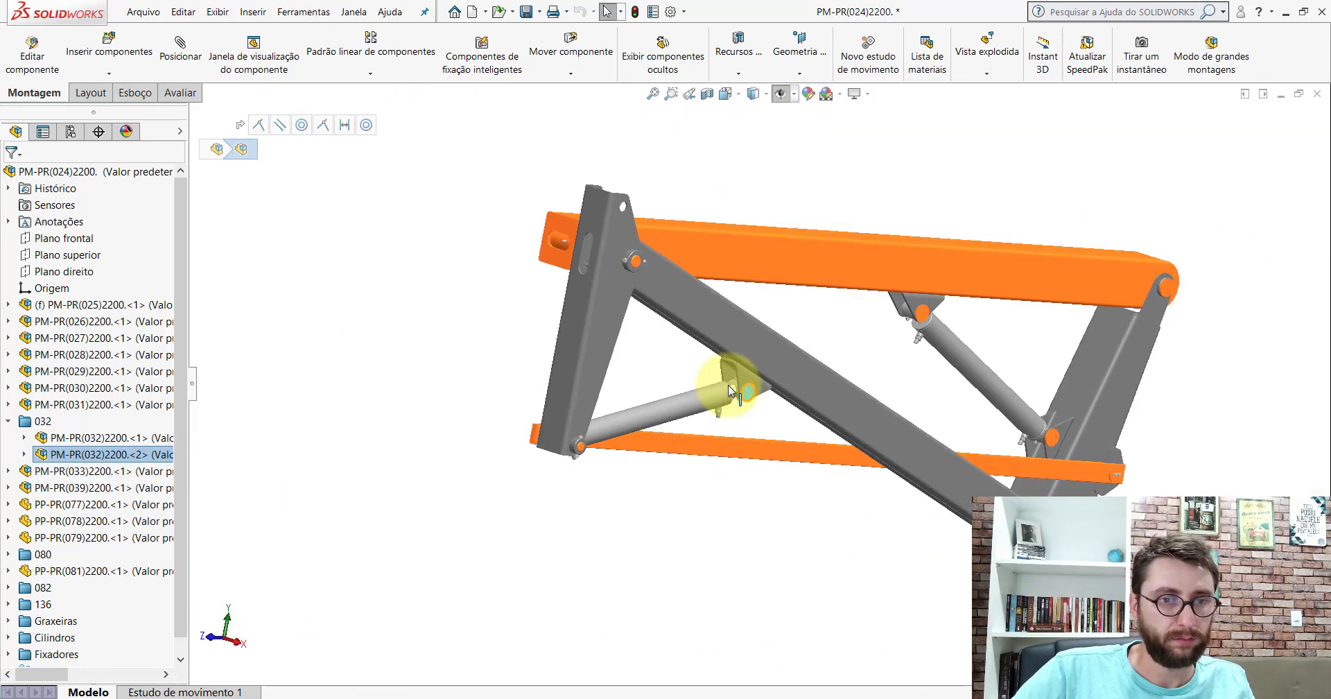
left_click(624, 647)
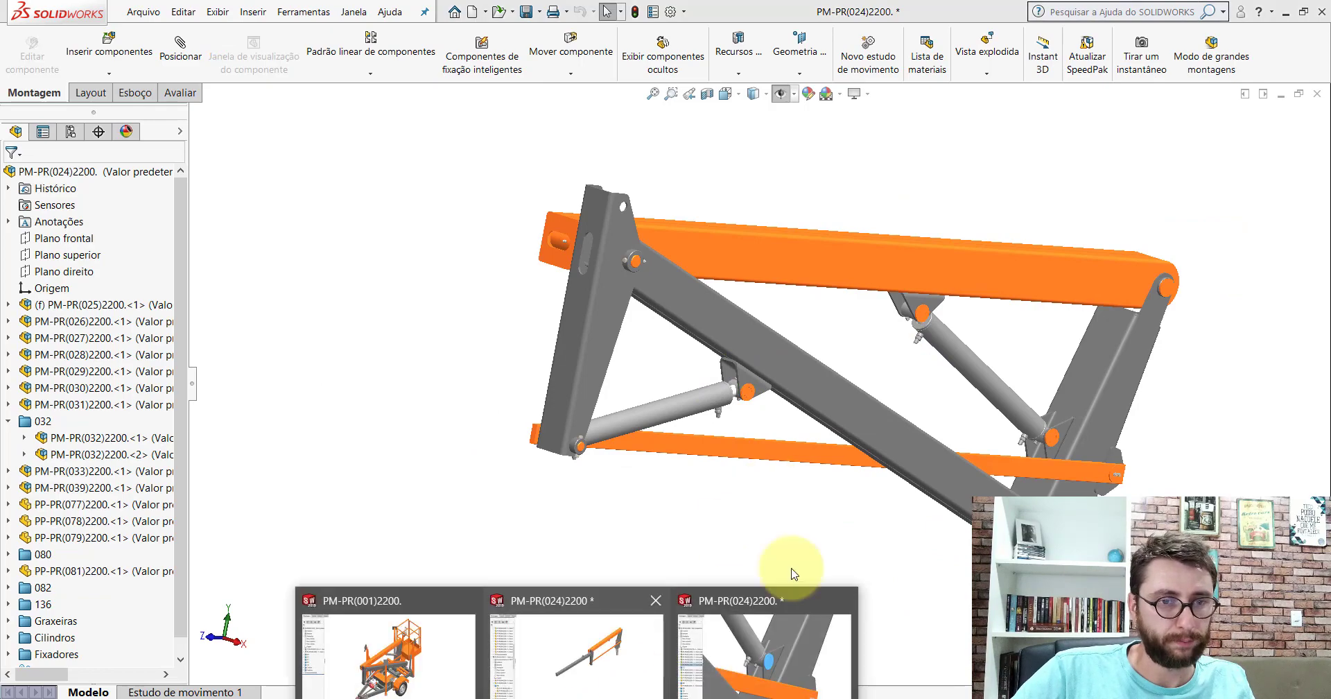
scroll(901, 336, "up", 3)
scroll(921, 315, "up", 3)
mouse_move(922, 306)
middle_mouse_down()
mouse_move(1031, 307)
mouse_move(867, 297)
mouse_move(866, 381)
middle_mouse_up()
scroll(870, 381, "down", 5)
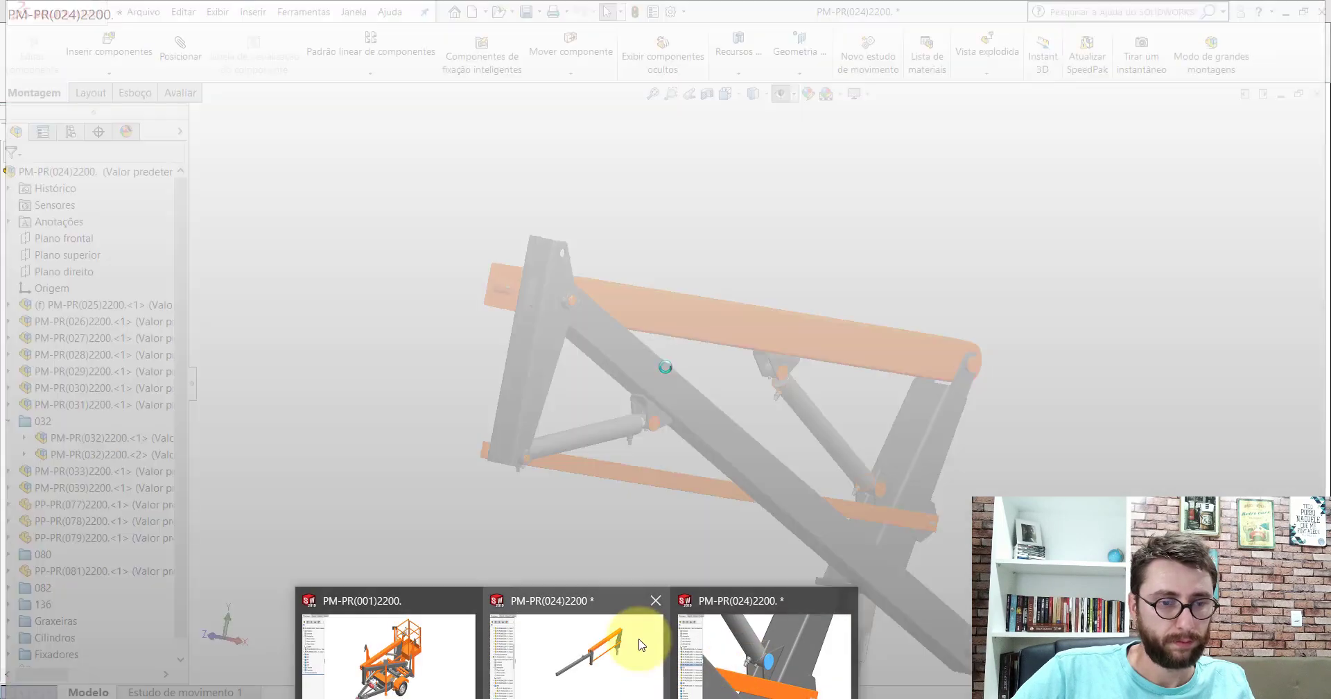
Back in the boom subassembly, insert pin PM-PR(032)2200 beside the bracket hole.
left_click(633, 646)
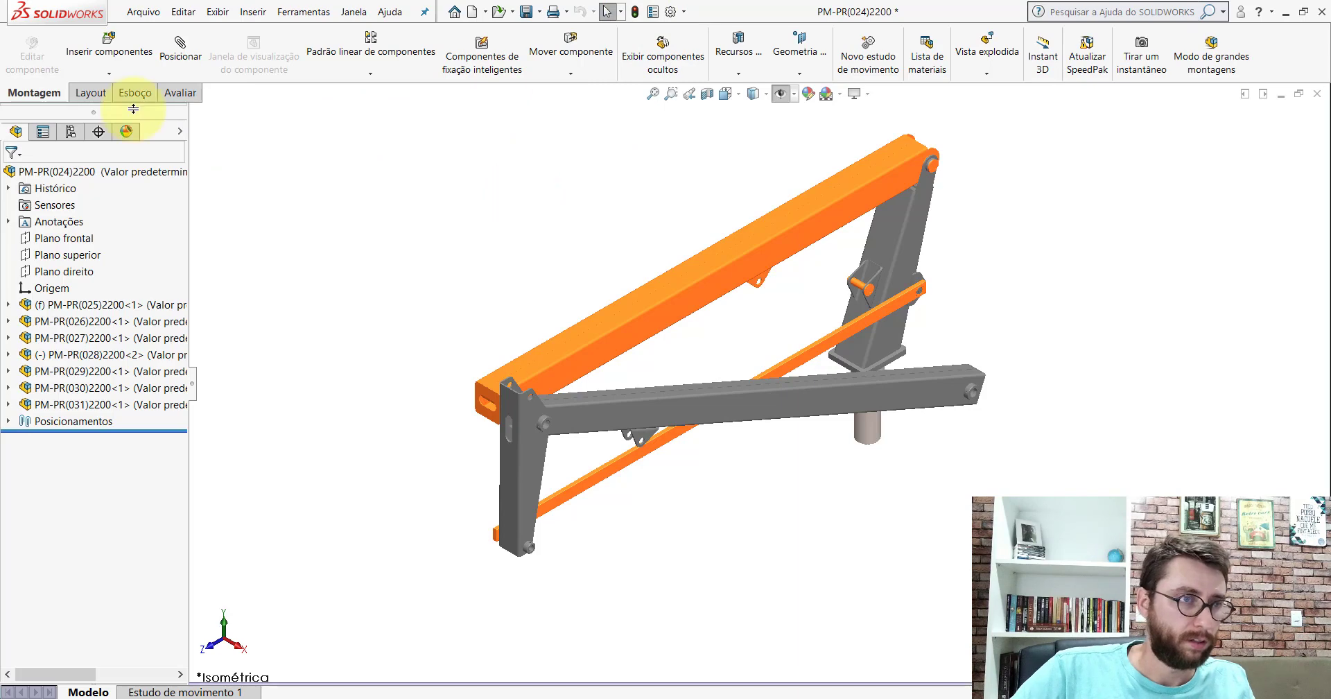
left_click(109, 59)
left_click(84, 477)
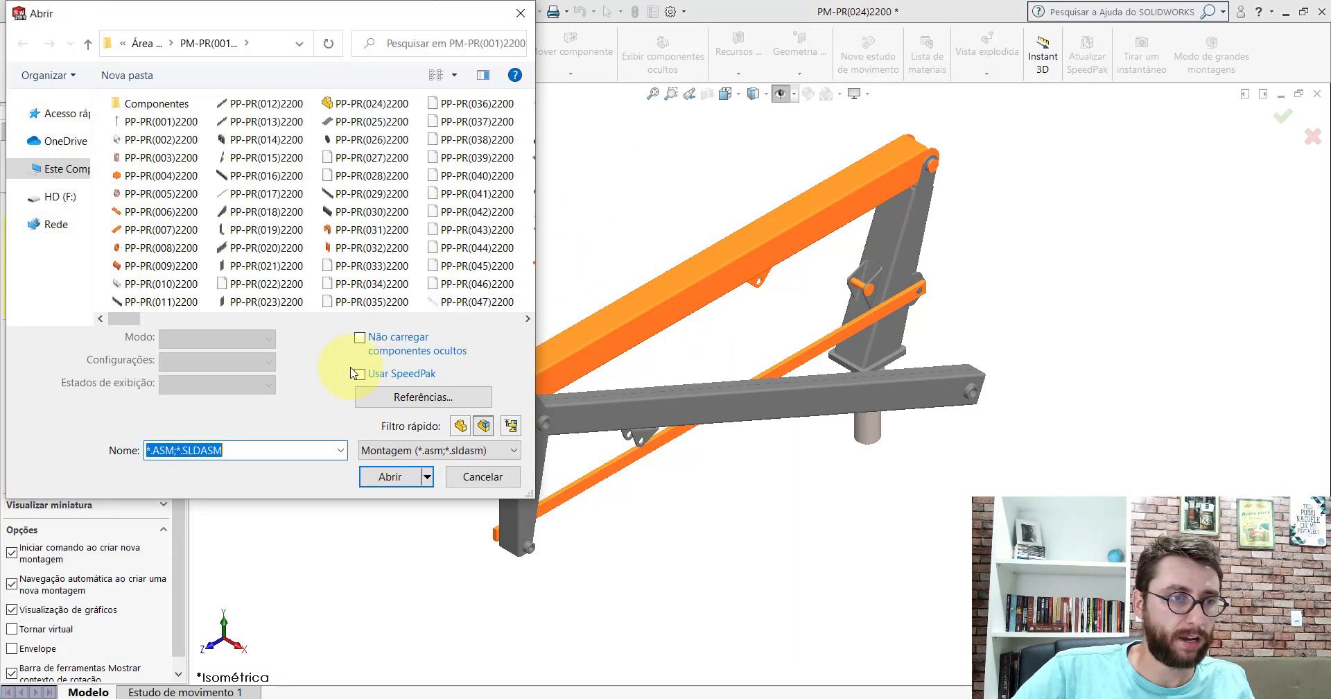
left_click(175, 268)
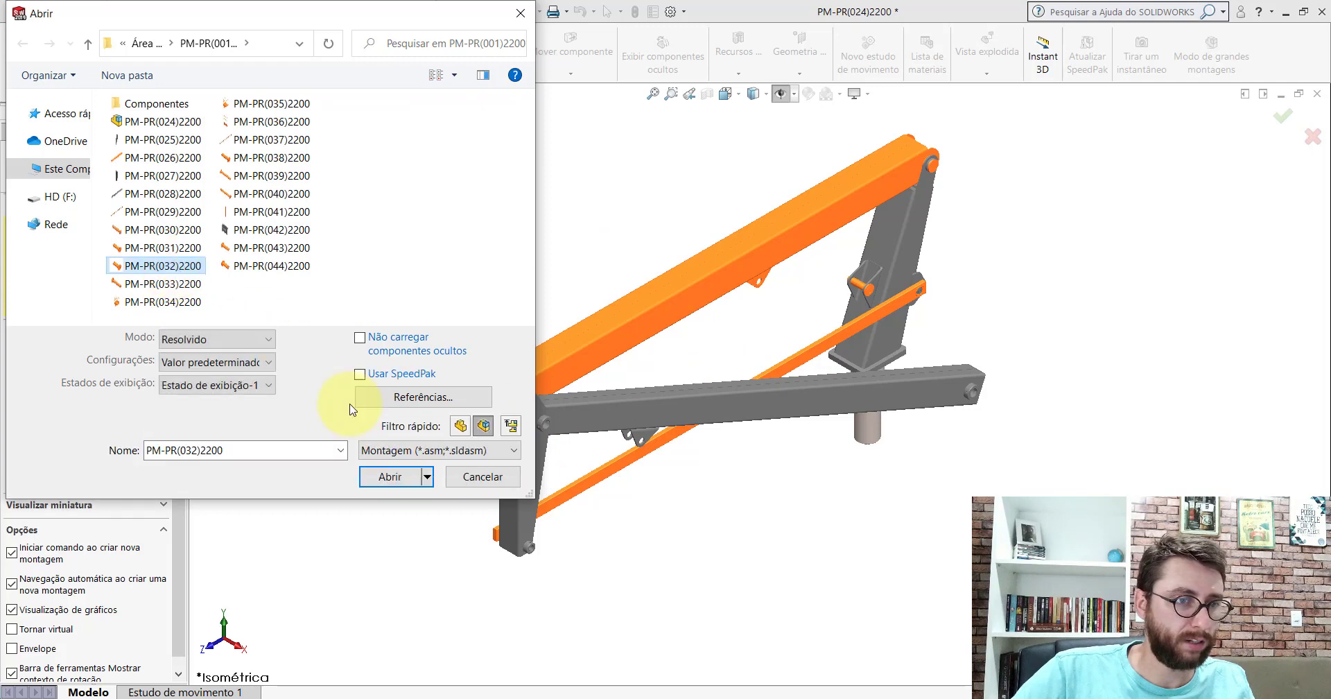
left_click(386, 479)
scroll(753, 291, "down", 5)
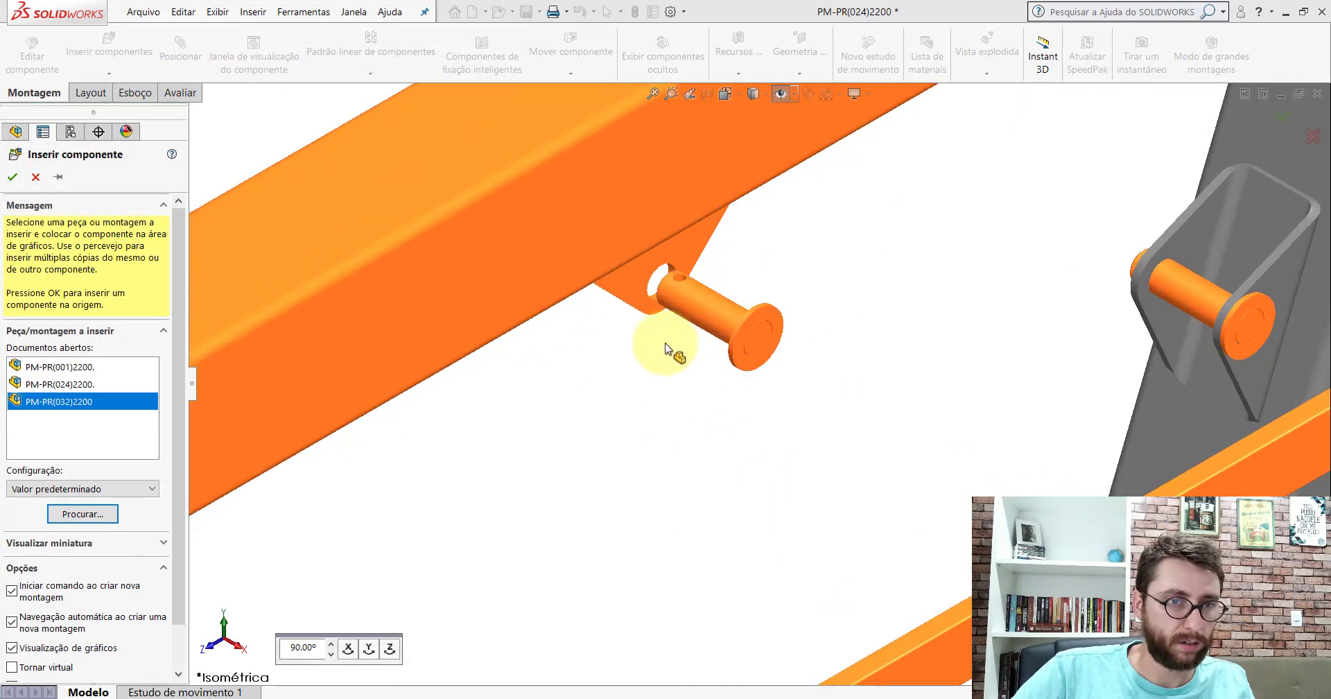
left_click(565, 311)
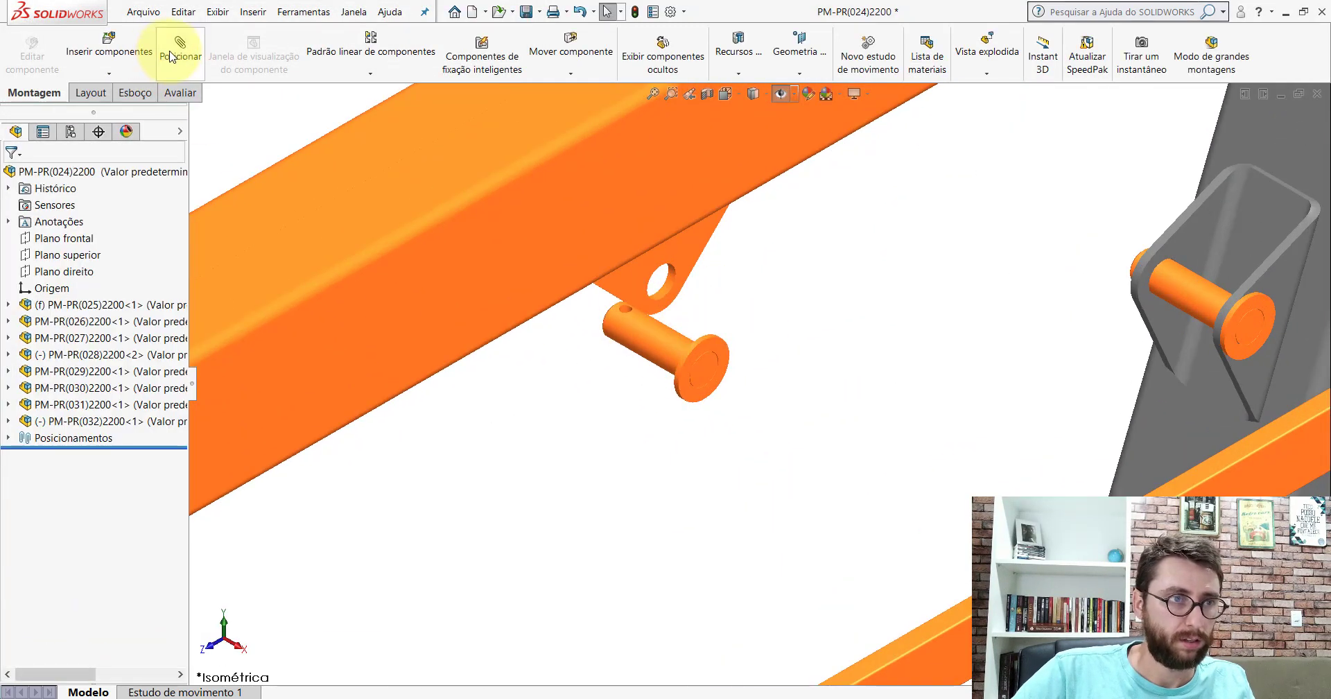
Mate the pin's cylindrical face concentric with the bracket hole.
scroll(713, 354, "down", 3)
left_click(713, 344)
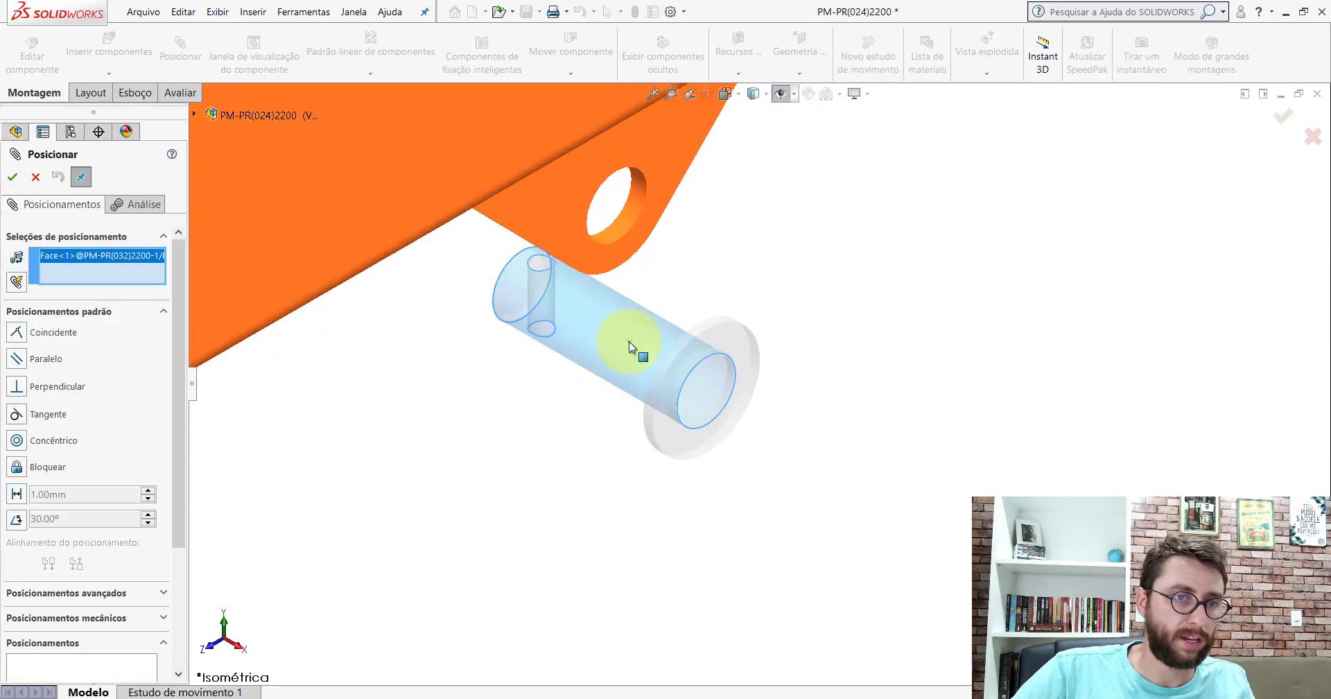
scroll(721, 333, "down", 3)
left_click(746, 368)
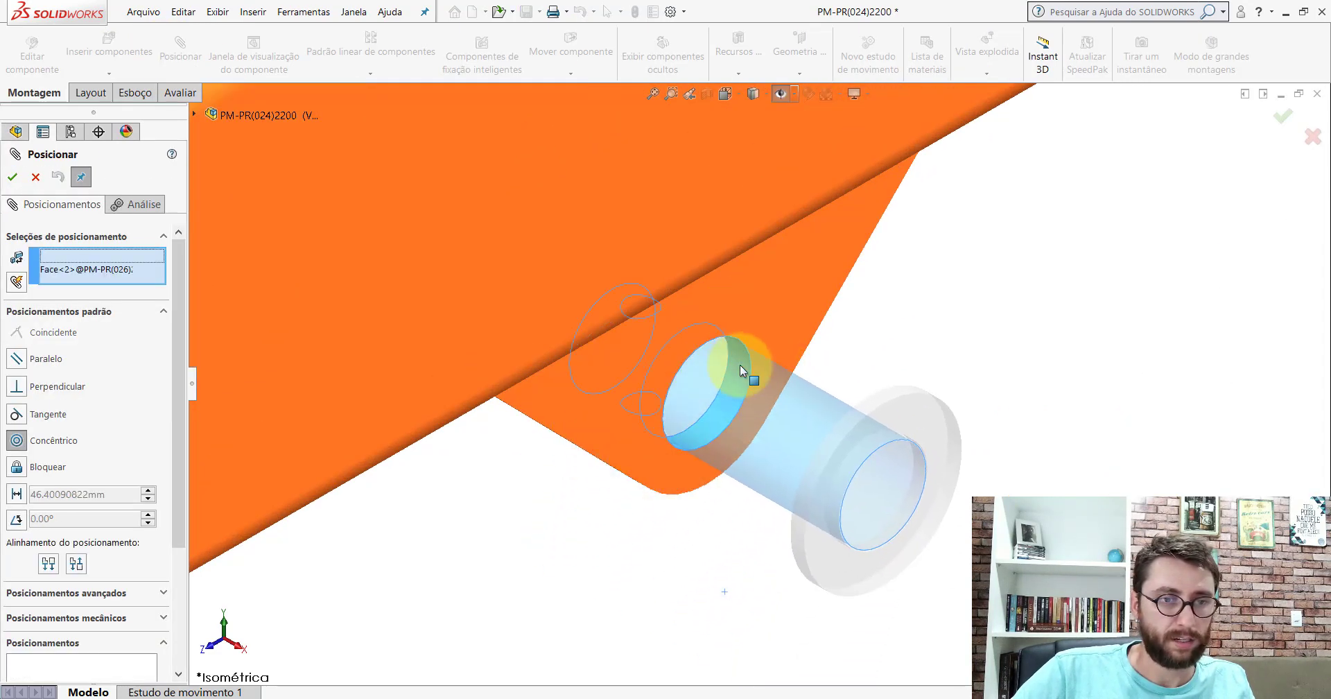
left_click(954, 336)
Seat the pin flange coincident against the bracket plate face.
scroll(836, 388, "up", 3)
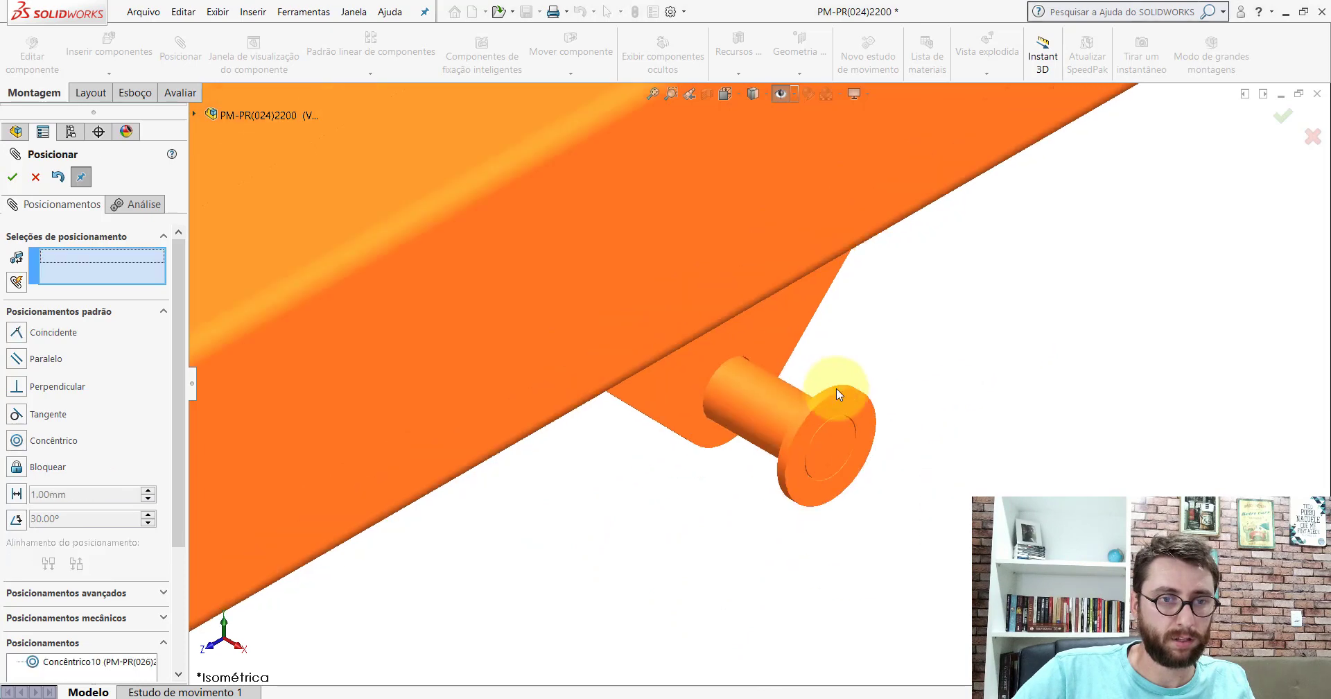
left_click(776, 339)
mouse_move(776, 340)
middle_mouse_down()
mouse_move(893, 220)
mouse_move(912, 315)
middle_mouse_up()
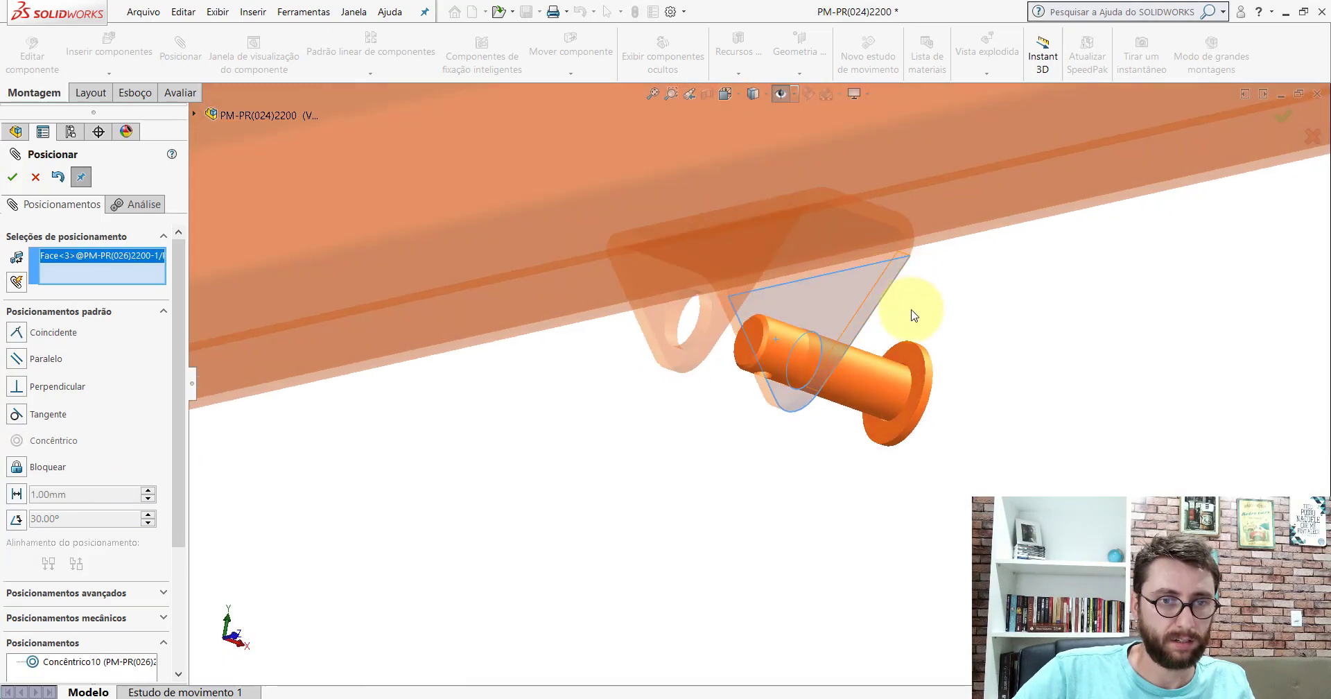
left_click(910, 358)
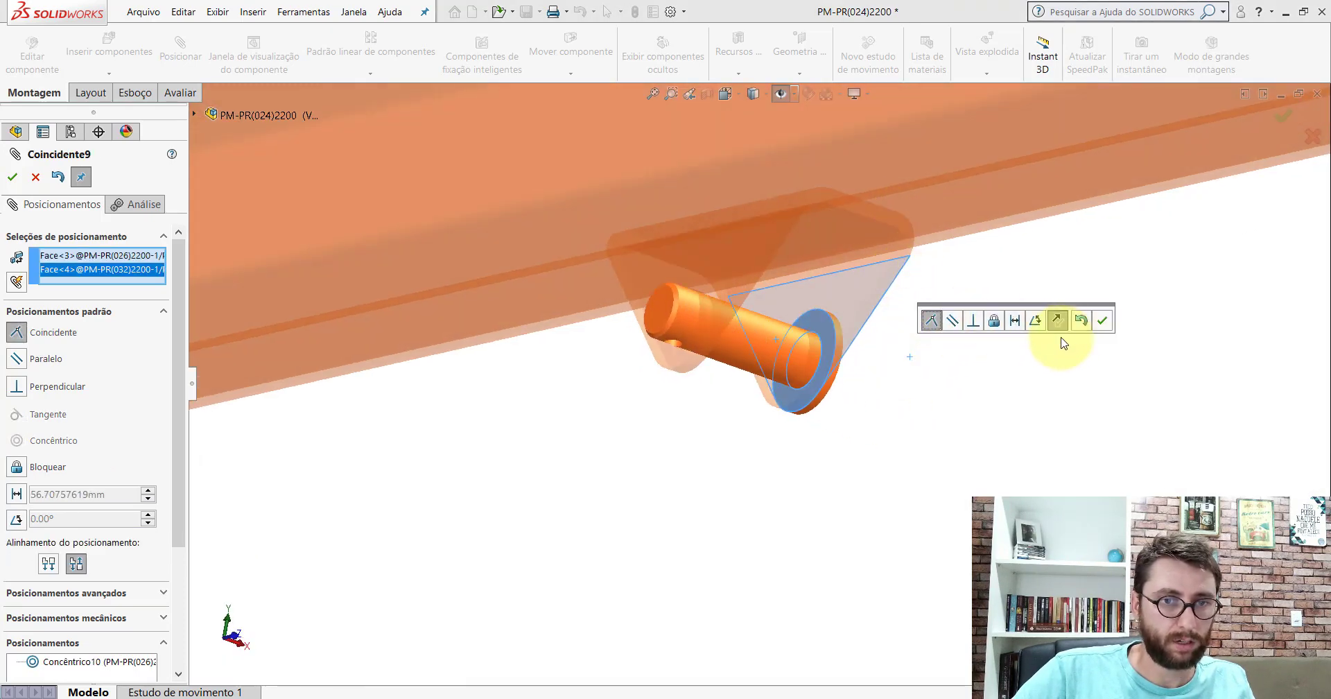
left_click(1102, 321)
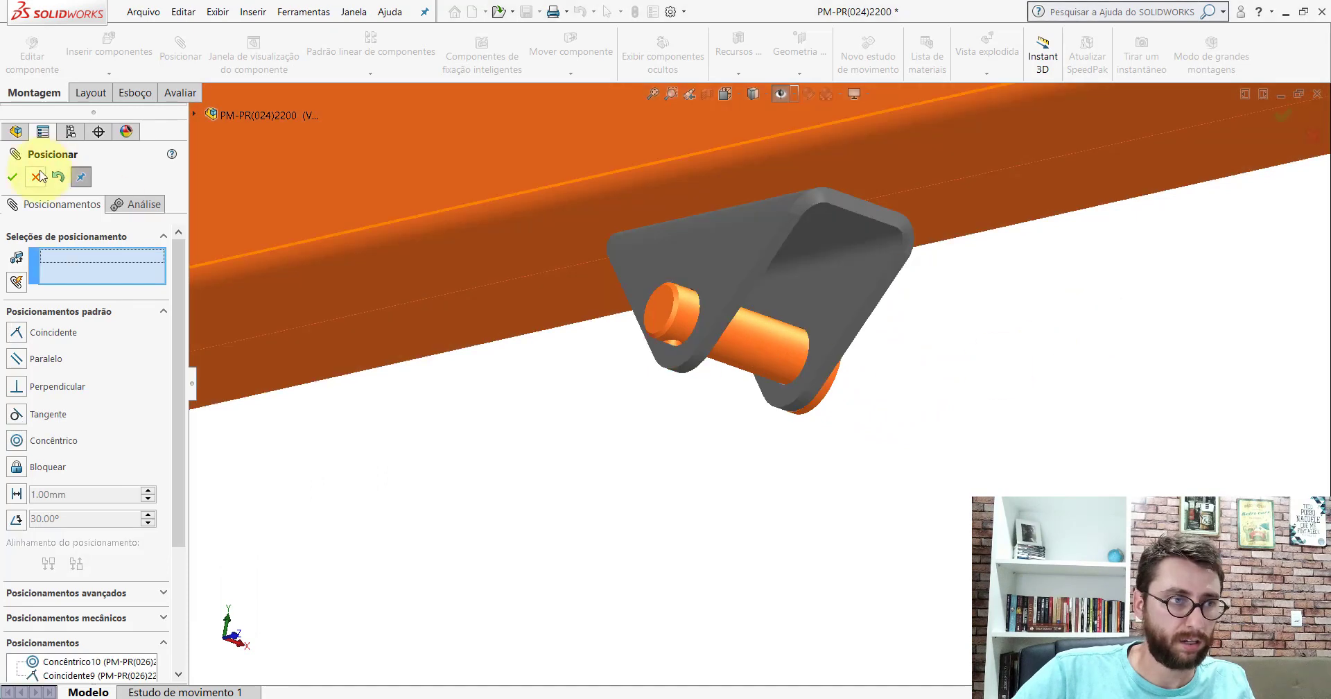
key("Escape")
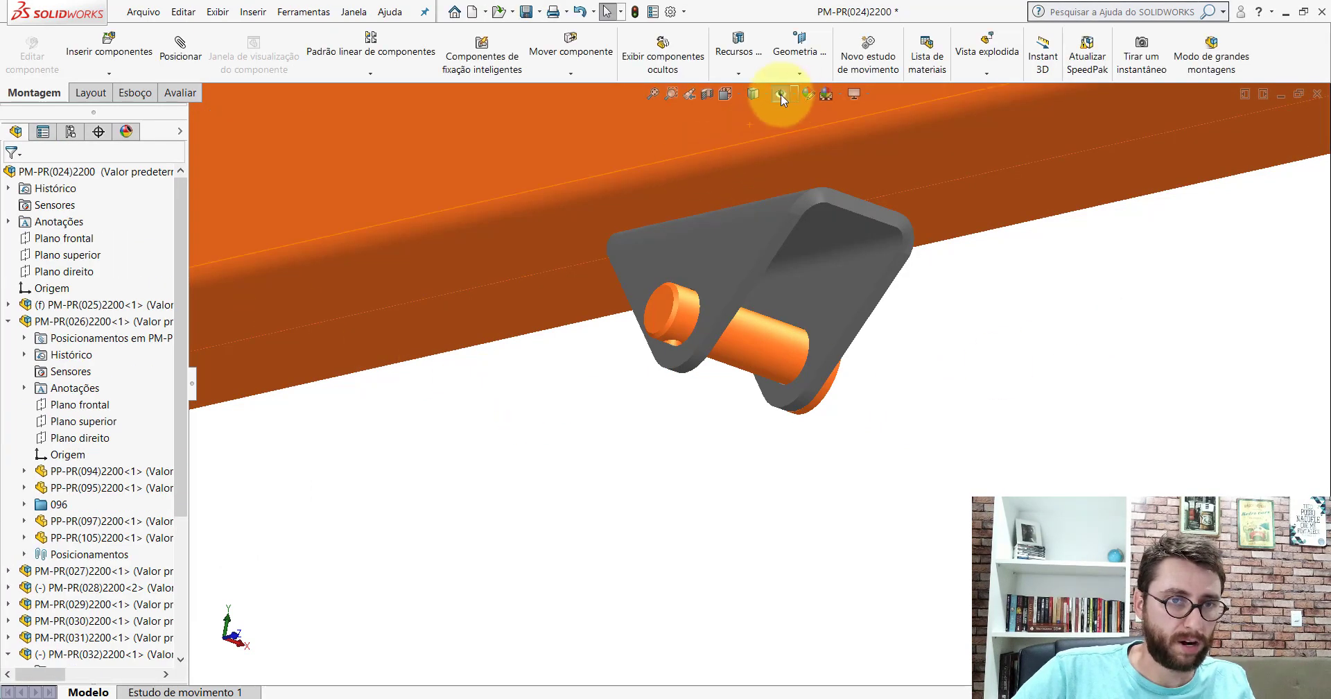
Make the pin's front plane parallel to the bracket part's front plane.
left_click(781, 93)
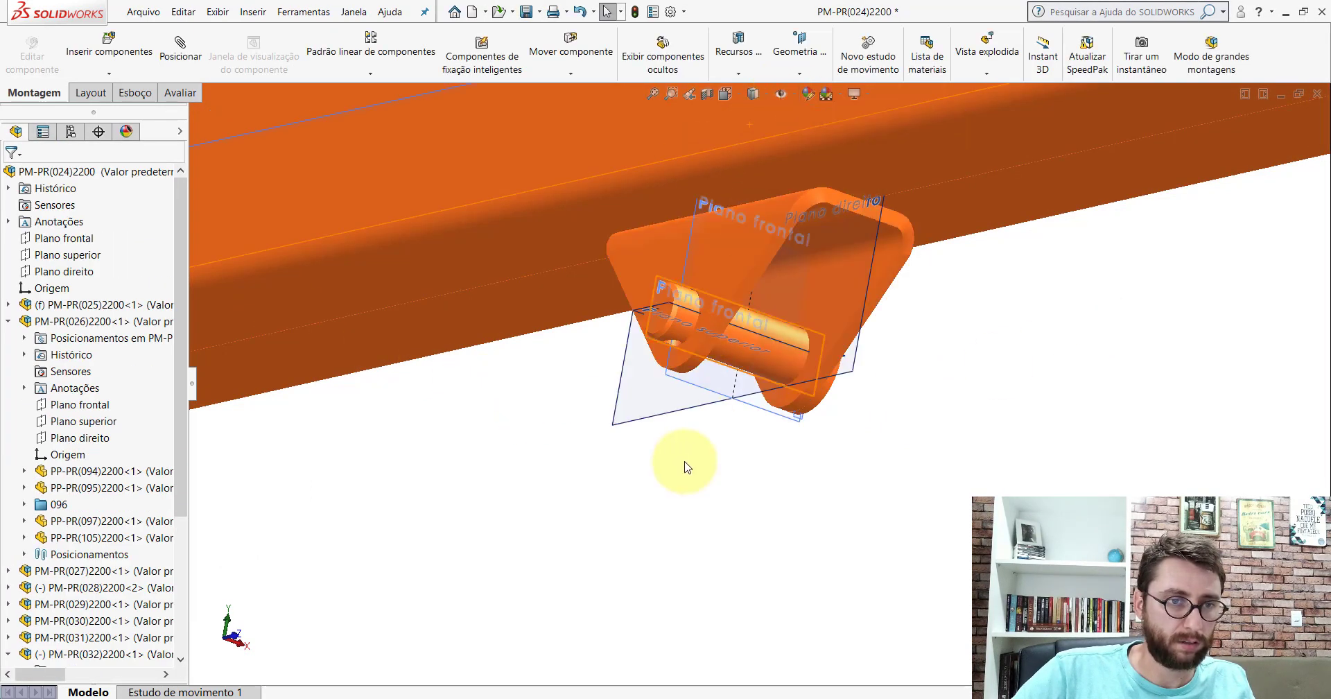
left_click(180, 56)
scroll(690, 326, "down", 3)
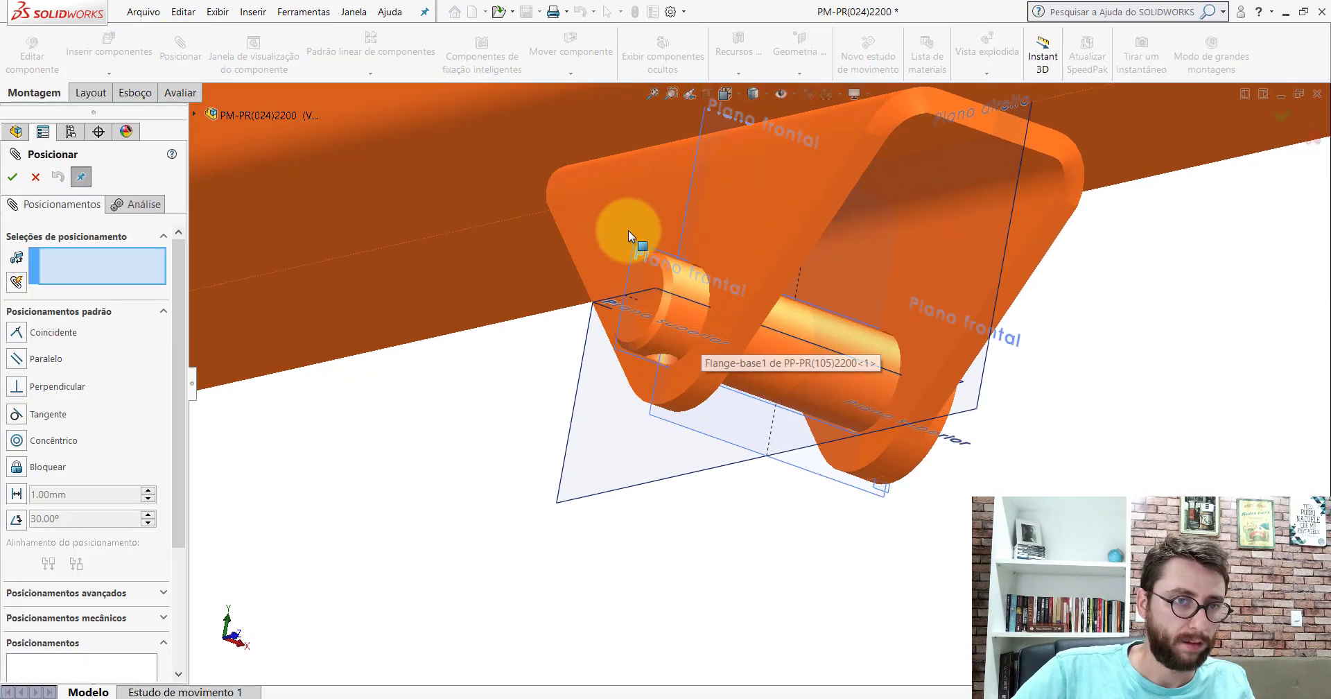
left_click(632, 255)
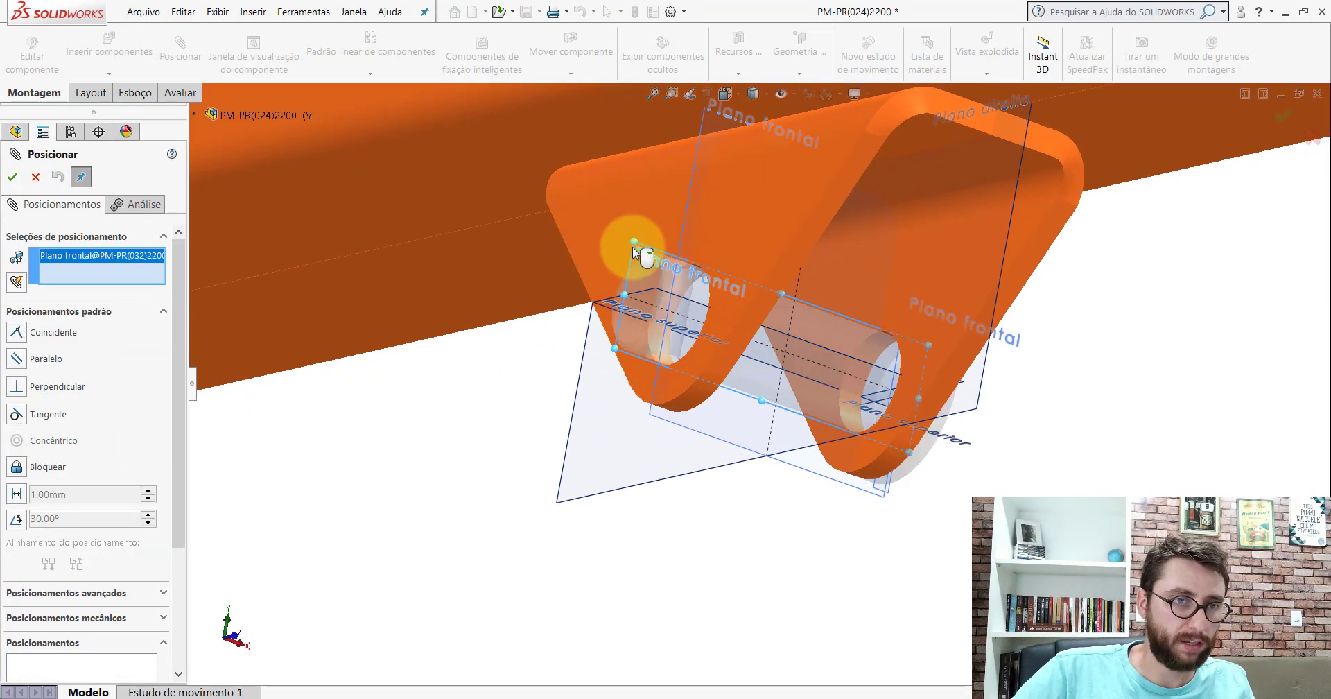
left_click(687, 214)
left_click(728, 197)
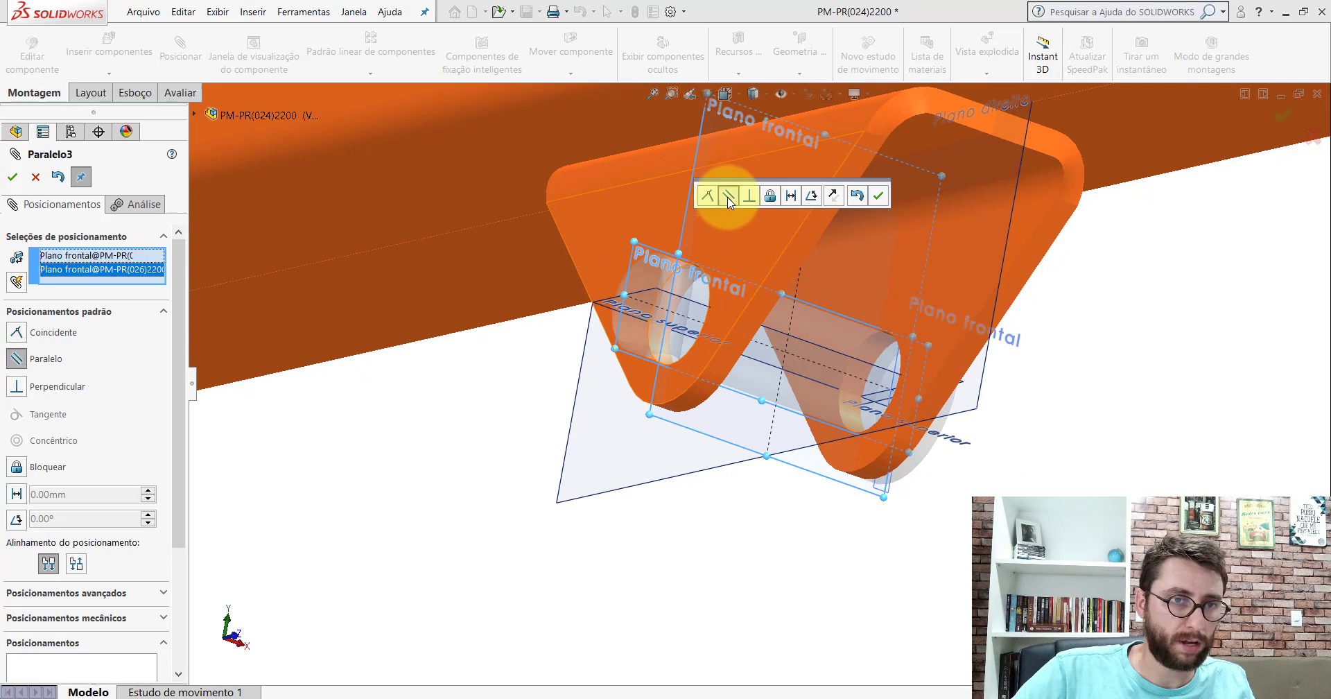
left_click(540, 259)
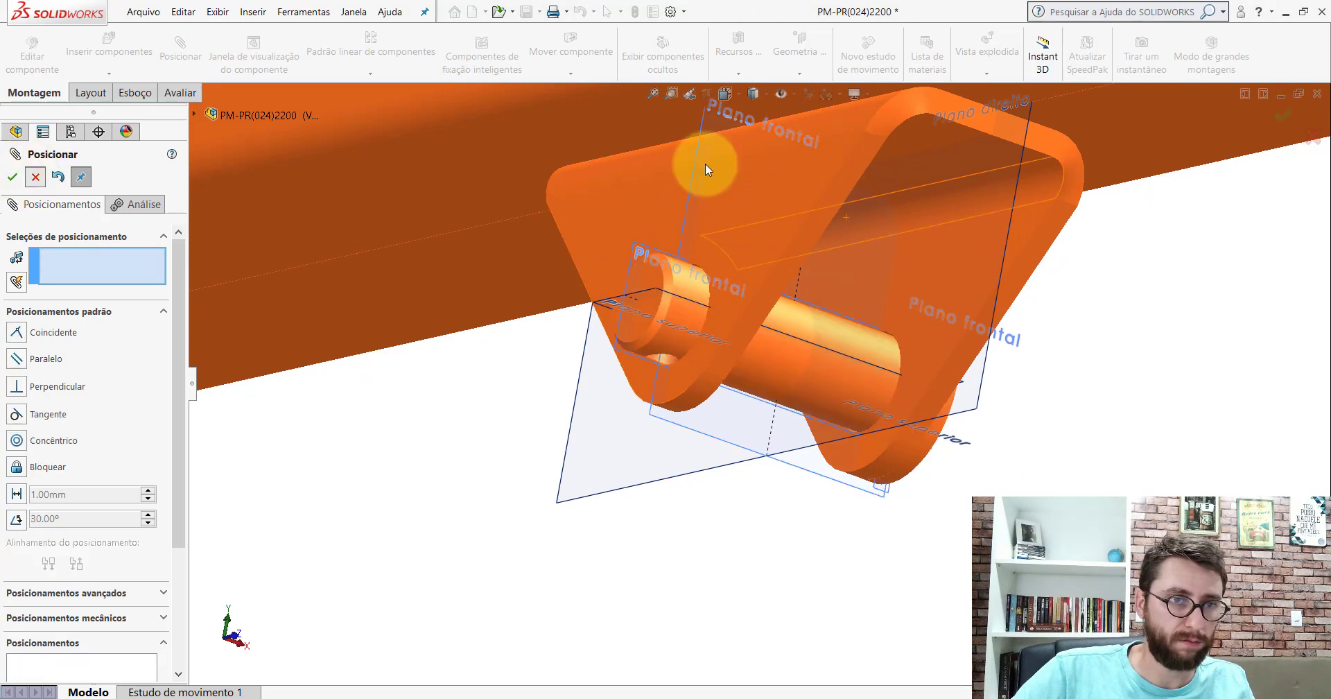
key("Escape")
Rebuild the assembly and collapse the PM-PR(026)2200 and PM-PR(032)2200 tree entries.
scroll(766, 289, "up", 5)
mouse_move(767, 289)
middle_mouse_down()
mouse_move(738, 321)
mouse_move(633, 351)
middle_mouse_up()
scroll(697, 125, "down", 3)
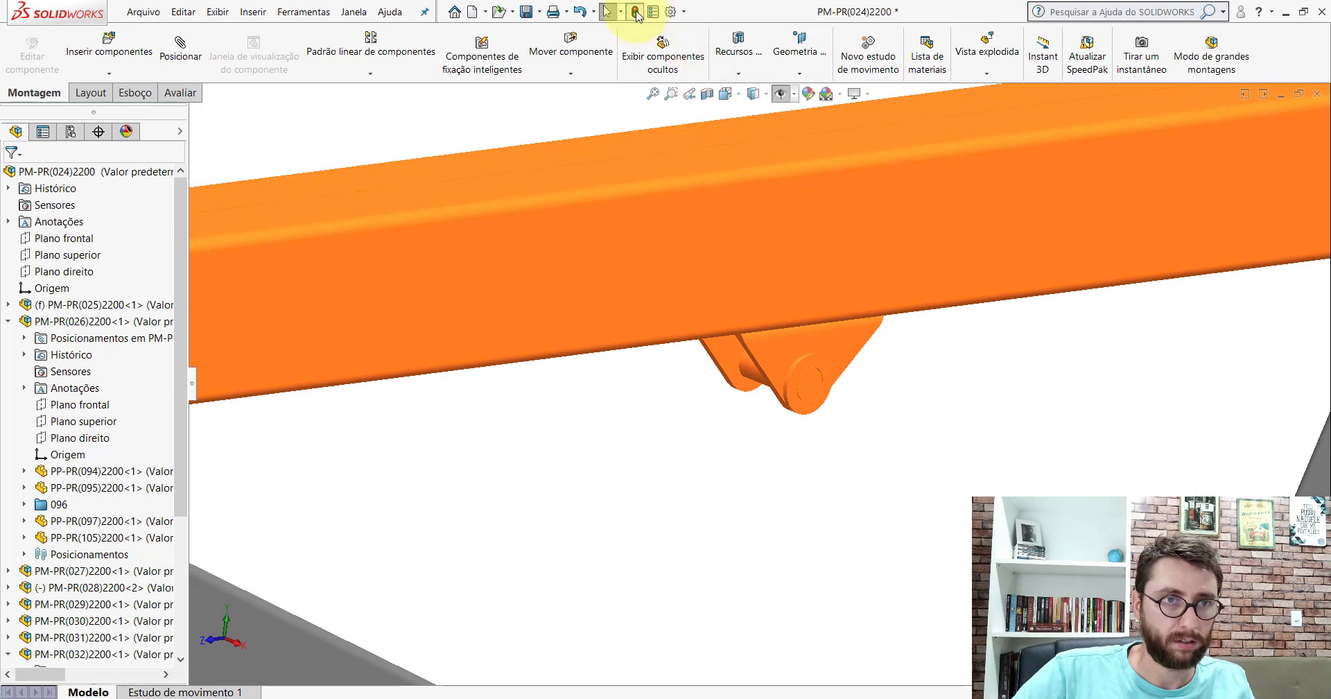
left_click(636, 14)
scroll(338, 352, "up", 5)
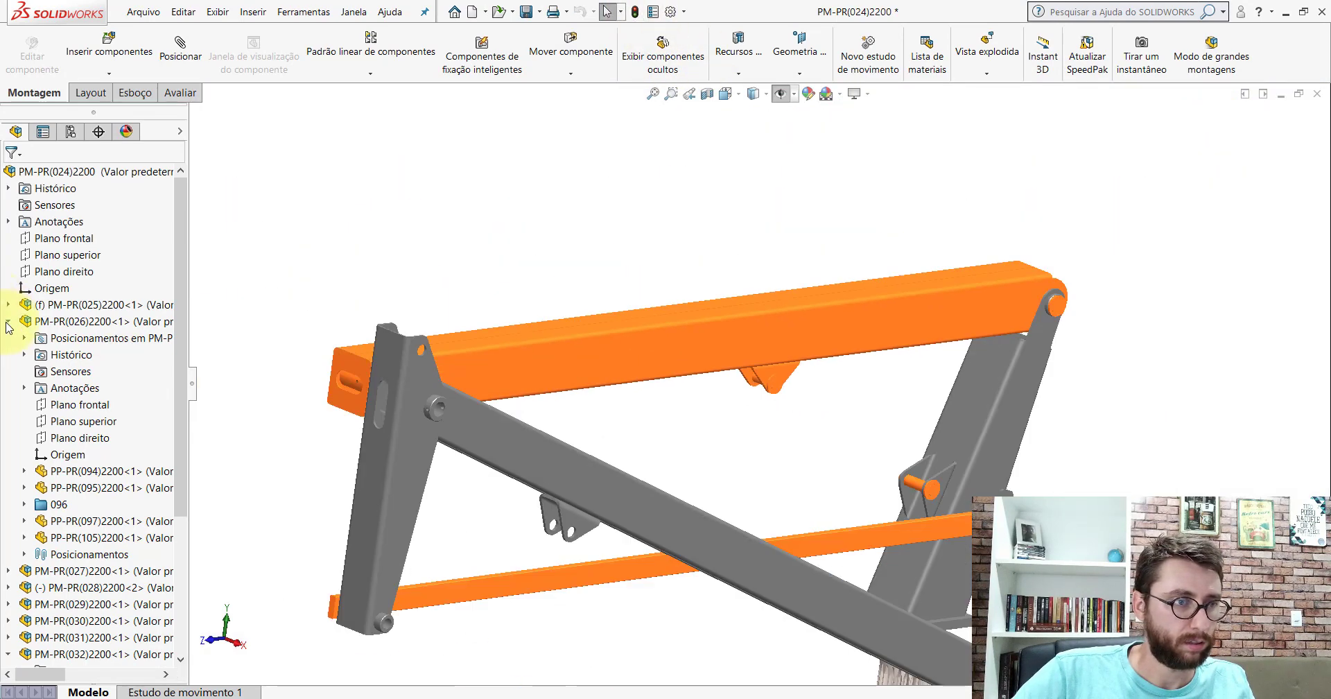
left_click(8, 321)
scroll(640, 356, "up", 3)
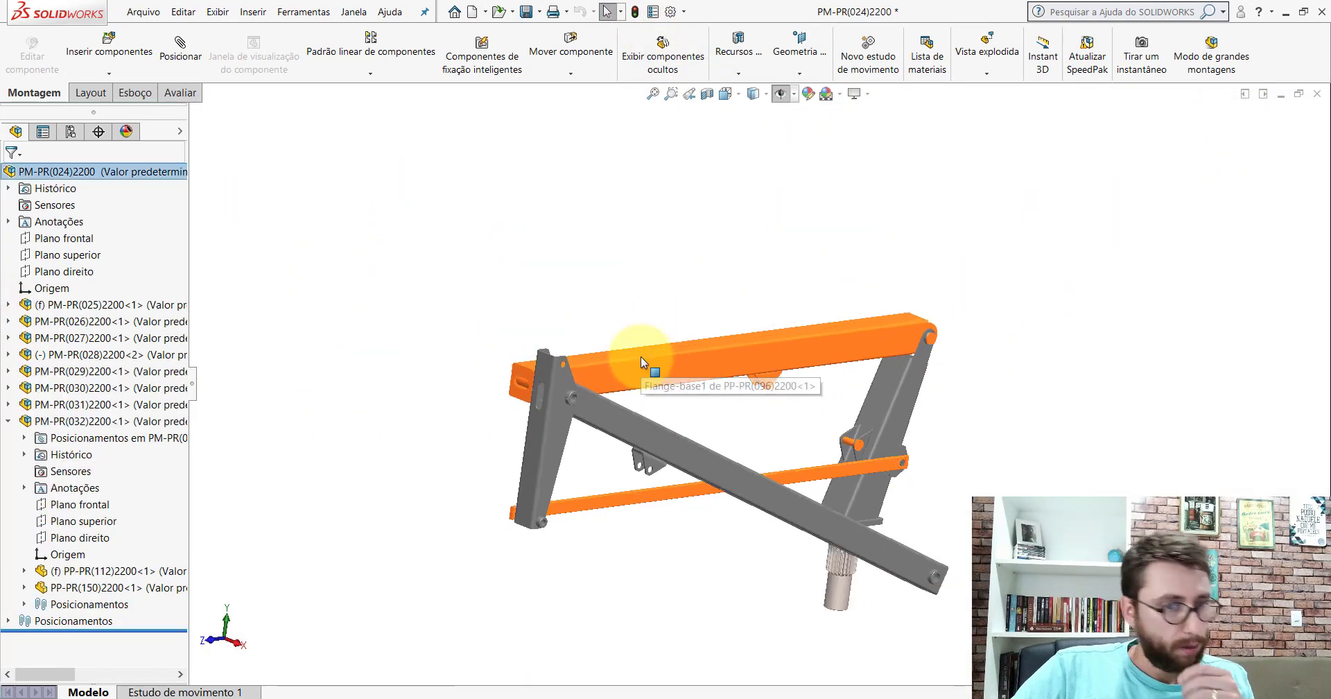
scroll(642, 389, "up", 1)
scroll(683, 463, "down", 3)
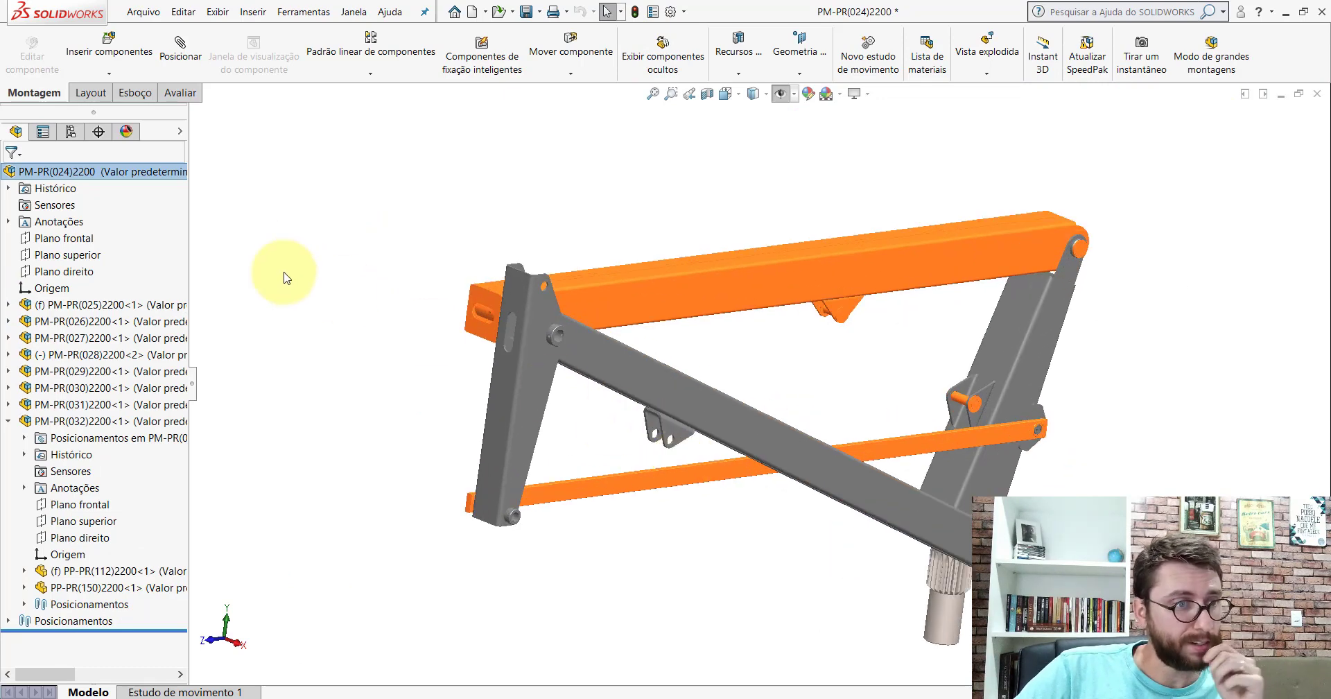
left_click(8, 421)
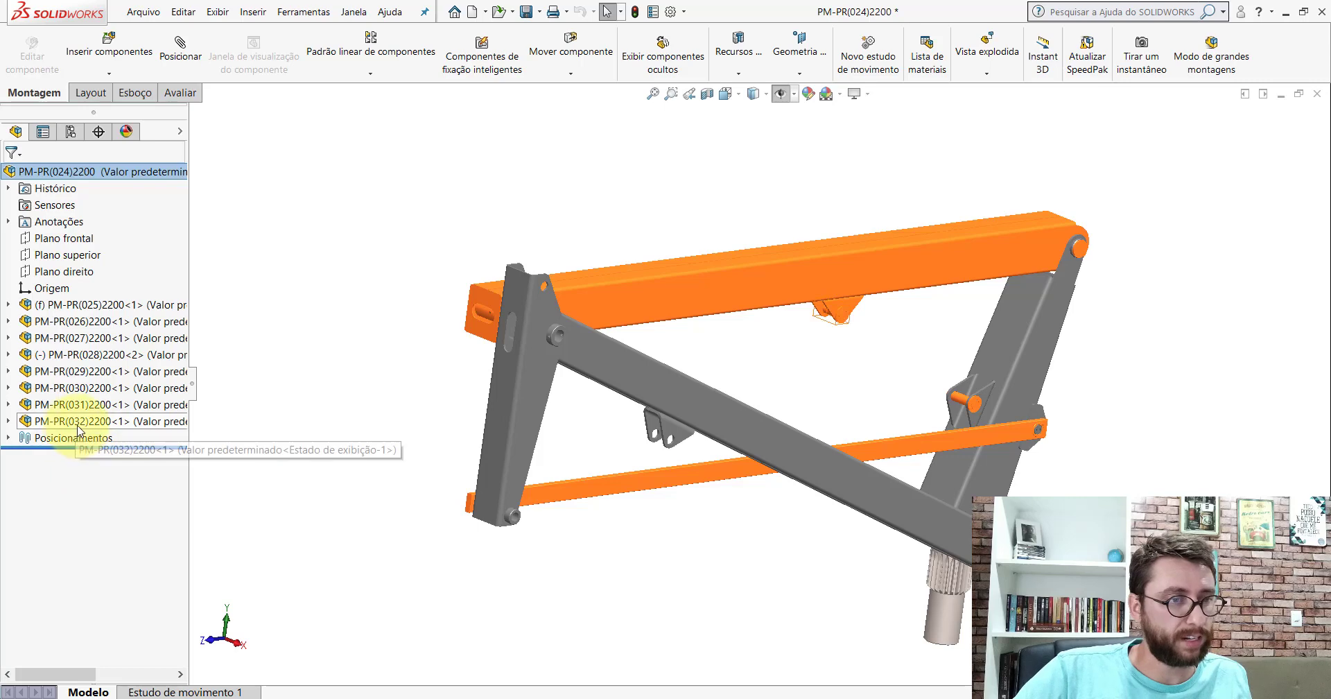
Add a second PM-PR(032)2200 pin and make it concentric with the bracket hole.
left_click_drag(81, 426, 638, 436)
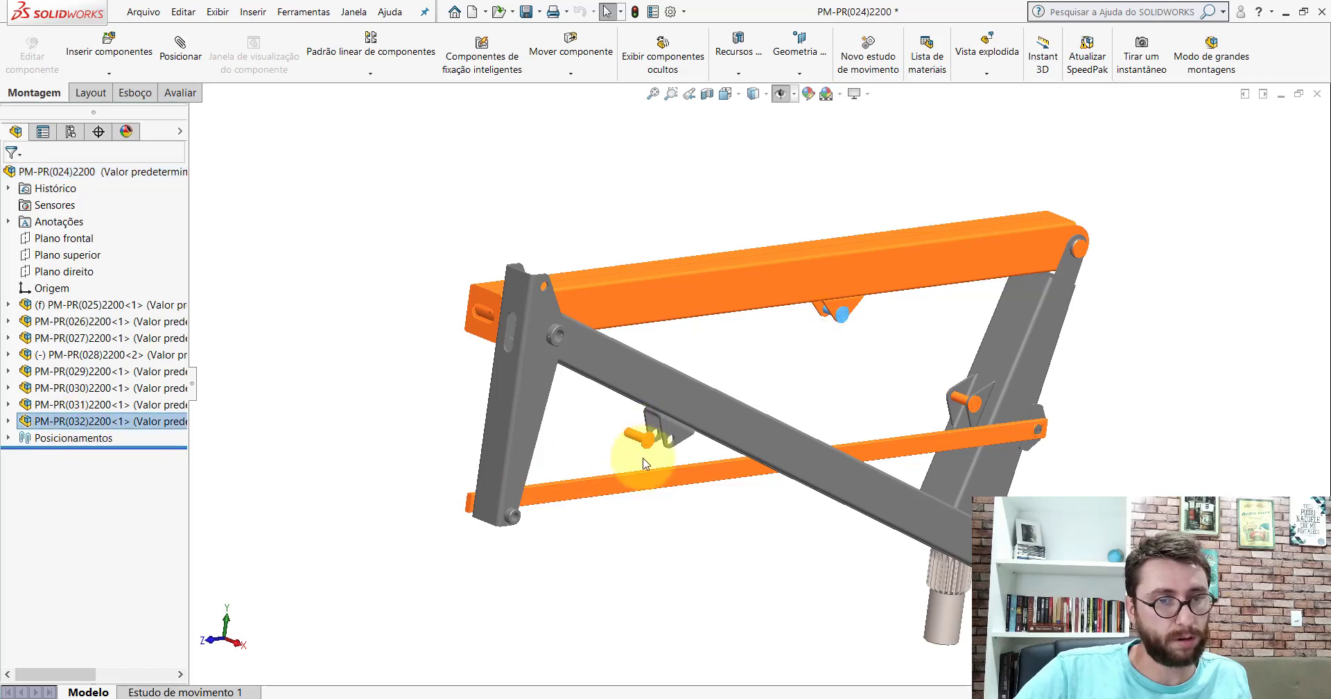
left_click(321, 344)
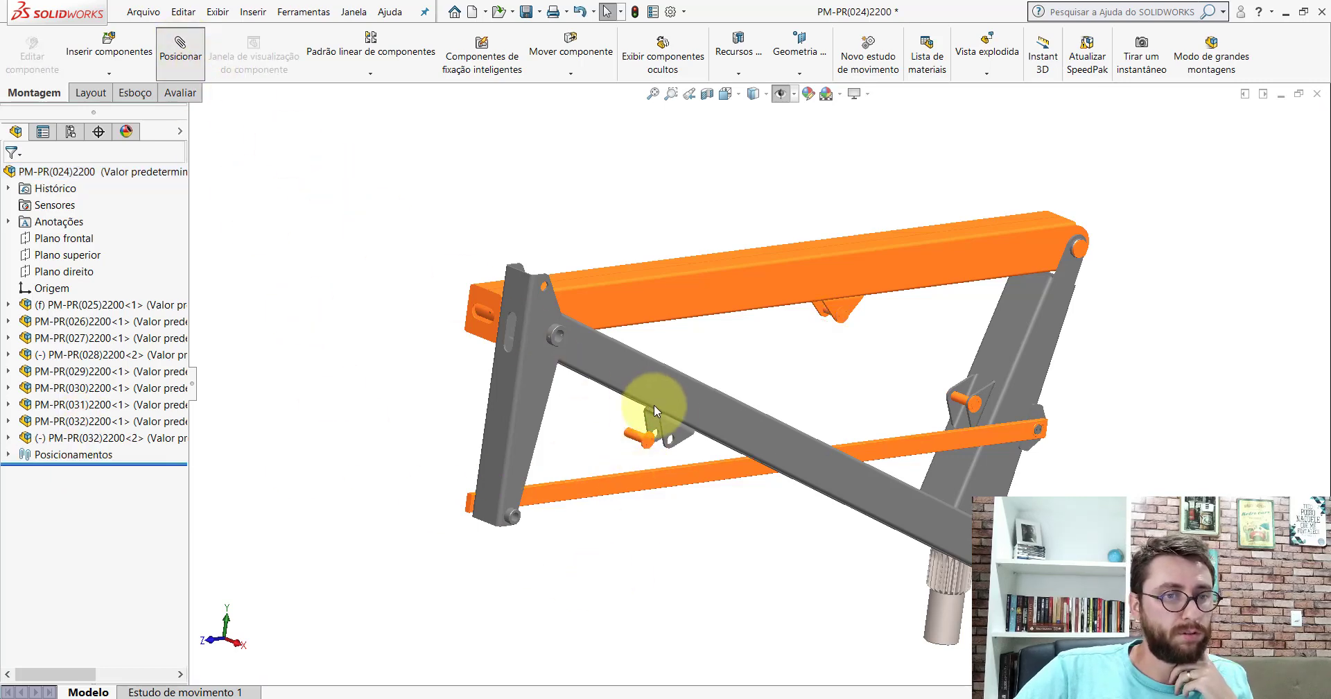
scroll(654, 405, "down", 3)
scroll(568, 404, "down", 3)
left_click(587, 410)
scroll(755, 428, "down", 2)
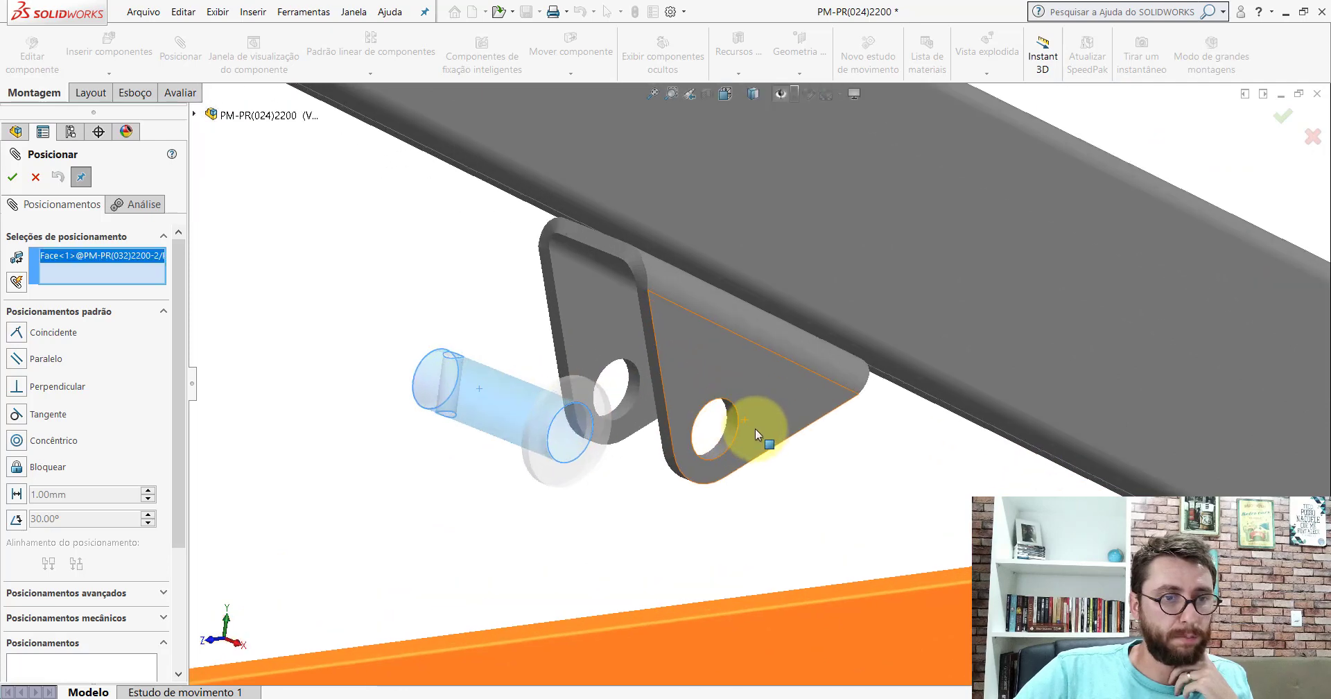
scroll(723, 418, "down", 3)
left_click(709, 409)
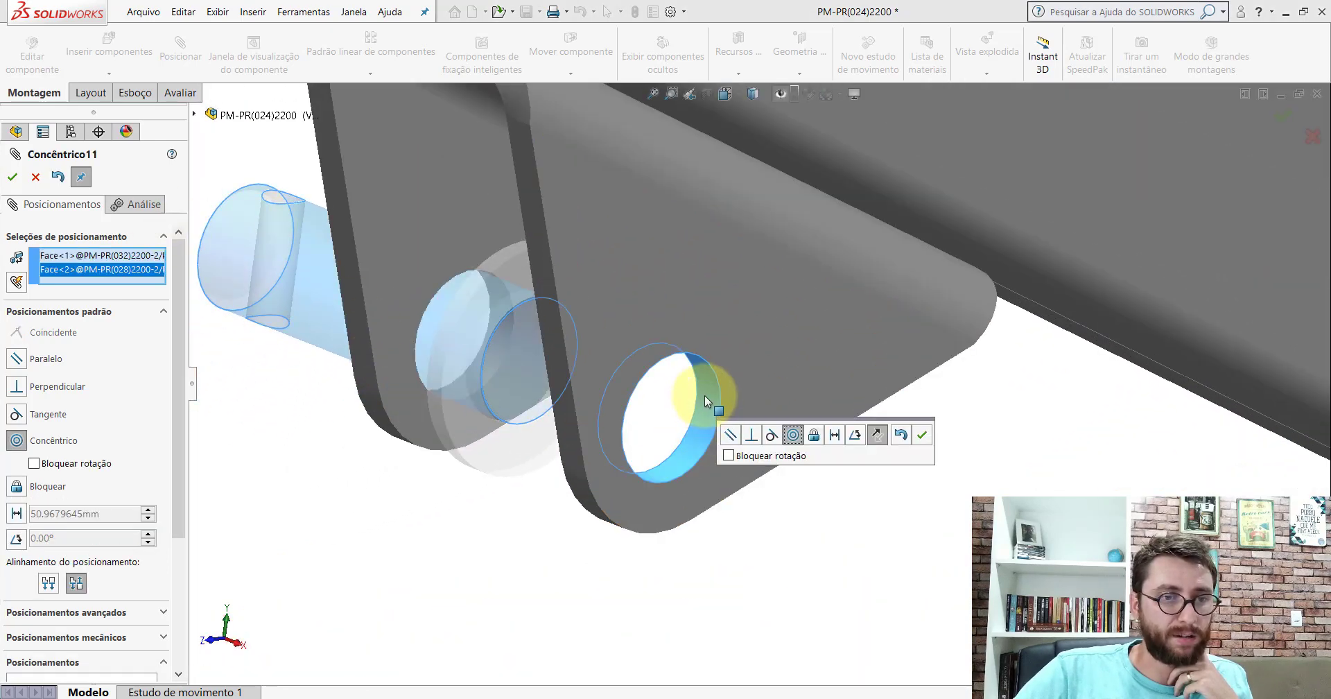
left_click(923, 435)
Mate the pin's washer face coincident with the bracket plate.
scroll(713, 380, "up", 5)
mouse_move(712, 381)
middle_mouse_down()
mouse_move(749, 307)
mouse_move(633, 362)
middle_mouse_up()
scroll(563, 336, "down", 5)
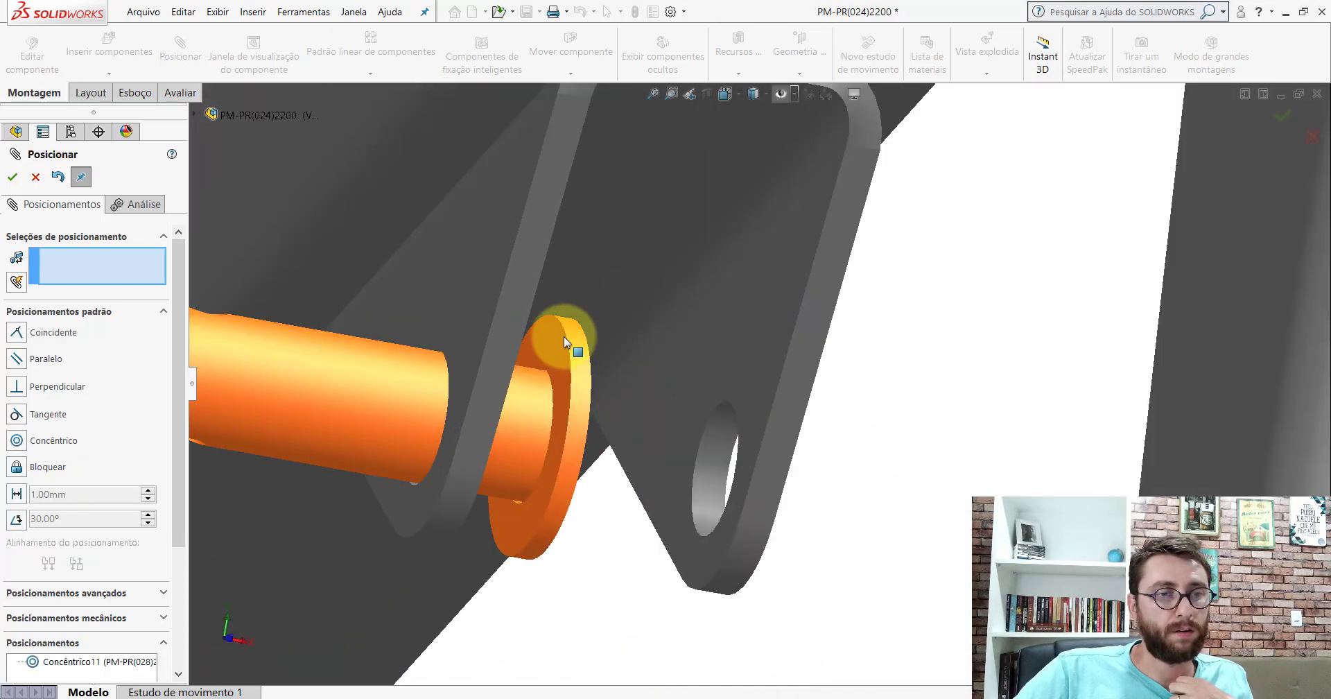
left_click(564, 336)
mouse_move(565, 337)
middle_mouse_down()
mouse_move(465, 338)
mouse_move(748, 456)
mouse_move(787, 375)
middle_mouse_up()
left_click(499, 360)
left_click(474, 318)
Show reference planes and mate the pin and bracket front planes parallel (Paralelo4).
scroll(747, 456, "up", 4)
left_click(774, 97)
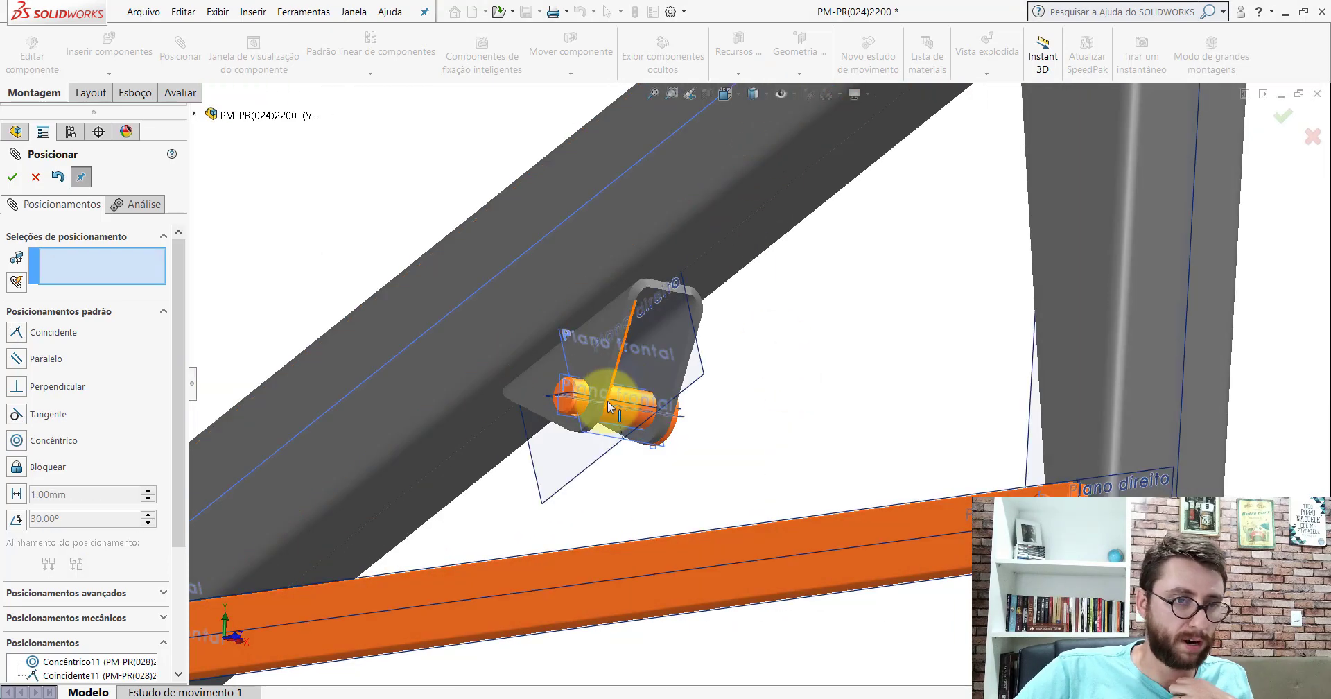
scroll(607, 400, "down", 5)
left_click(529, 395)
left_click(528, 395)
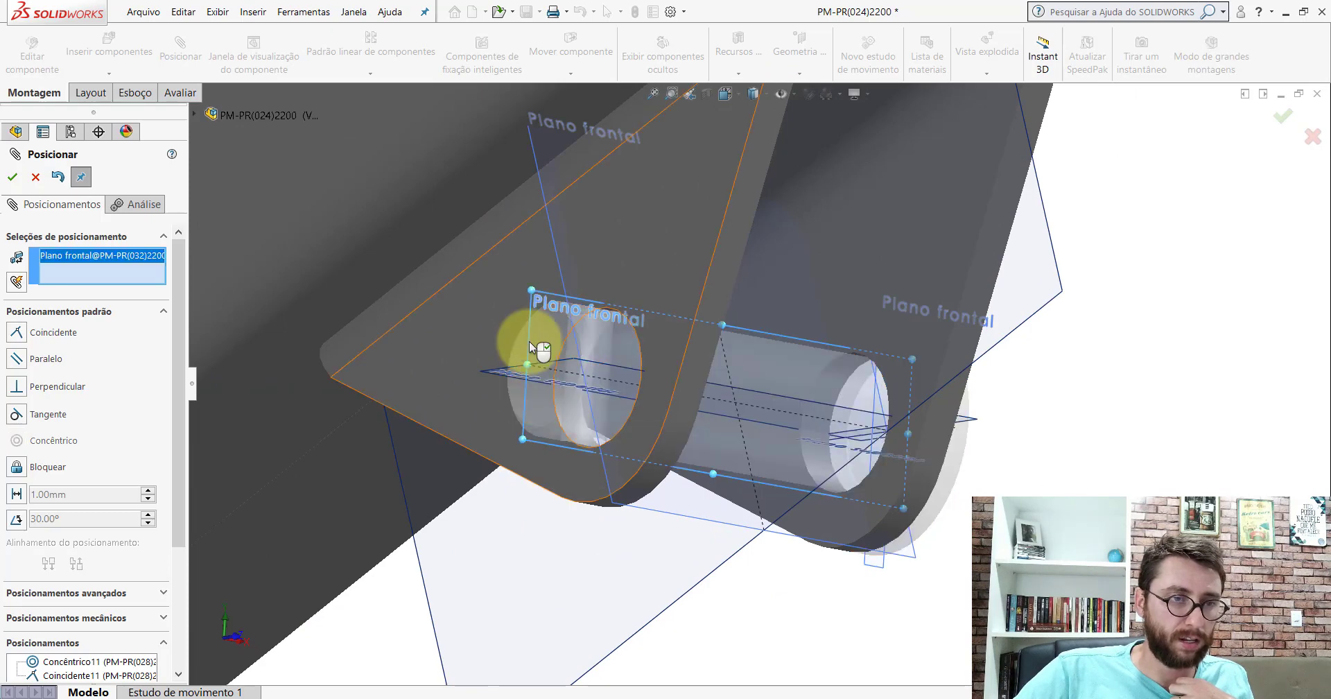
left_click(555, 253)
left_click(555, 253)
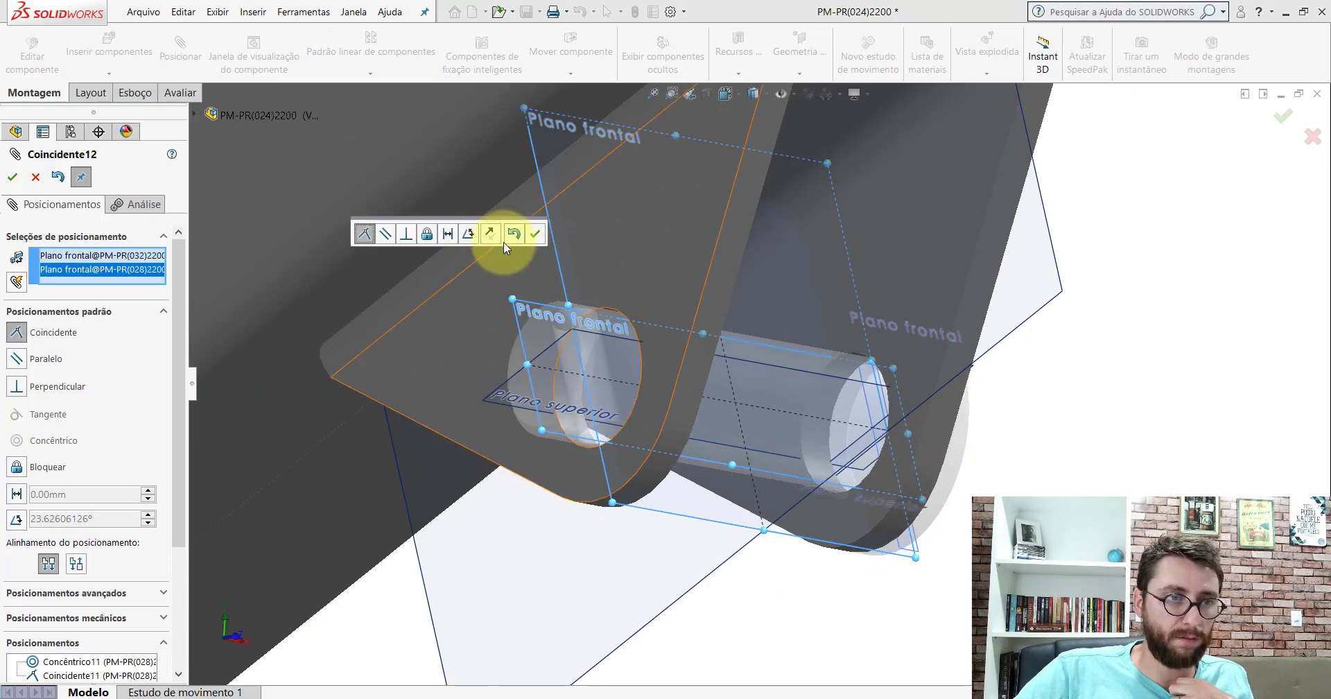
left_click(387, 236)
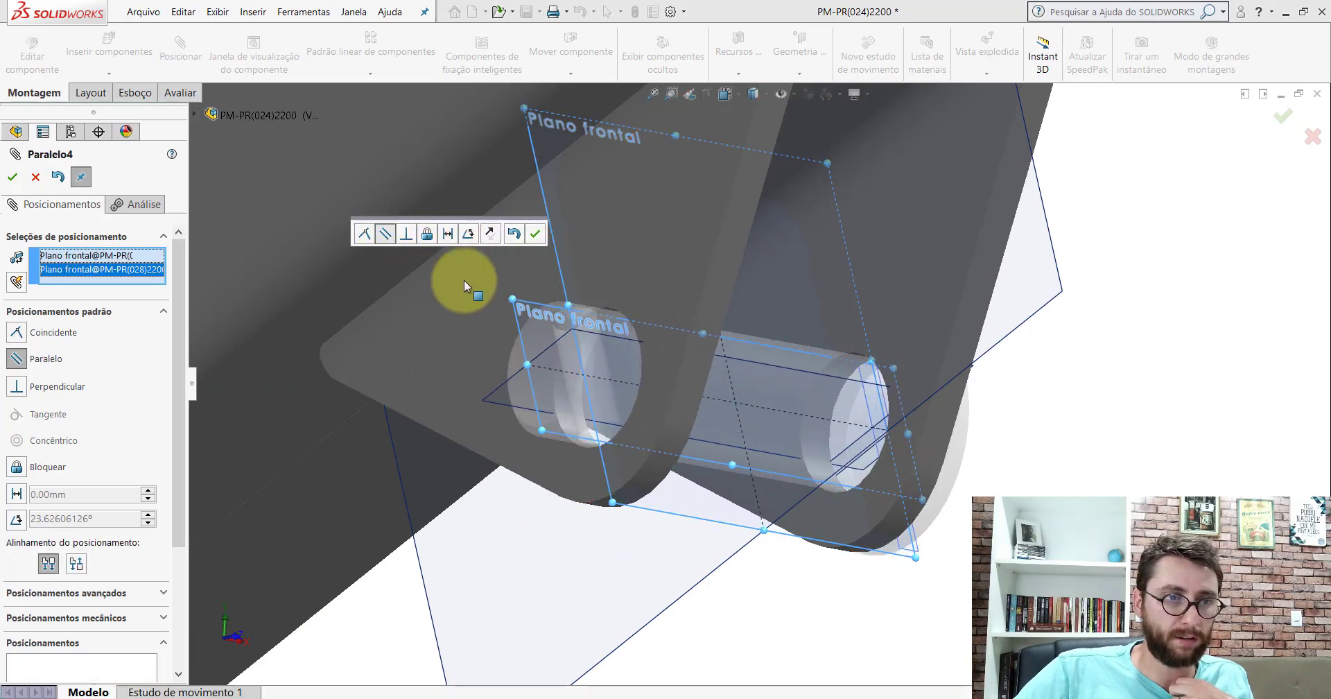
left_click(534, 235)
left_click(32, 179)
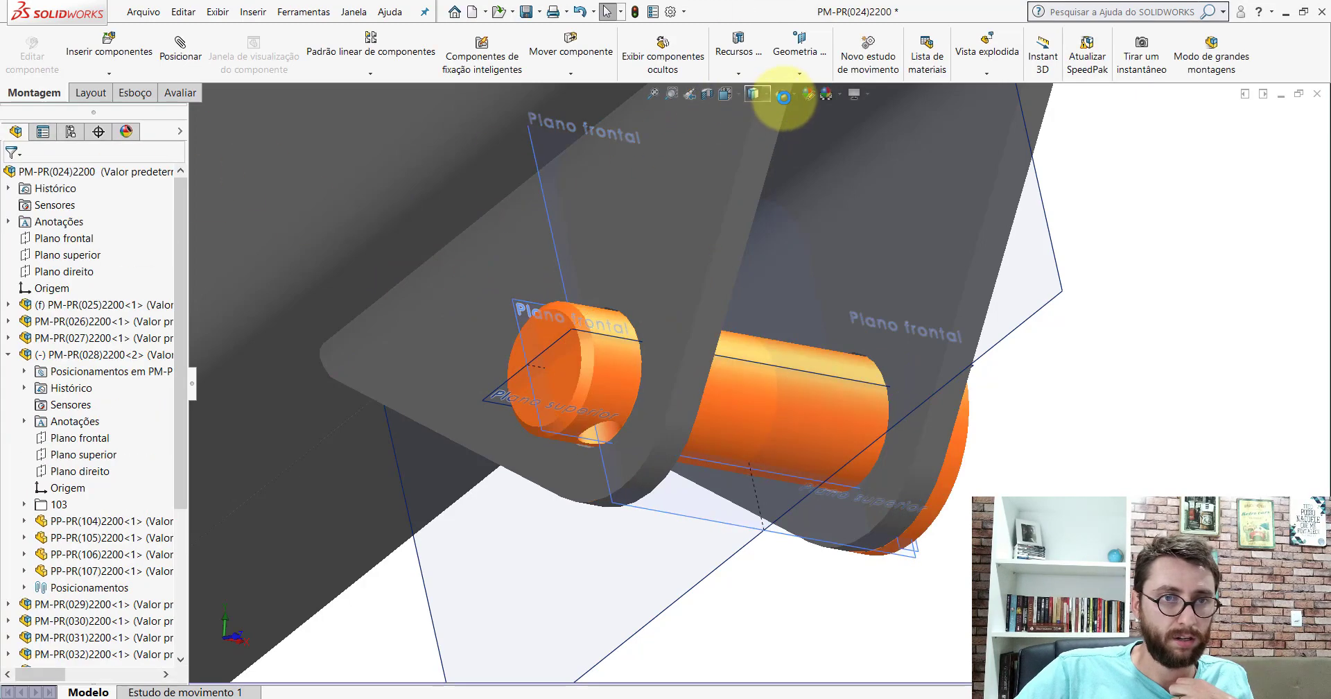
scroll(758, 262, "up", 2)
scroll(757, 334, "up", 3)
scroll(757, 334, "up", 2)
scroll(713, 342, "up", 2)
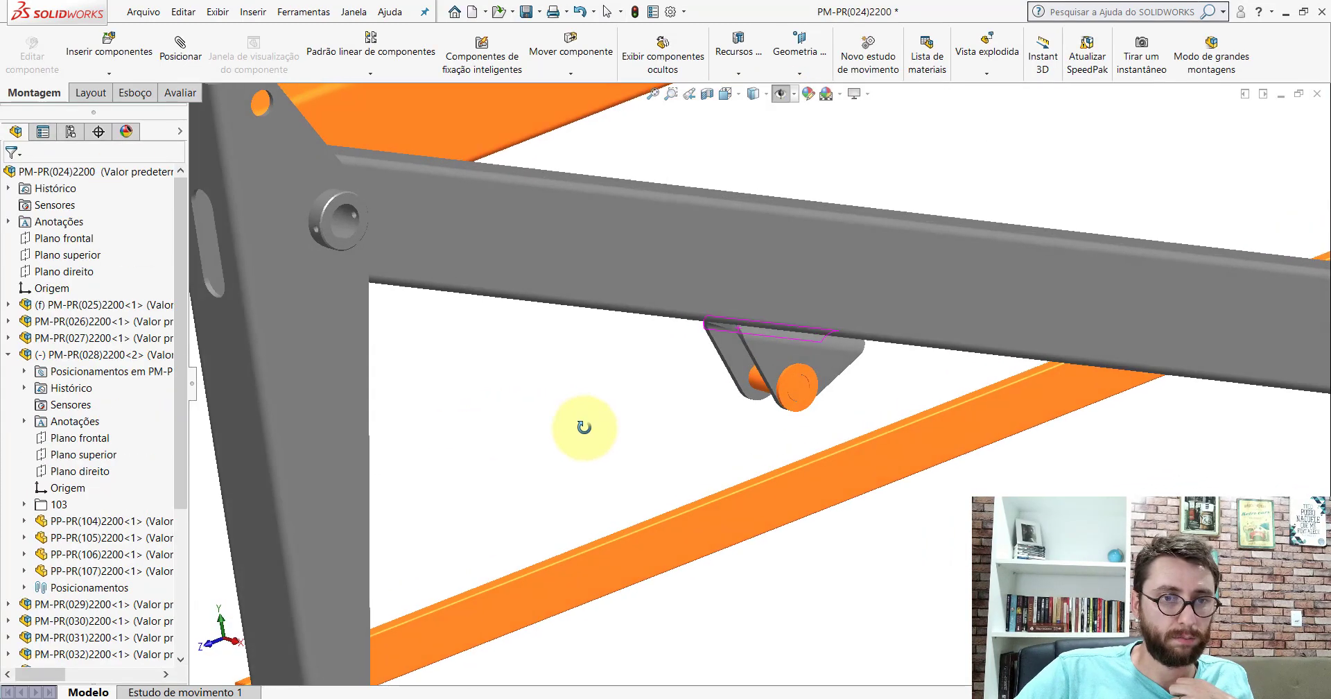
scroll(585, 422, "up", 2)
scroll(875, 381, "up", 1)
scroll(936, 331, "down", 3)
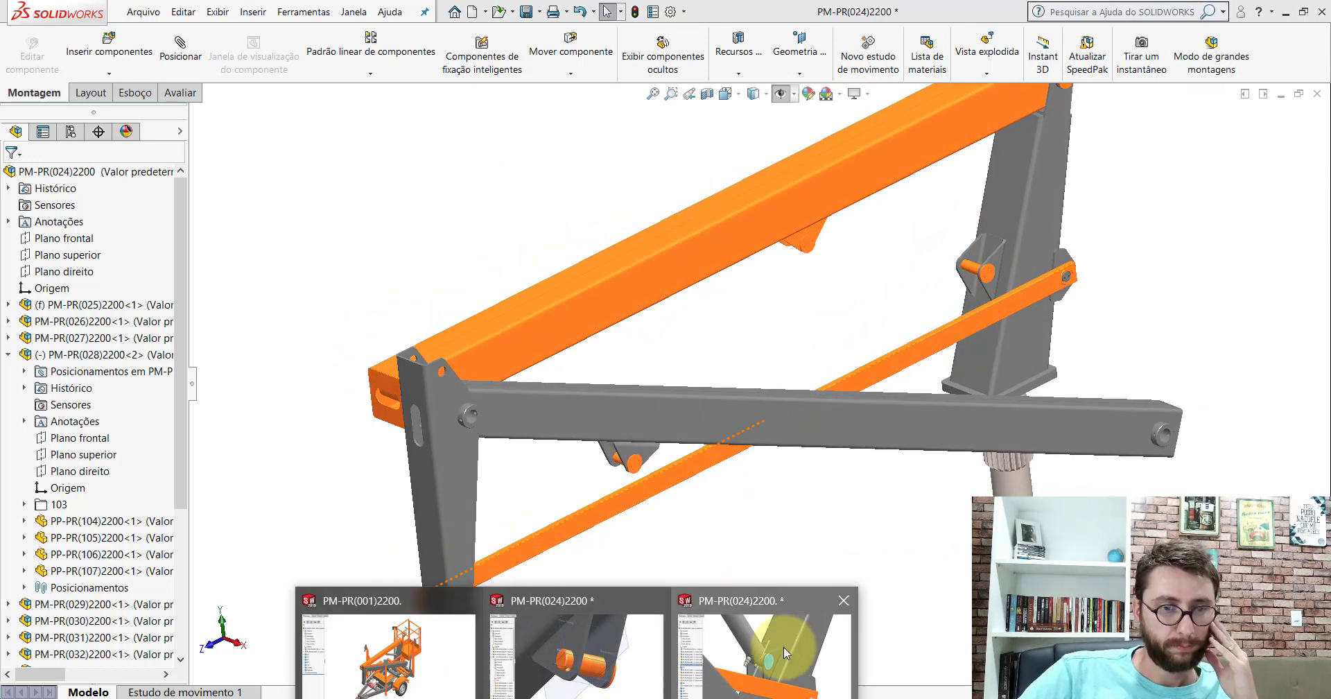
left_click(783, 647)
left_click(7, 422)
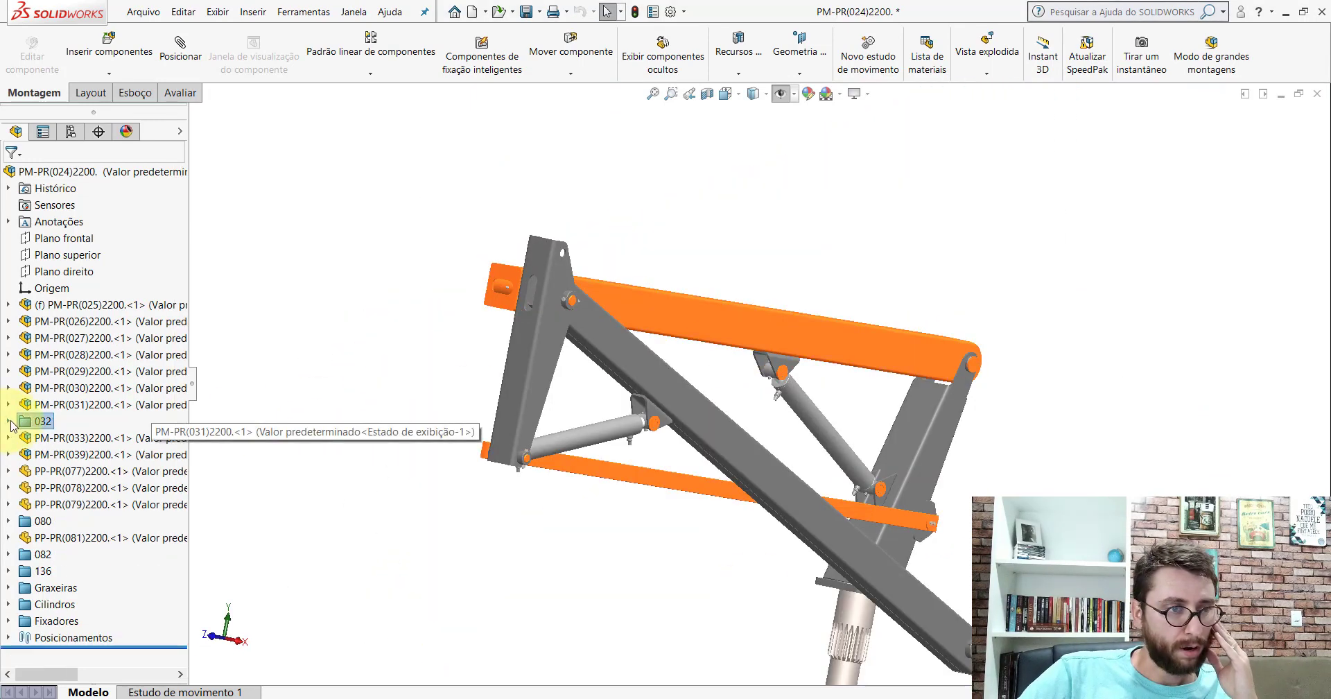
left_click(69, 438)
scroll(544, 501, "down", 2)
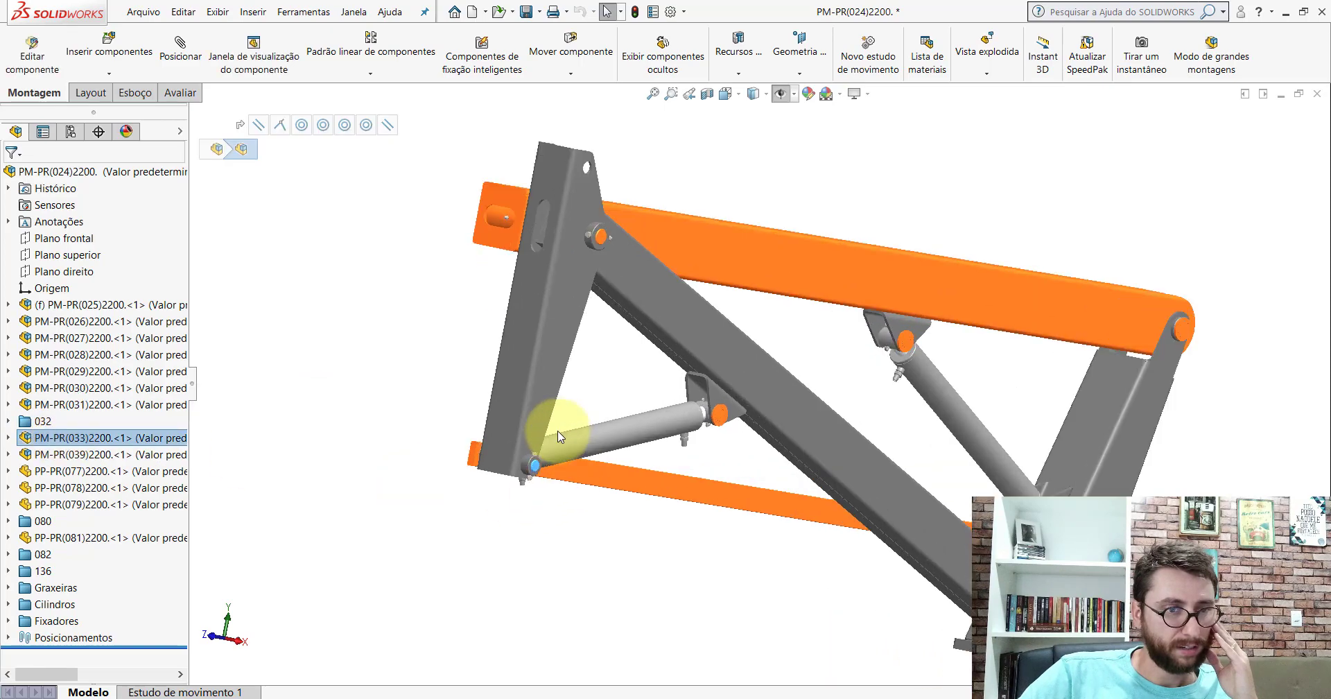
scroll(559, 437, "down", 3)
mouse_move(493, 476)
middle_mouse_down()
mouse_move(558, 451)
mouse_move(656, 451)
middle_mouse_up()
scroll(500, 500, "up", 3)
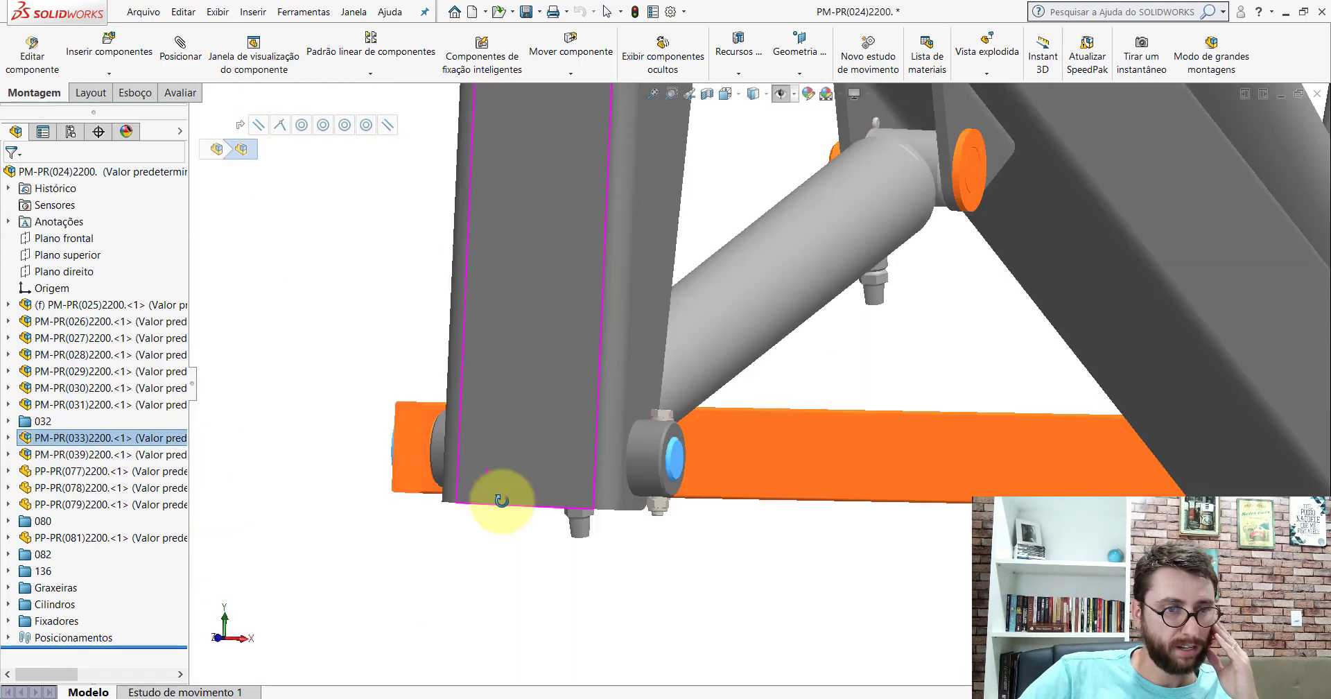
mouse_move(499, 499)
middle_mouse_down()
mouse_move(455, 520)
mouse_move(544, 490)
mouse_move(417, 452)
middle_mouse_up()
scroll(485, 463, "down", 2)
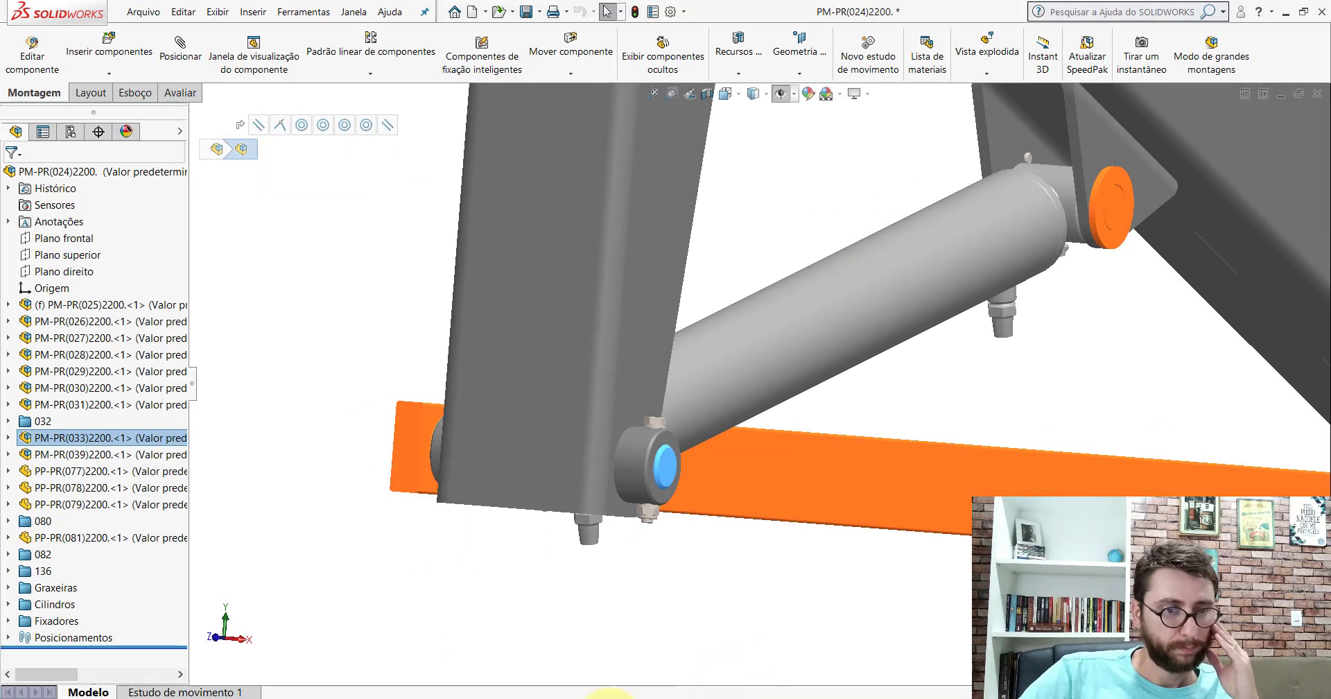
left_click(567, 656)
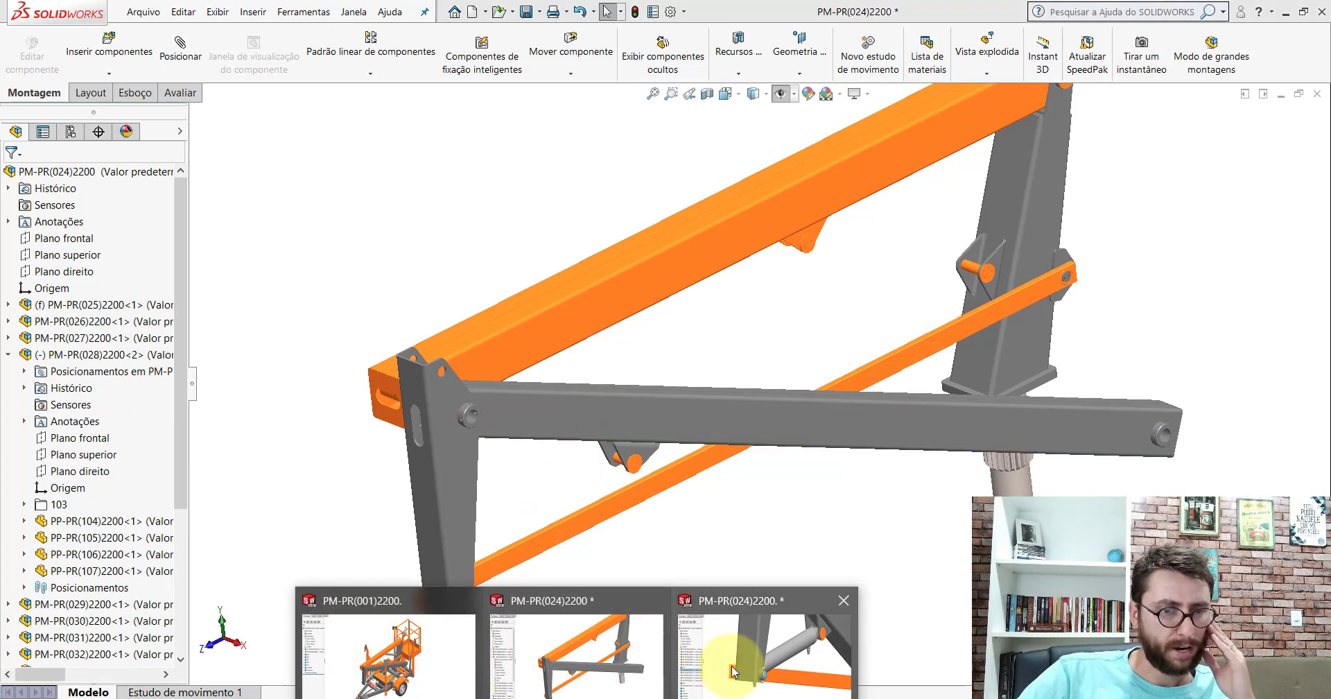
left_click(728, 659)
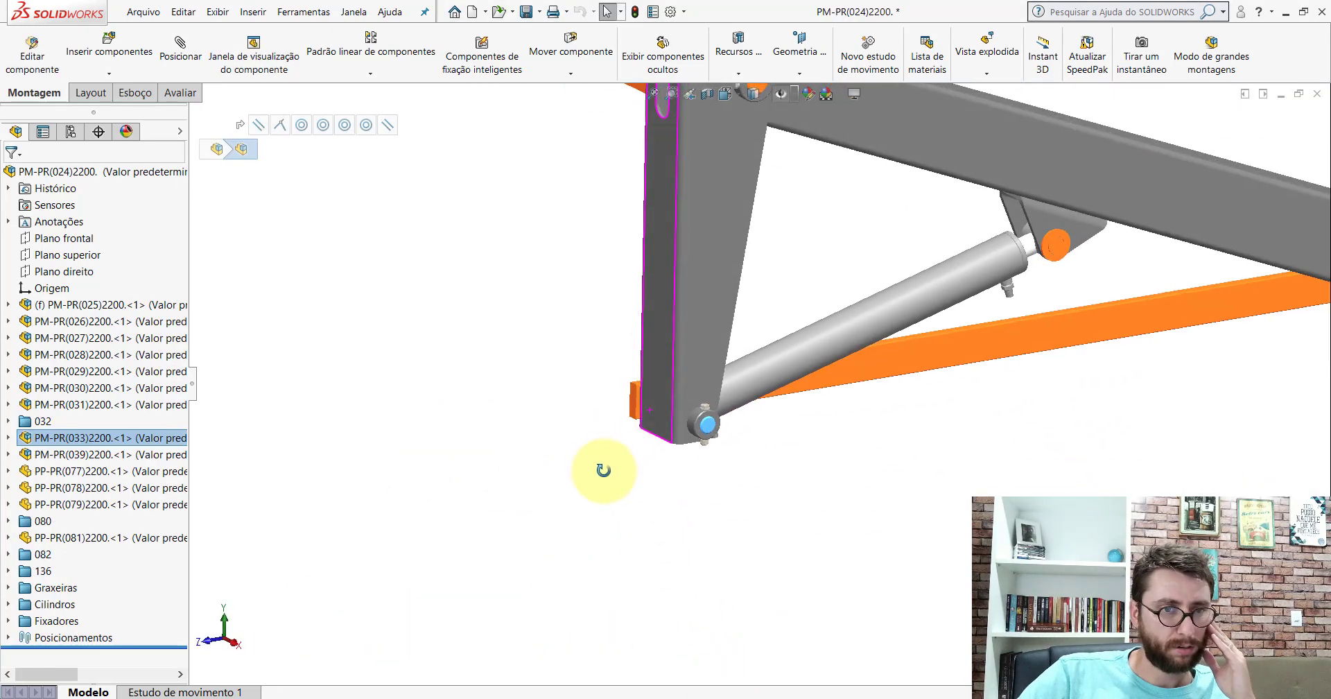
middle_click_drag(651, 410, 748, 425)
scroll(779, 398, "up", 5)
scroll(831, 356, "down", 5)
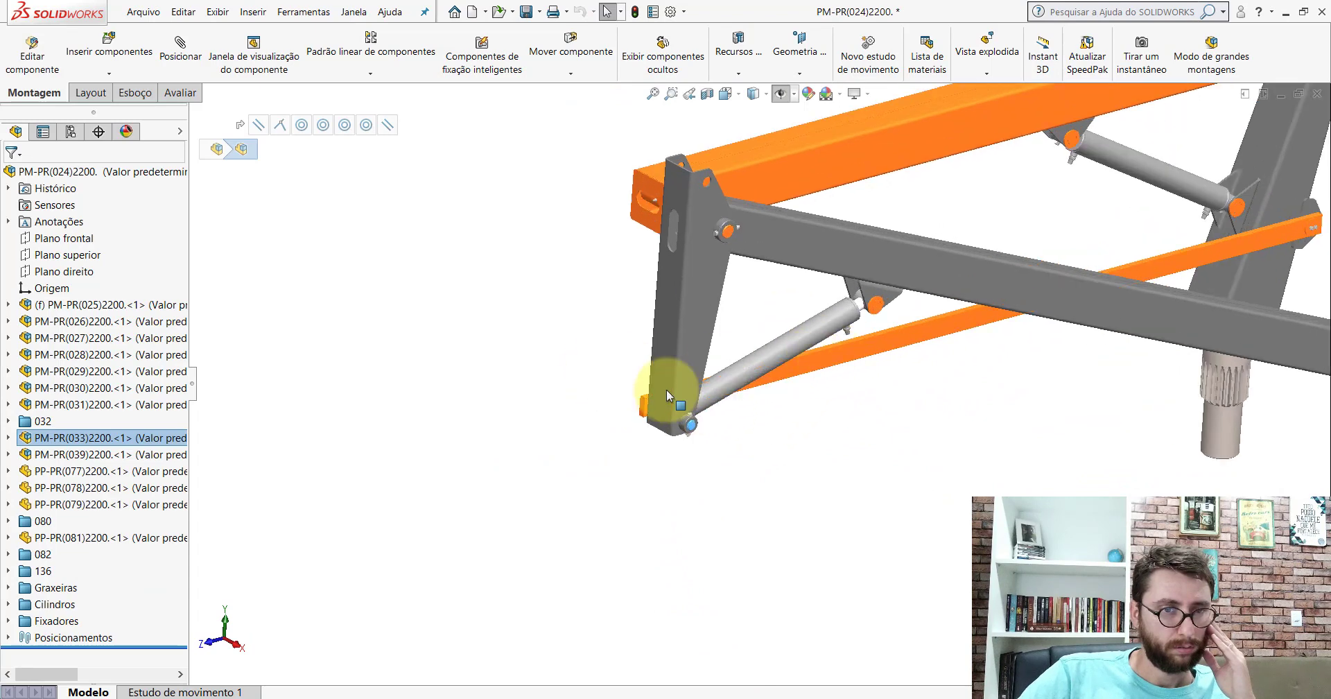
left_click(575, 652)
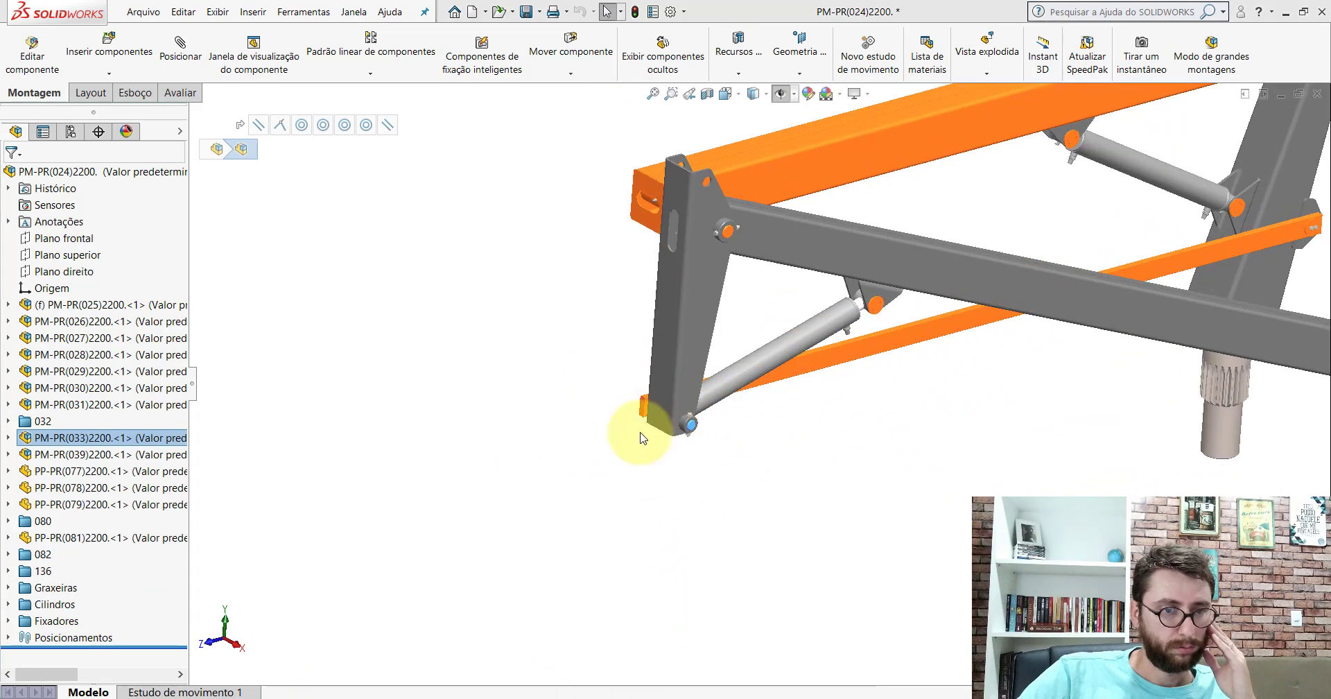
Insert pin PM-PR(033)2200 and place it beside the leg end.
left_click(128, 57)
left_click(97, 474)
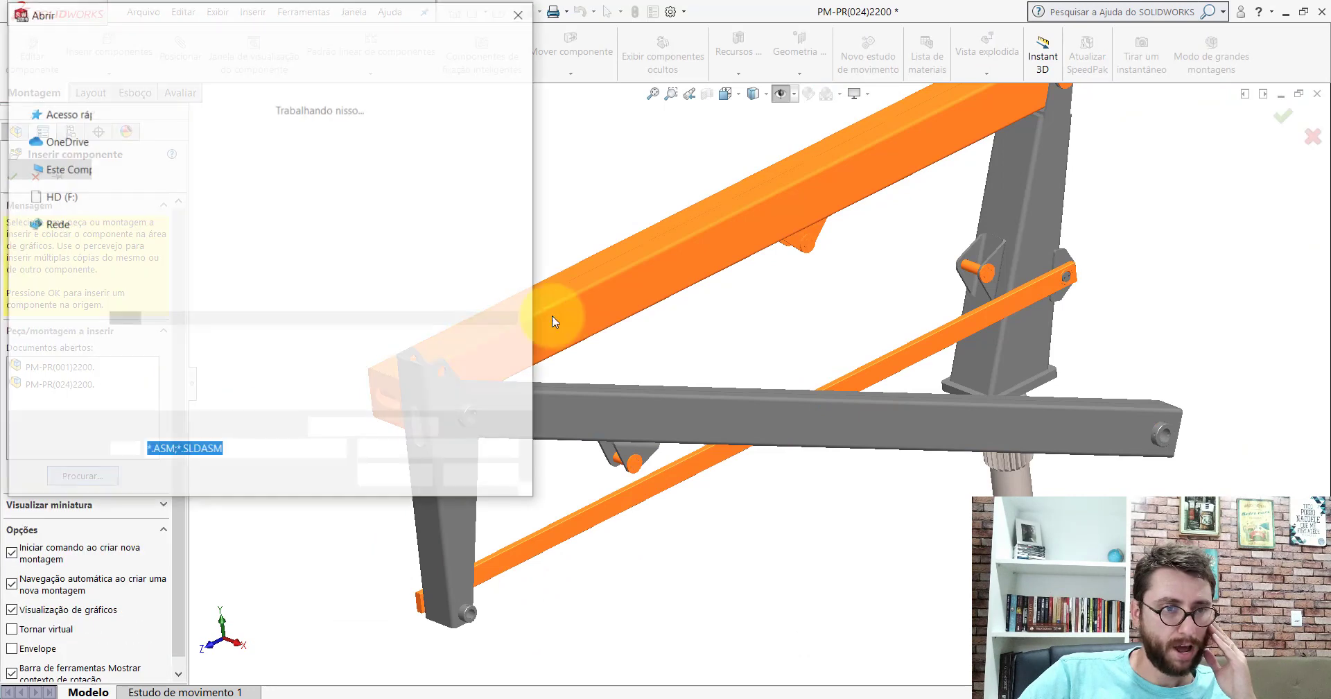
left_click(482, 428)
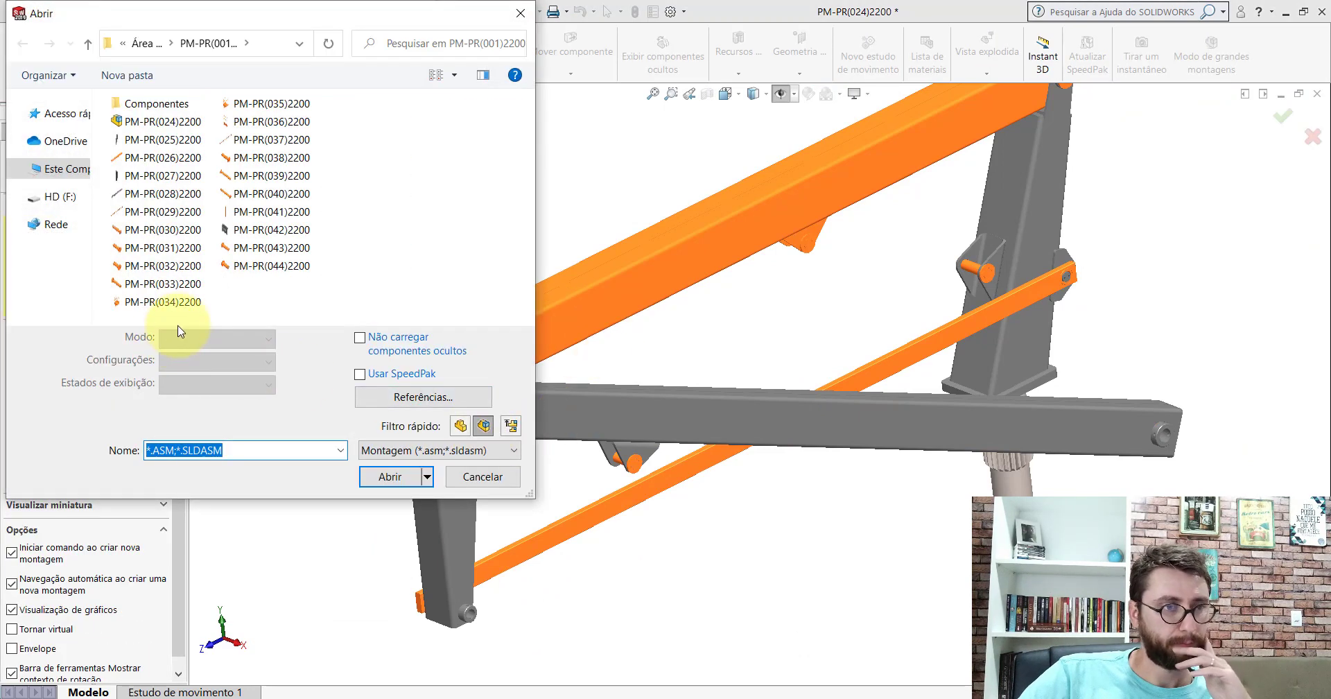
left_click(384, 478)
middle_click_drag(416, 596, 565, 552, "ctrl")
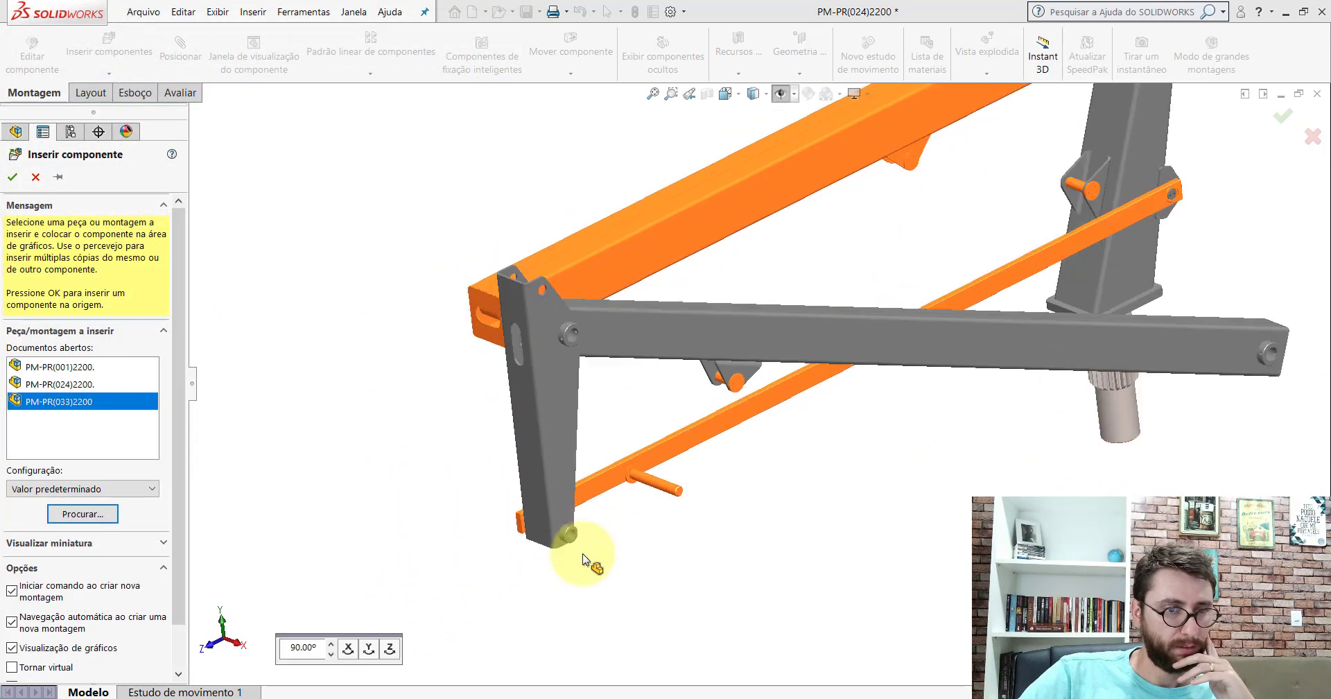
scroll(584, 561, "down", 3)
scroll(529, 499, "down", 3)
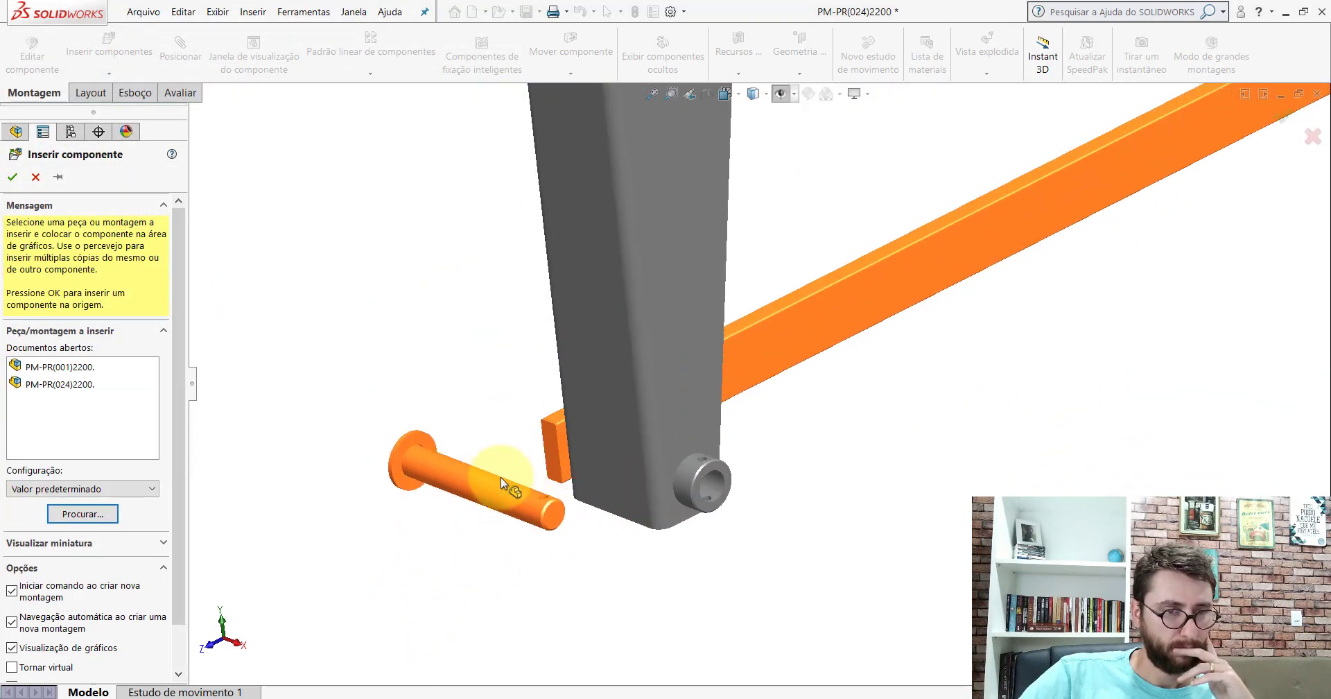
left_click(501, 477)
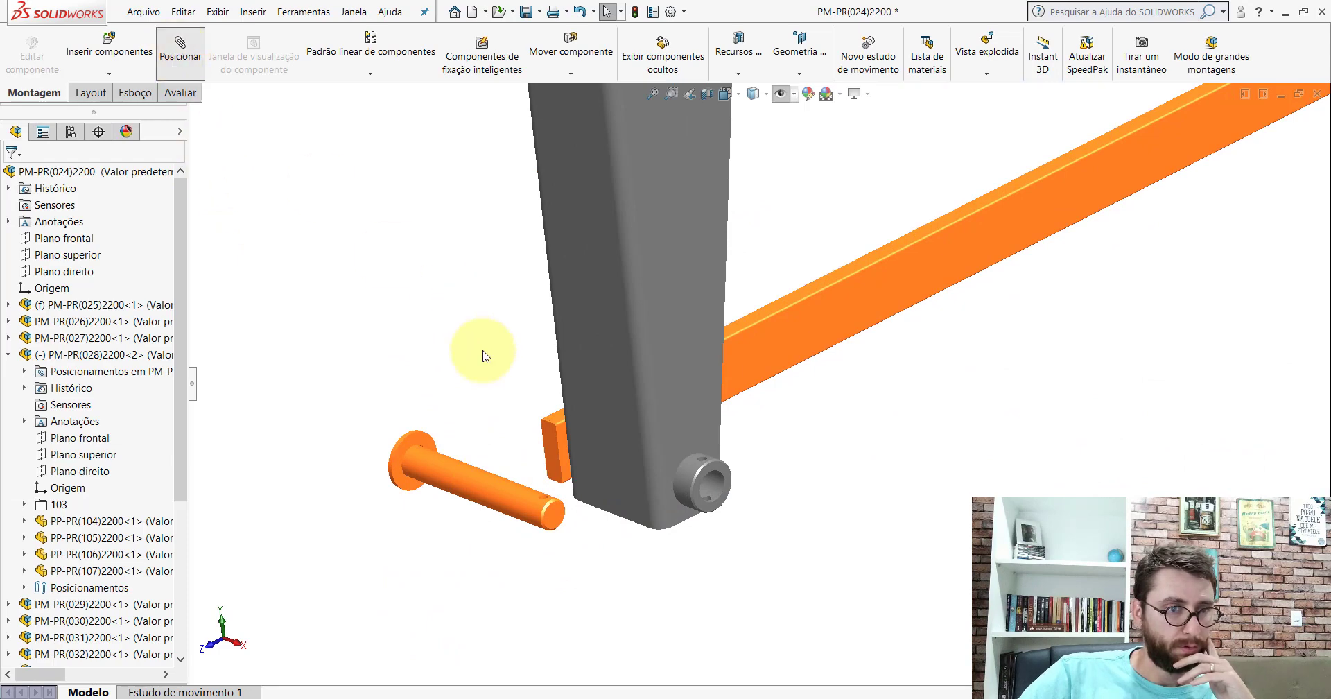
Mate the pin concentric with the orange bar hole and its flange coincident with the bar face.
left_click(467, 477)
middle_click_drag(467, 477, 593, 481)
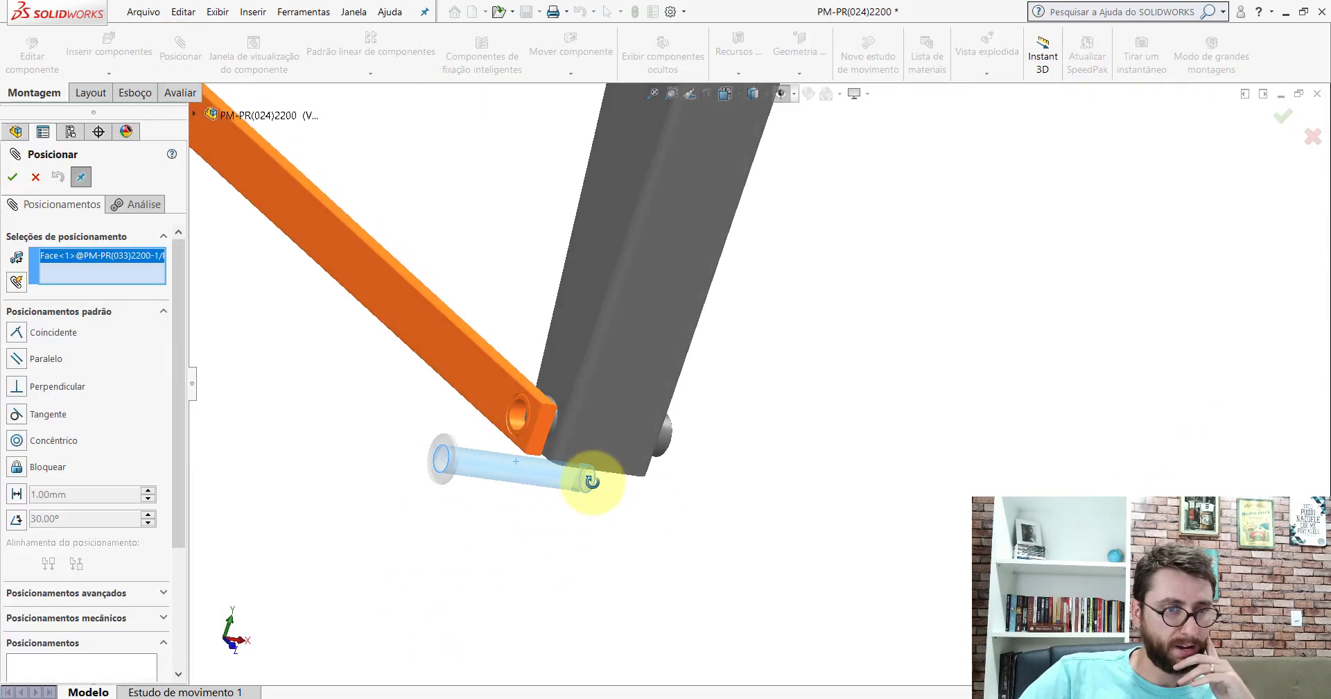
scroll(556, 426, "down", 3)
scroll(531, 376, "down", 2)
left_click(532, 376)
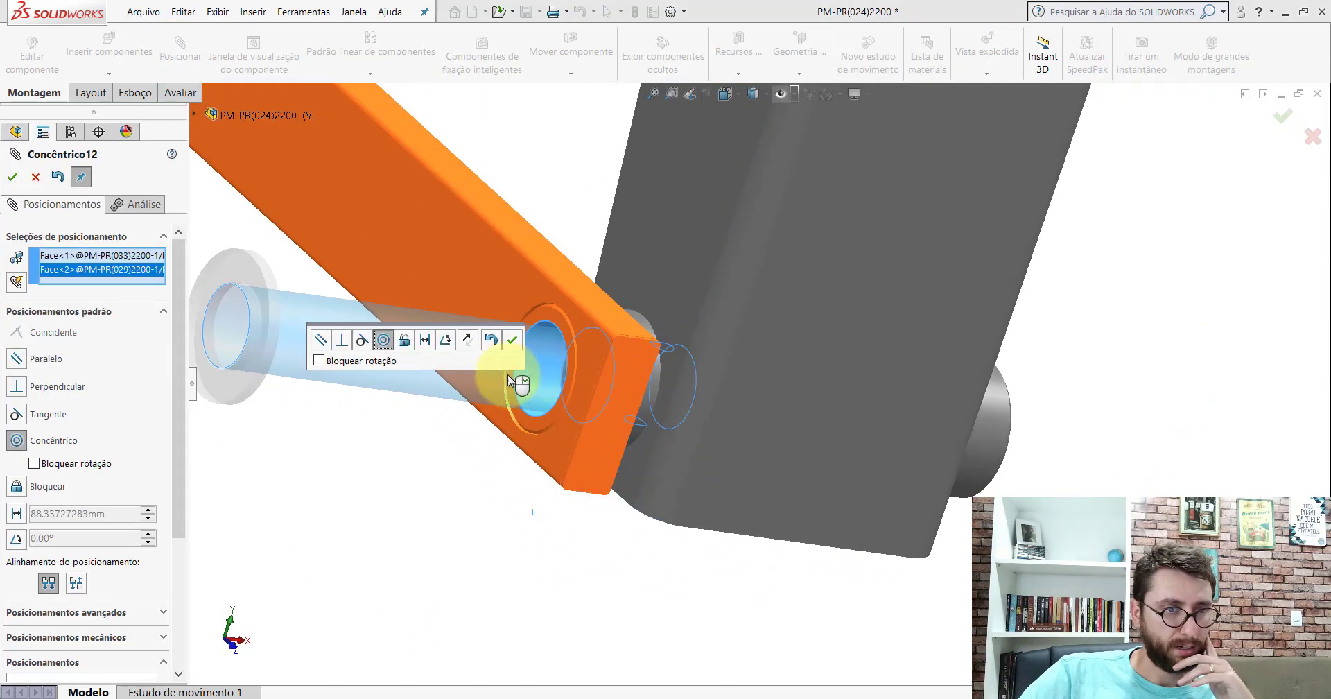
left_click(513, 341)
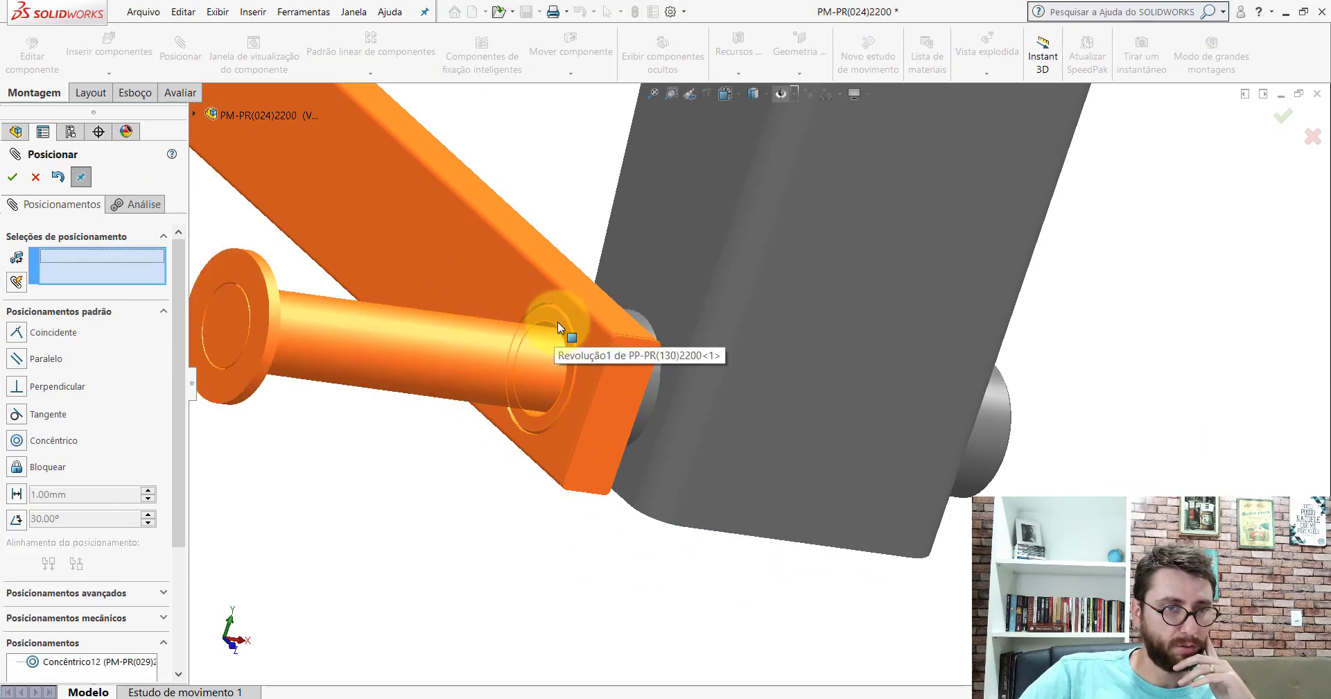
left_click(557, 323)
scroll(587, 348, "up", 2)
middle_click_drag(586, 348, 461, 300)
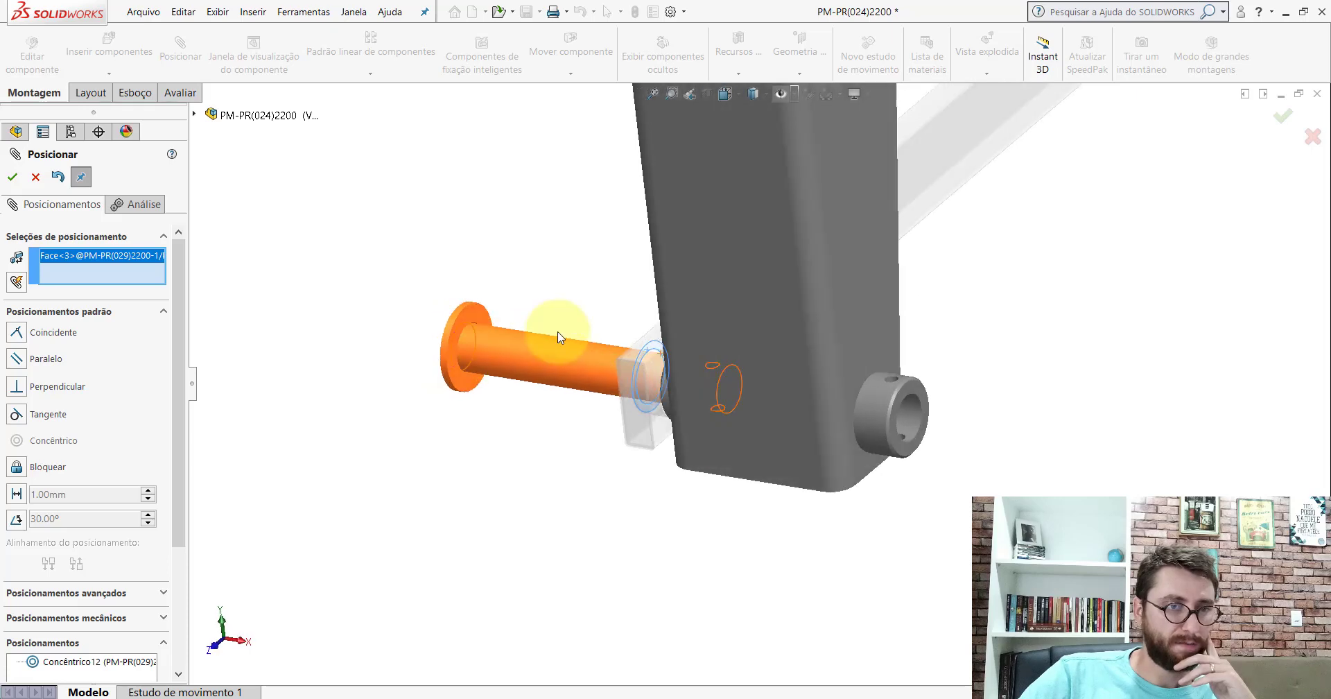
left_click(455, 307)
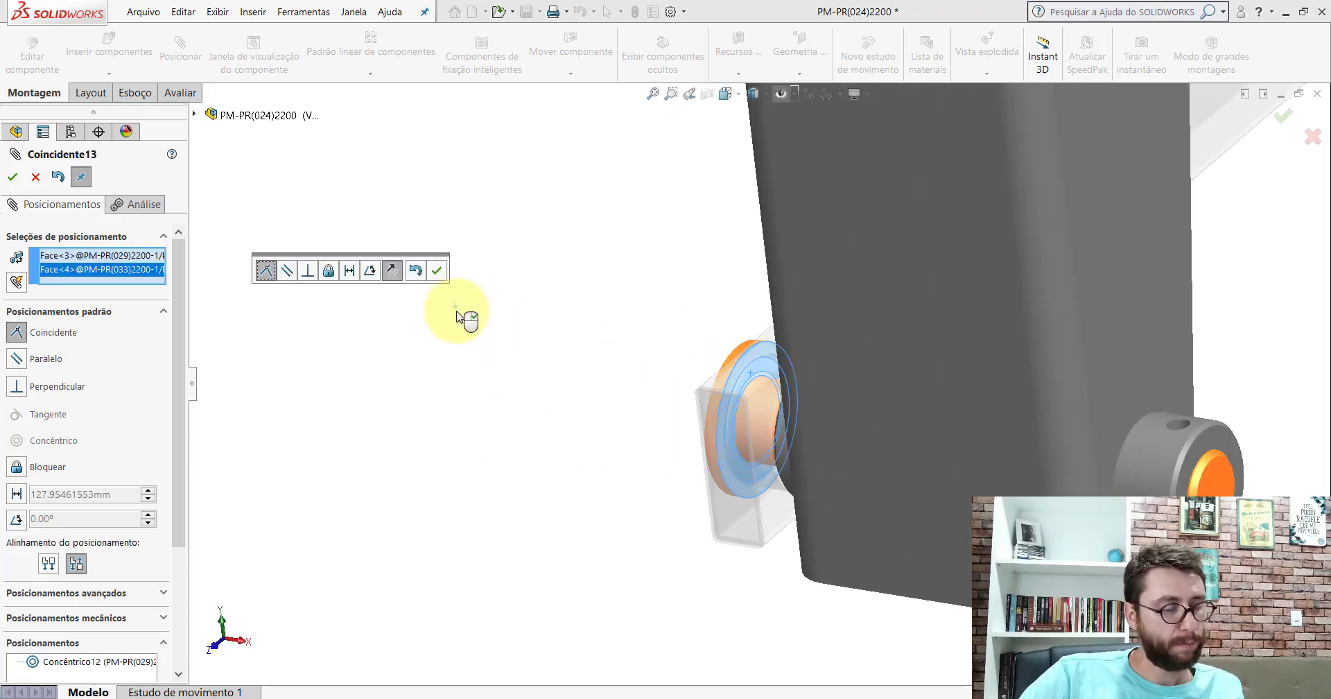
key("Return")
key("Return")
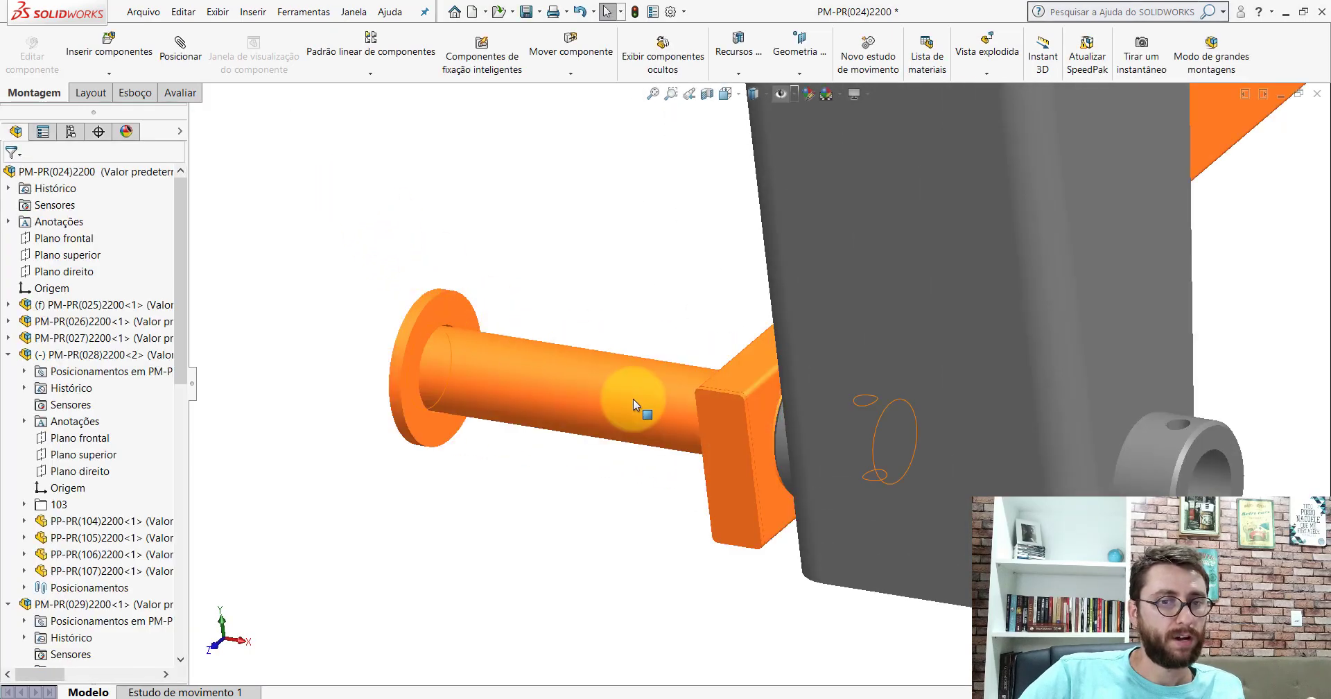
Make the pin concentric with the grey boss hole on the upright.
left_click_drag(634, 398, 310, 347)
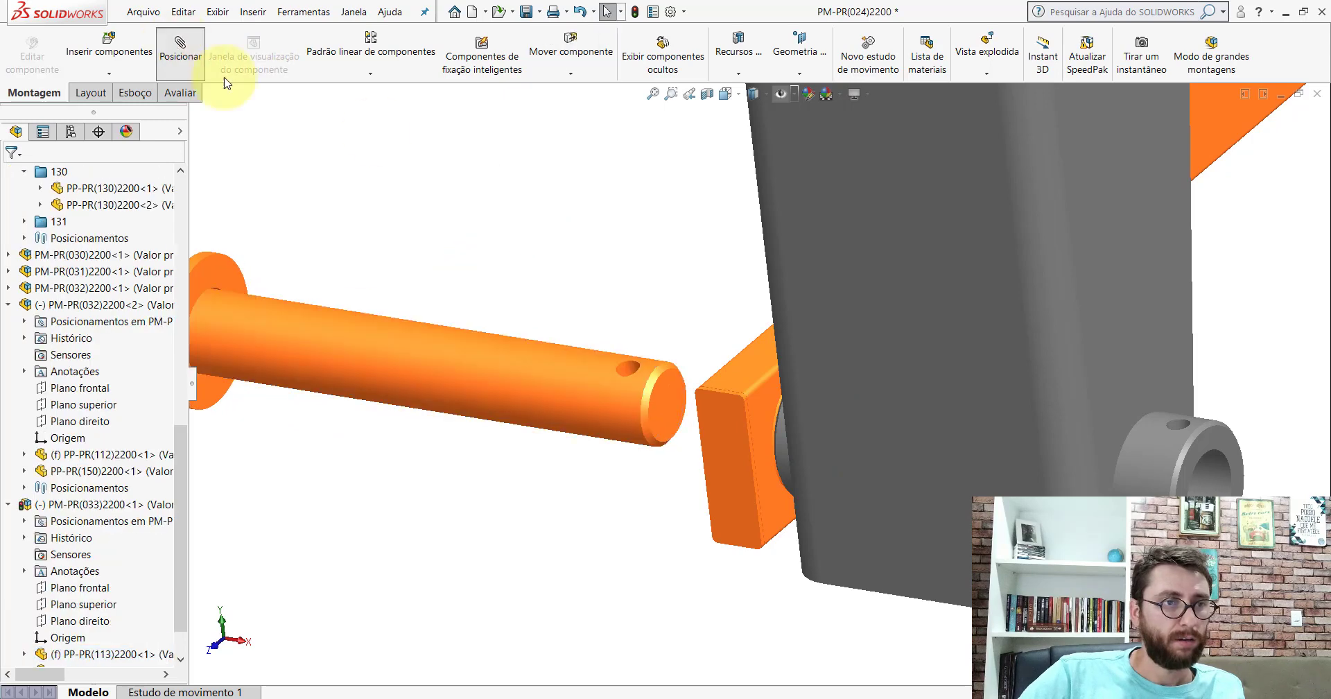
left_click(630, 369)
middle_click_drag(630, 371, 982, 456)
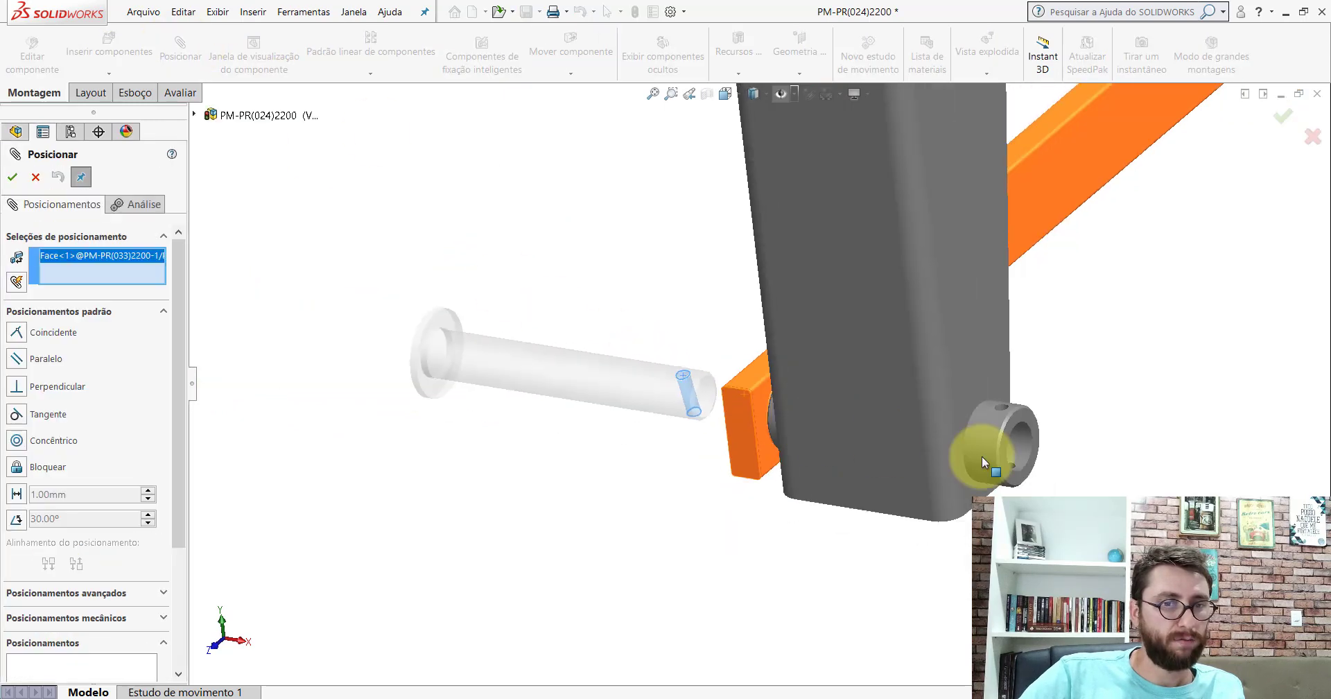
scroll(981, 416, "down", 4)
left_click(910, 326)
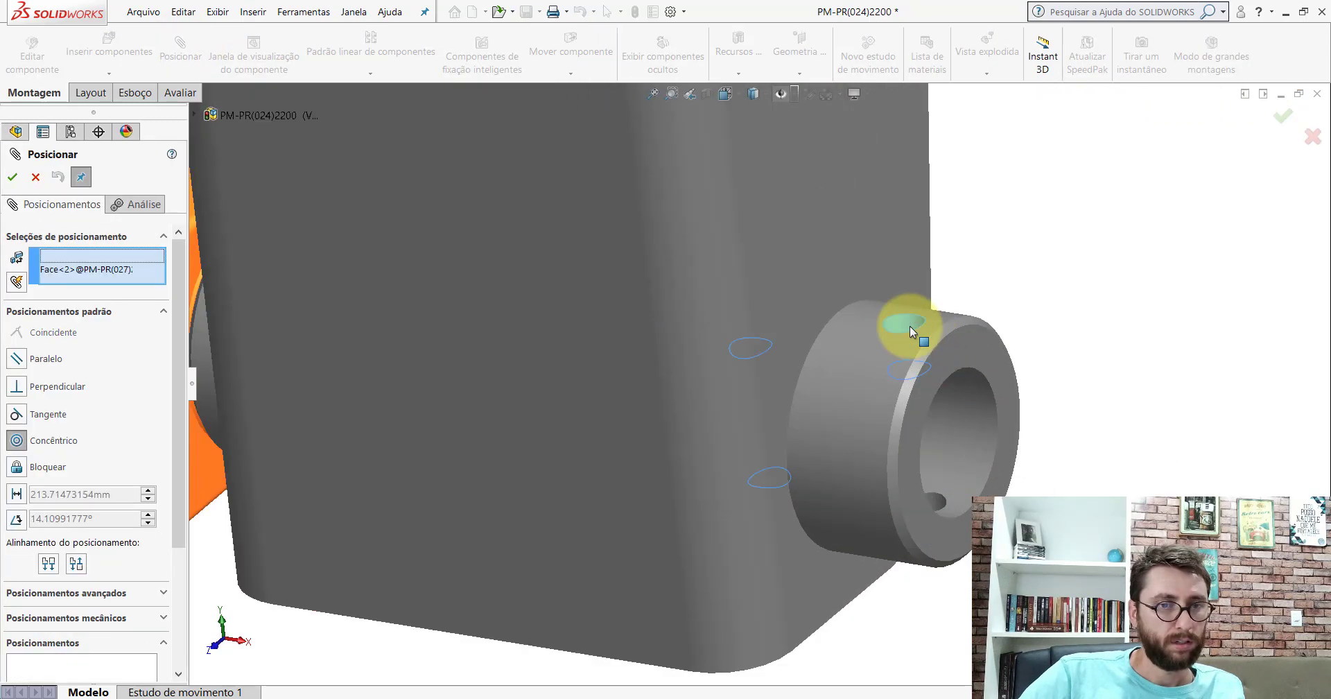
left_click(1121, 307)
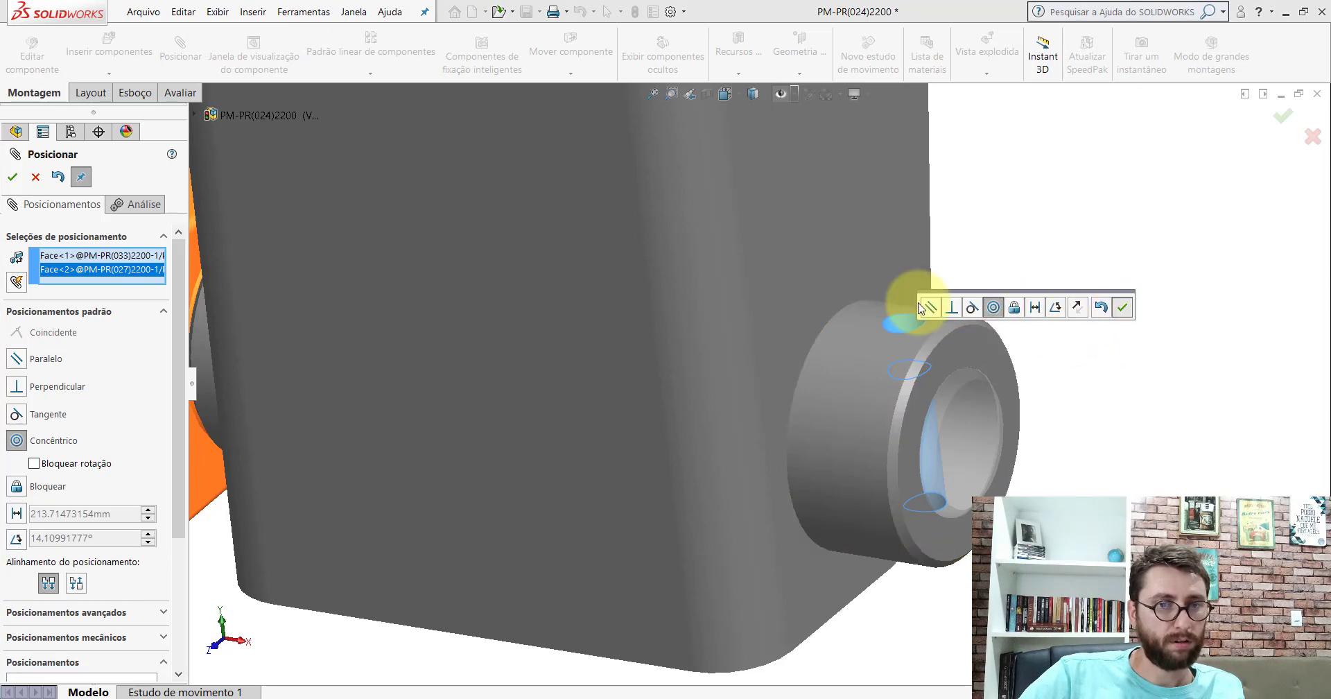
left_click(35, 177)
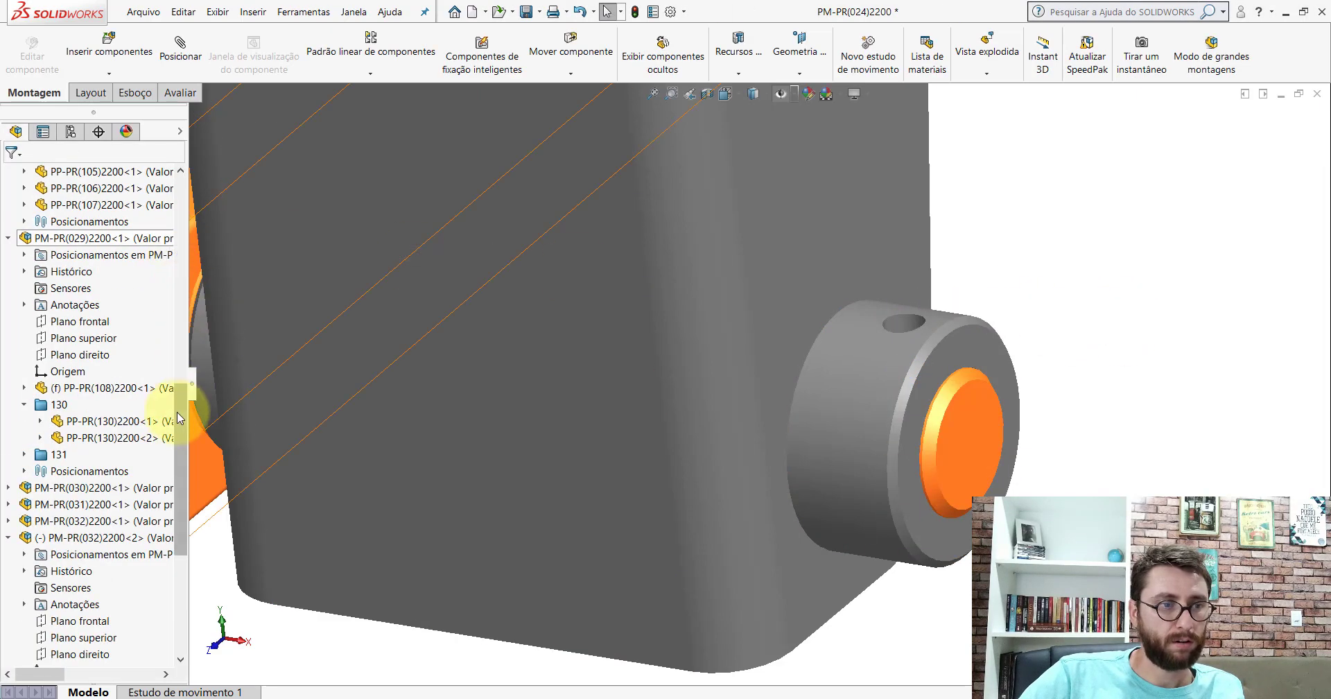
Collapse all tree items and zoom to fit the whole assembly.
right_click(147, 175)
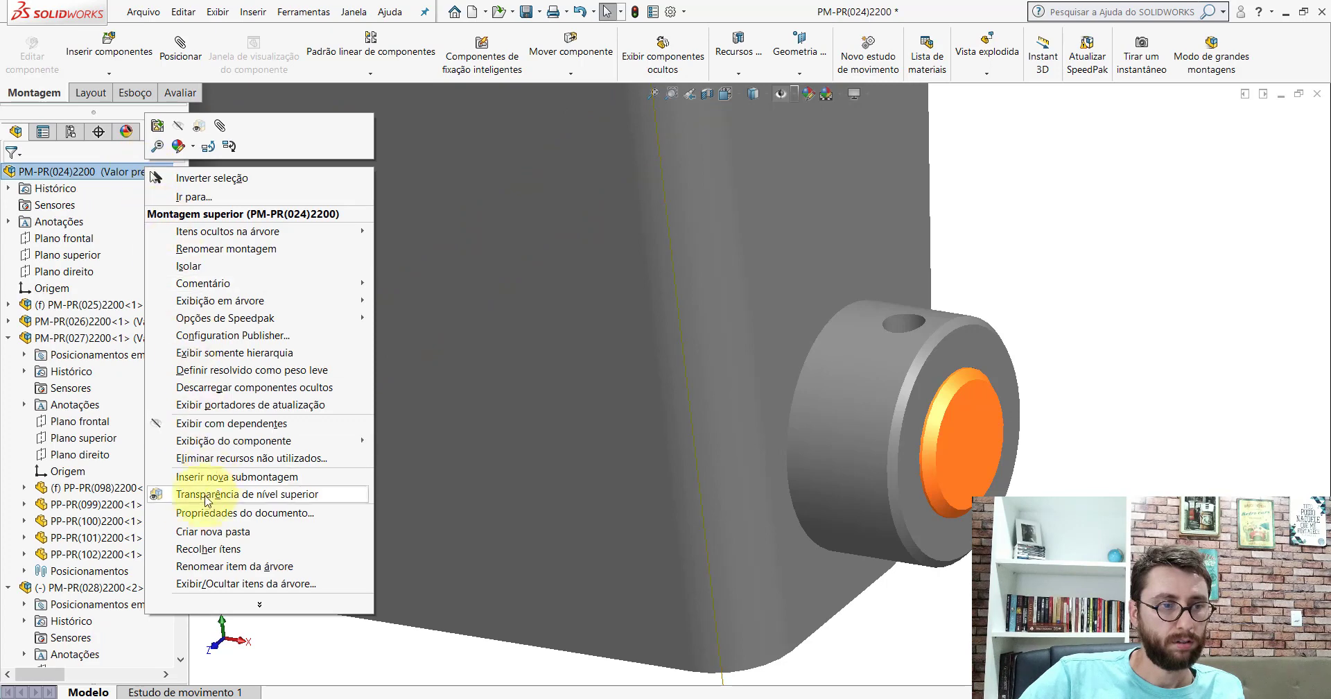
left_click(192, 549)
mouse_move(798, 379)
middle_mouse_down()
mouse_move(839, 278)
mouse_move(775, 359)
middle_mouse_up()
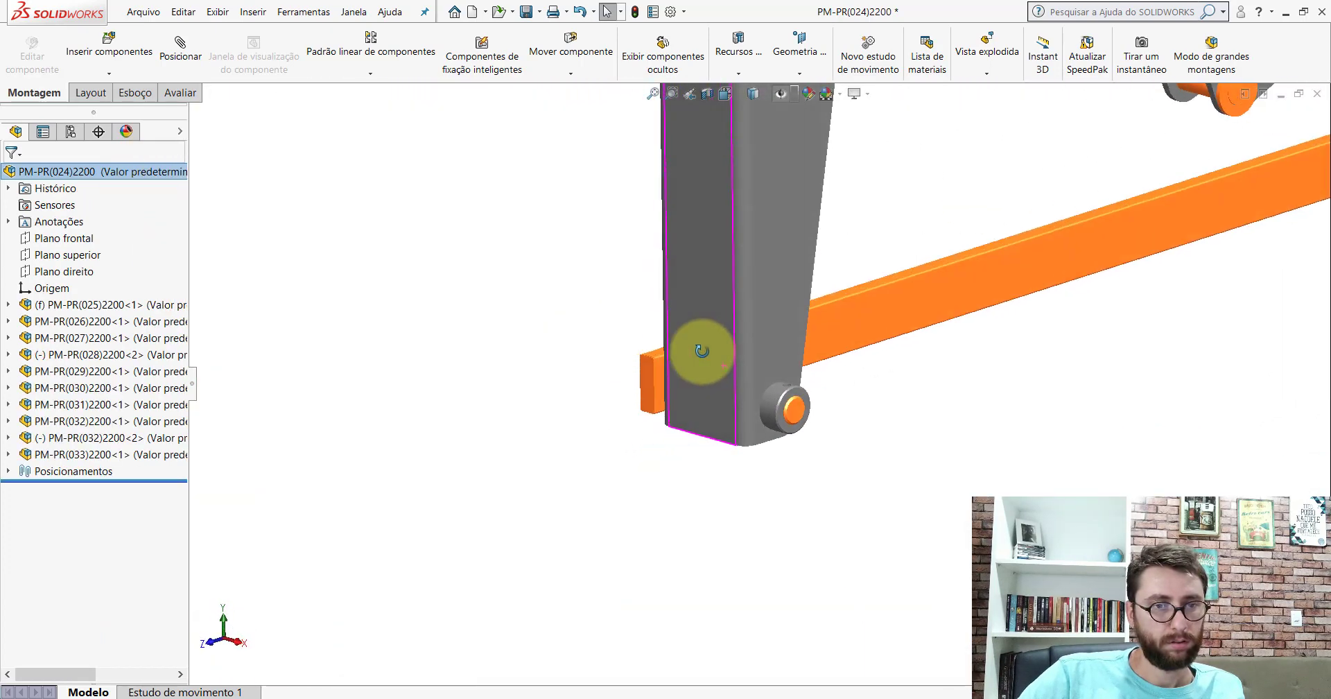
key("f")
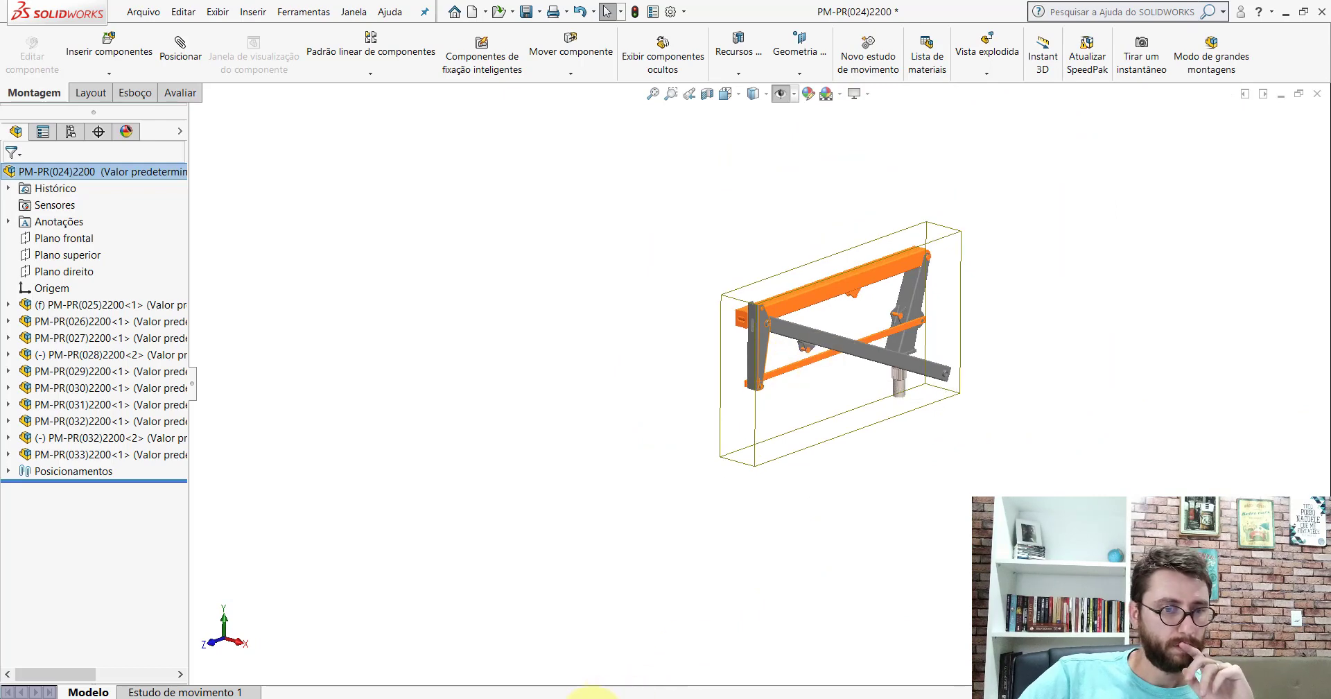
mouse_move(732, 695)
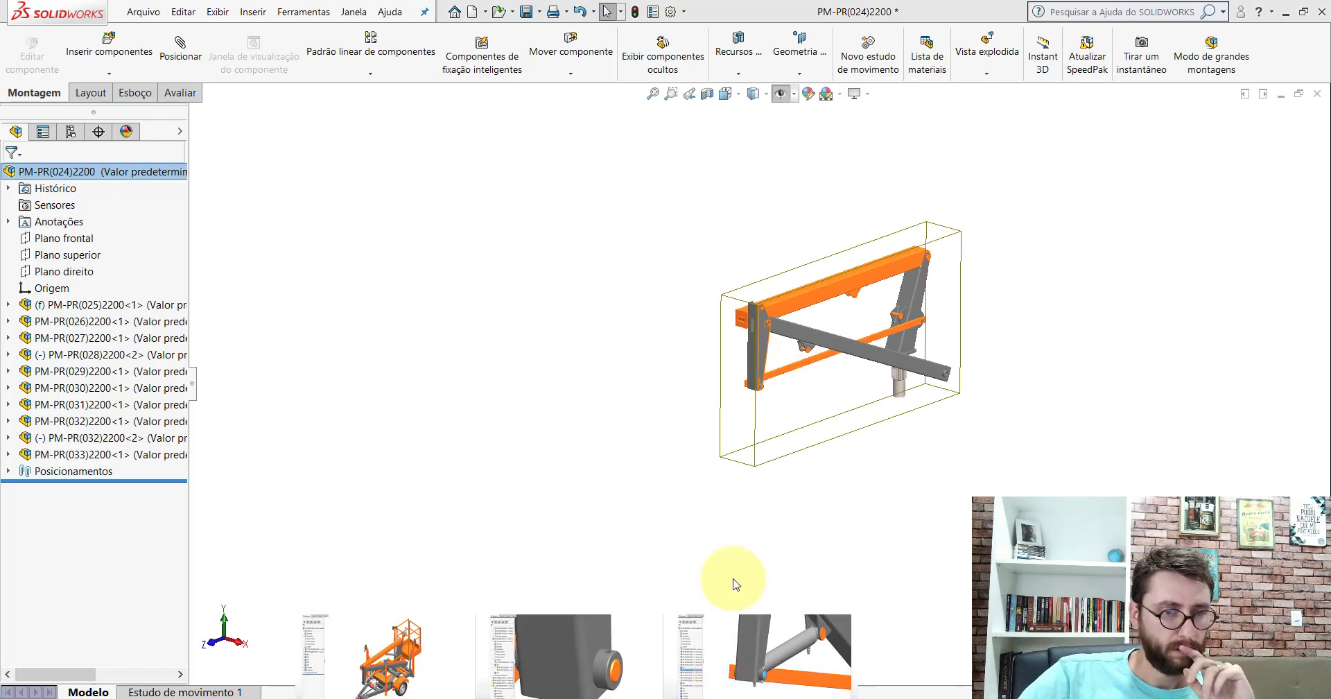
In the reference lift, select PM-PR(039) and orbit to inspect its bracket joint.
left_click(749, 624)
left_click(89, 456, "ctrl")
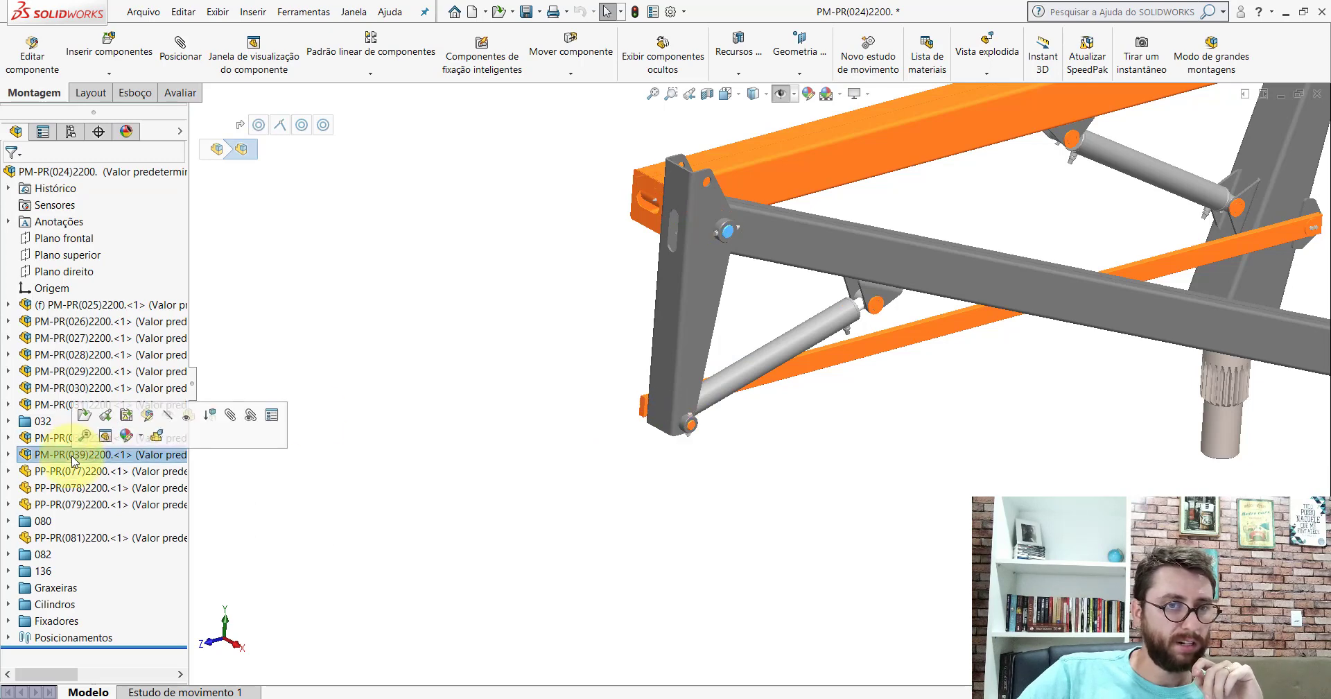
left_click(72, 457)
scroll(782, 297, "up", 3)
scroll(696, 307, "down", 4)
scroll(683, 337, "down", 3)
middle_click_drag(681, 332, 788, 267)
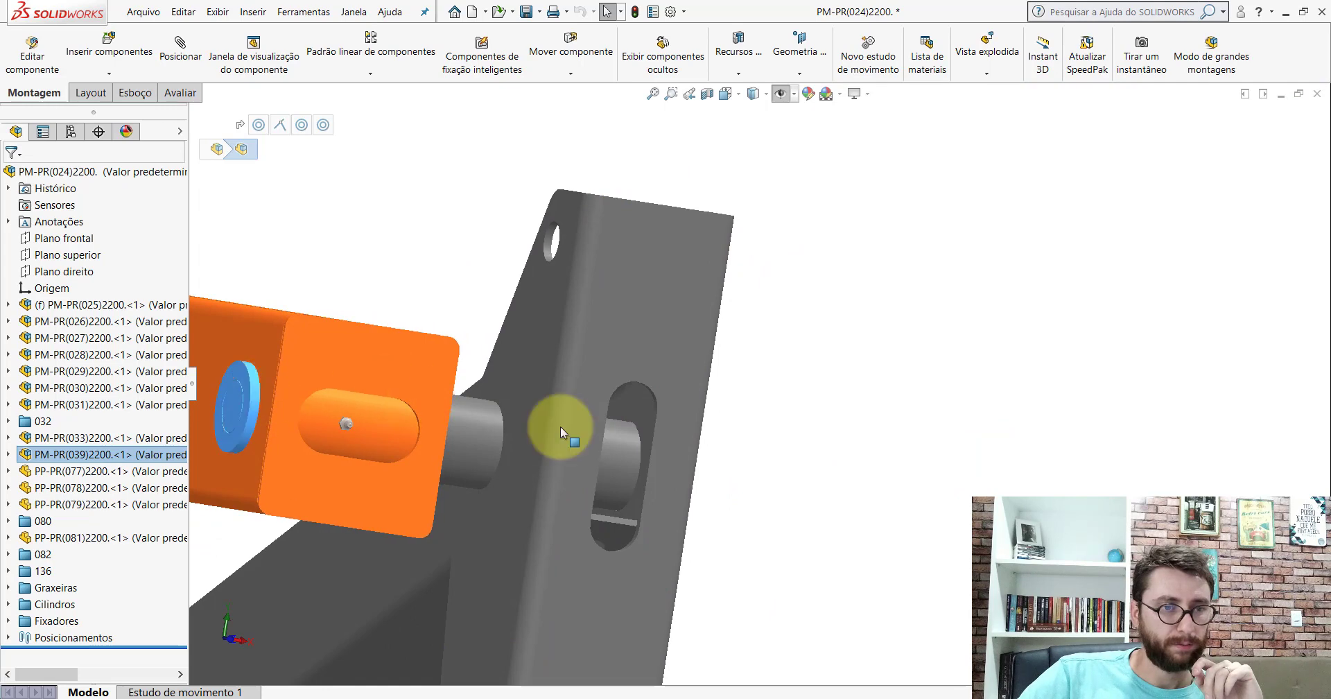
scroll(560, 426, "up", 3)
middle_click_drag(583, 410, 548, 589)
scroll(544, 594, "down", 3)
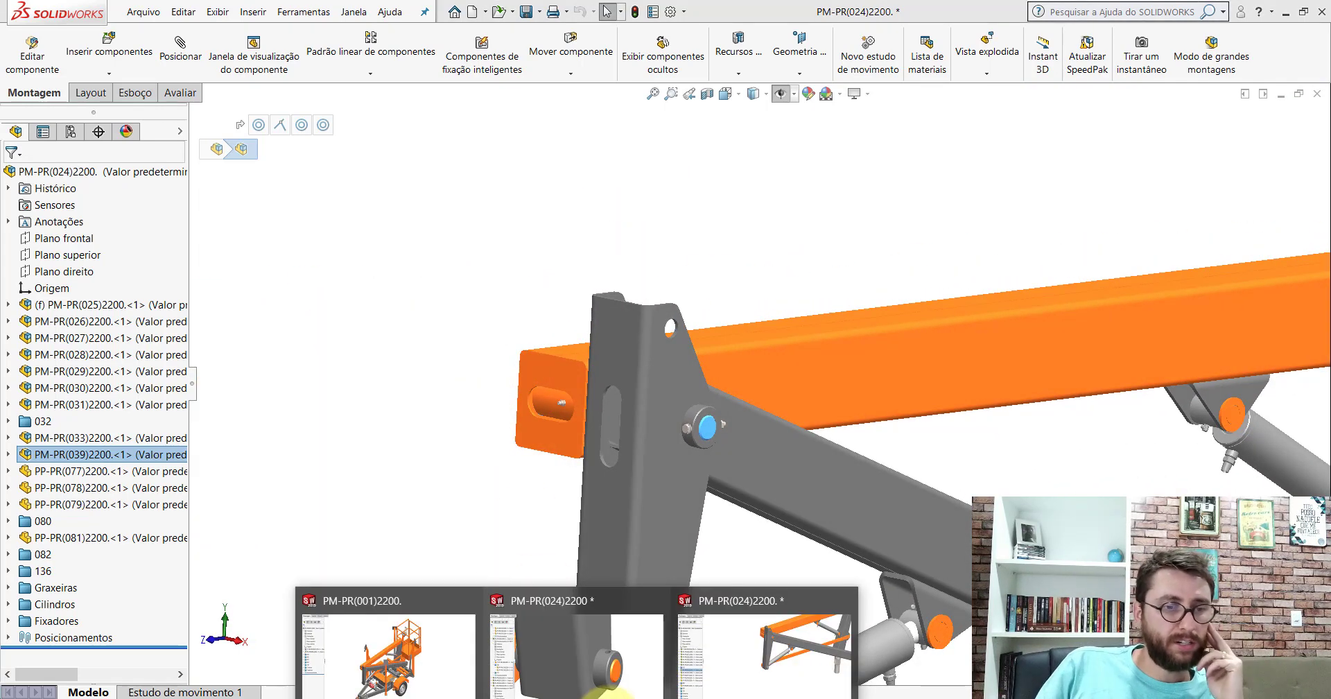
Return to the working boom assembly and start inserting a component.
left_click(576, 652)
scroll(797, 347, "down", 3)
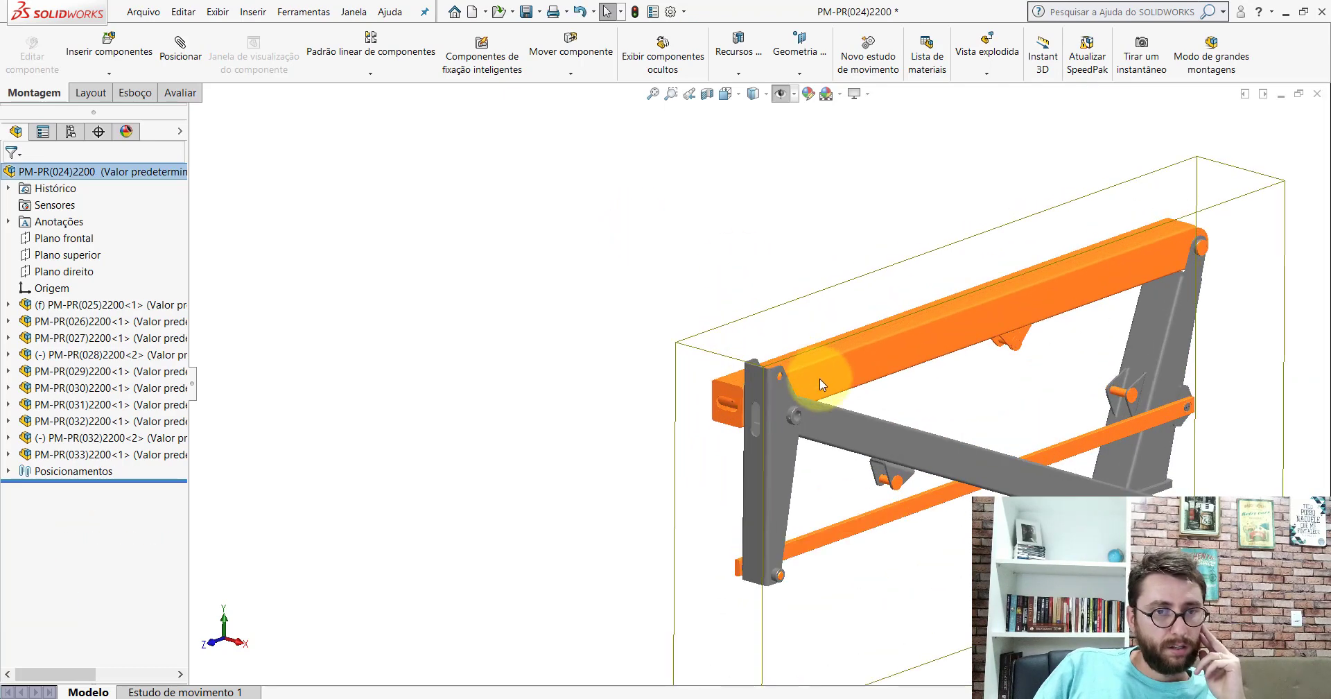
scroll(820, 383, "down", 3)
left_click(321, 111)
left_click(122, 53)
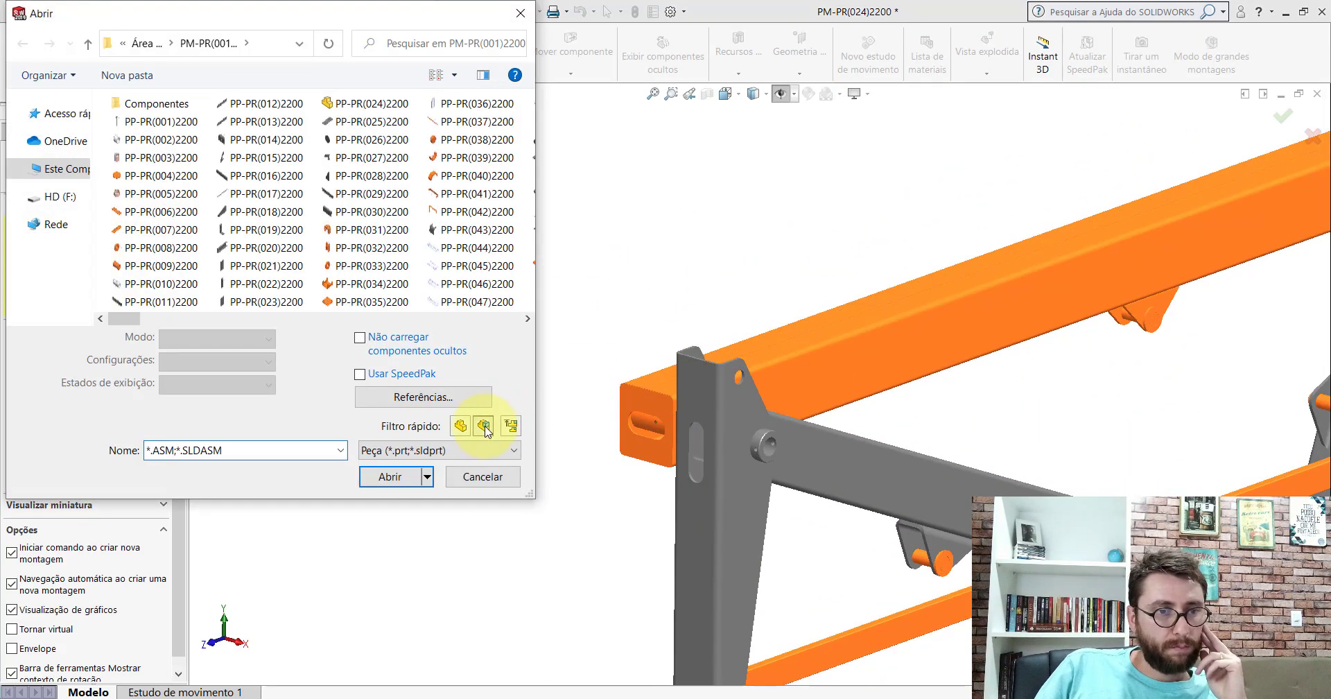
Insert pin PM-PR(039)2200 into the boom assembly.
left_click(484, 426)
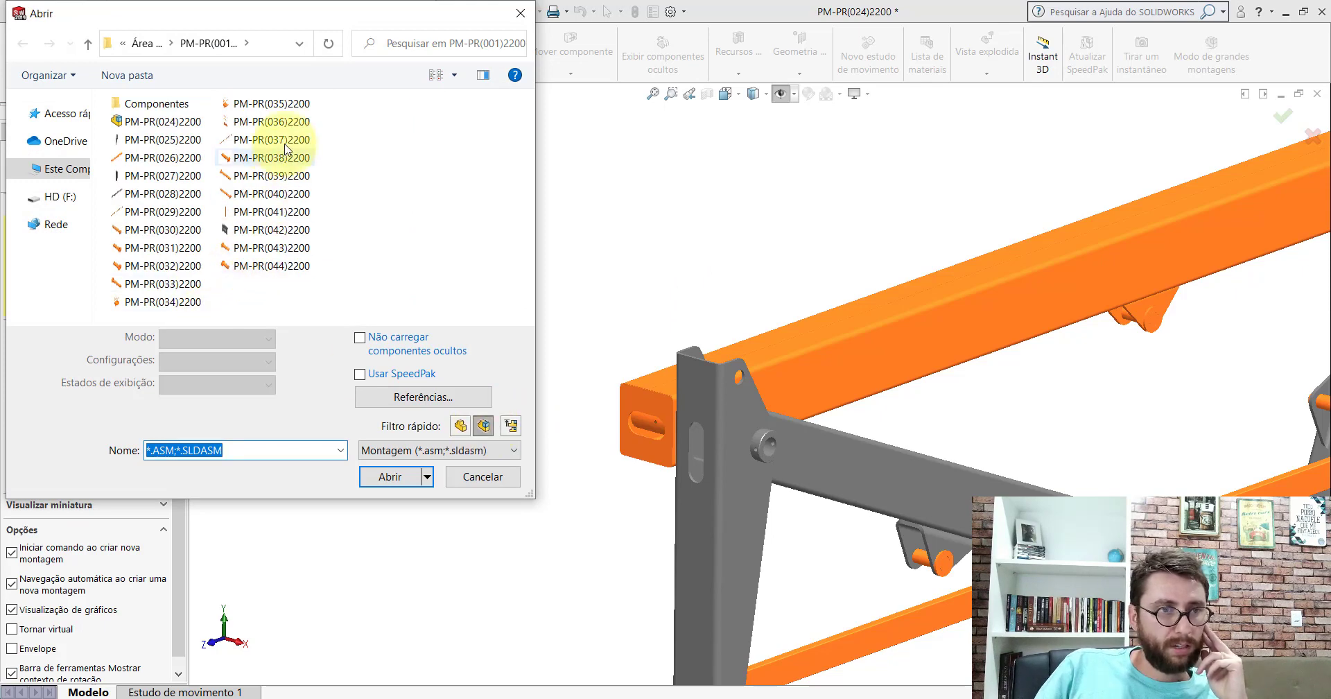
left_click(277, 175)
left_click(389, 476)
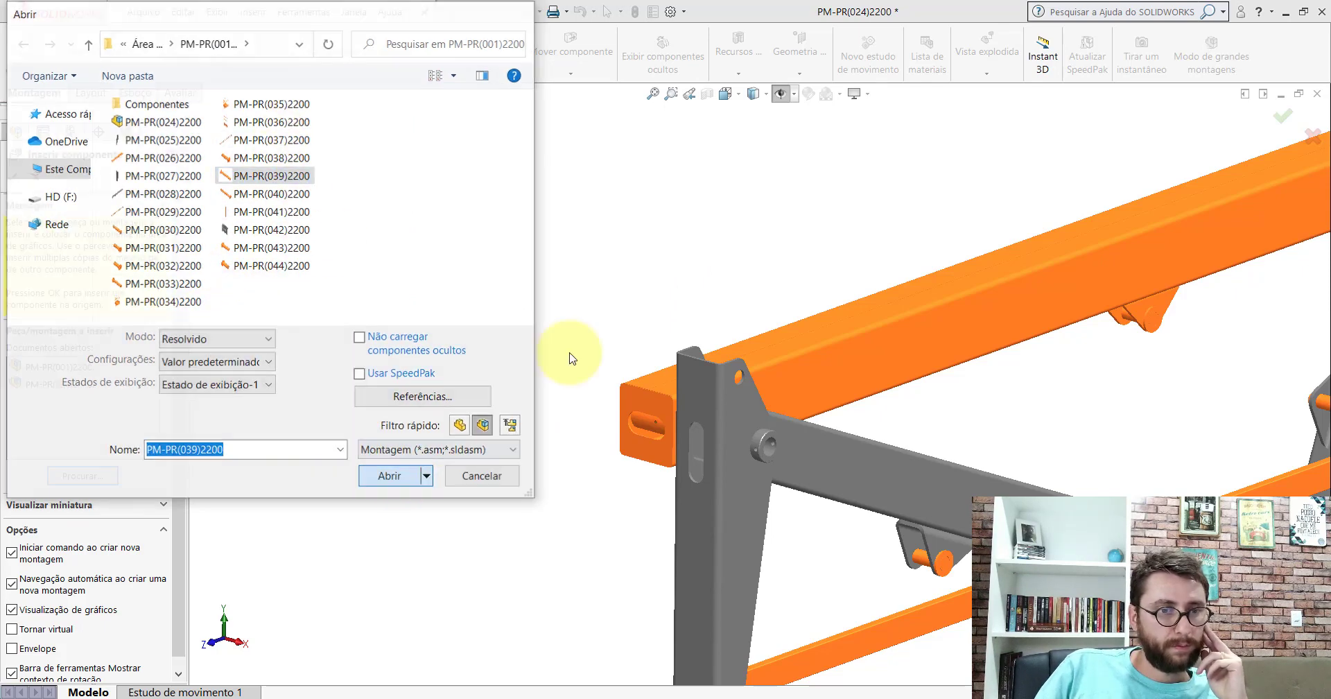
left_click(632, 282)
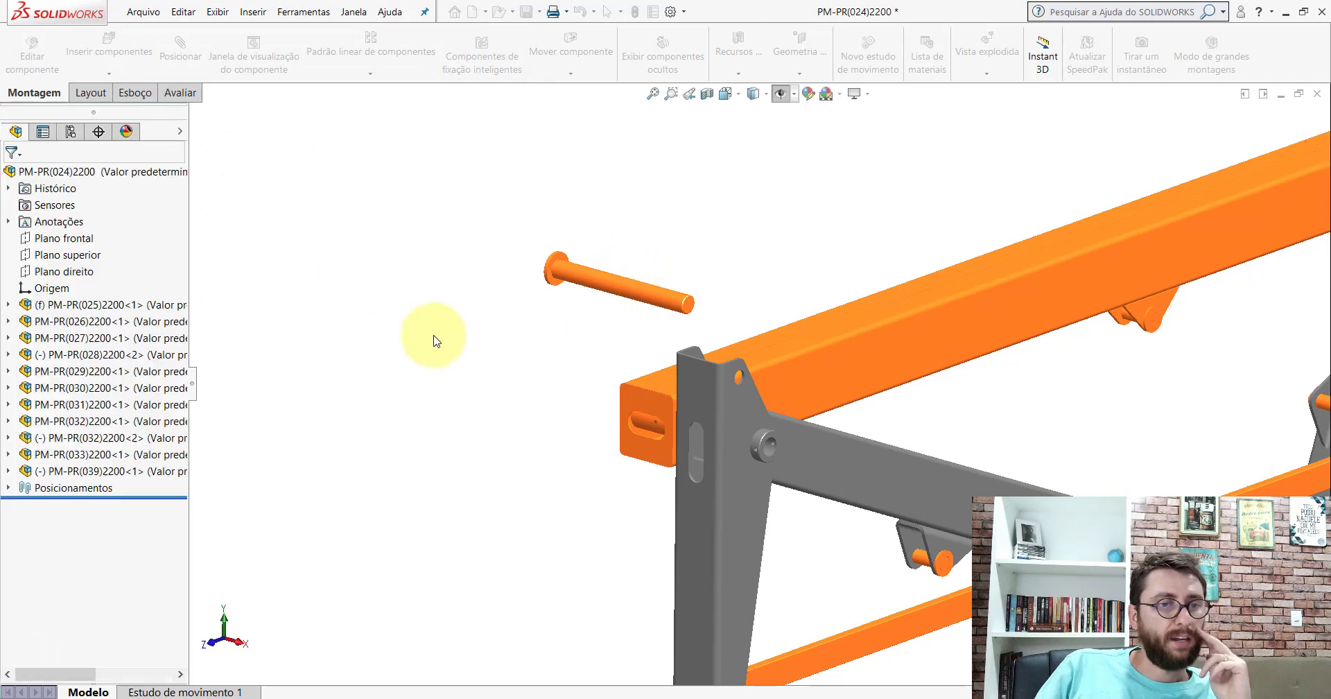
Mate the pin concentric with the tube hole.
left_click(191, 67)
left_click(609, 288)
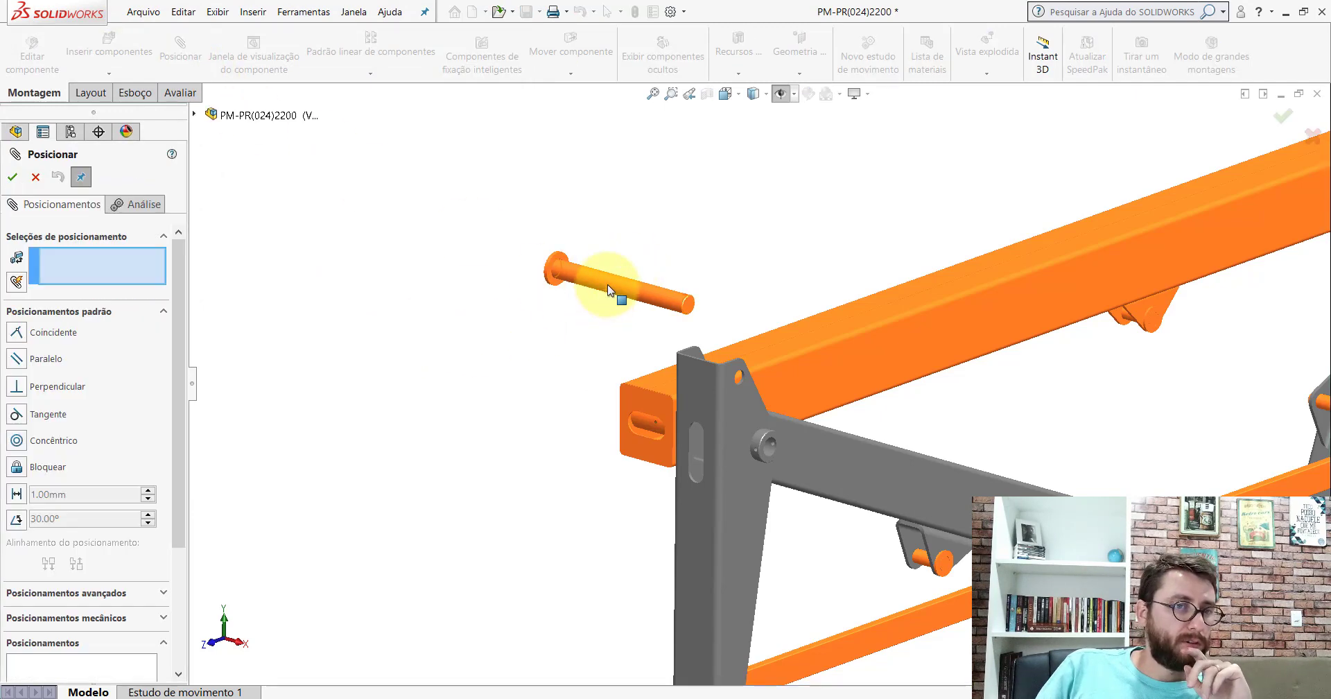
scroll(662, 388, "down", 3)
middle_click_drag(659, 407, 634, 406)
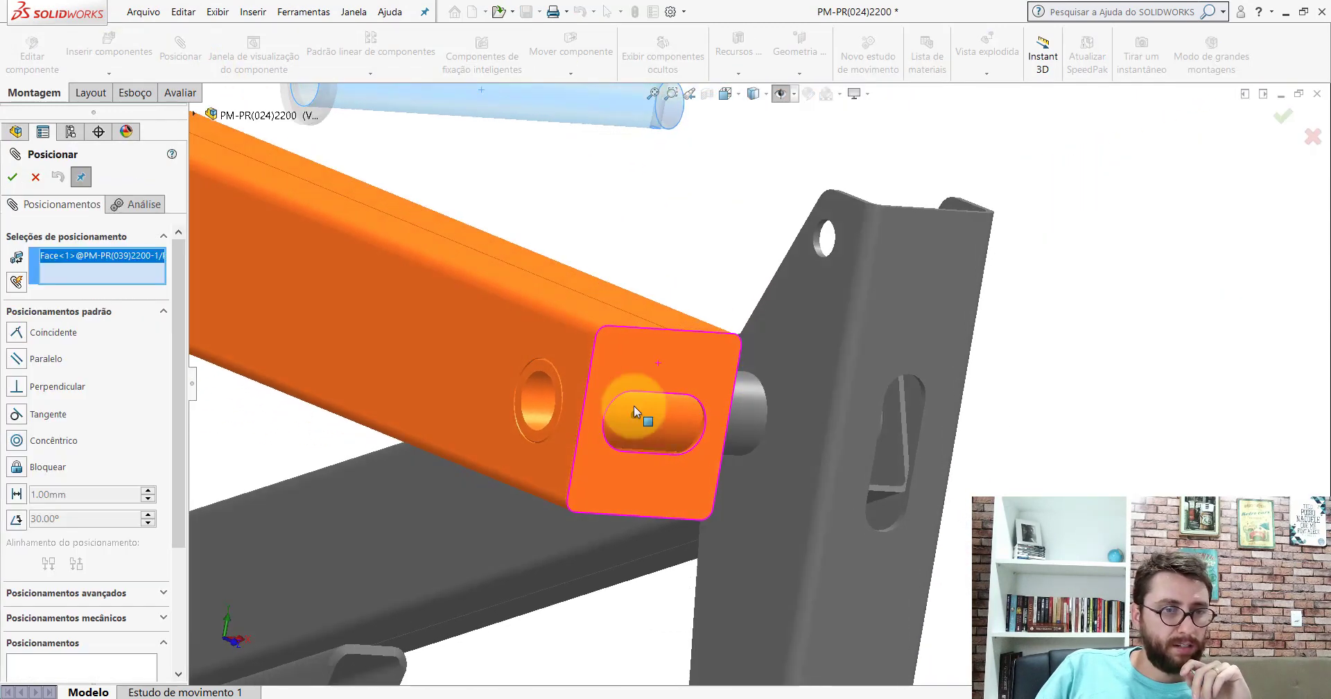
left_click(538, 402)
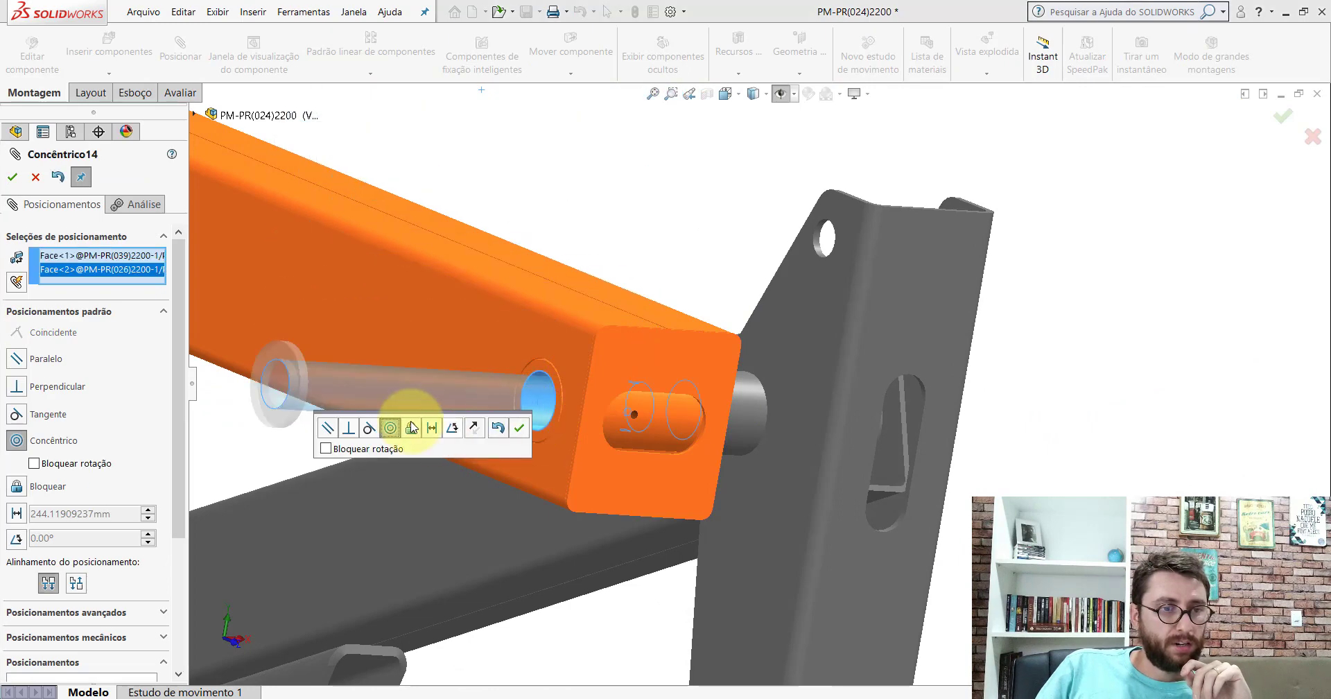
left_click(520, 428)
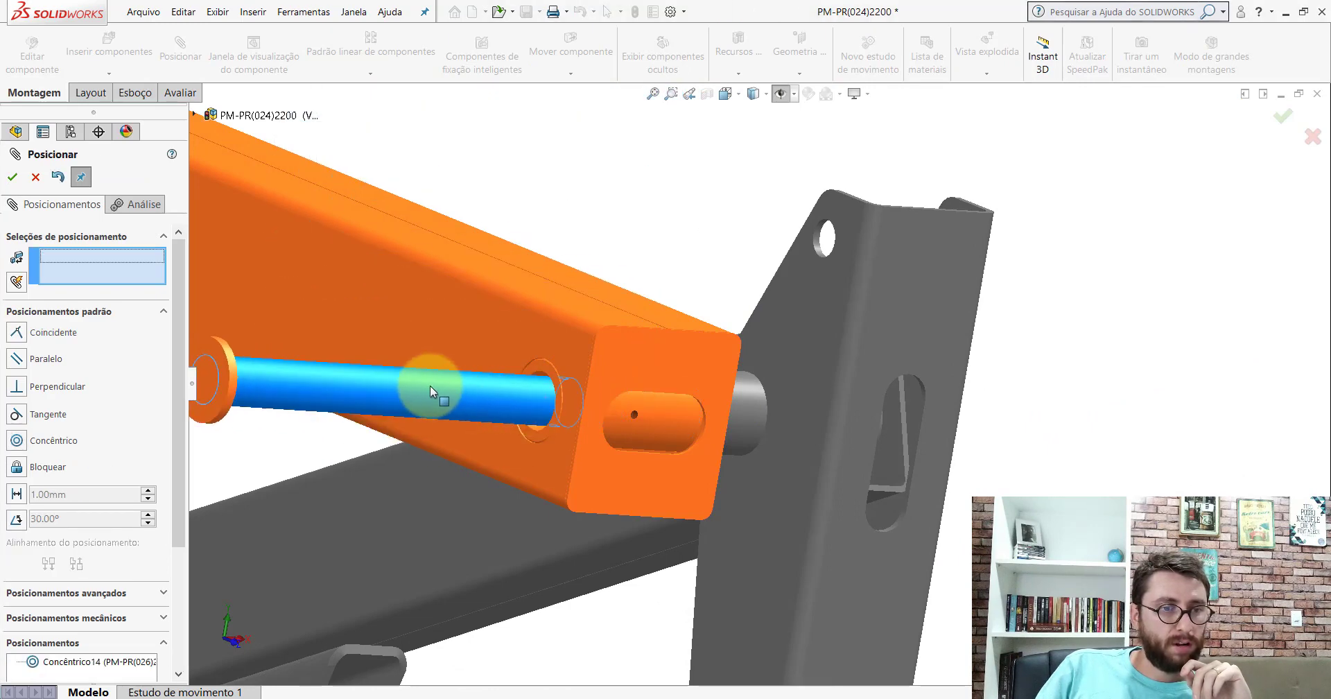
Make the pin concentric with the PM-PR(027) bracket boss hole and finish mating.
scroll(555, 388, "down", 5)
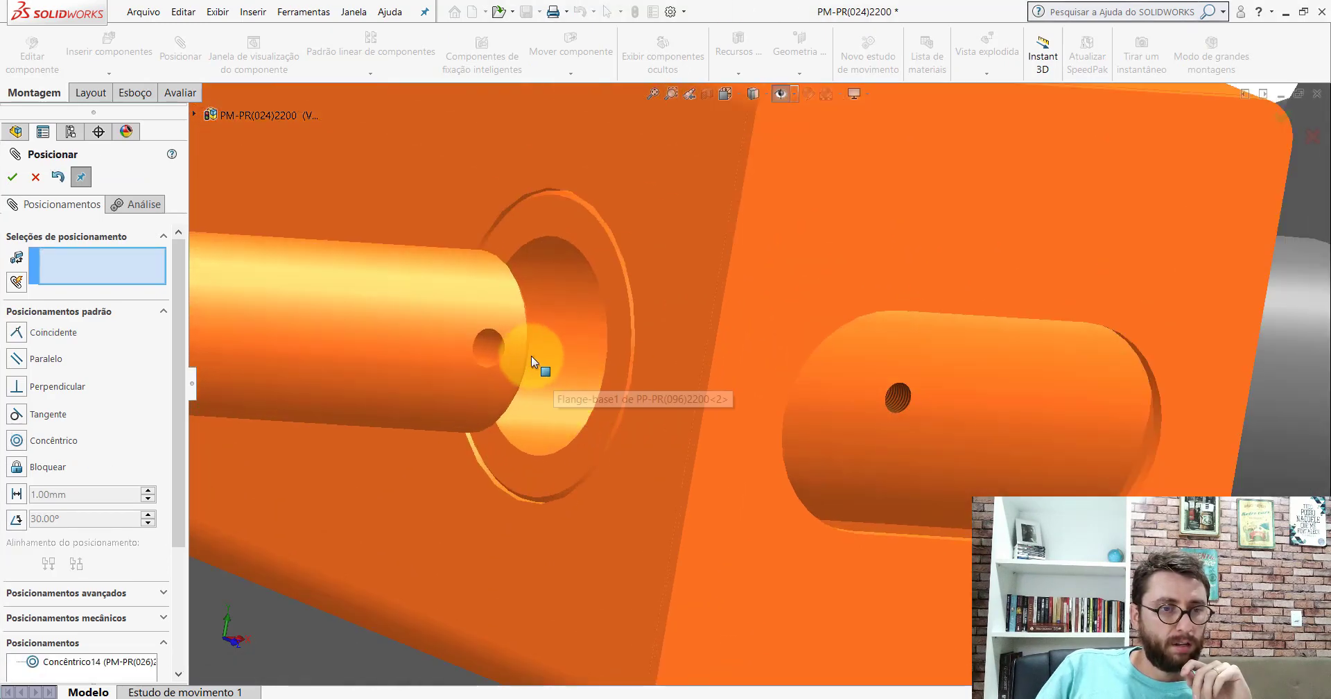
left_click(492, 343)
scroll(650, 377, "up", 5)
middle_click_drag(683, 312, 629, 351)
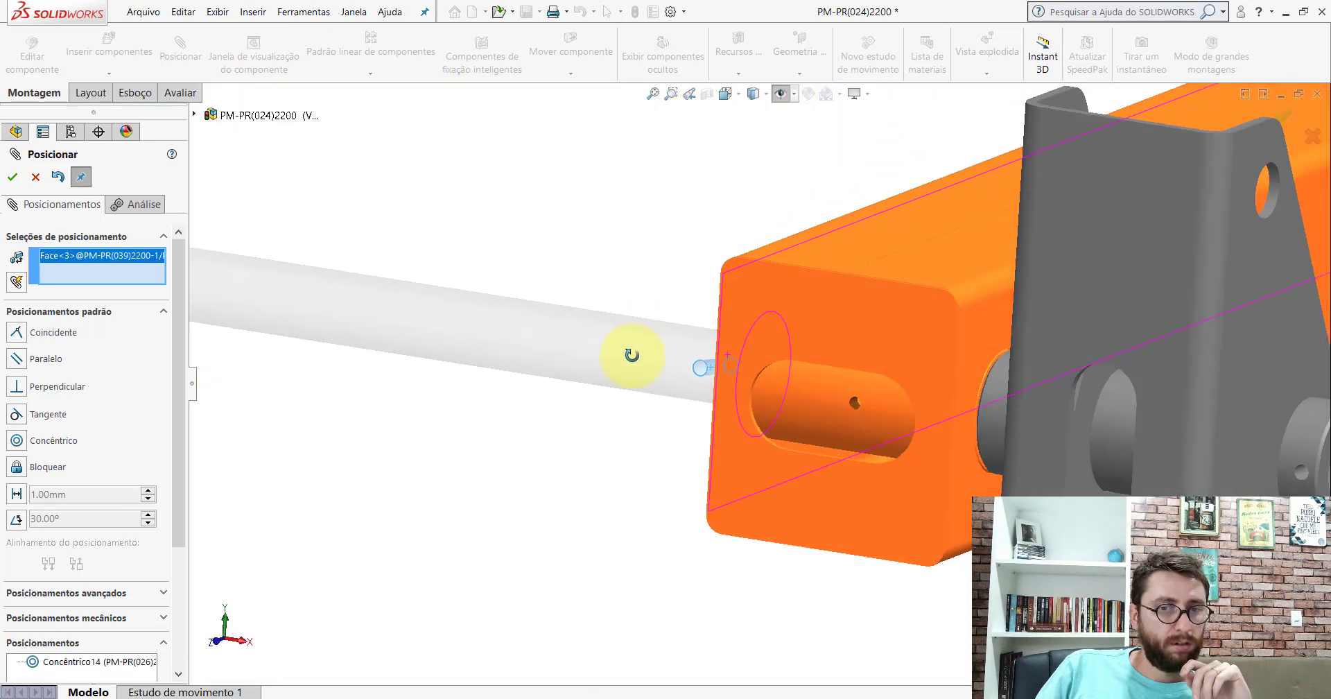
scroll(1012, 420, "down", 3)
scroll(1074, 443, "down", 3)
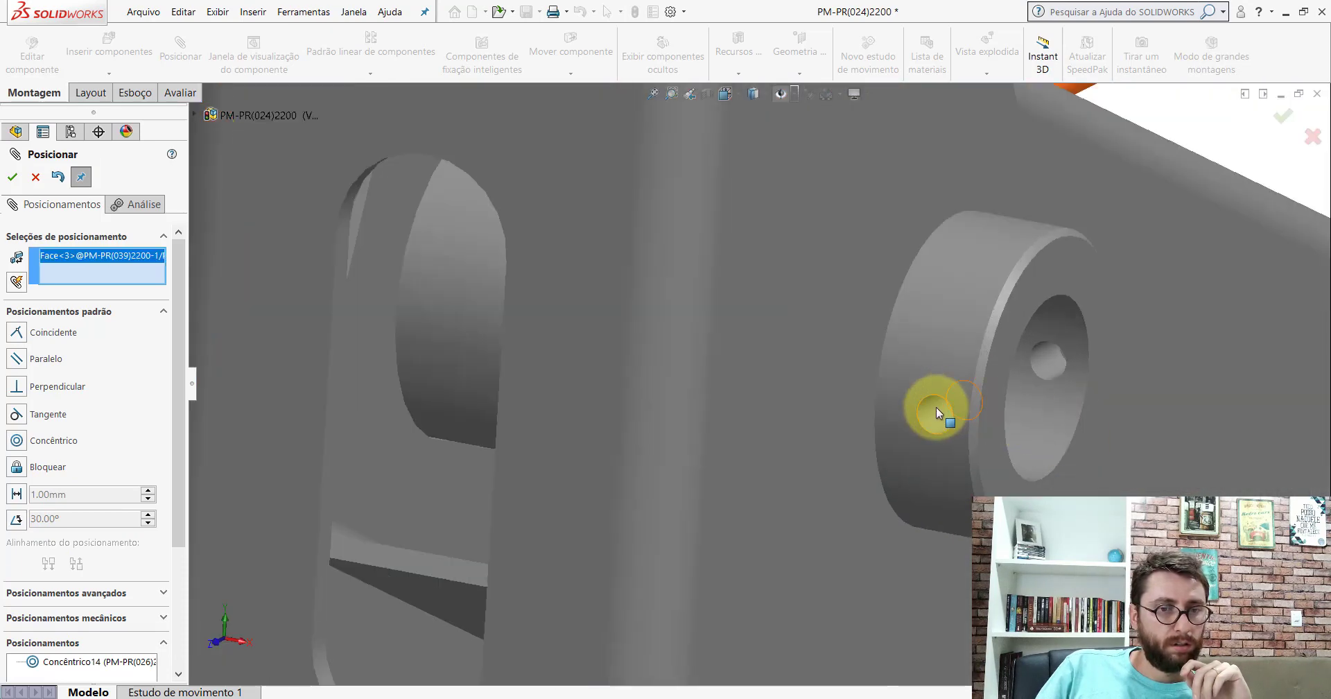
left_click(937, 409)
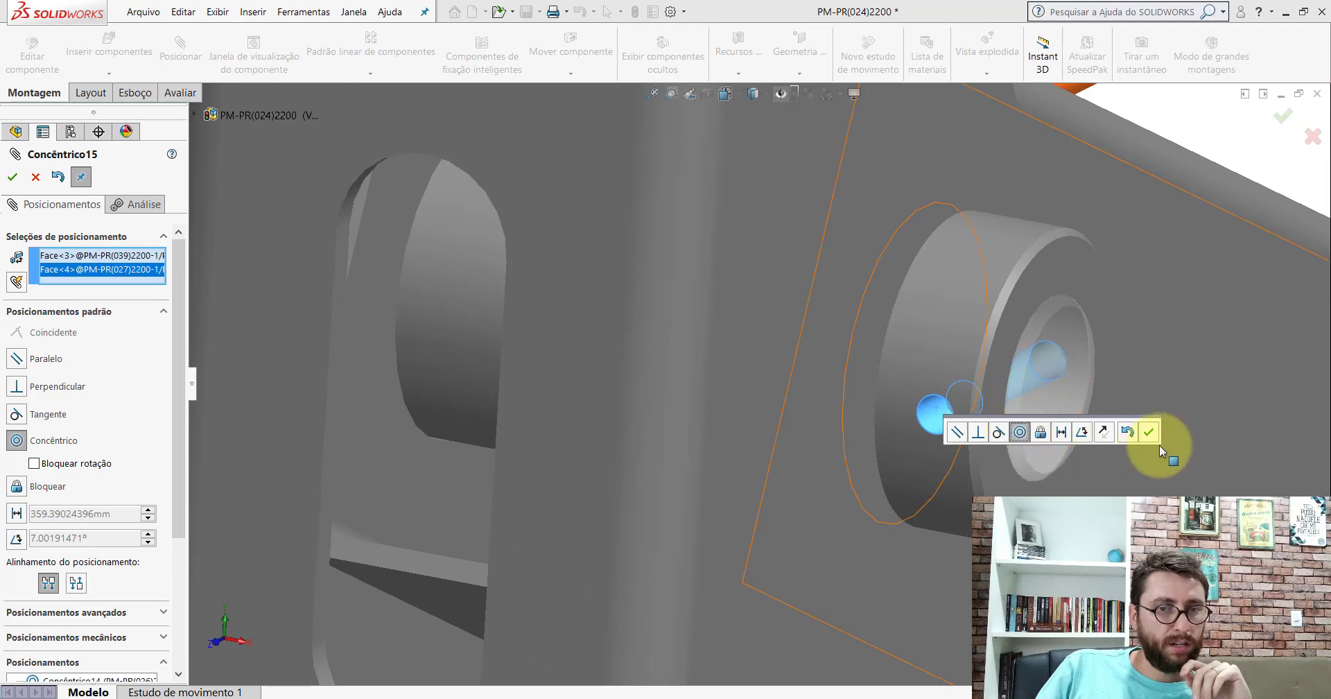
left_click(12, 177)
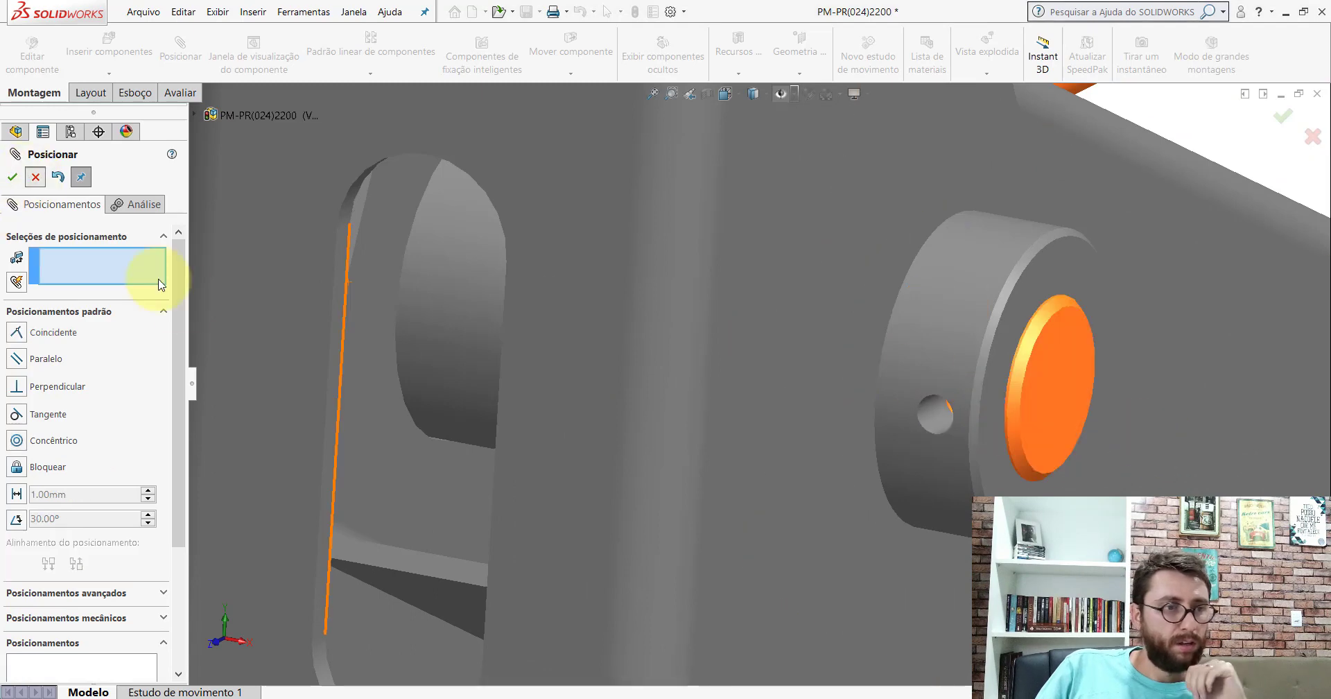
key("Return")
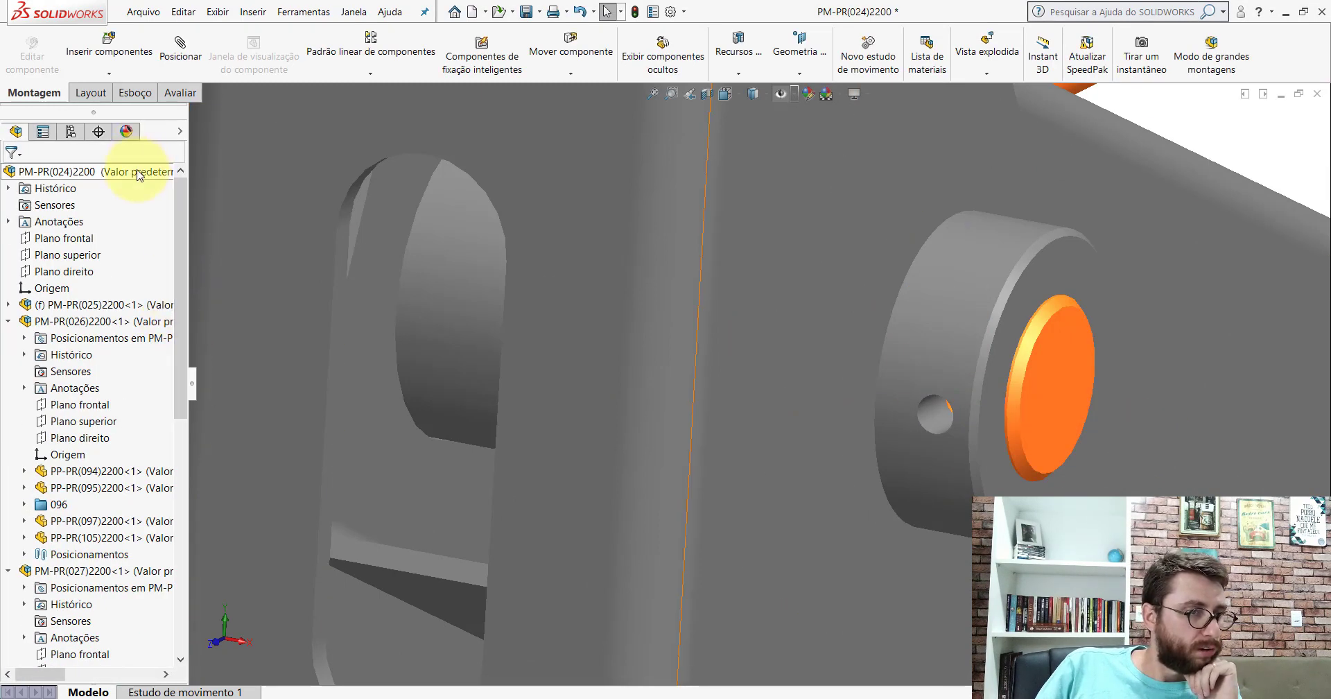
Collapse the tree, view the boom isometrically, then switch to the reference PM-PR(024)2200 window.
right_click(138, 175)
left_click(200, 552)
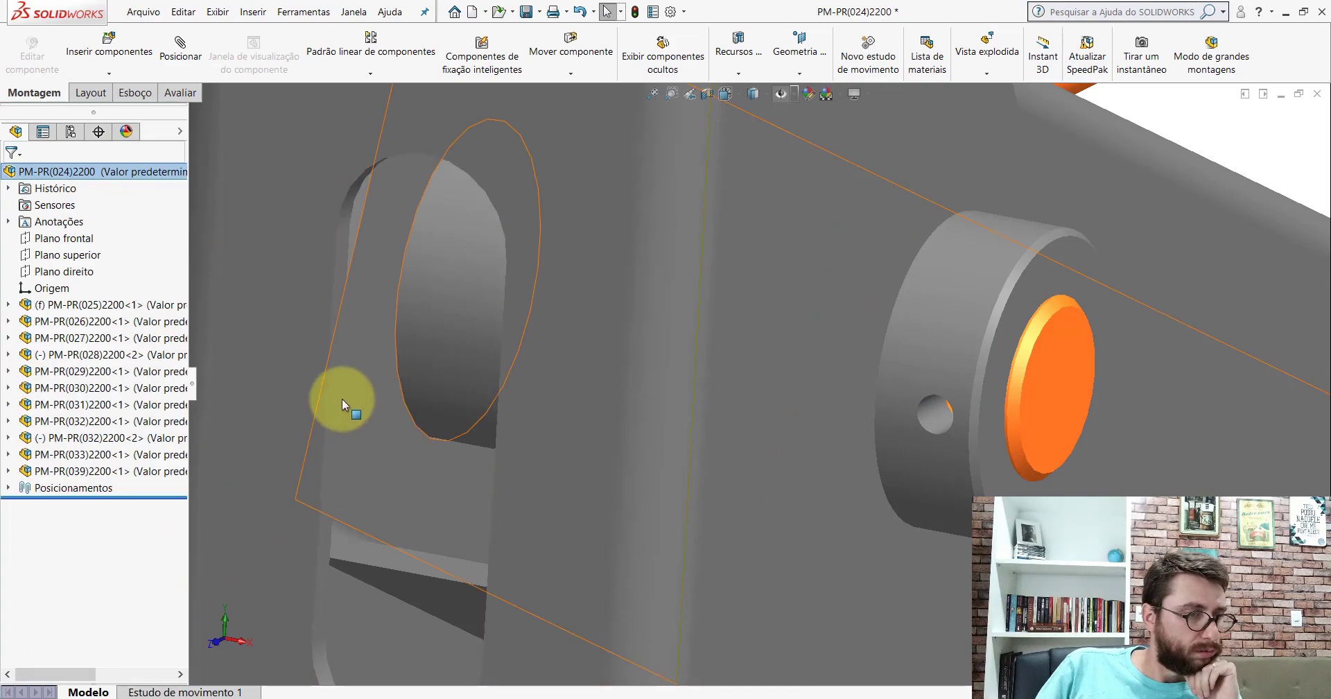
scroll(491, 330, "up", 3)
scroll(638, 238, "up", 3)
left_click(724, 100)
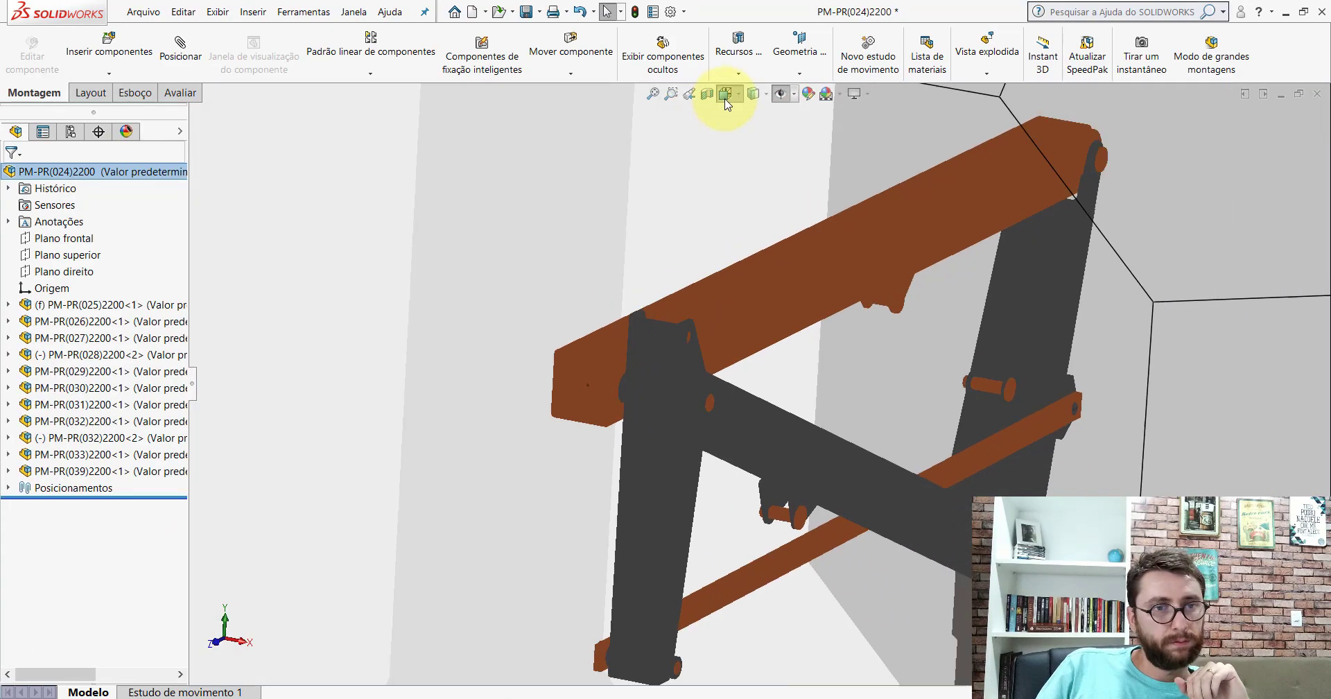
left_click(636, 390)
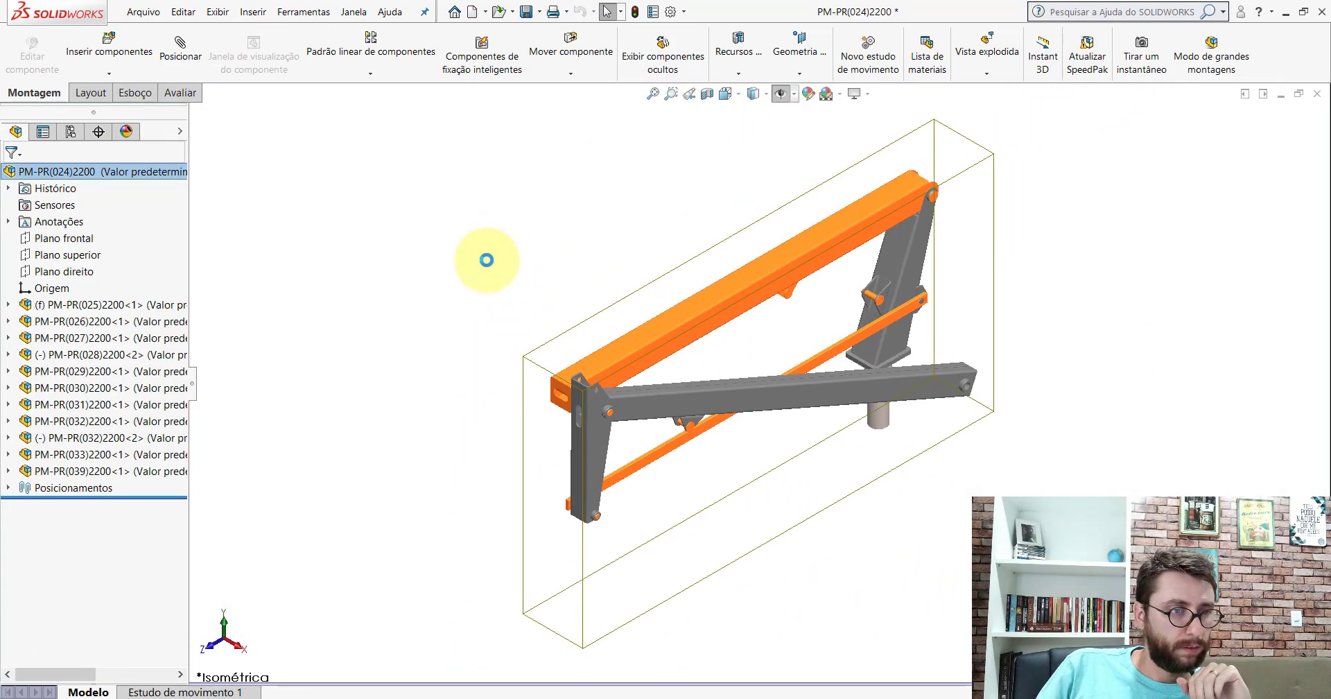
left_click(485, 260)
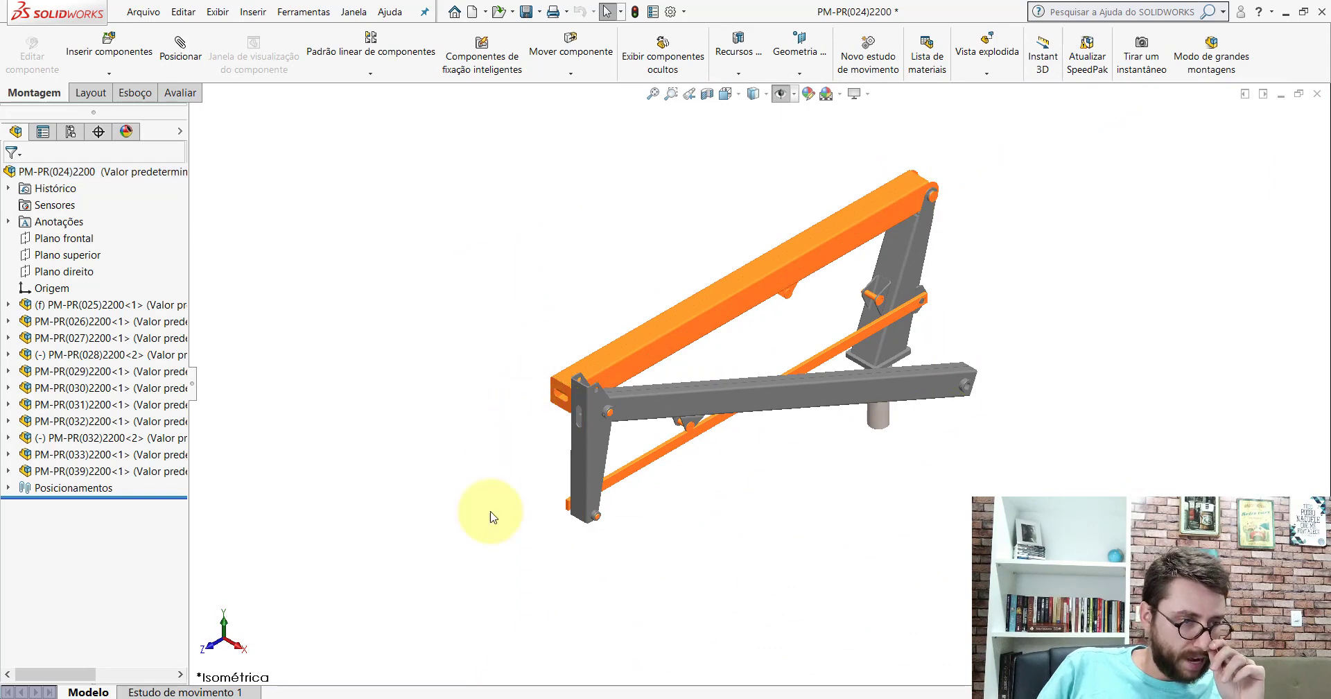
left_click(756, 655)
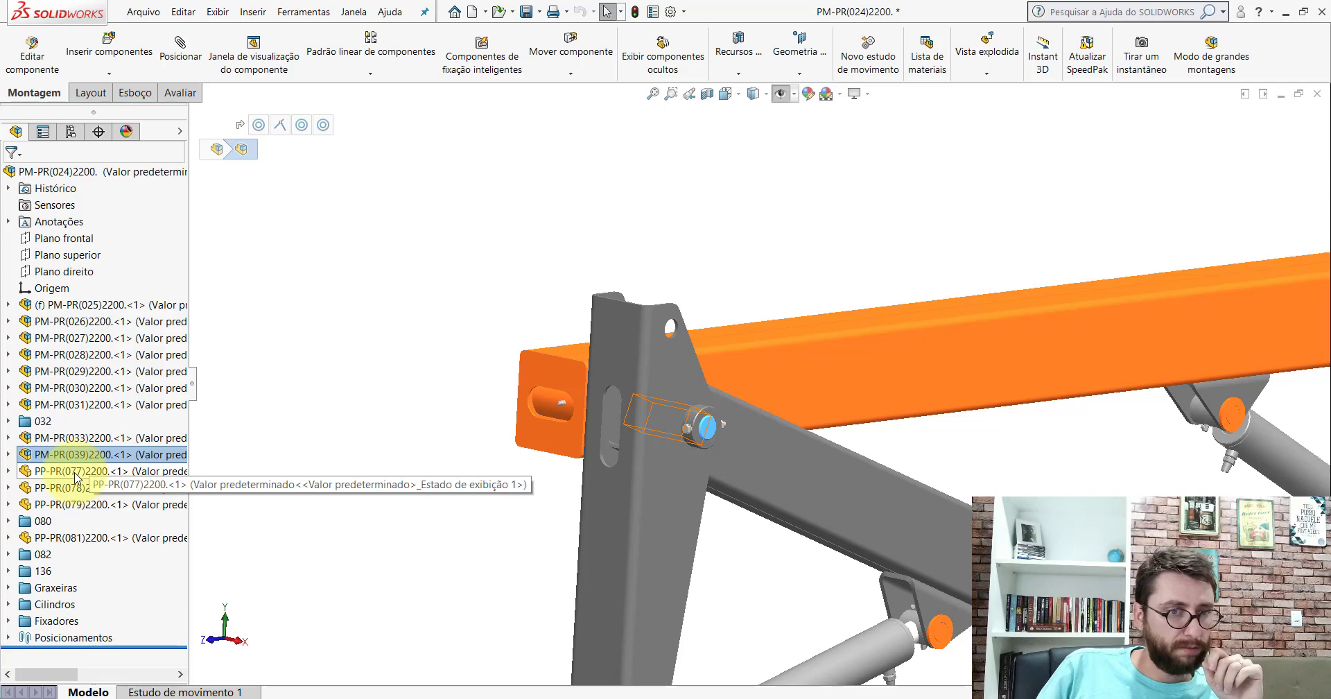
Locate PP-PR(077) and orbit around the slotted bracket joint to inspect the slot.
left_click(77, 472)
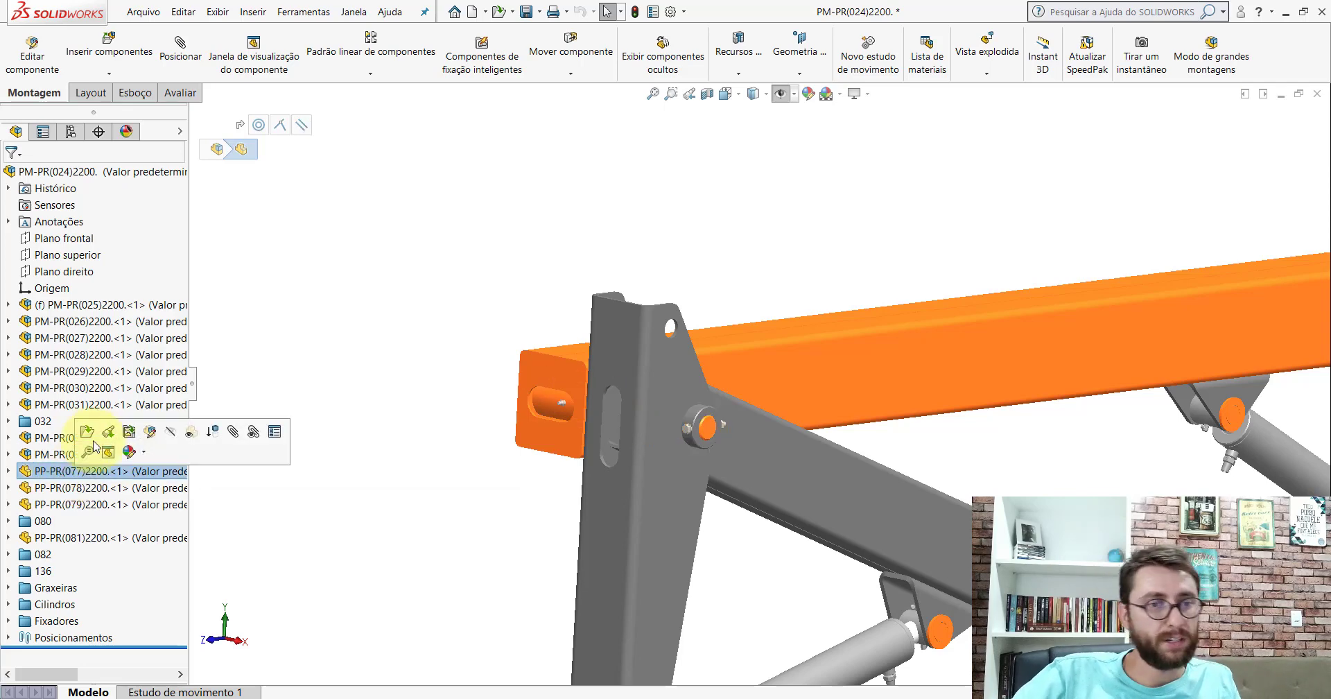
left_click(326, 535)
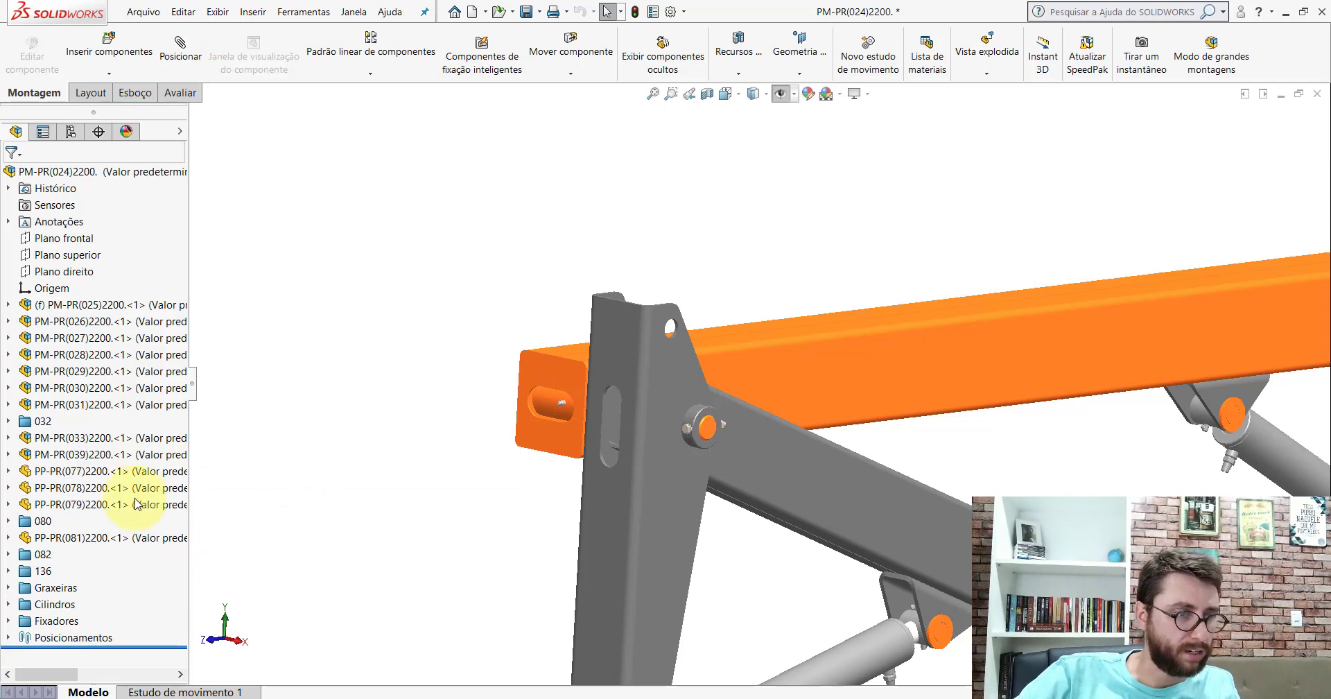
left_click(91, 471)
scroll(671, 389, "down", 3)
mouse_move(672, 390)
middle_mouse_down()
mouse_move(734, 339)
mouse_move(511, 485)
middle_mouse_up()
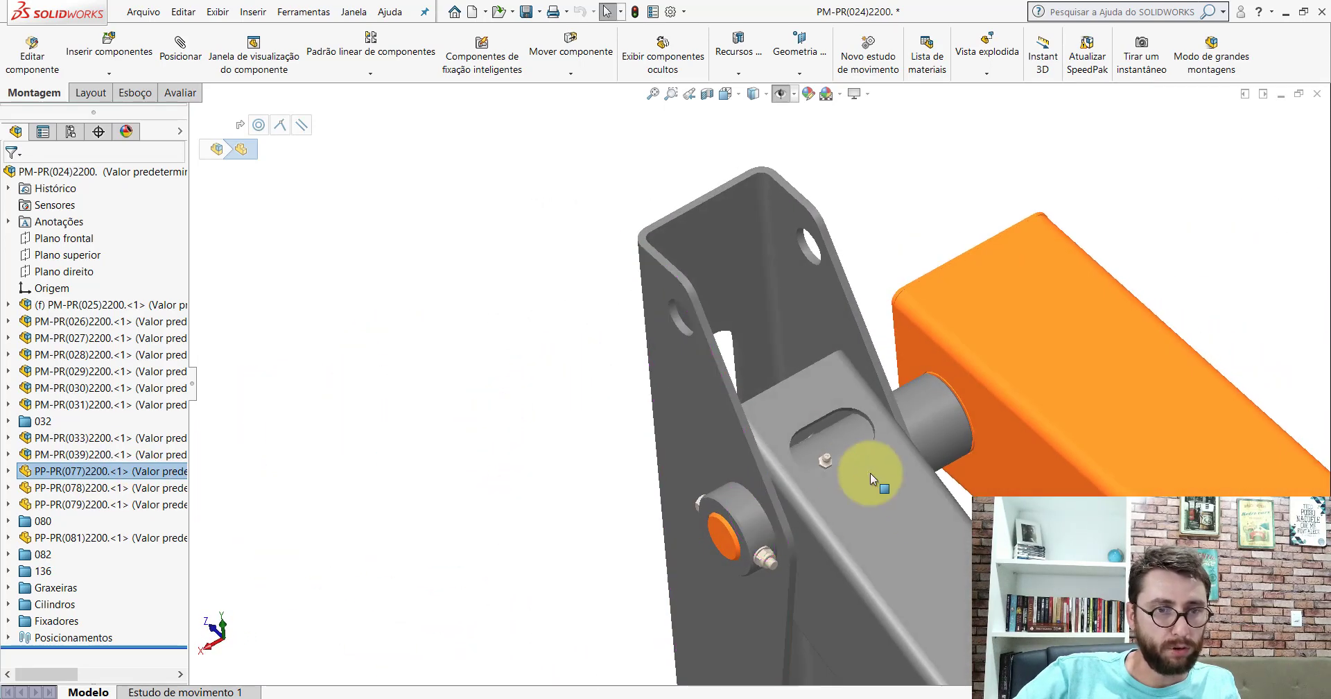
scroll(871, 473, "down", 3)
middle_click_drag(880, 472, 764, 378)
left_click(767, 366)
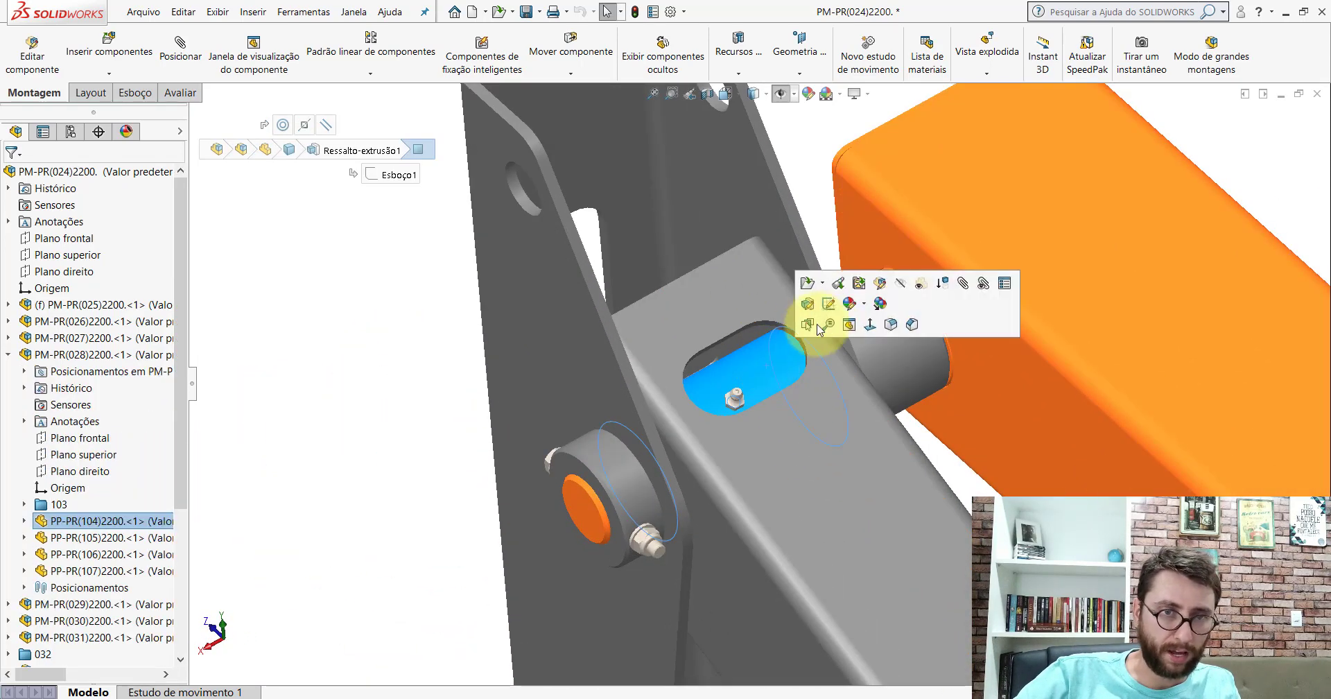
left_click(882, 302)
middle_click_drag(766, 389, 763, 451)
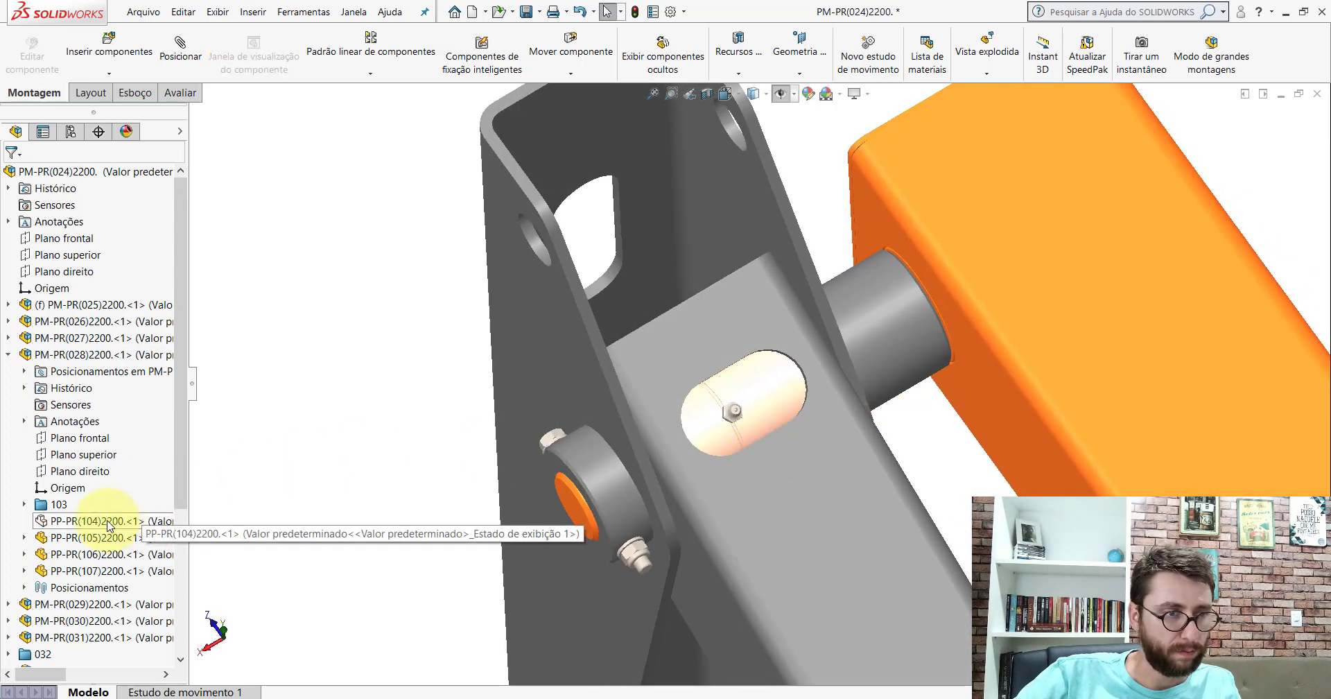
left_click(8, 354)
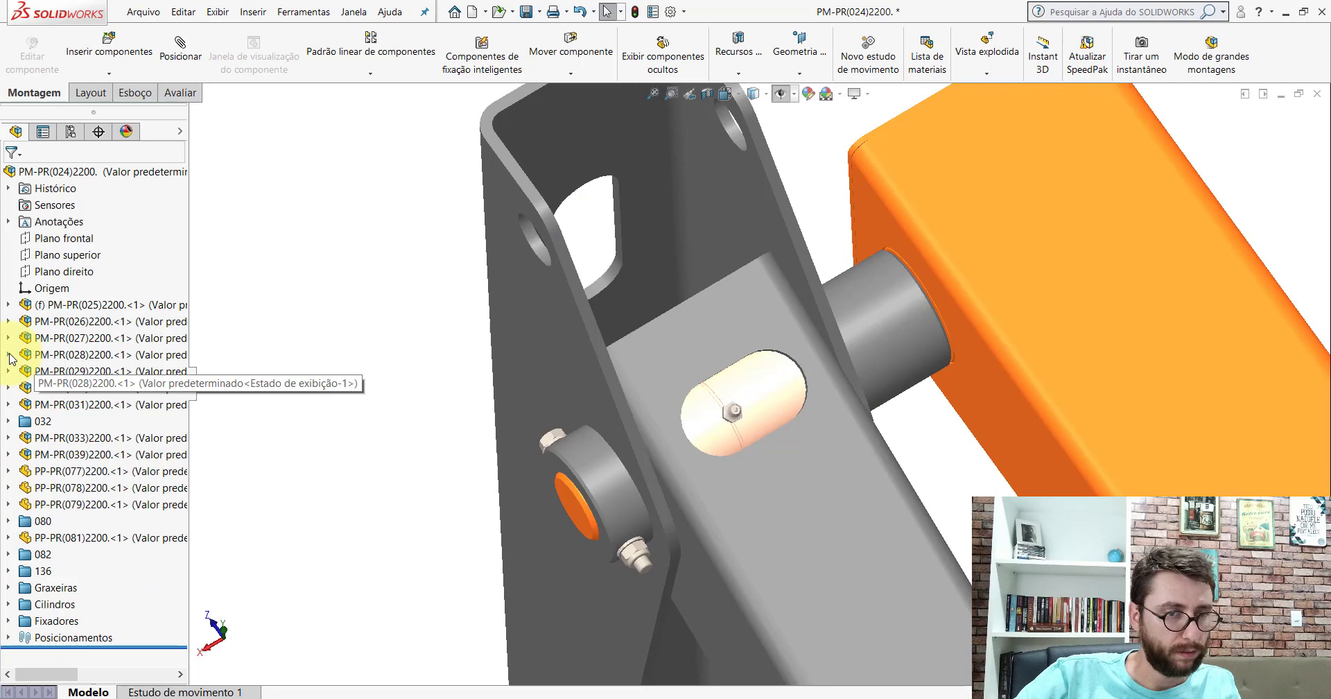
Reselect PP-PR(077) and view the pin, nut and boss obliquely.
left_click(76, 471)
mouse_move(767, 395)
middle_mouse_down()
mouse_move(1009, 393)
mouse_move(951, 386)
mouse_move(980, 377)
mouse_move(897, 333)
mouse_move(695, 406)
mouse_move(716, 518)
mouse_move(746, 469)
mouse_move(778, 469)
mouse_move(678, 460)
middle_mouse_up()
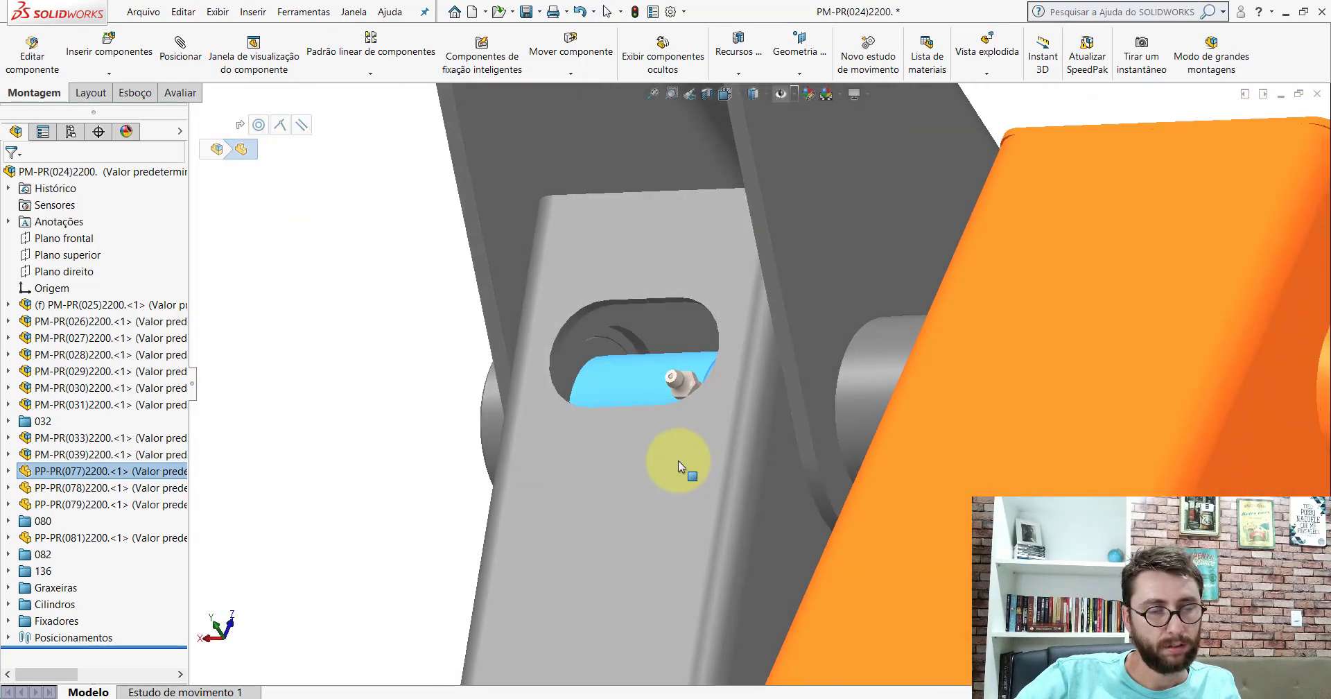
mouse_move(648, 373)
middle_mouse_down()
mouse_move(701, 306)
mouse_move(744, 363)
middle_mouse_up()
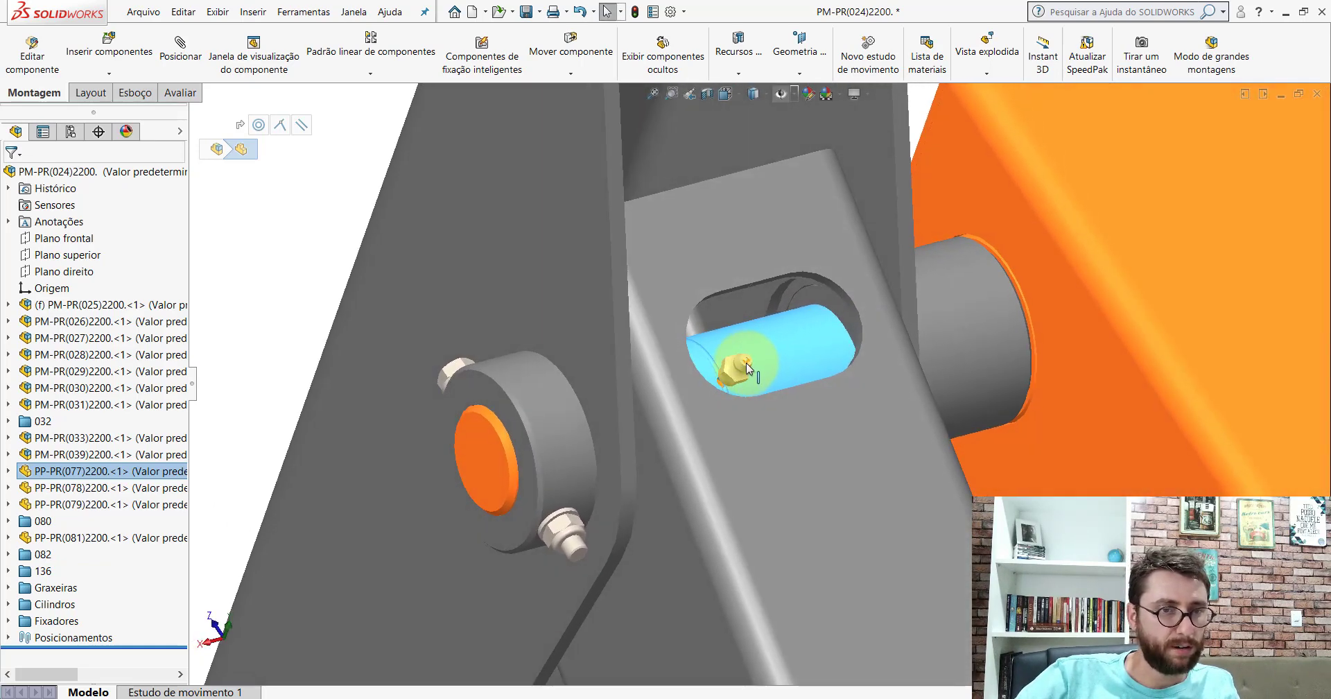
scroll(746, 364, "up", 5)
left_click(387, 382)
Hide pin PP-PR(104) and orbit the lift to a side view.
left_click(769, 317)
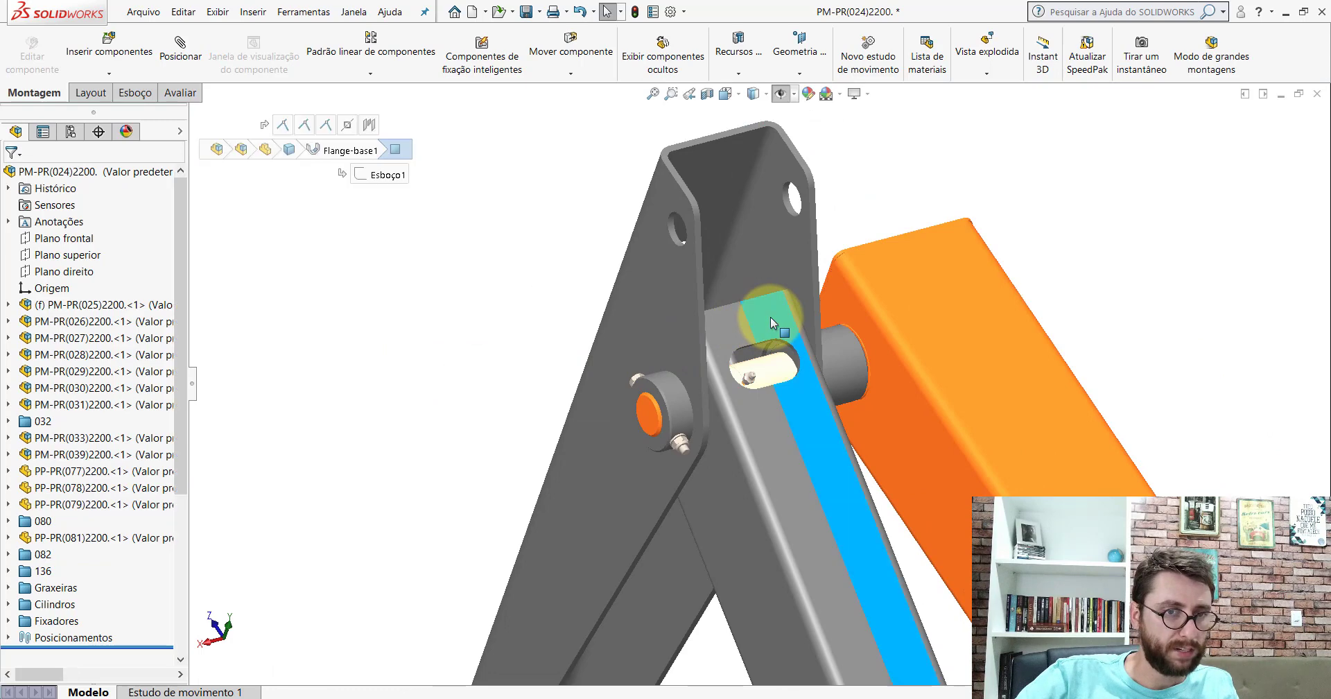
left_click(102, 554)
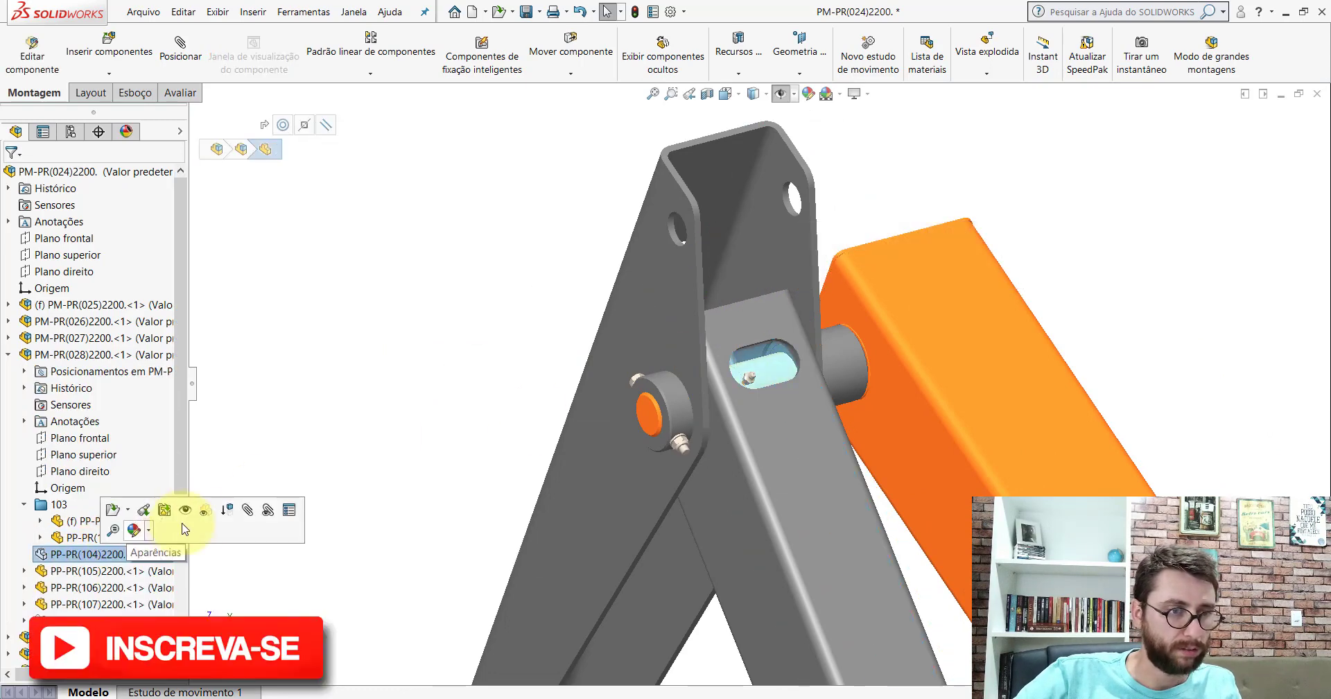
left_click(192, 511)
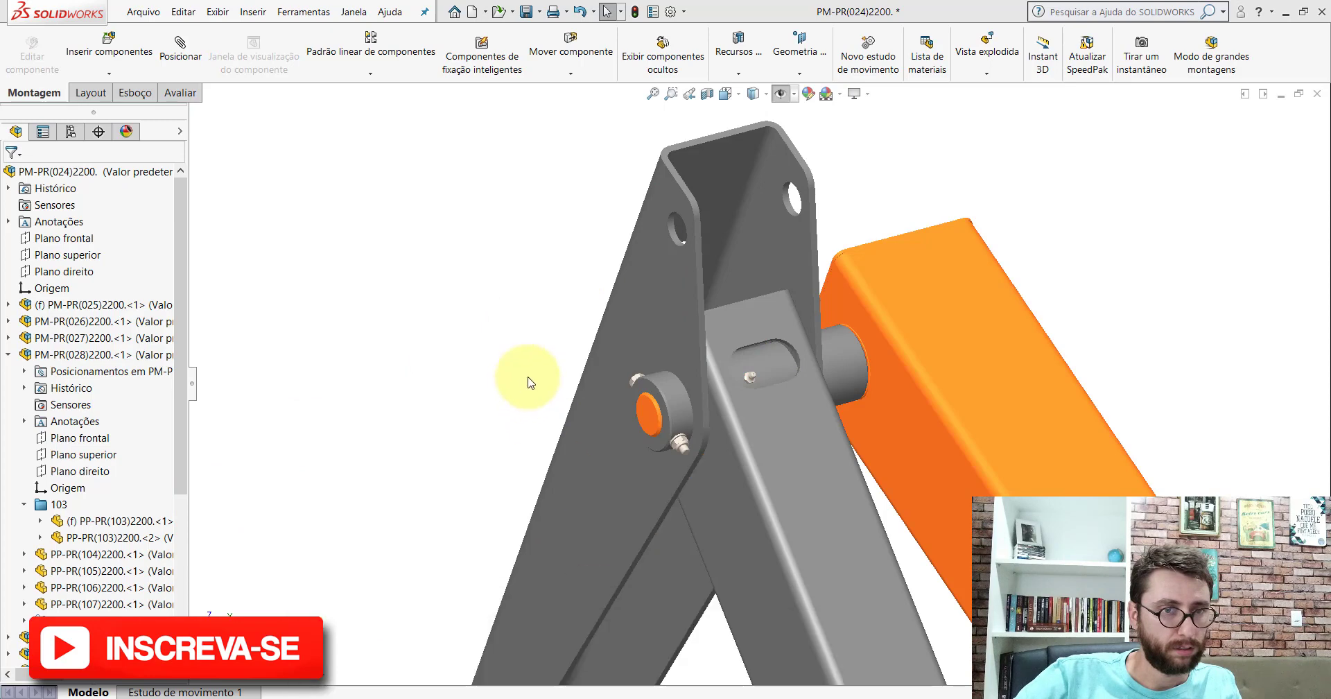
scroll(900, 427, "up", 4)
mouse_move(899, 428)
middle_mouse_down()
mouse_move(752, 356)
mouse_move(882, 260)
mouse_move(933, 333)
mouse_move(934, 362)
mouse_move(898, 401)
middle_mouse_up()
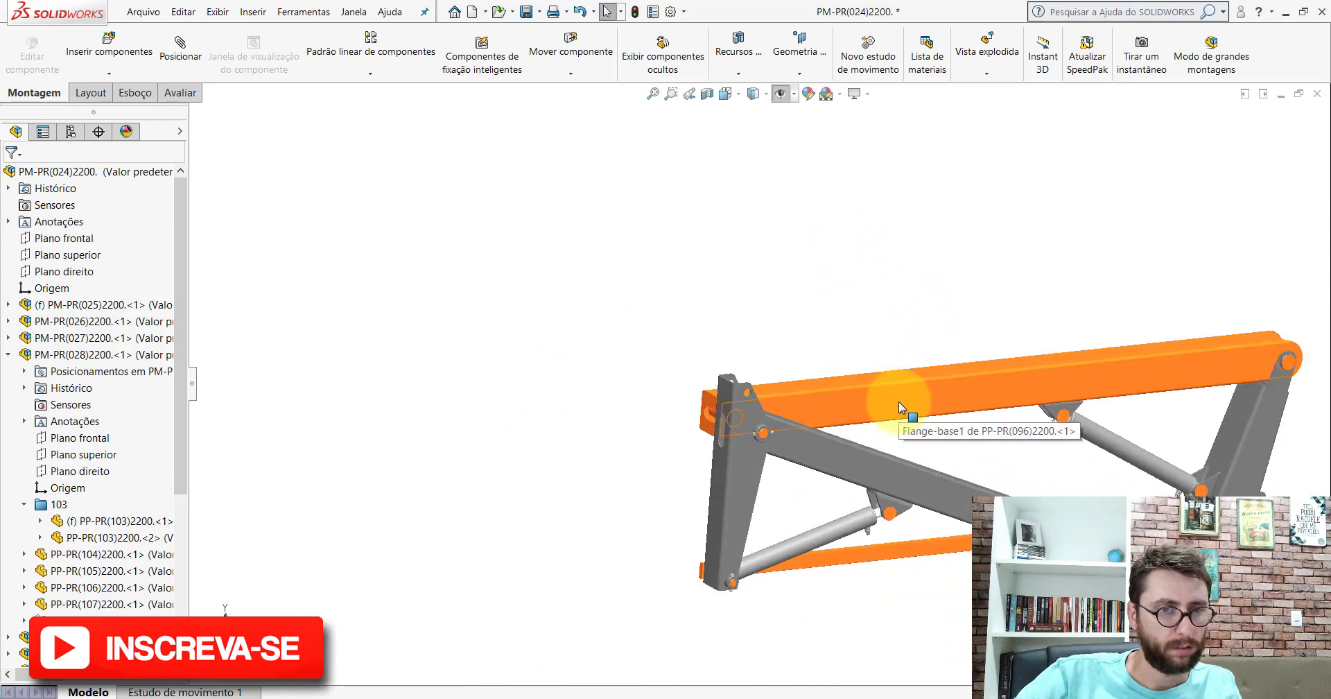
left_click(8, 357)
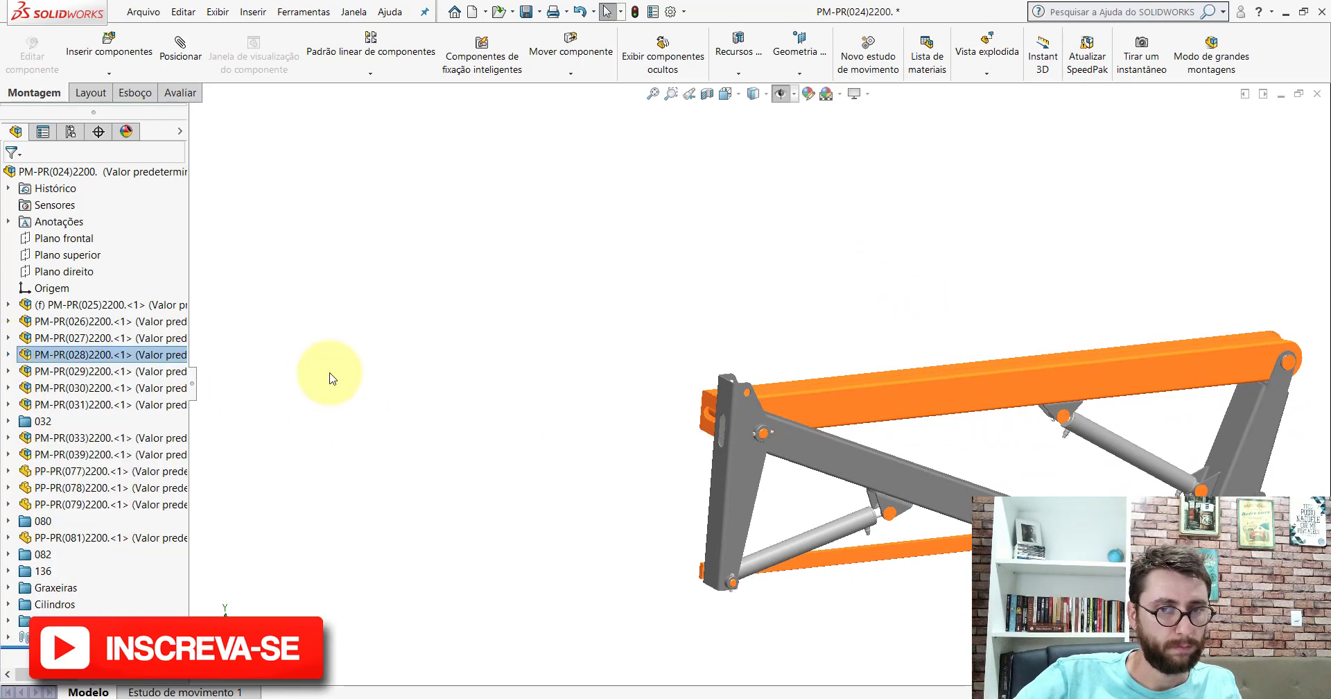
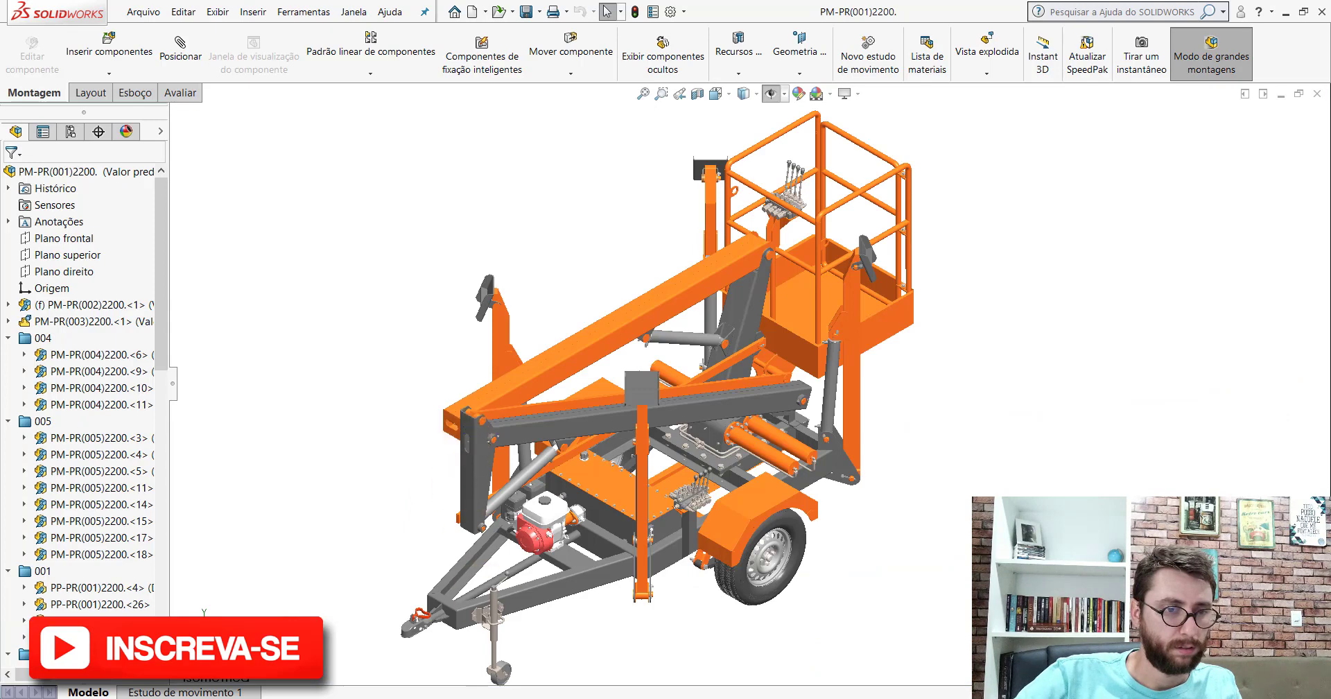
In the PM-PR(024)2200 window, insert part PP-PR(077)2200 beside the boom's frame corner.
left_click(763, 645)
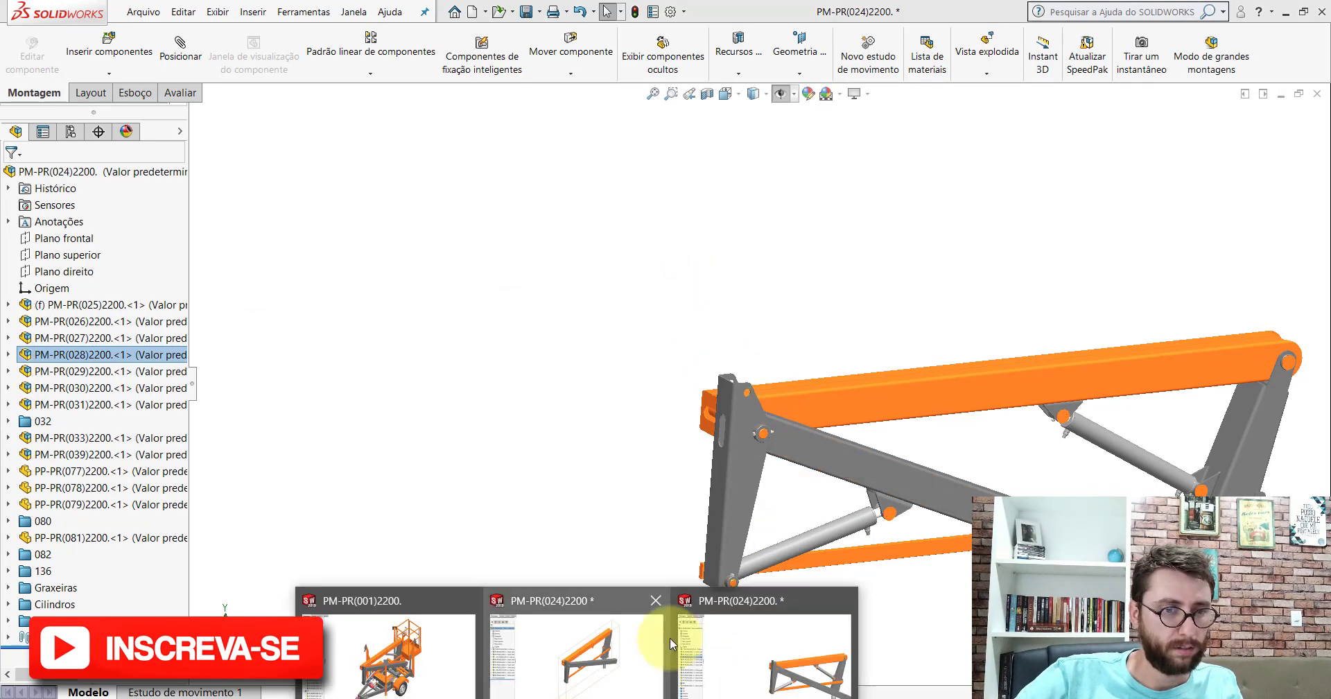
left_click(670, 644)
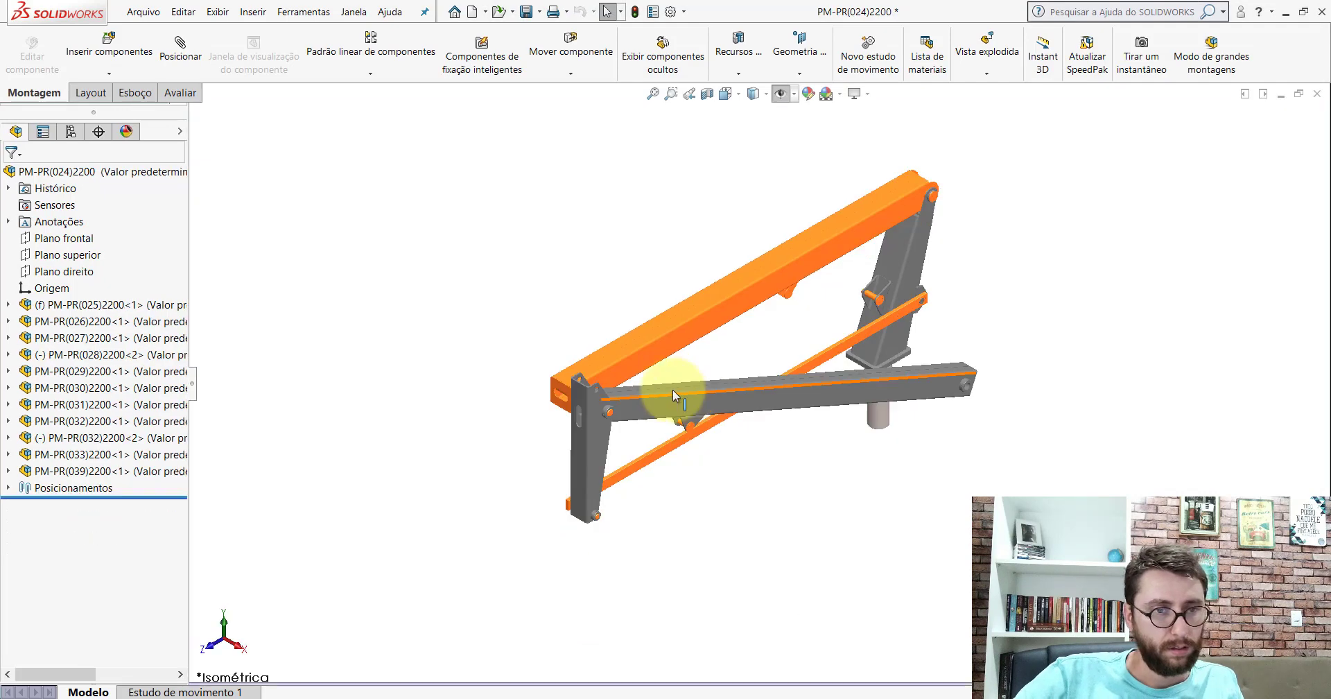
left_click(124, 60)
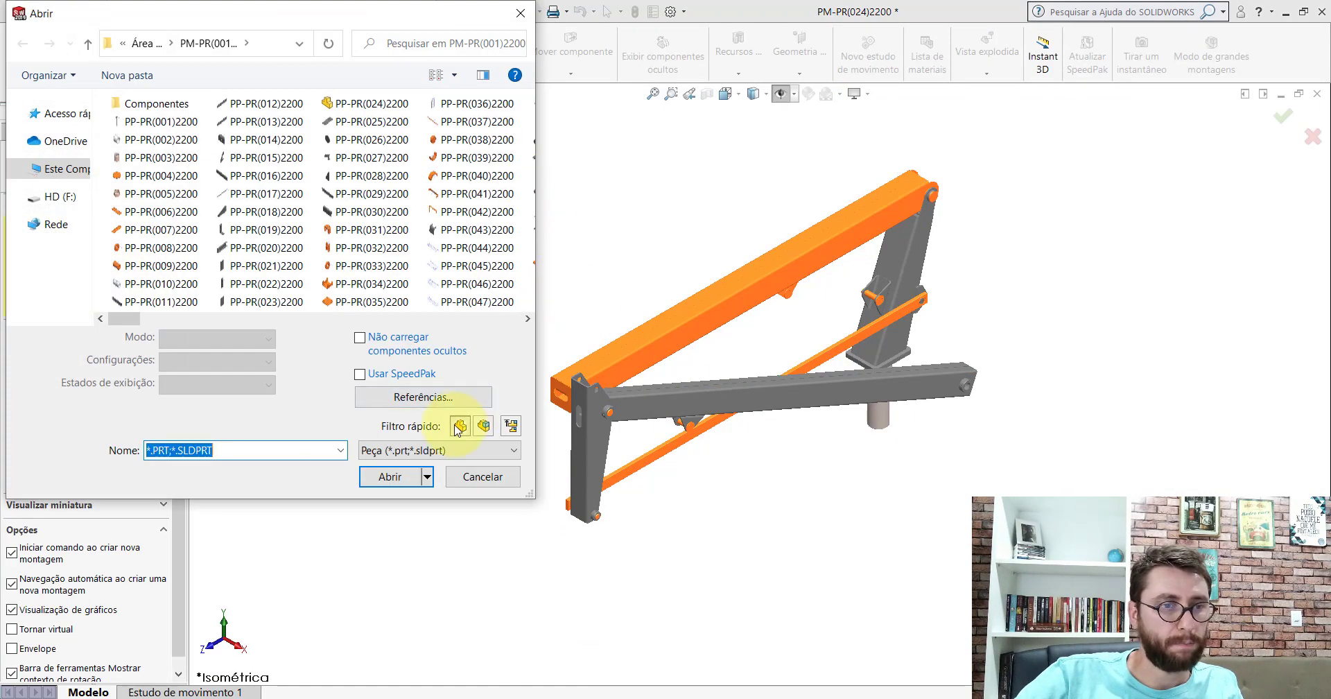
left_click_drag(208, 321, 250, 326)
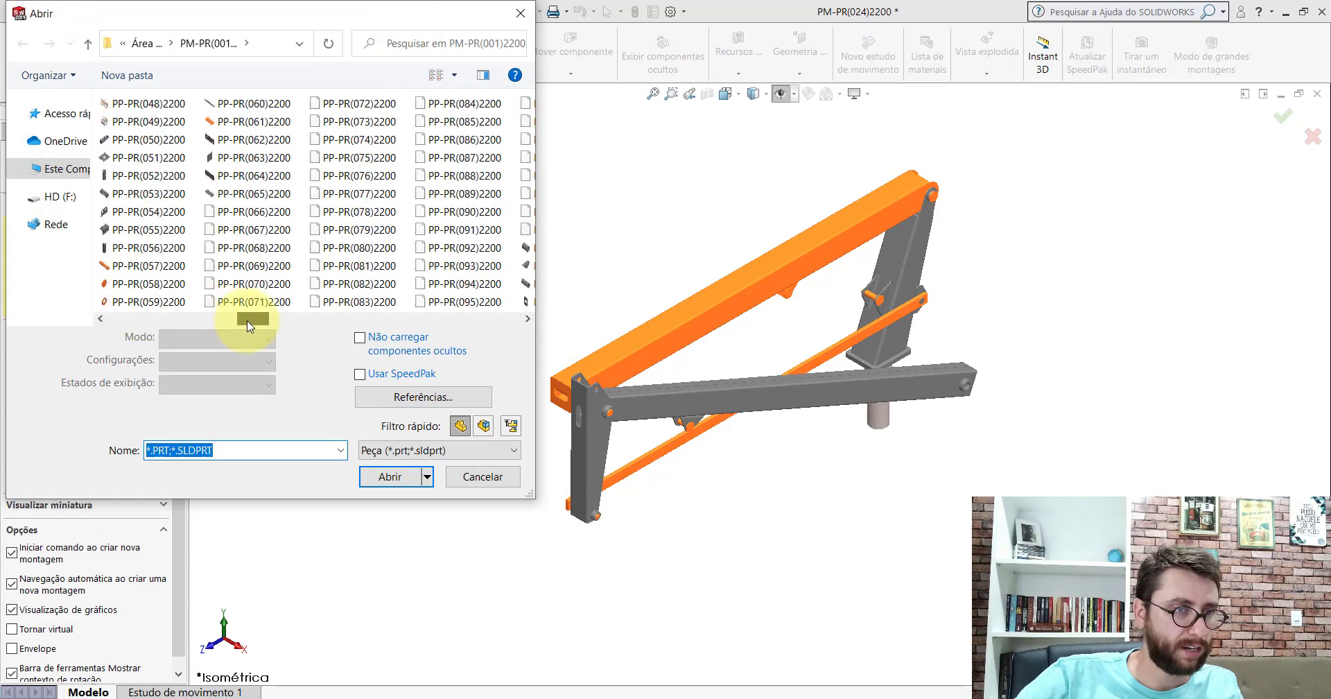
left_click(359, 193)
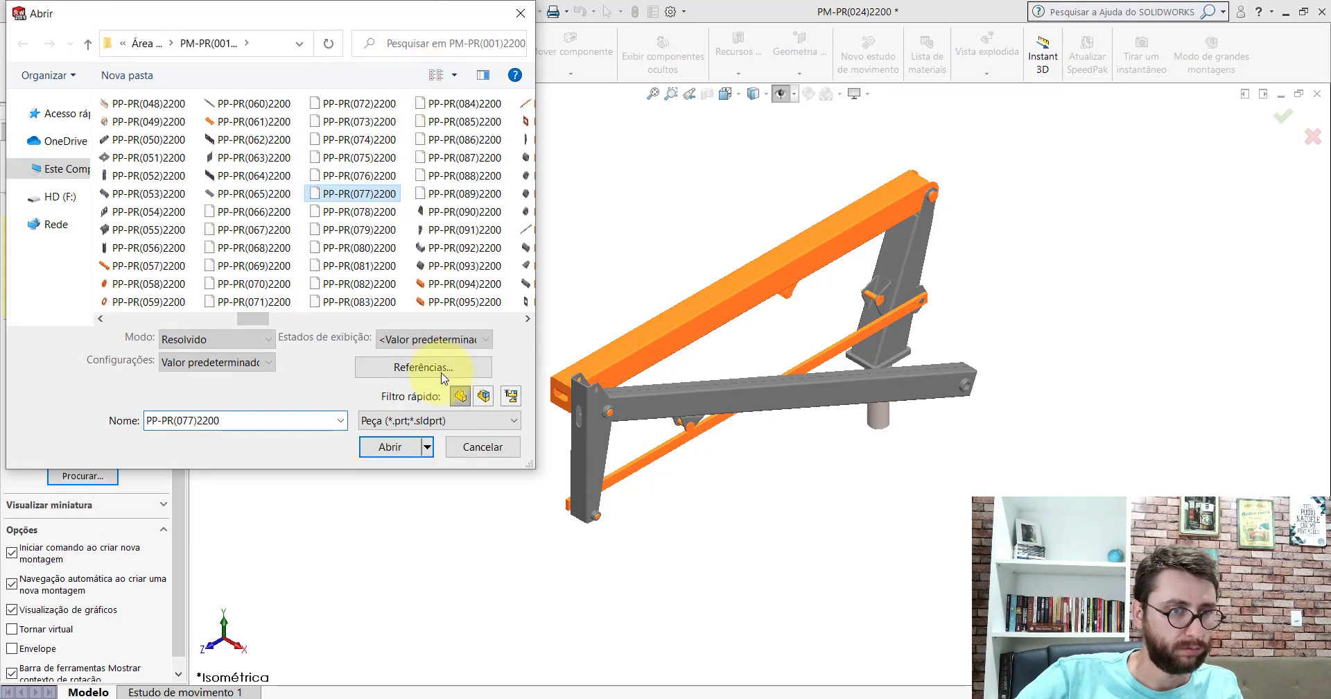
left_click(399, 448)
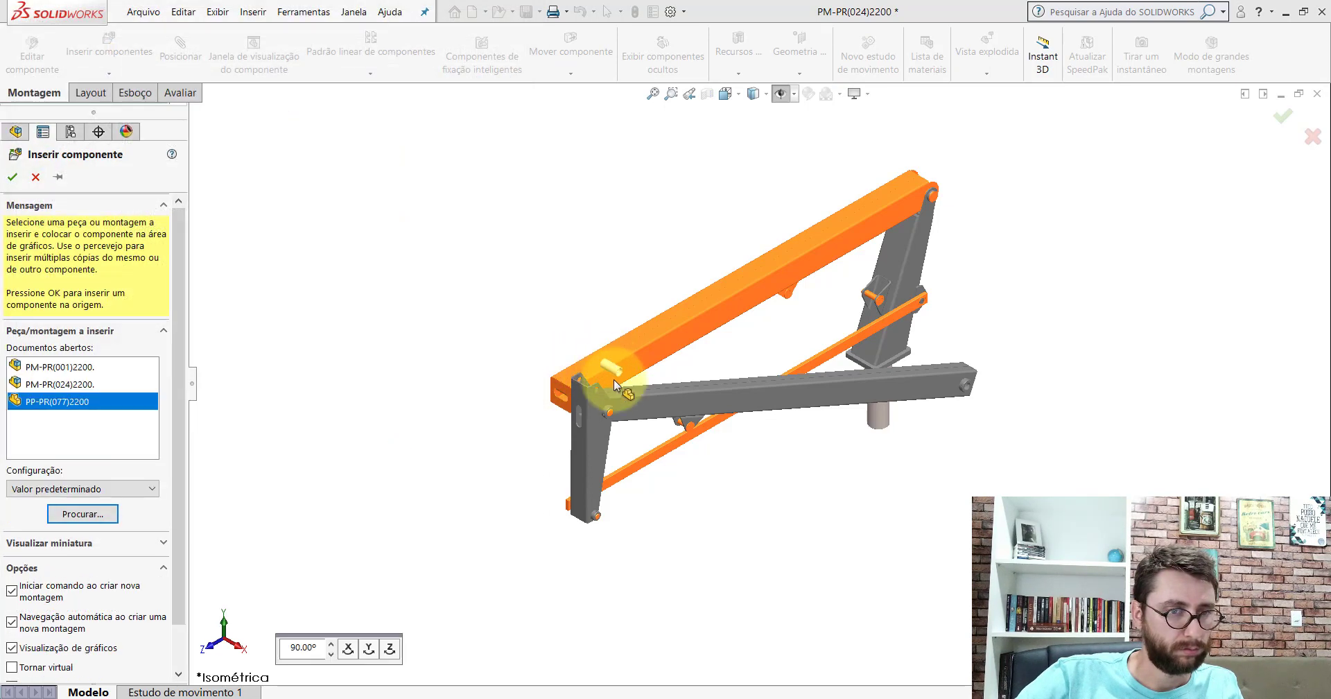
scroll(614, 385, "down", 3)
scroll(609, 386, "down", 2)
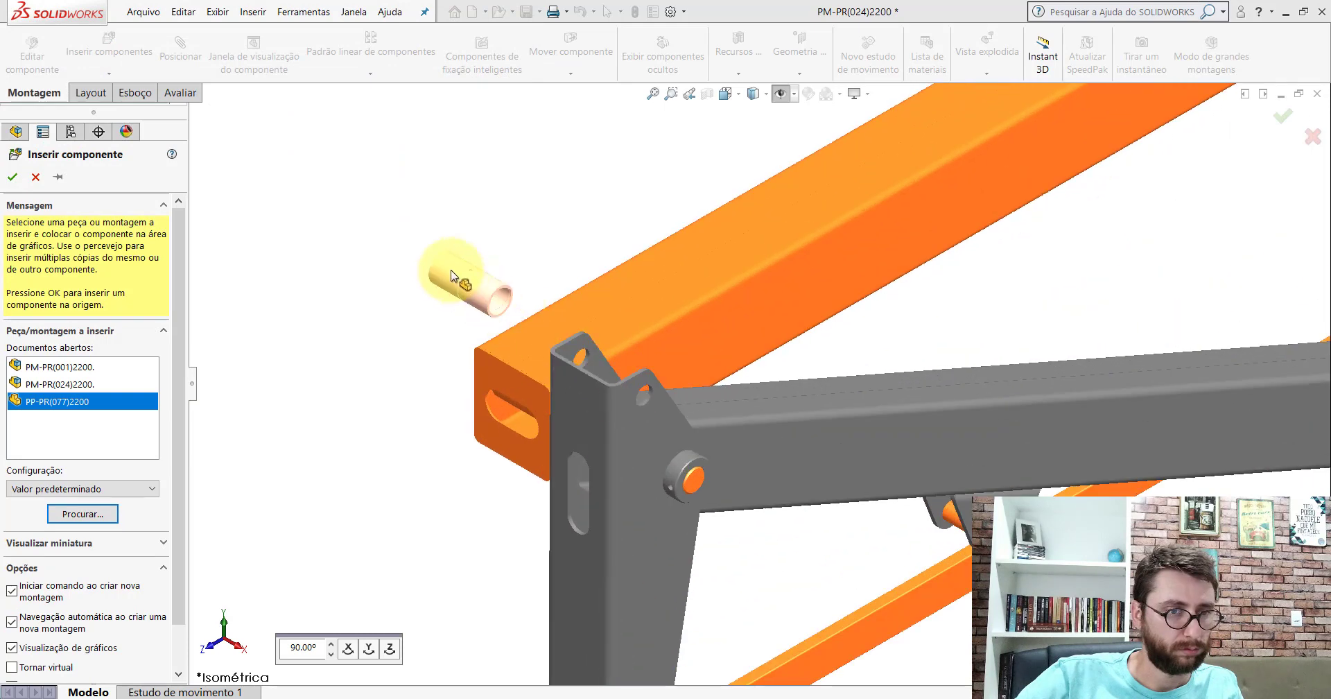
left_click(430, 155)
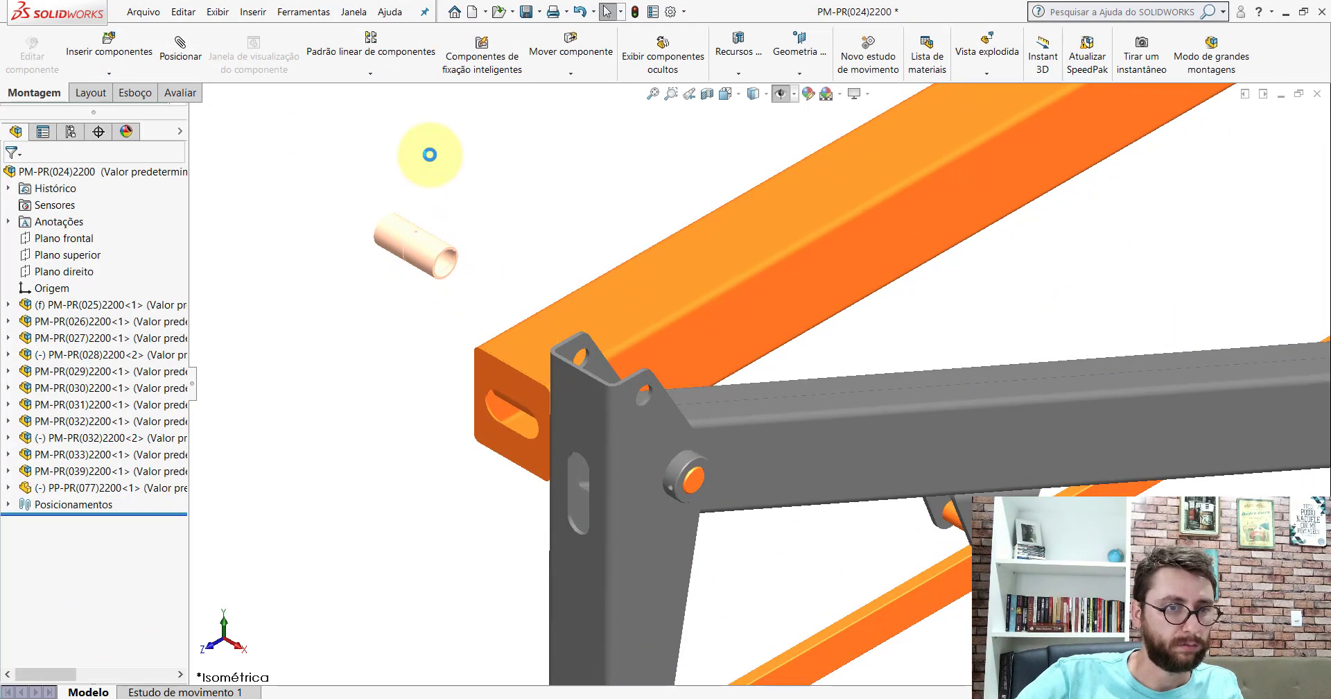
Orbit around the frame corner to locate the boom tube and bracket pin.
scroll(638, 455, "down", 3)
mouse_move(638, 456)
middle_mouse_down()
mouse_move(704, 336)
mouse_move(747, 322)
mouse_move(728, 395)
mouse_move(535, 402)
mouse_move(460, 514)
mouse_move(481, 565)
mouse_move(453, 574)
mouse_move(493, 506)
middle_mouse_up()
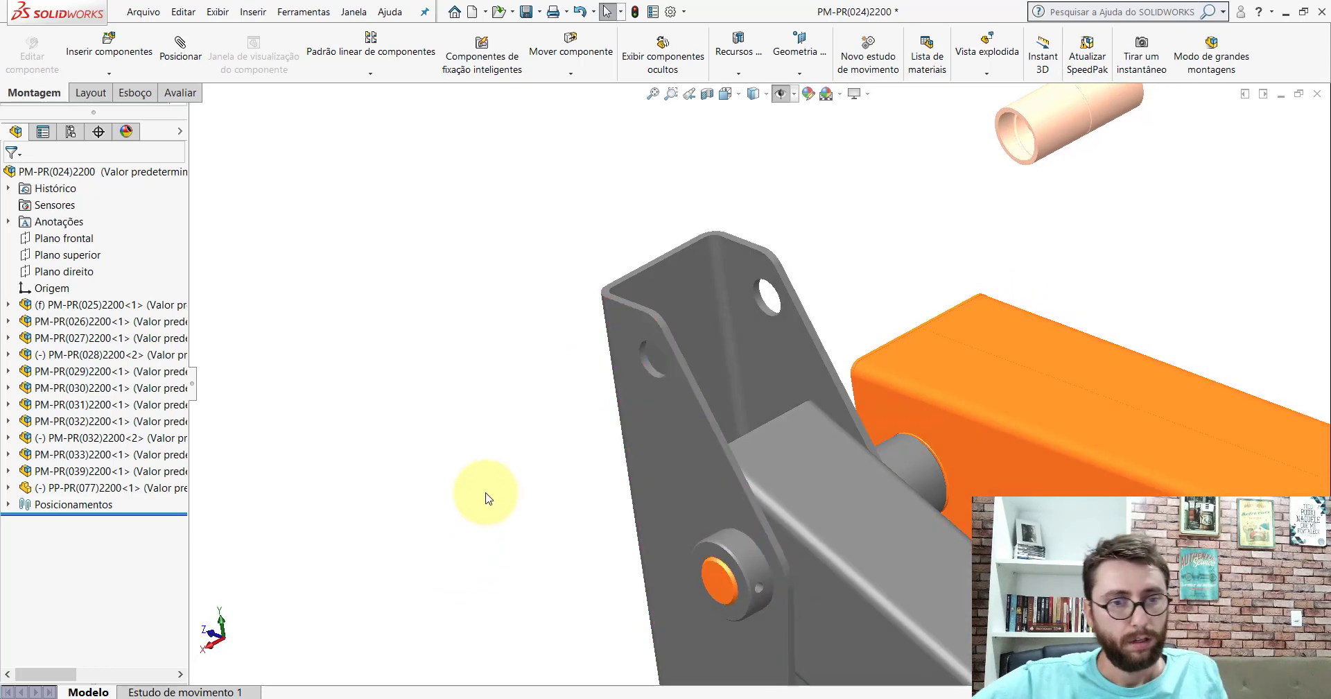
left_click(781, 494)
scroll(807, 476, "up", 3)
scroll(821, 443, "up", 2)
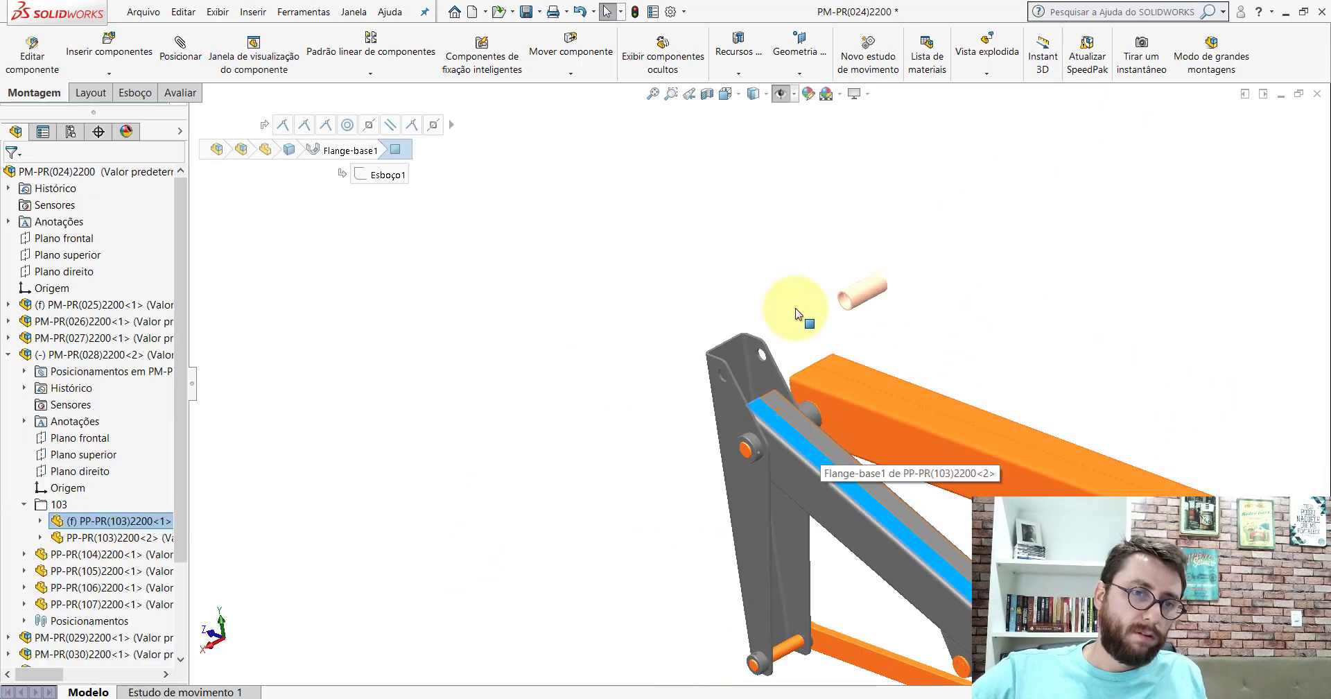
key("Escape")
scroll(792, 400, "down", 3)
mouse_move(761, 427)
middle_mouse_down()
mouse_move(786, 321)
mouse_move(956, 330)
mouse_move(880, 431)
middle_mouse_up()
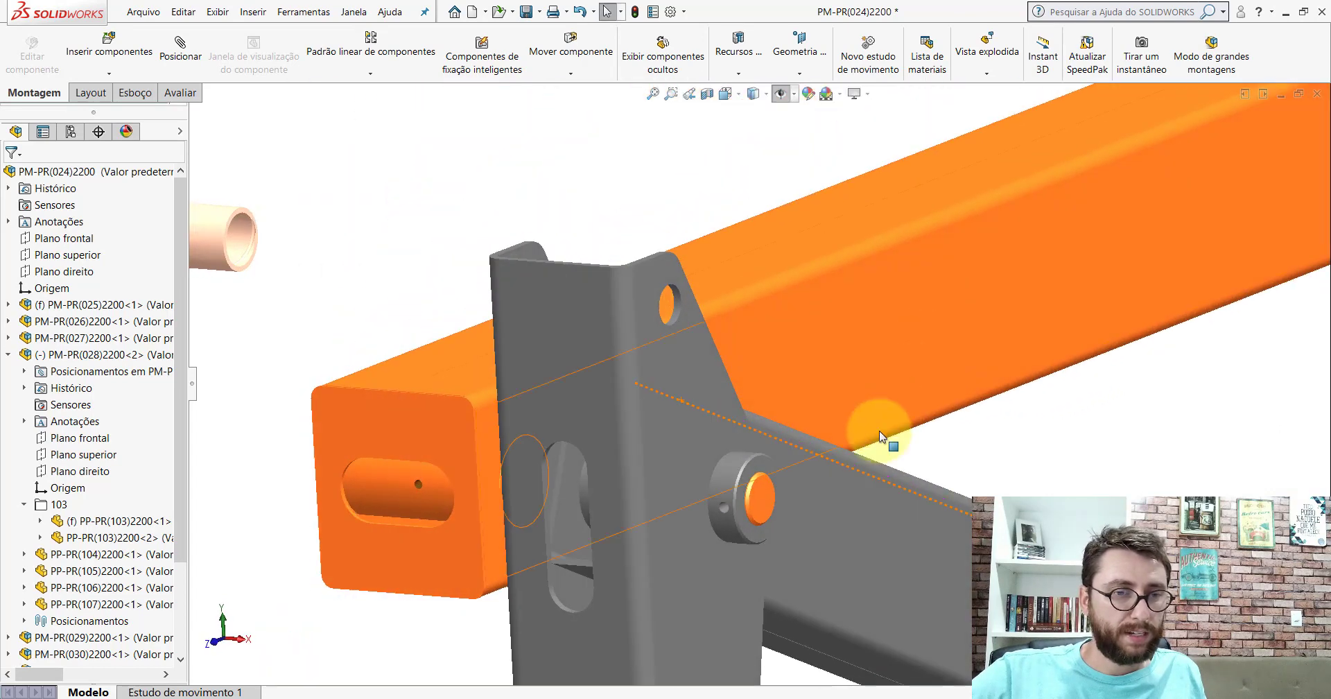
Briefly isolate the grey sleeve at the bracket joint, then return to the full assembly.
left_click(766, 493)
mouse_move(766, 492)
middle_mouse_down()
mouse_move(858, 419)
mouse_move(834, 429)
mouse_move(852, 434)
middle_mouse_up()
left_click(718, 472)
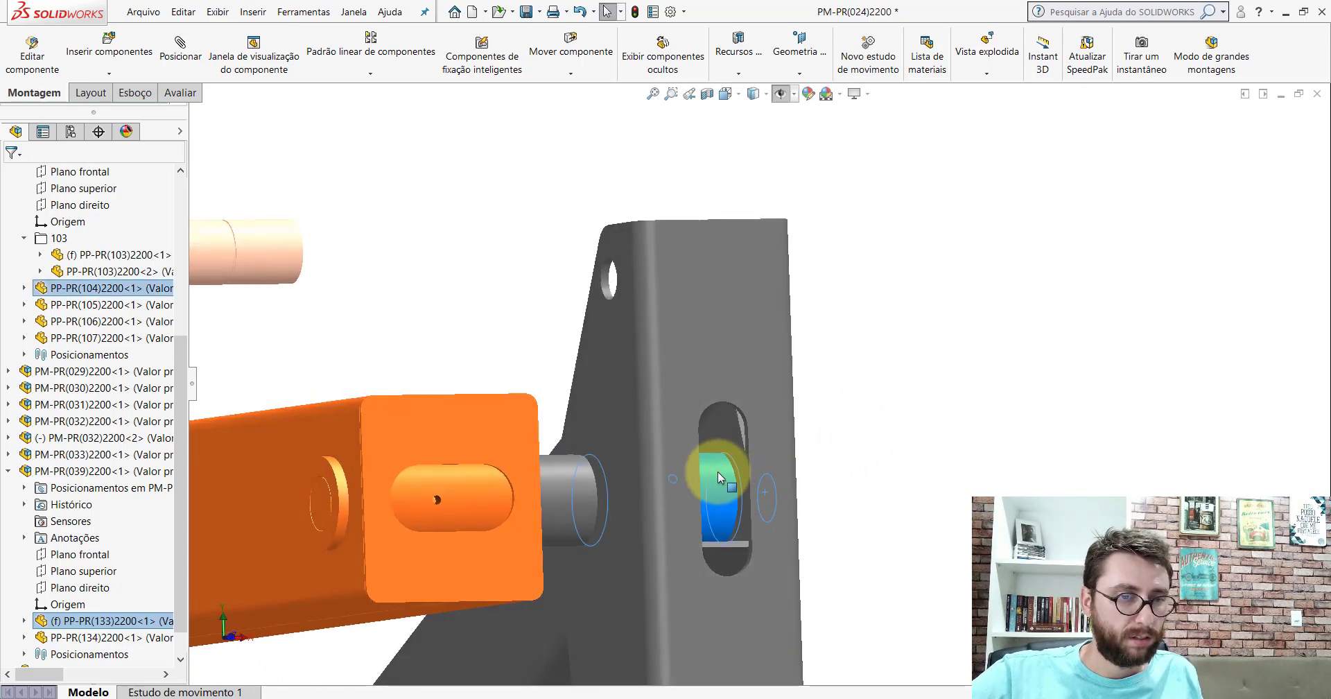
right_click(719, 477)
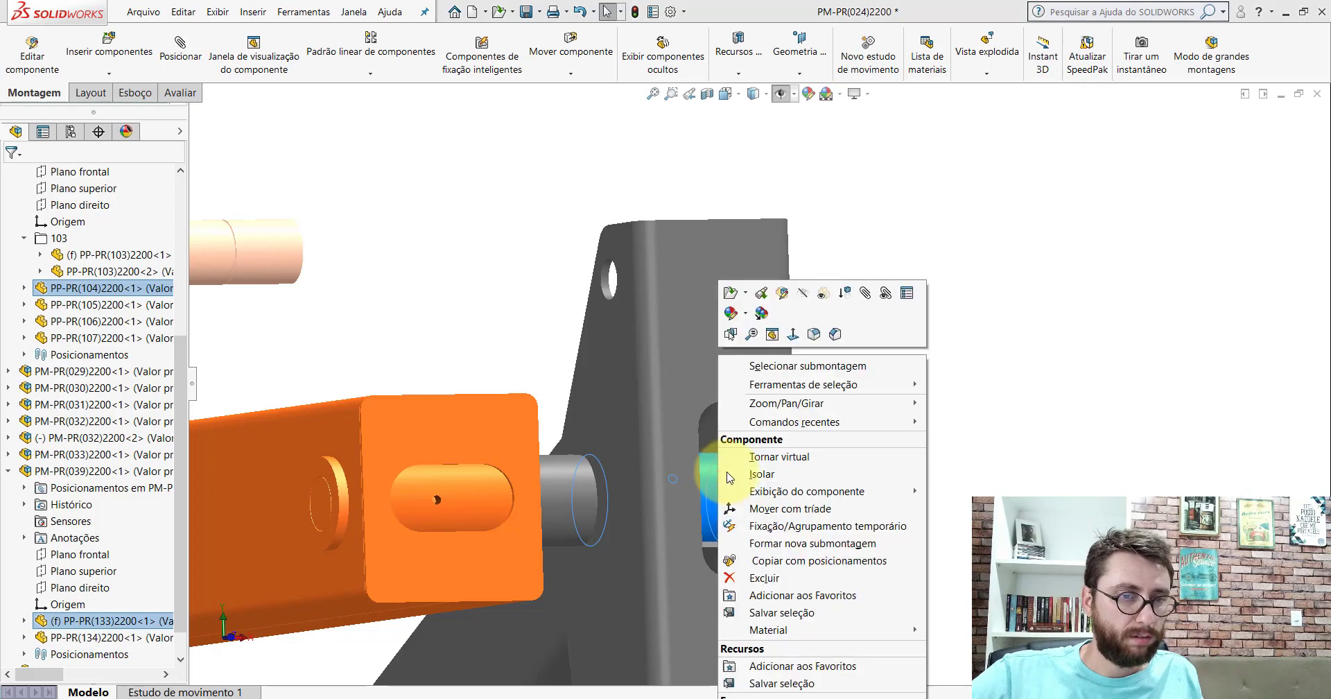
left_click(738, 474)
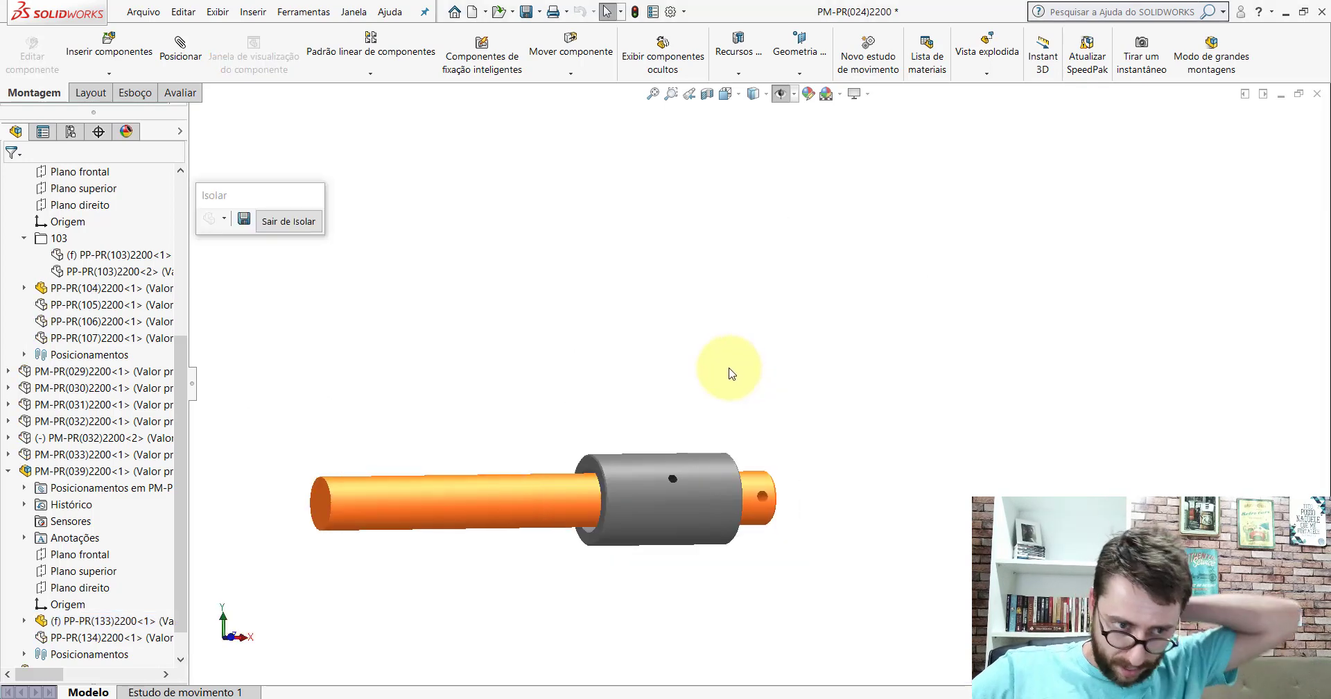
left_click(285, 221)
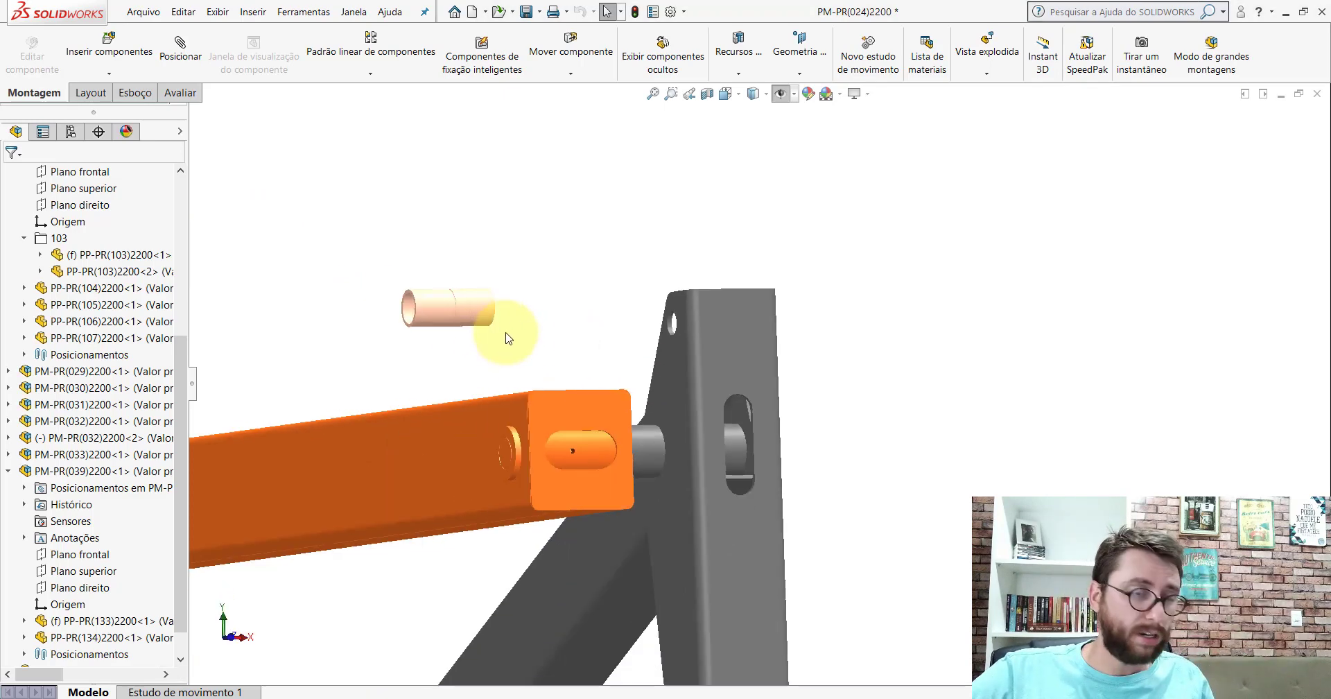
Select the bronze bushing and the grey sleeve PP-PR(104)2200 together.
scroll(636, 380, "down", 2)
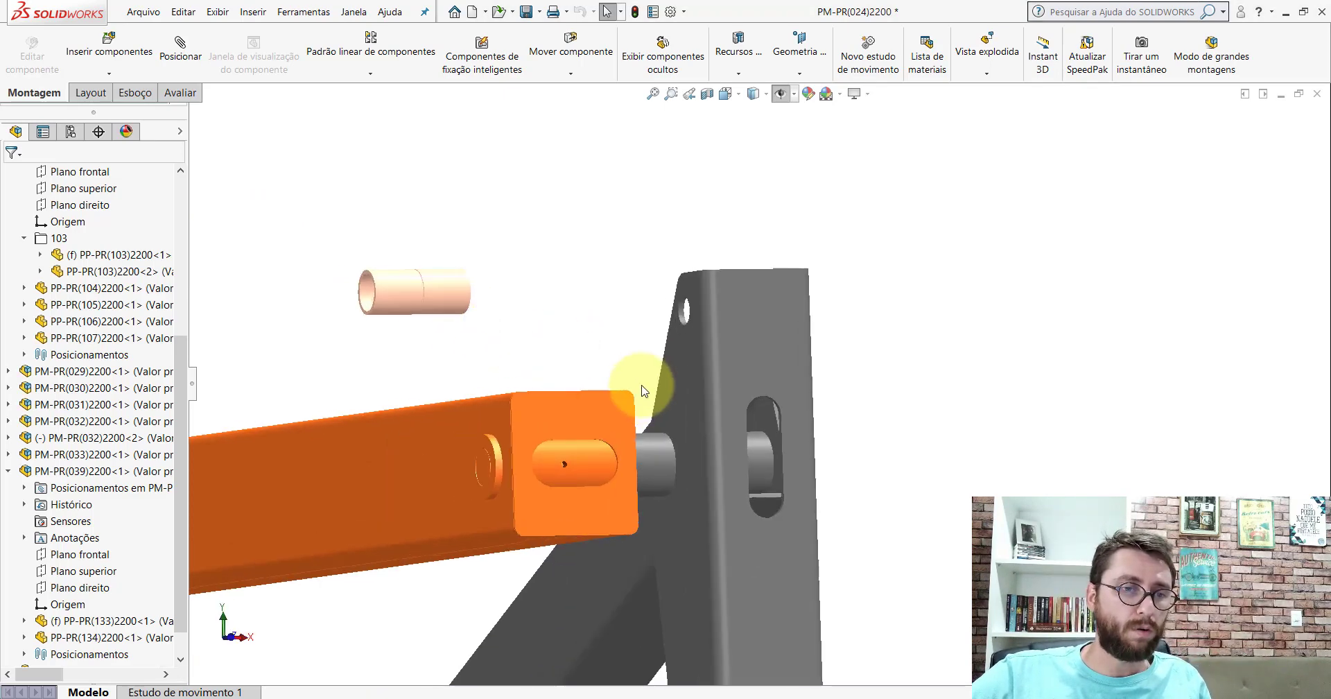
left_click(455, 291)
left_click_drag(575, 422, 760, 463)
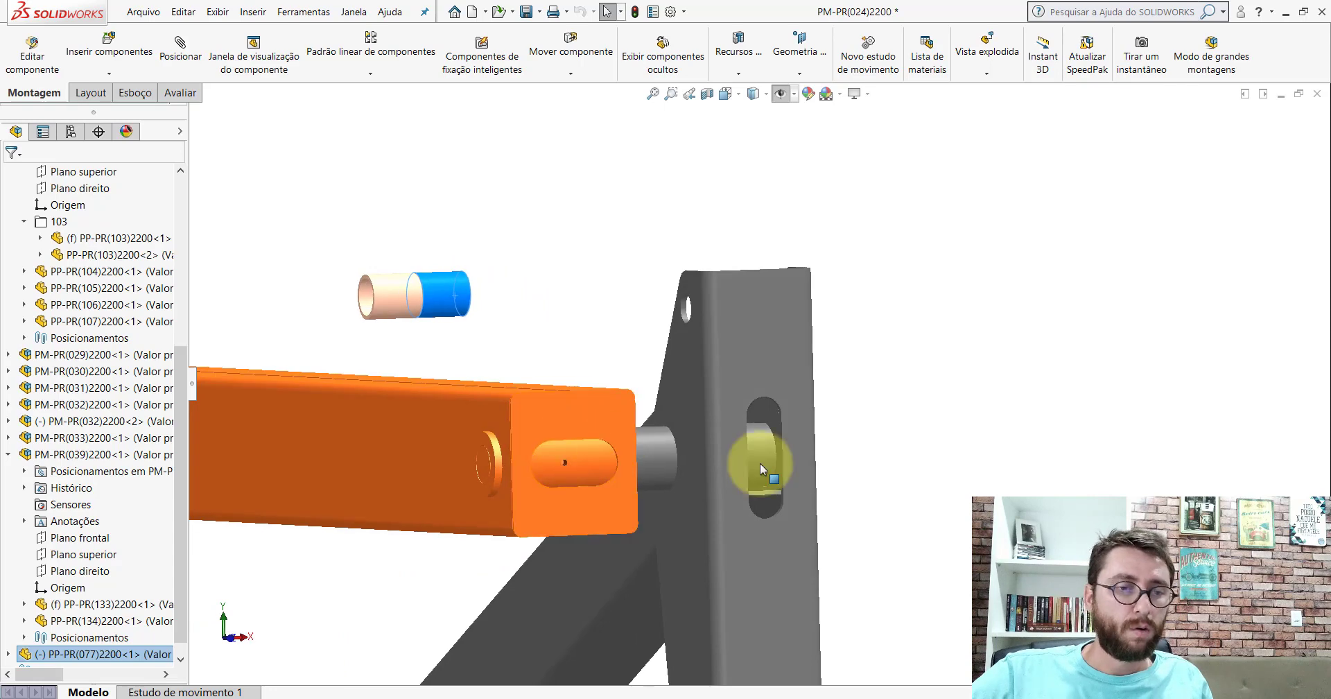
scroll(788, 448, "down", 3)
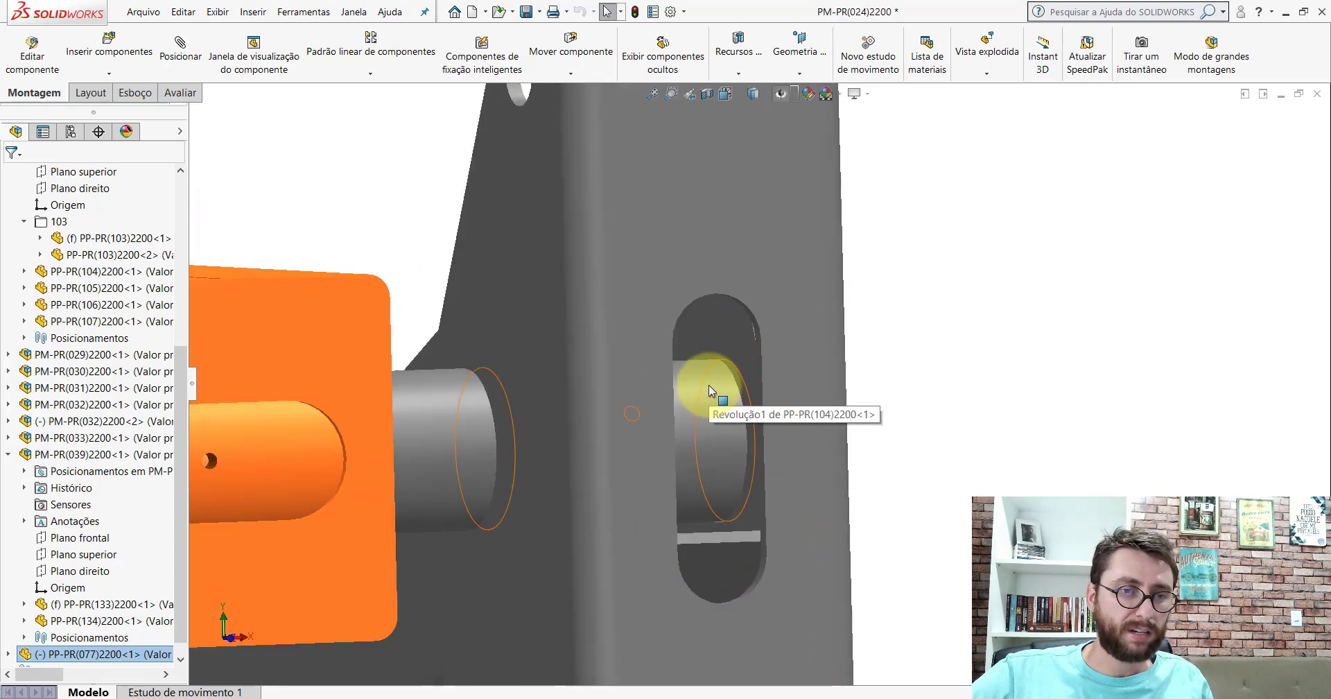
left_click(709, 384)
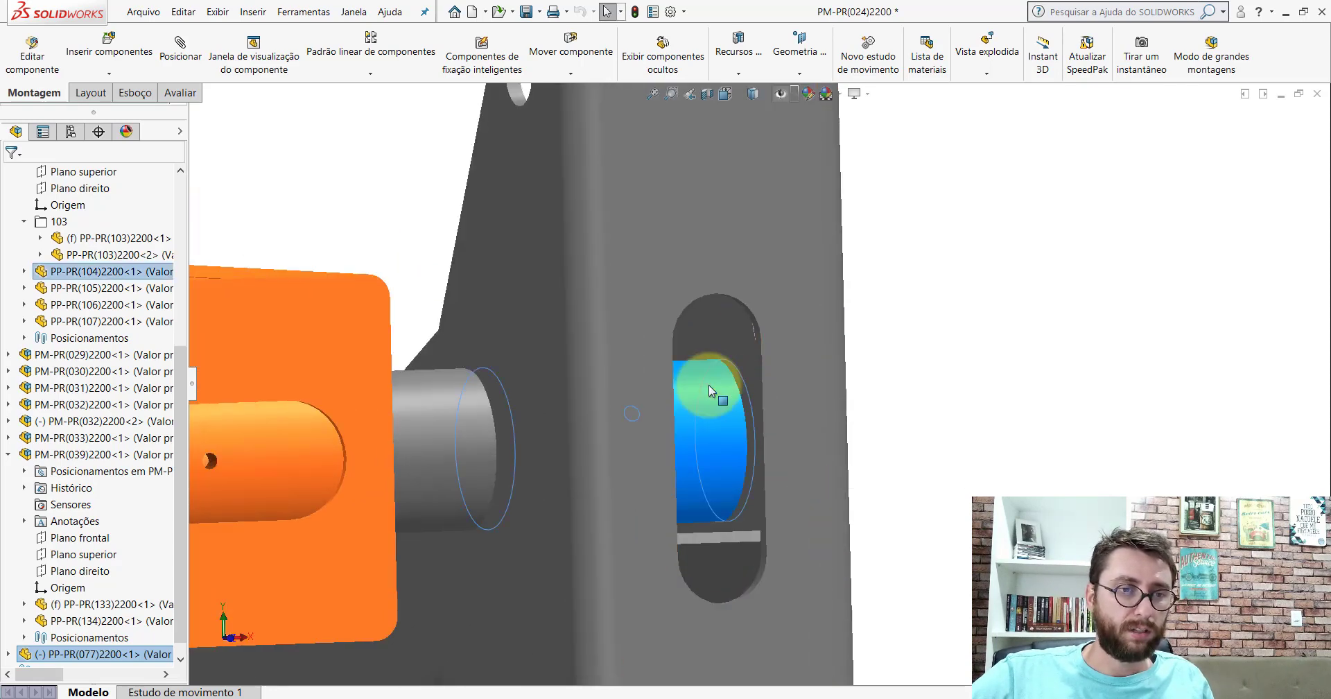
right_click(709, 385)
key("Escape")
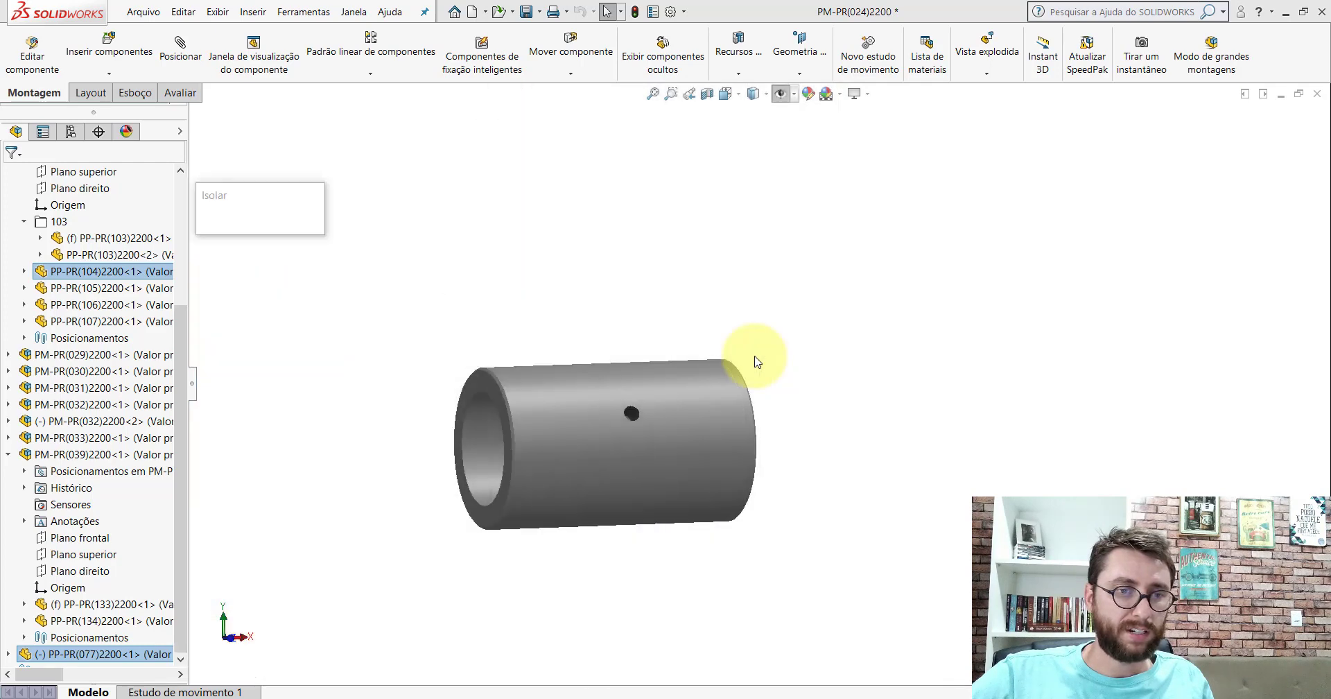
scroll(727, 381, "up", 2)
scroll(727, 380, "up", 3)
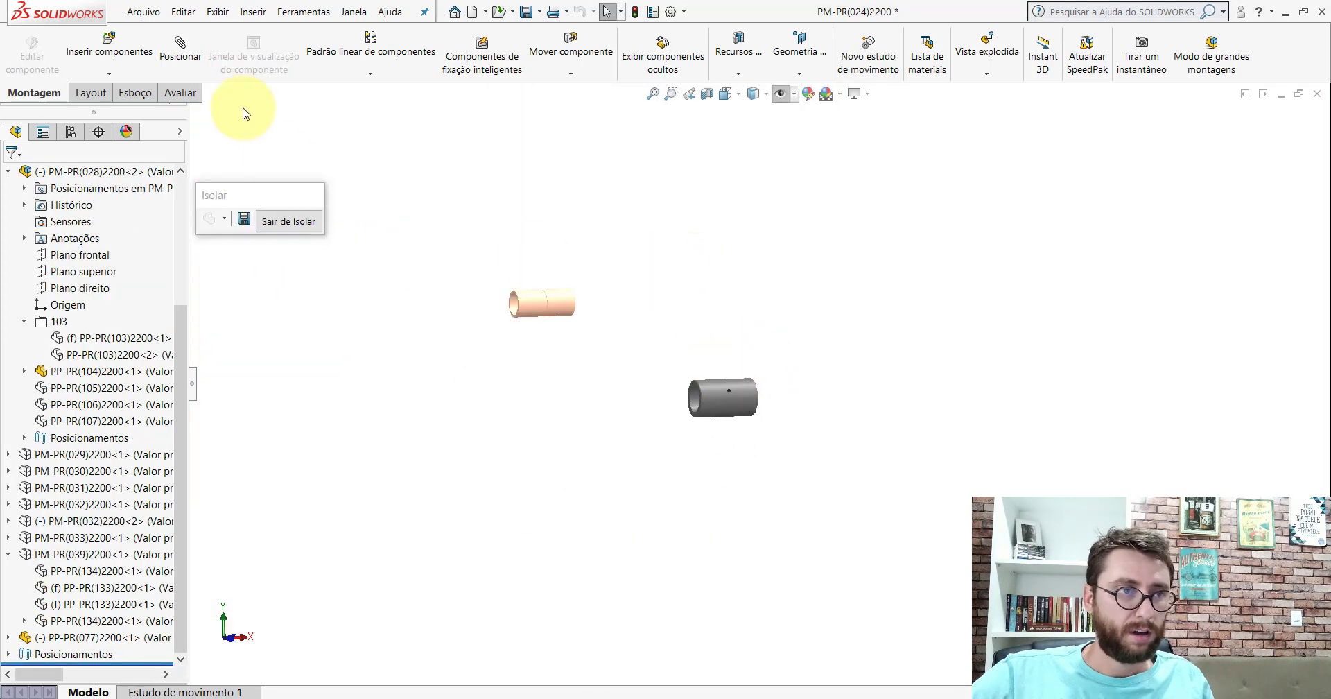
Mate the bushing's outer face concentric with the grey sleeve's bore (Concêntrico16).
scroll(541, 340, "down", 3)
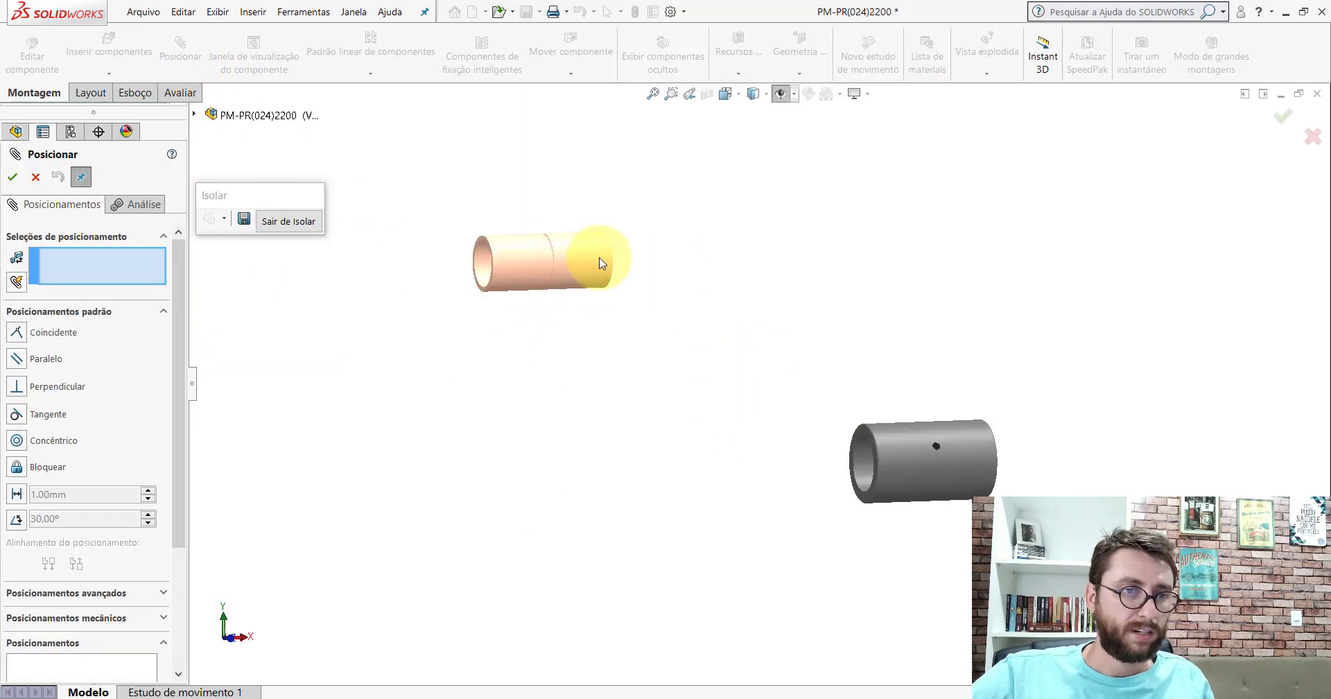
left_click(586, 254)
left_click(883, 464)
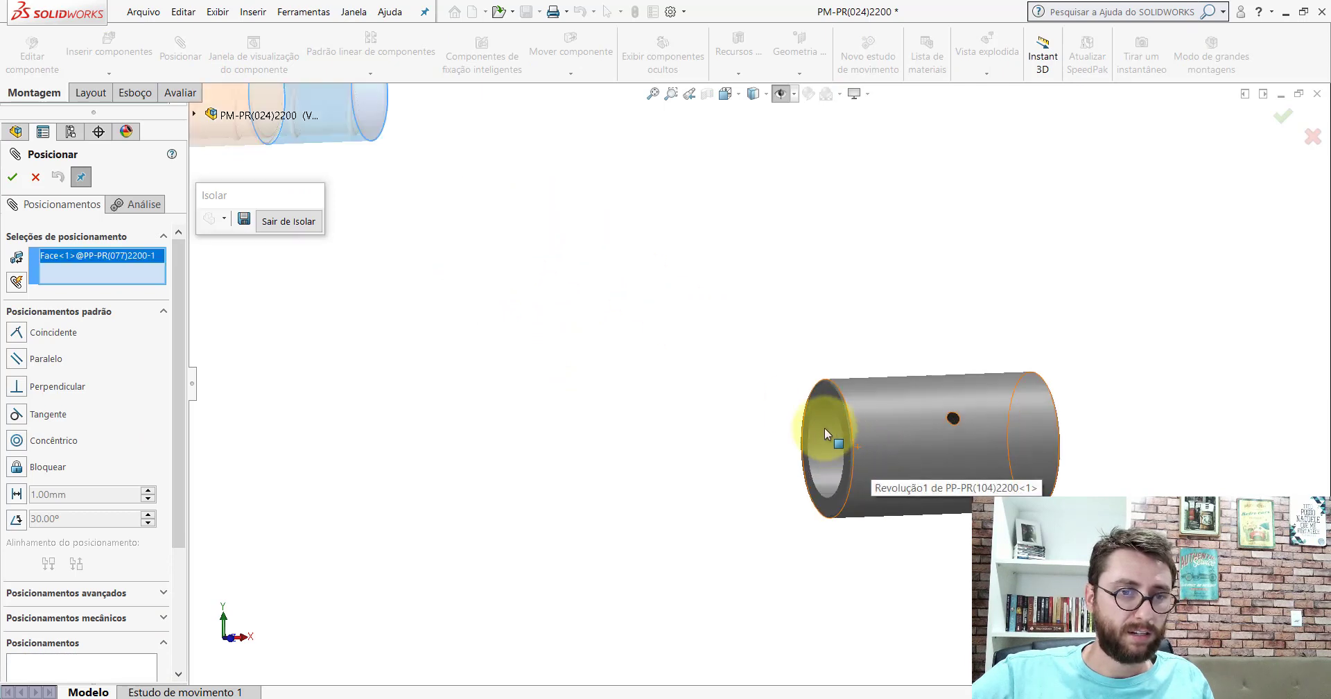
left_click(825, 427)
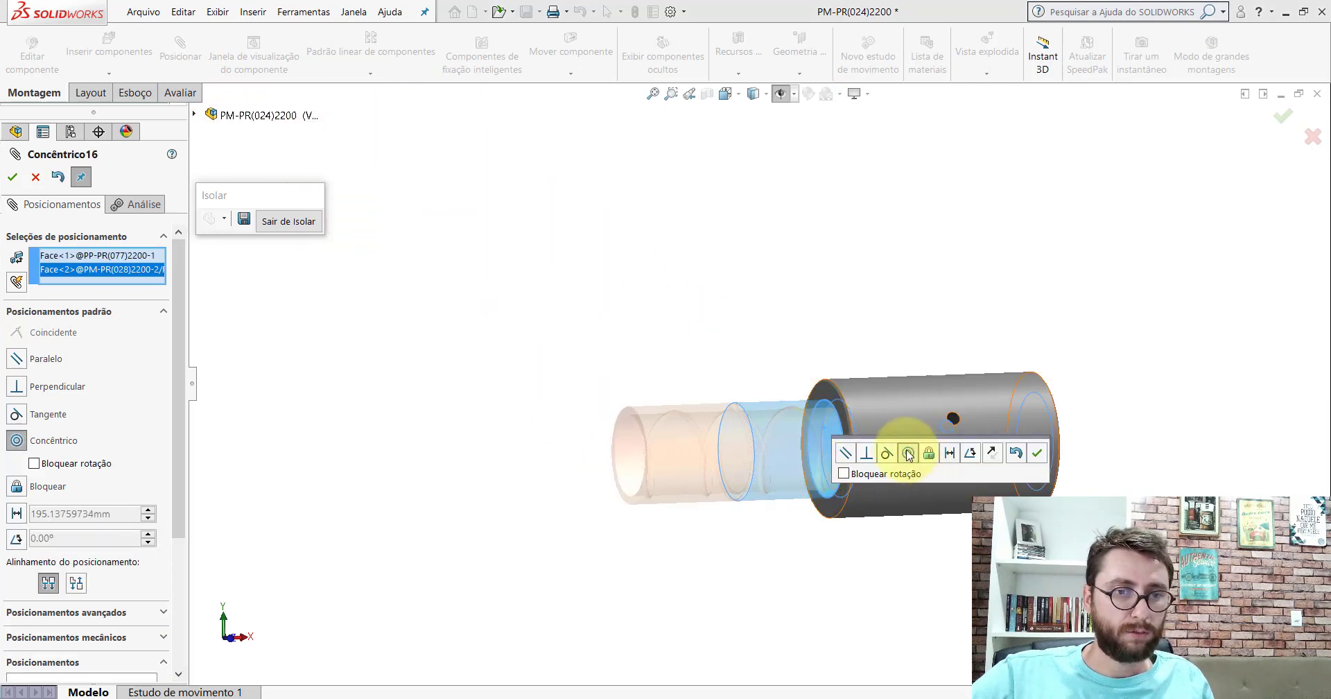
left_click(1040, 455)
Align the bushing's small hole concentric with the sleeve's hole (Concêntrico17) and finish mating.
left_click_drag(797, 451, 695, 447)
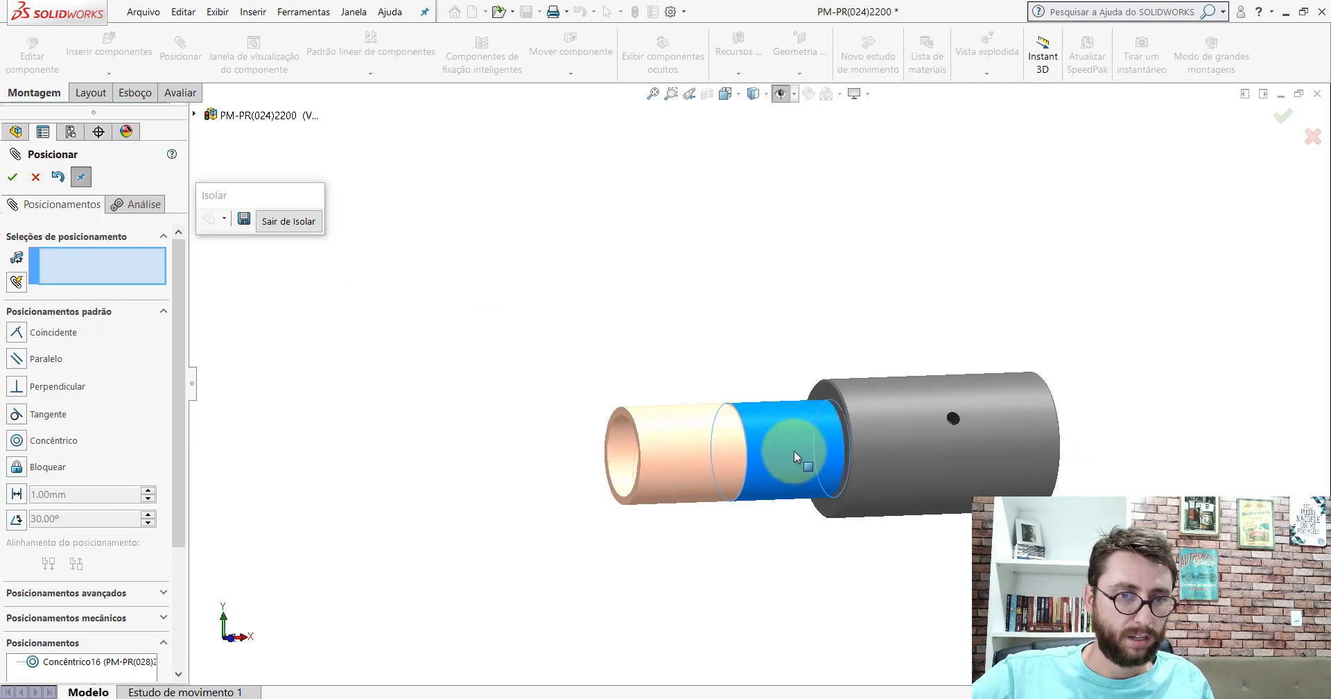
scroll(695, 446, "down", 3)
scroll(704, 430, "down", 3)
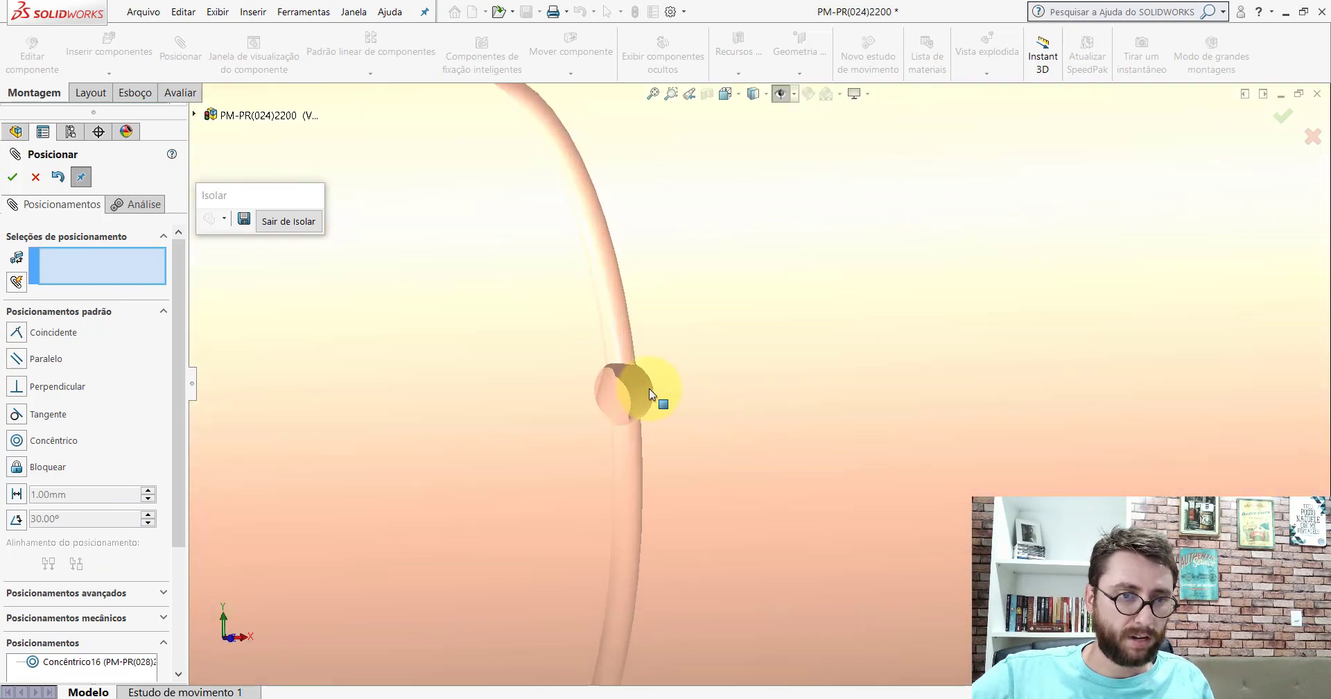
scroll(633, 383, "down", 1)
left_click(628, 388)
scroll(875, 418, "up", 5)
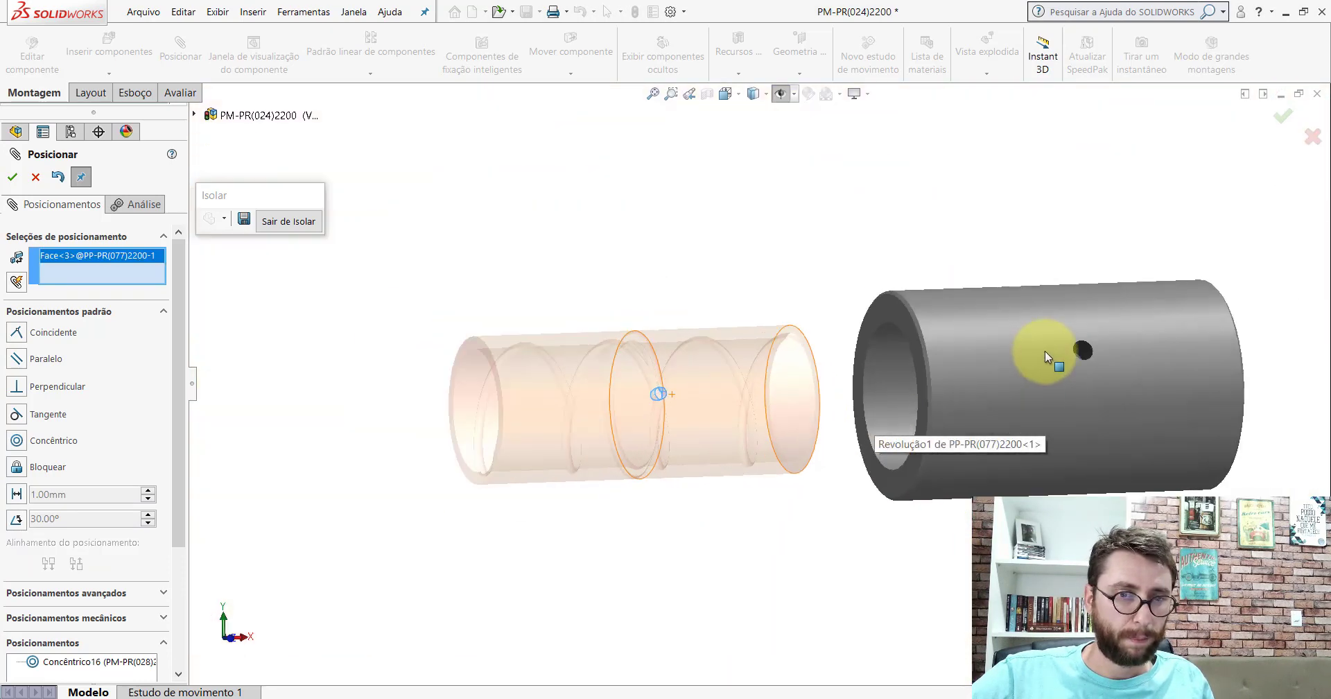
scroll(957, 350, "down", 4)
left_click(999, 355)
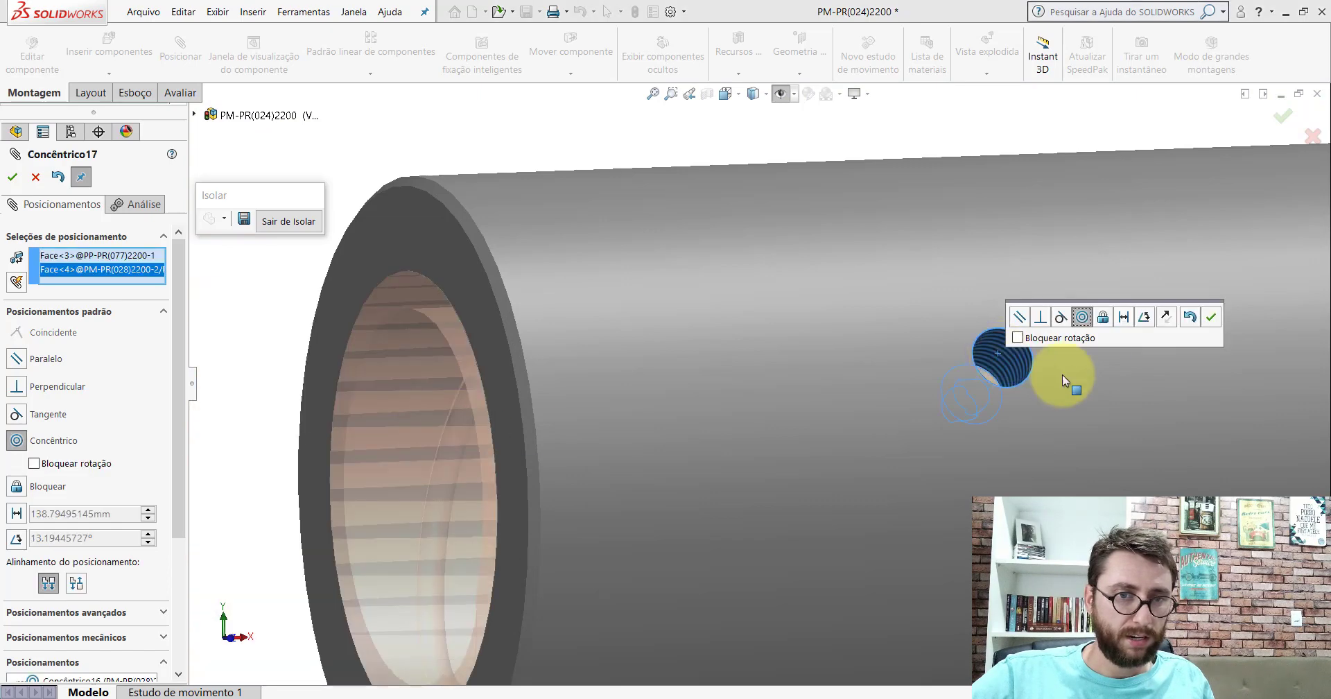
left_click(1211, 318)
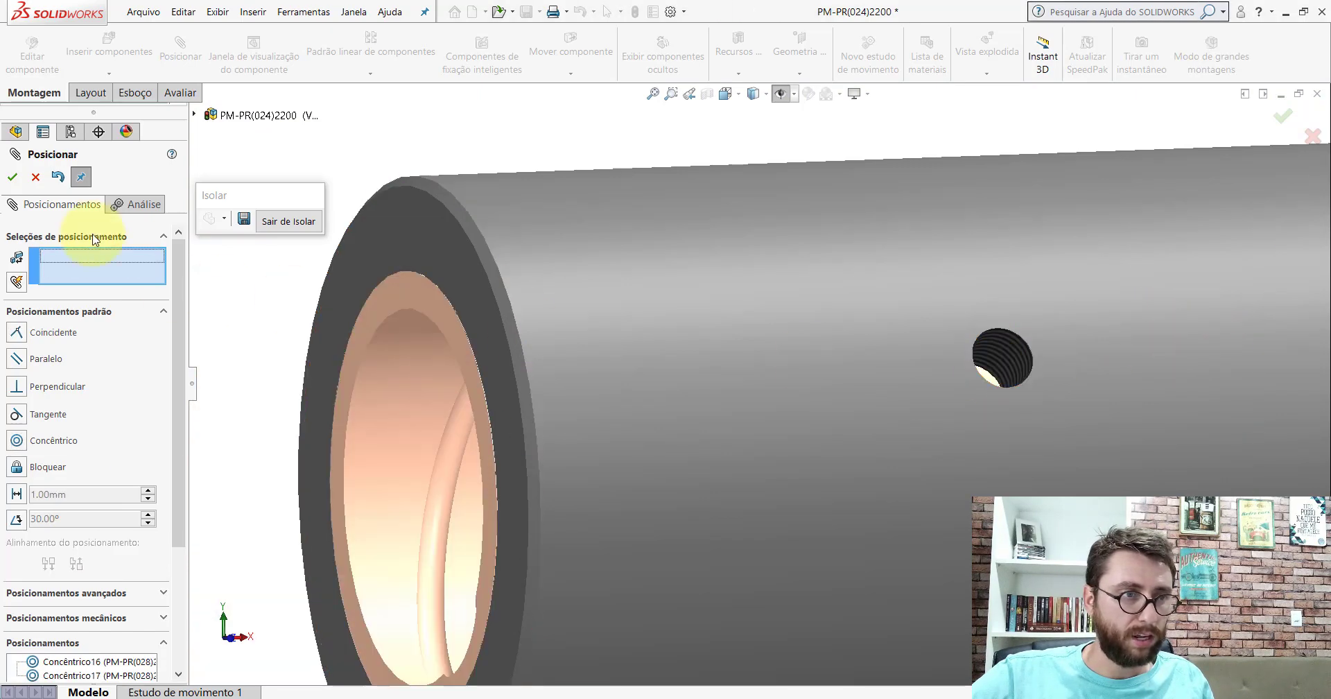
left_click(35, 178)
key("f")
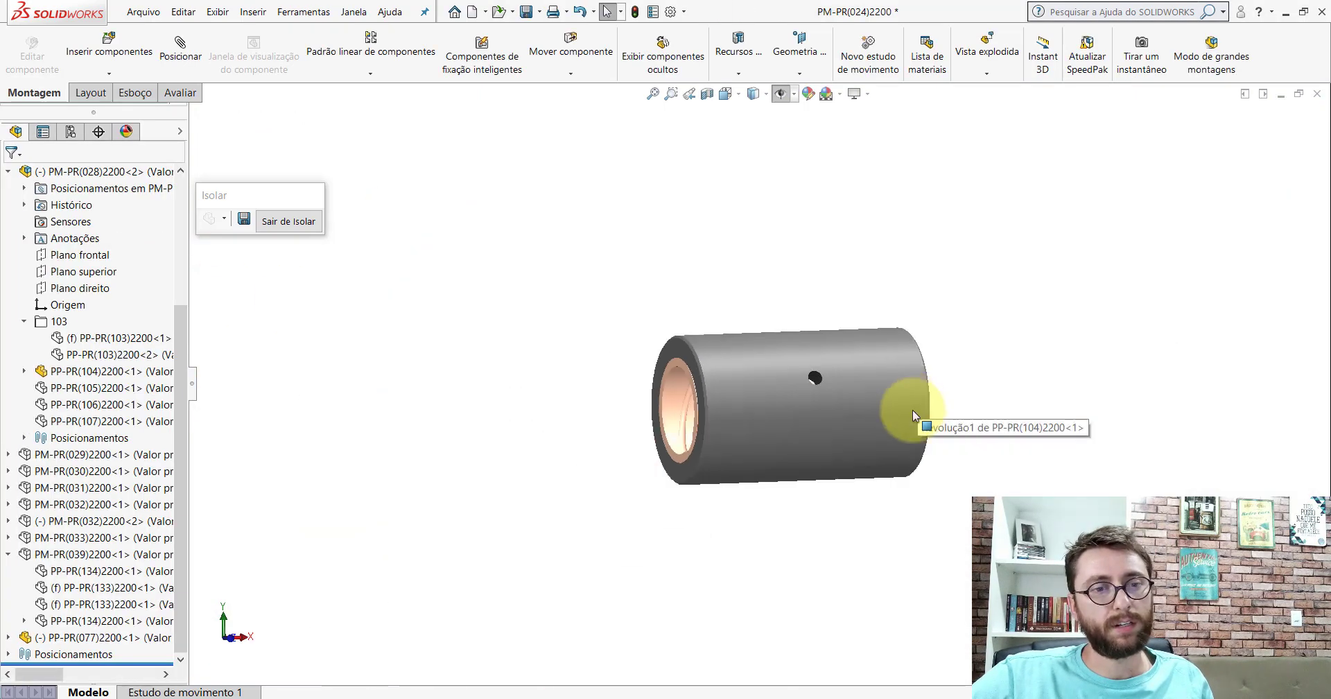
mouse_move(793, 397)
middle_mouse_down()
mouse_move(713, 360)
mouse_move(609, 377)
mouse_move(667, 382)
mouse_move(682, 423)
middle_mouse_up()
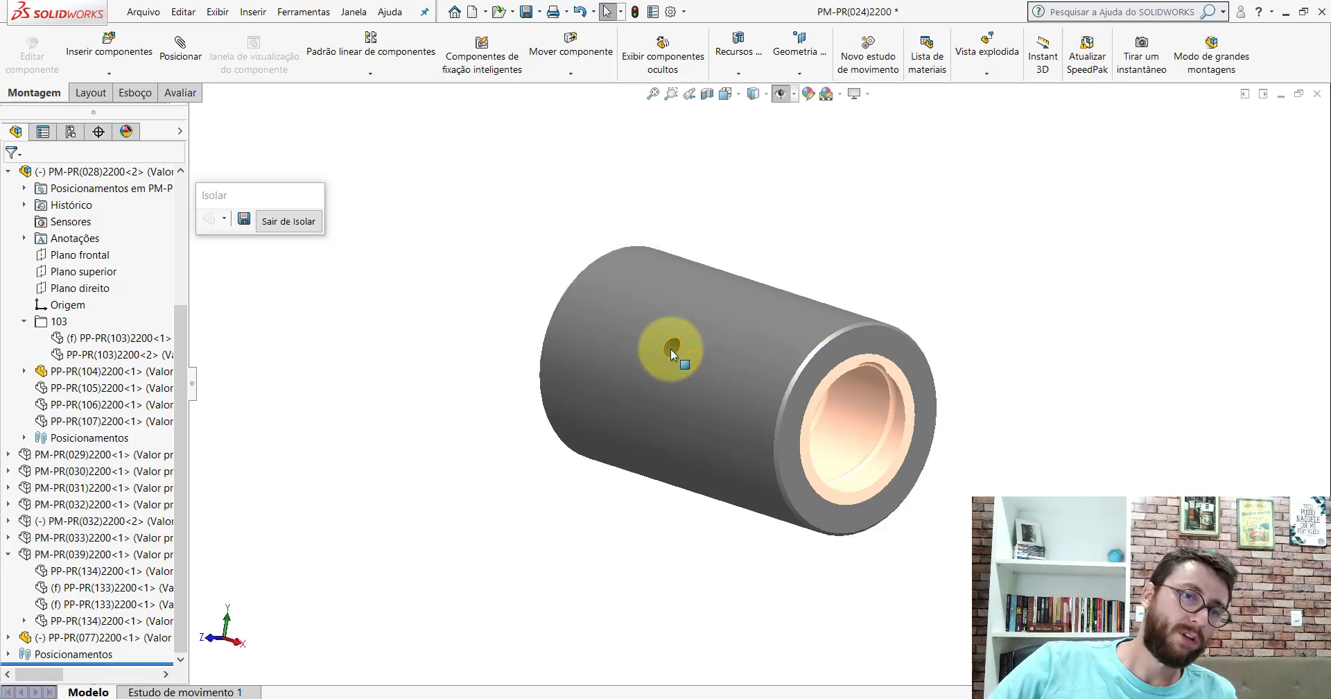
scroll(703, 361, "down", 3)
scroll(693, 354, "down", 2)
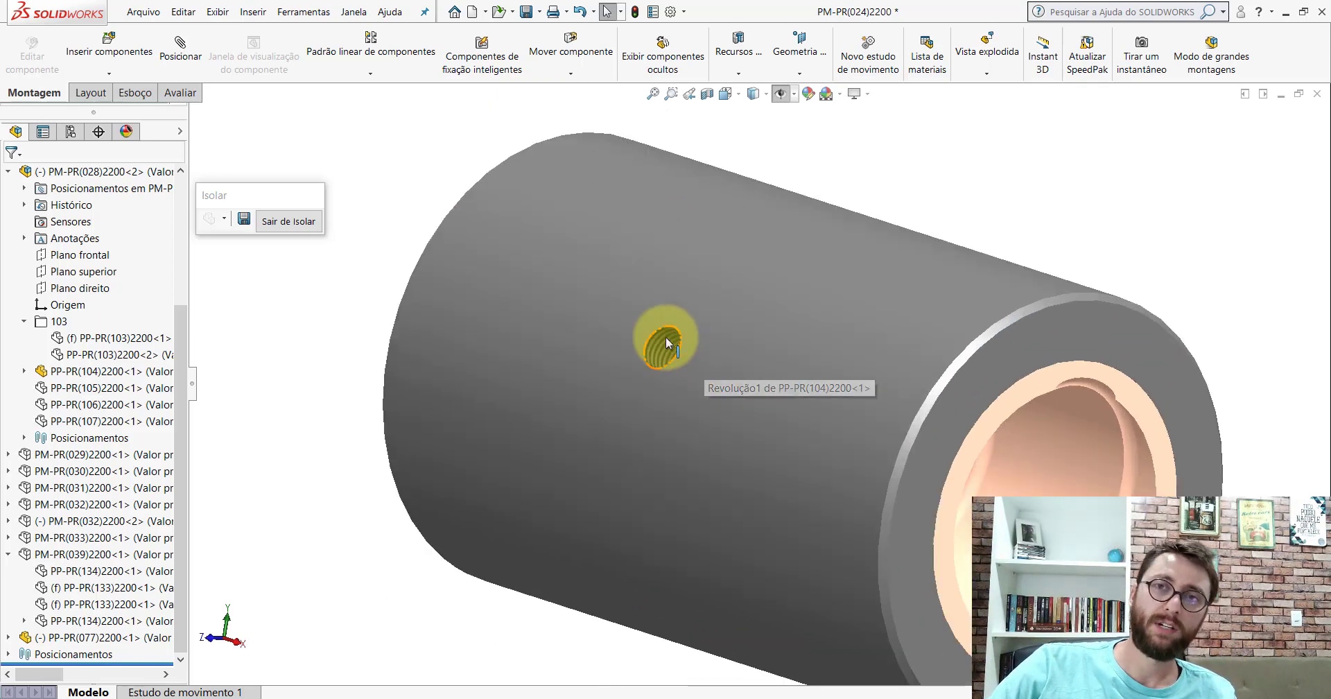
scroll(665, 338, "up", 1)
scroll(707, 361, "up", 1)
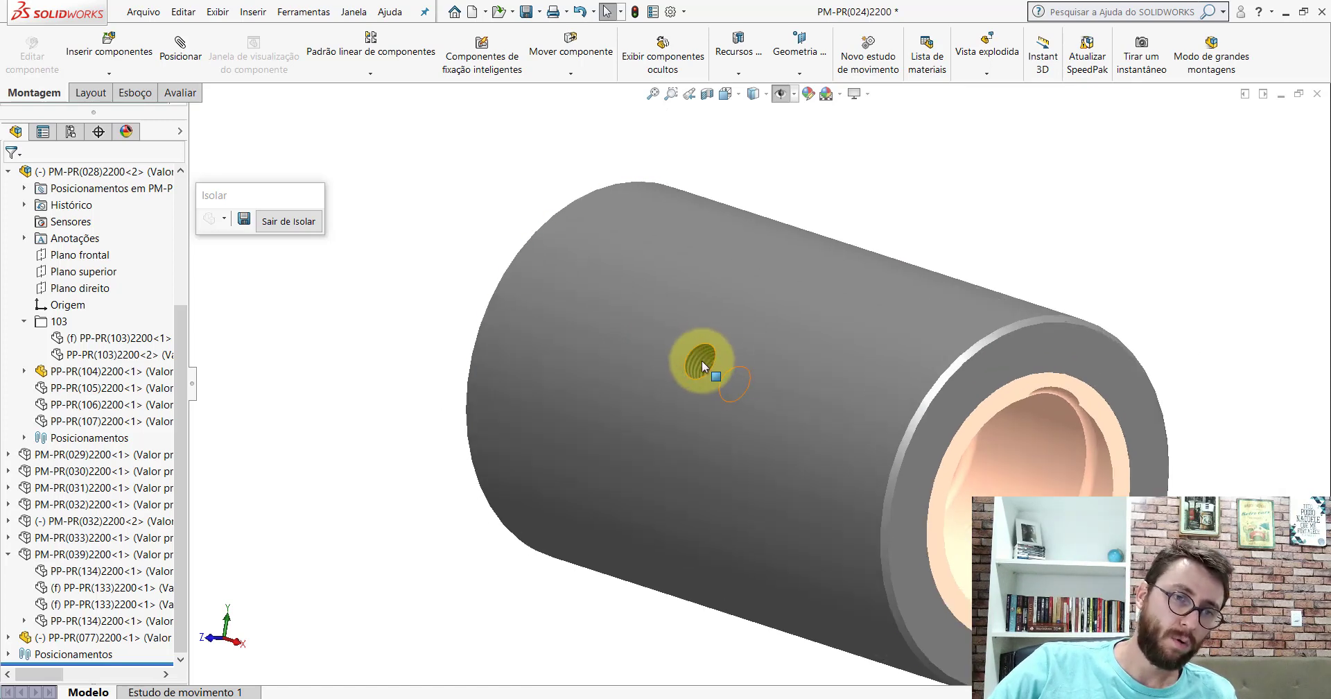
left_click(181, 93)
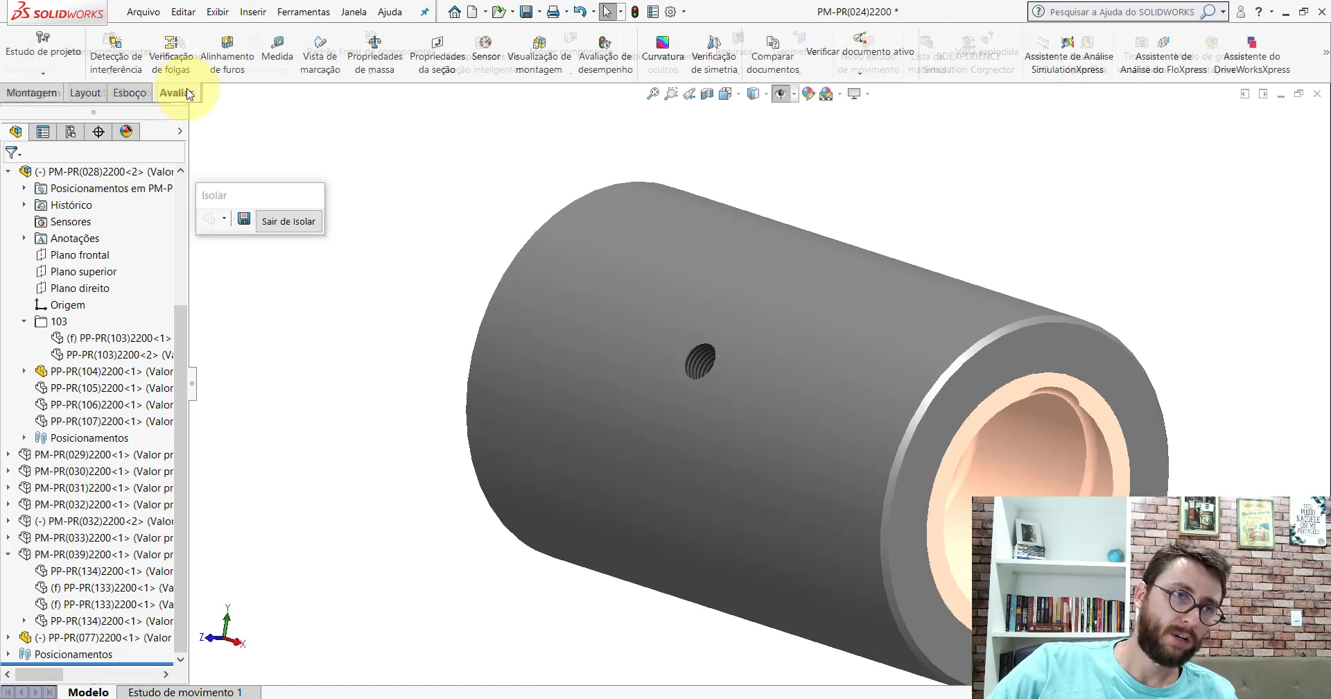
left_click(267, 59)
left_click(700, 359)
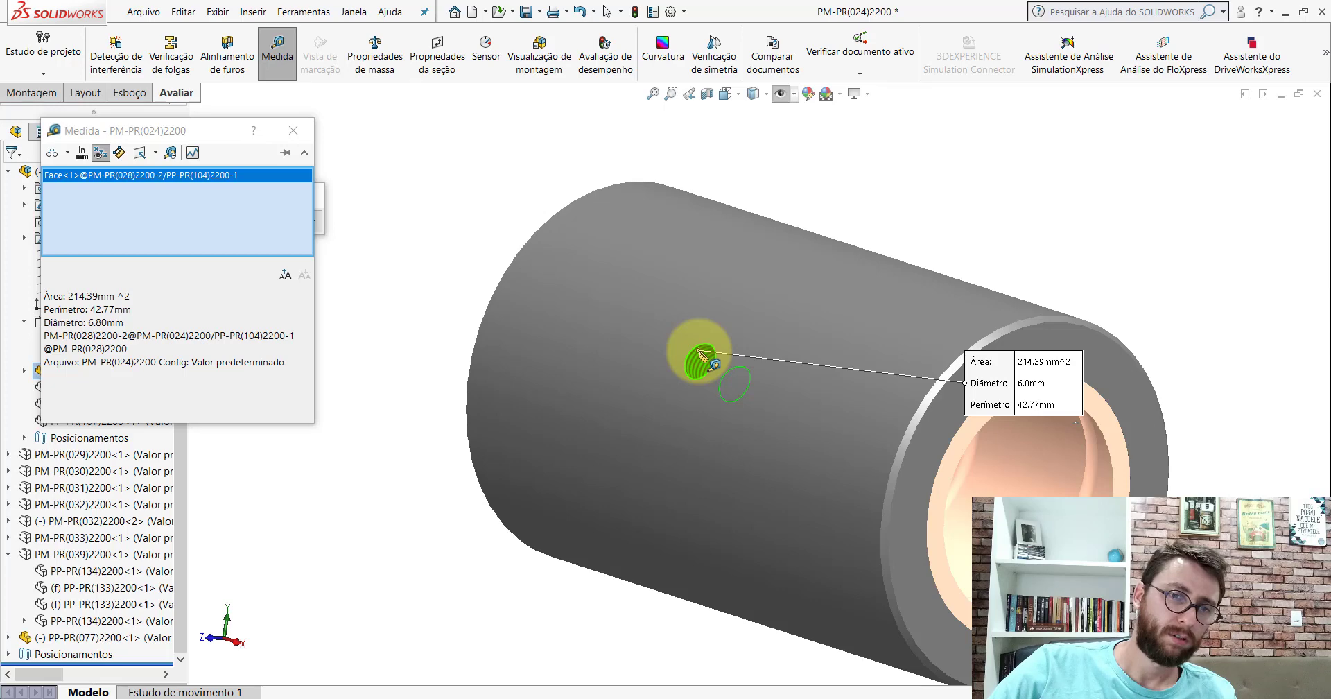
left_click(294, 130)
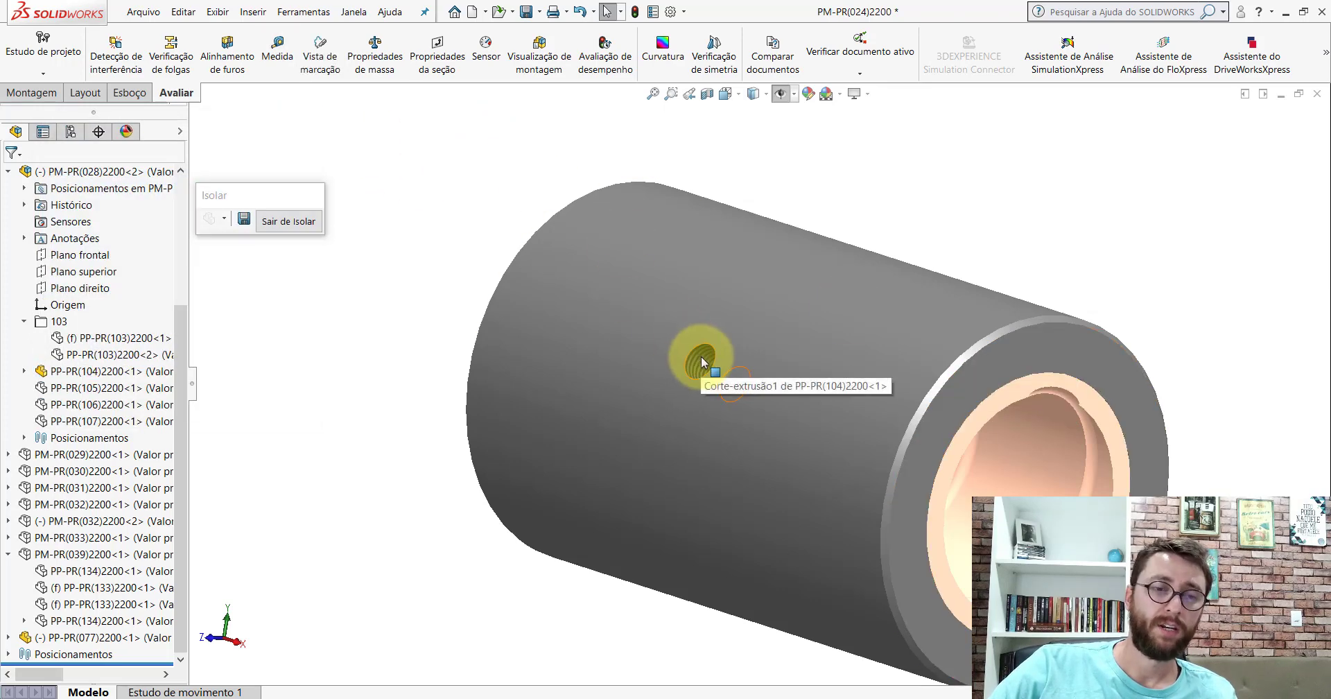
scroll(702, 364, "up", 3)
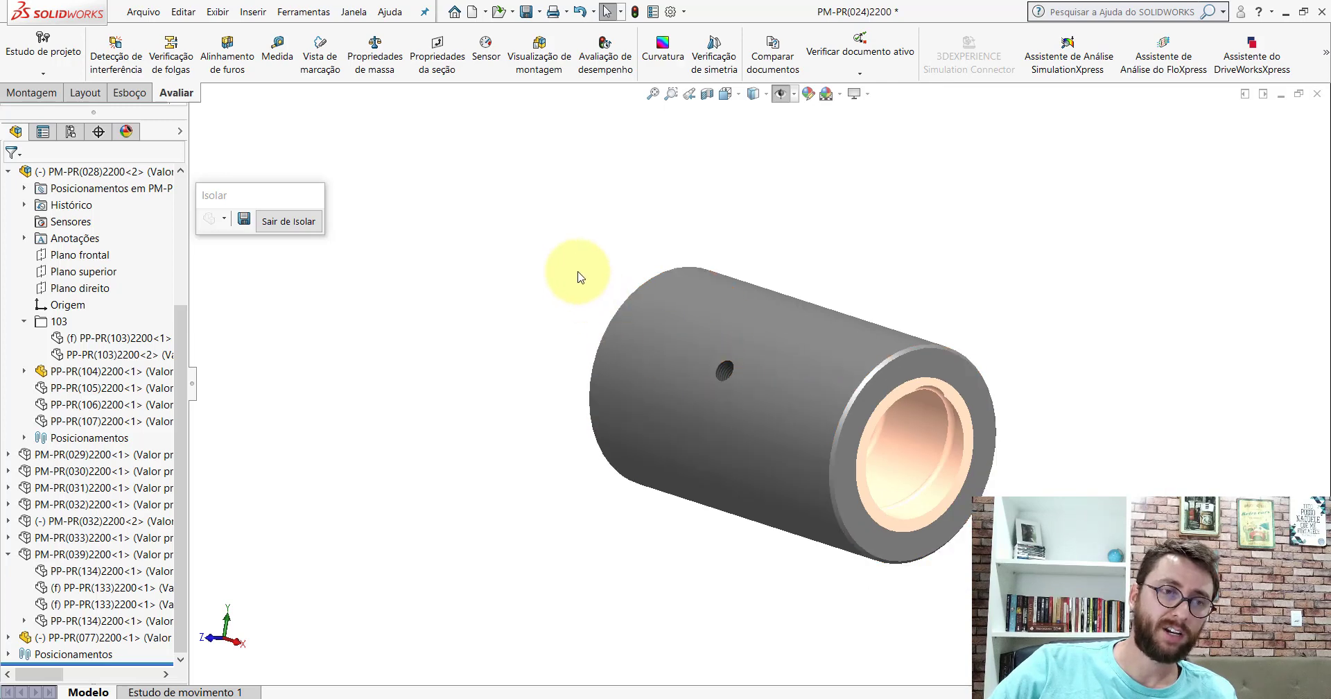
scroll(721, 367, "down", 2)
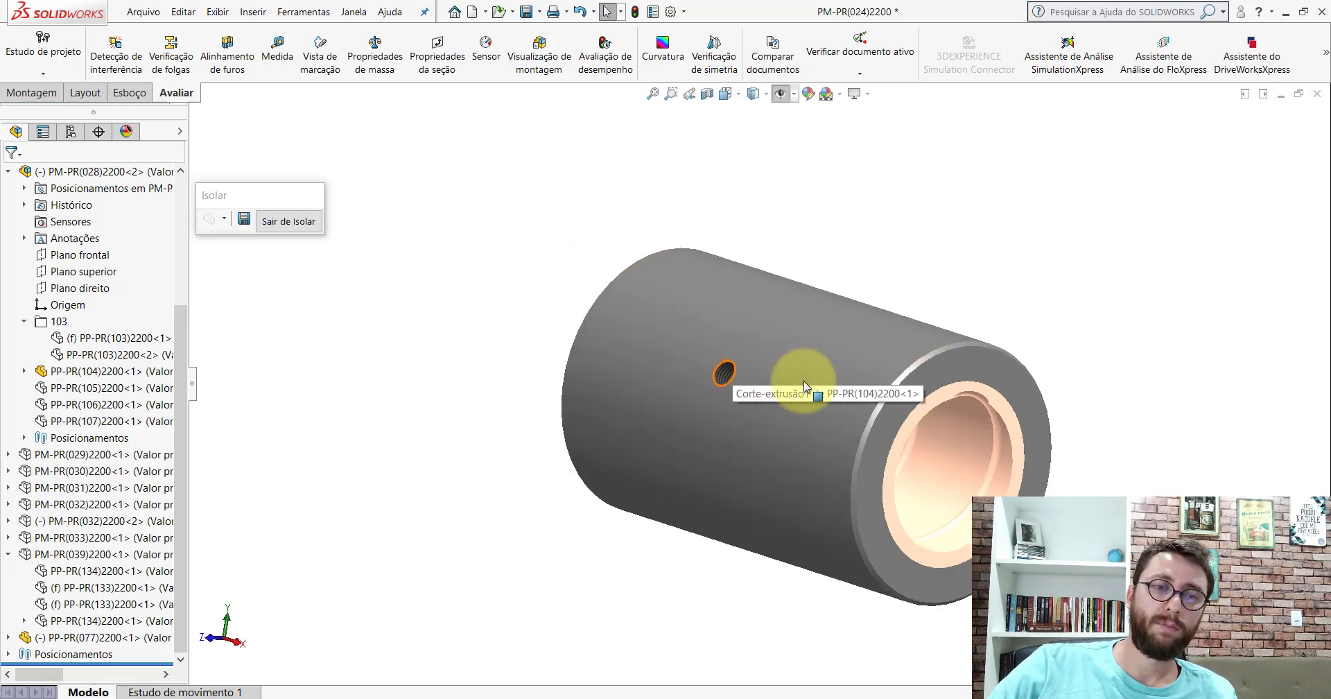
scroll(815, 377, "down", 1)
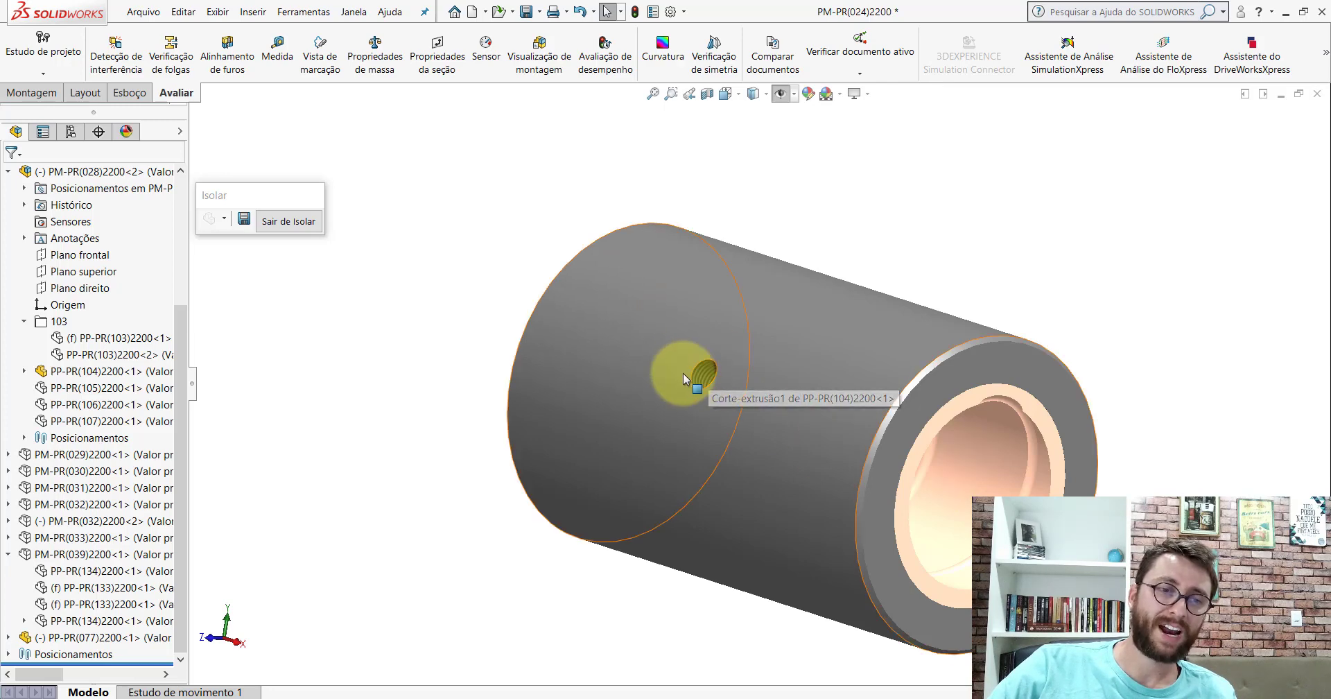
scroll(797, 406, "up", 2)
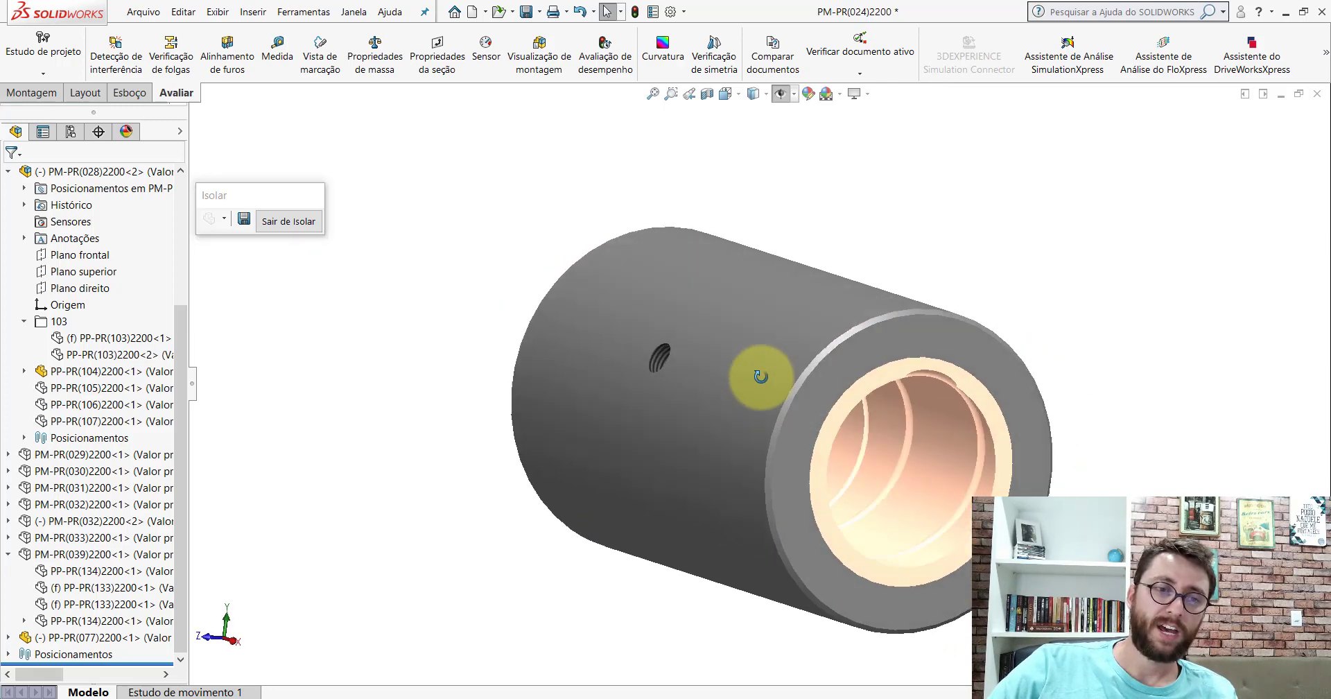
middle_click_drag(797, 406, 749, 415)
scroll(749, 416, "down", 2)
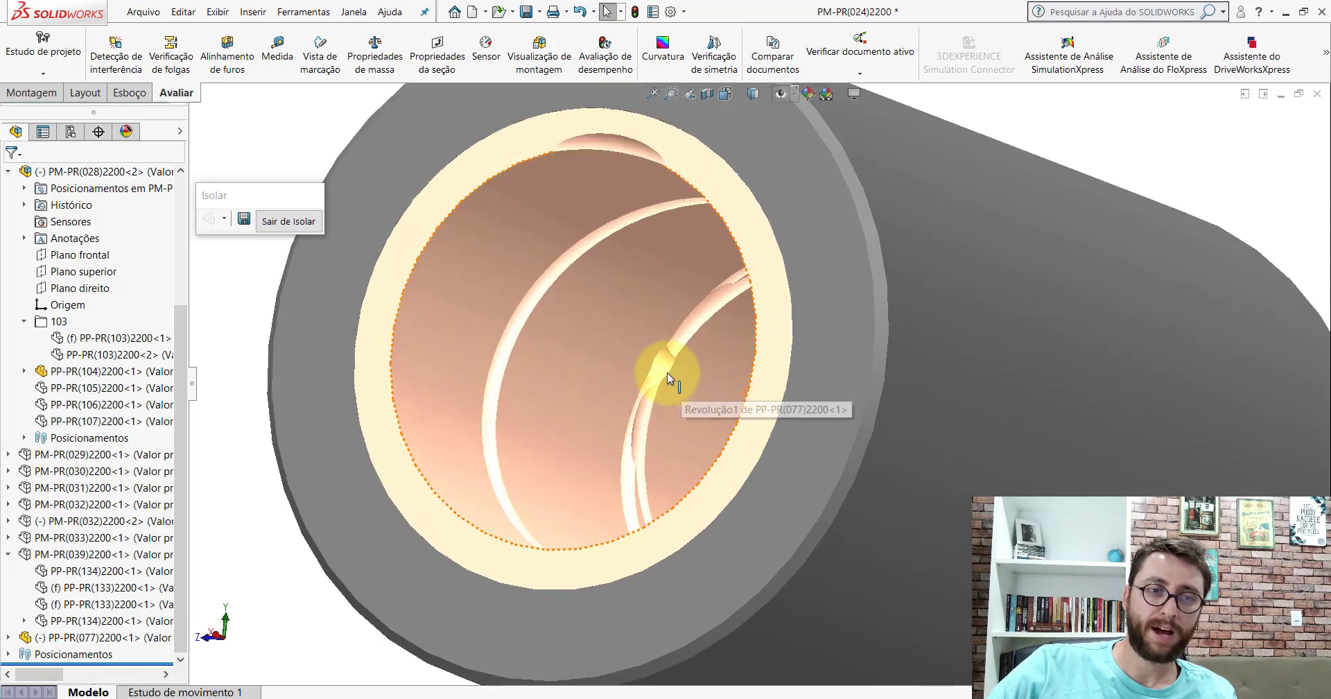
scroll(664, 380, "up", 1)
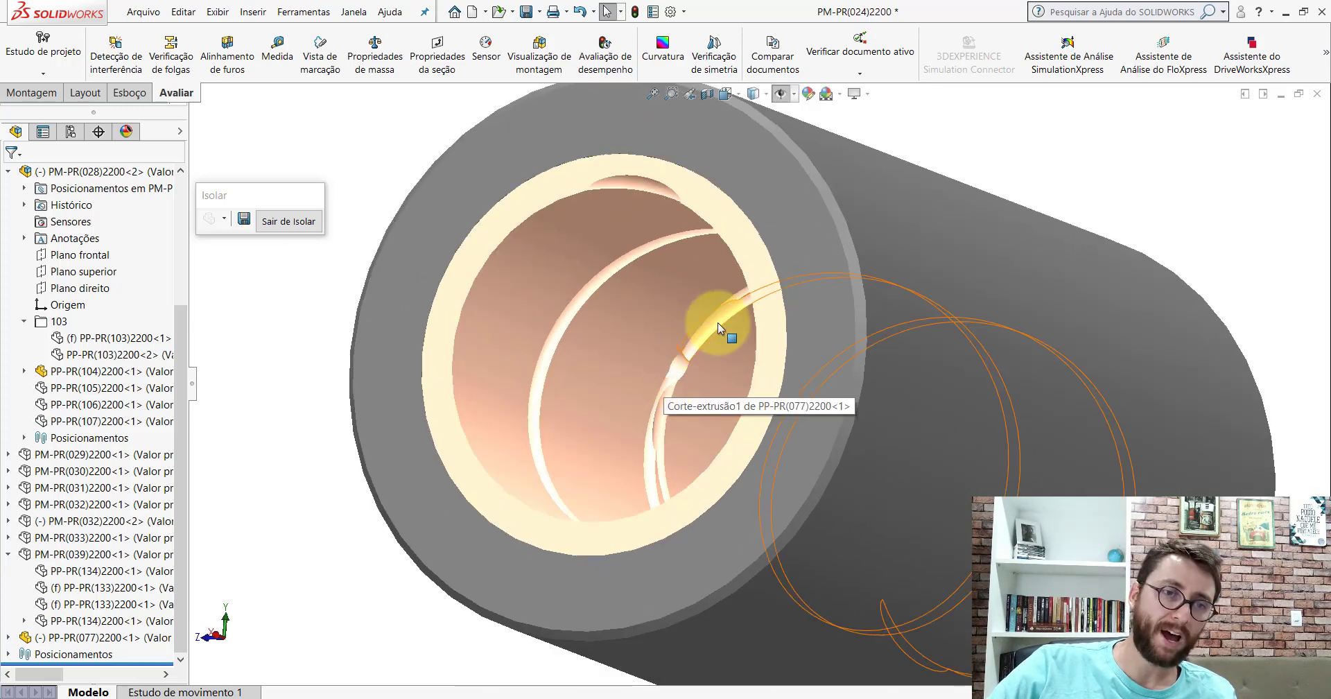
middle_click_drag(747, 303, 767, 289)
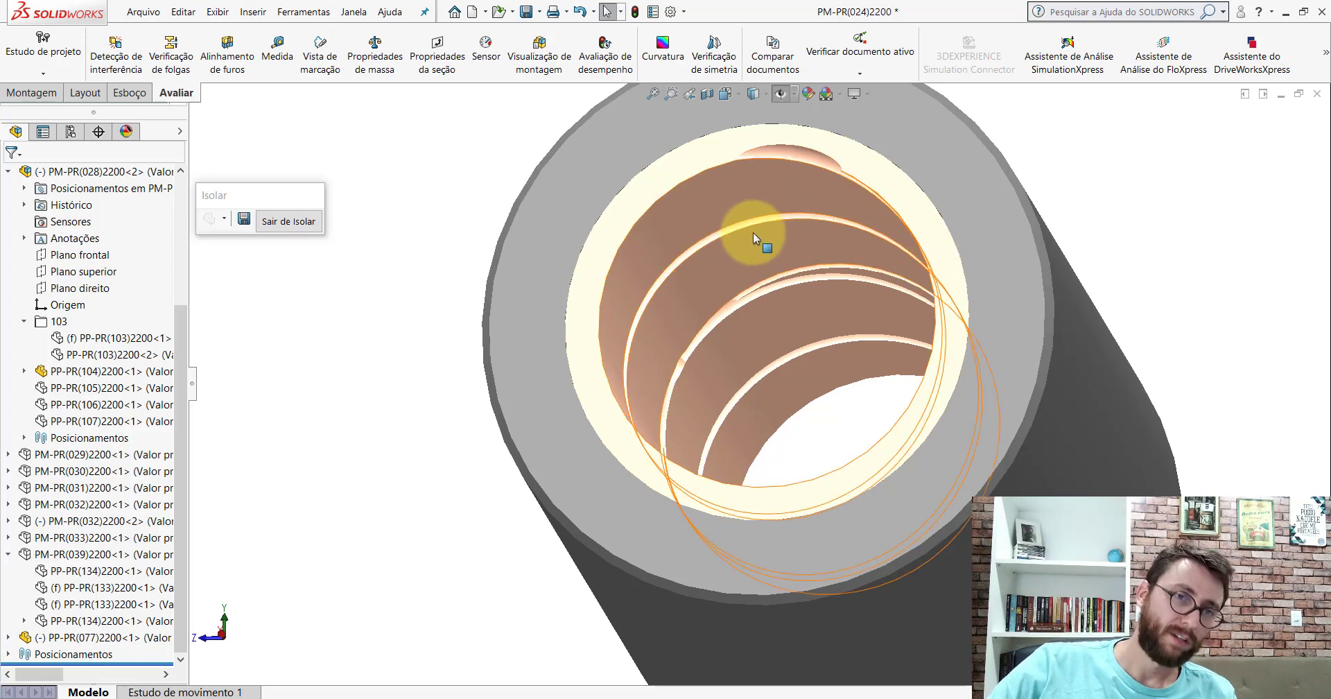
scroll(753, 231, "up", 8)
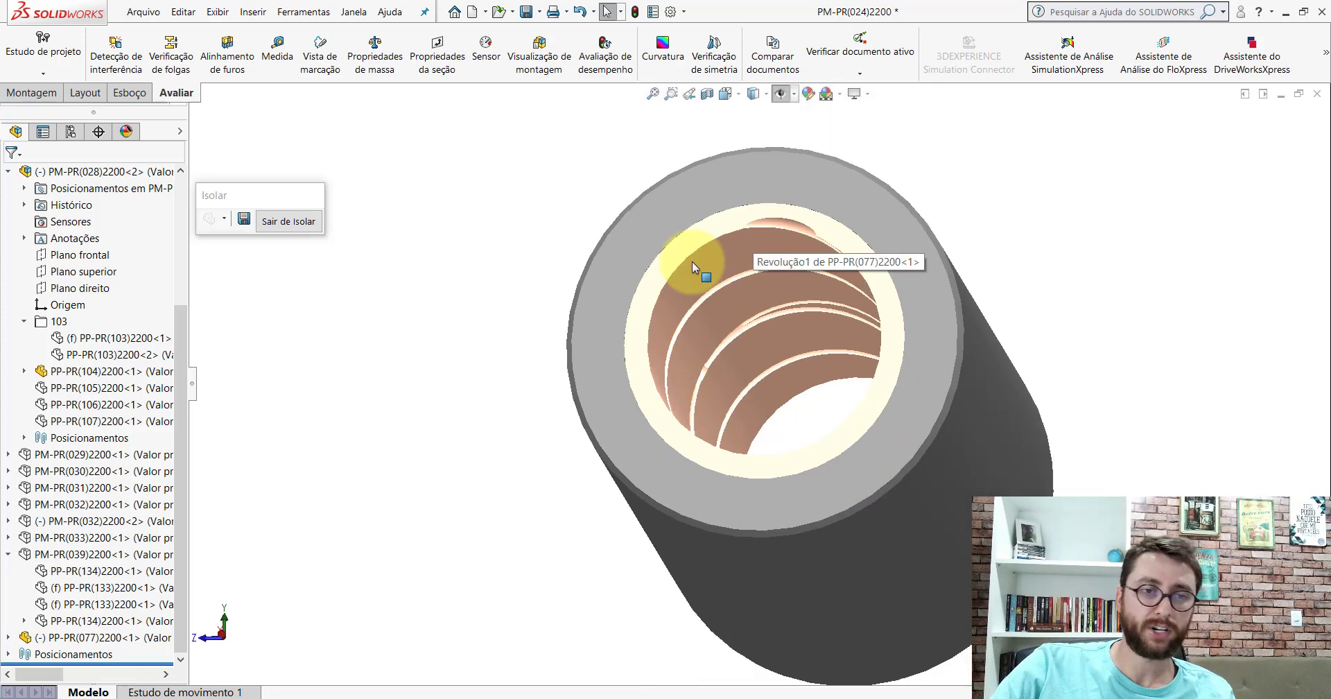
mouse_move(692, 261)
middle_mouse_down()
mouse_move(832, 392)
mouse_move(780, 403)
middle_mouse_up()
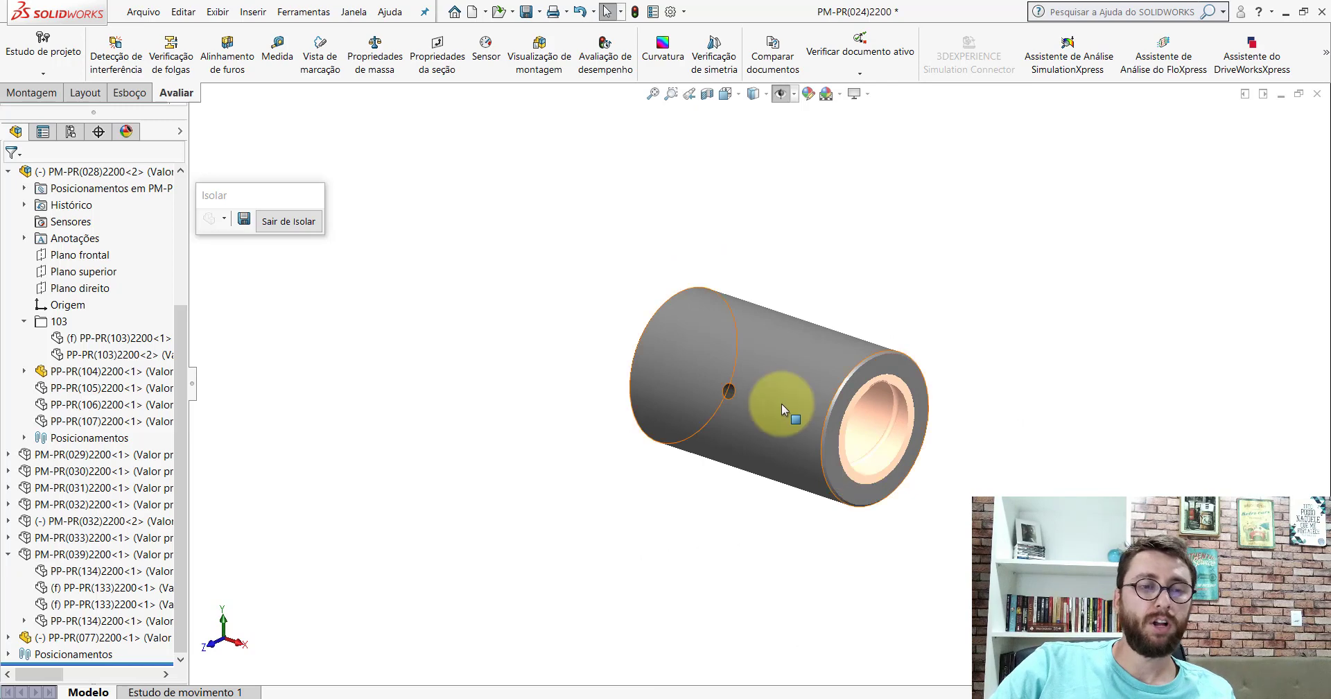
scroll(781, 404, "down", 3)
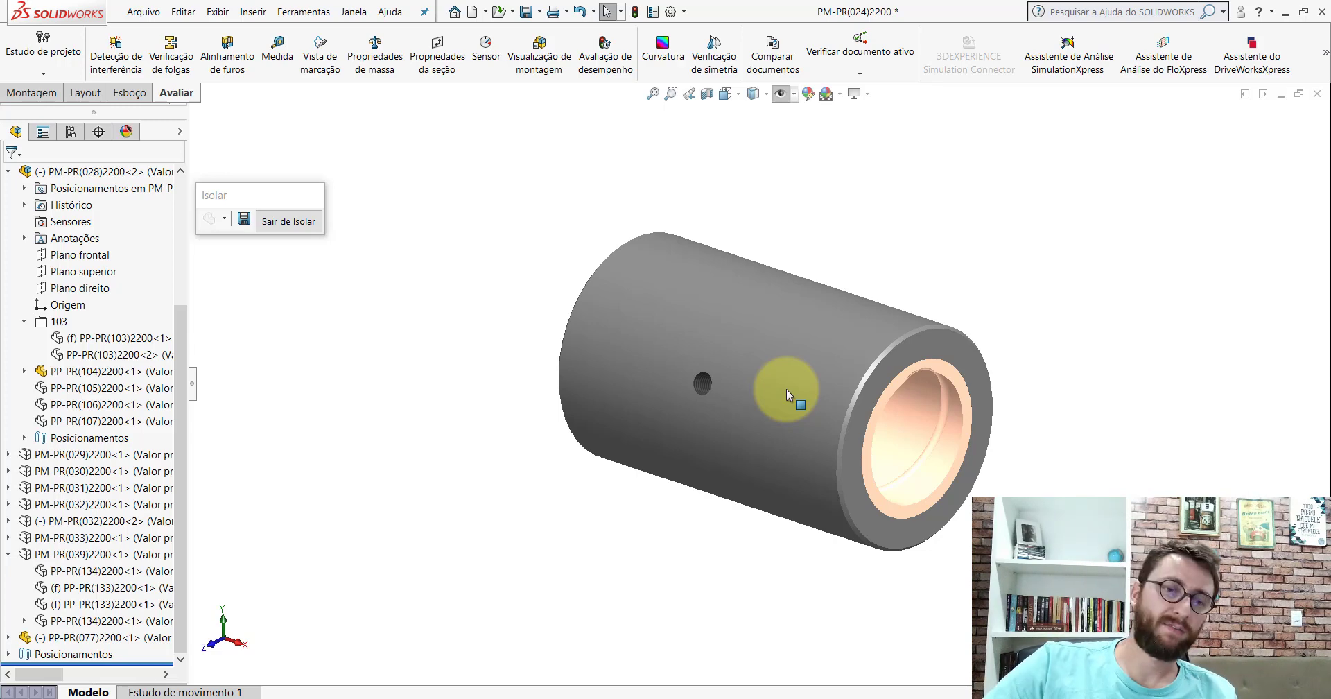
left_click(825, 291)
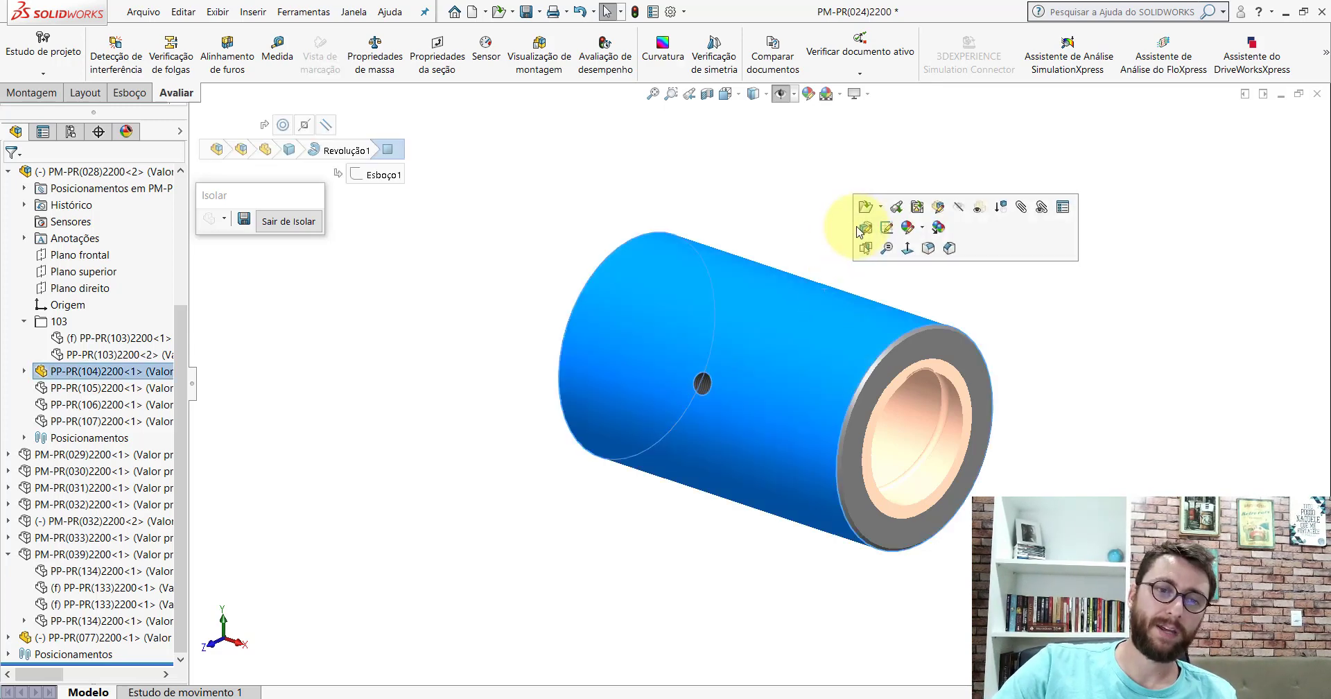
left_click(865, 206)
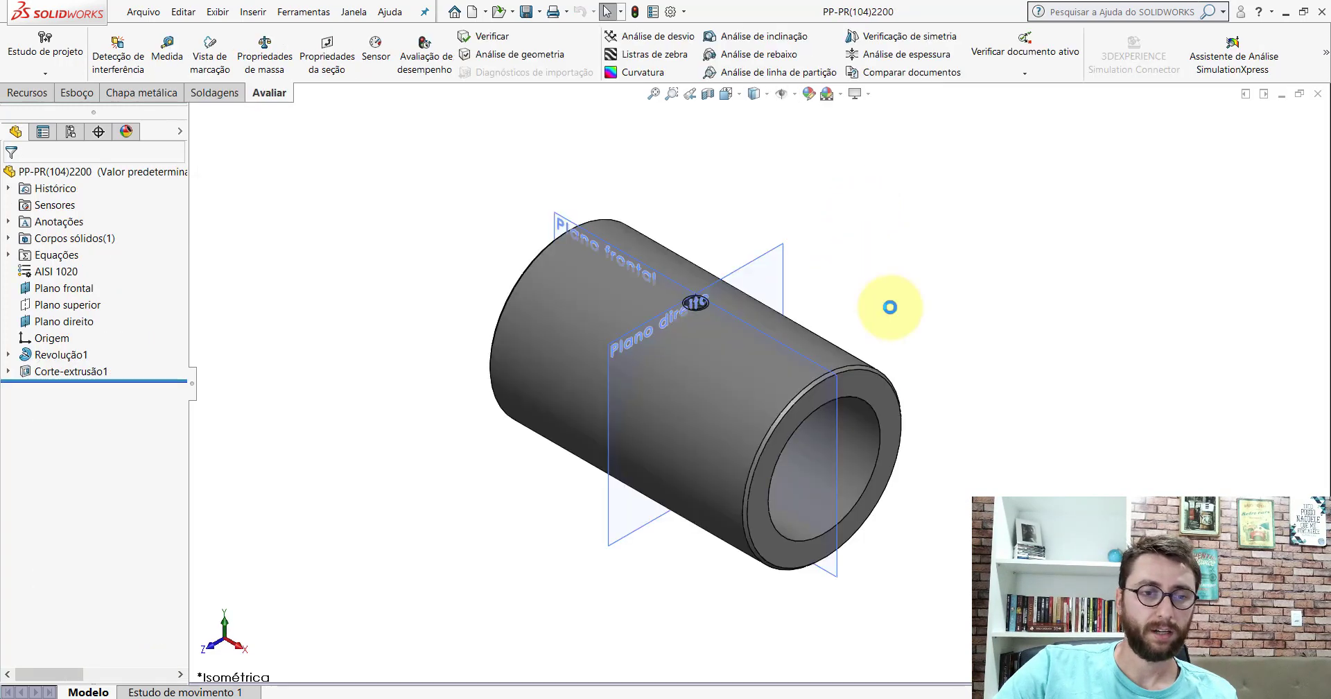
left_click(782, 94)
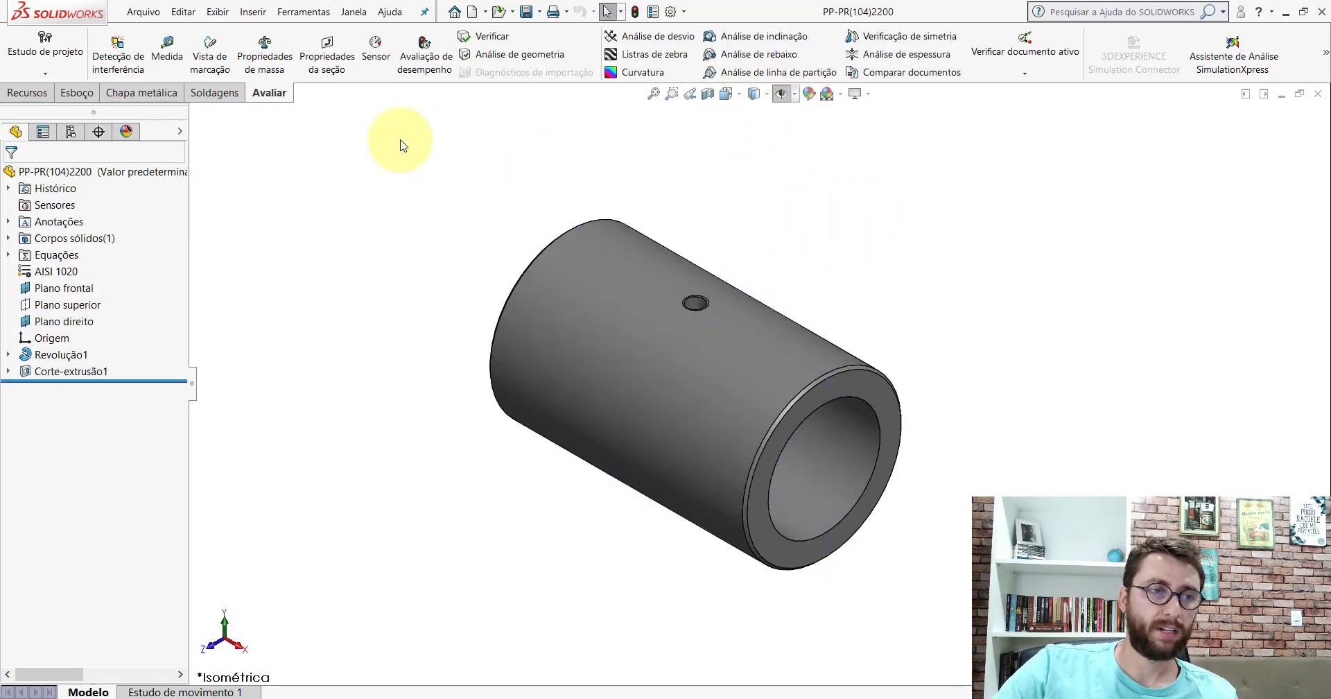
left_click(166, 45)
left_click(827, 430)
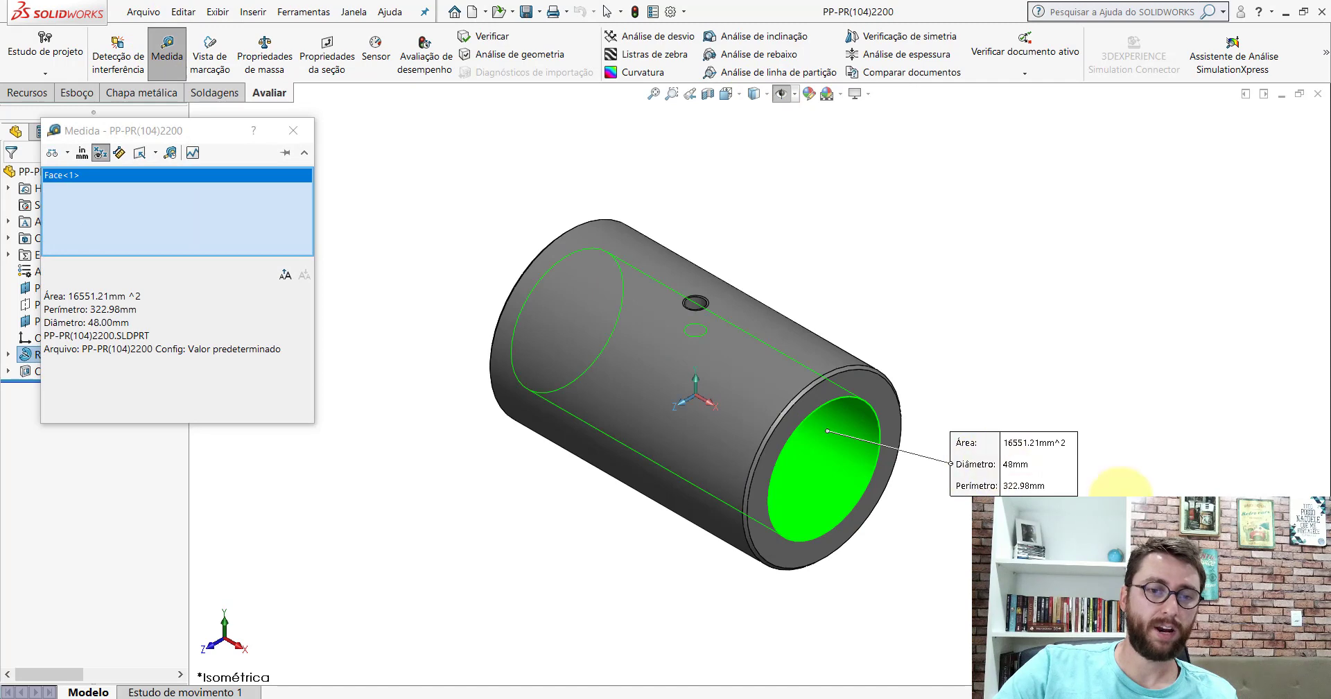
left_click(294, 130)
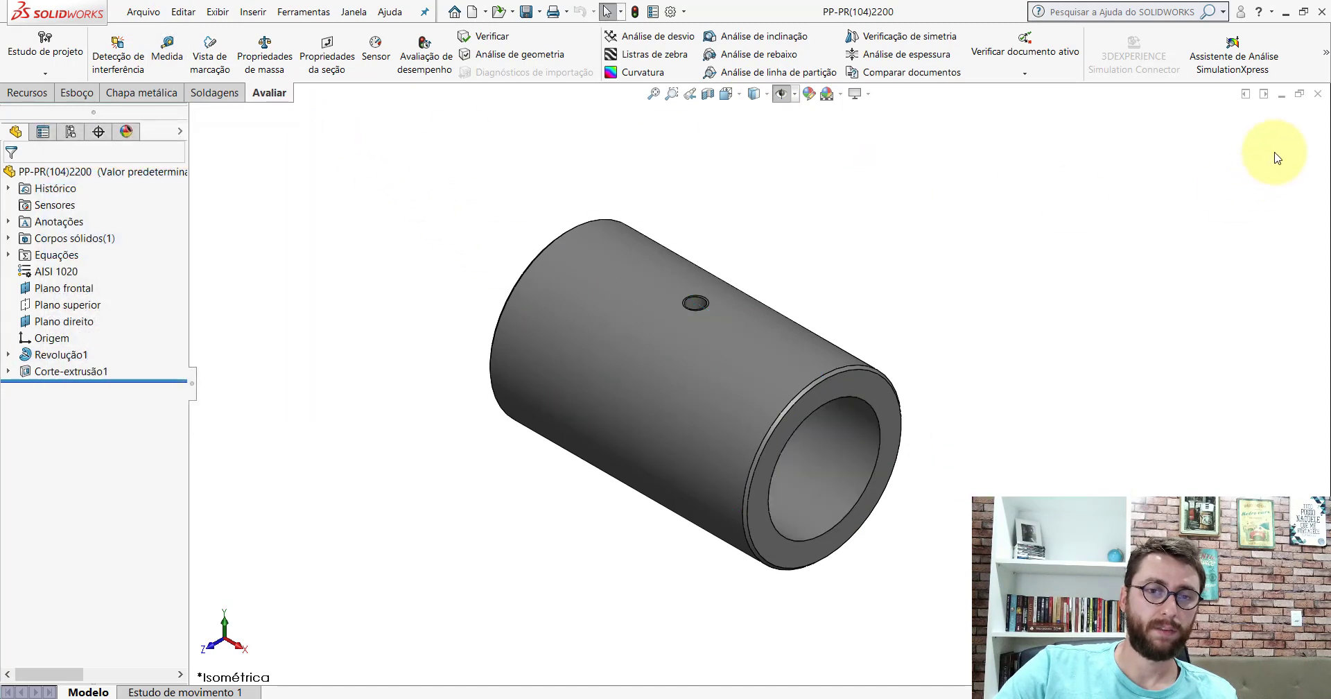
left_click(1316, 93)
left_click(914, 401)
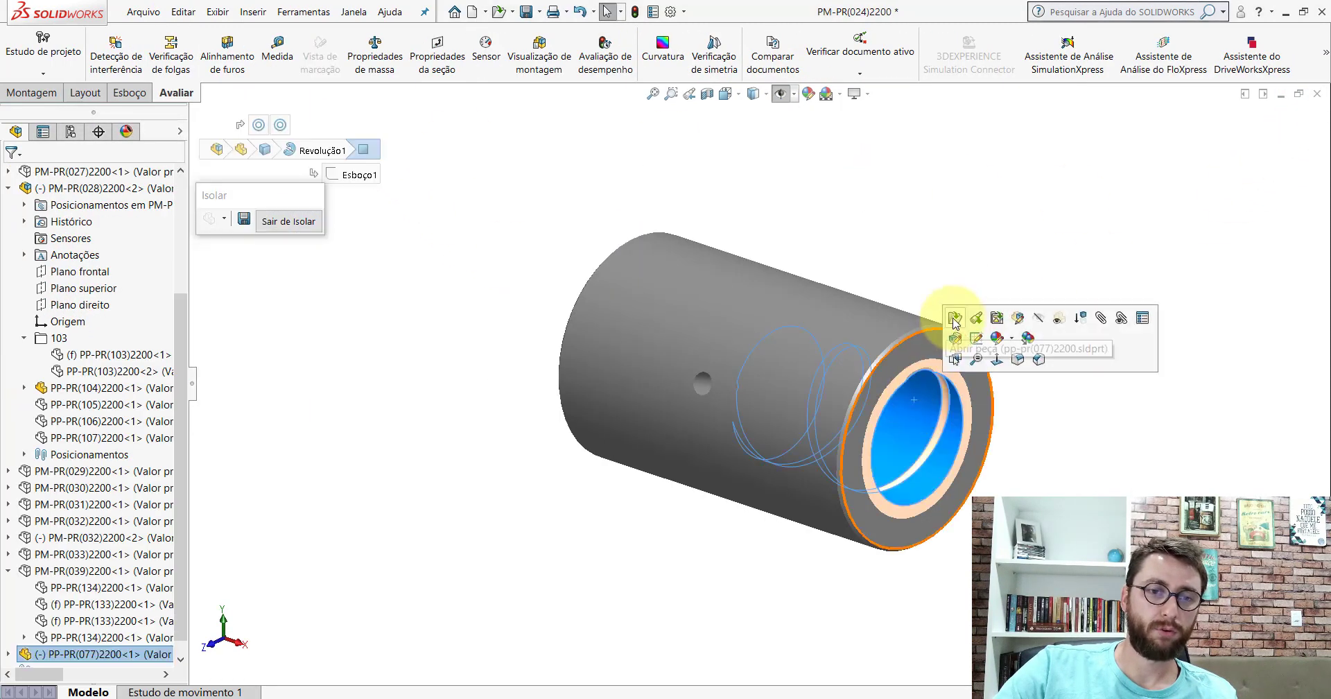
left_click(955, 319)
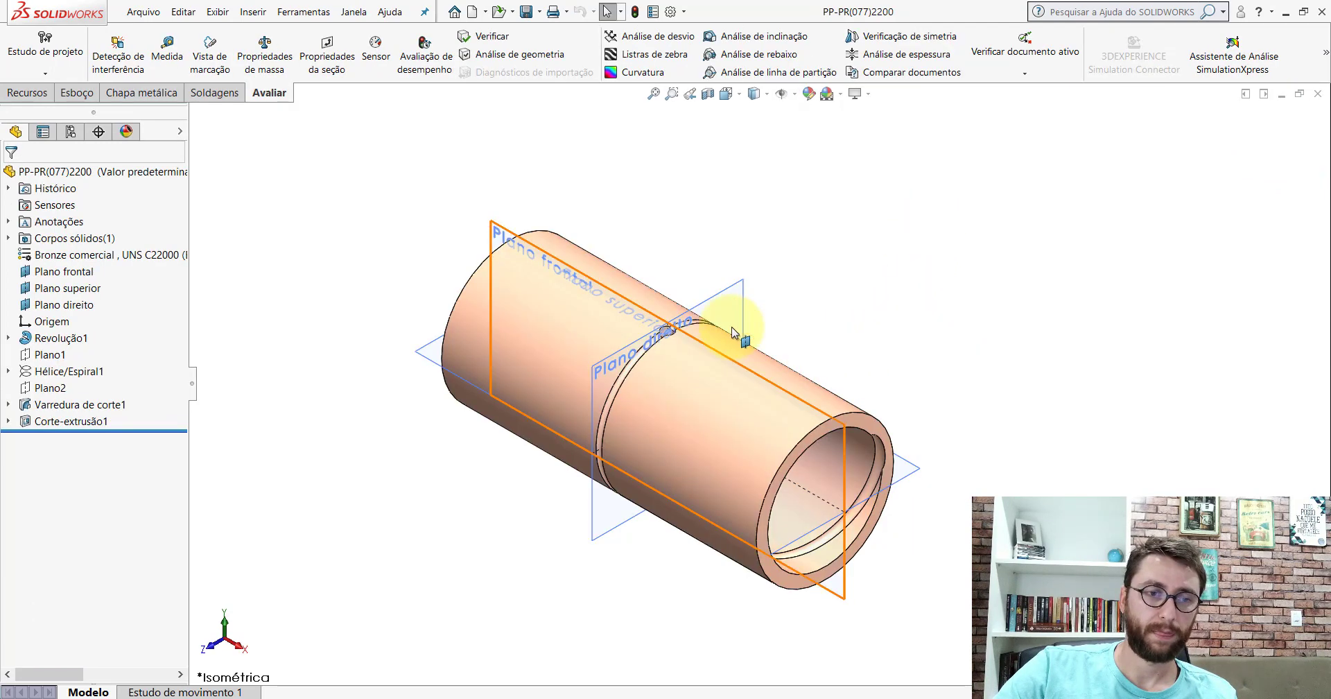
left_click(781, 94)
middle_click_drag(769, 229, 733, 297)
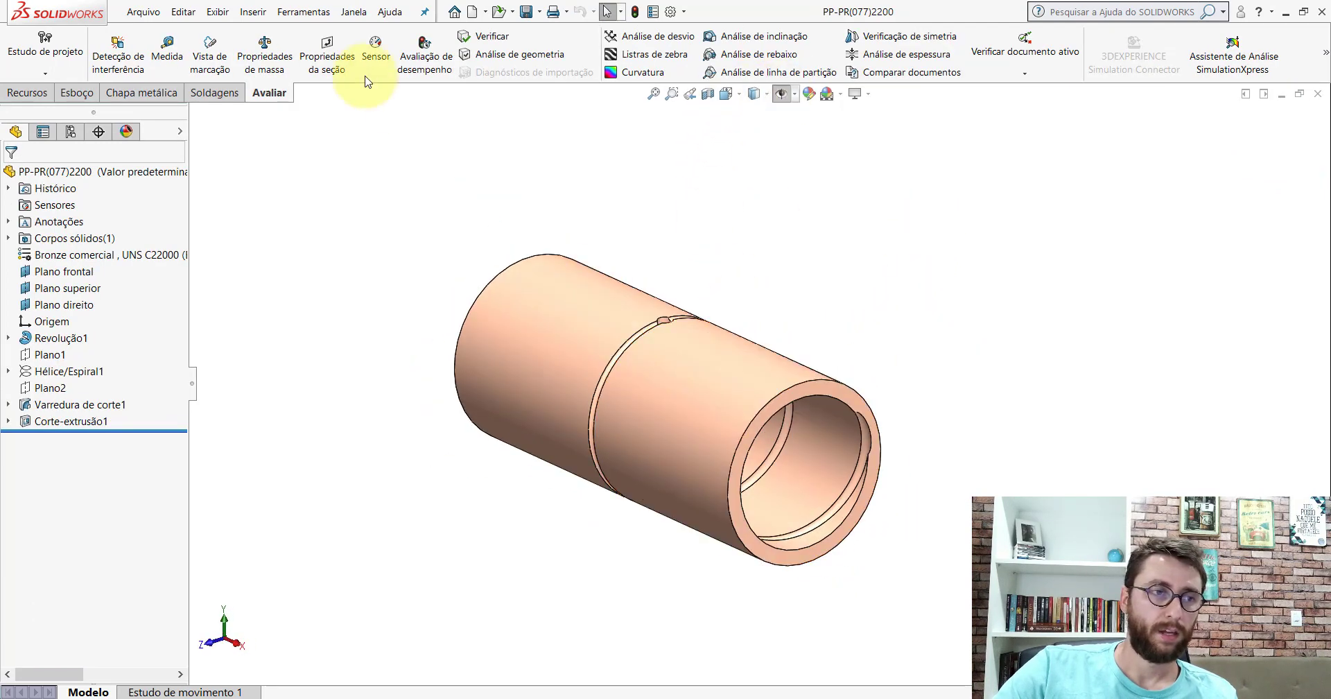
left_click(167, 50)
left_click(723, 357)
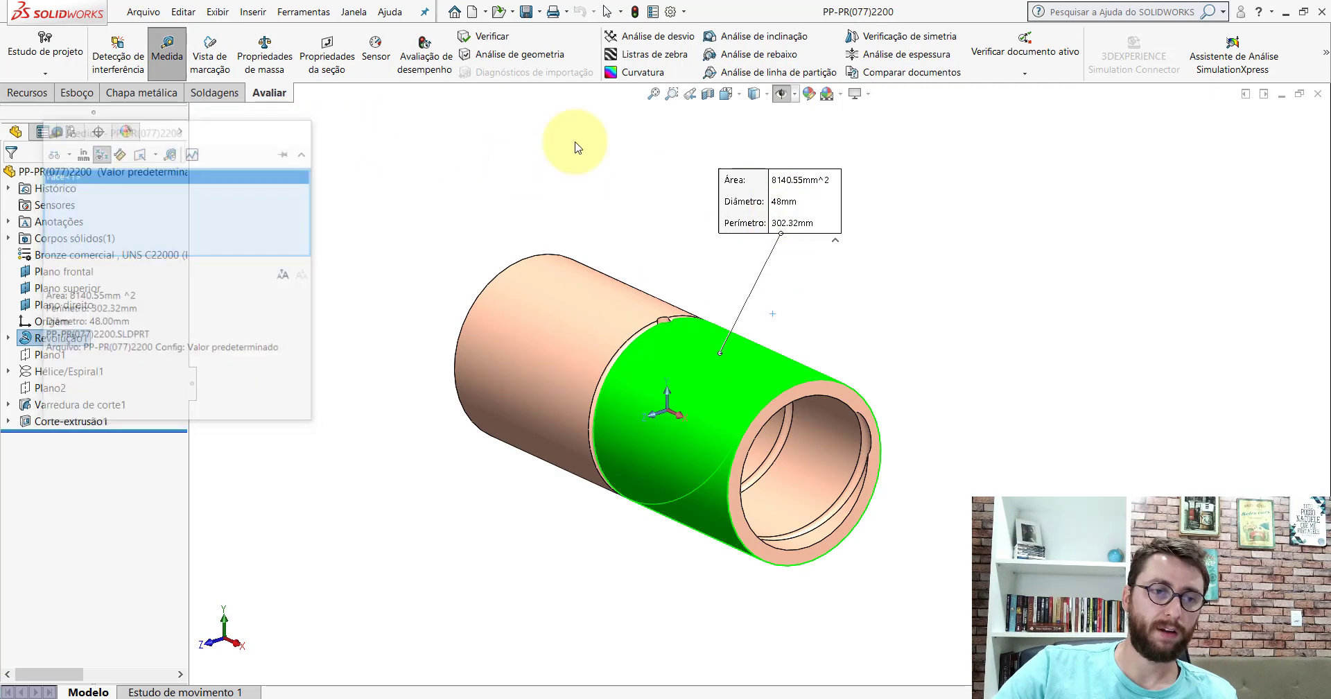
key("Escape")
left_click(1318, 94)
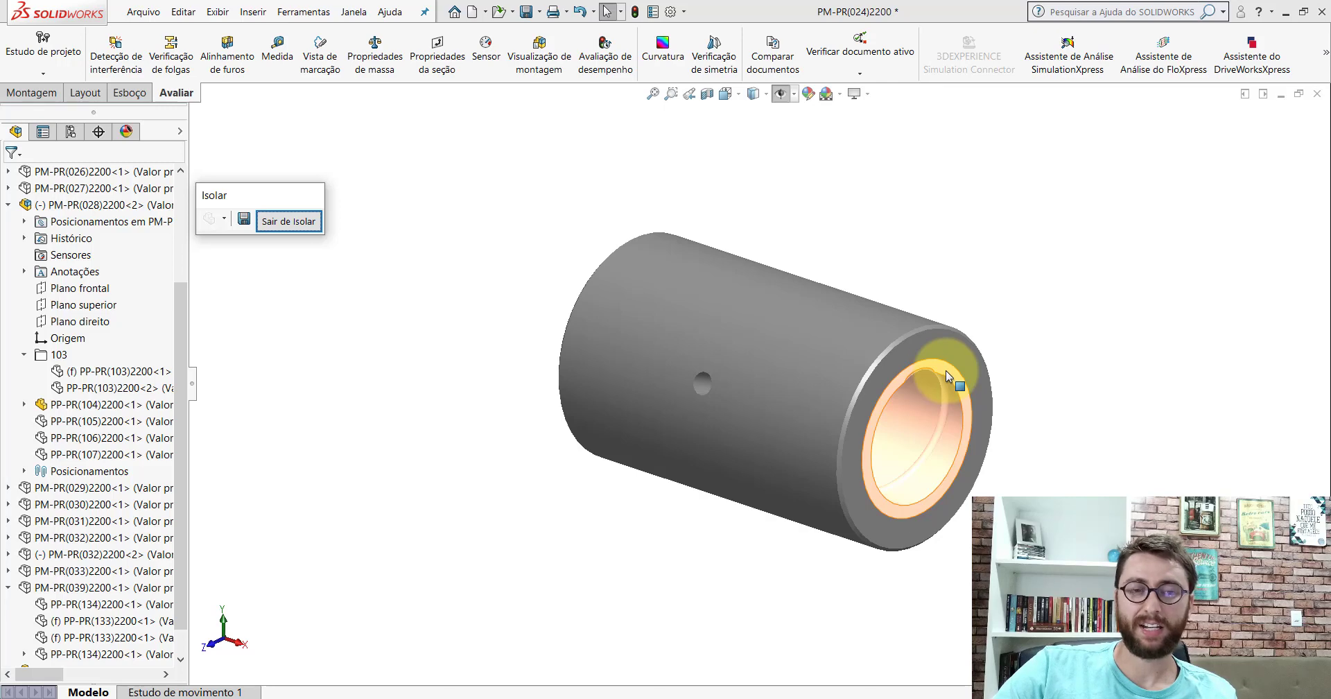
left_click(894, 256)
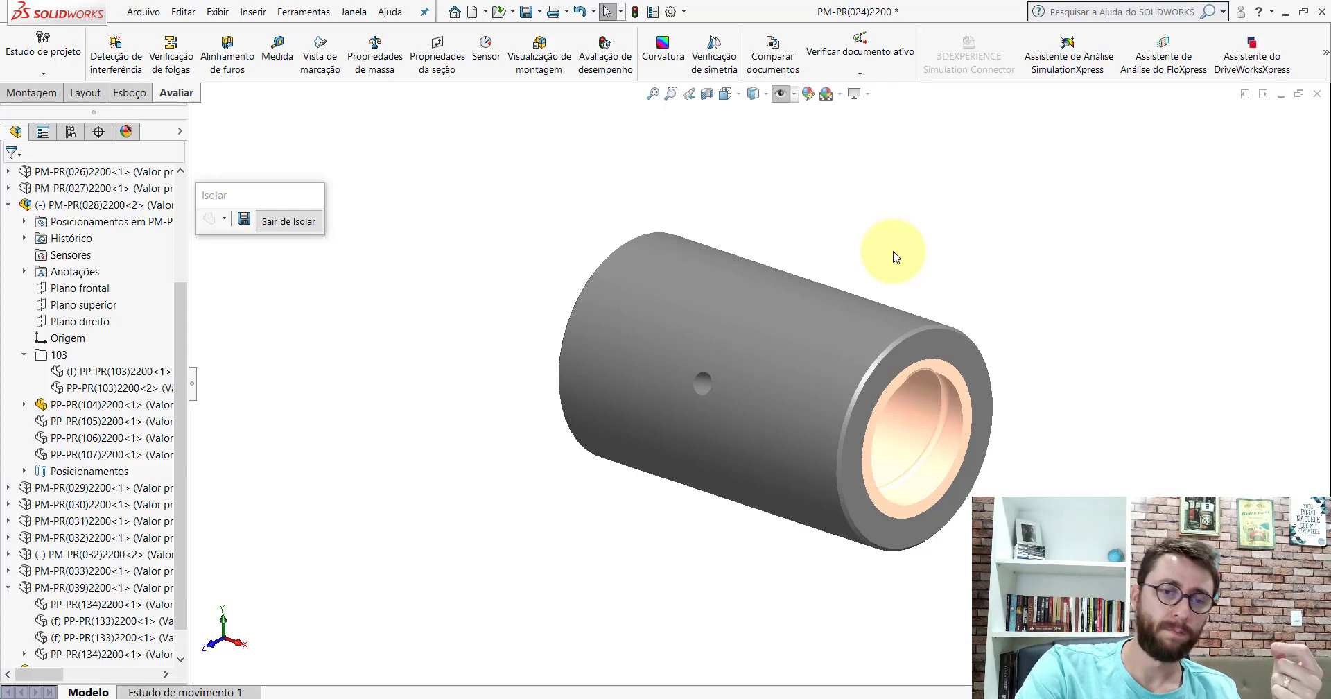
left_click(291, 220)
scroll(831, 396, "up", 3)
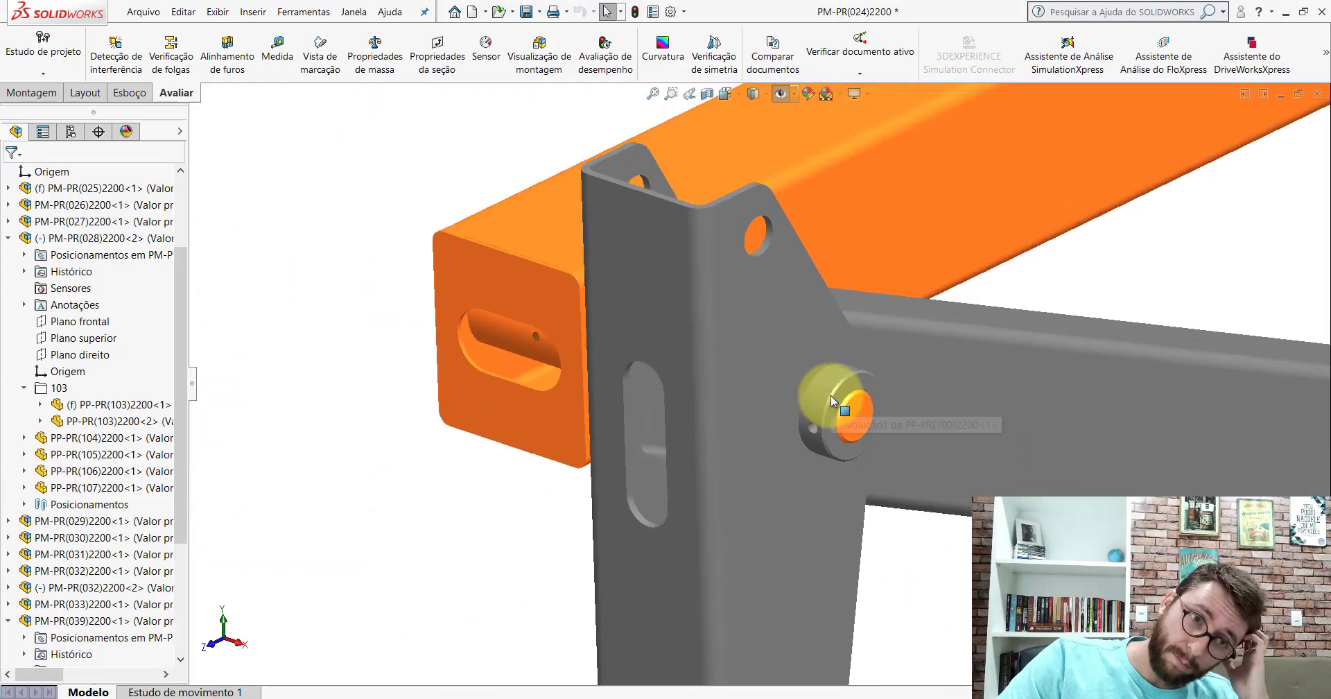
scroll(825, 398, "up", 2)
scroll(755, 382, "down", 2)
scroll(756, 383, "down", 2)
middle_click_drag(756, 383, 692, 421)
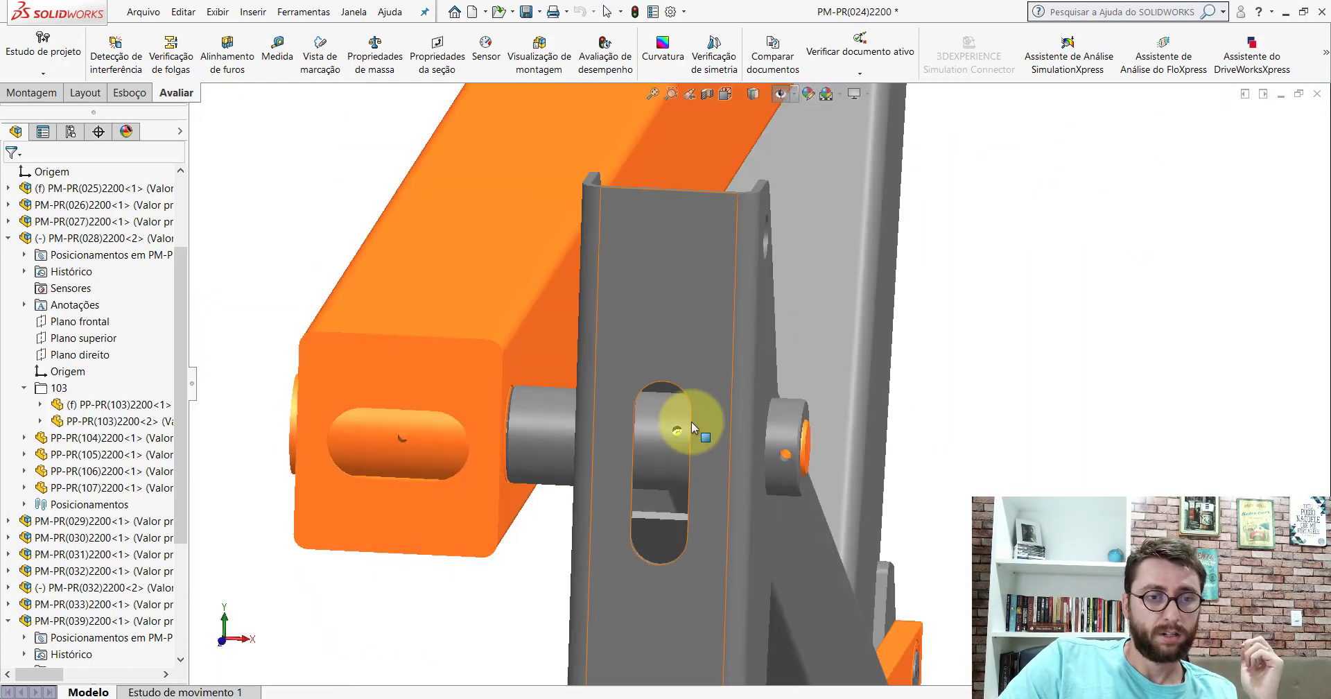
left_click(692, 422)
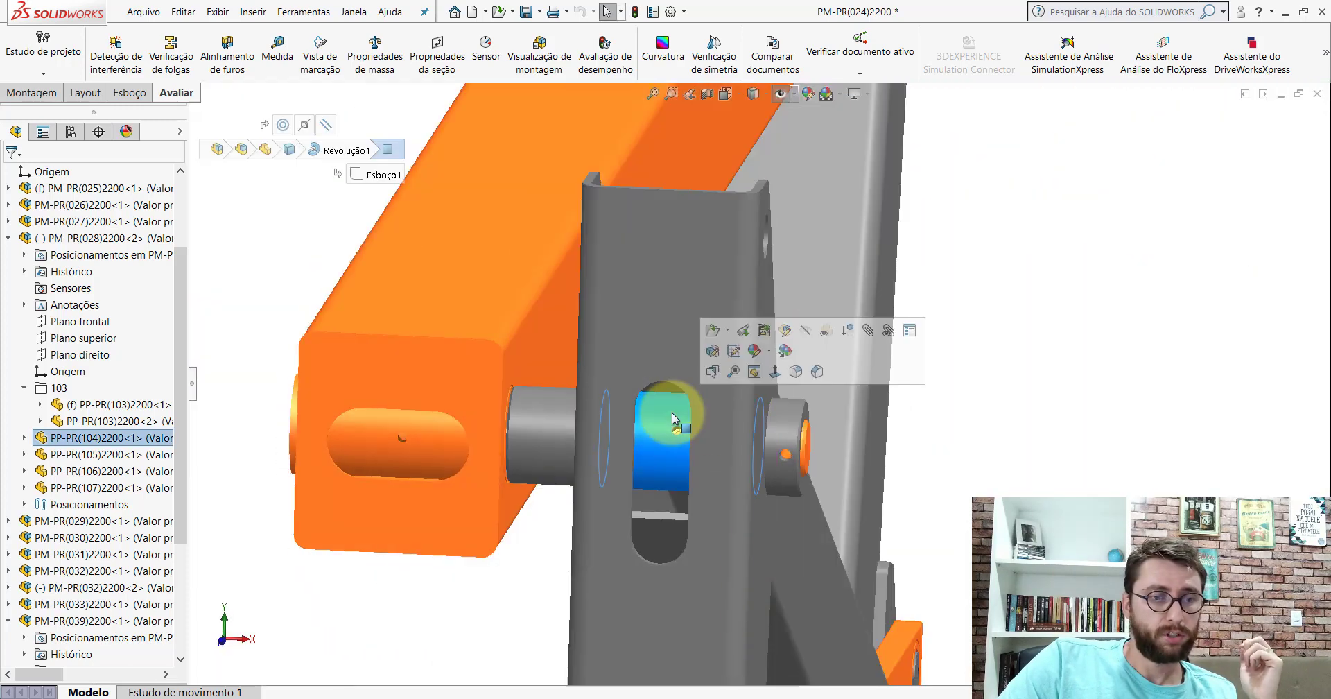
left_click(95, 244)
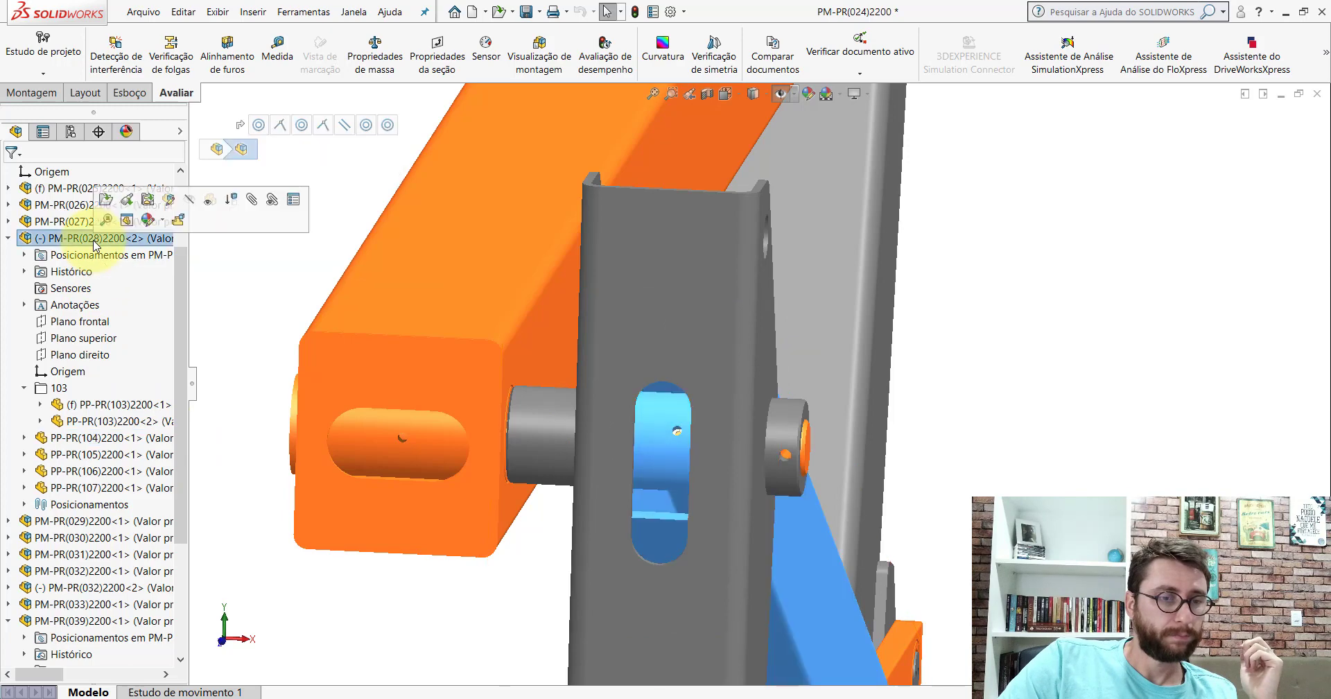
left_click(106, 200)
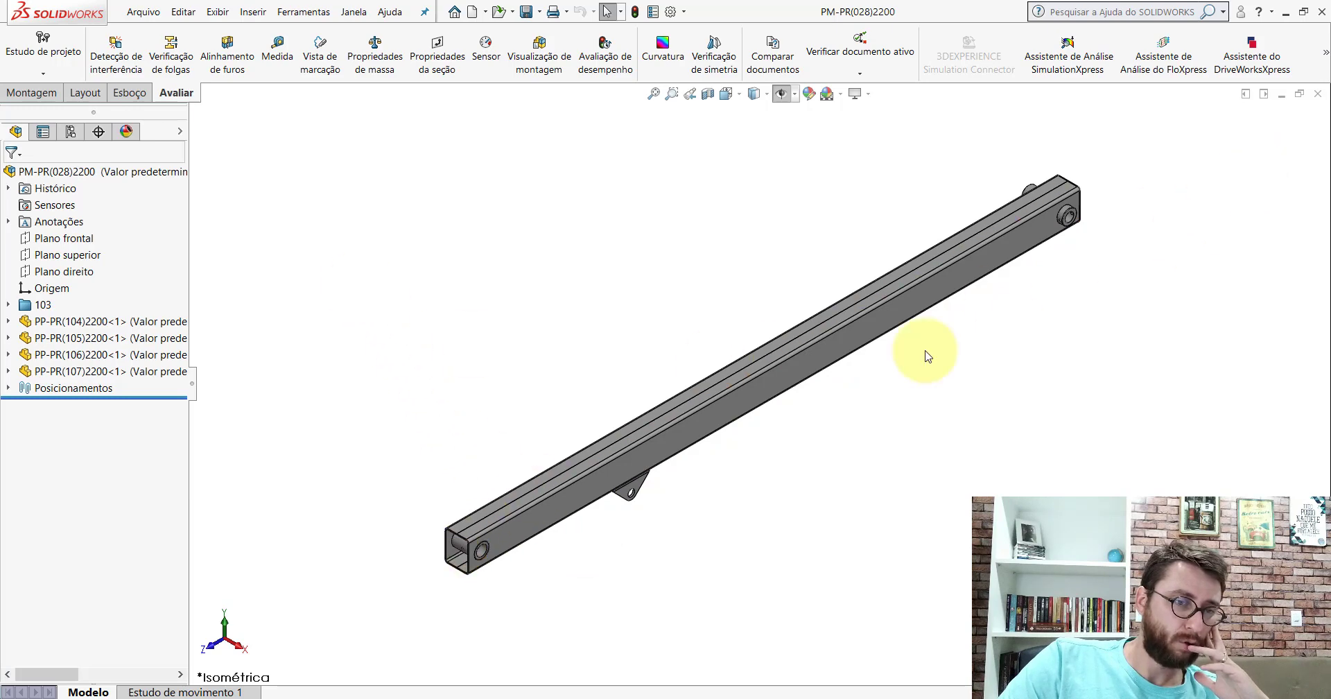
left_click(1318, 93)
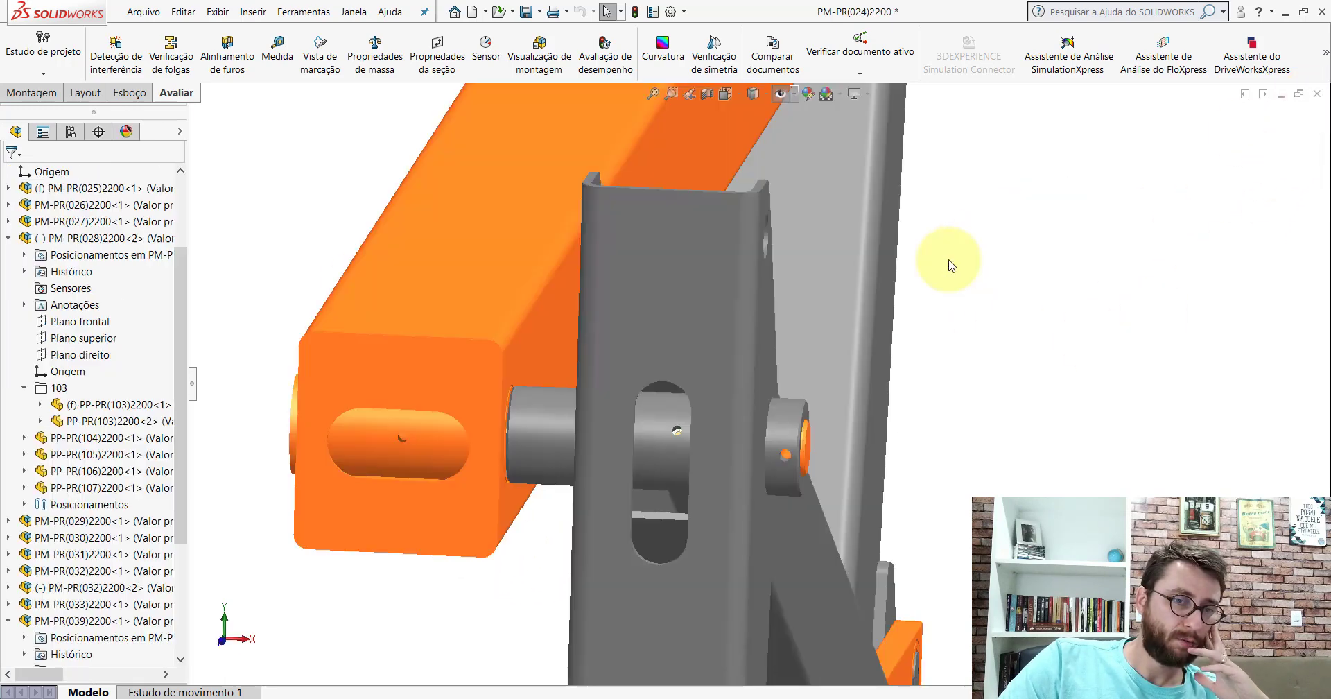
scroll(710, 435, "down", 3)
mouse_move(710, 436)
middle_mouse_down()
mouse_move(637, 399)
mouse_move(611, 426)
mouse_move(555, 416)
middle_mouse_up()
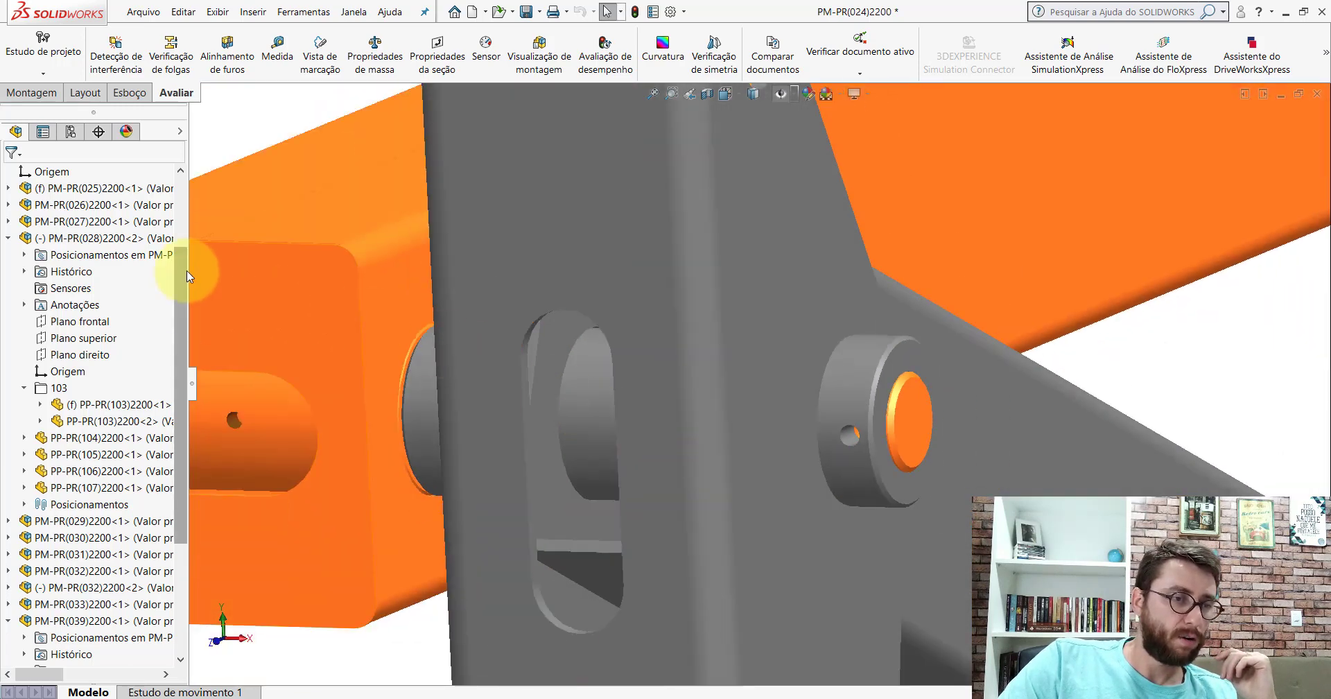
left_click_drag(183, 274, 175, 181)
Collapse the component tree and fit the assembly in an angled standard view.
right_click(160, 171)
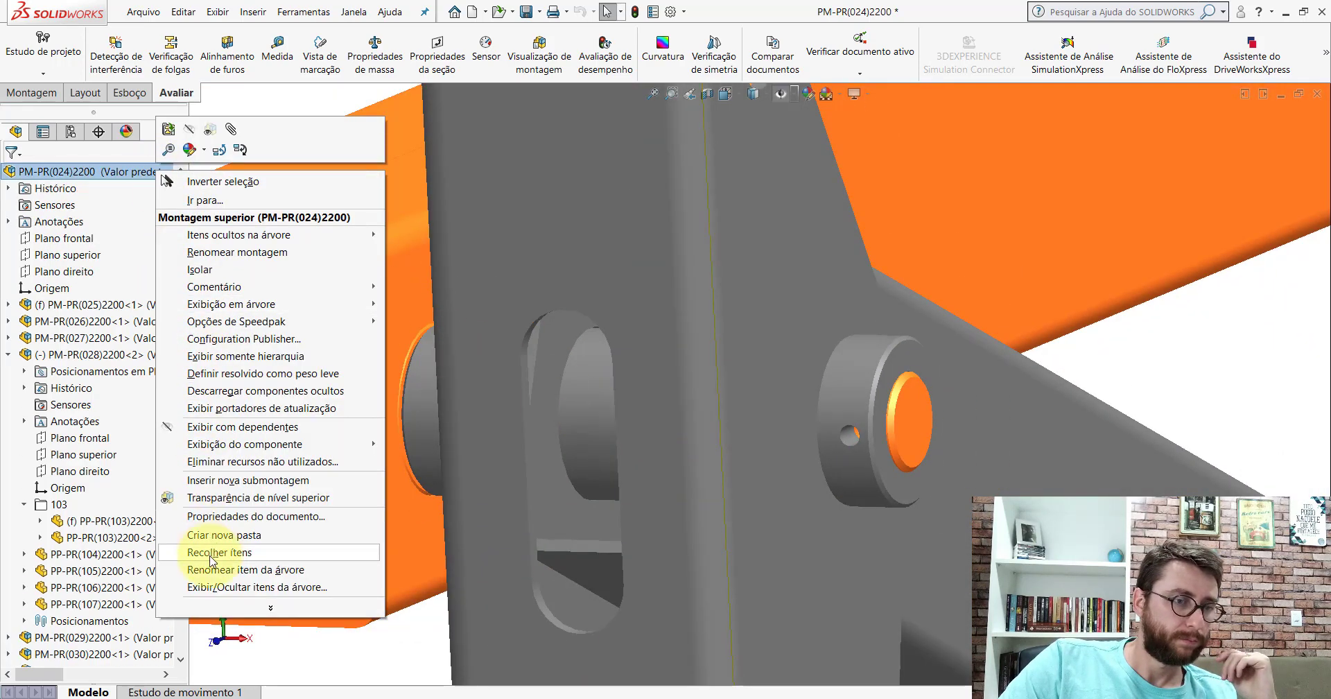
left_click(212, 558)
scroll(711, 397, "up", 2)
key("f")
left_click(725, 93)
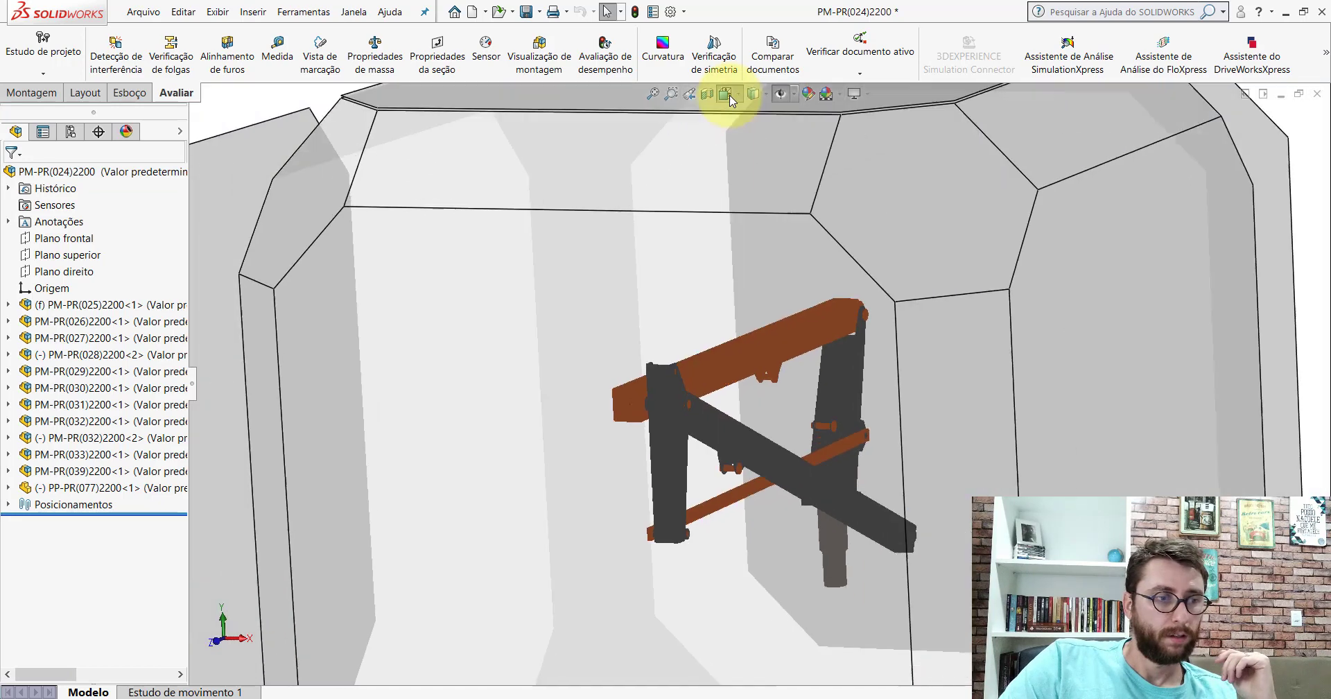
left_click(728, 187)
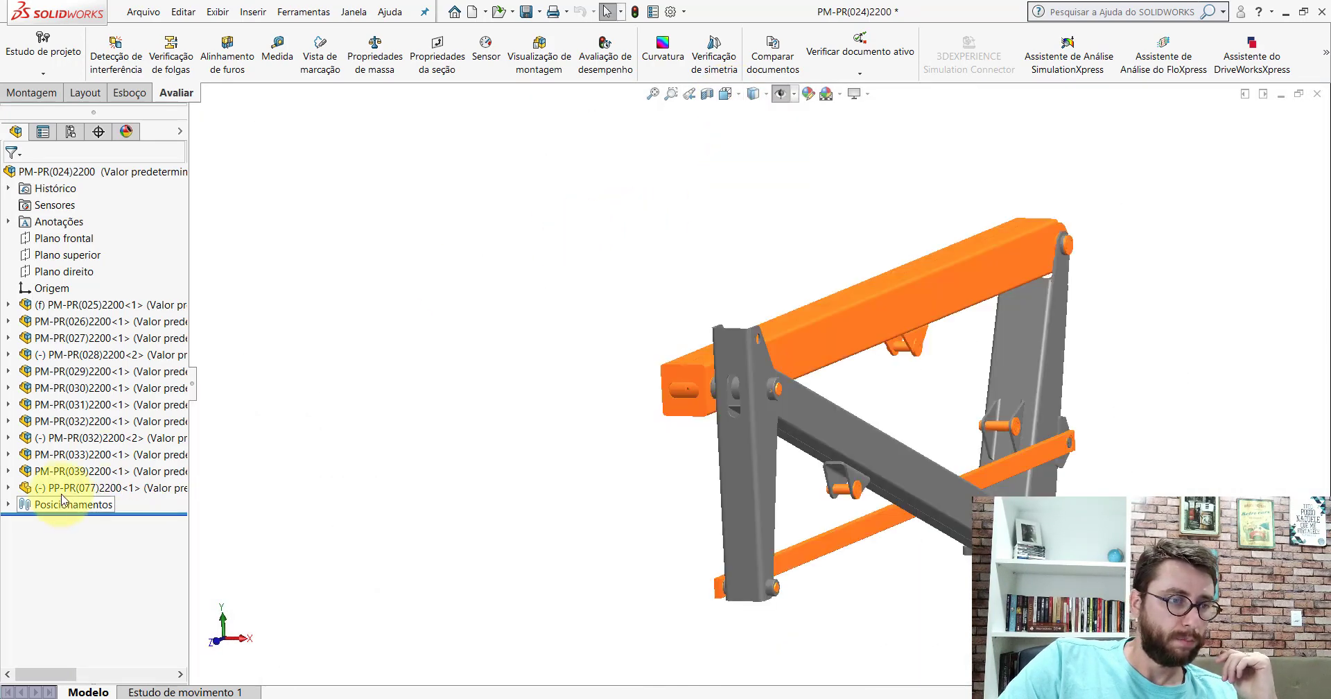
scroll(770, 409, "down", 3)
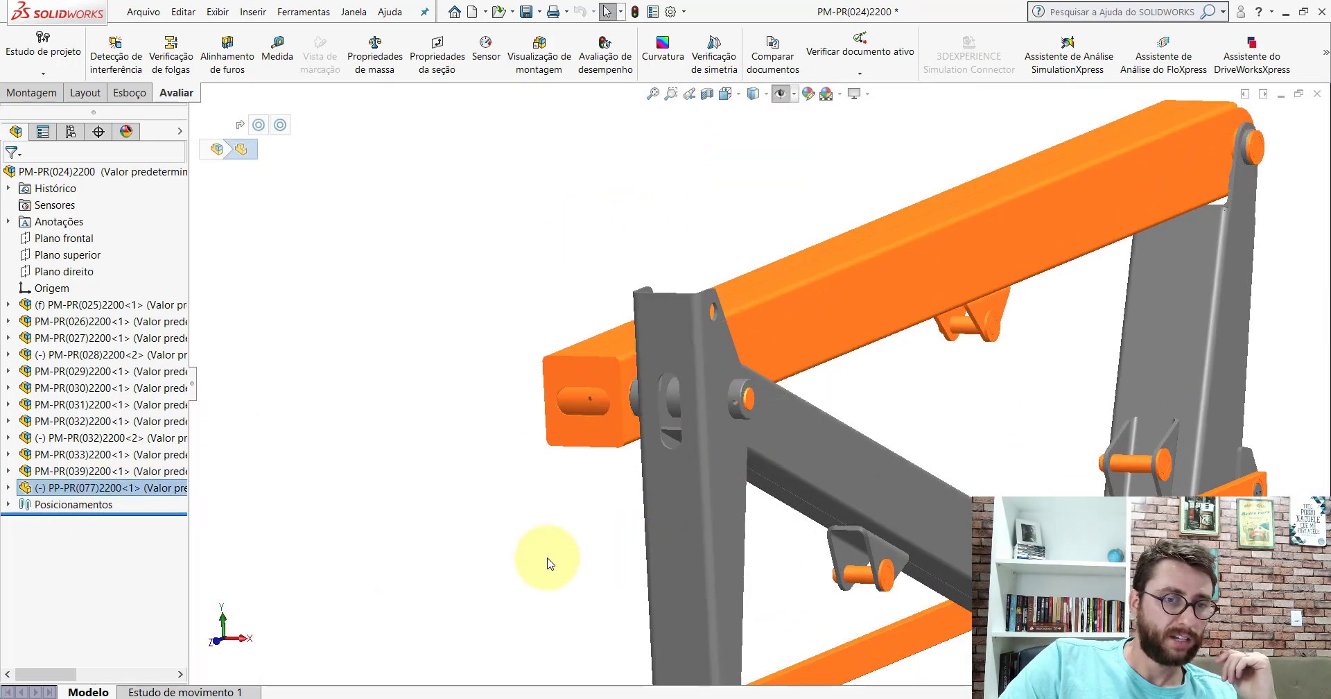
Briefly isolate PP-PR(077), then hide the grey upright and diagonal member covering the pin.
left_click(104, 487)
right_click(104, 488)
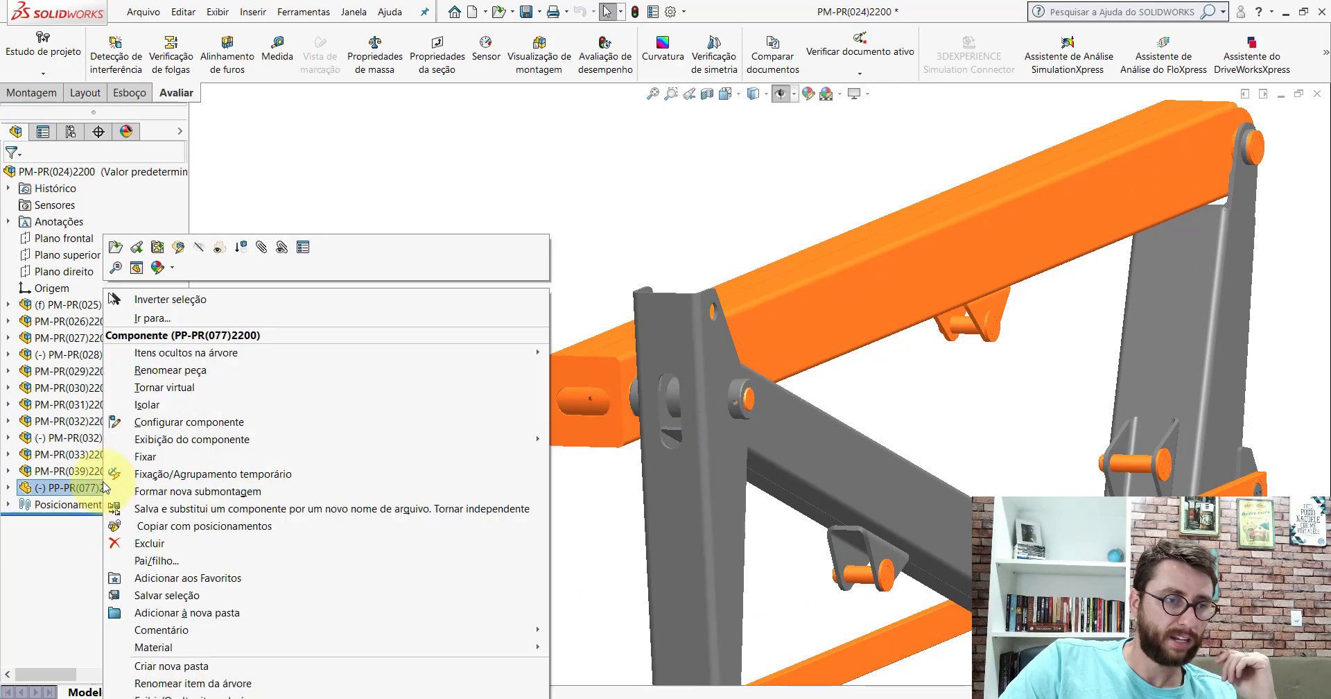
left_click(146, 404)
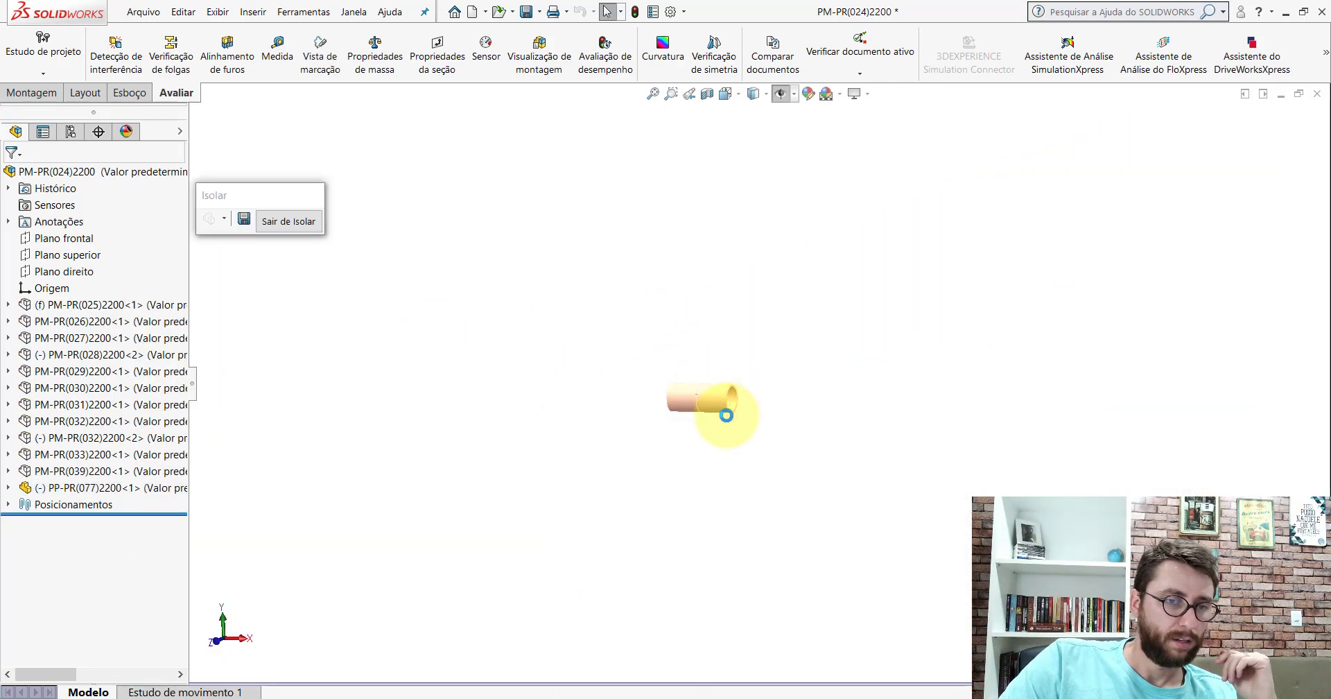
left_click(690, 368)
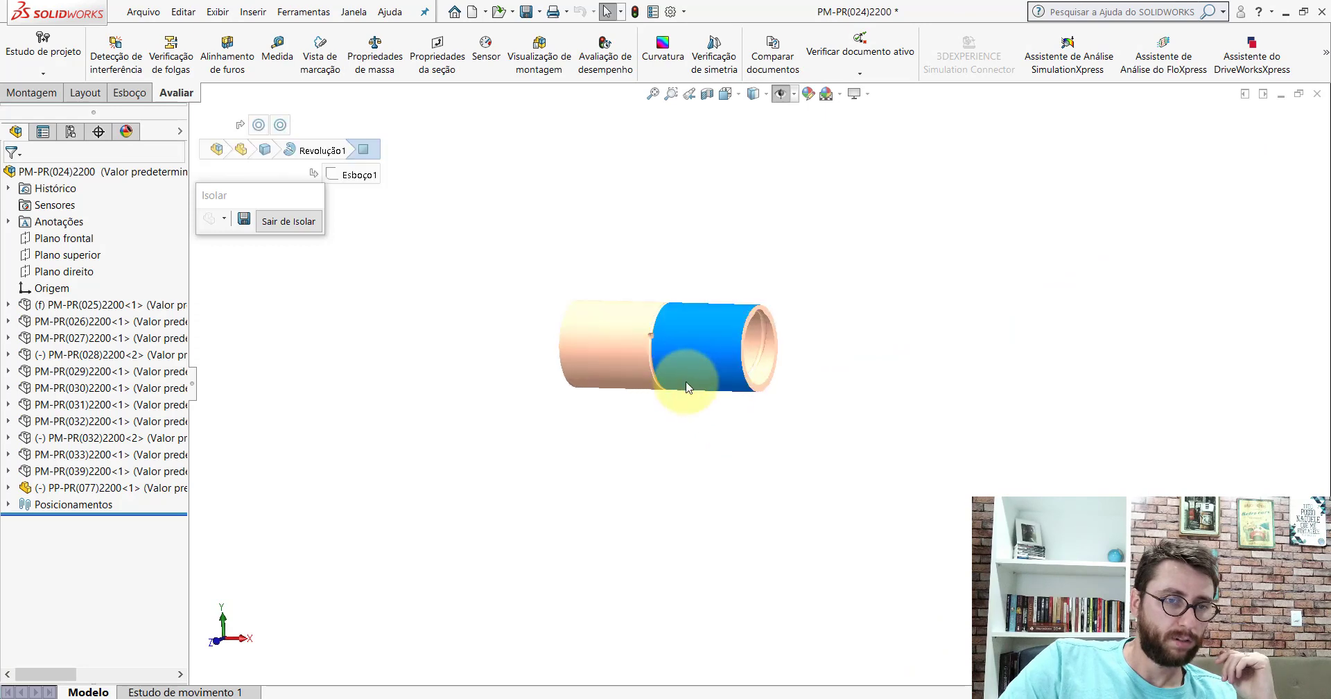
left_click(288, 221)
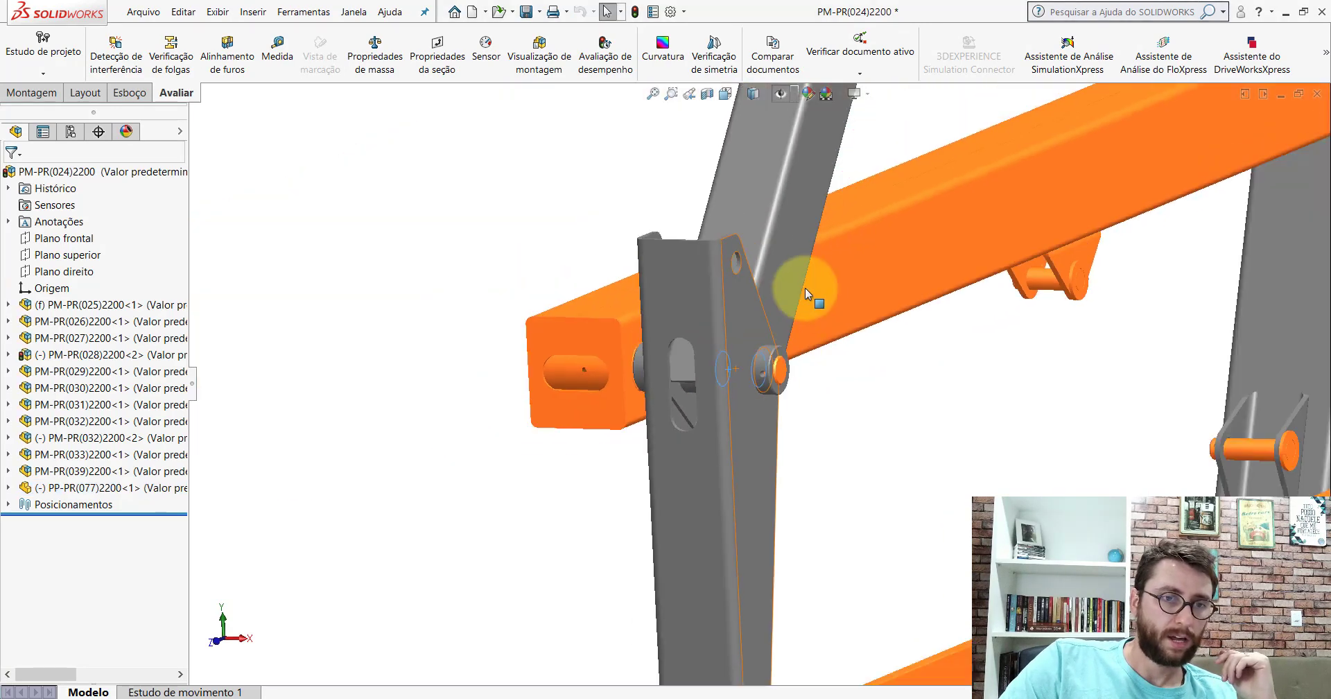
left_click(821, 155)
left_click(859, 249)
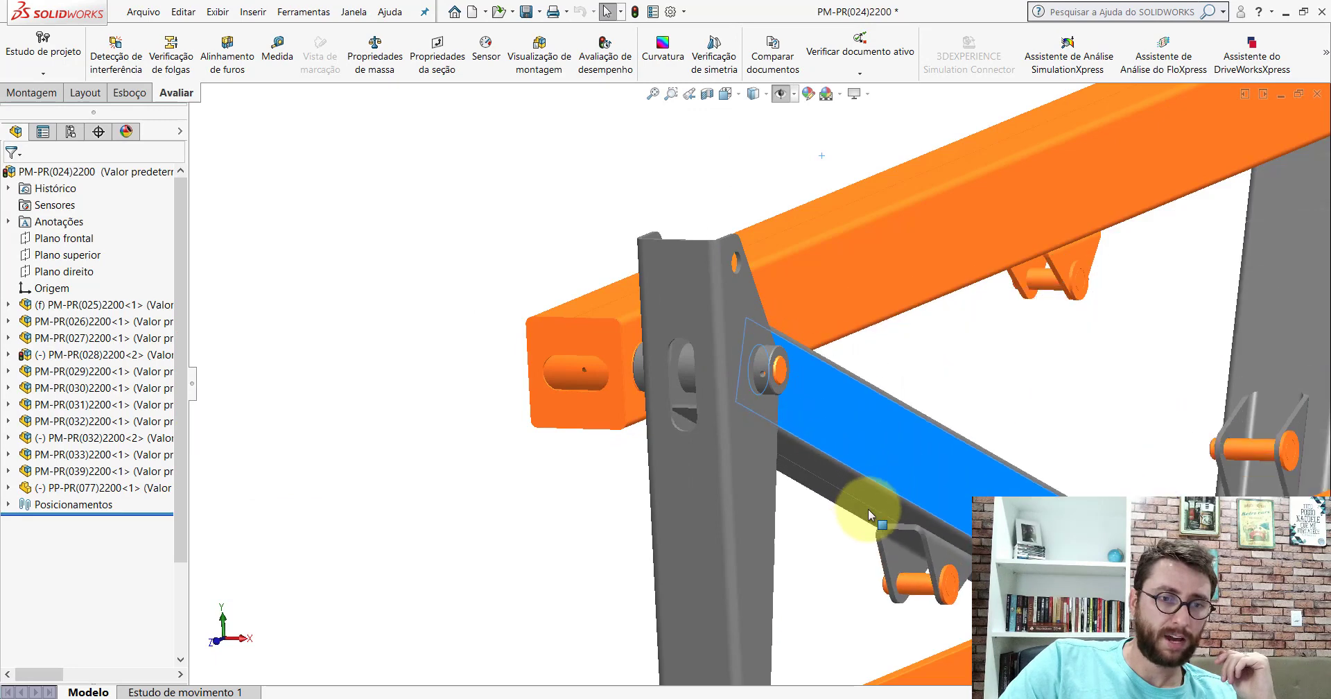
left_click(868, 525)
left_click(877, 505)
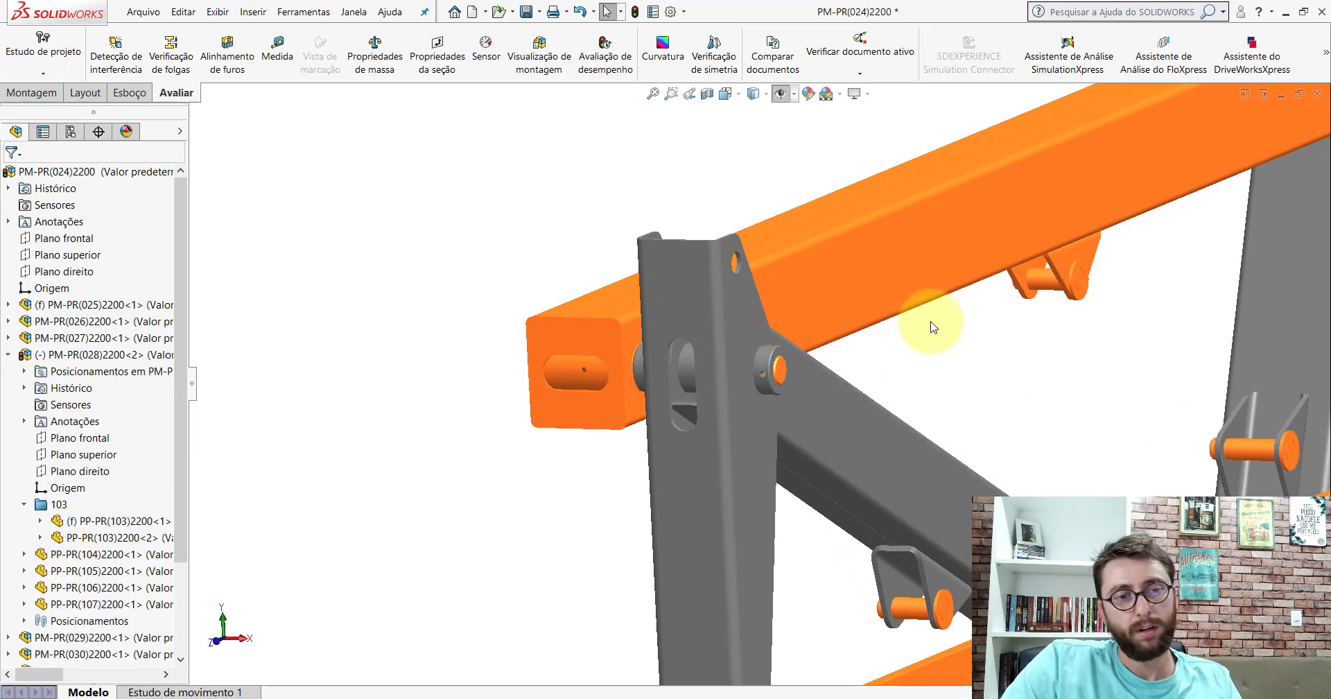
left_click(777, 97)
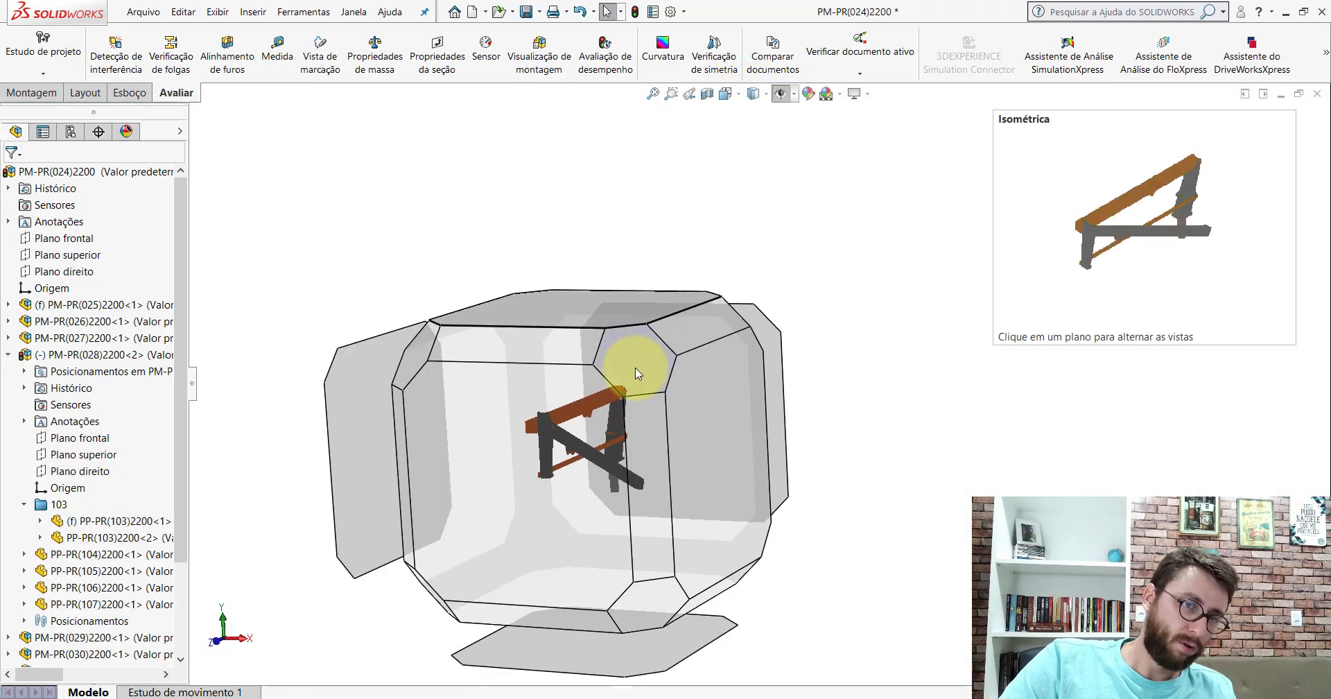
left_click(637, 478)
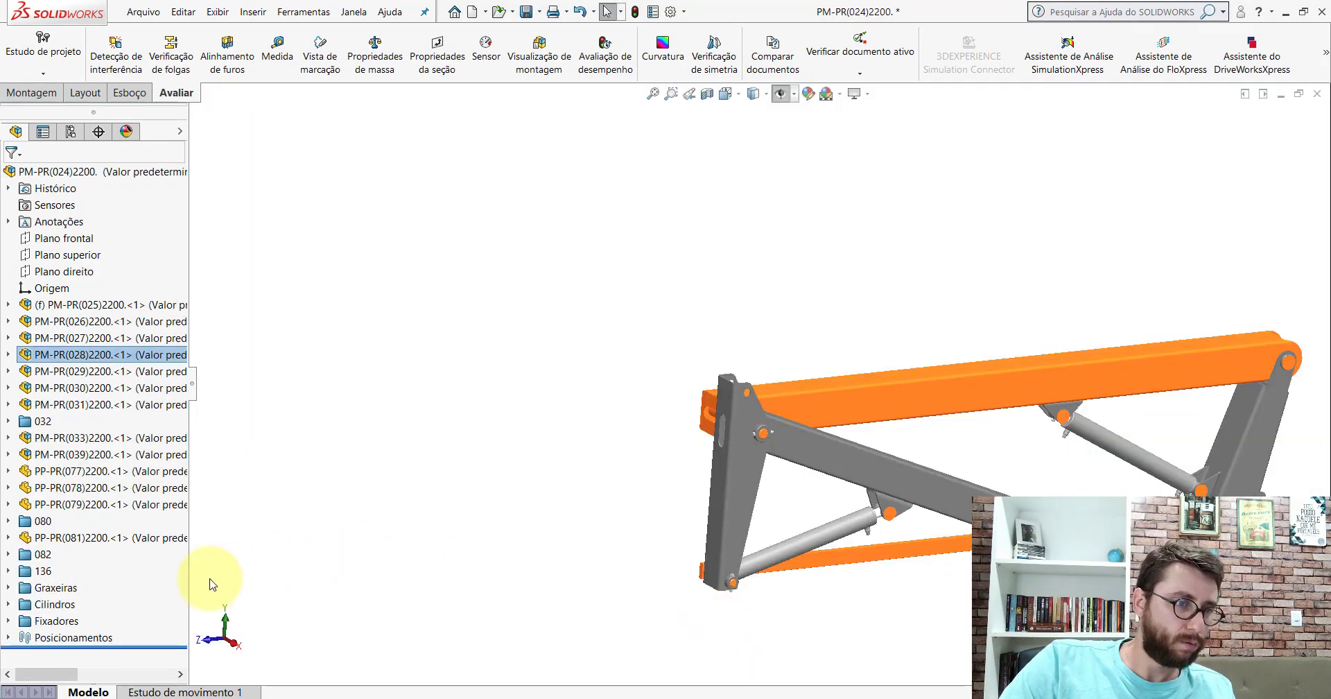
In the reference assembly, zoom to PP-PR(078) and make it transparent to see the pin.
left_click(86, 489)
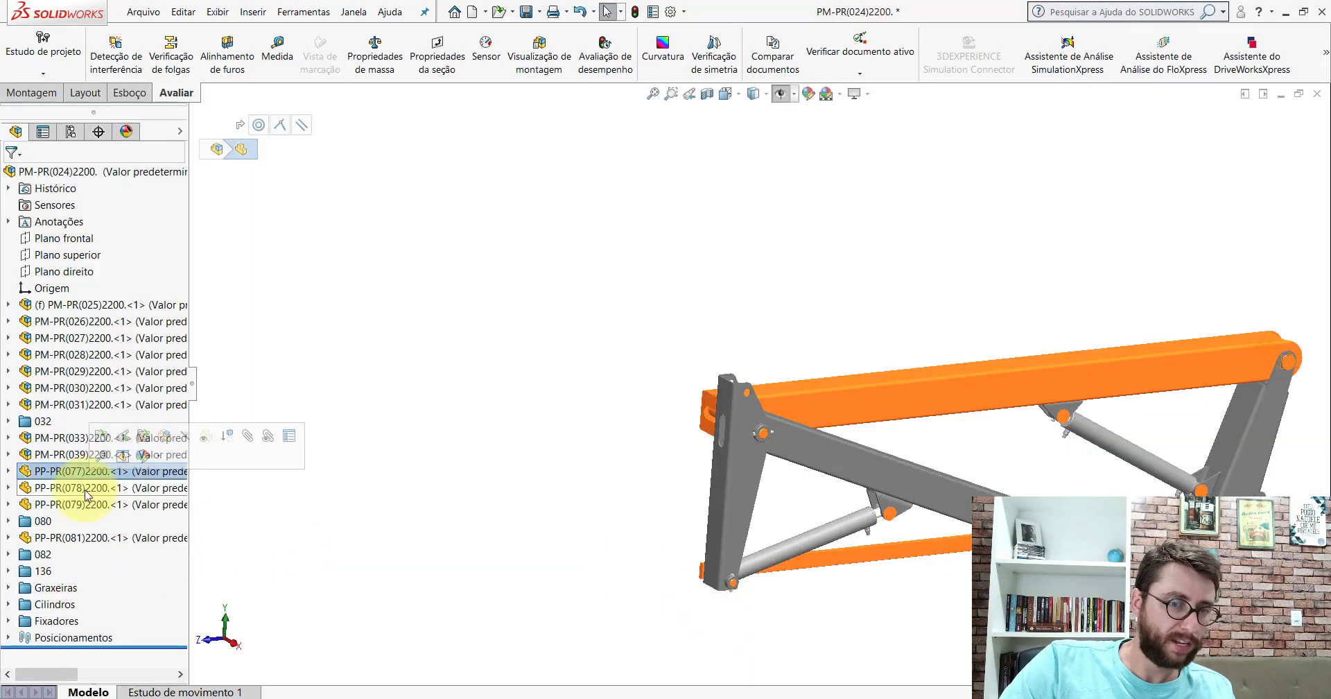
left_click(97, 470)
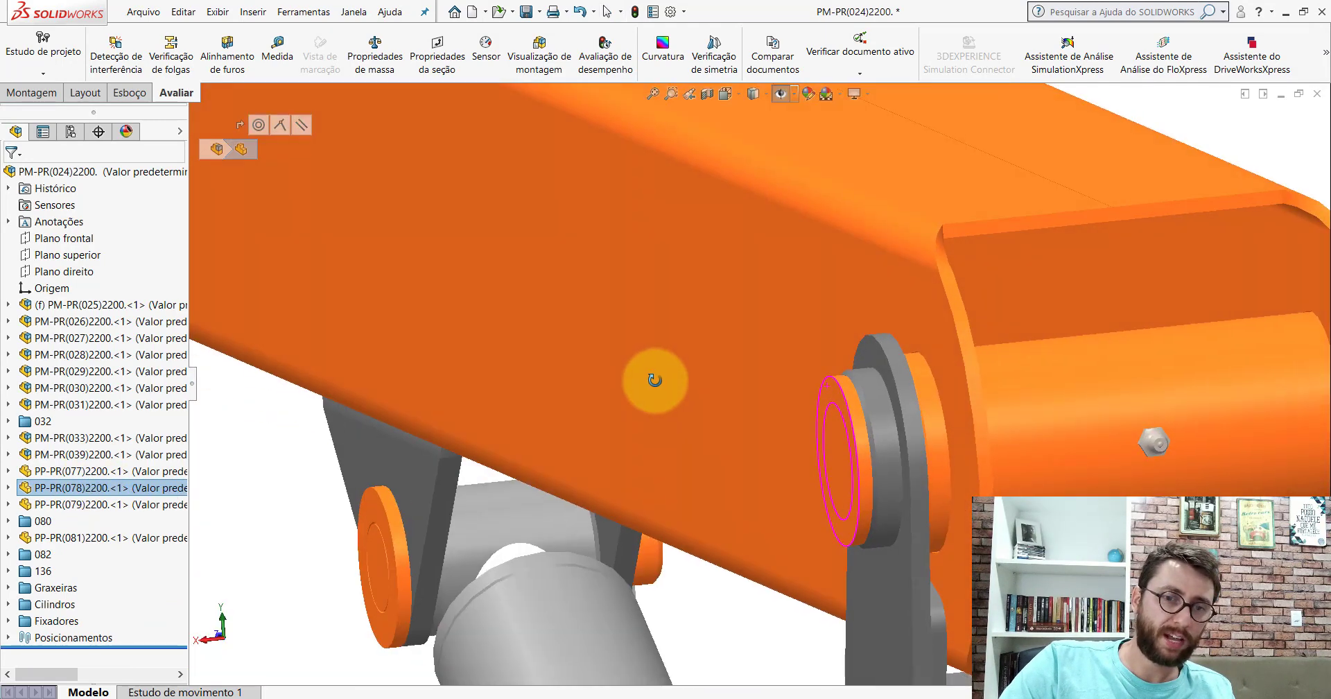
middle_click_drag(872, 412, 1088, 434)
scroll(821, 348, "down", 5)
scroll(658, 359, "down", 3)
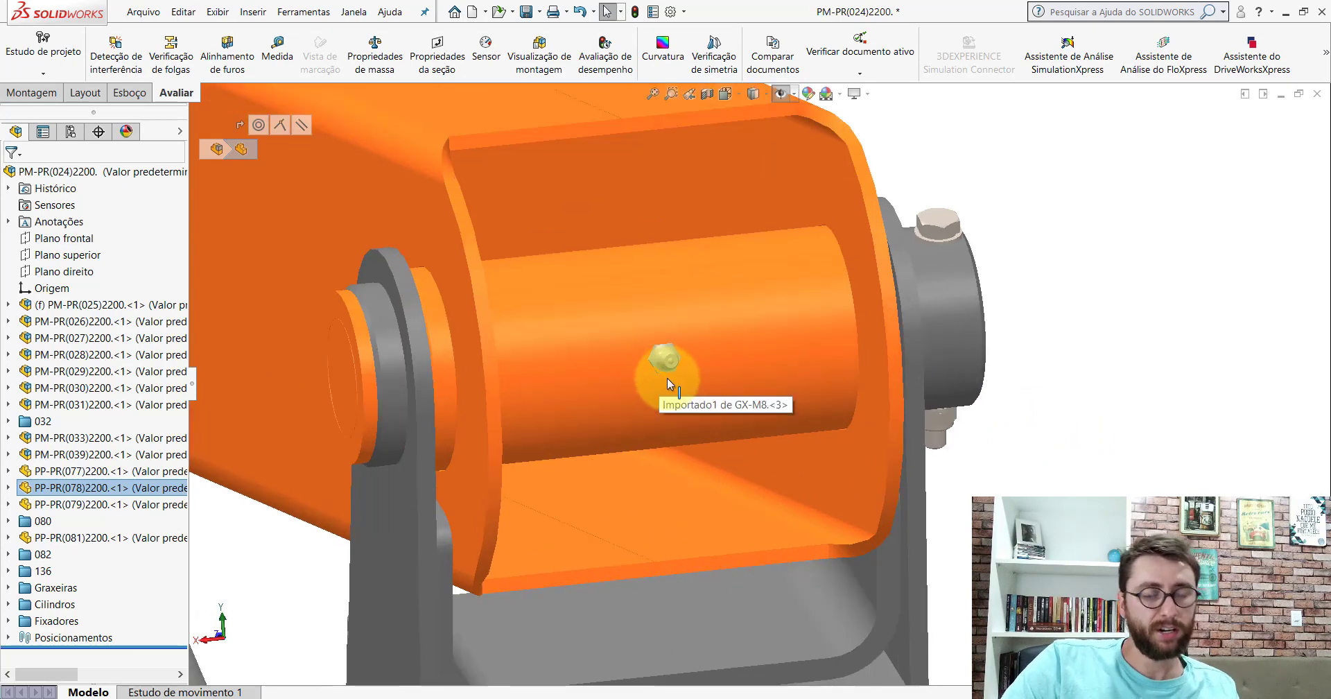
scroll(669, 375, "down", 2)
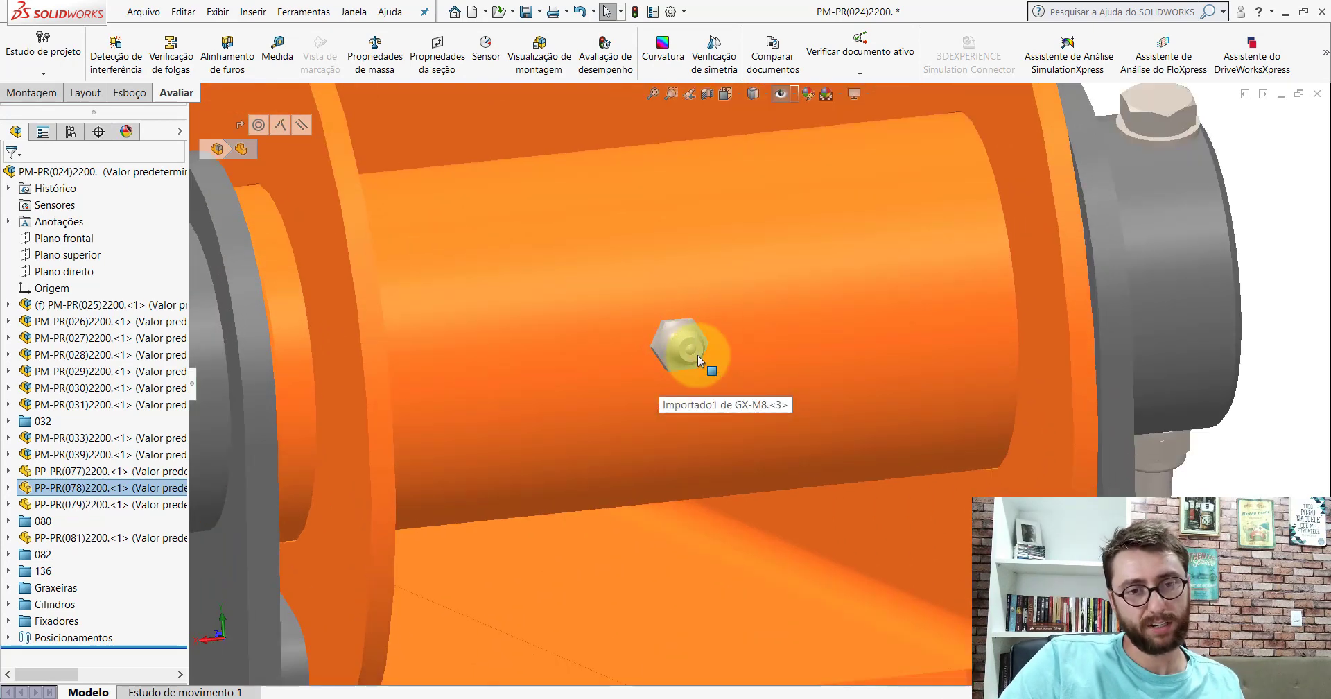
scroll(697, 355, "up", 5)
left_click(764, 314)
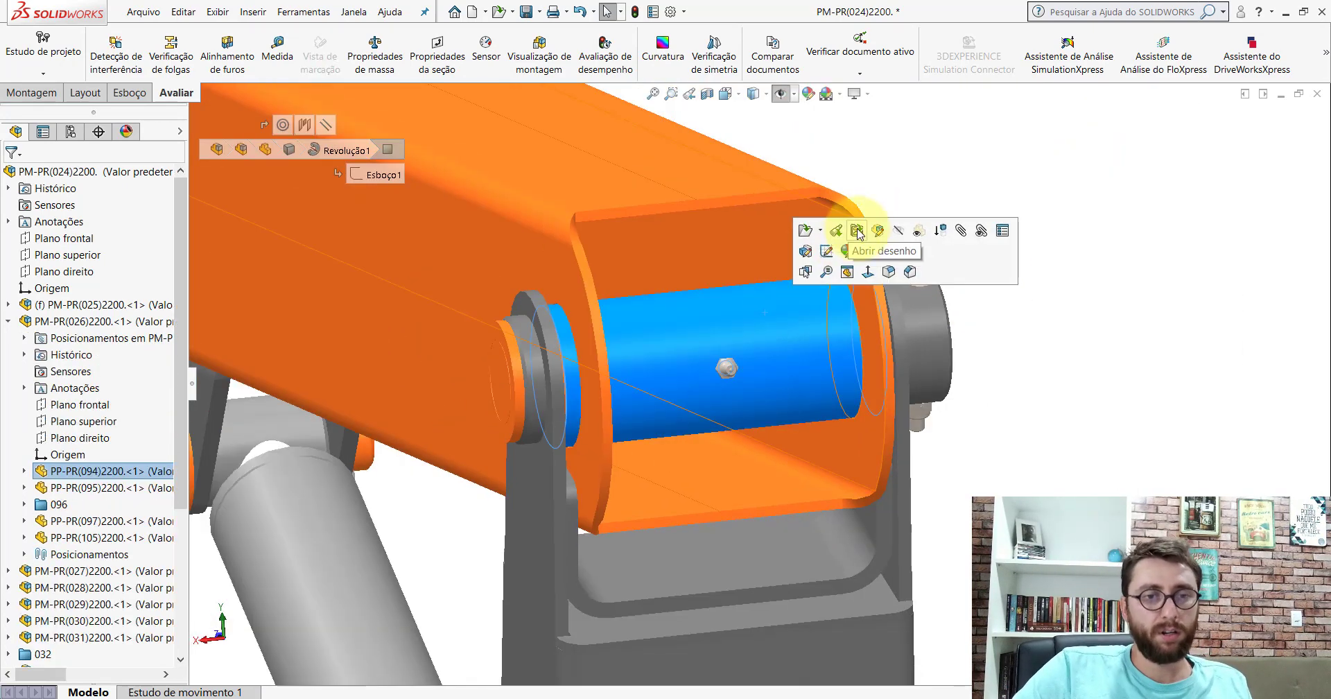
left_click(899, 230)
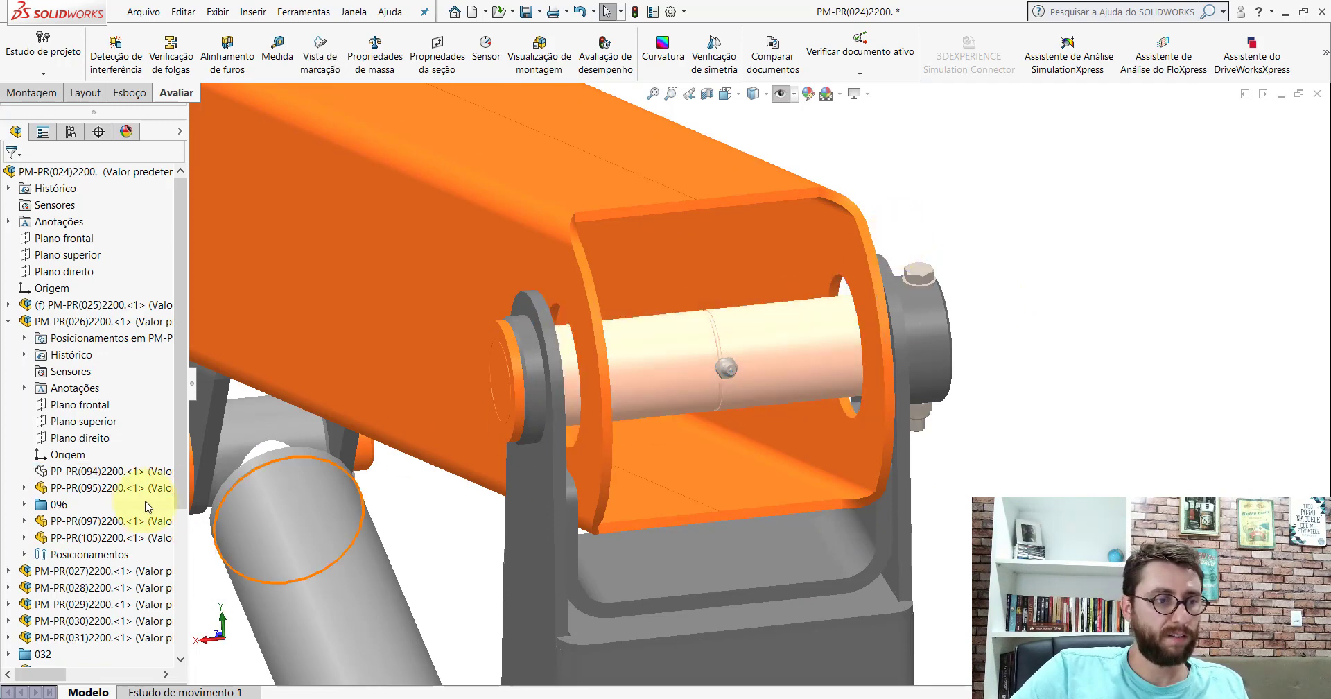
left_click(756, 309)
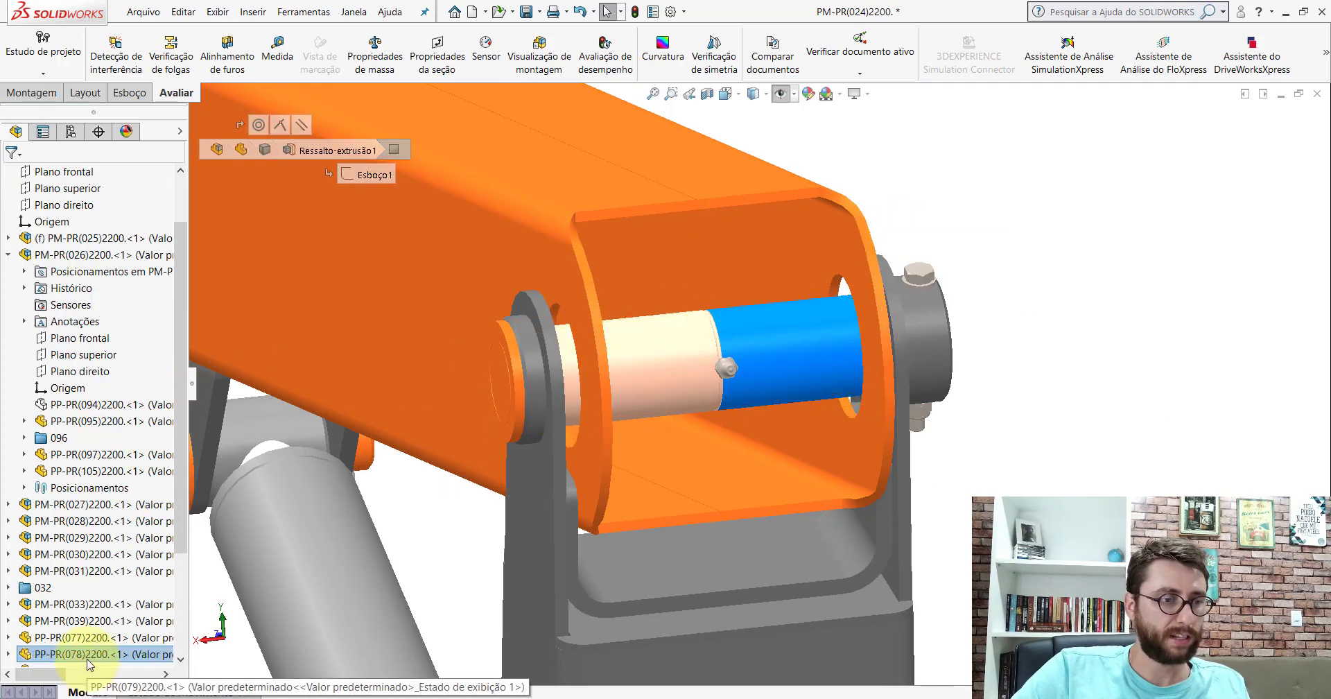
mouse_move(725, 375)
middle_mouse_down()
mouse_move(723, 336)
mouse_move(684, 336)
mouse_move(740, 355)
middle_mouse_up()
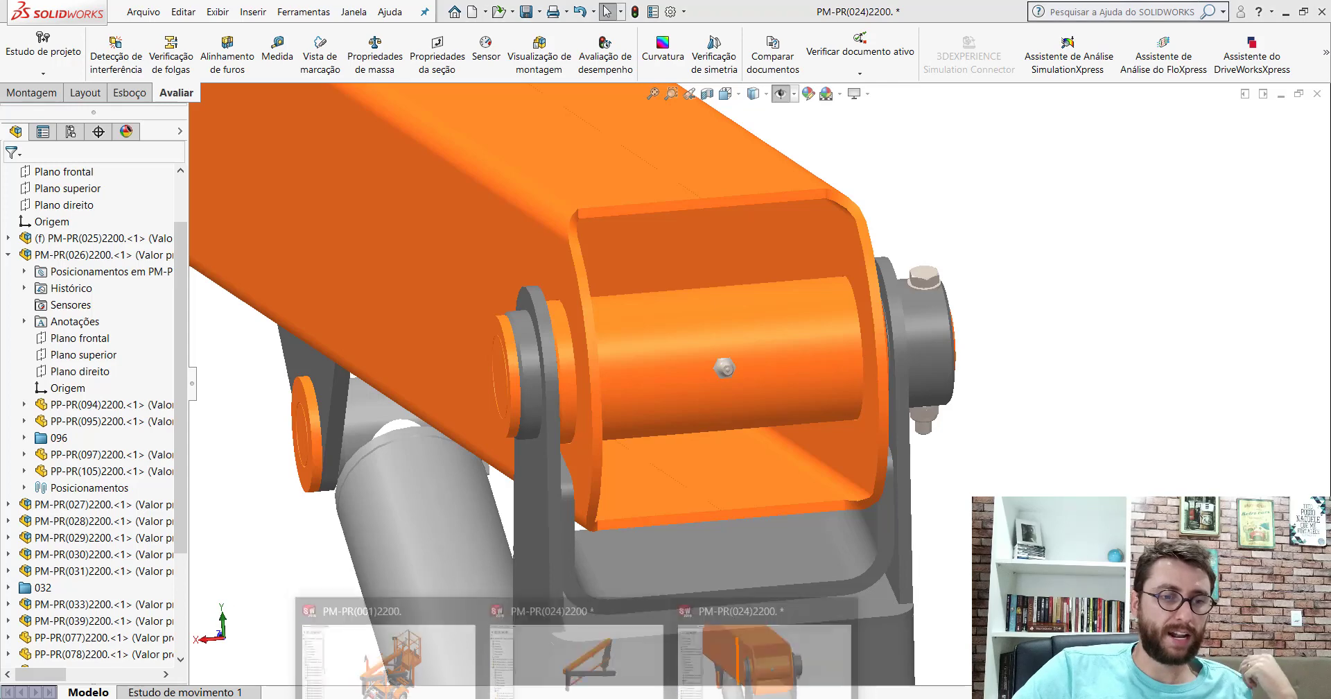
Back in the working boom window, insert part PP-PR(078)2200 near the pivot.
left_click(575, 651)
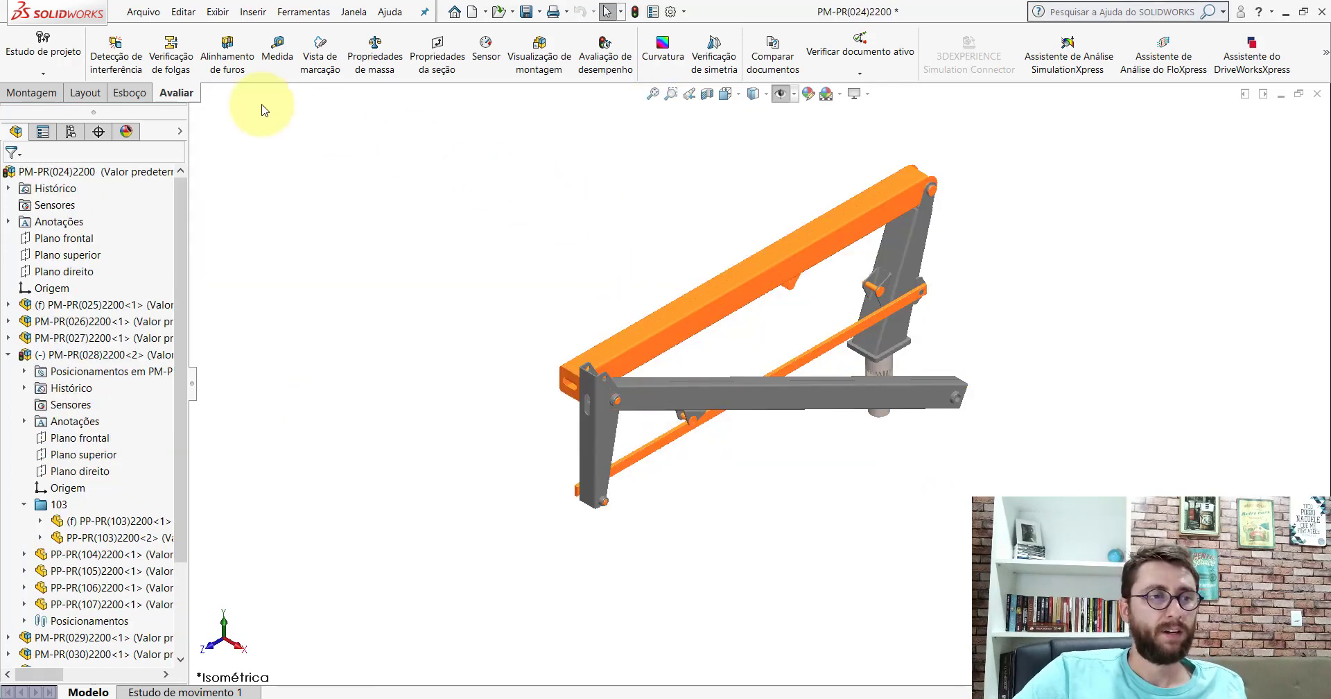
left_click(32, 93)
left_click(109, 49)
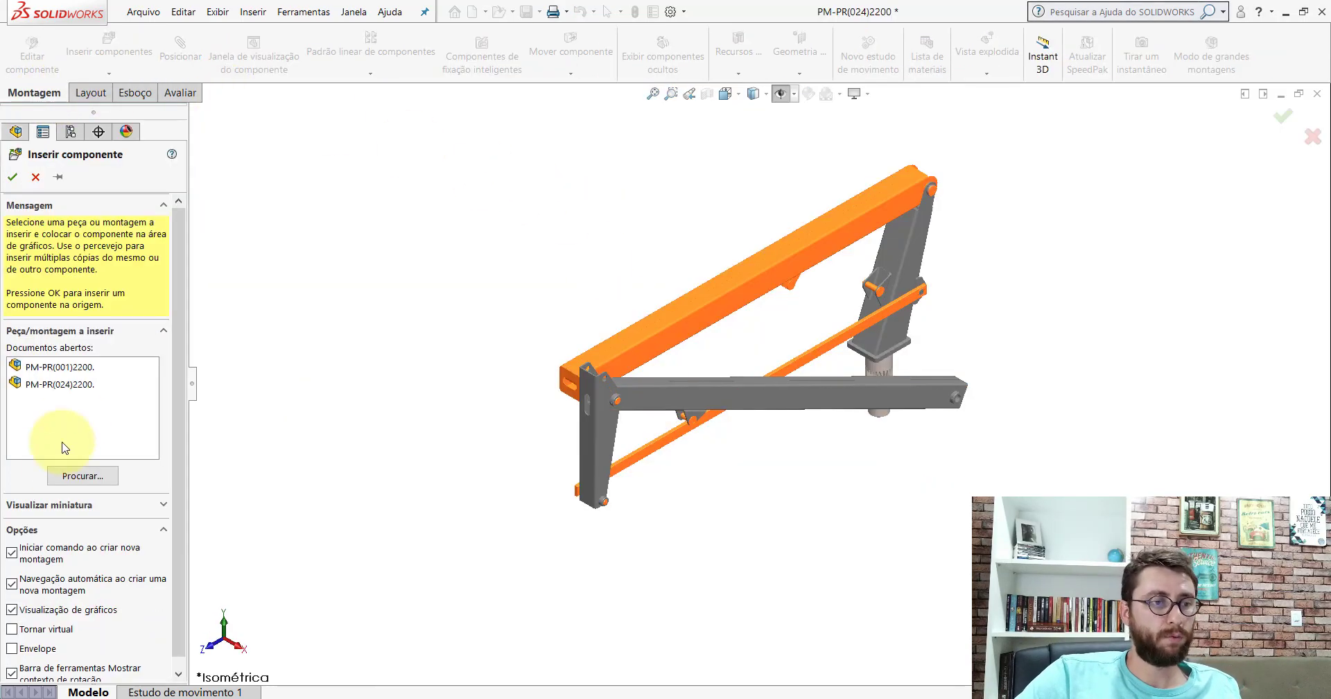
left_click(83, 476)
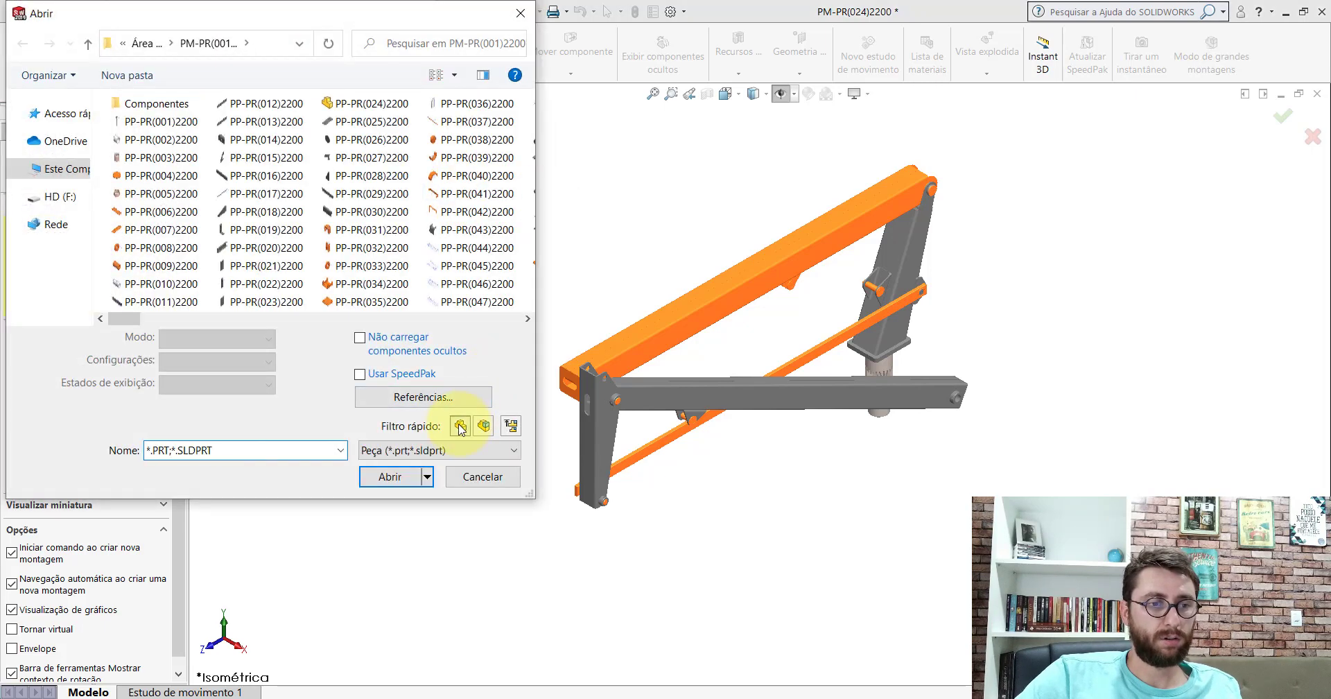
left_click(459, 426)
mouse_move(122, 318)
left_mouse_down()
mouse_move(309, 294)
mouse_move(266, 297)
left_mouse_up()
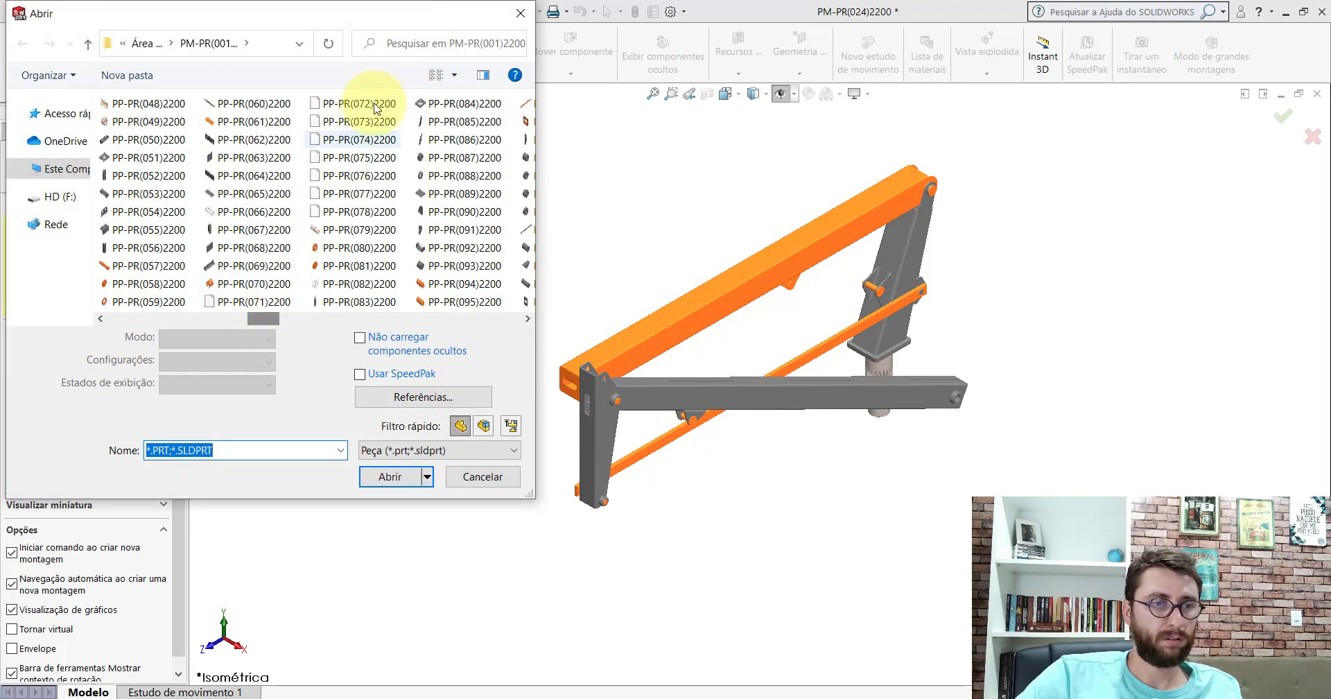
left_click(360, 211)
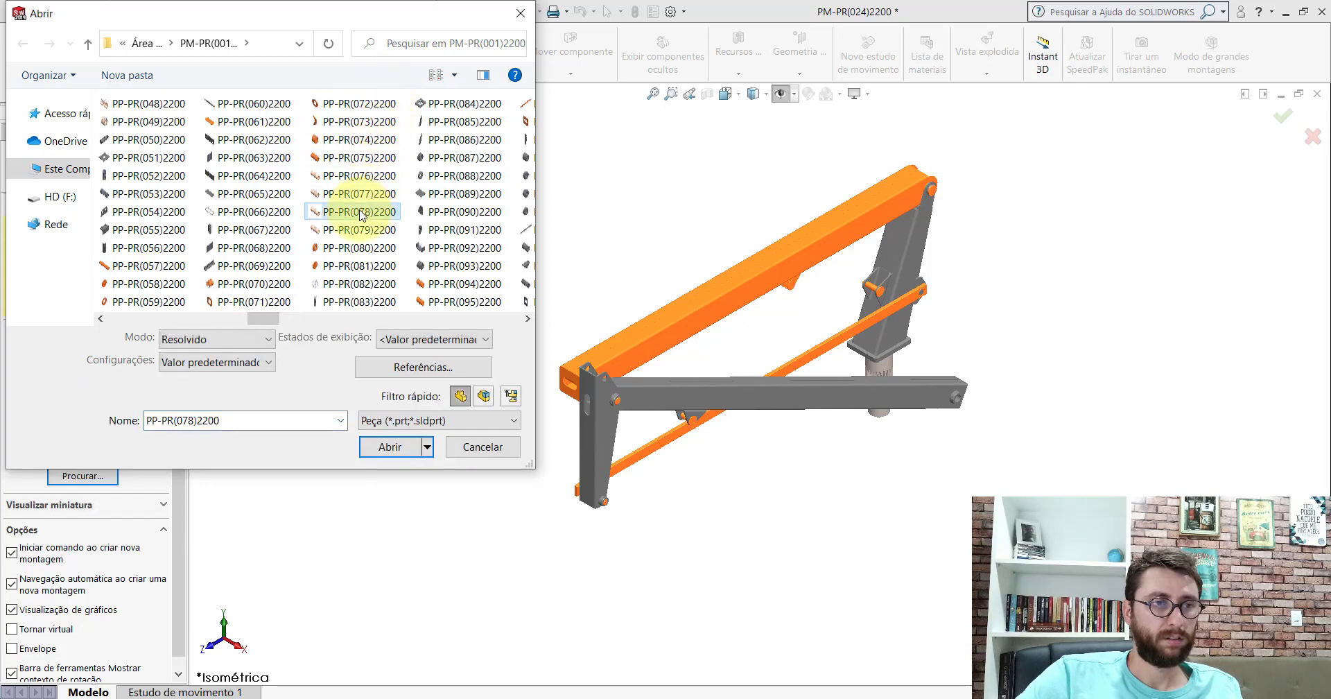
left_click(389, 446)
scroll(929, 214, "down", 2)
scroll(829, 250, "down", 3)
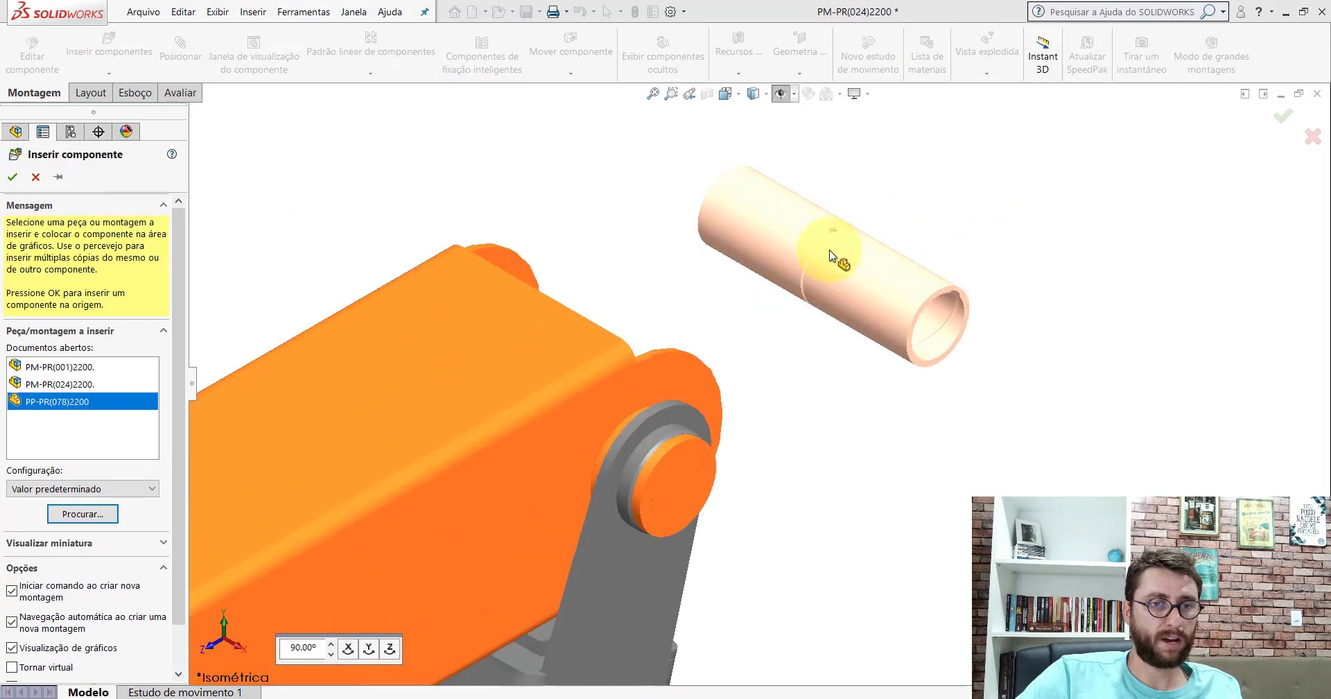
left_click(788, 244)
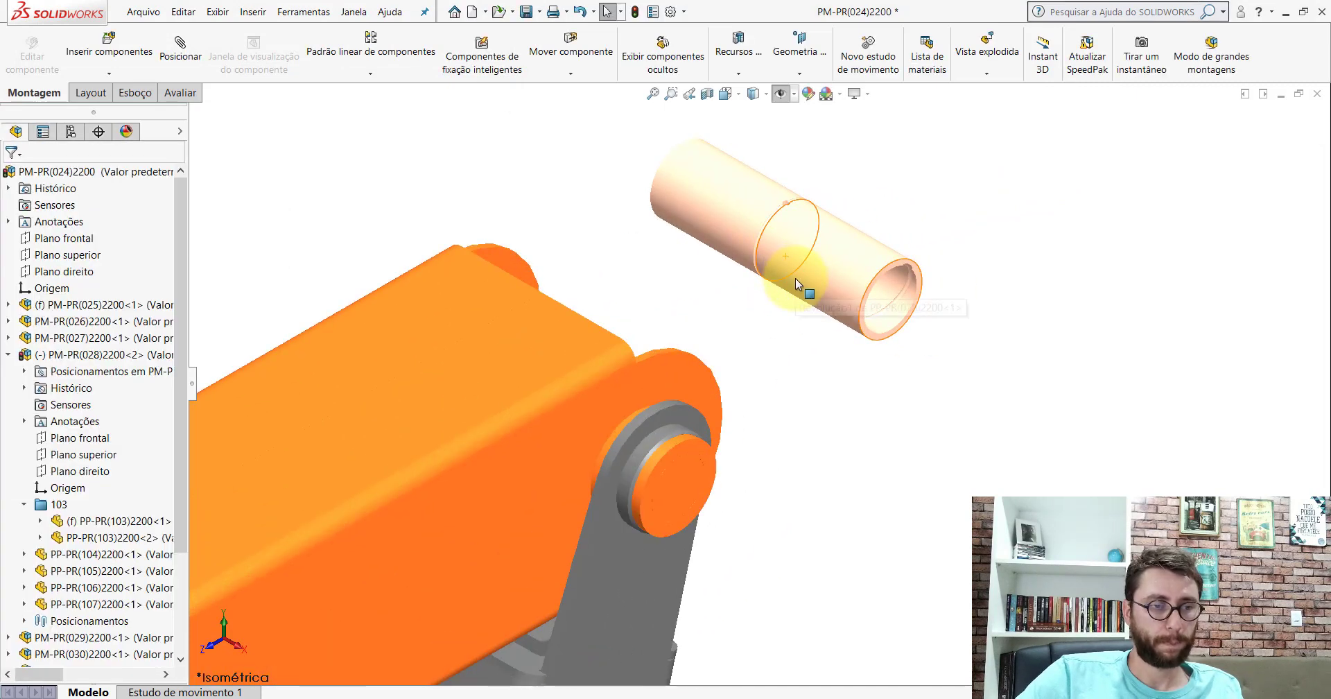
Isolate the orange pivot sleeve and the bronze bushing PP-PR(078)2200.
mouse_move(796, 277)
middle_mouse_down()
mouse_move(738, 376)
mouse_move(594, 290)
mouse_move(659, 388)
middle_mouse_up()
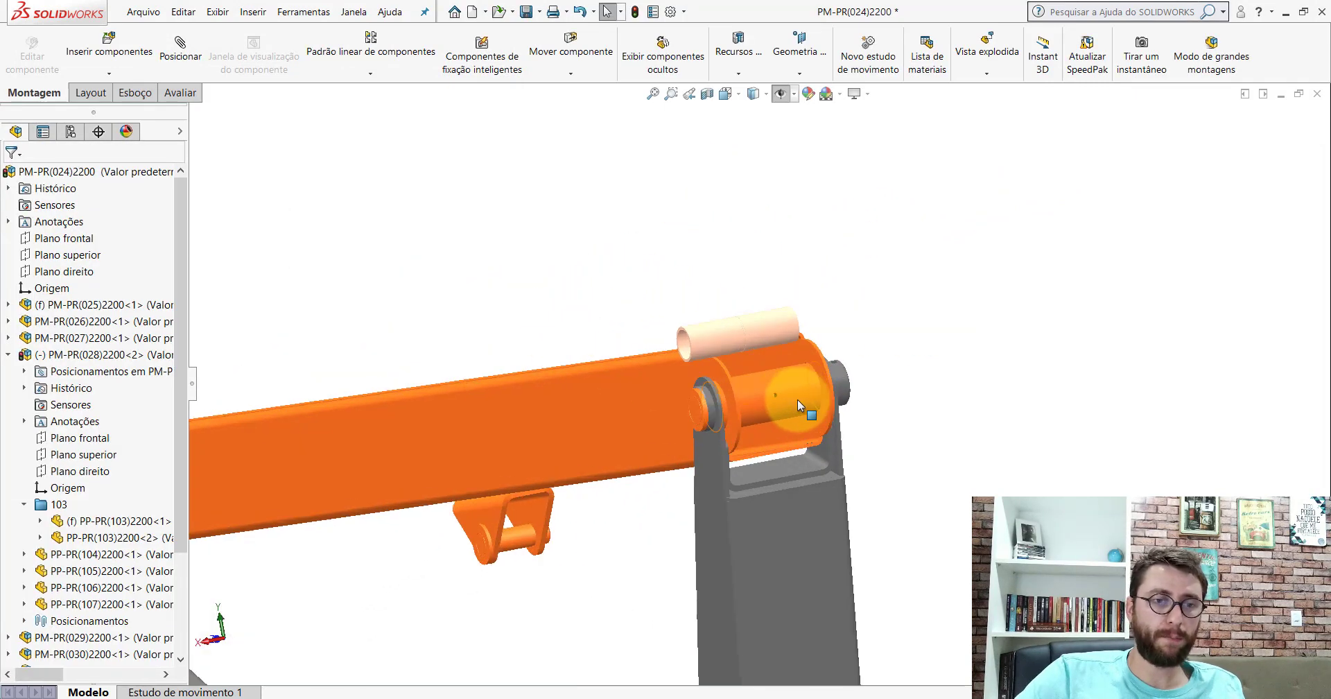
scroll(796, 401, "down", 3)
scroll(796, 401, "down", 2)
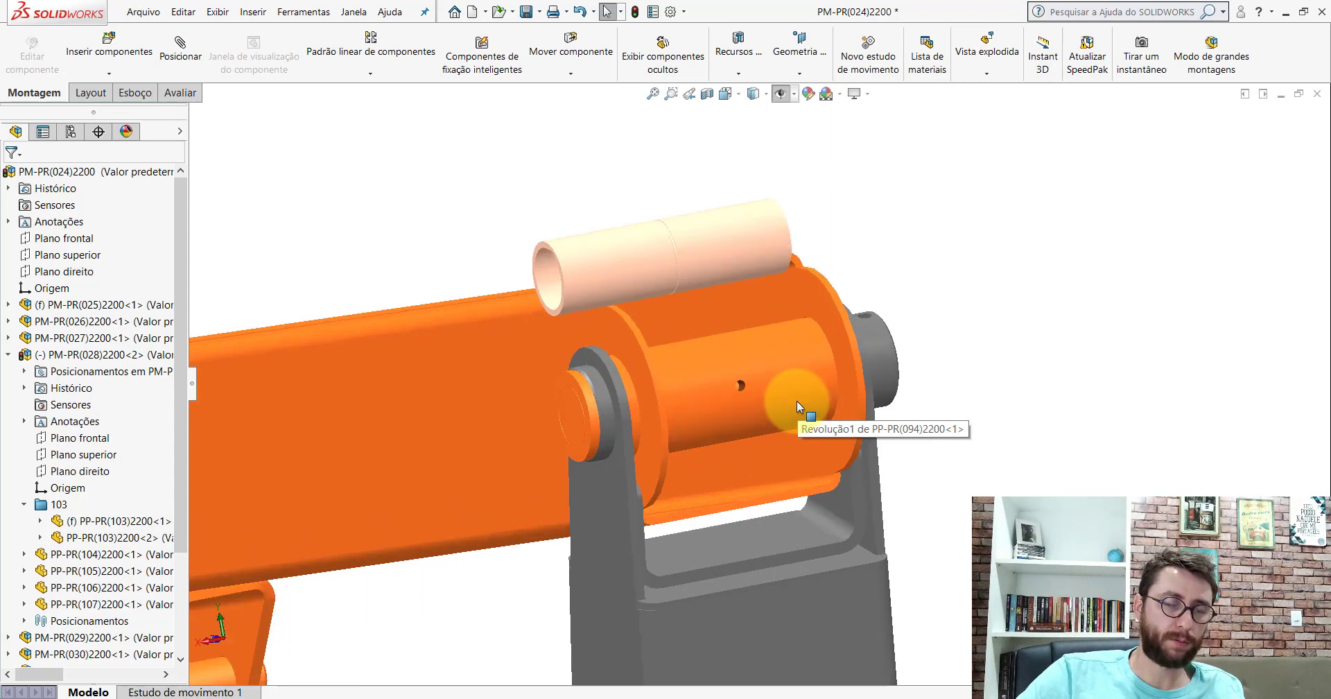
left_click(774, 367)
left_click(705, 241)
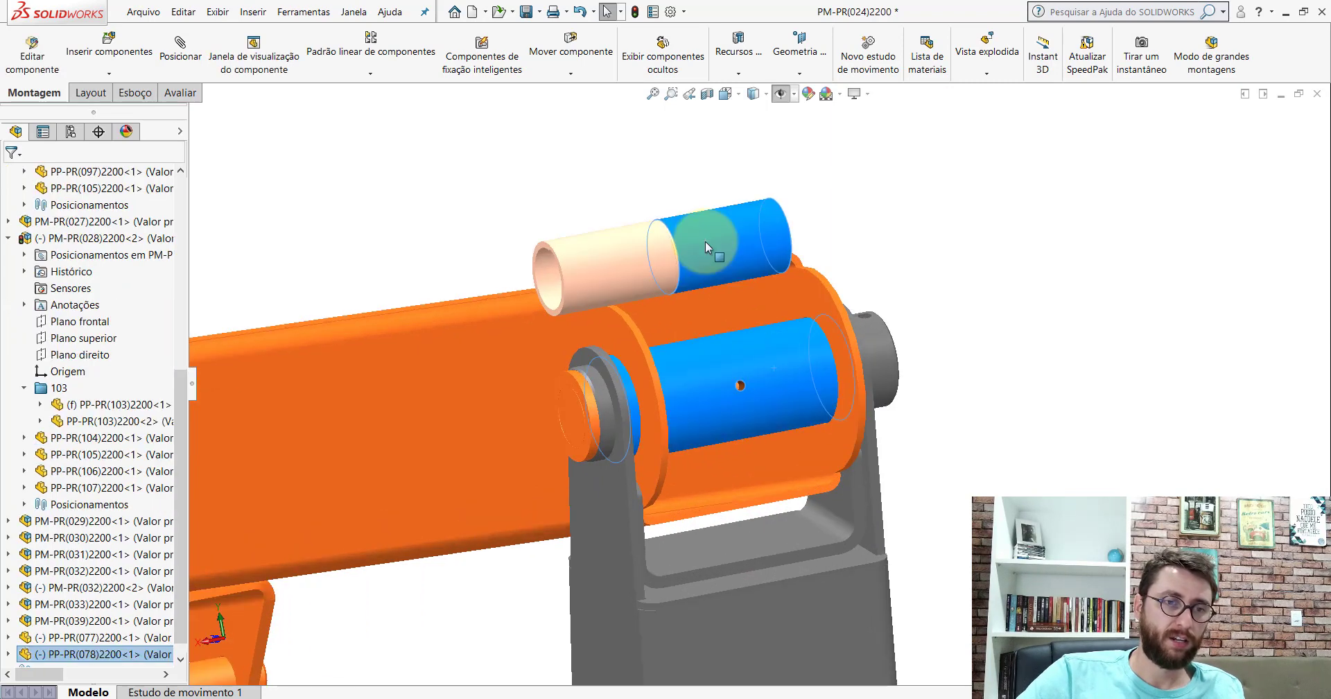
right_click(705, 241)
left_click(748, 342)
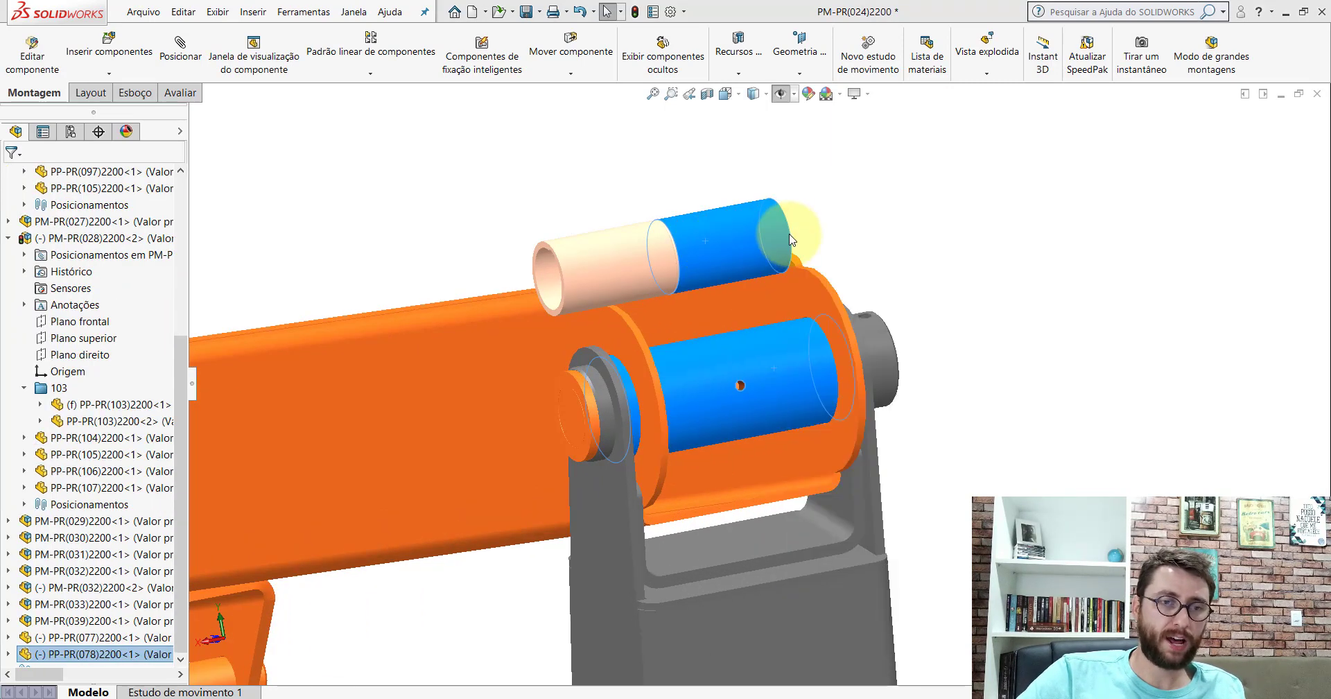
Mate the bushing's cylindrical face concentric with the sleeve's inner face (Concêntrico18).
left_click(181, 44)
left_click(627, 250)
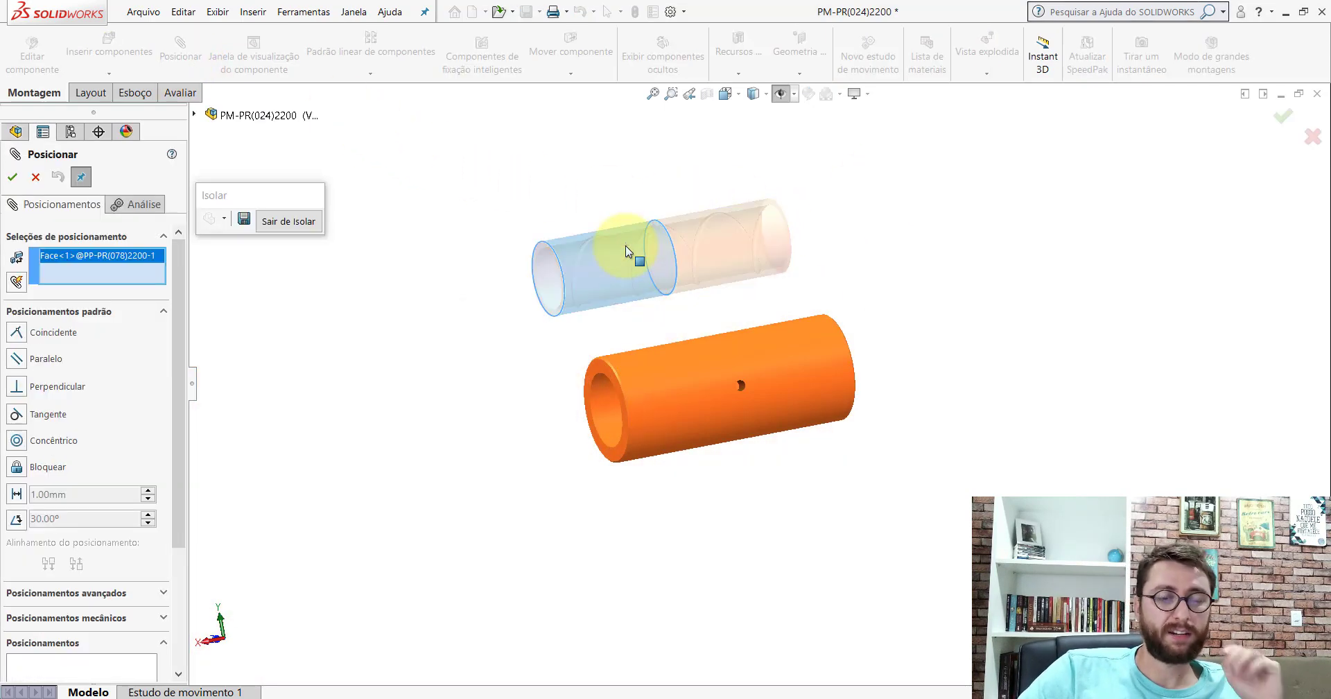
left_click(606, 407)
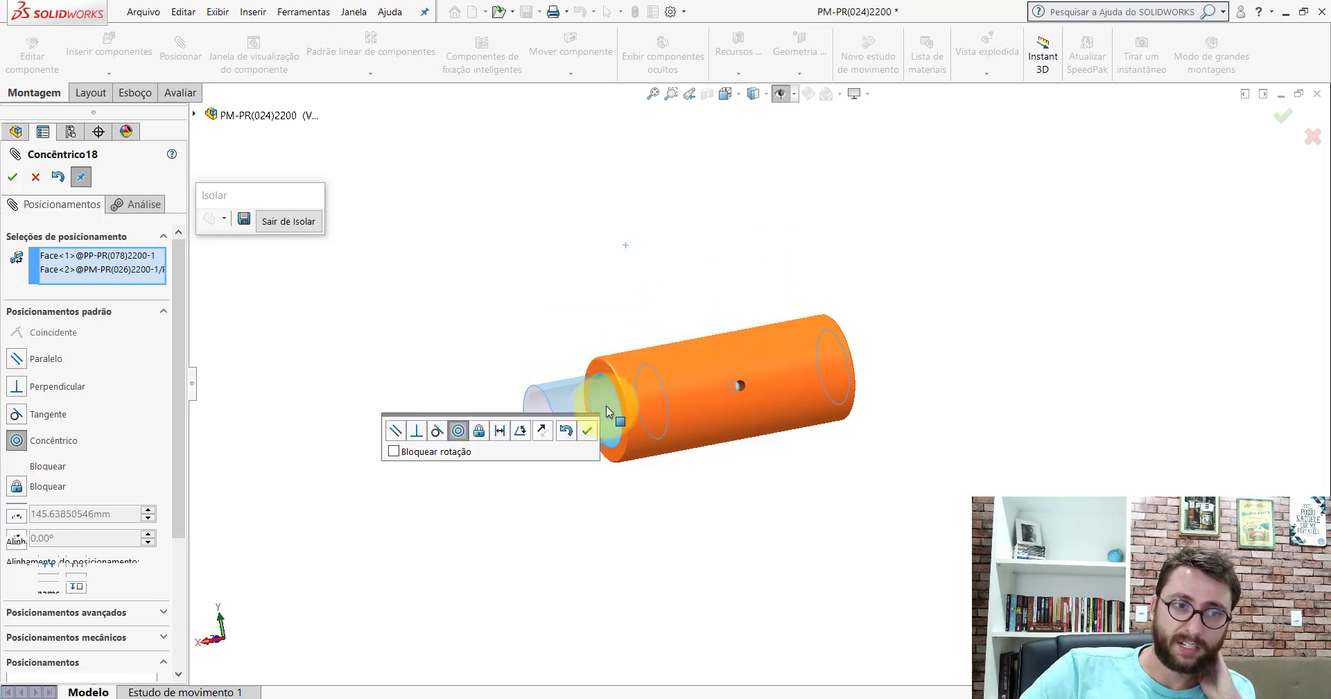
left_click(579, 431)
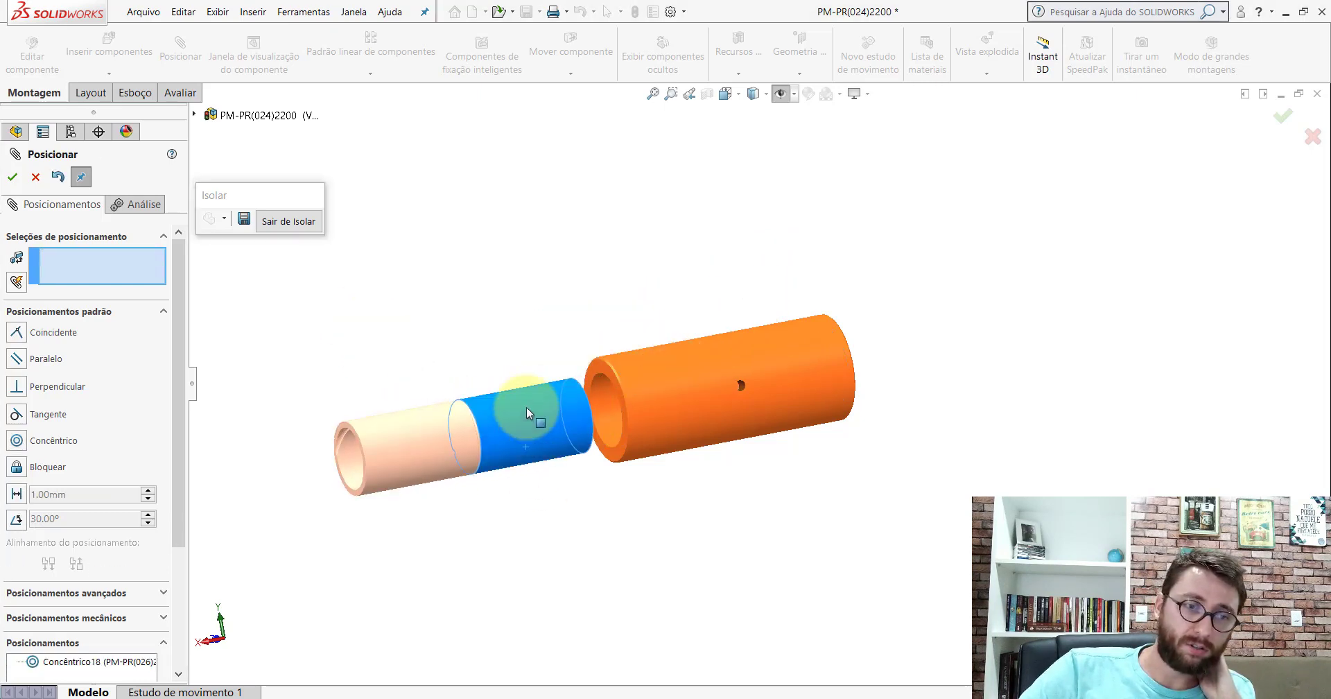
left_click_drag(527, 406, 548, 469)
Align the bushing's small hole concentric with the sleeve's hole (Concêntrico19) and finish mating.
scroll(547, 468, "down", 5)
scroll(510, 422, "down", 3)
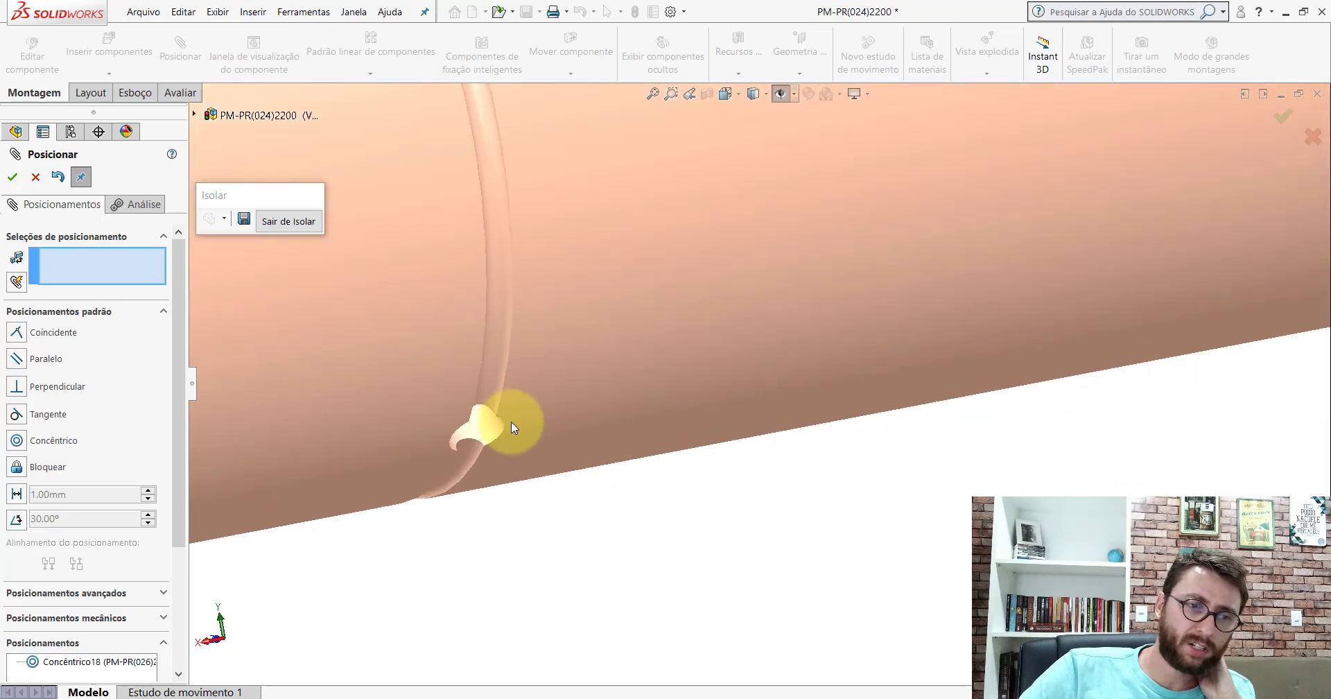
left_click(485, 416)
scroll(834, 371, "down", 3)
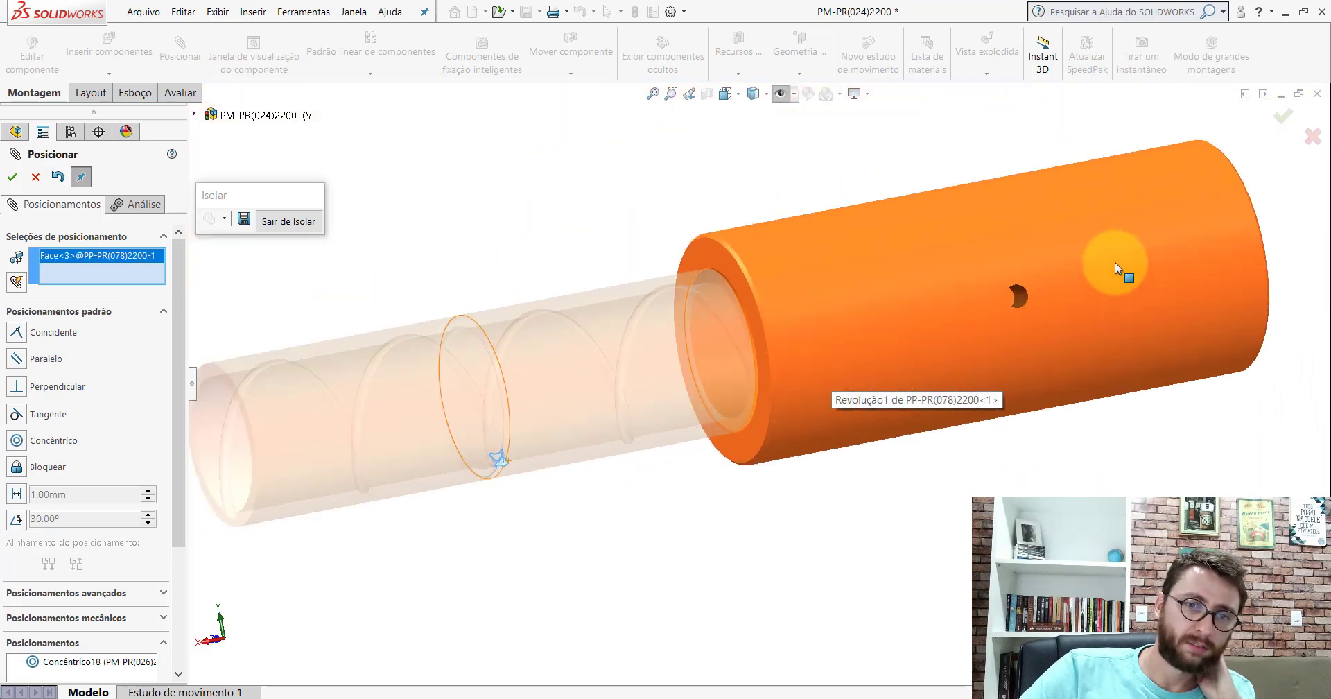
scroll(989, 339, "down", 3)
left_click(812, 341)
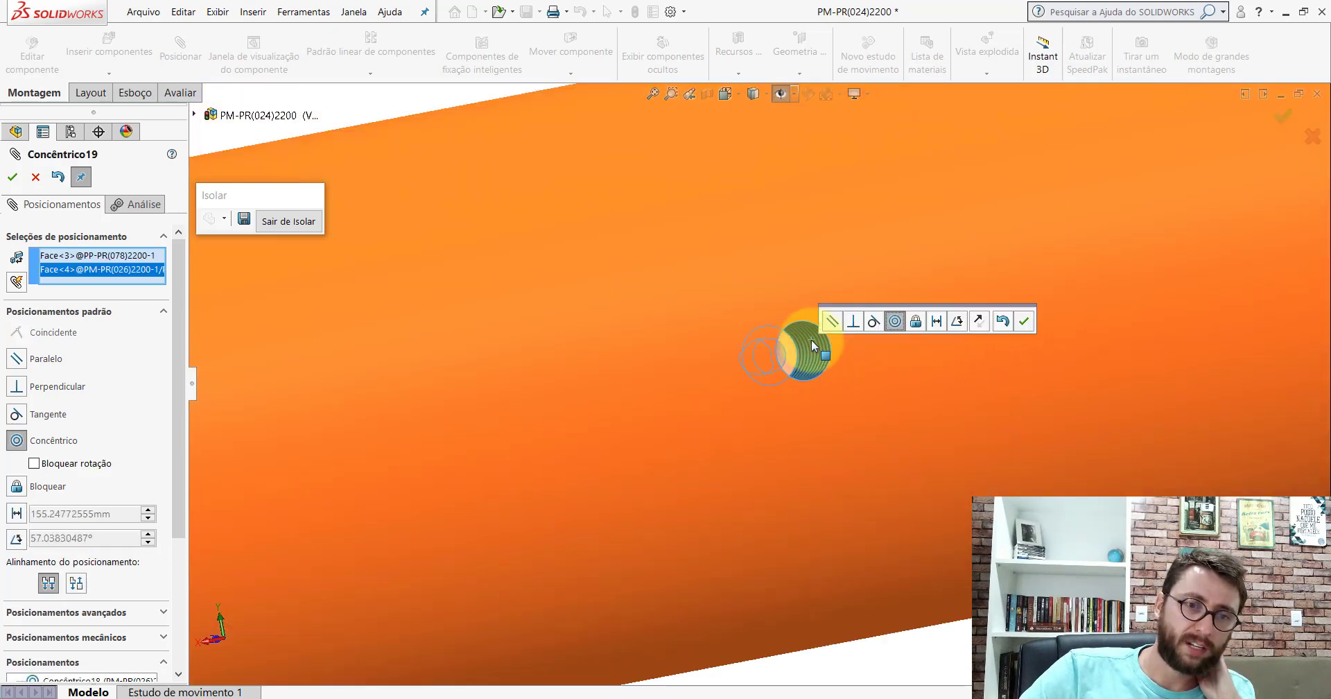
left_click(1024, 320)
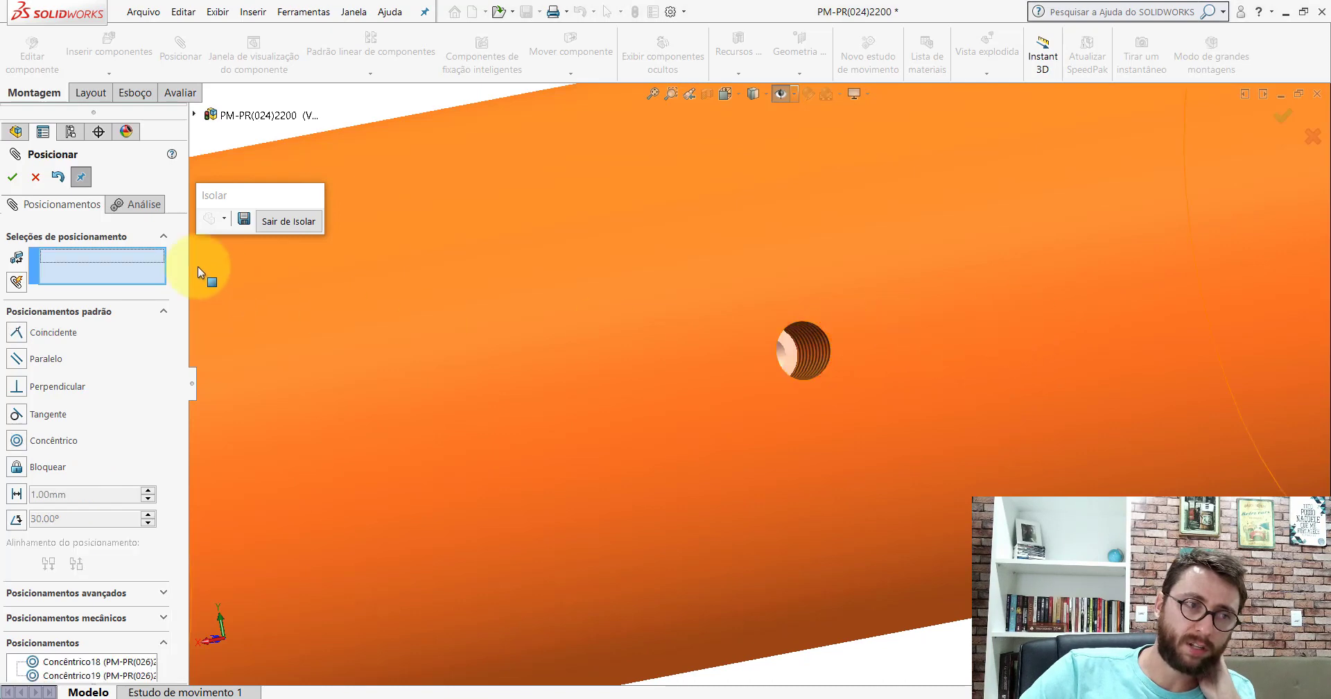
key("Escape")
scroll(804, 319, "up", 5)
scroll(663, 416, "up", 2)
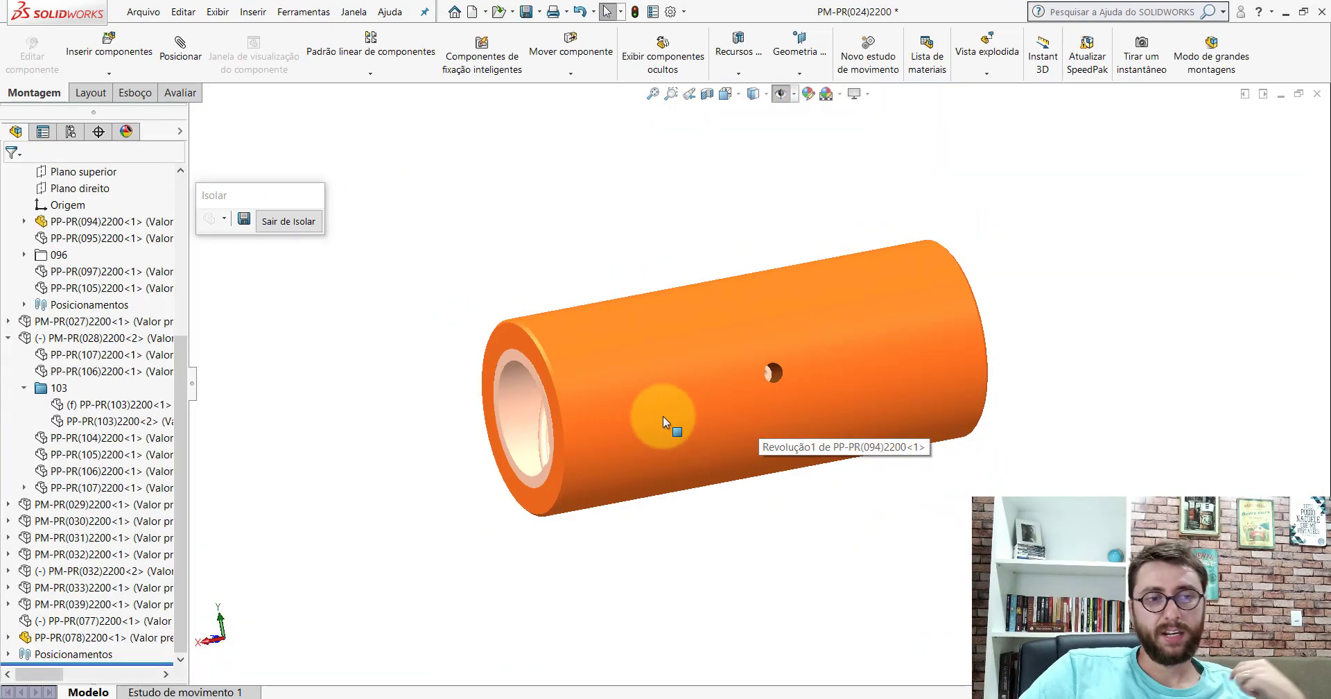
mouse_move(737, 341)
middle_mouse_down()
mouse_move(746, 280)
mouse_move(704, 298)
middle_mouse_up()
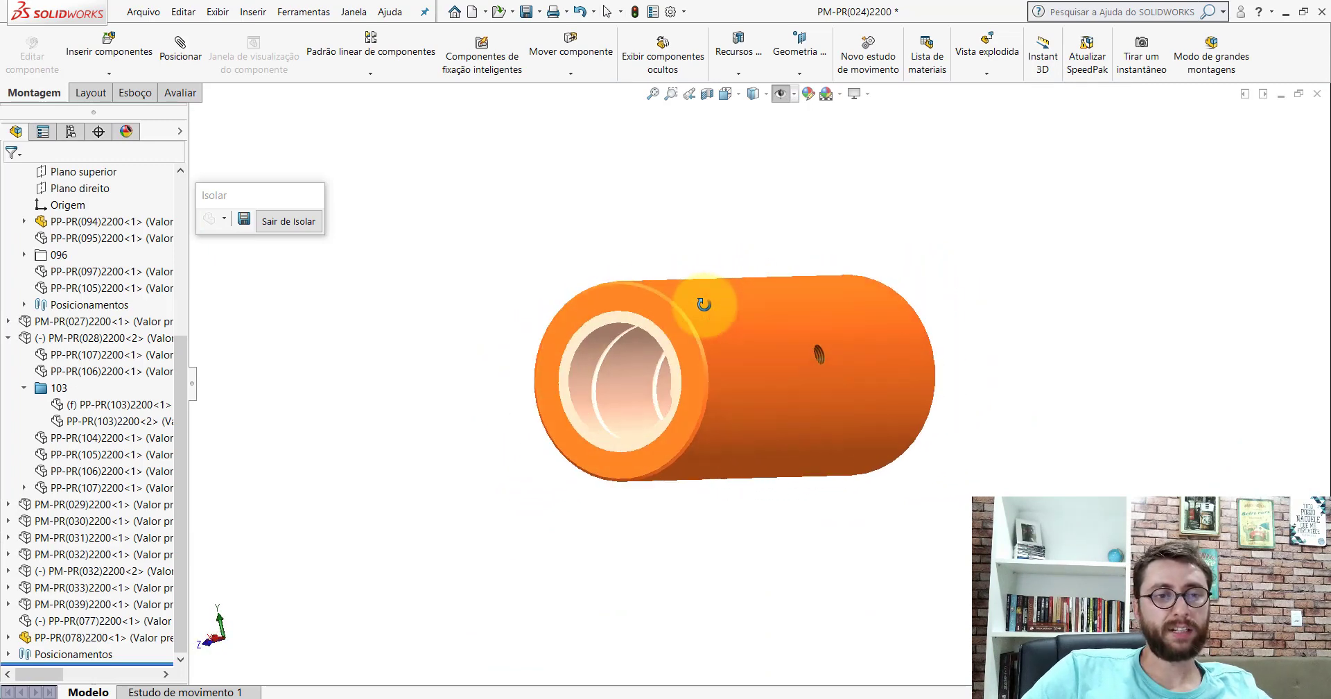
left_click(651, 306)
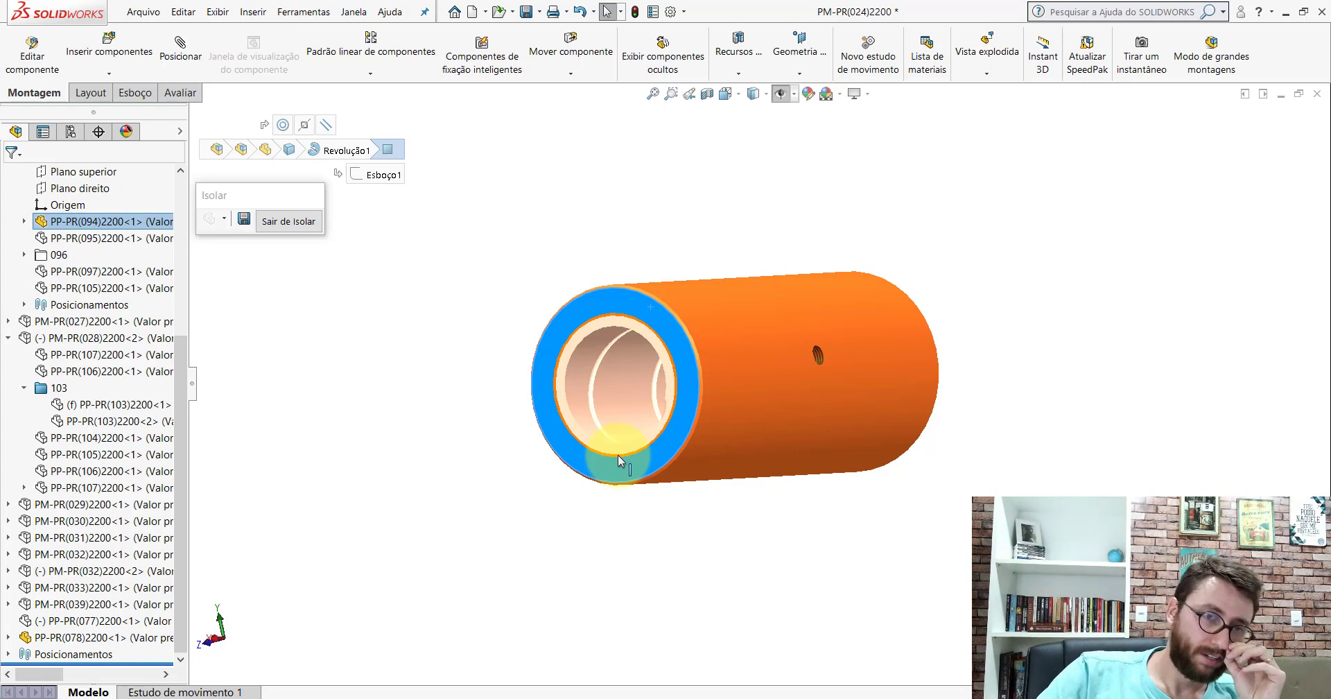
left_click(775, 371)
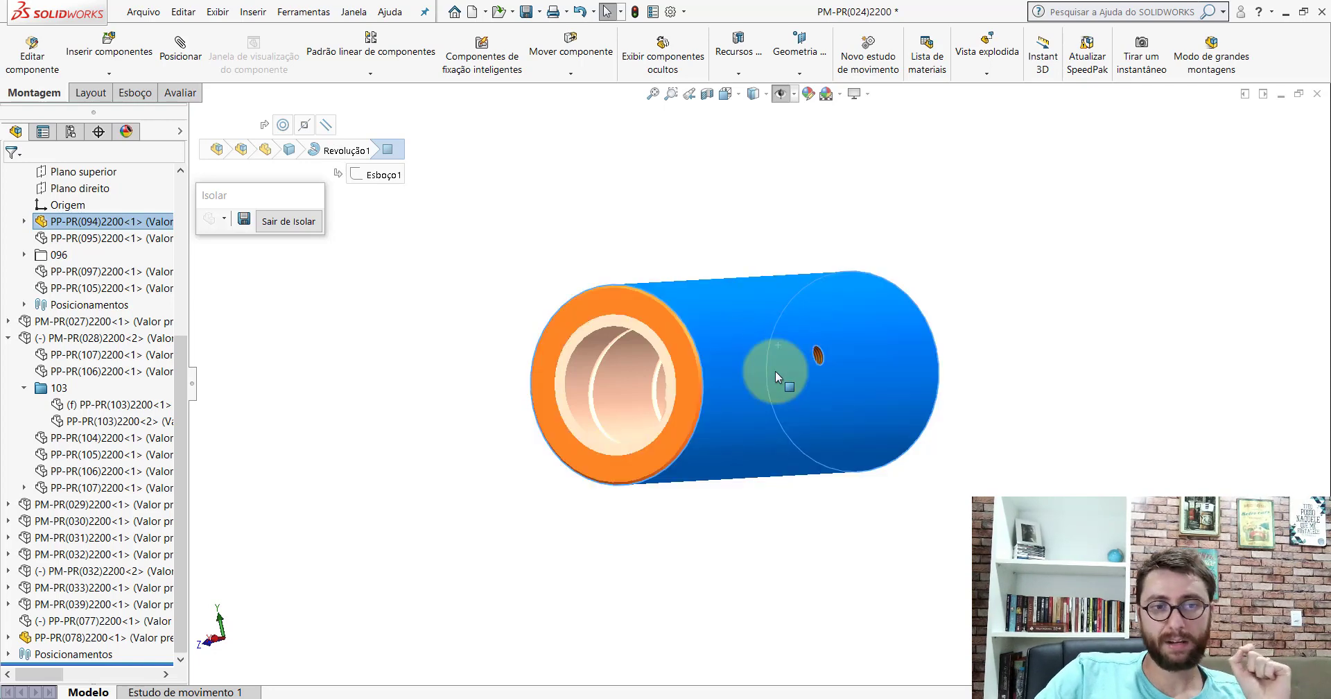
left_click(843, 513)
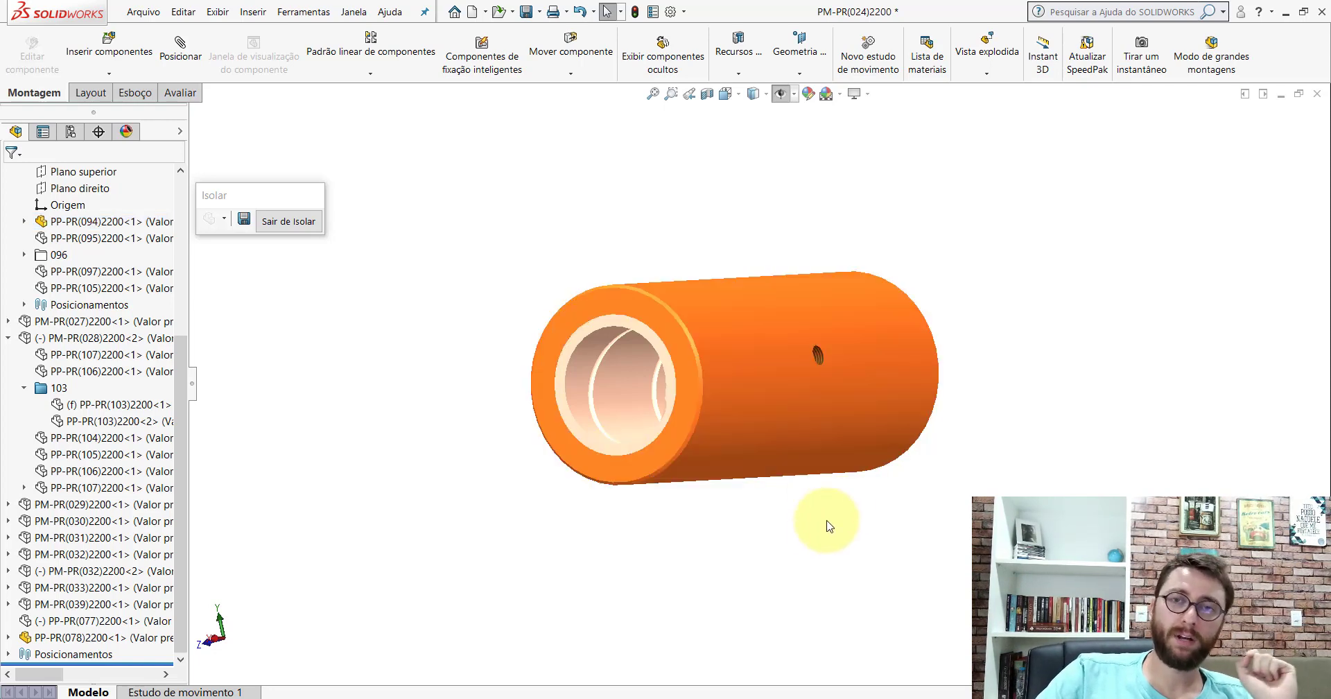
left_click(625, 352)
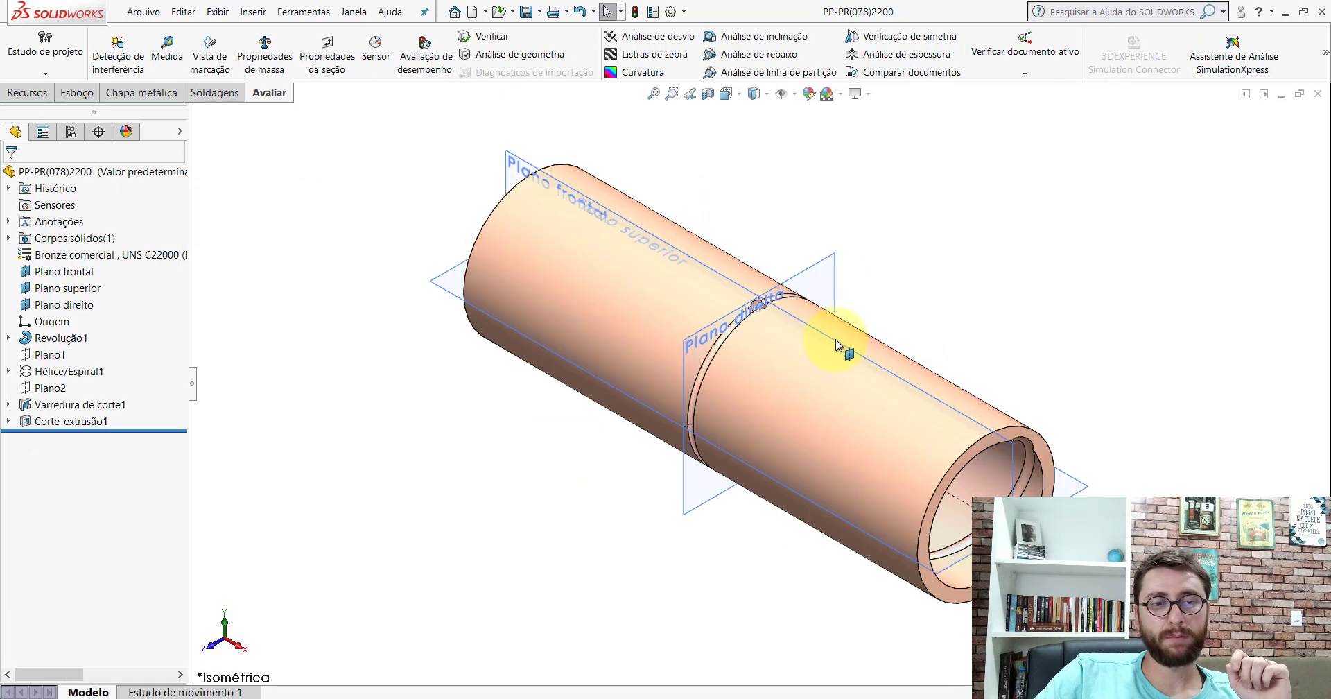
left_click(929, 440)
left_click(1235, 123)
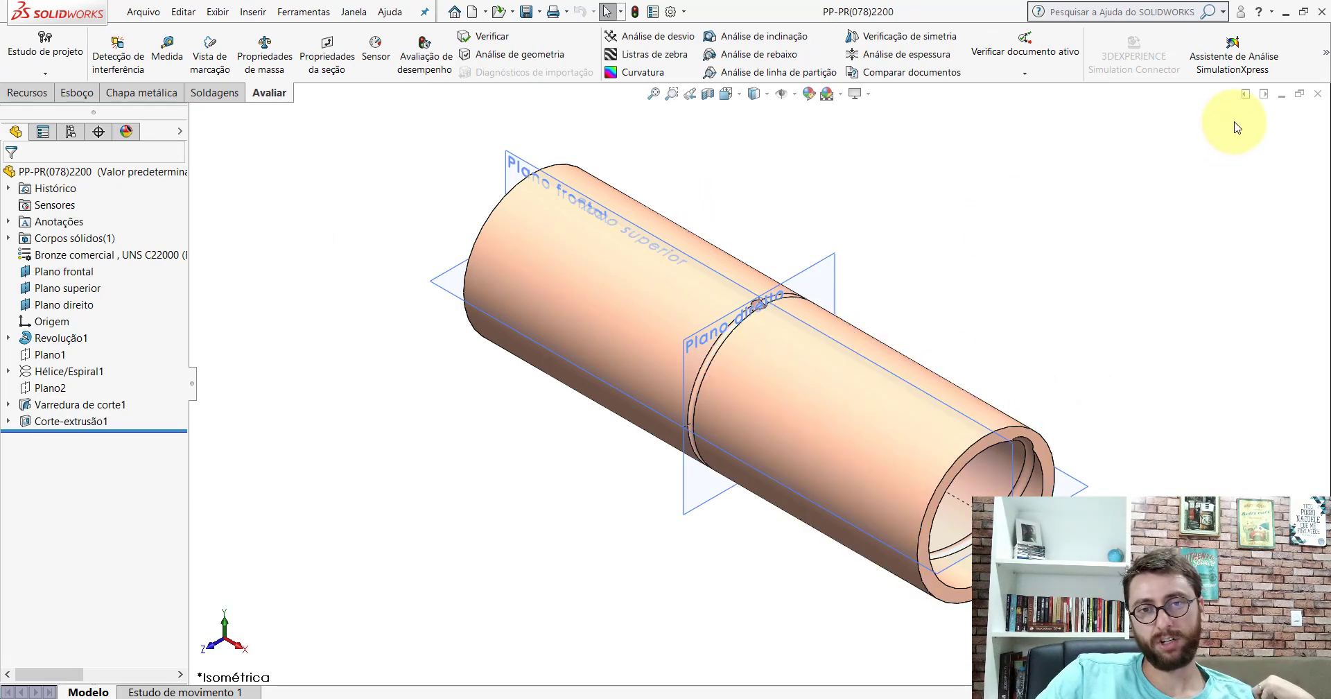
left_click(1320, 94)
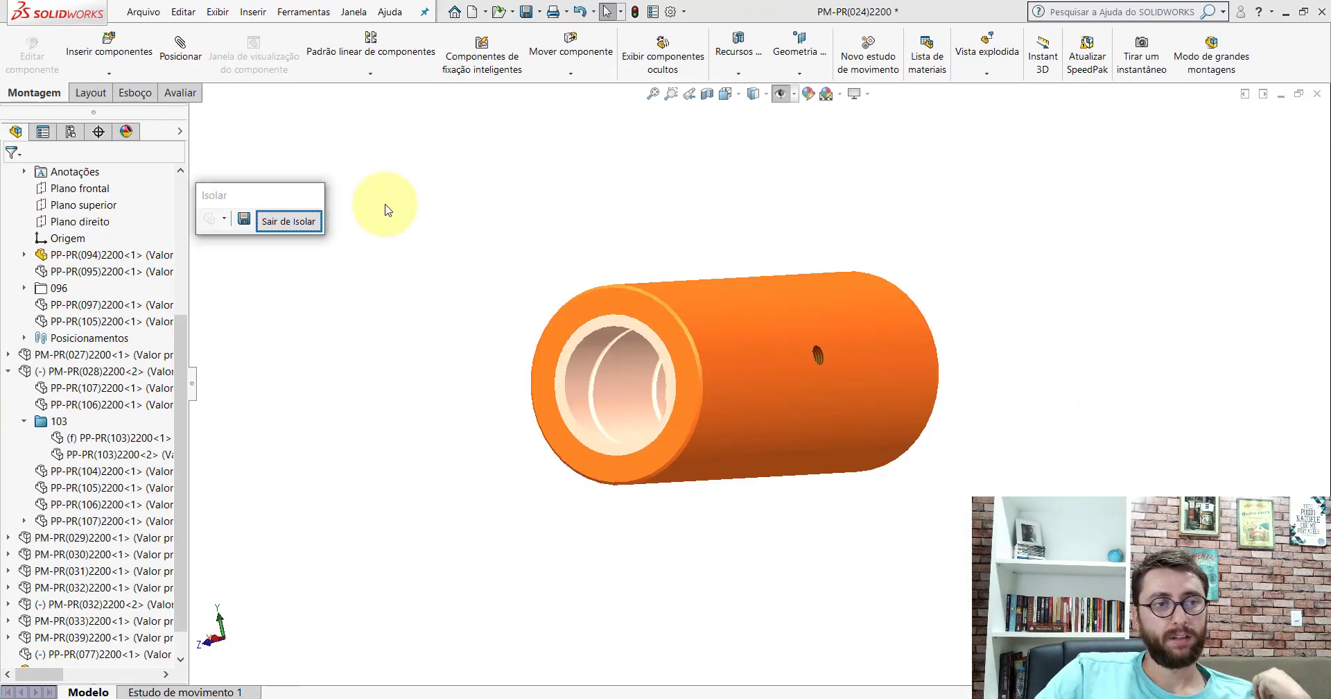
Exit isolation and show the whole boom assembly in the isometric view.
left_click(285, 221)
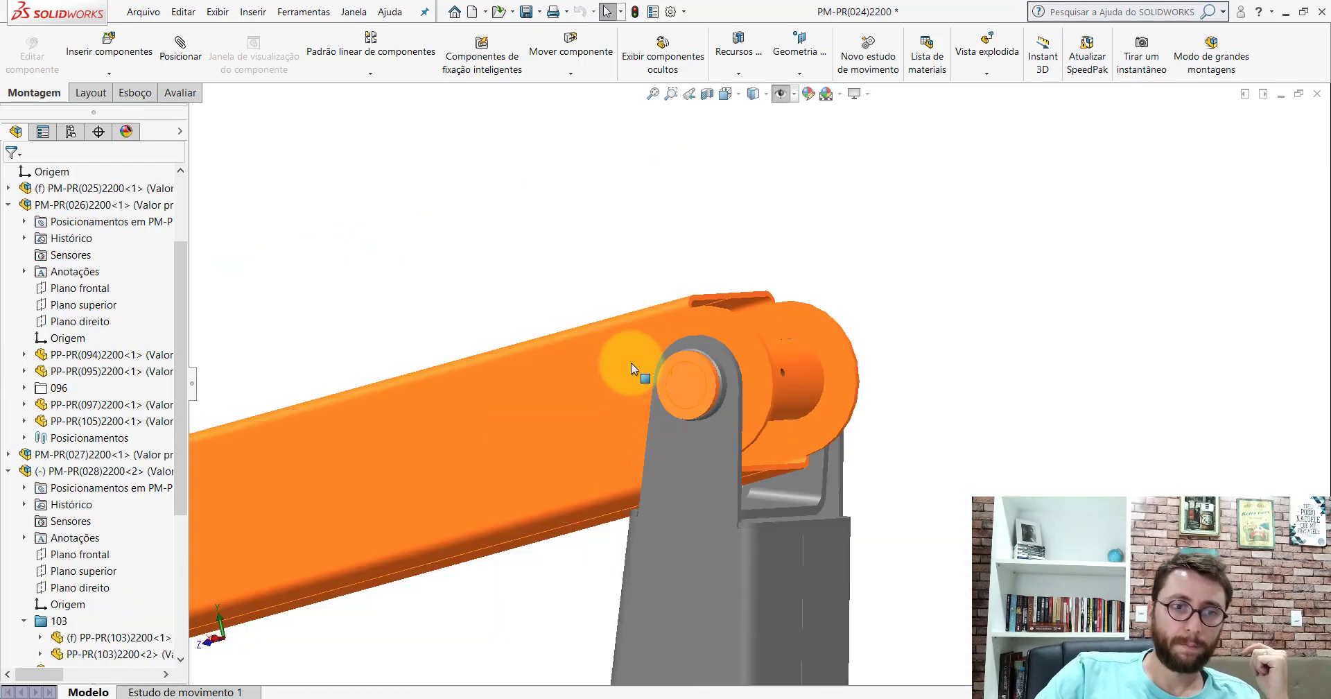
scroll(631, 364, "up", 2)
left_click(737, 95)
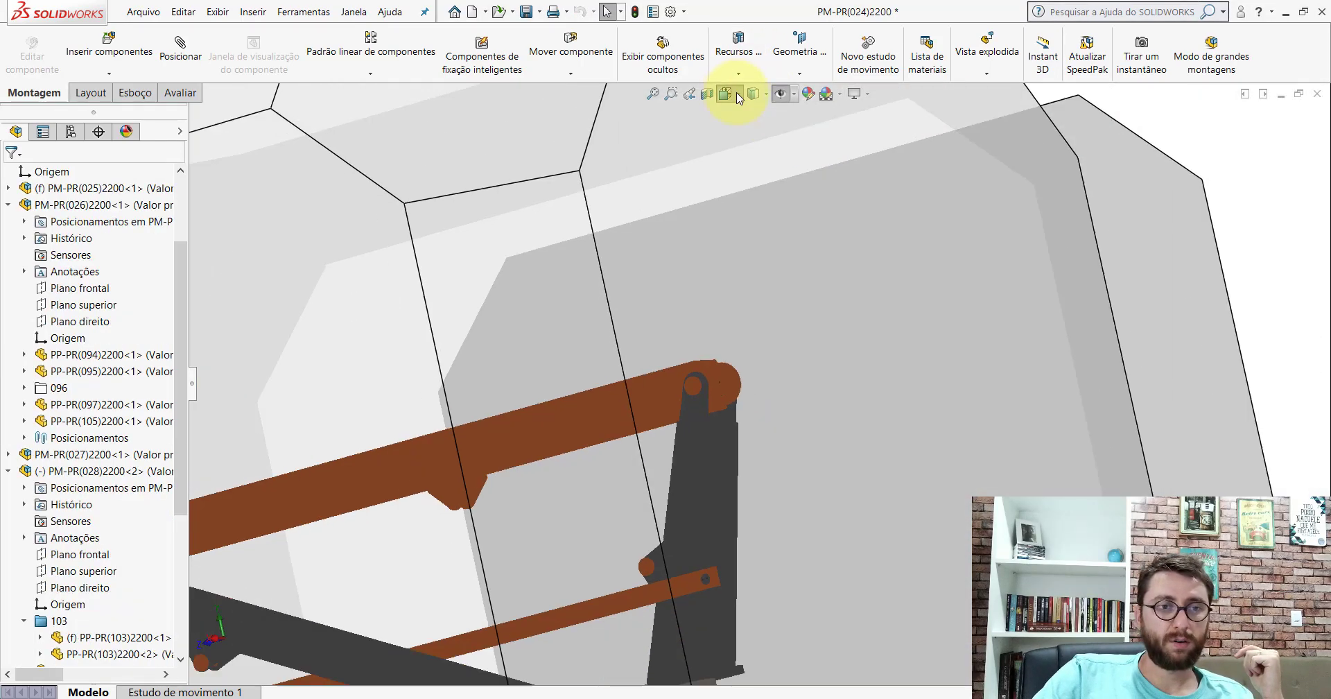
left_click(593, 311)
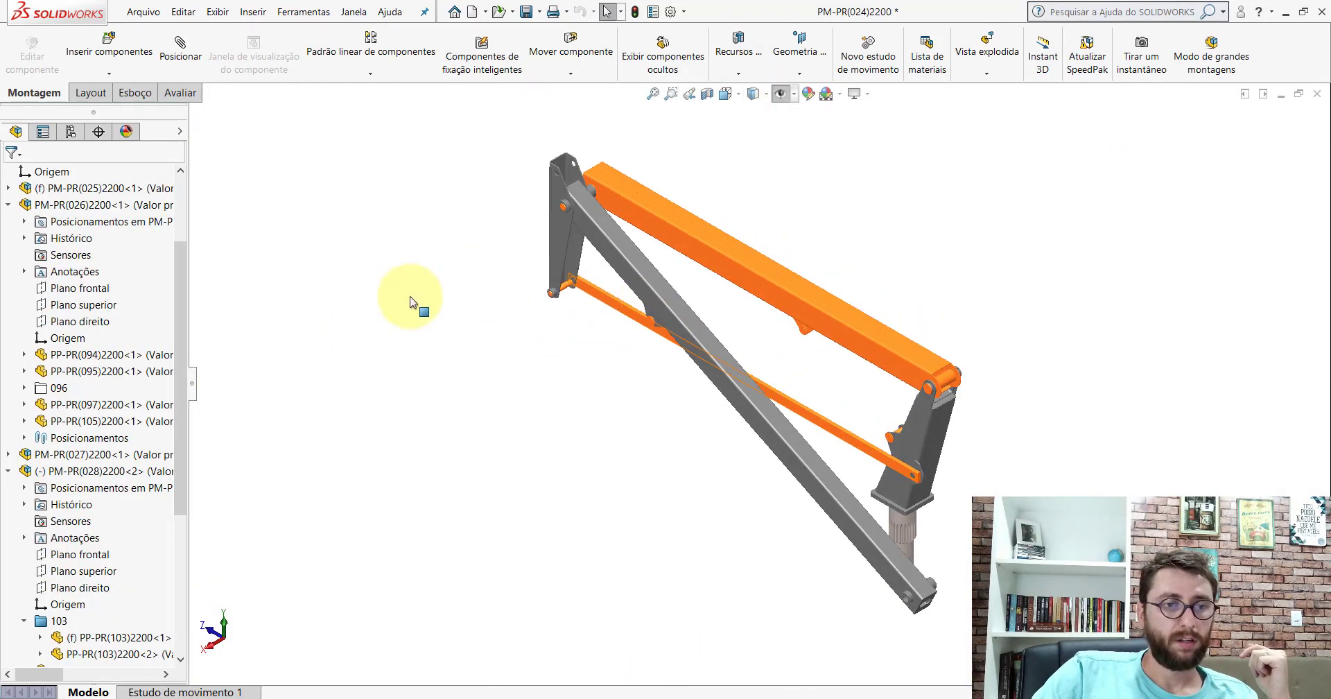
middle_click_drag(763, 336, 885, 259)
key("space")
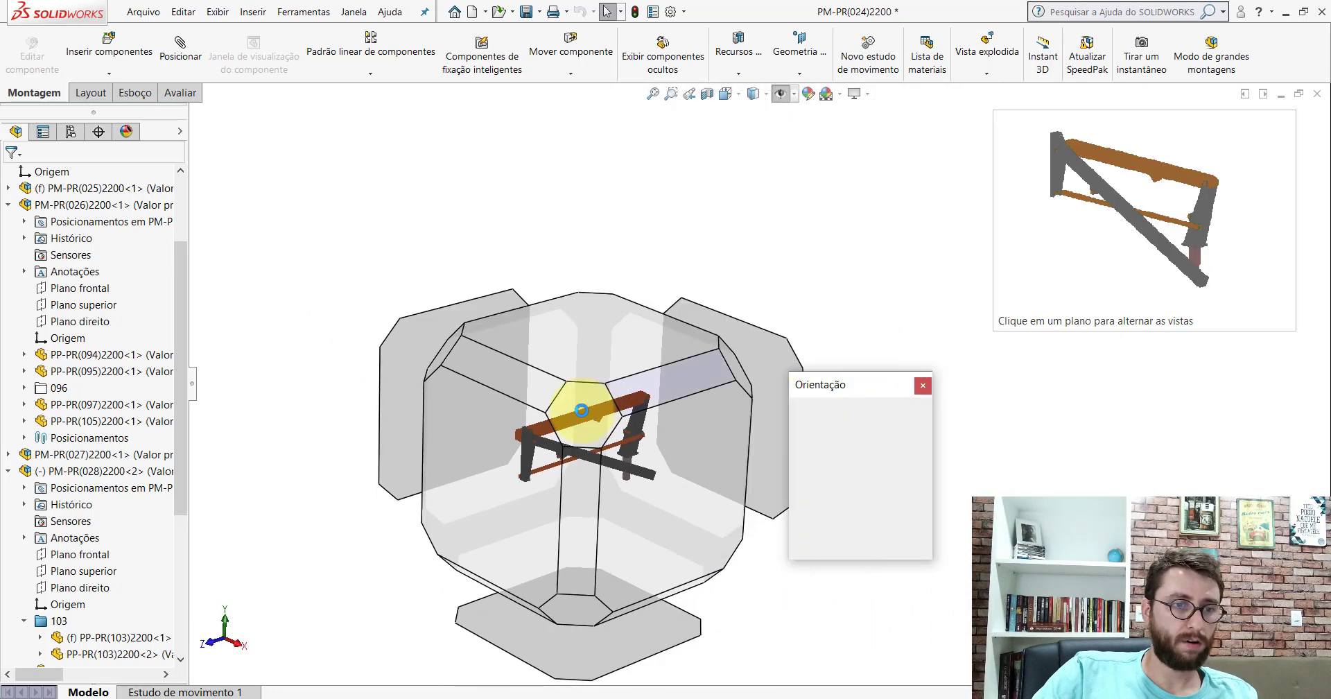
left_click(581, 409)
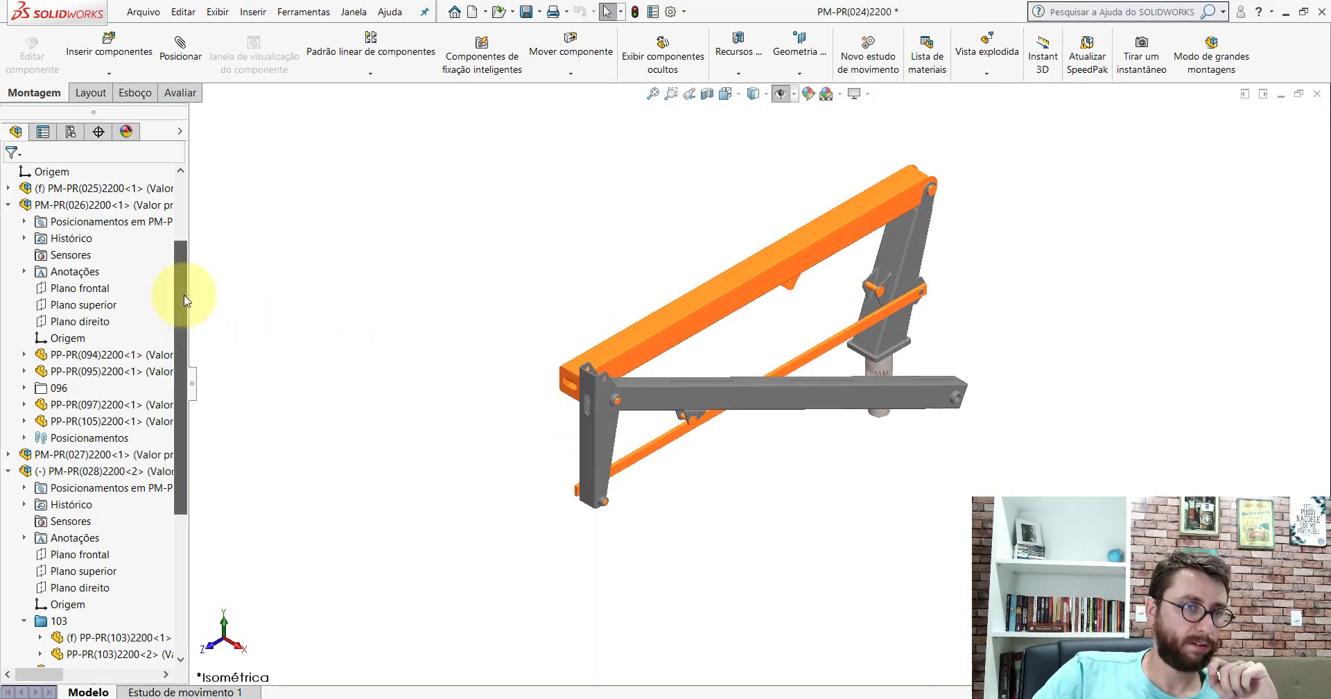
Collapse the component tree and switch to the reference boom assembly window.
scroll(184, 294, "up", 5)
left_click(166, 172)
right_click(166, 172)
left_click(205, 551)
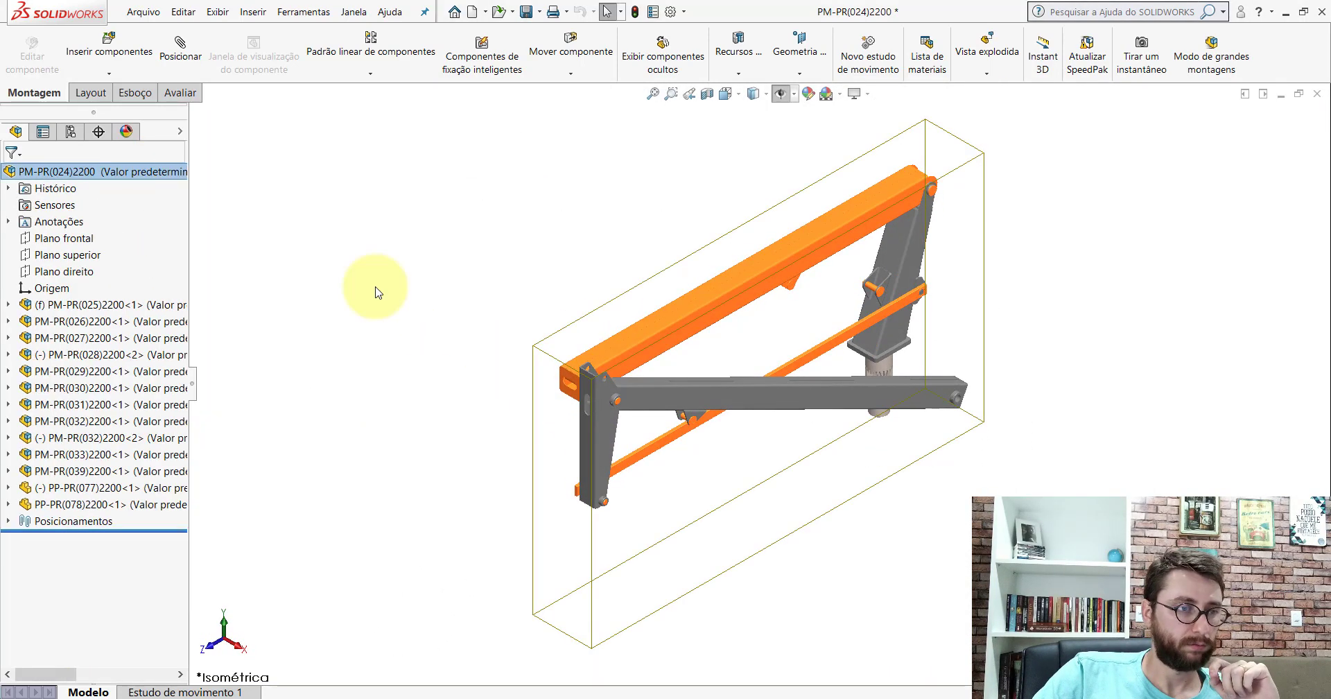
left_click(439, 224)
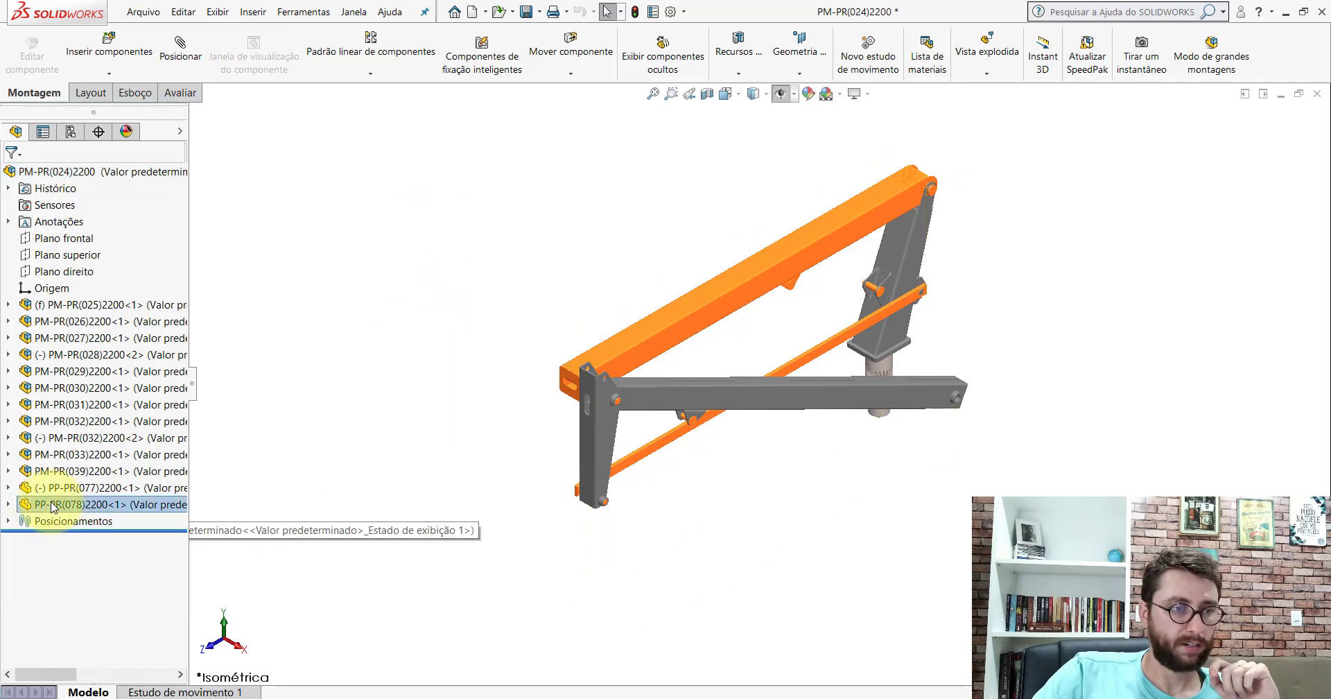
mouse_move(576, 696)
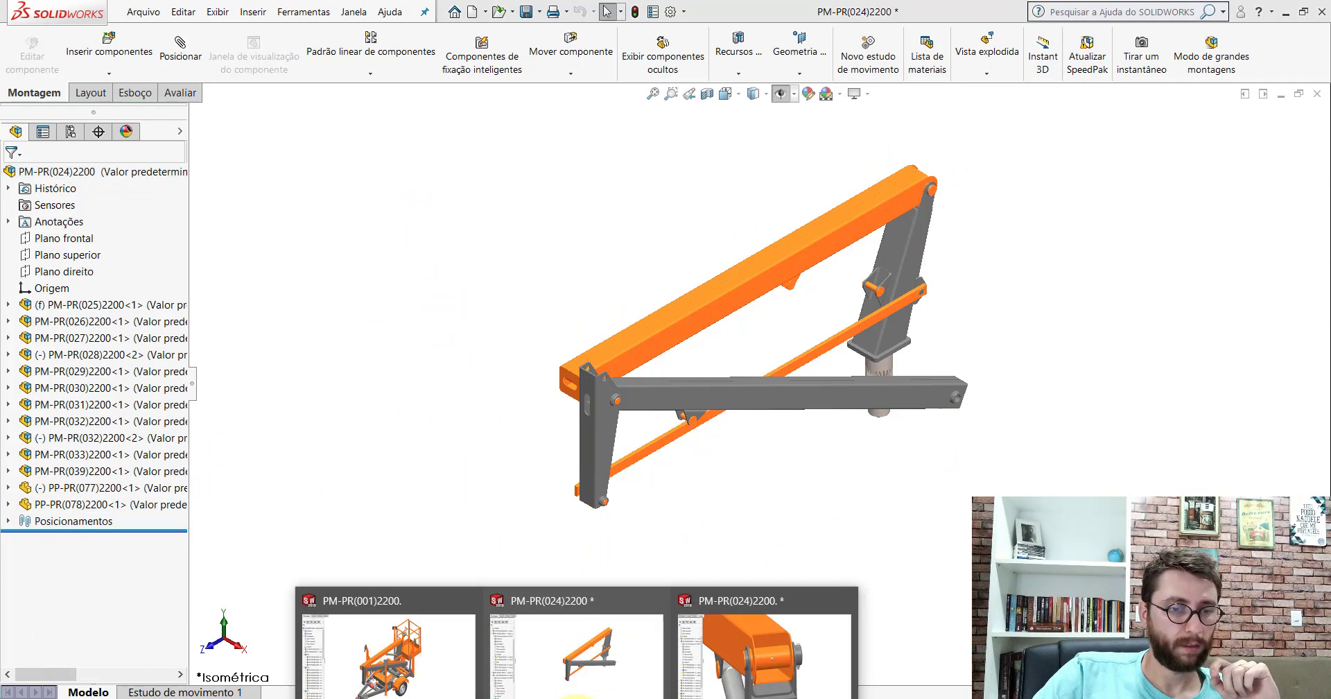
left_click(756, 645)
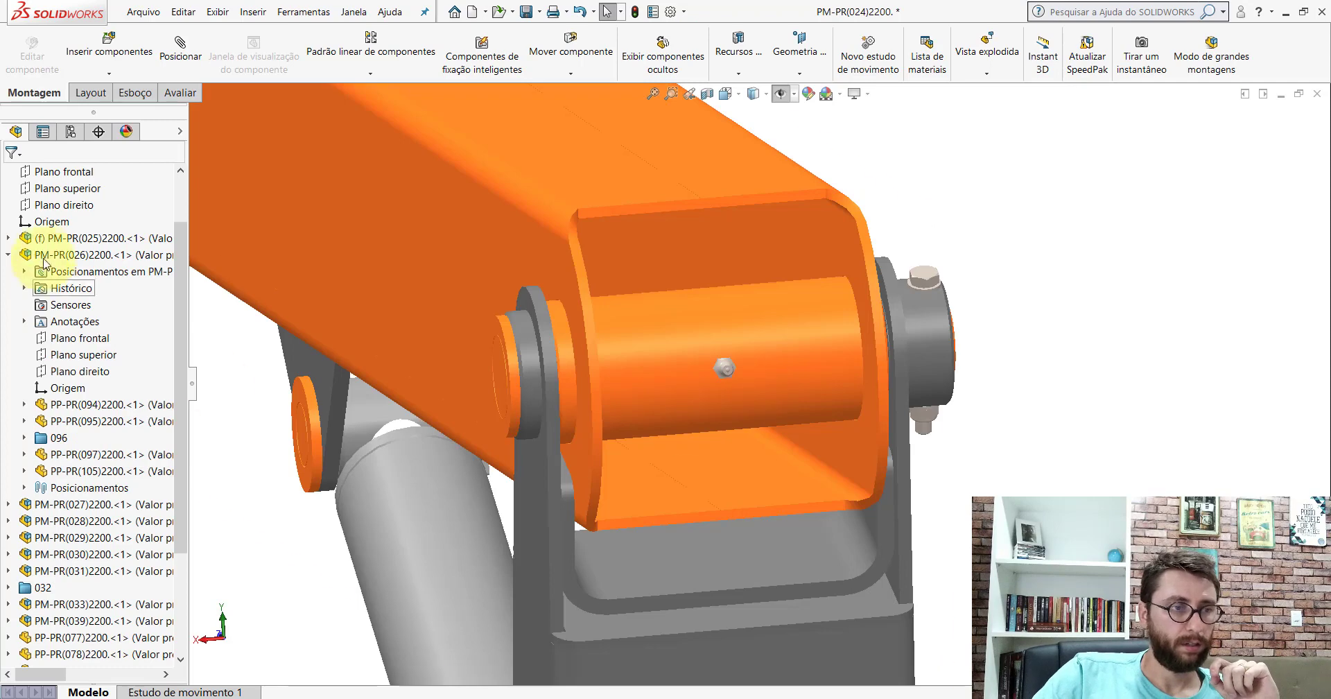
left_click_drag(185, 221, 144, 172)
right_click(143, 171)
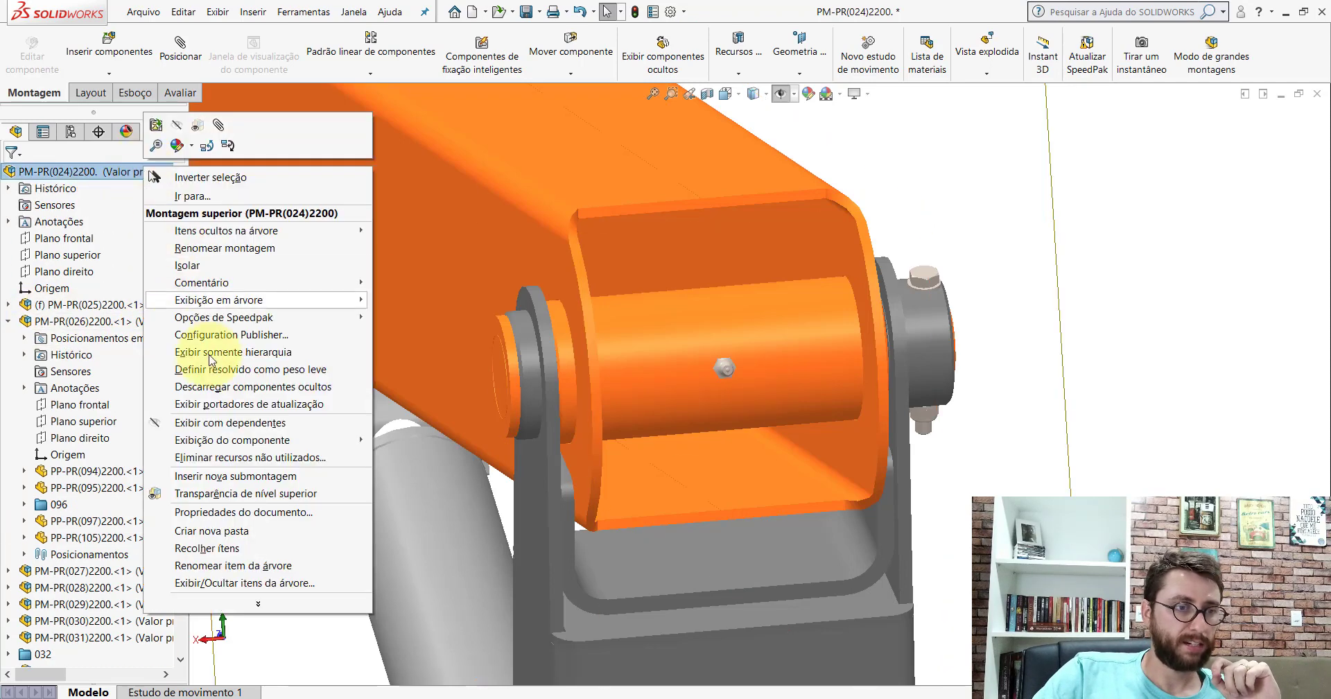
left_click(205, 547)
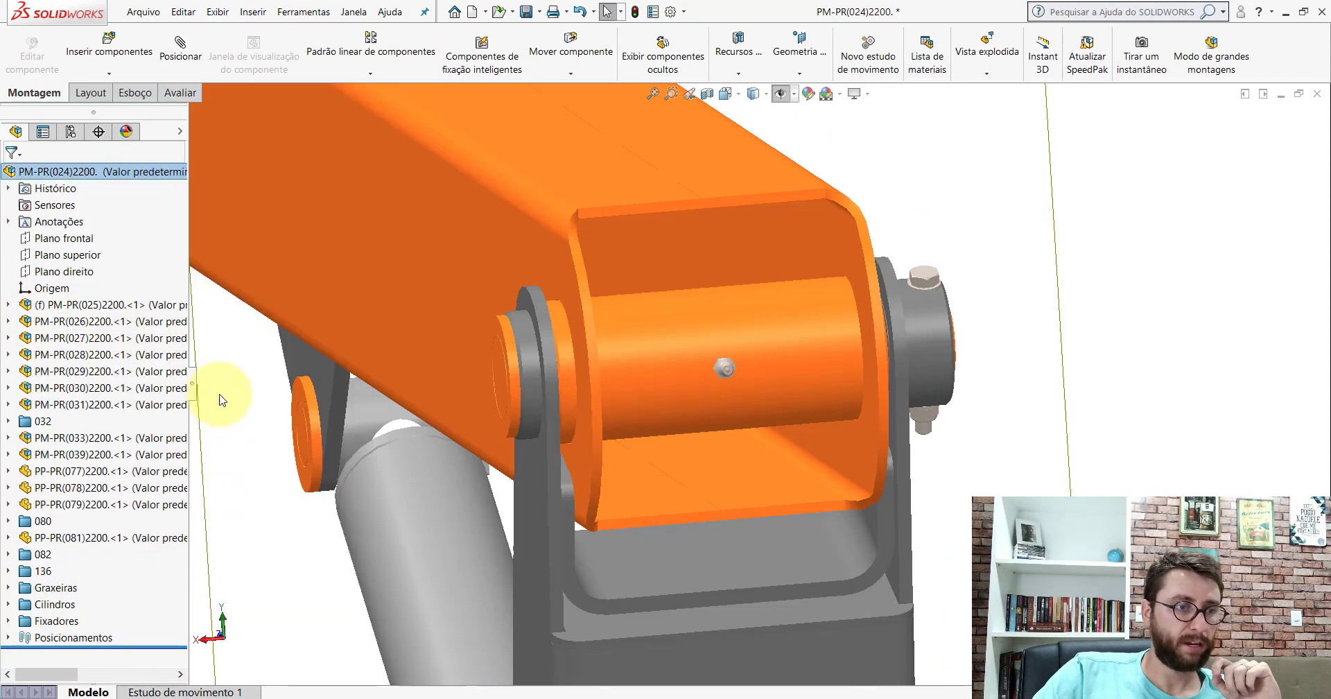
left_click(87, 487)
left_click(82, 504)
key("ctrl+4")
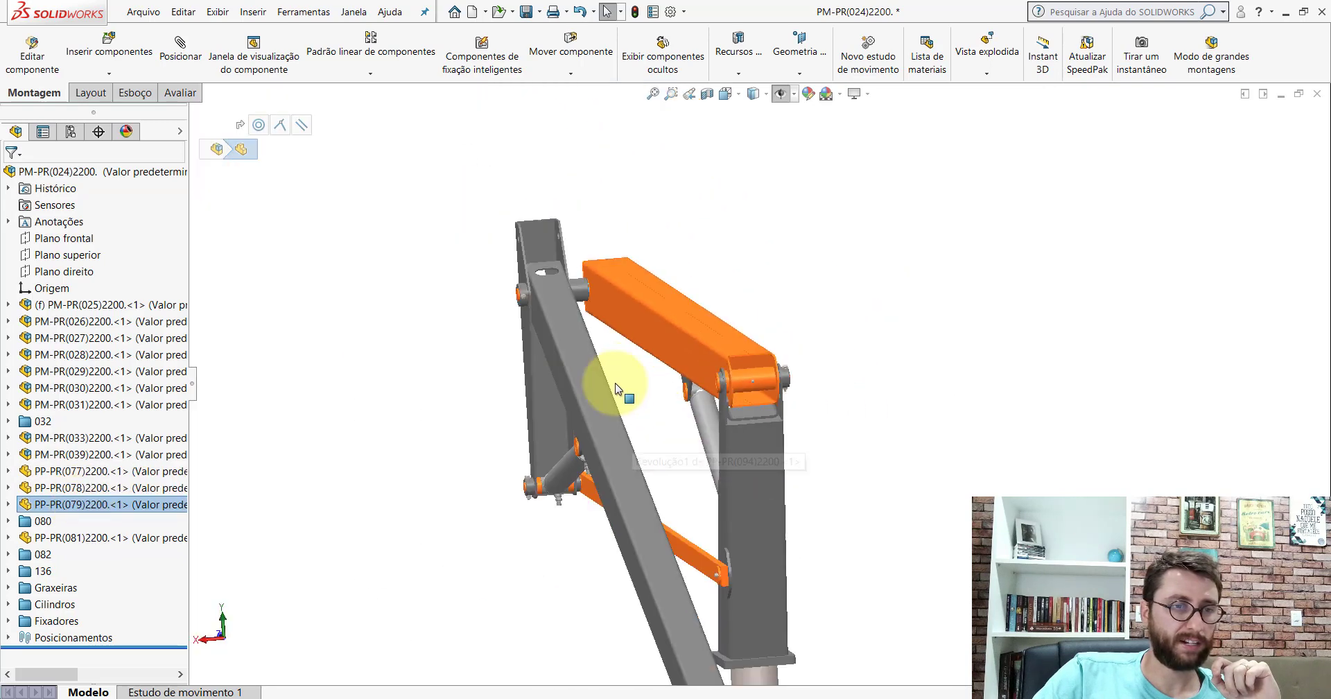
right_click(87, 505)
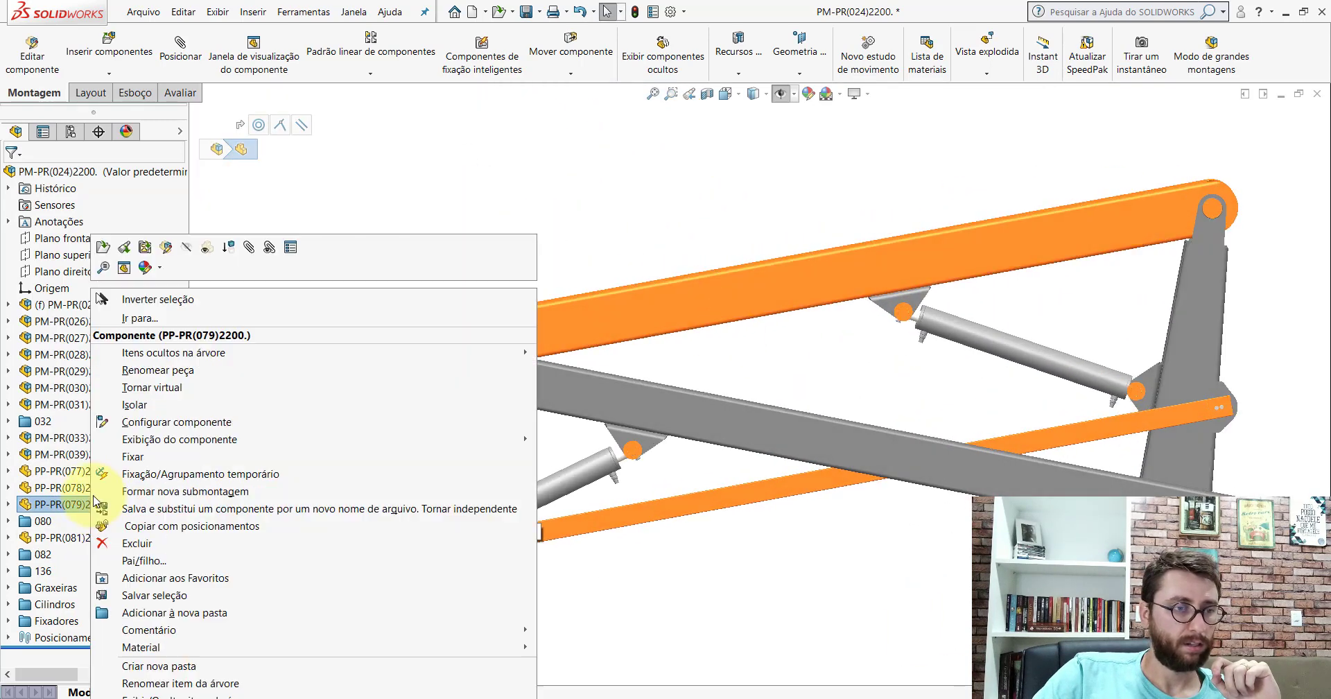
left_click(104, 267)
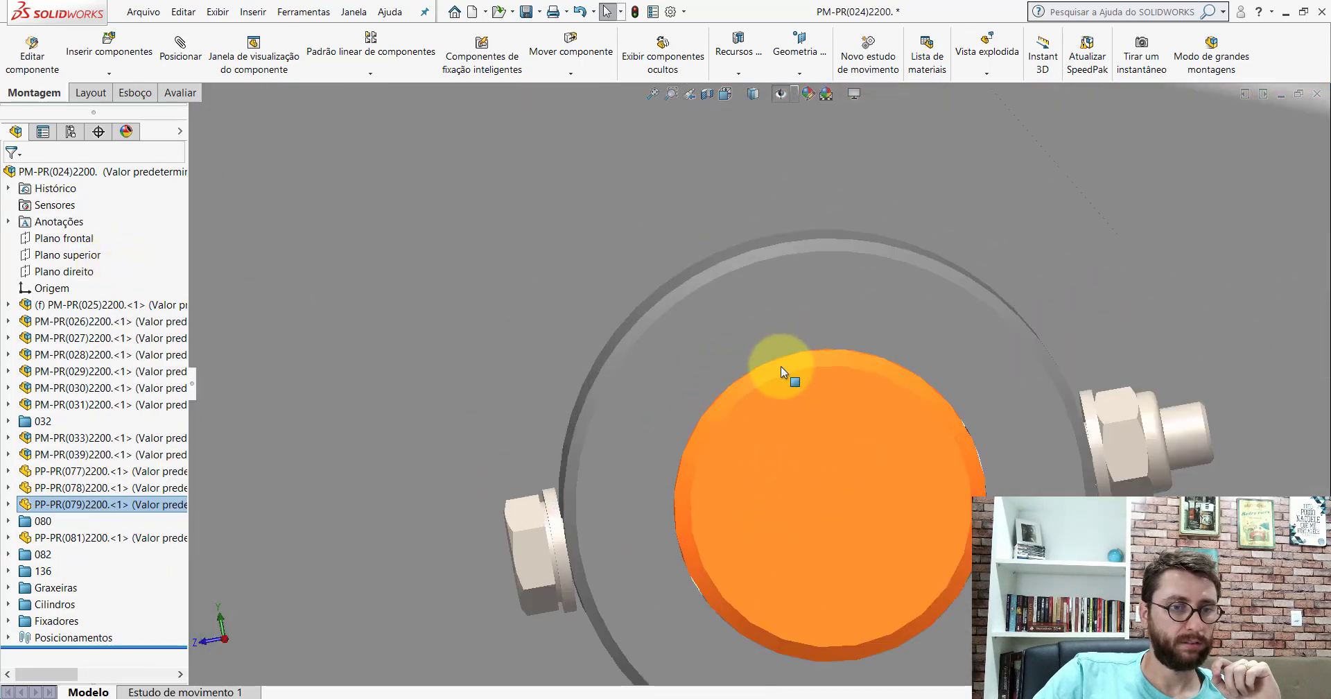
mouse_move(781, 366)
middle_mouse_down()
mouse_move(727, 363)
mouse_move(855, 262)
mouse_move(766, 312)
mouse_move(788, 365)
middle_mouse_up()
scroll(341, 485, "up", 3)
right_click(136, 504)
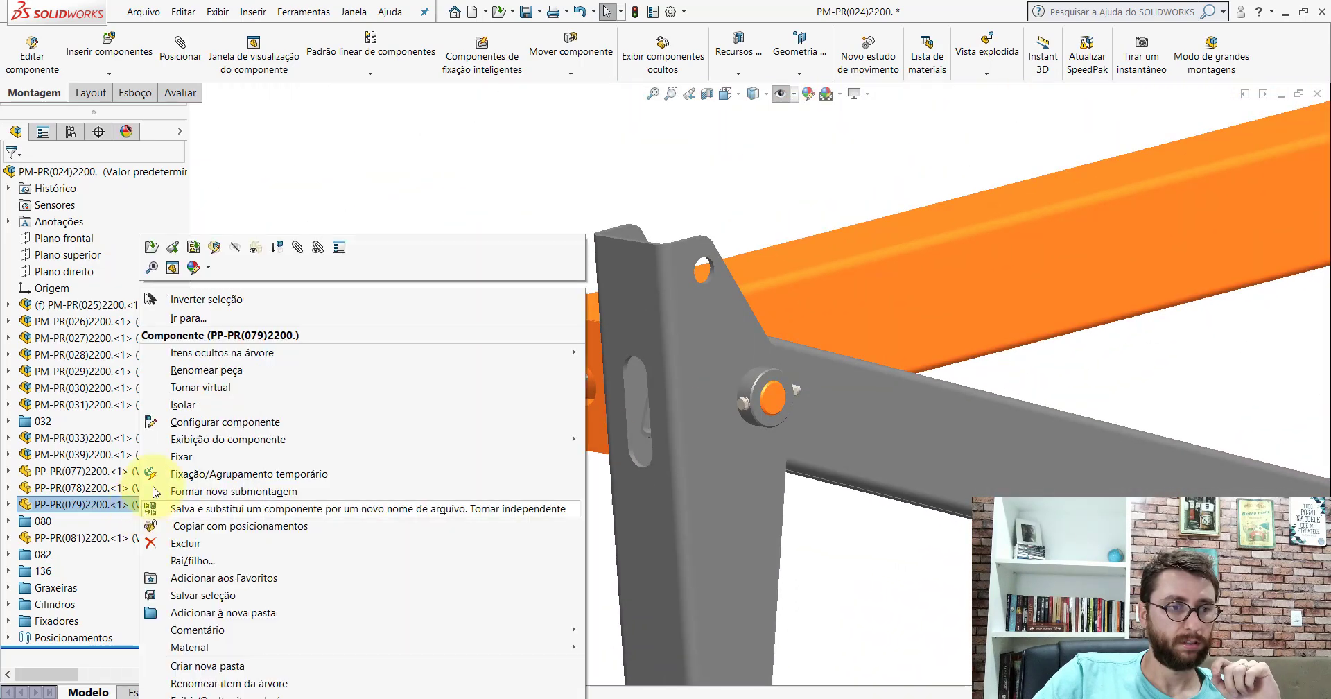
left_click(161, 267)
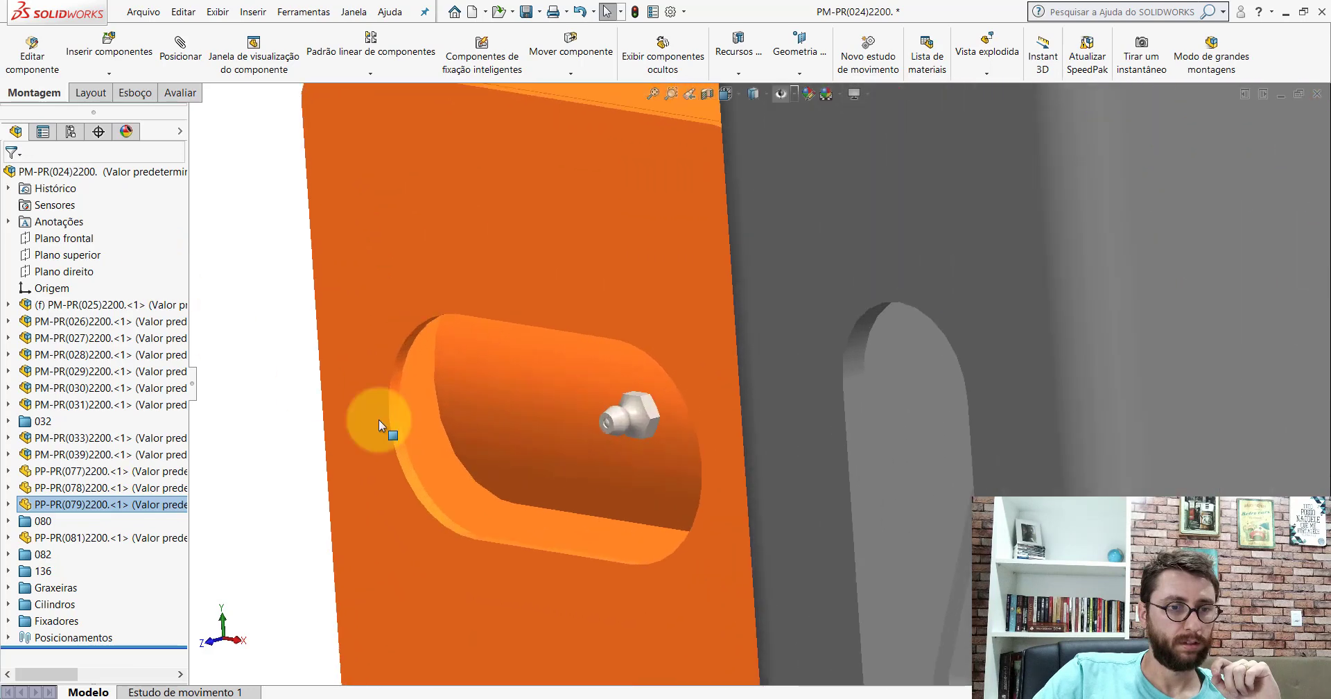
left_click(521, 384)
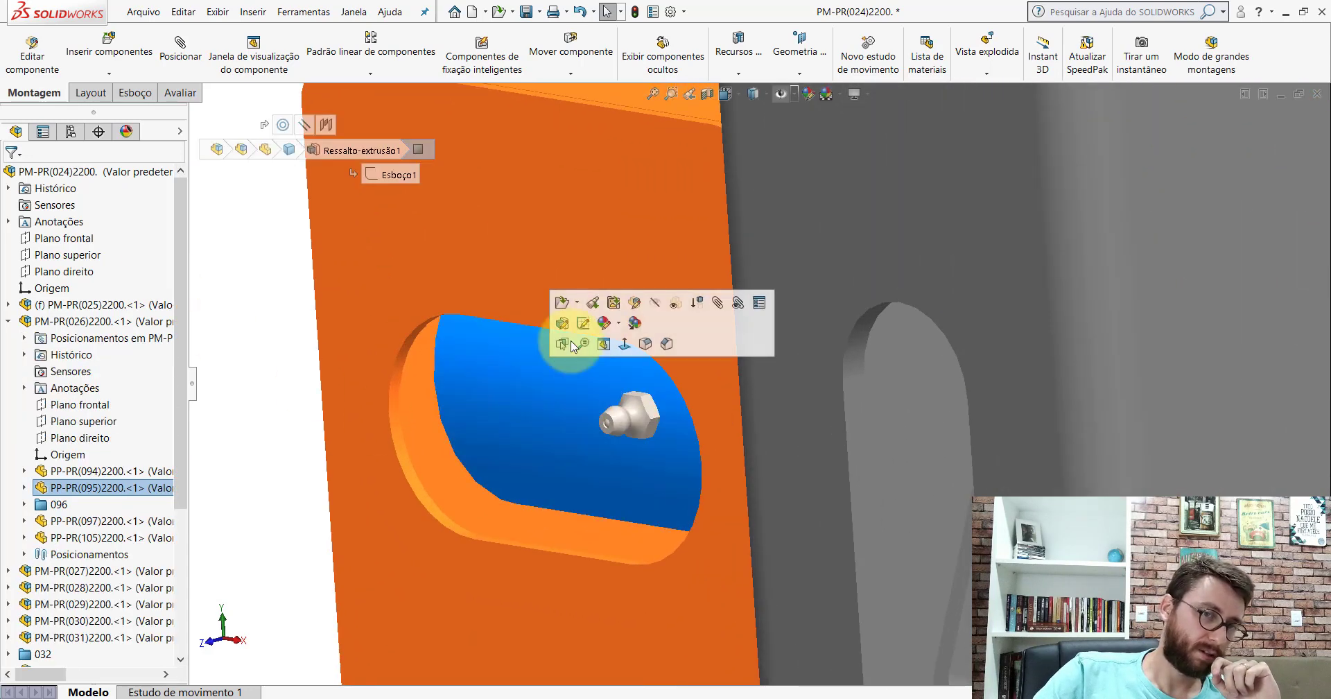
left_click(671, 304)
mouse_move(570, 409)
middle_mouse_down()
mouse_move(623, 324)
mouse_move(680, 389)
mouse_move(710, 389)
mouse_move(680, 377)
mouse_move(734, 410)
mouse_move(764, 407)
mouse_move(687, 375)
middle_mouse_up()
scroll(642, 333, "up", 3)
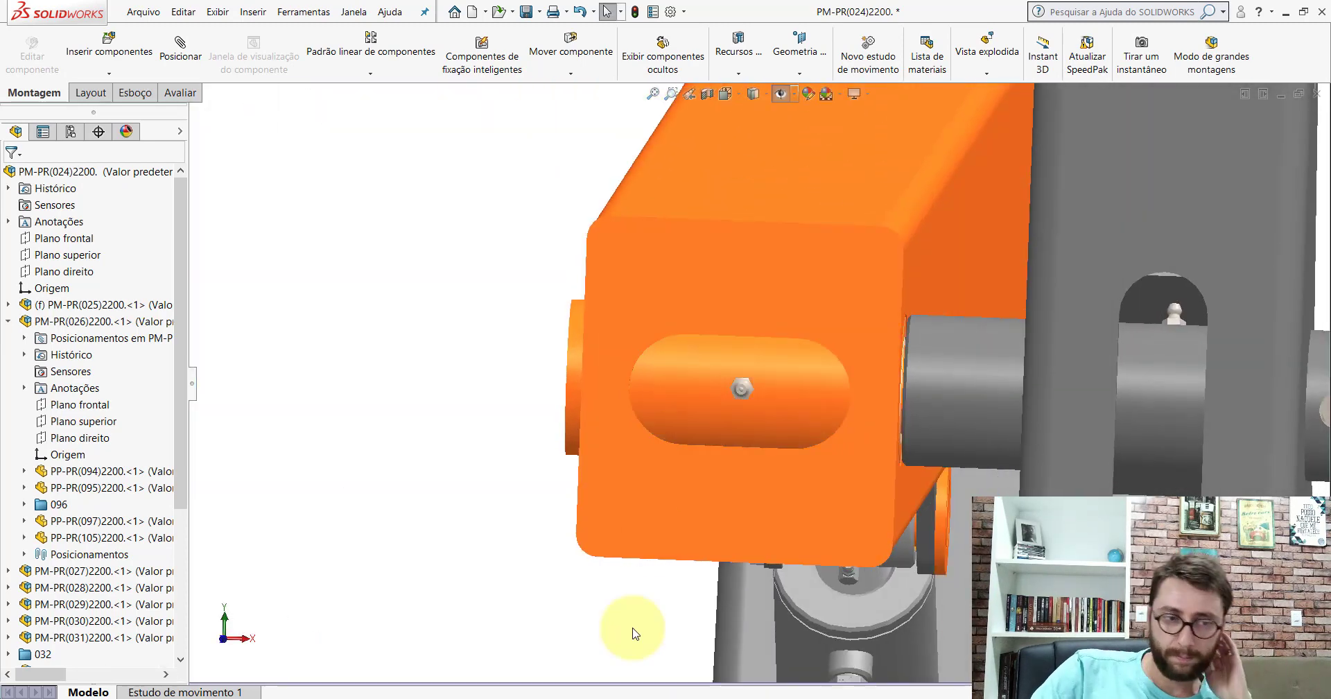
In the PM-PR(024)2200 window, isolate the orange tube PP-PR(095).
left_click(576, 648)
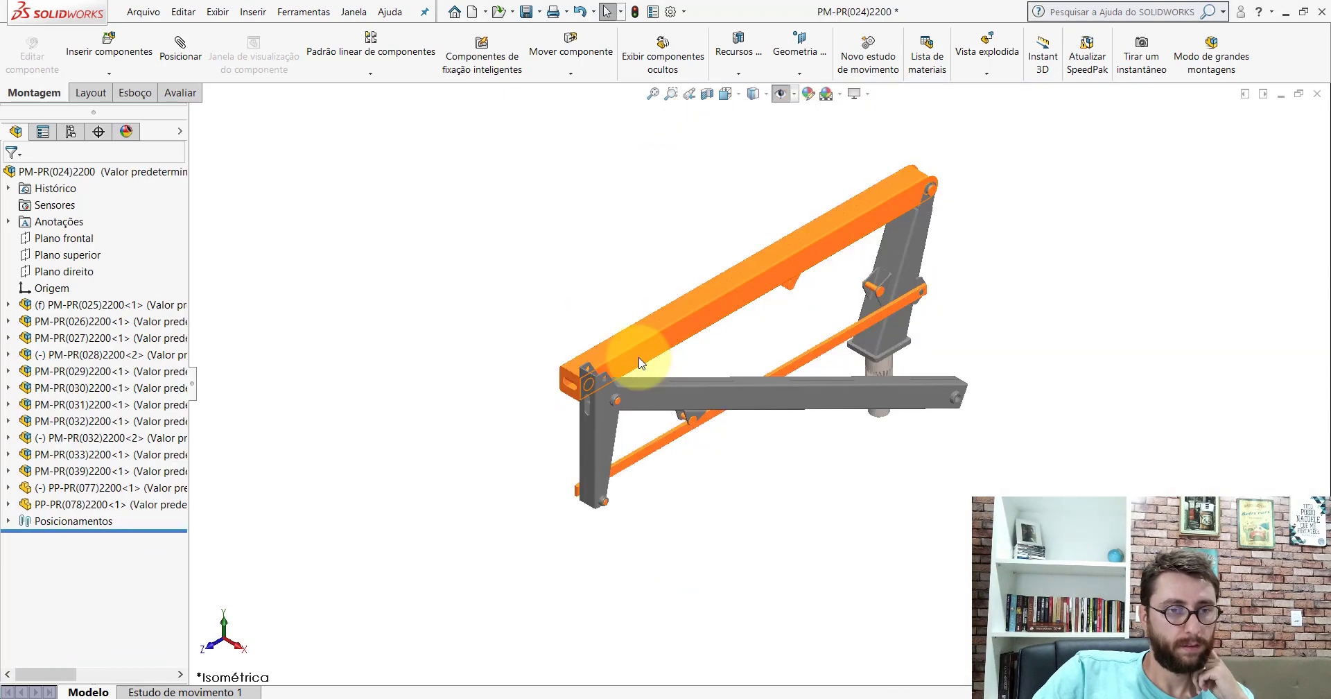
scroll(575, 359, "down", 3)
scroll(596, 325, "down", 3)
scroll(619, 292, "down", 1)
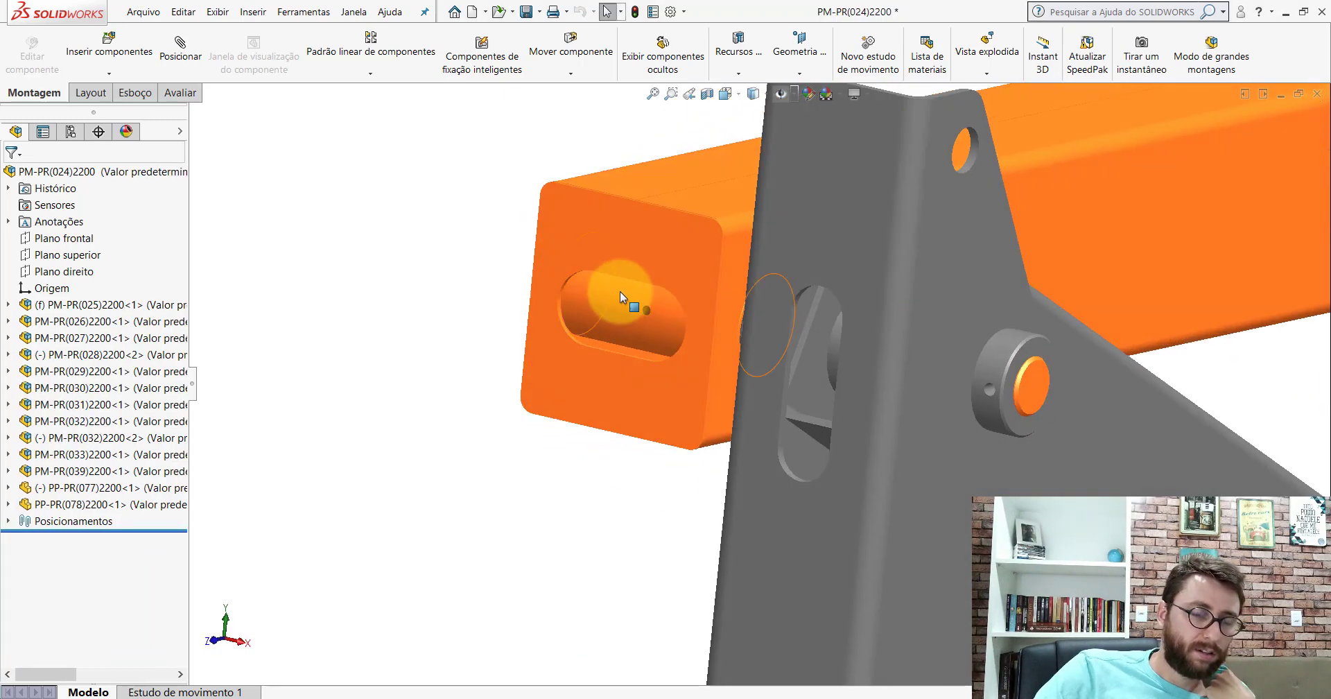
right_click(618, 293)
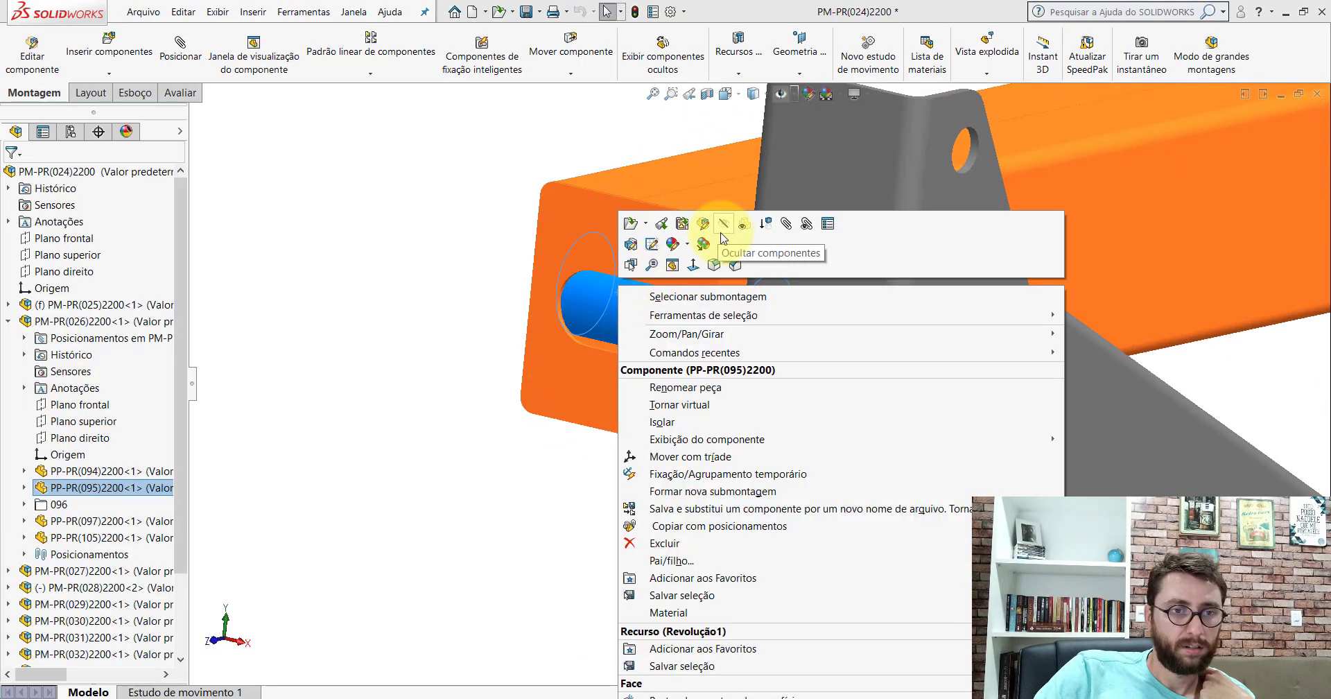
mouse_move(567, 320)
middle_mouse_down()
mouse_move(662, 281)
mouse_move(625, 285)
middle_mouse_up()
right_click(635, 301)
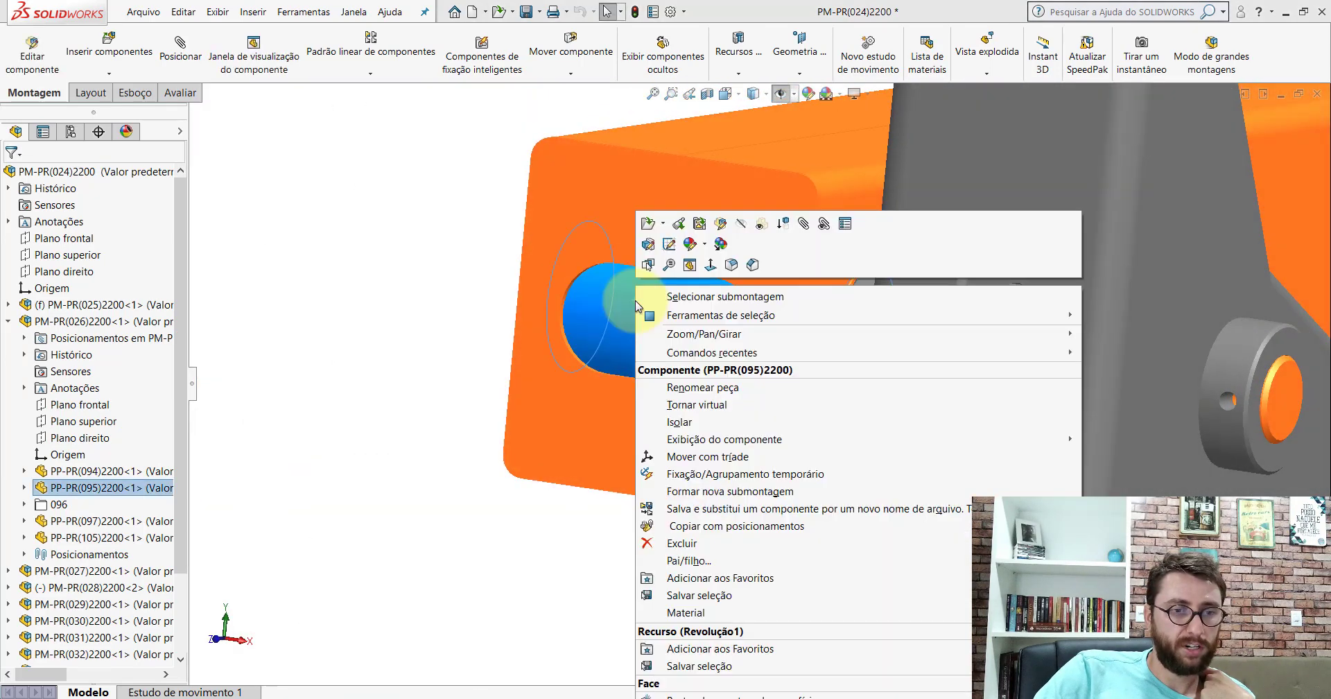
left_click(678, 422)
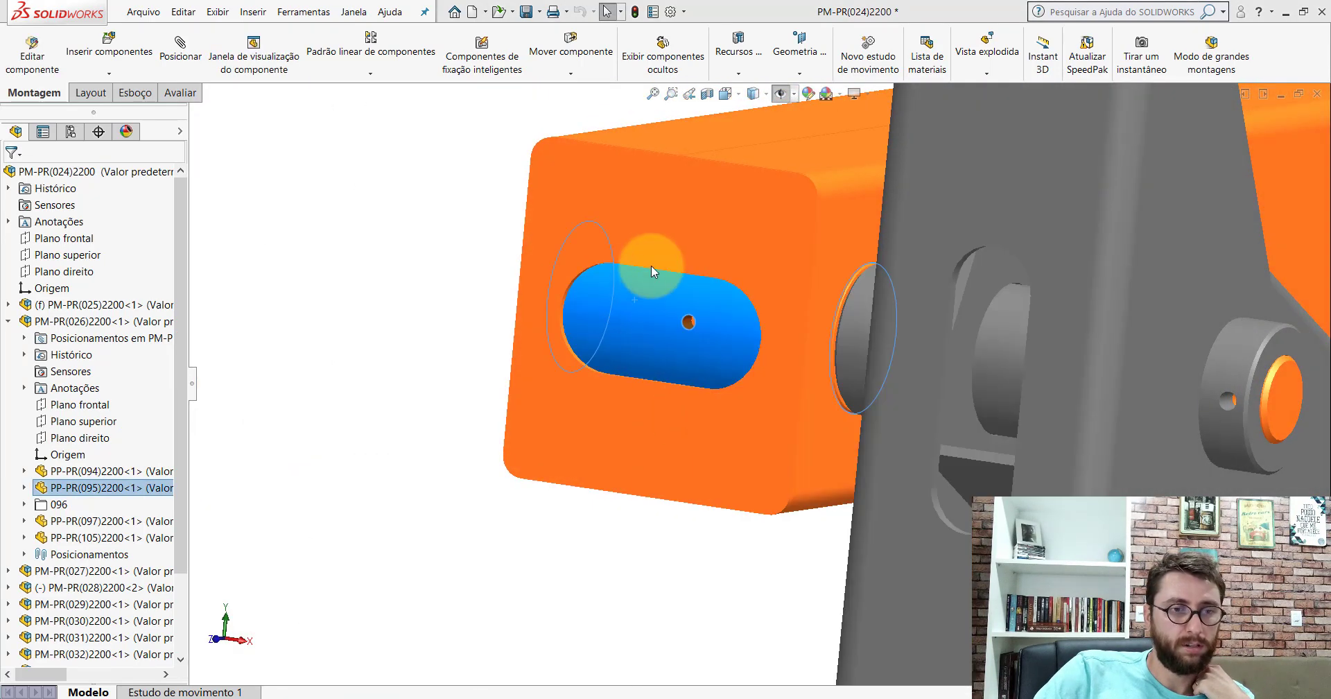
Insert part PP-PR(079)2200 and place it beside the isolated tube.
left_click(109, 52)
left_click(80, 475)
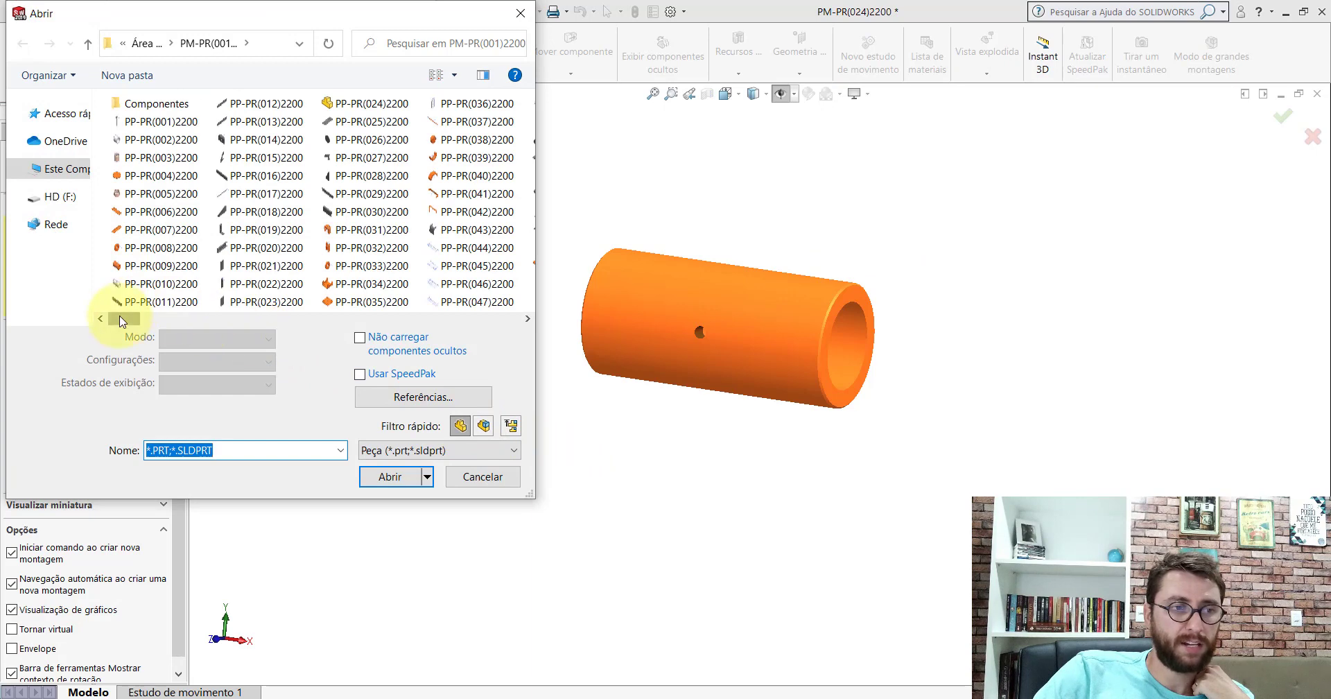
left_click_drag(122, 321, 277, 327)
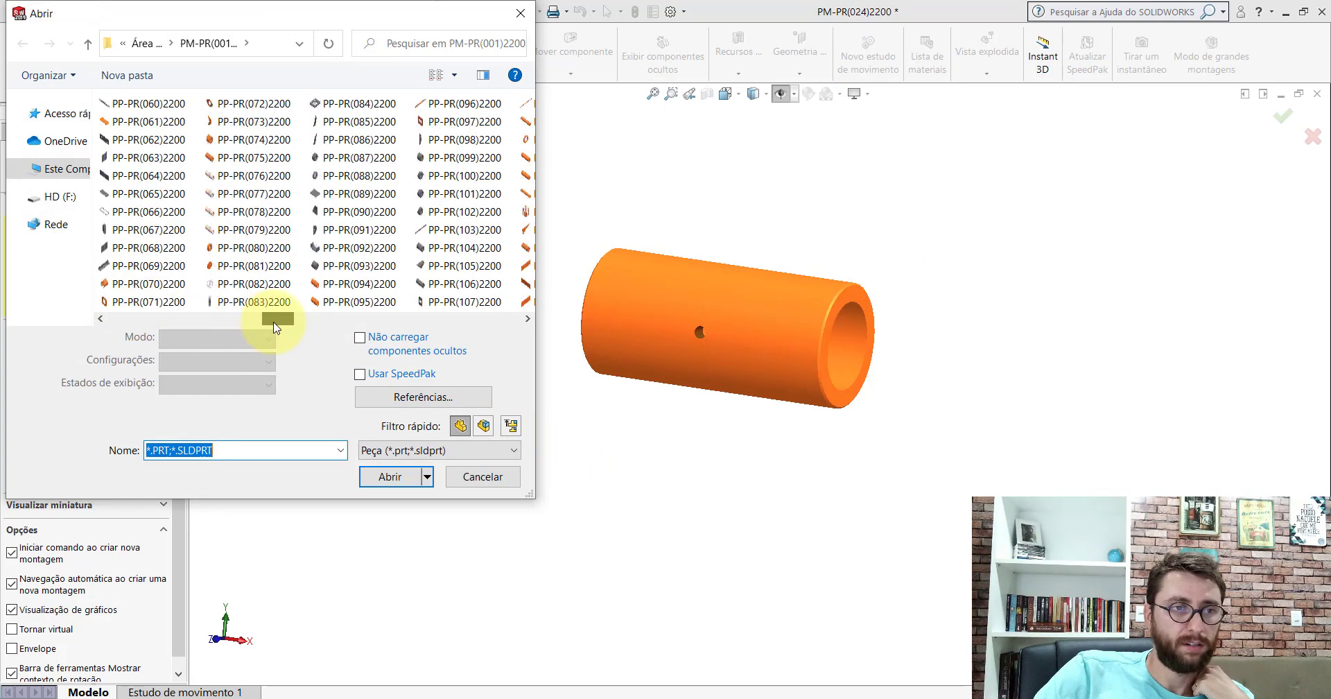
left_click(253, 230)
left_click(388, 448)
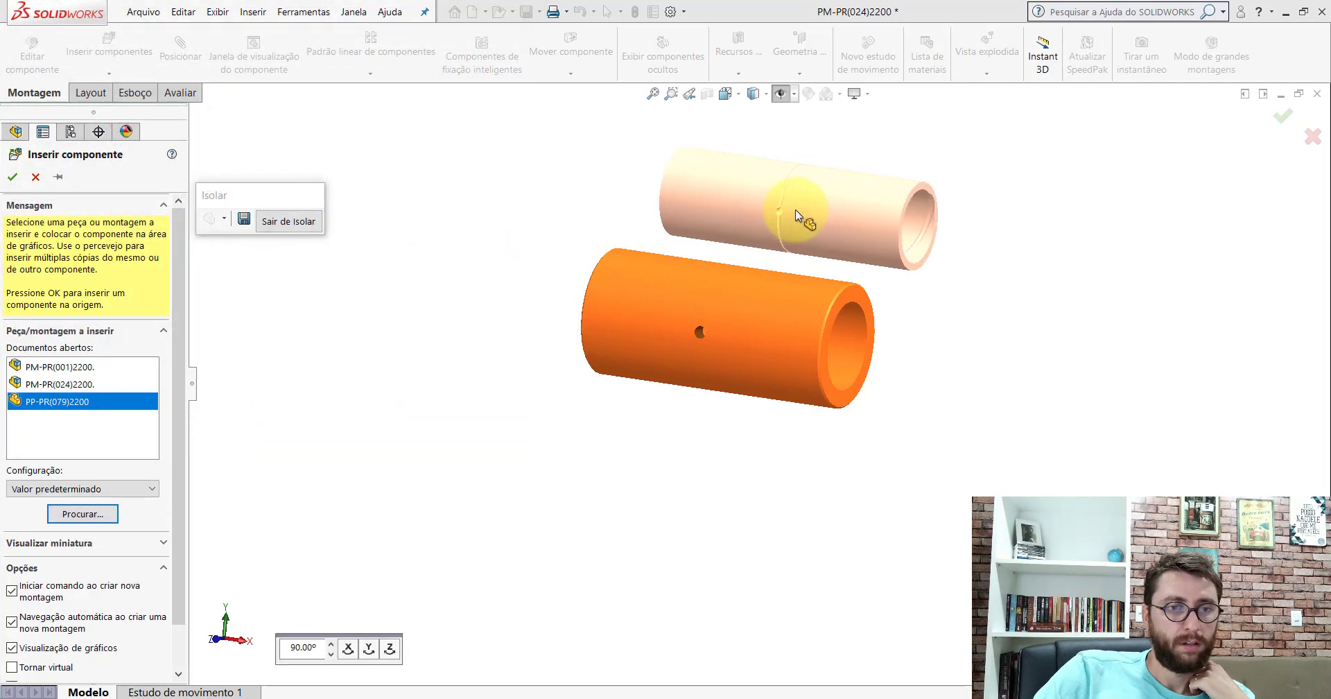
left_click(622, 213)
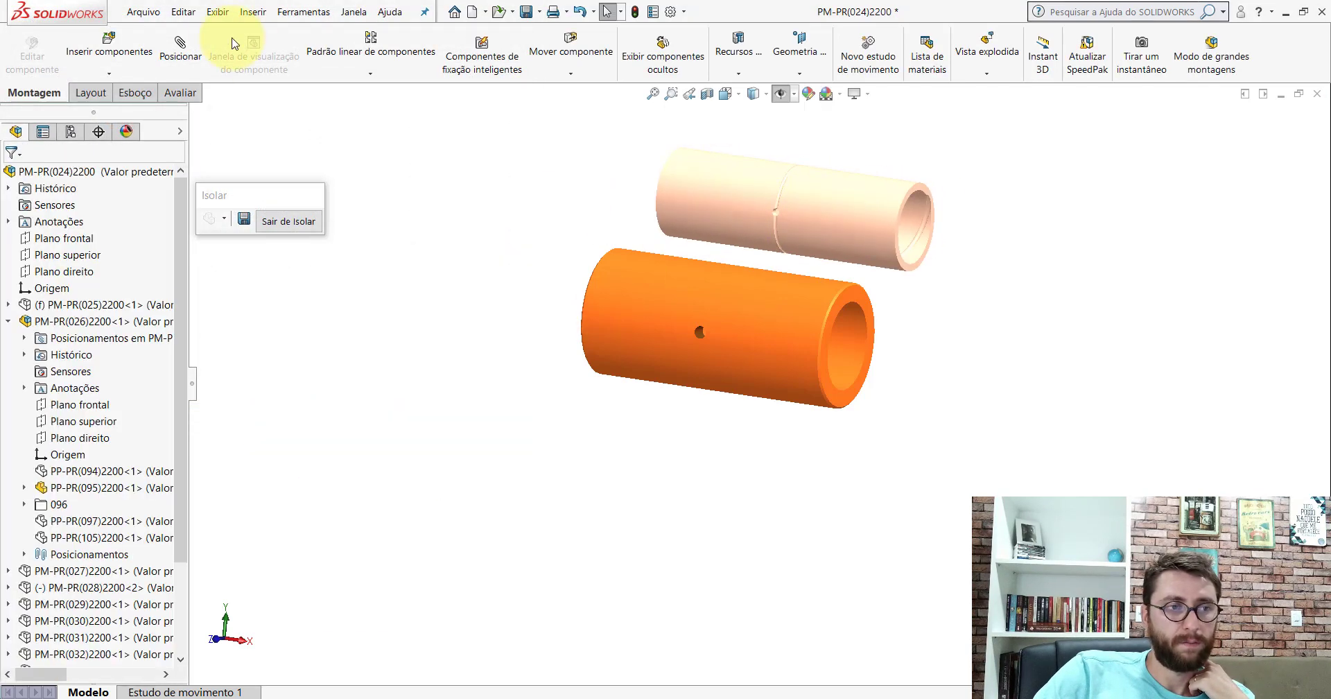
Mate the bushing's cylindrical face concentric with the orange tube's bore.
left_click(187, 57)
left_click(860, 204)
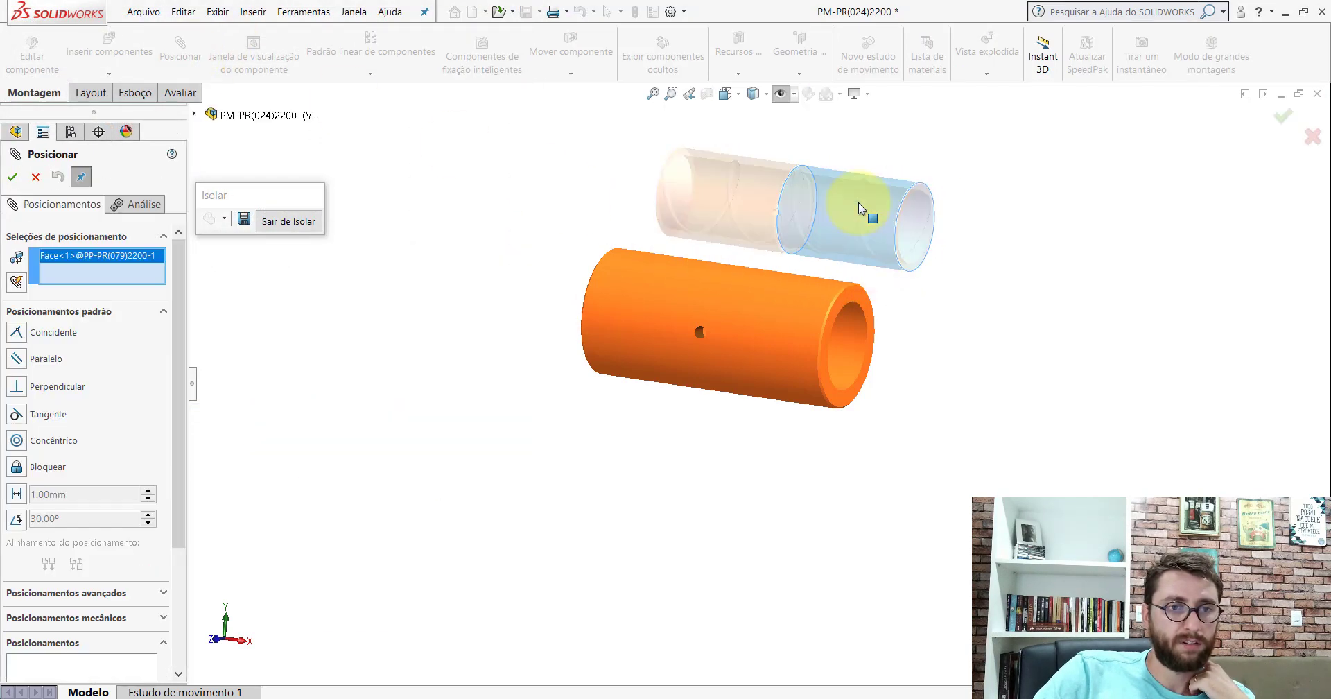
left_click(864, 347)
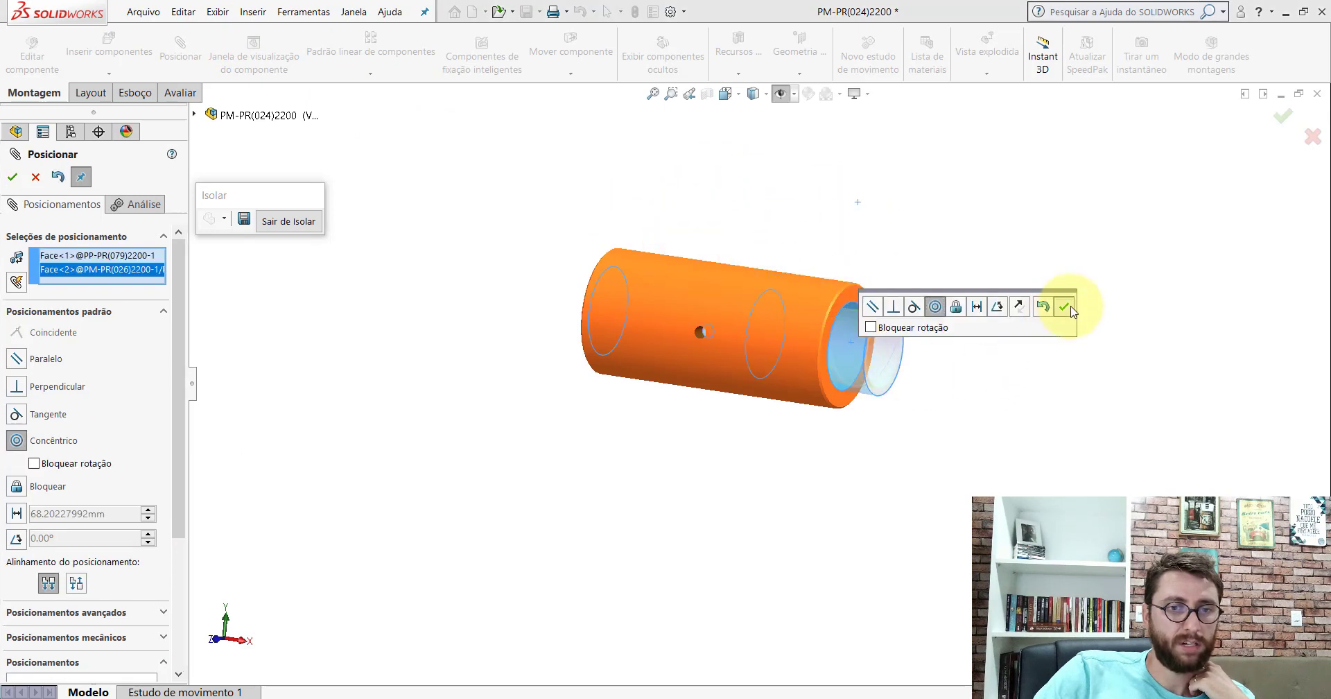
left_click(1064, 307)
Make the bushing's groove hole concentric with the tube's threaded hole.
left_click_drag(849, 349, 987, 357)
scroll(878, 344, "down", 3)
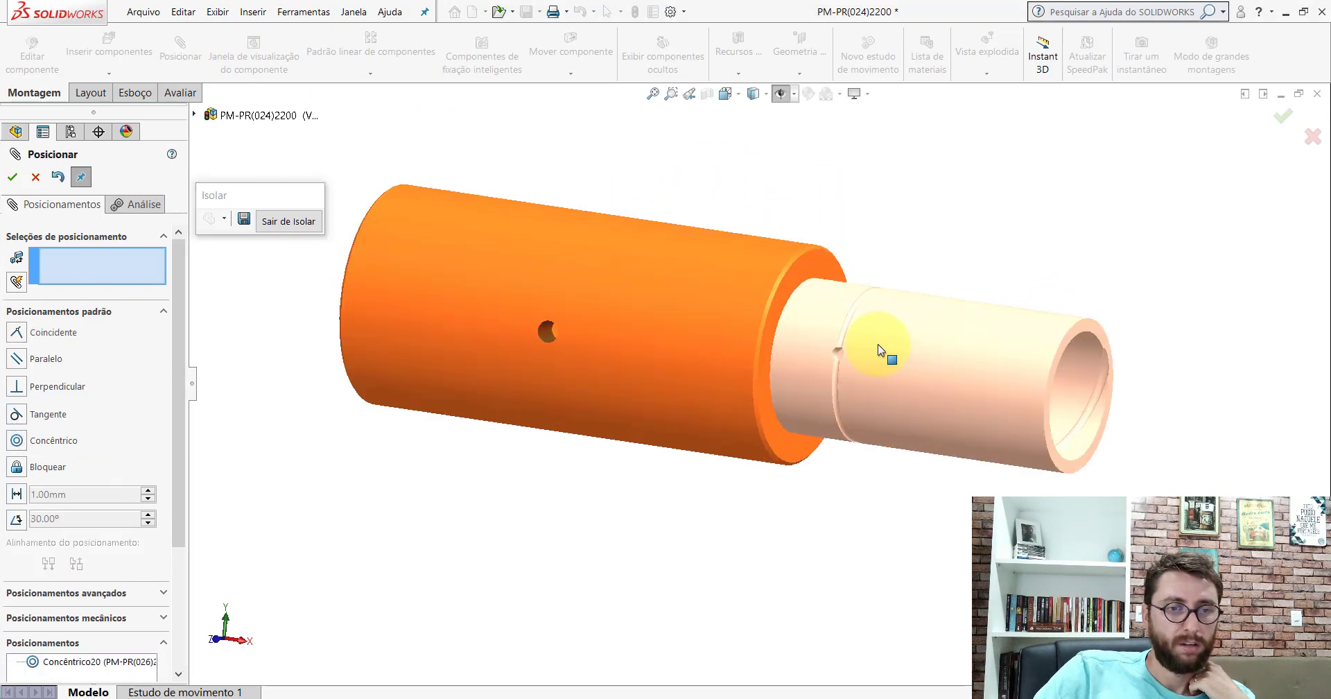
scroll(877, 344, "down", 3)
scroll(787, 373, "down", 2)
left_click(699, 370)
scroll(704, 375, "up", 2)
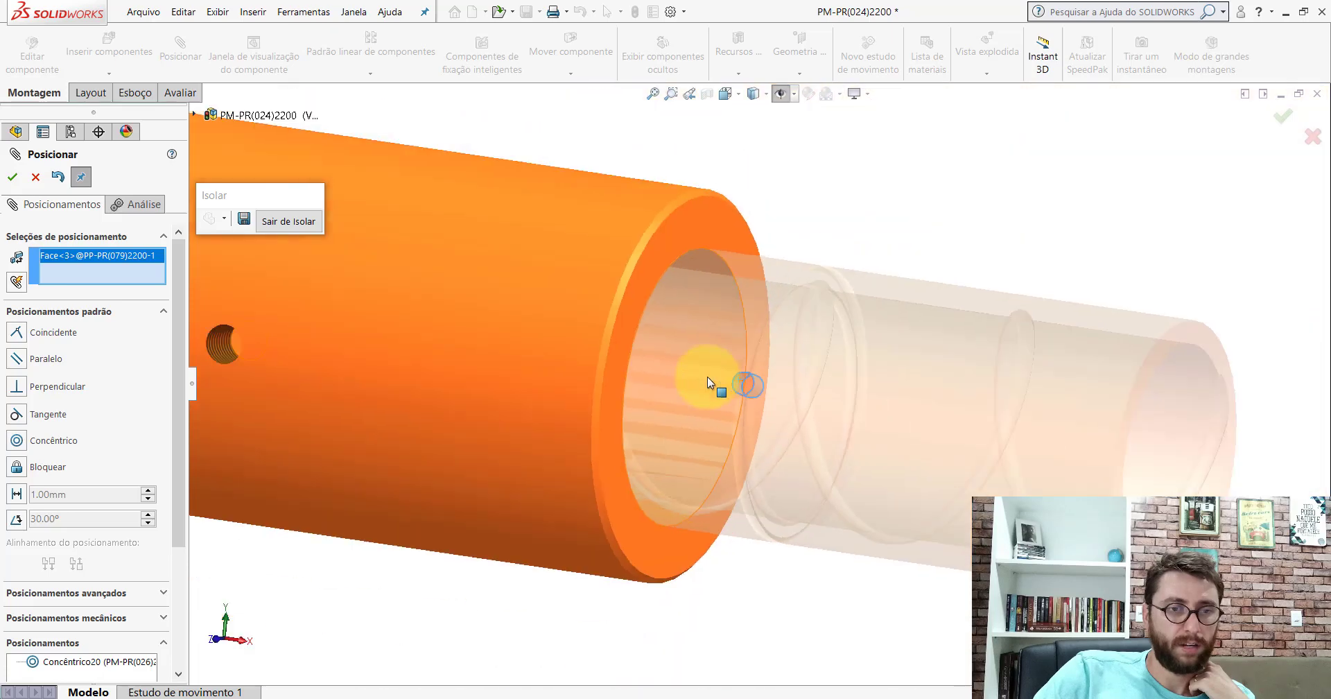
scroll(708, 376, "up", 3)
scroll(435, 341, "down", 4)
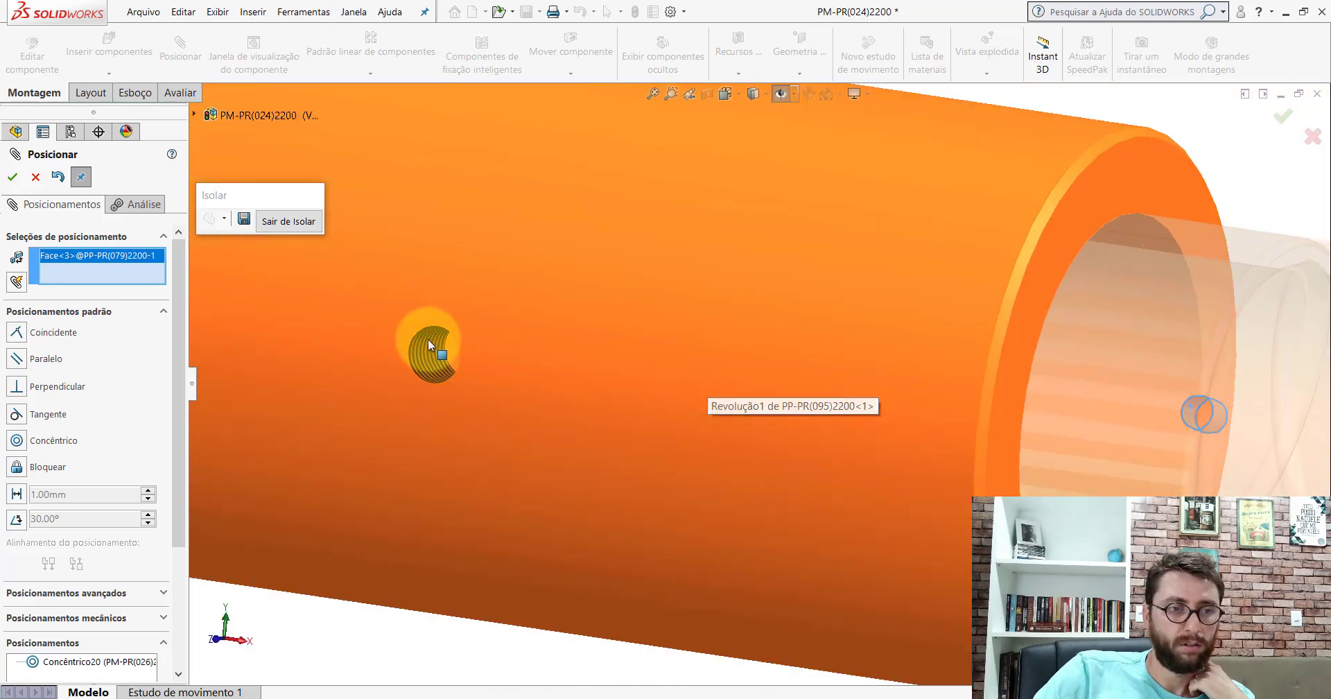
left_click(428, 340)
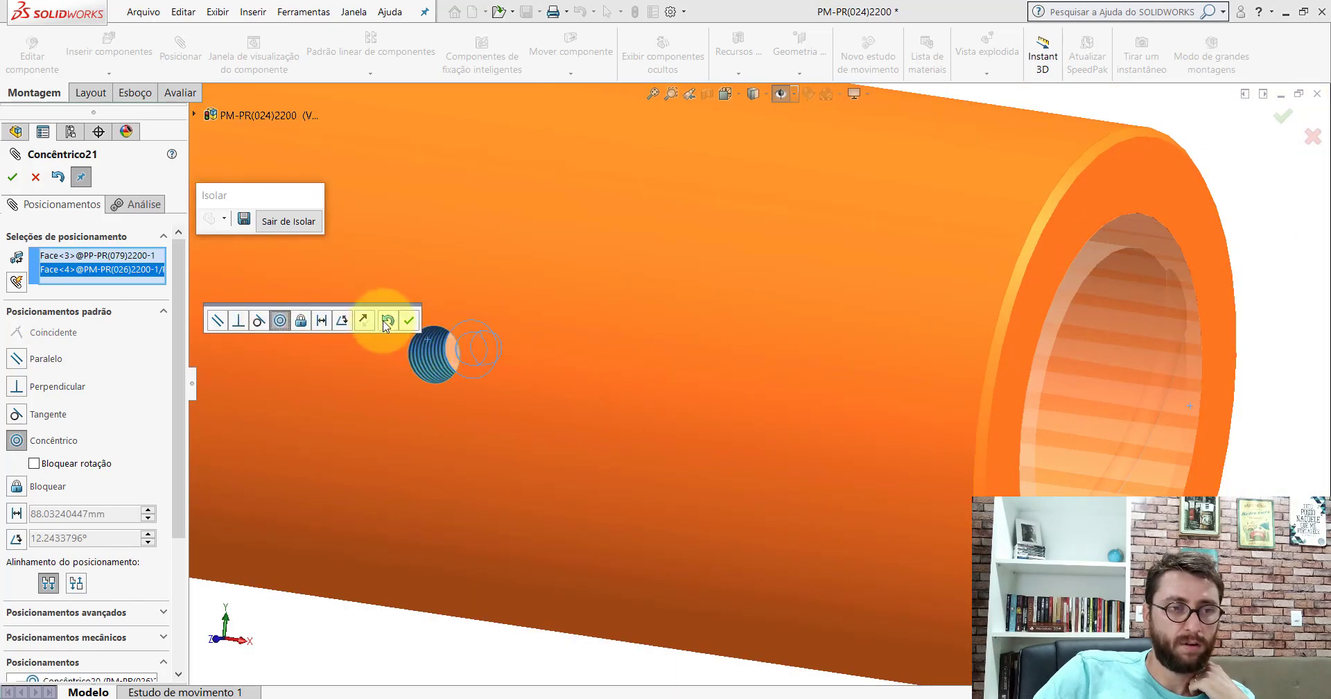
left_click(408, 319)
key("Escape")
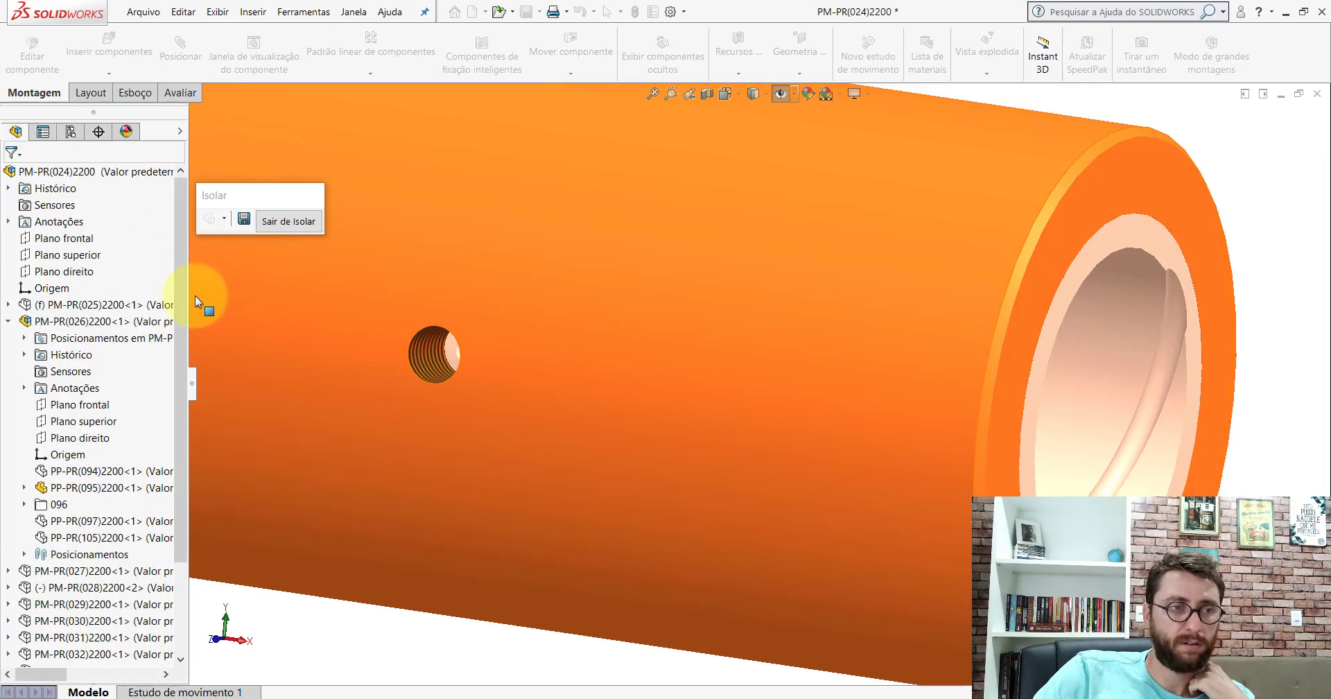
Collapse the top assembly's items in the design tree.
right_click(149, 173)
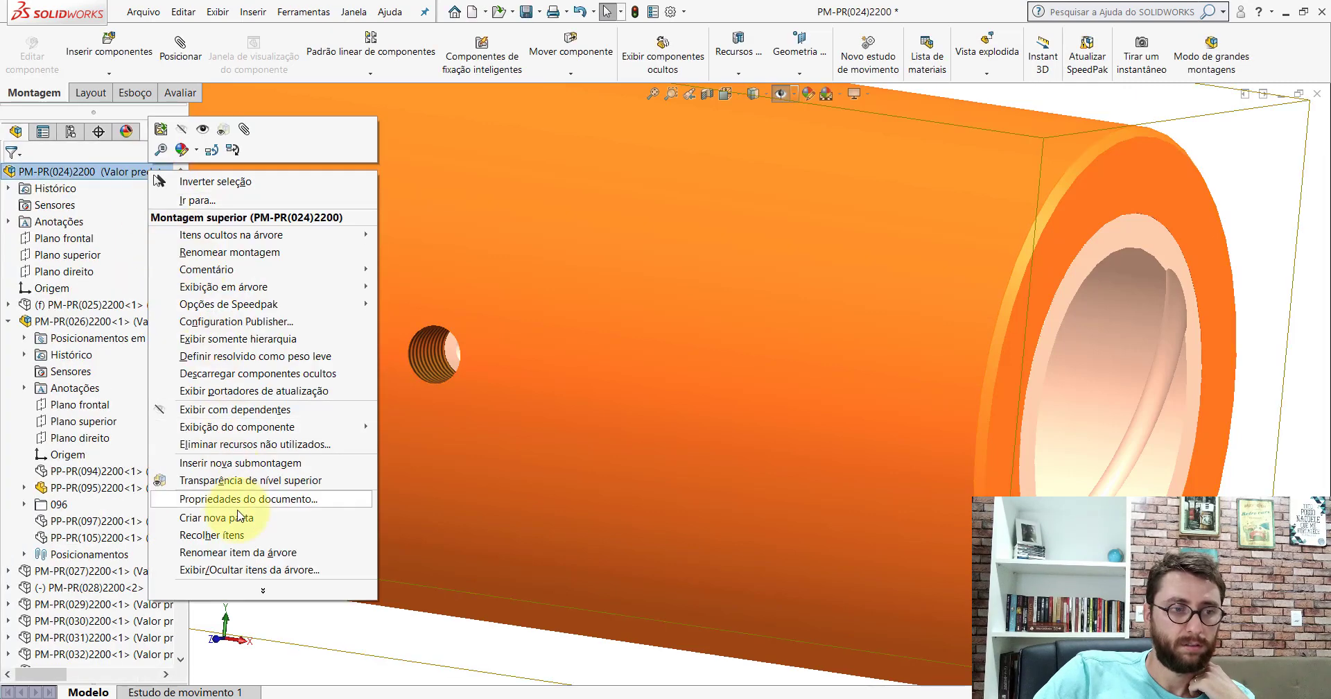
left_click(229, 534)
scroll(705, 360, "up", 5)
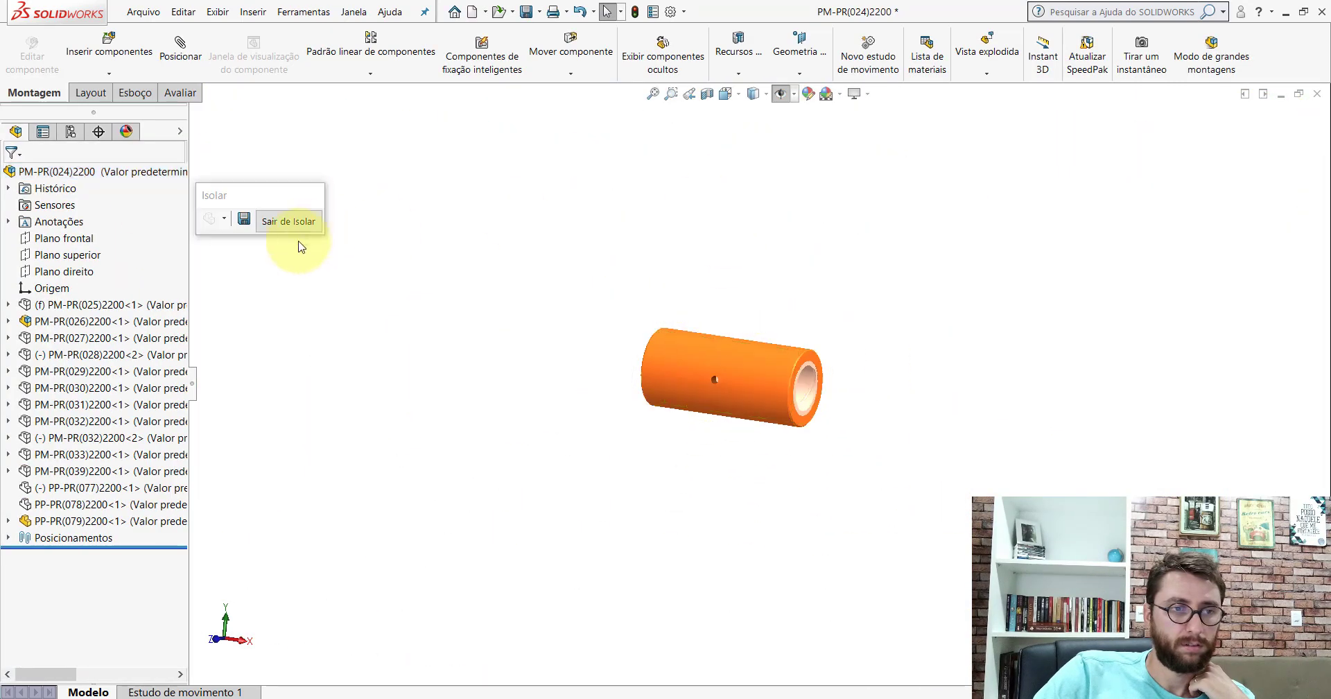
Exit isolation to show the whole boom in isometric view, then return to the assembly window.
left_click(282, 217)
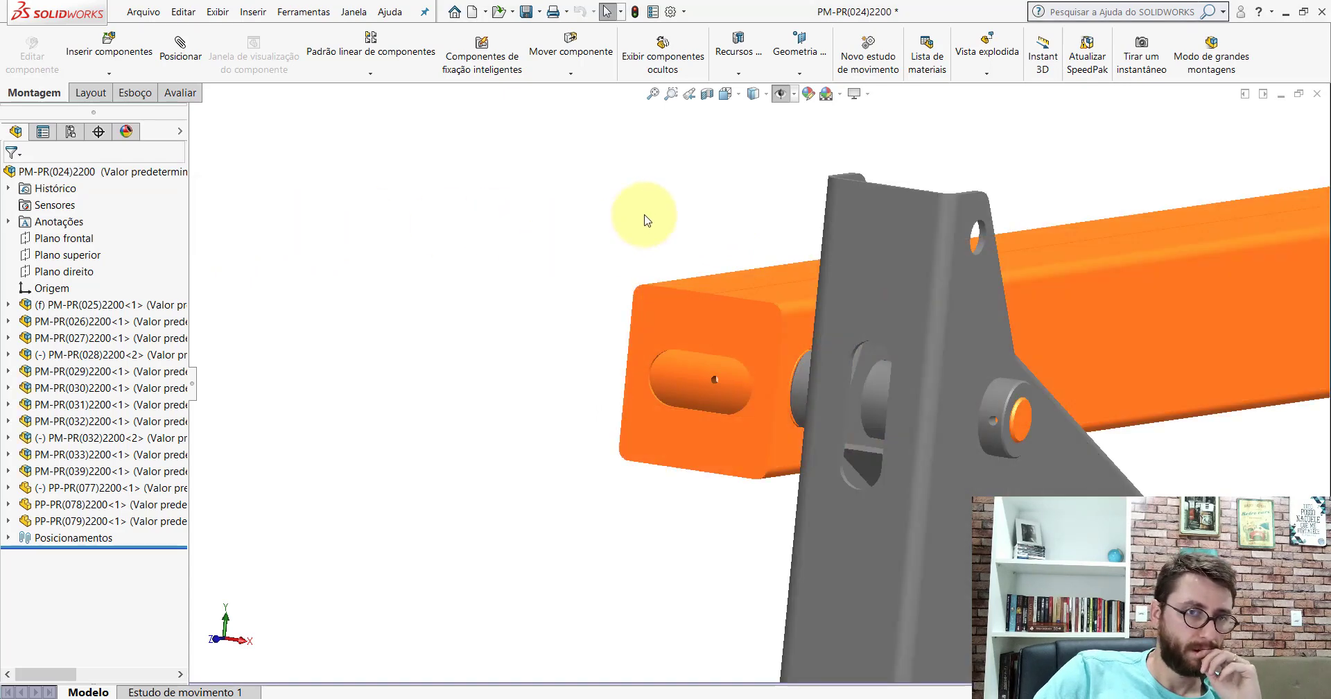
left_click(724, 95)
left_click(621, 359)
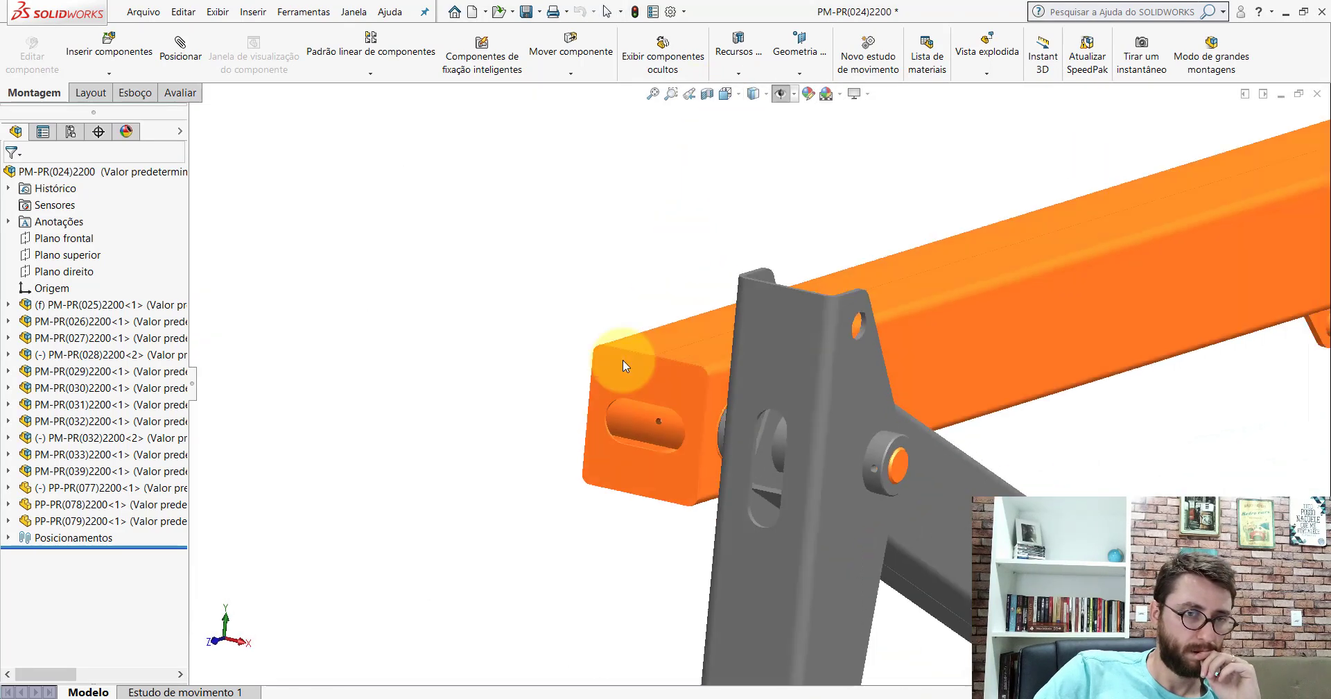
scroll(991, 250, "down", 1)
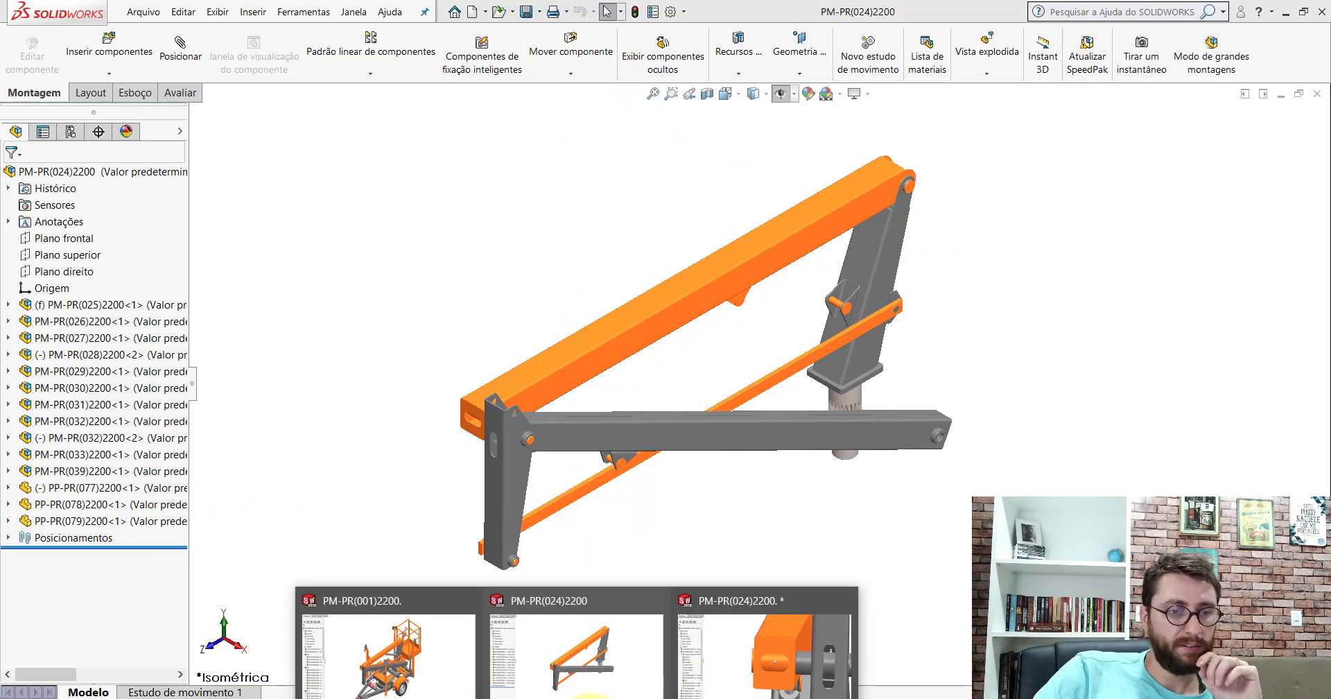
left_click(698, 638)
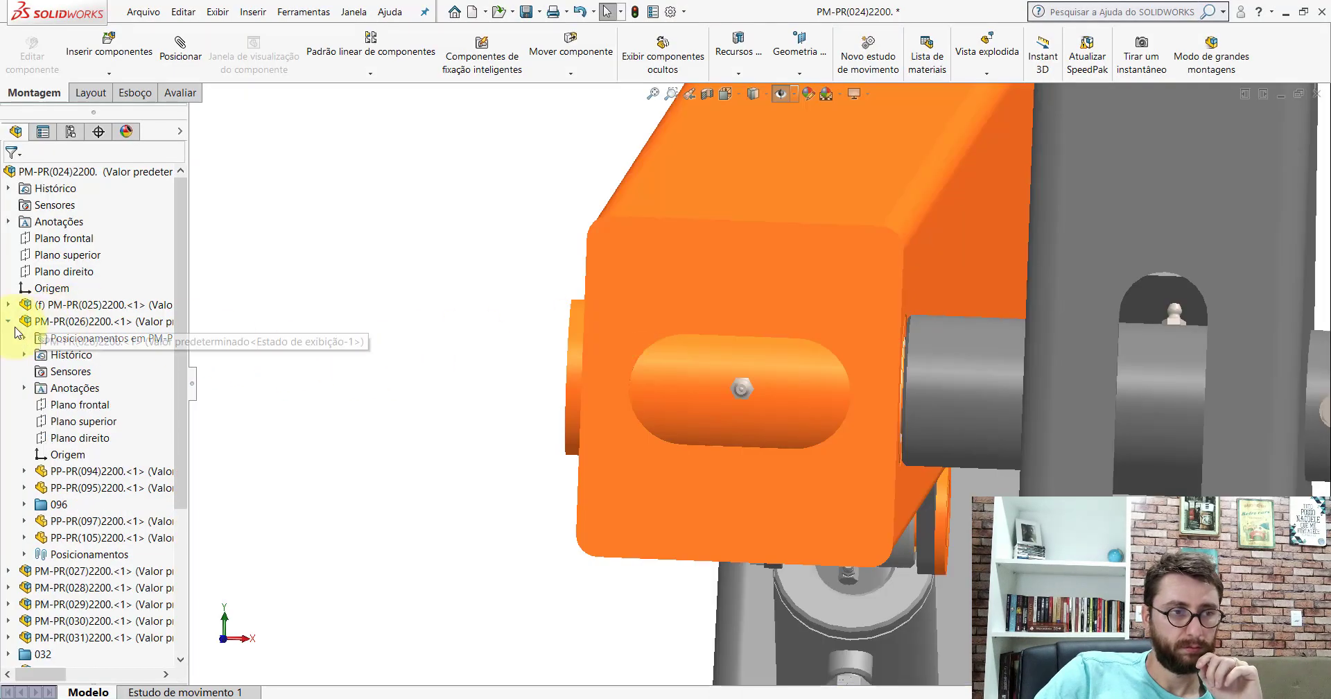
Expand the 080 folder and zoom to the first PP-PR(080) bushing.
left_click(8, 321)
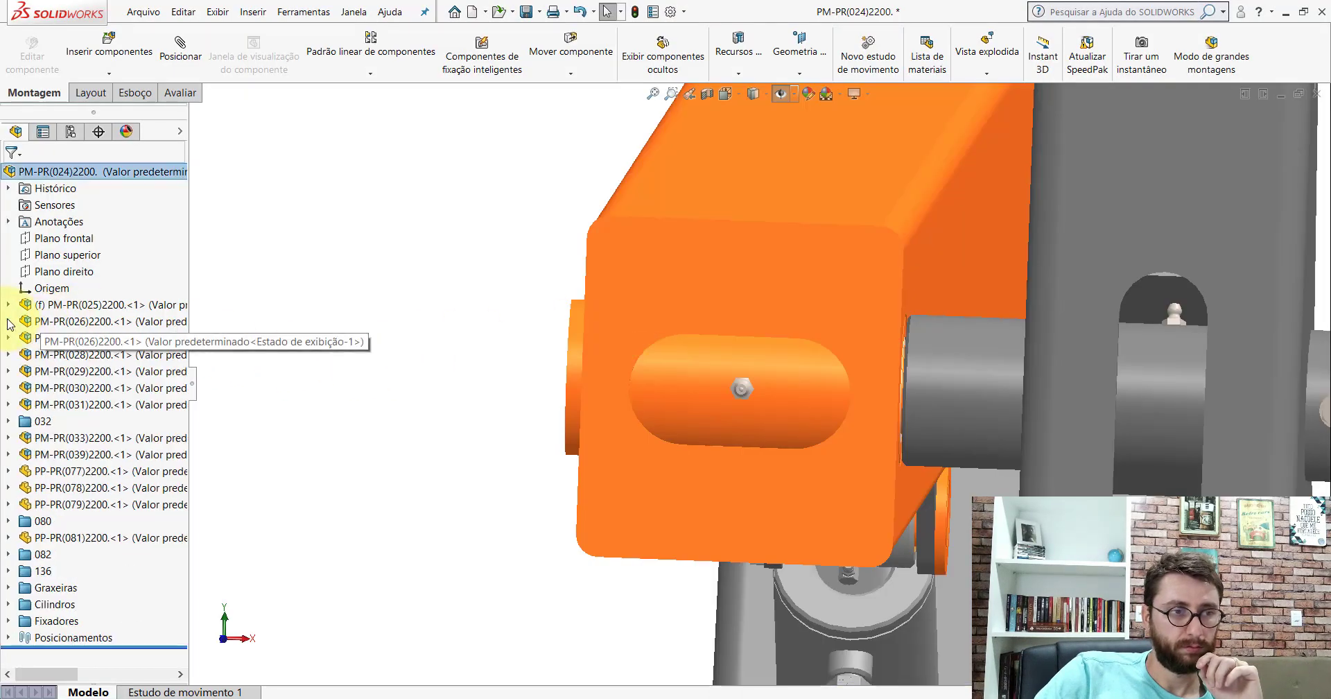
left_click(97, 504)
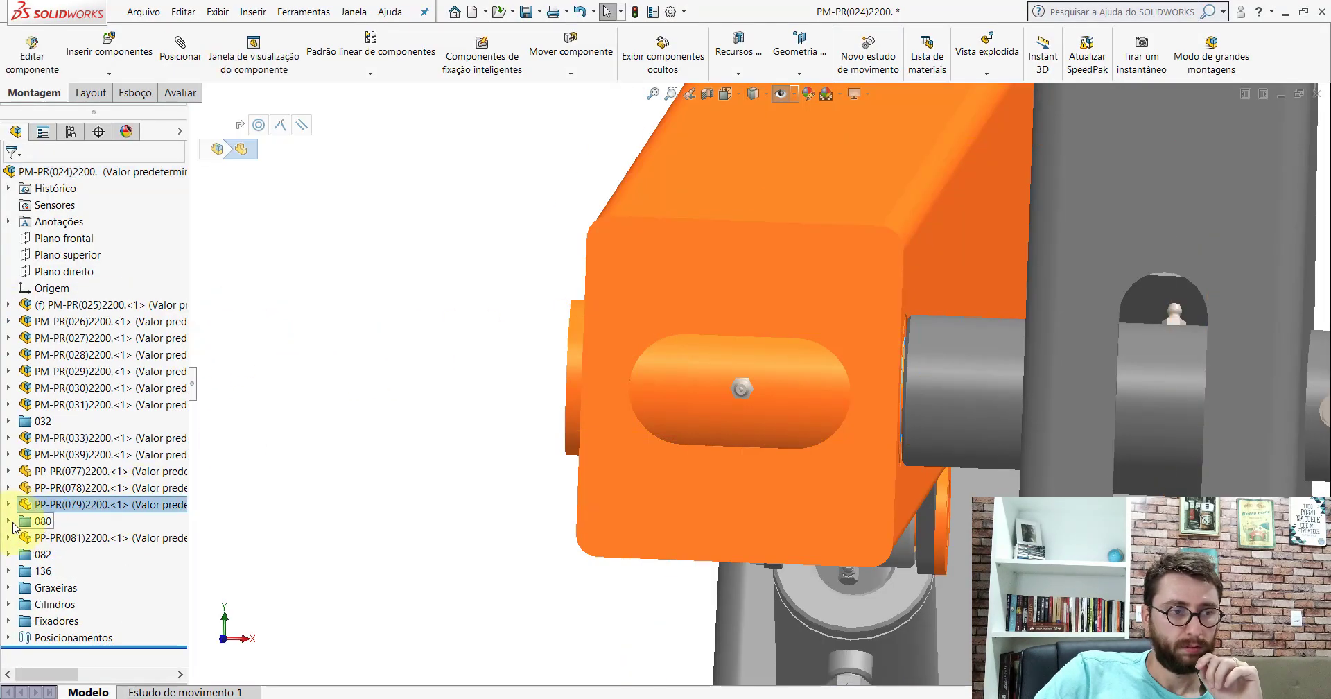
left_click(9, 521)
left_click(82, 539)
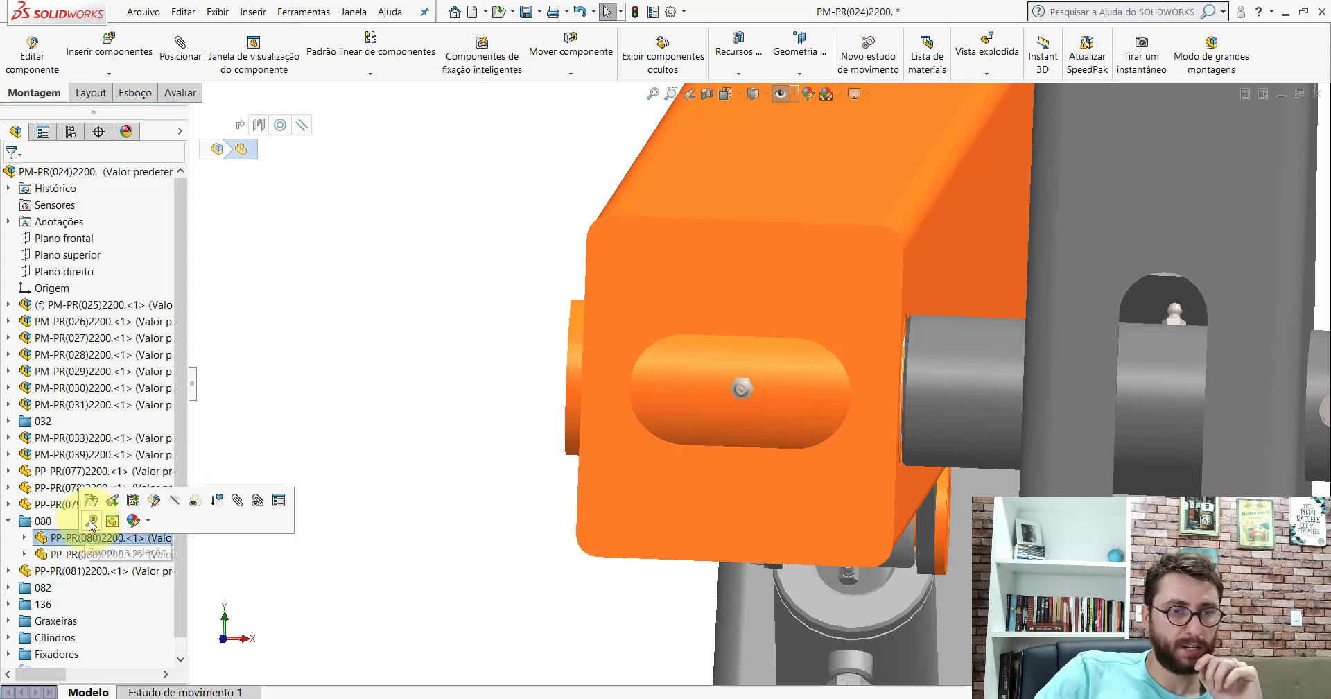
left_click(91, 521)
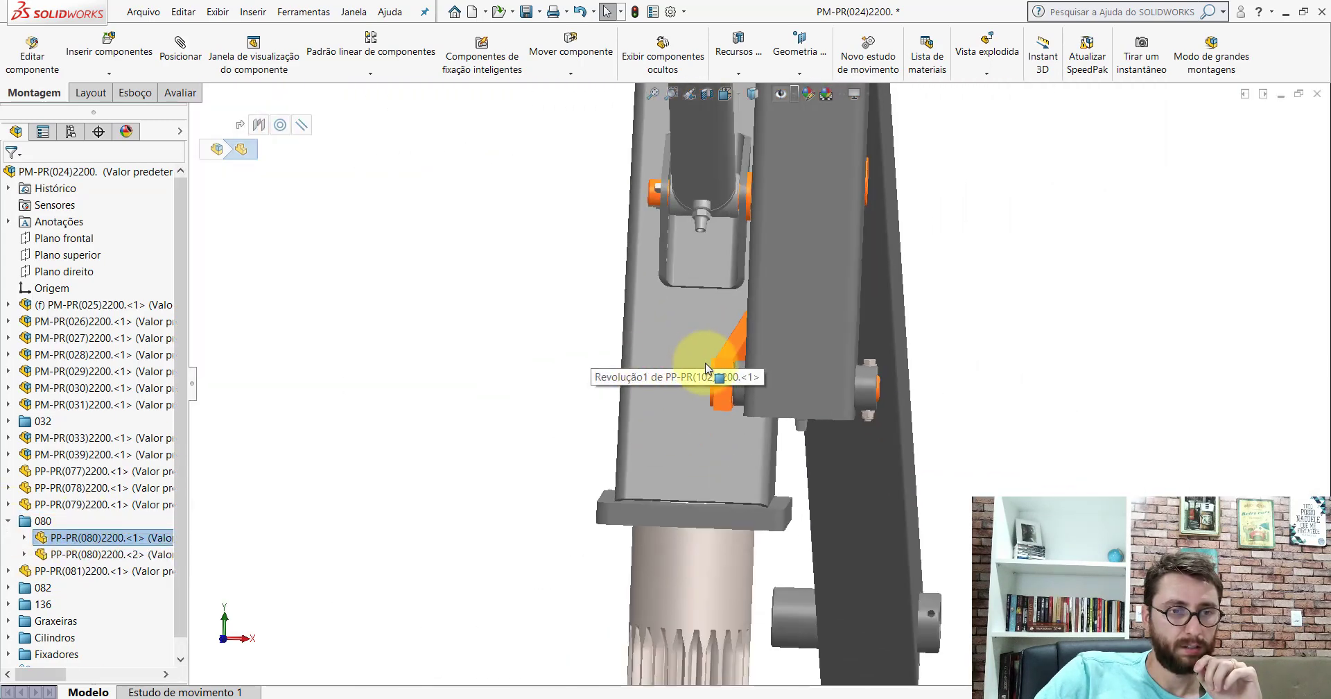
scroll(749, 368, "up", 5)
scroll(791, 371, "up", 5)
scroll(1067, 371, "down", 8)
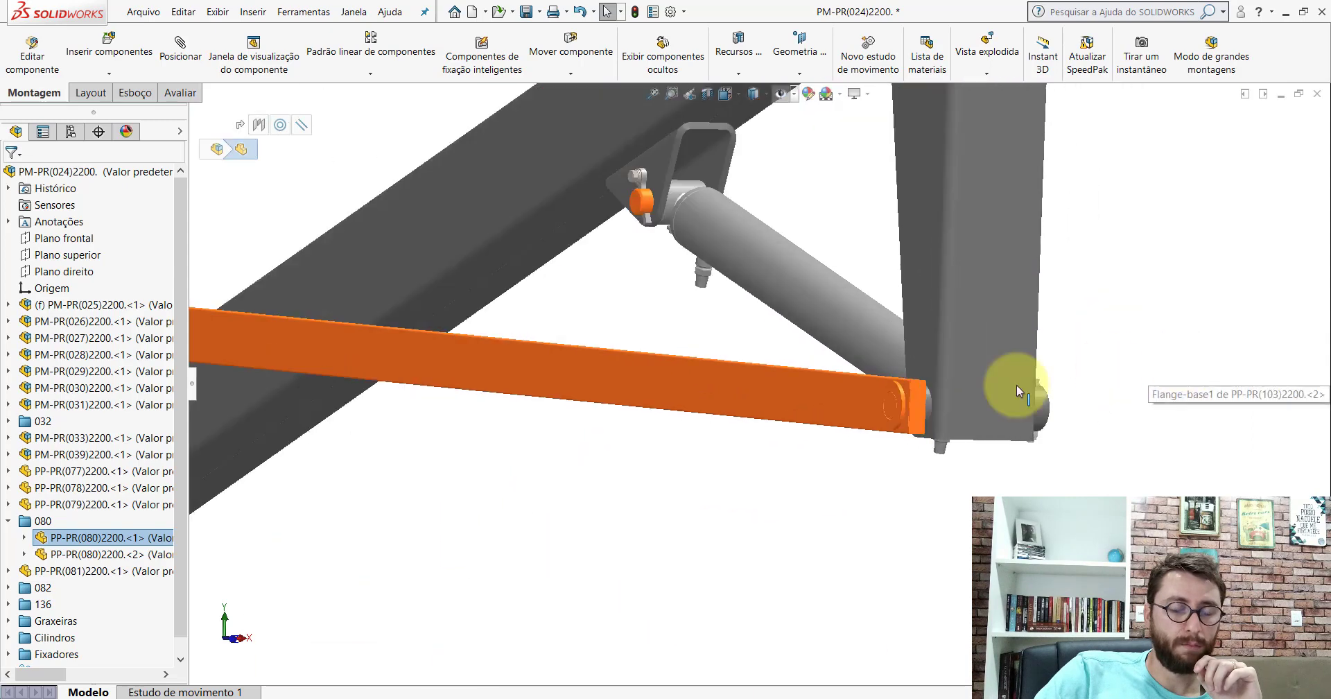
scroll(904, 400, "down", 3)
scroll(792, 366, "down", 5)
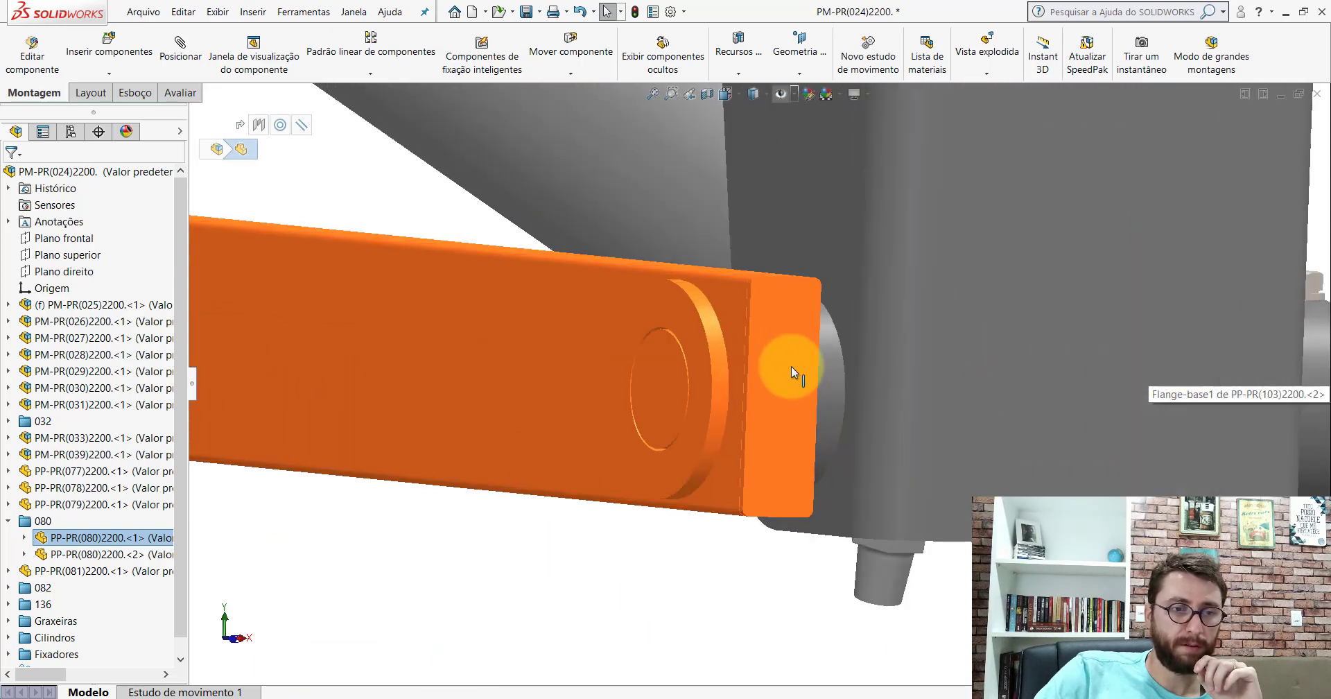
Orbit to inspect the hole face at the bar's end.
left_click(667, 353)
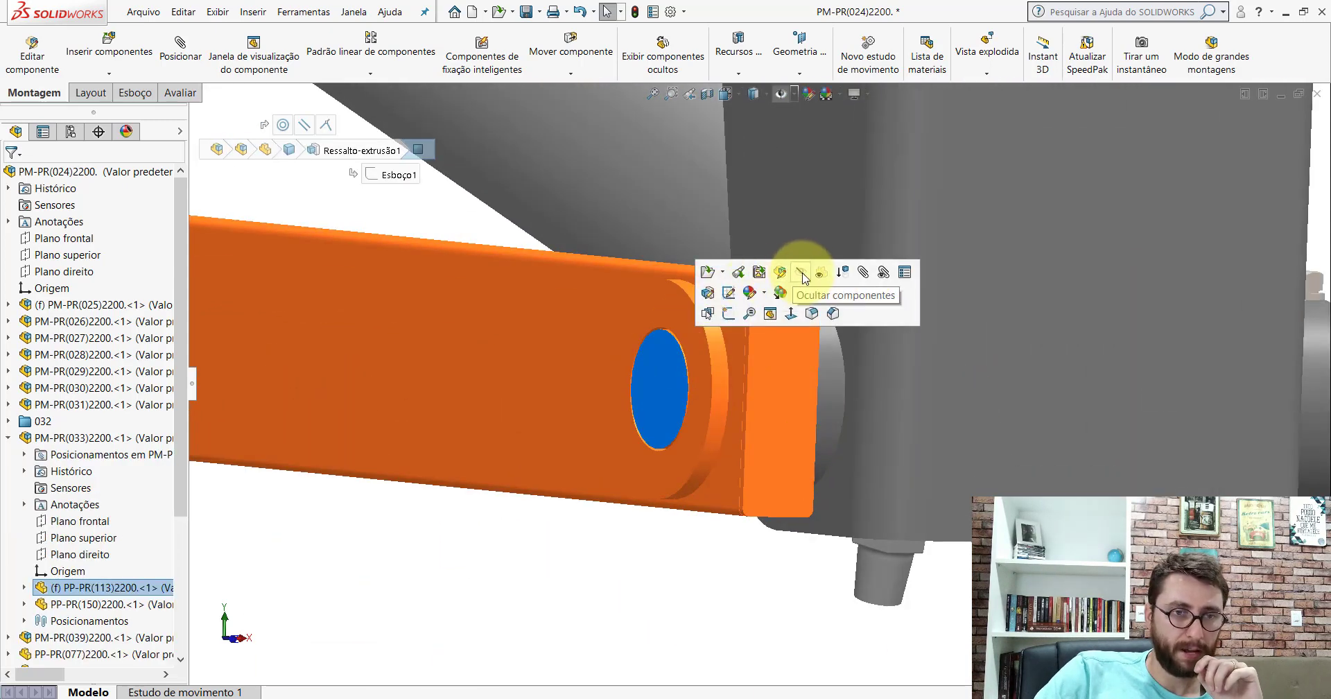
key("Escape")
middle_click_drag(689, 374, 732, 279)
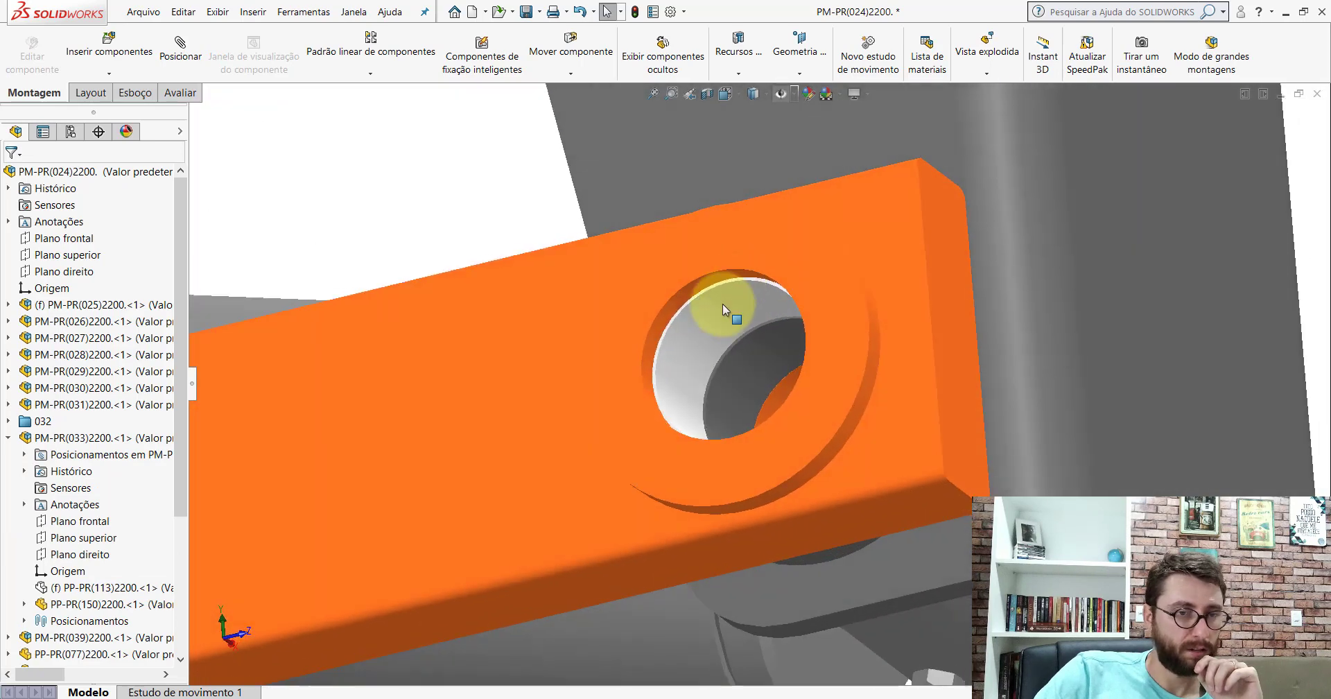
left_click(723, 302)
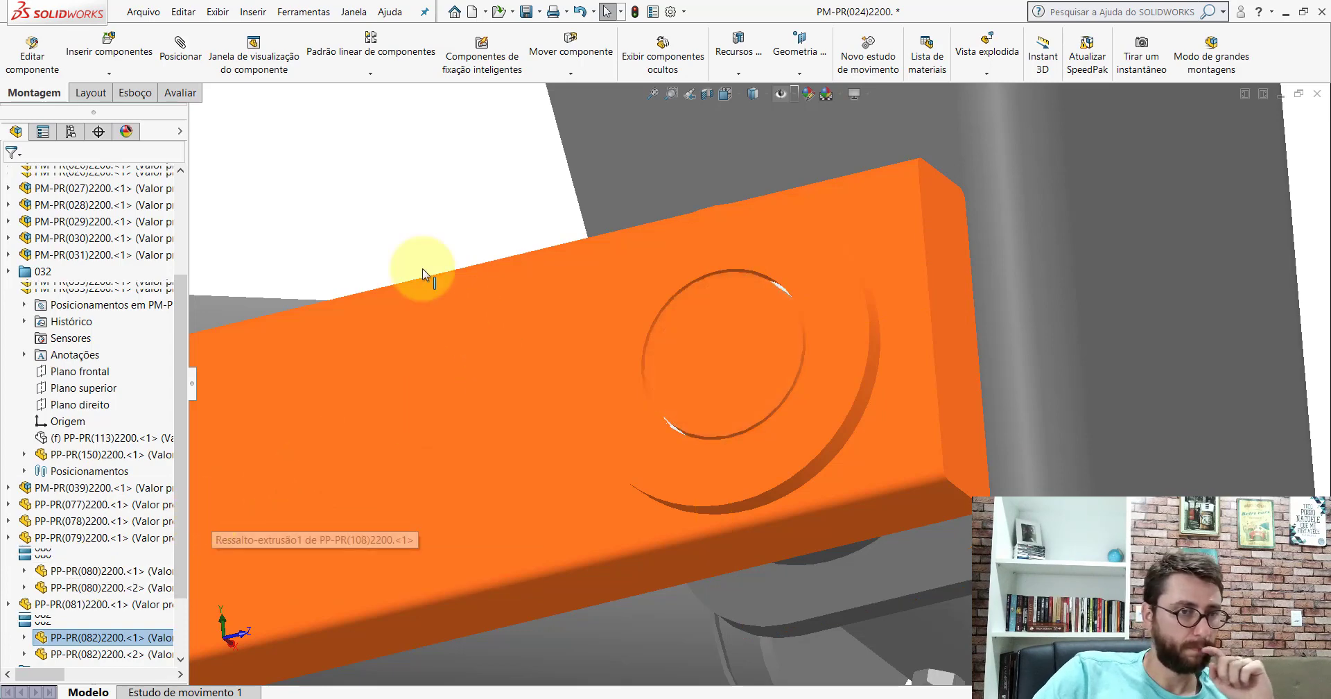
left_click(413, 249)
Inspect the upper and lower bronze bushings on the pivot bracket, then change windows.
left_click(136, 581)
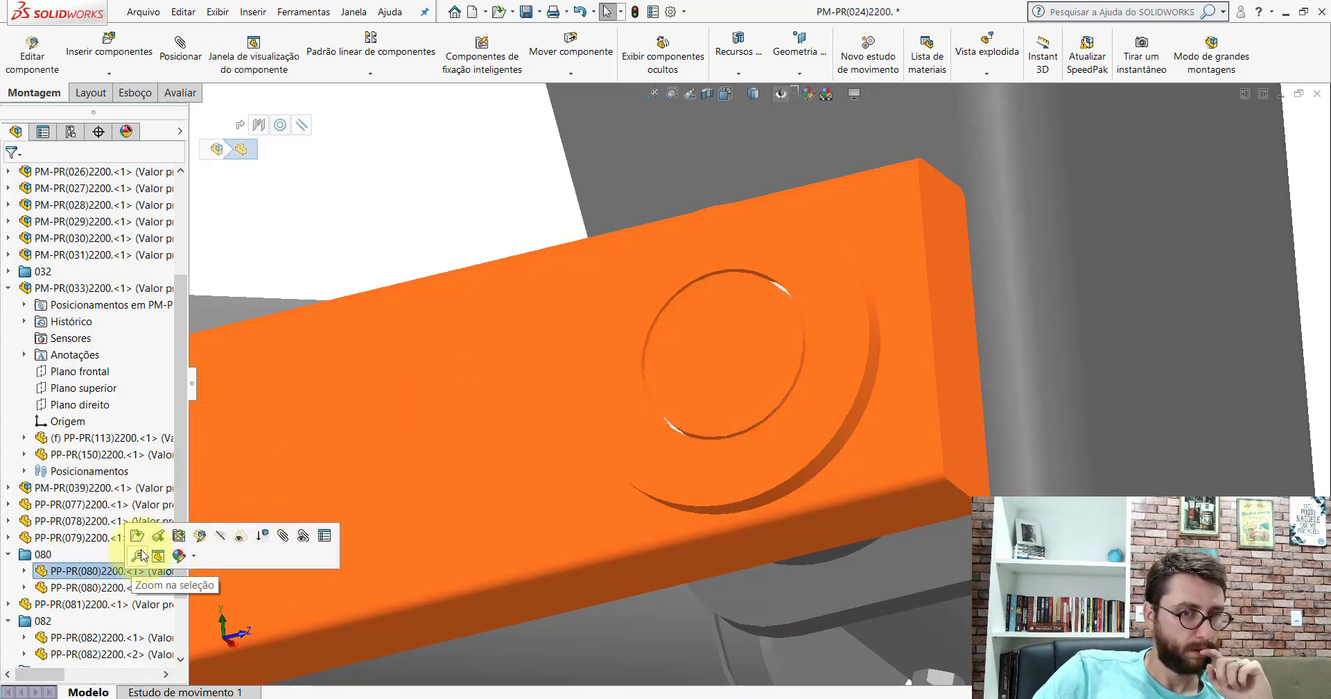
mouse_move(697, 421)
middle_mouse_down()
mouse_move(746, 452)
mouse_move(796, 336)
mouse_move(728, 250)
mouse_move(832, 414)
mouse_move(850, 481)
mouse_move(803, 484)
middle_mouse_up()
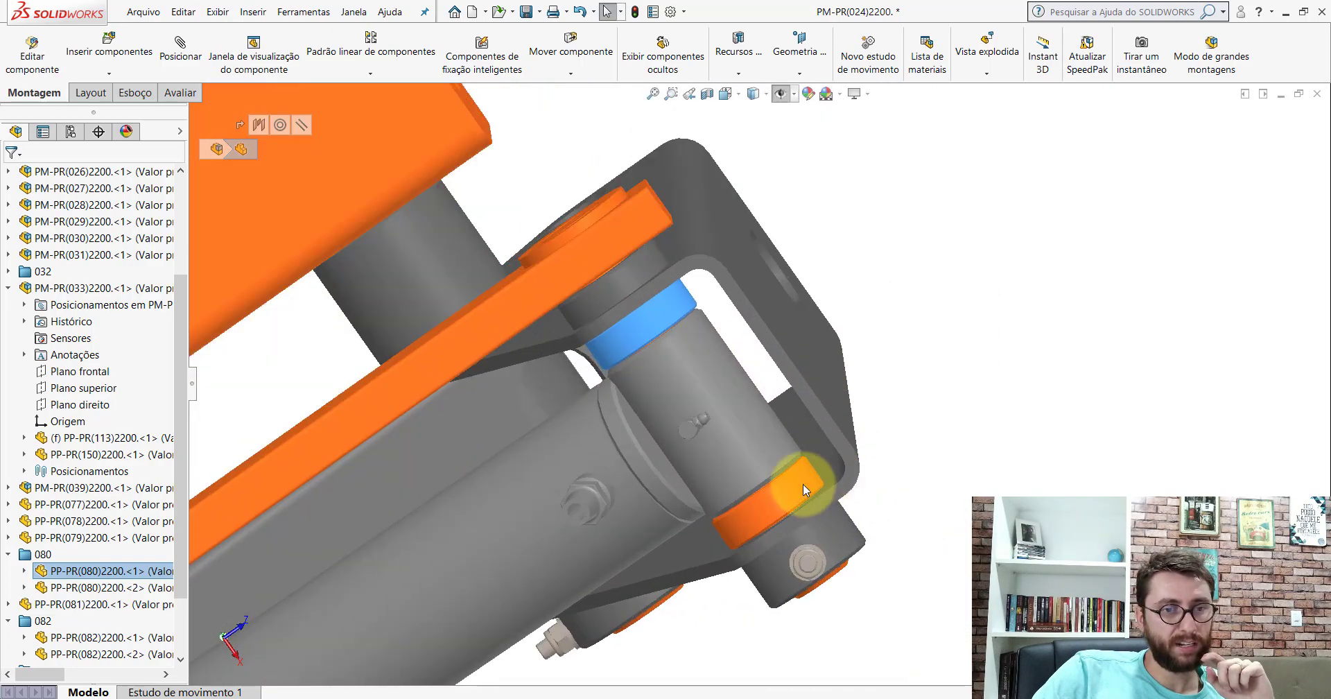
left_click(803, 484)
left_click(667, 306)
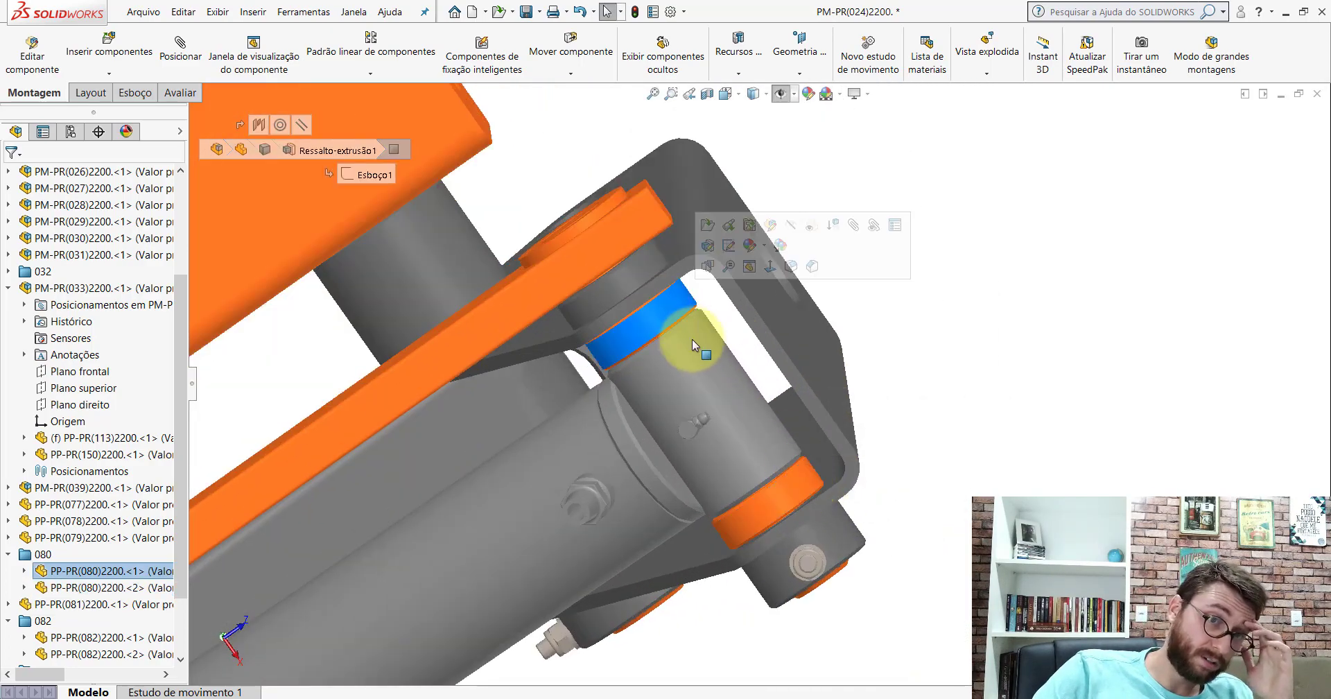
mouse_move(692, 339)
middle_mouse_down()
mouse_move(729, 402)
mouse_move(659, 576)
mouse_move(491, 594)
mouse_move(496, 363)
mouse_move(523, 536)
mouse_move(758, 298)
middle_mouse_up()
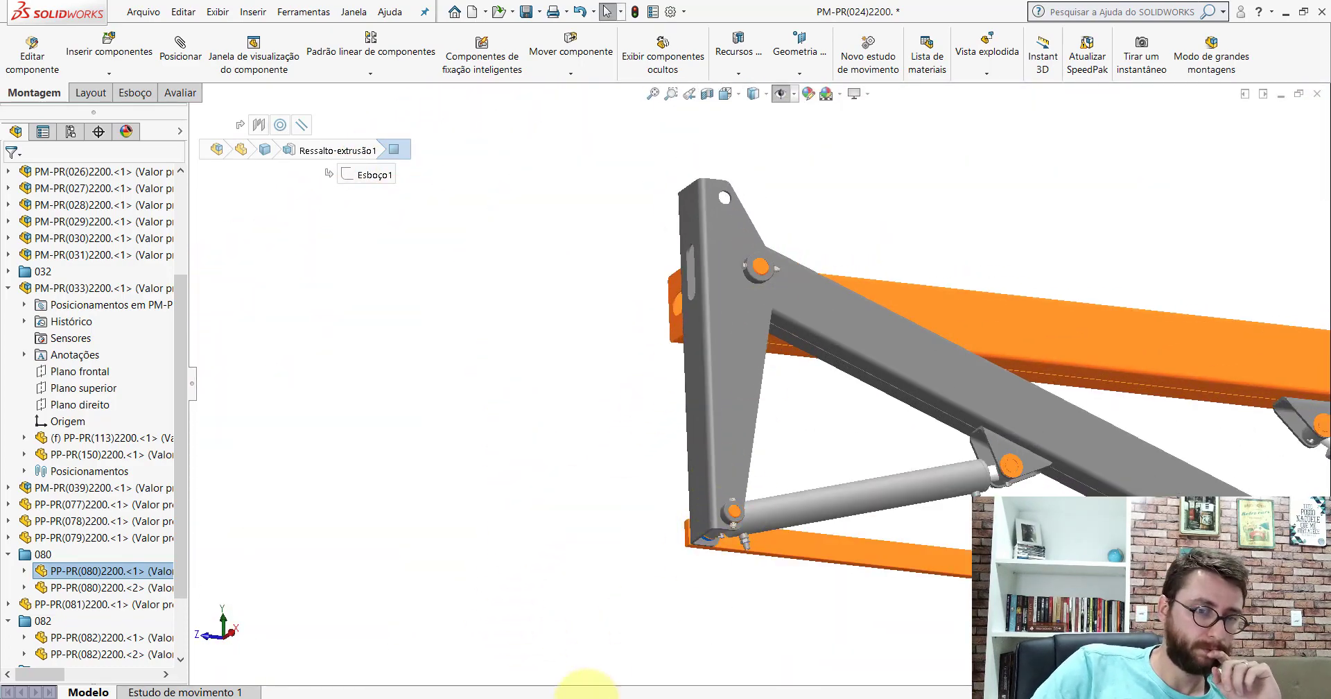
left_click(594, 610)
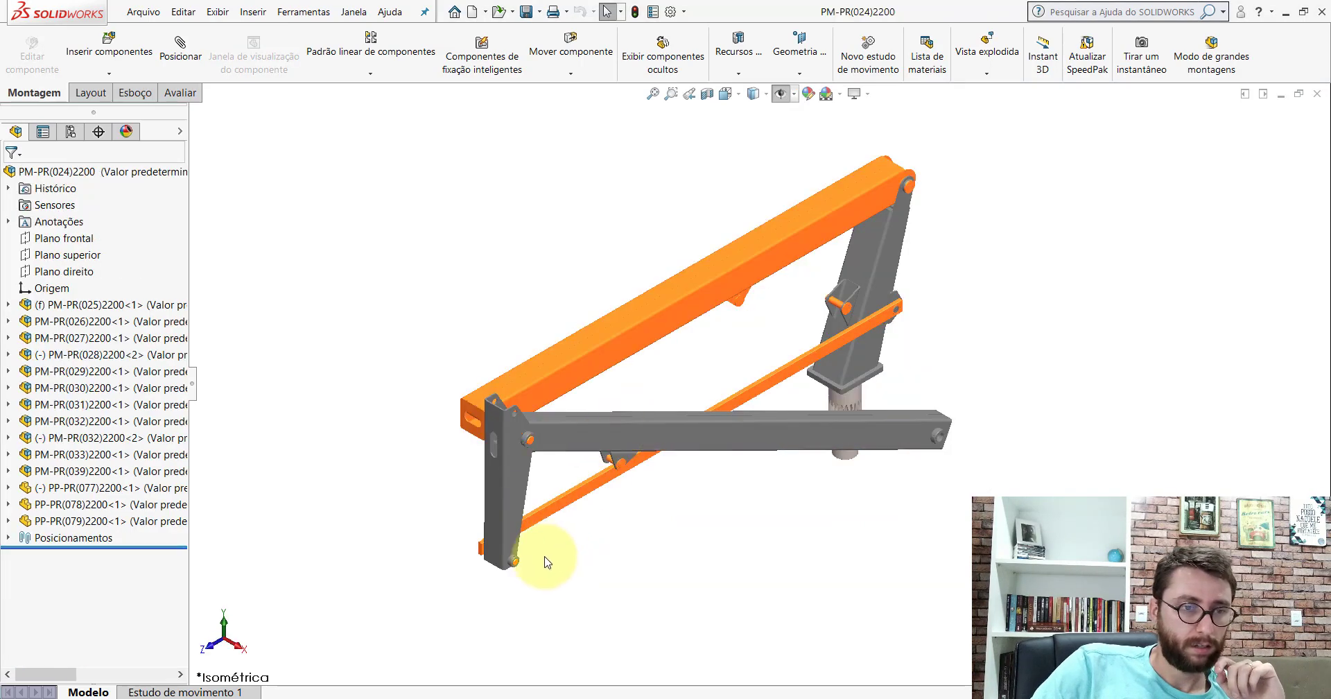
Insert the PP-PR(080)2200 bushing and place it just below the pivot pin.
scroll(551, 550, "down", 5)
mouse_move(547, 440)
middle_mouse_down()
mouse_move(408, 283)
mouse_move(334, 235)
mouse_move(333, 214)
middle_mouse_up()
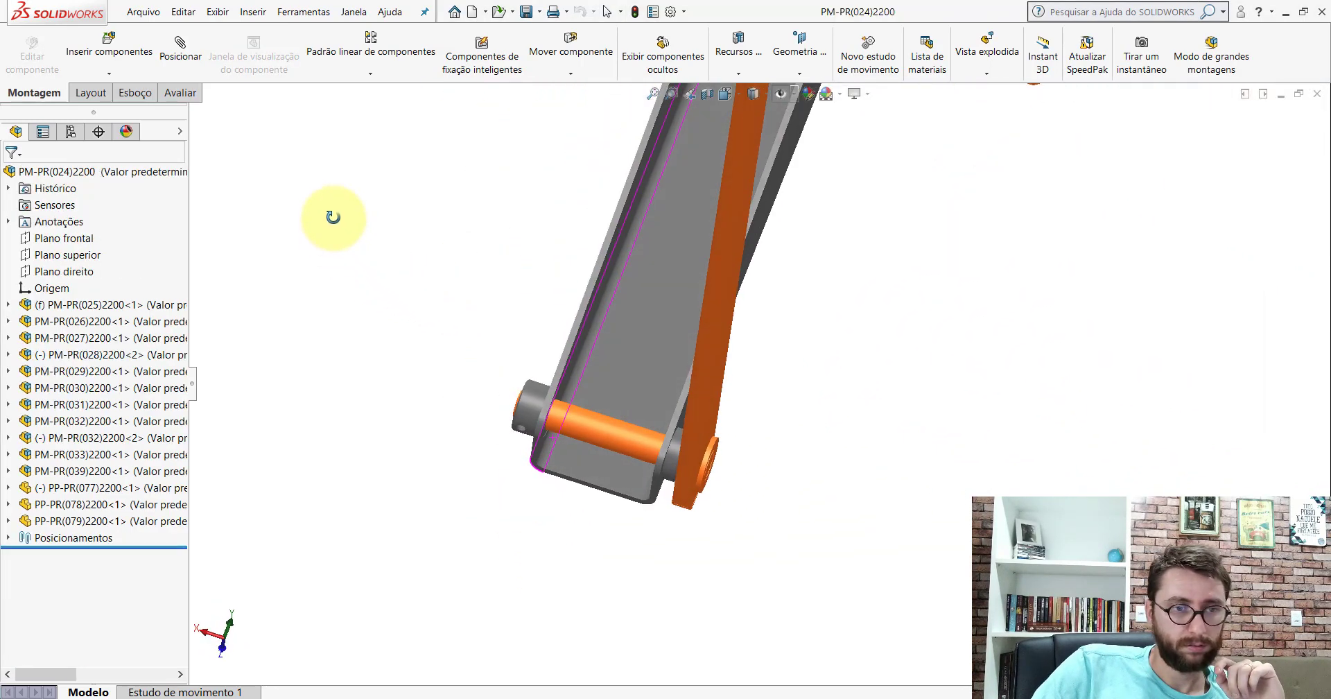
scroll(604, 426, "down", 3)
mouse_move(605, 426)
middle_mouse_down()
mouse_move(570, 391)
mouse_move(615, 377)
mouse_move(633, 396)
mouse_move(418, 229)
middle_mouse_up()
left_click(104, 55)
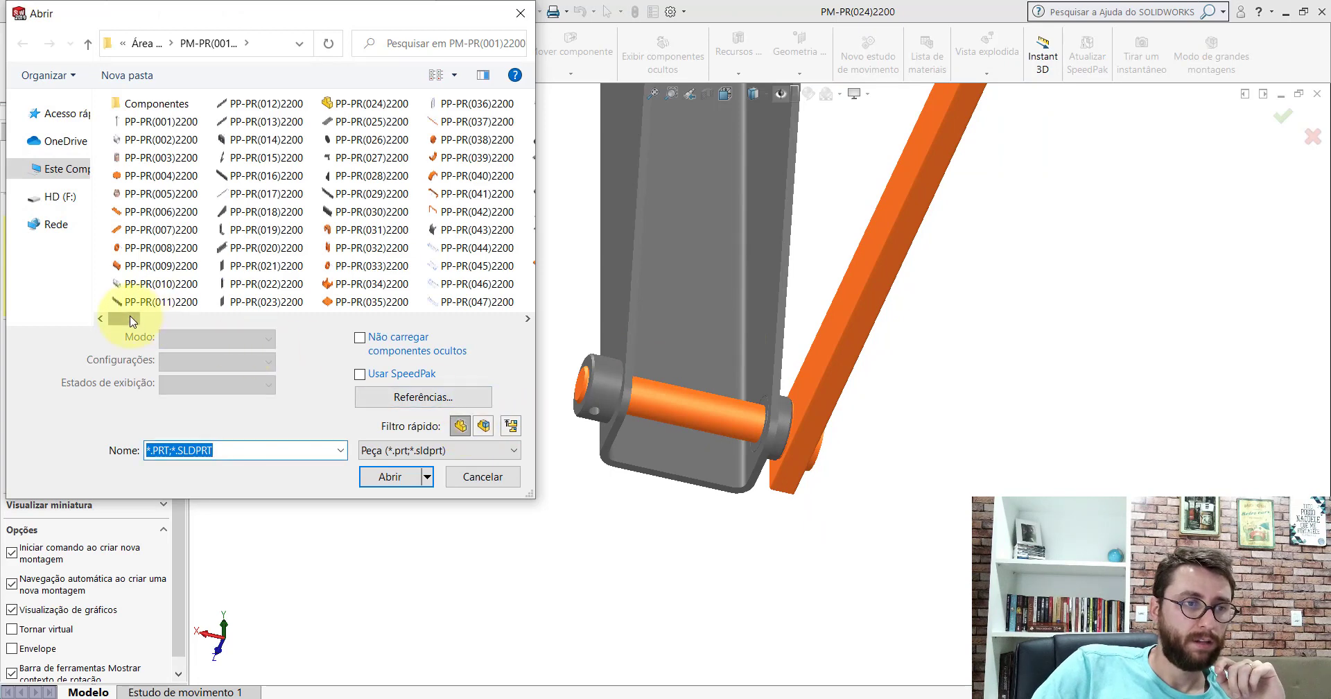
left_click_drag(131, 319, 271, 335)
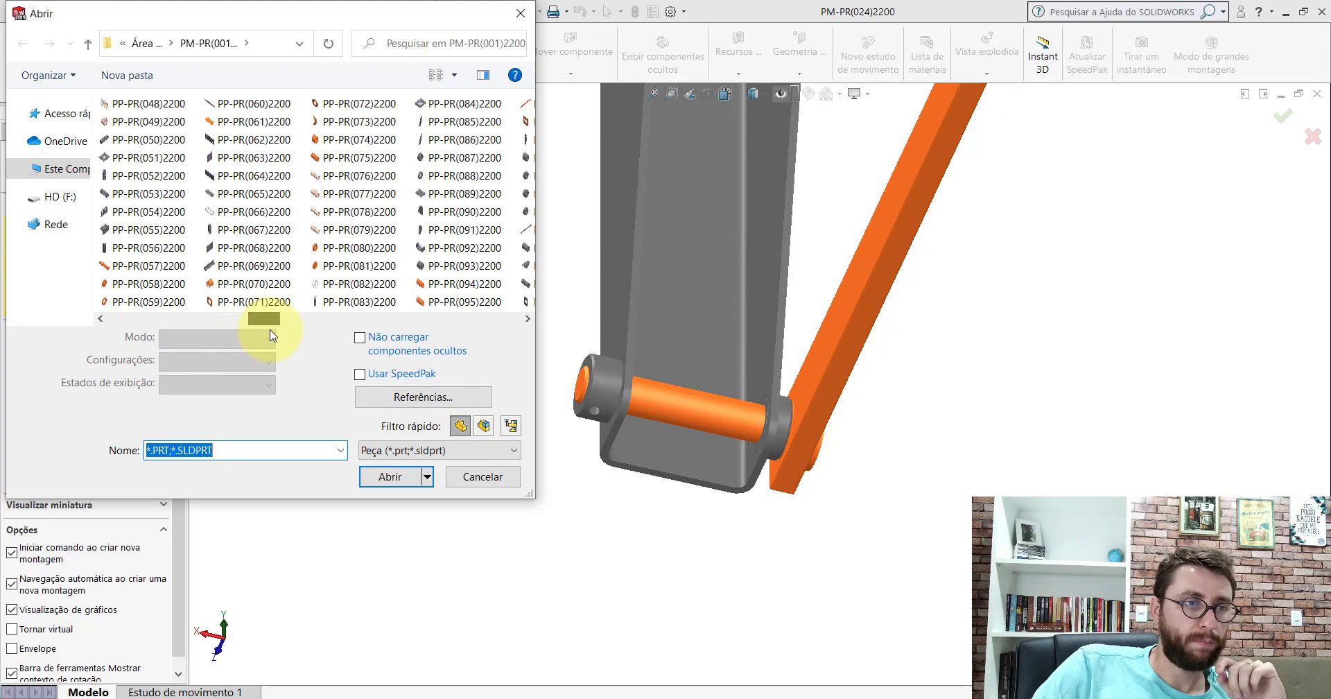
left_click(346, 249)
left_click(389, 476)
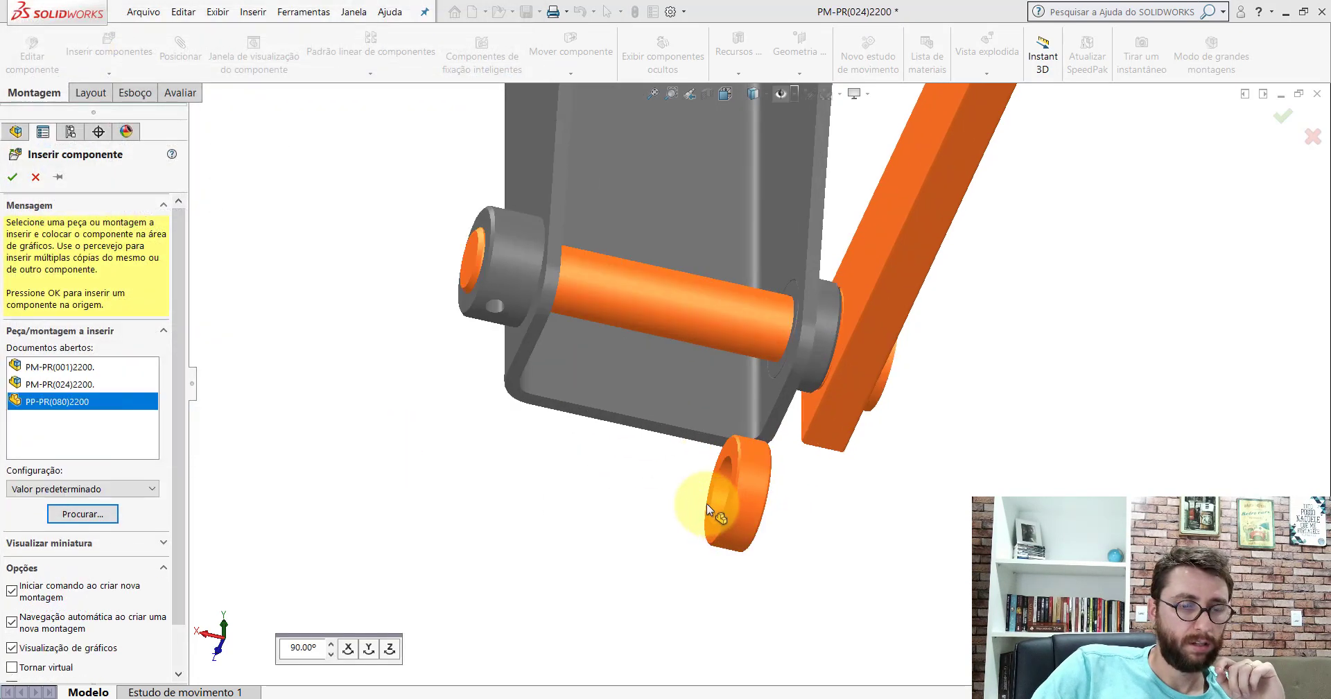
left_click(706, 503)
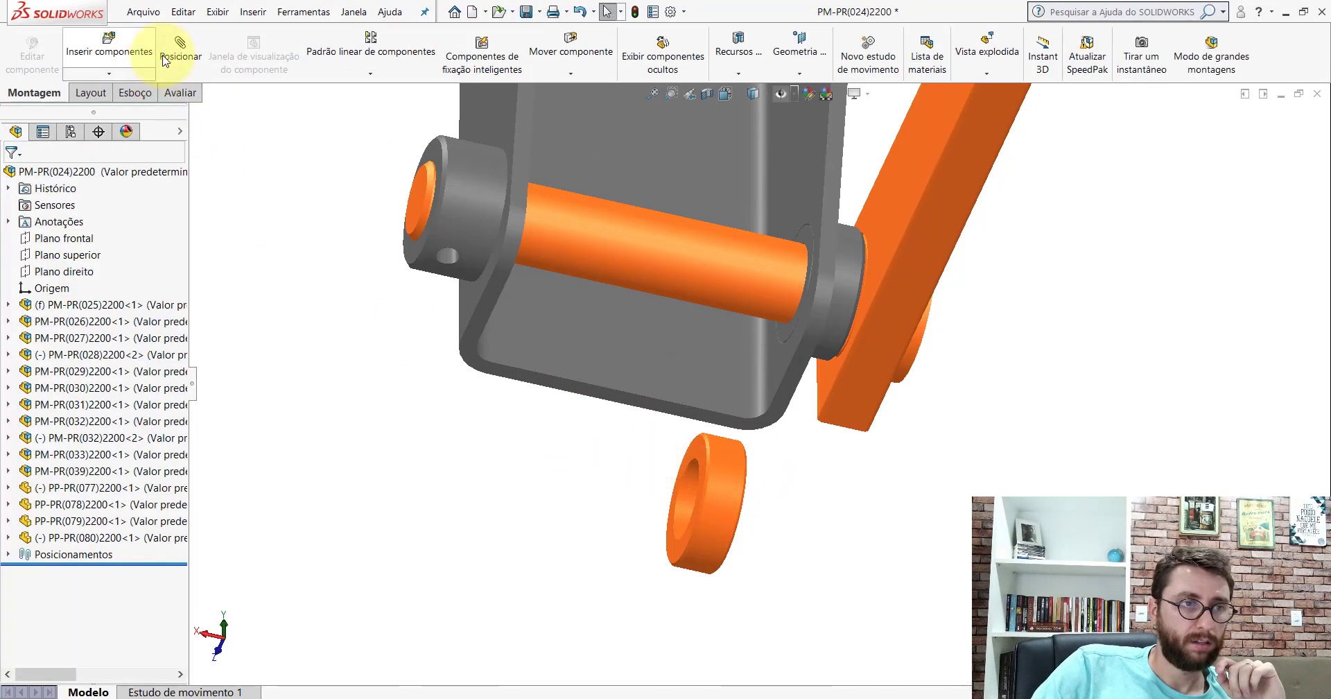
Mate the bushing bore concentric with the pin's cylindrical face.
left_click(740, 261)
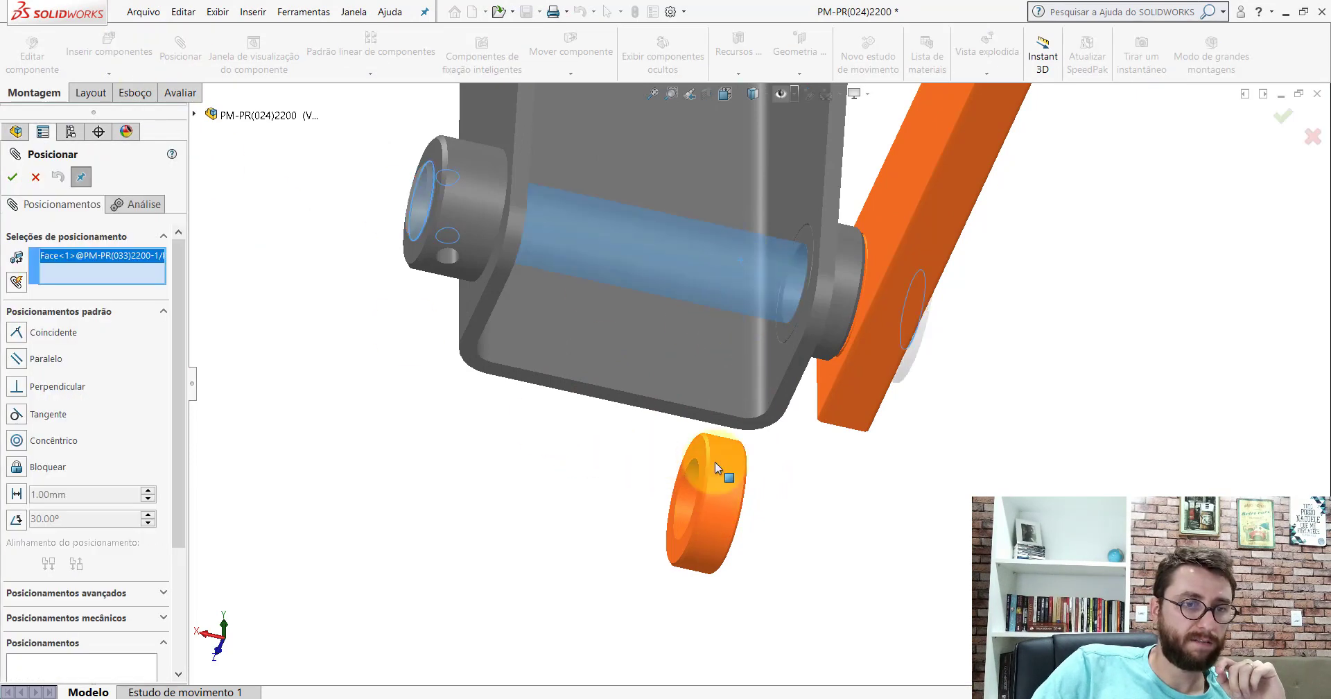
left_click(691, 489)
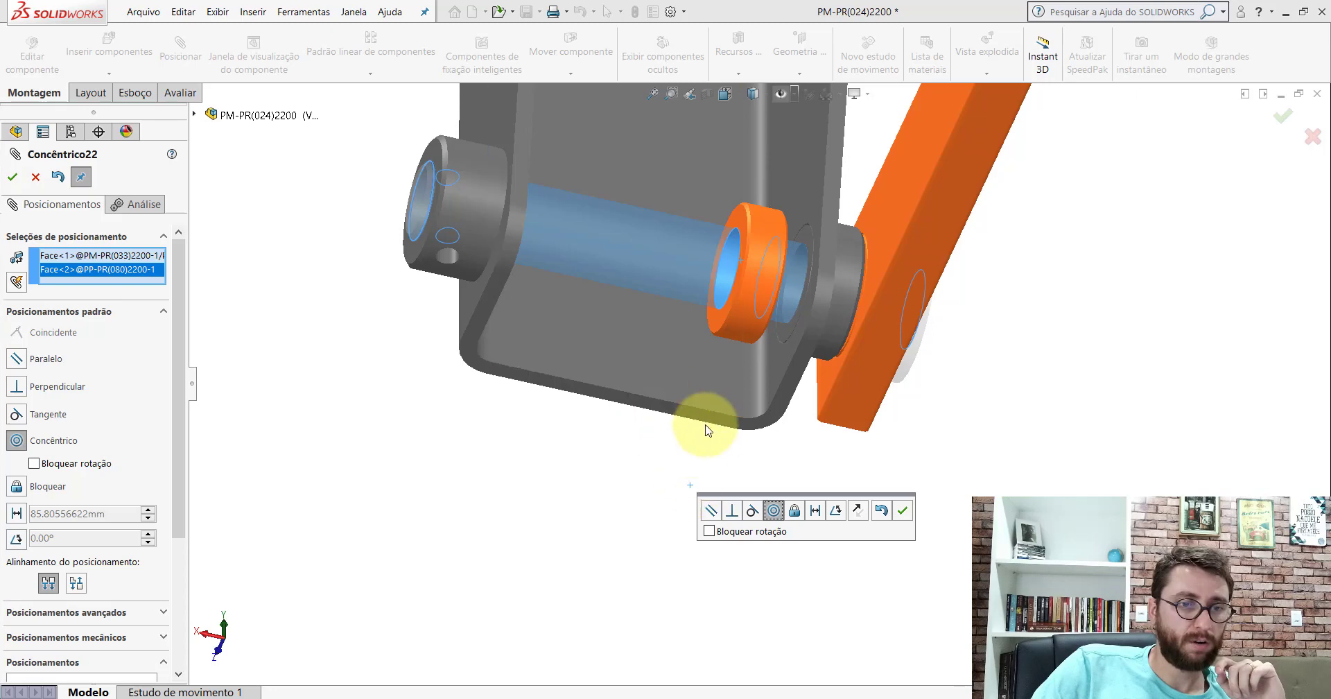
left_click(904, 514)
scroll(796, 240, "down", 3)
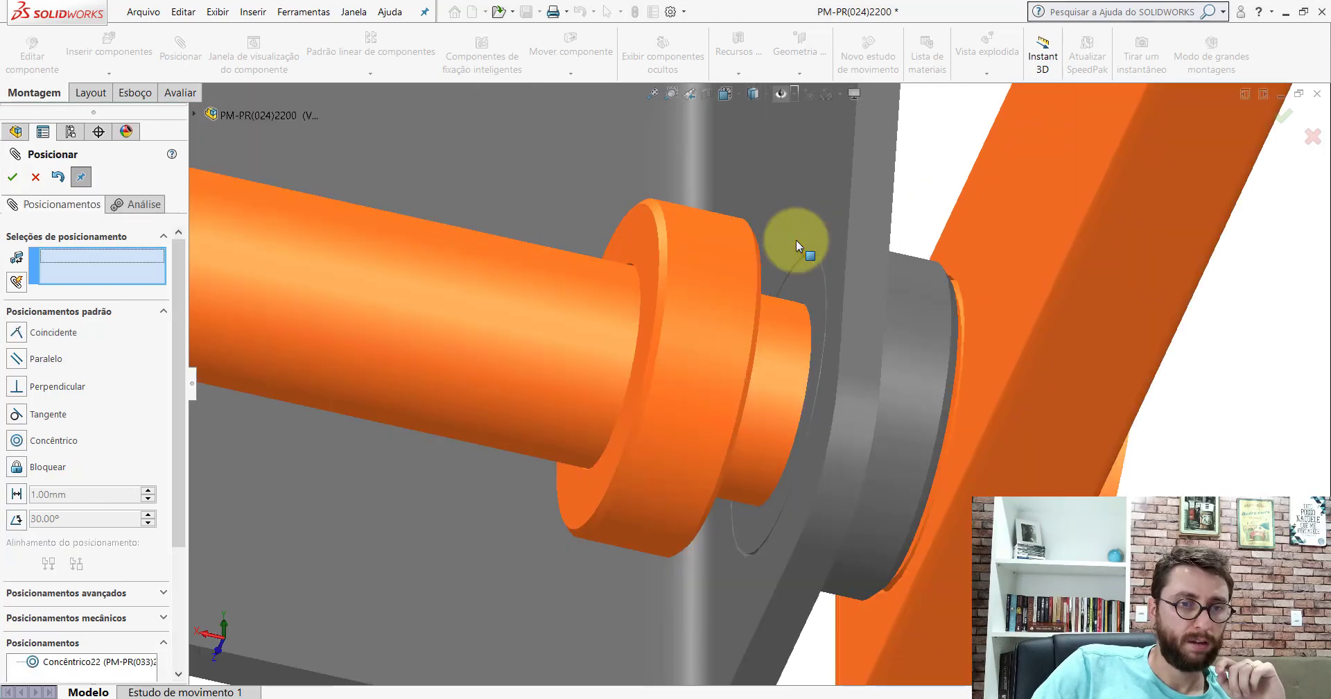
scroll(795, 246, "down", 1)
Make the bushing's flange face coincident with the neighbouring part's face.
left_click(793, 252)
middle_click_drag(793, 252, 722, 245)
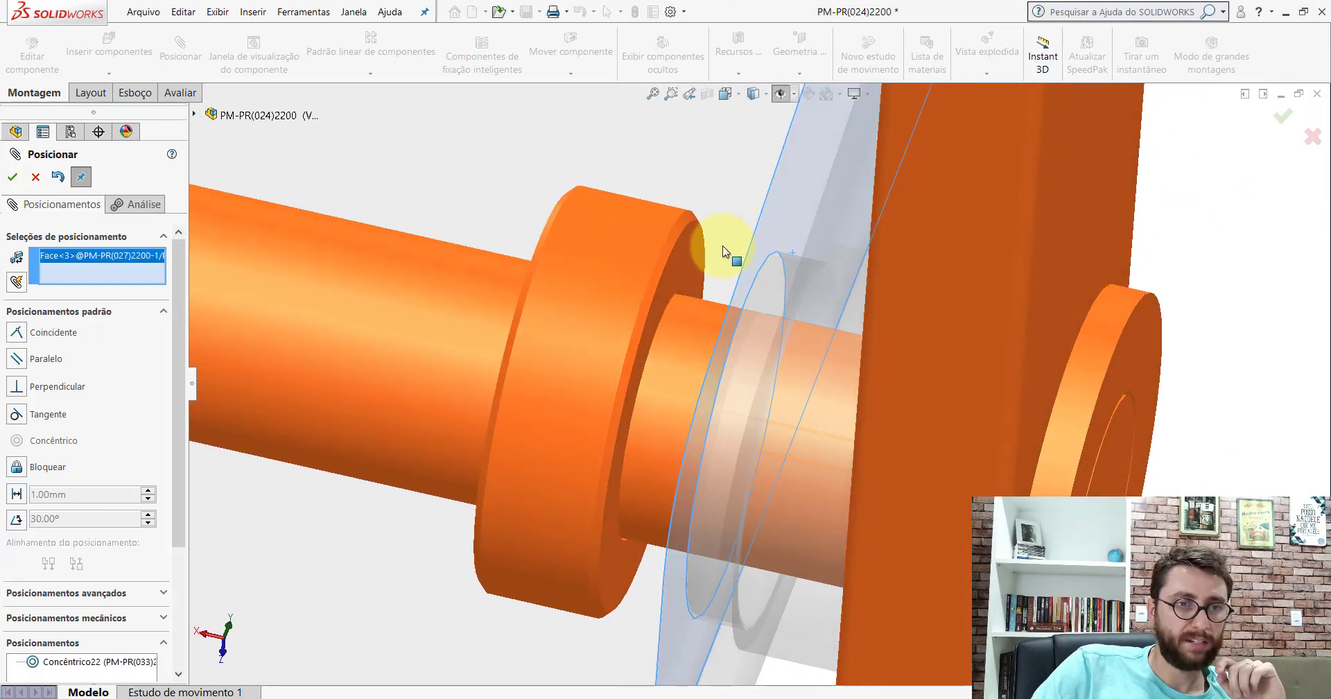
left_click(696, 252)
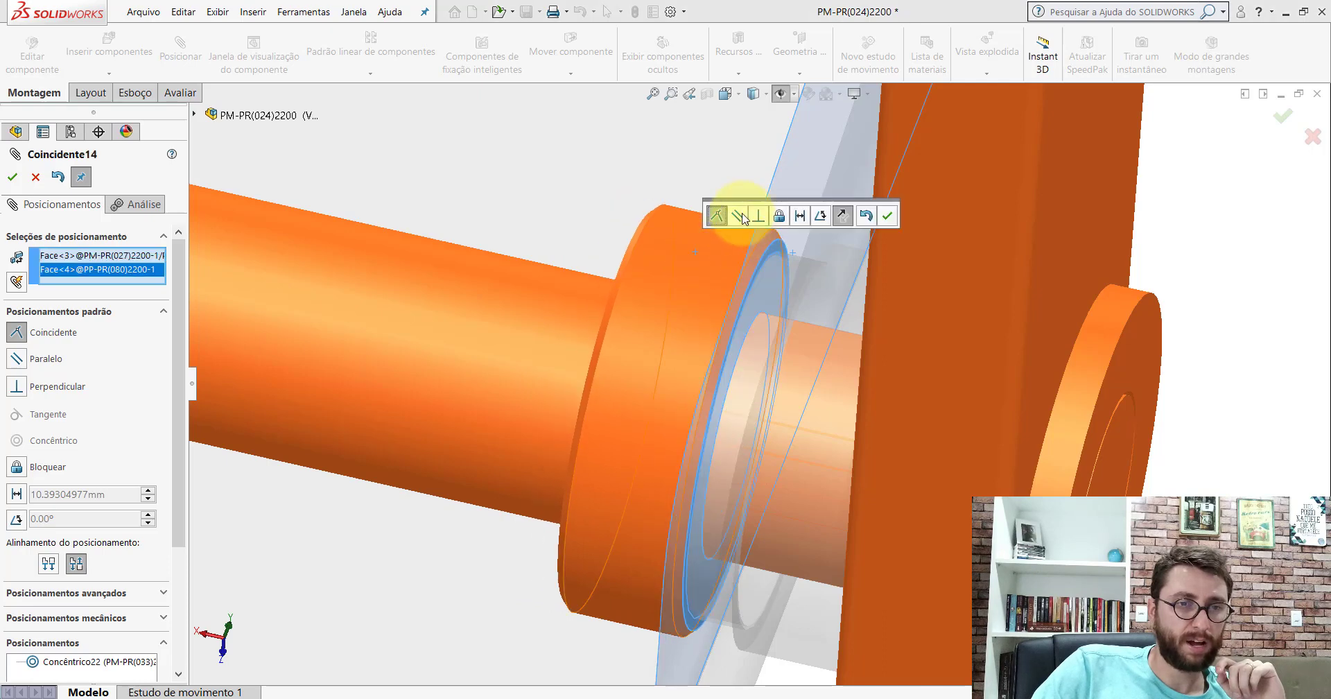
left_click(884, 217)
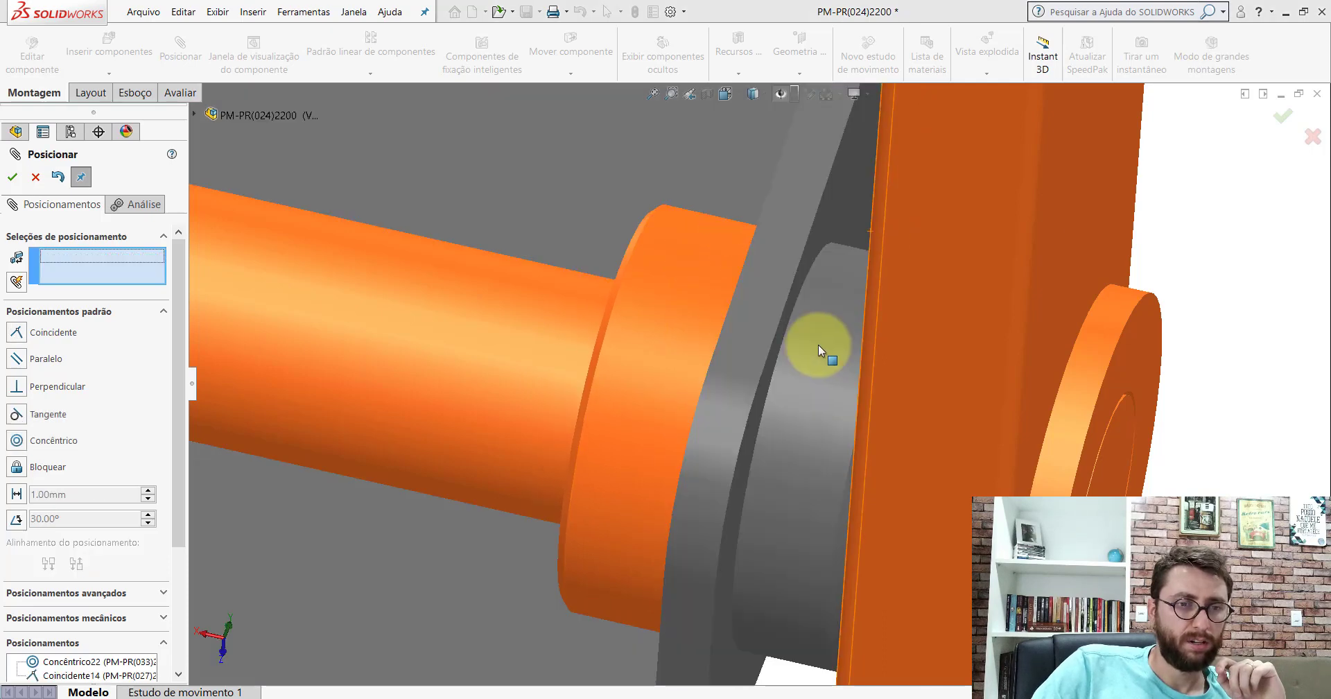
scroll(818, 343, "up", 5)
mouse_move(764, 355)
middle_mouse_down()
mouse_move(750, 354)
mouse_move(764, 91)
middle_mouse_up()
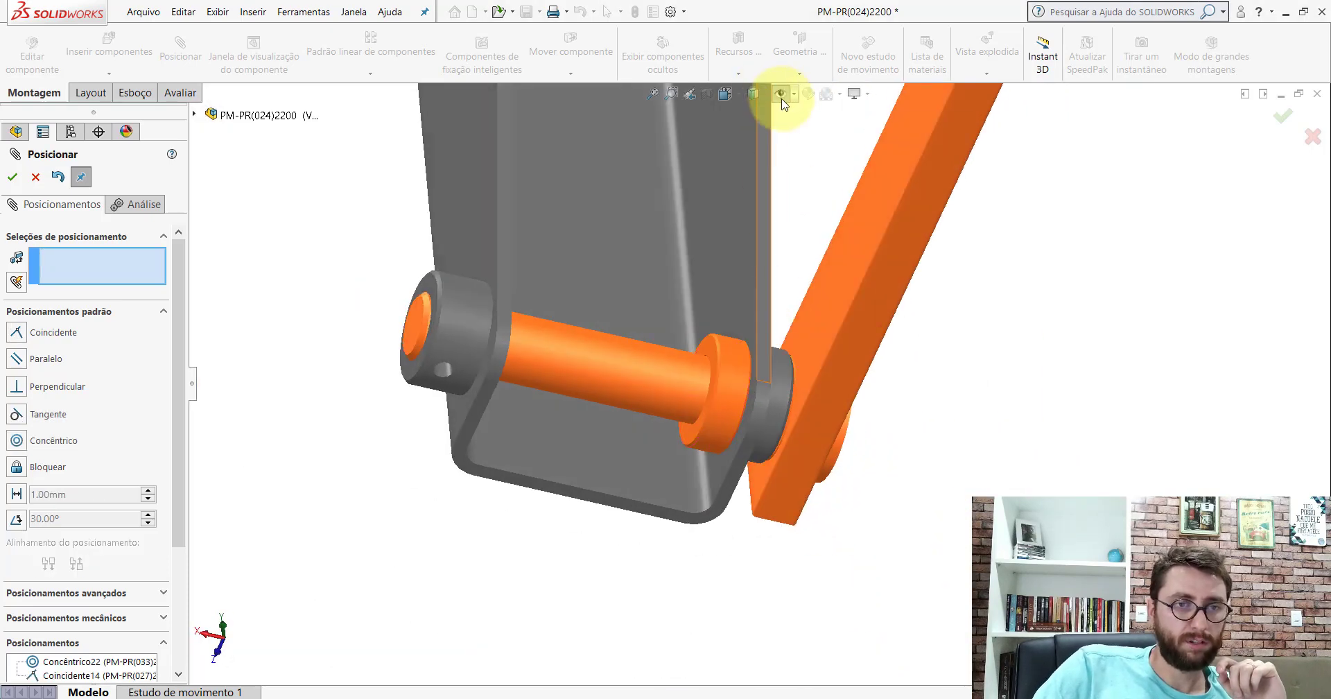
Show reference planes, select PM-PR(027)'s front plane, and slide the bushing along the pin.
left_click(769, 93)
scroll(722, 422, "down", 3)
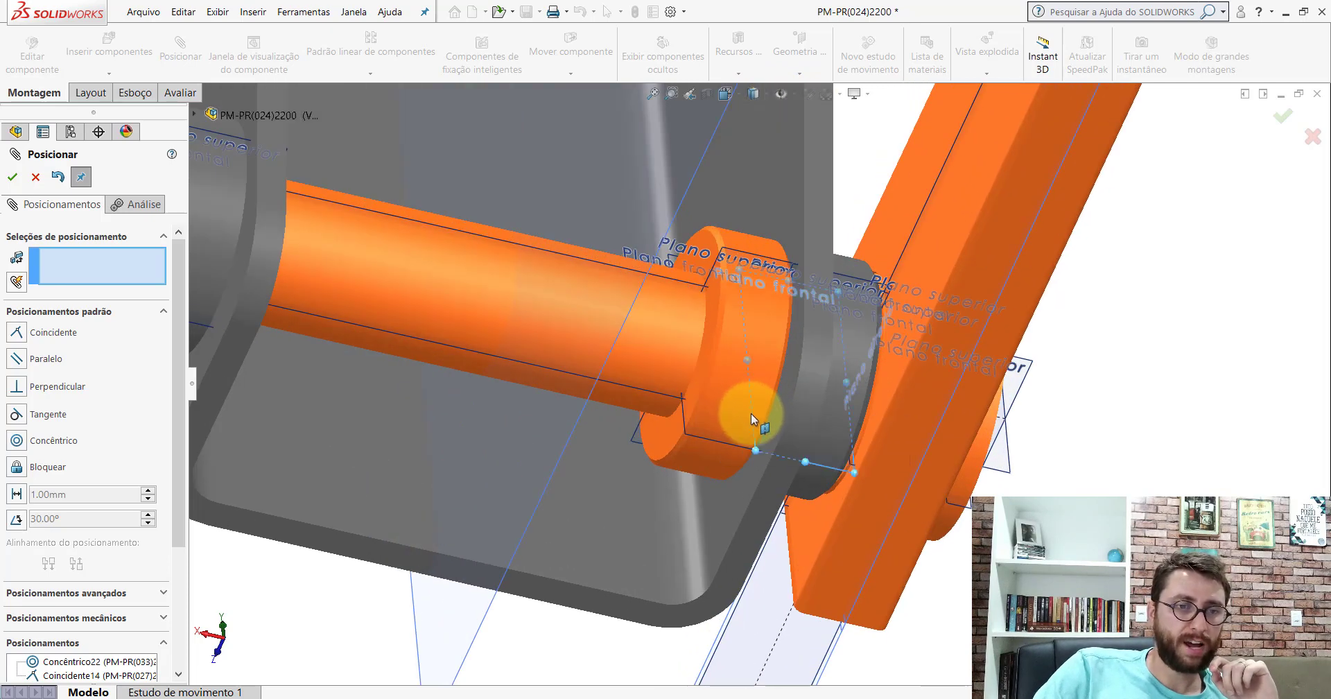
left_click(751, 414)
right_click(758, 417)
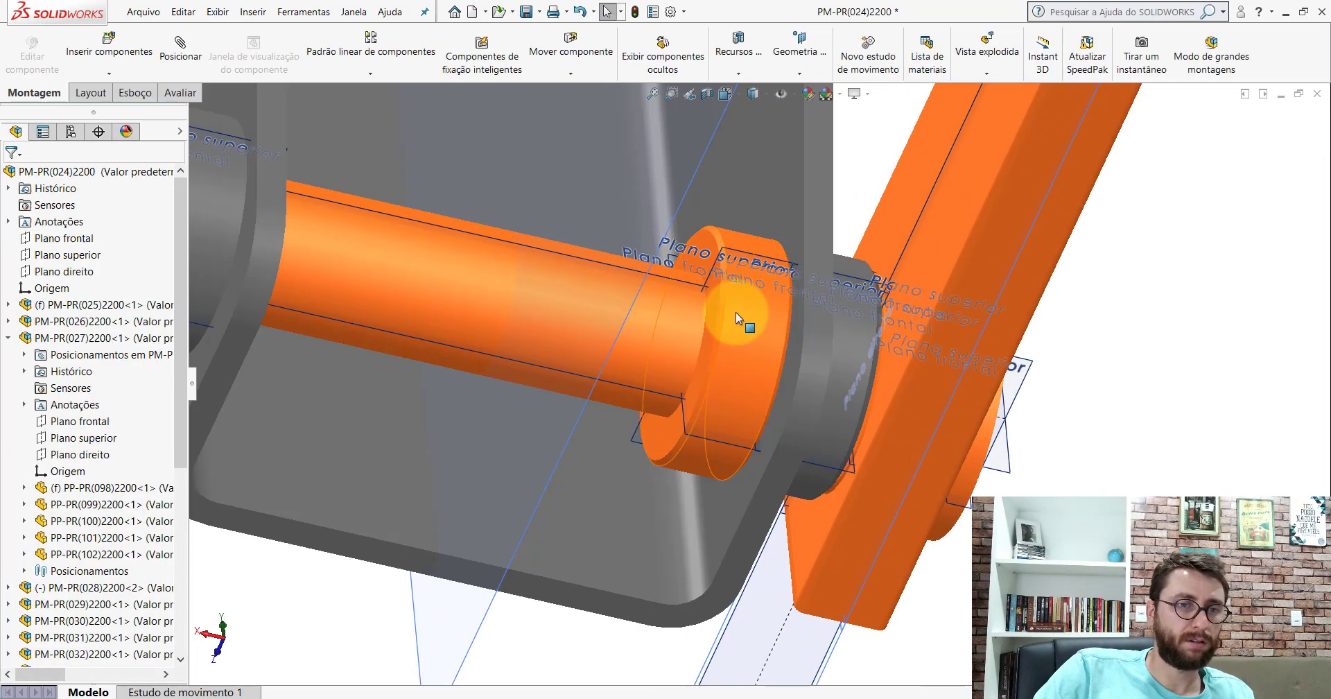
left_click_drag(726, 365, 822, 189)
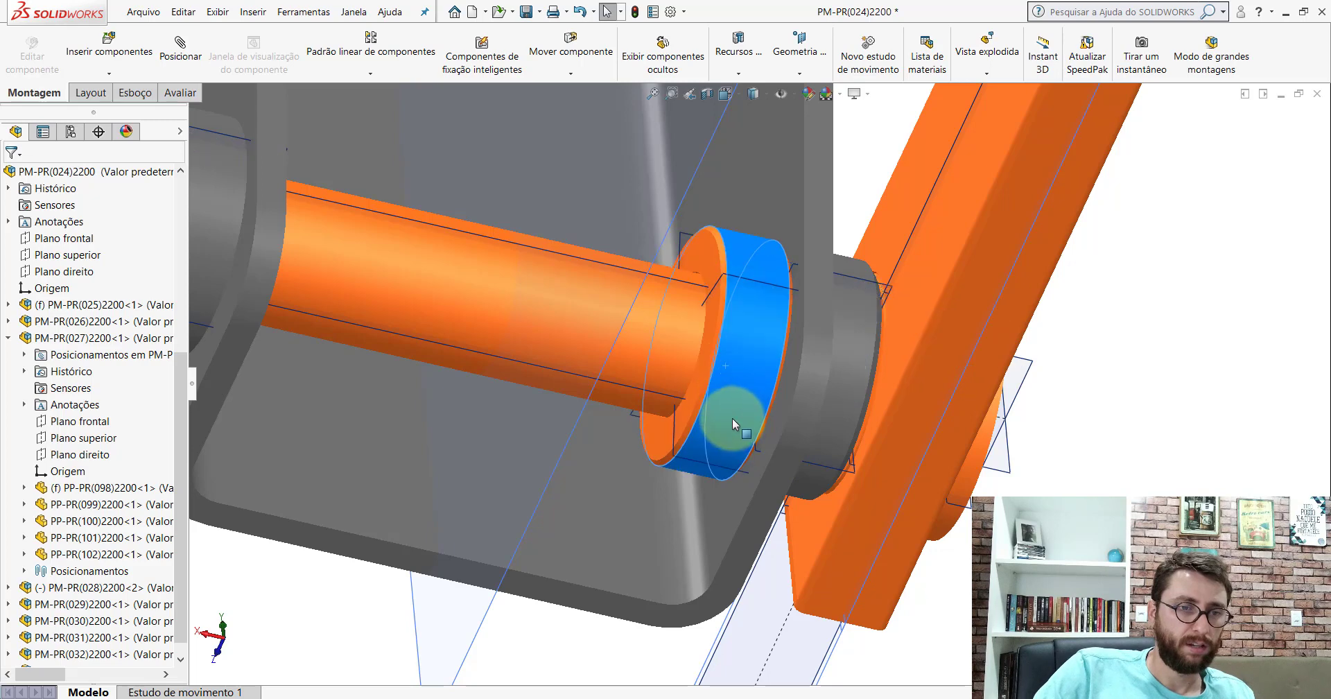
Mate the bushing's front plane parallel to the pin part's front plane.
left_click(182, 50)
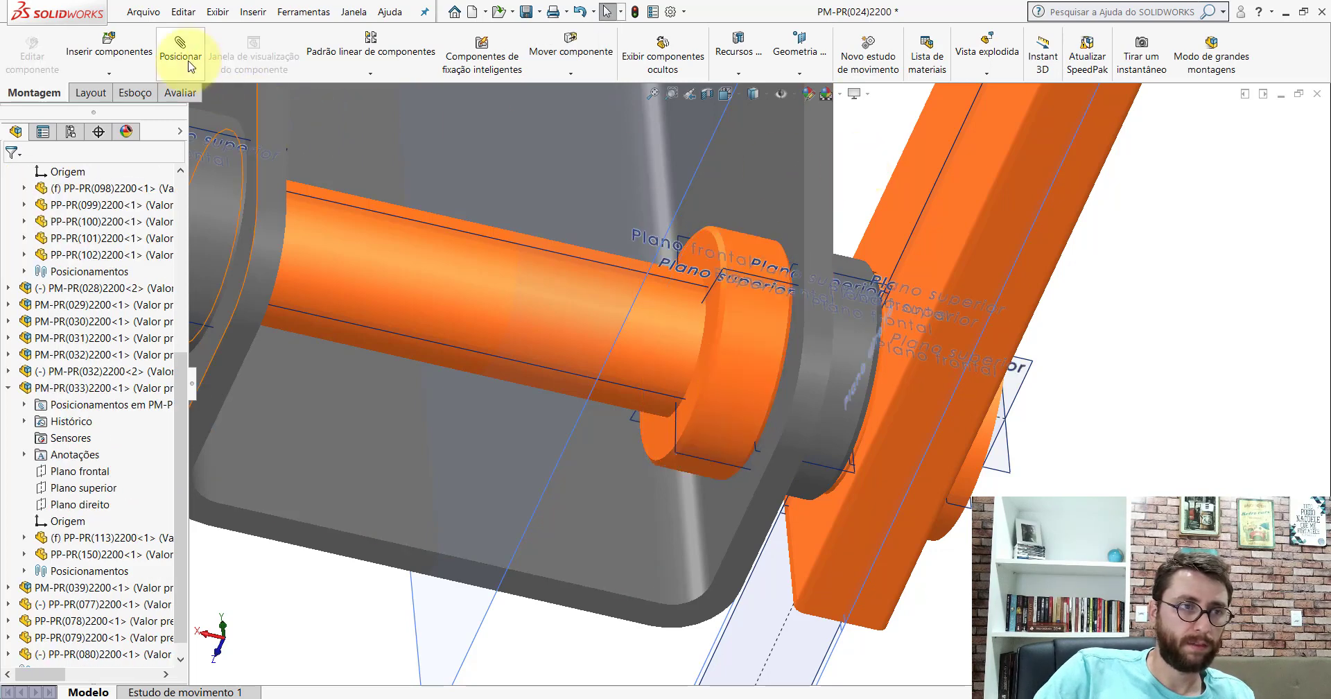
left_click(673, 445)
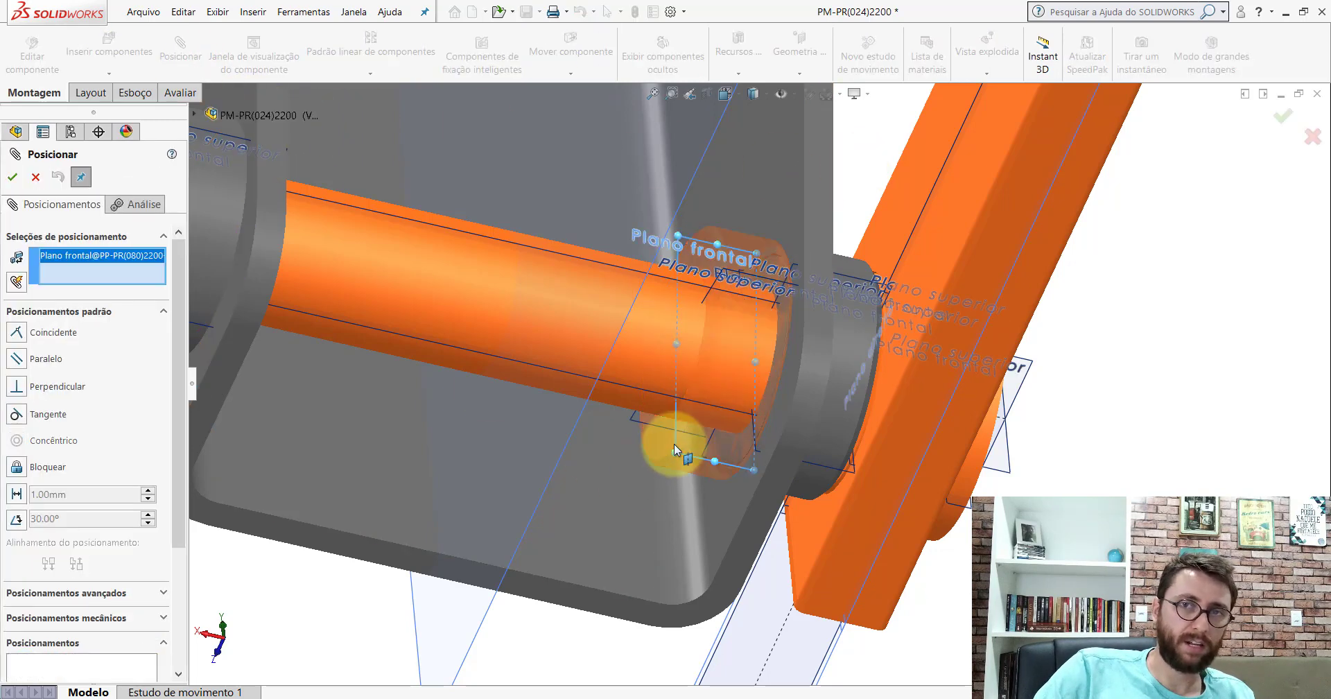
left_click(645, 396)
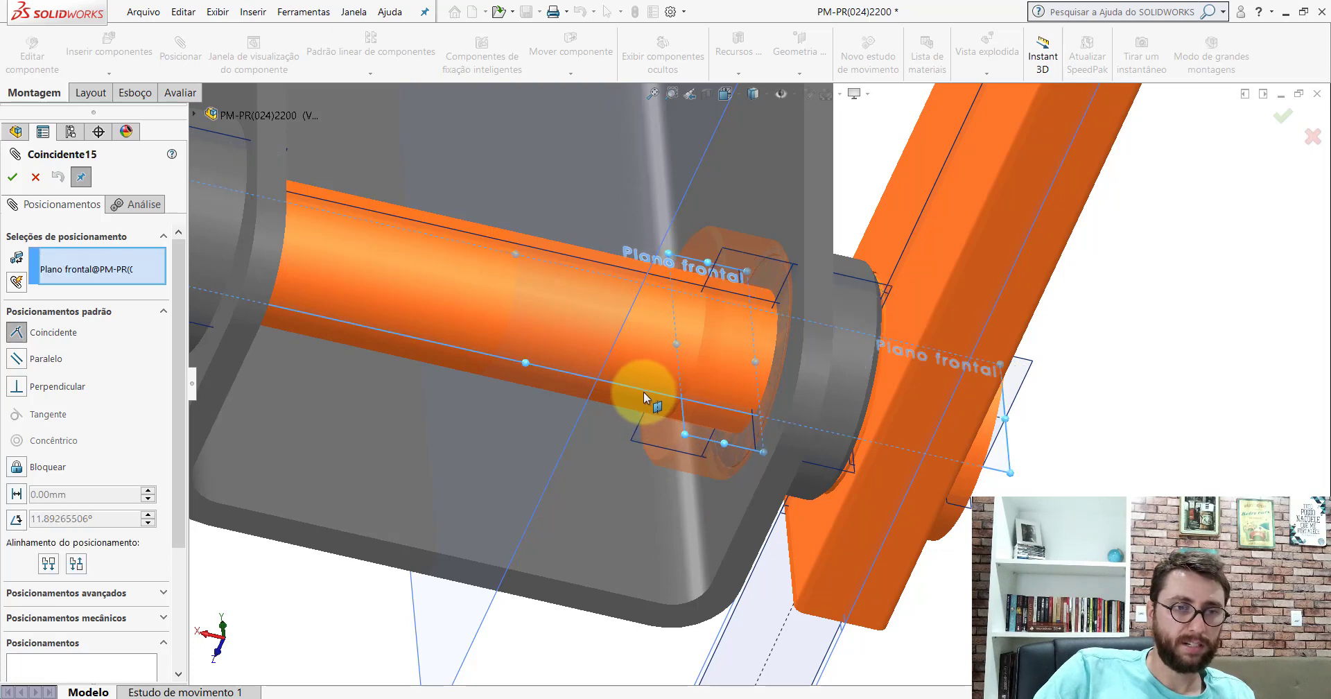
left_click(478, 420)
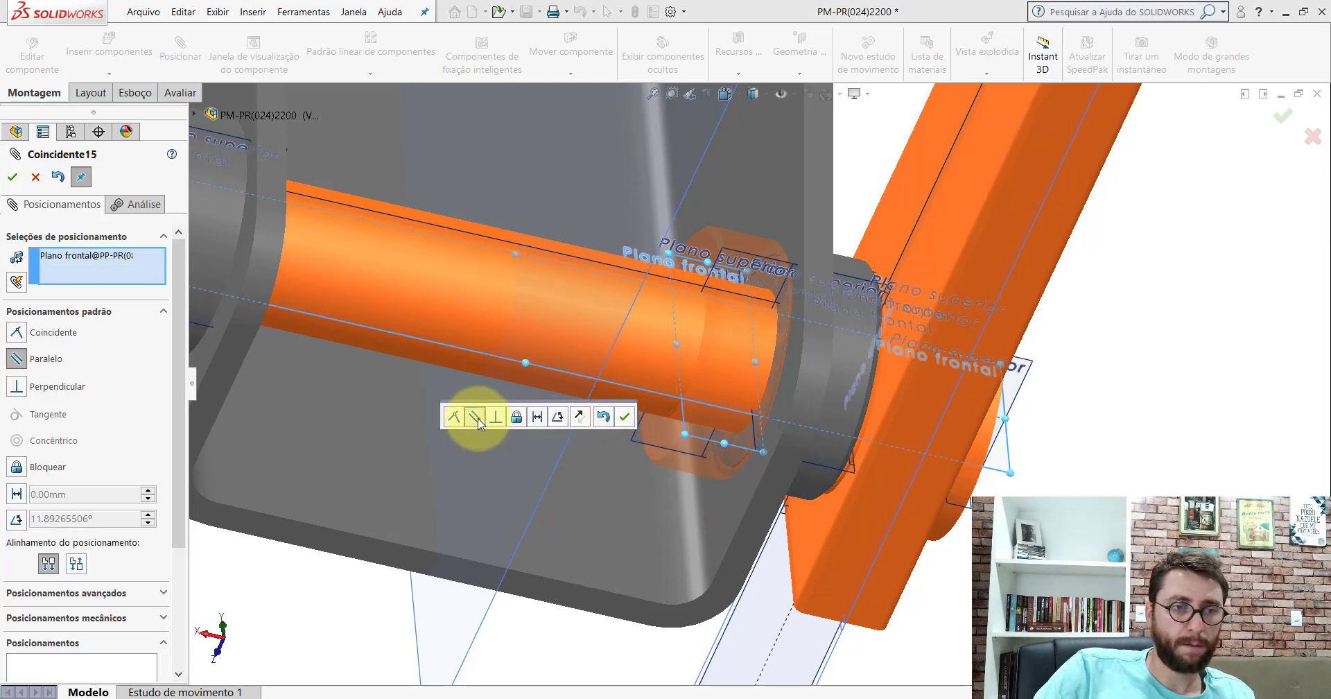
left_click(624, 415)
left_click(36, 177)
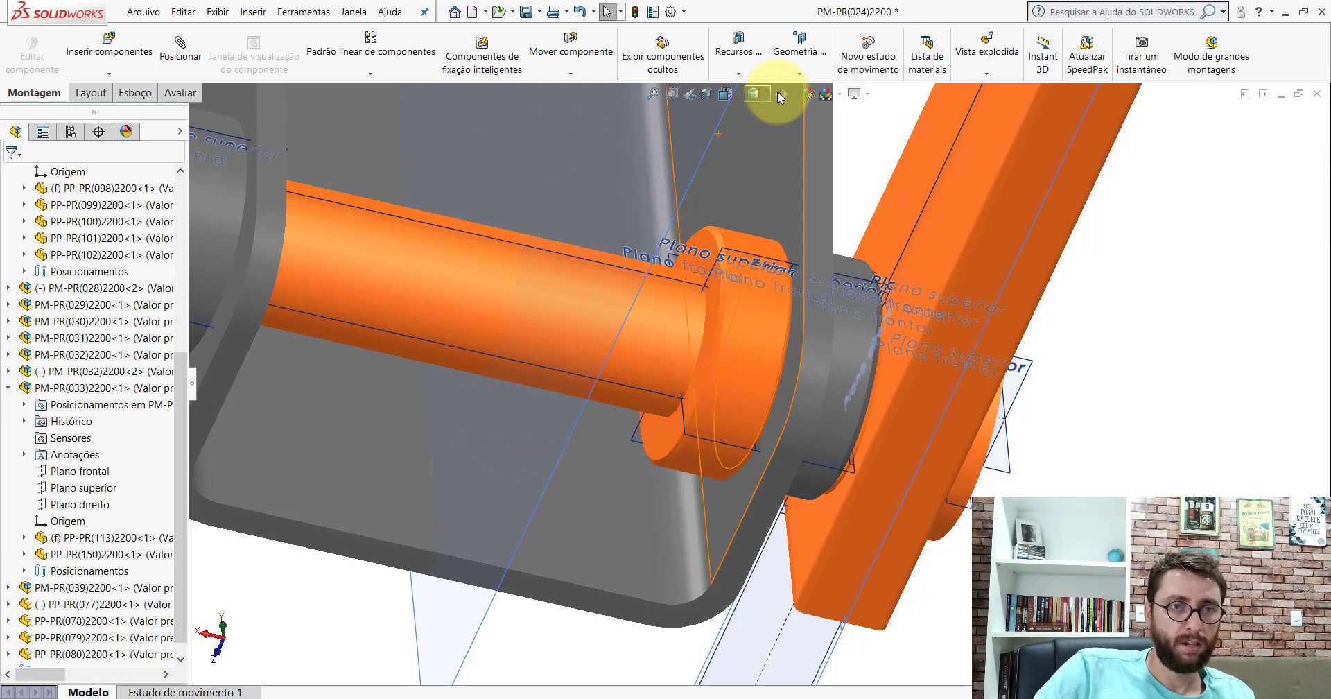
Drag the second bushing off the pin to the left.
scroll(700, 305, "up", 5)
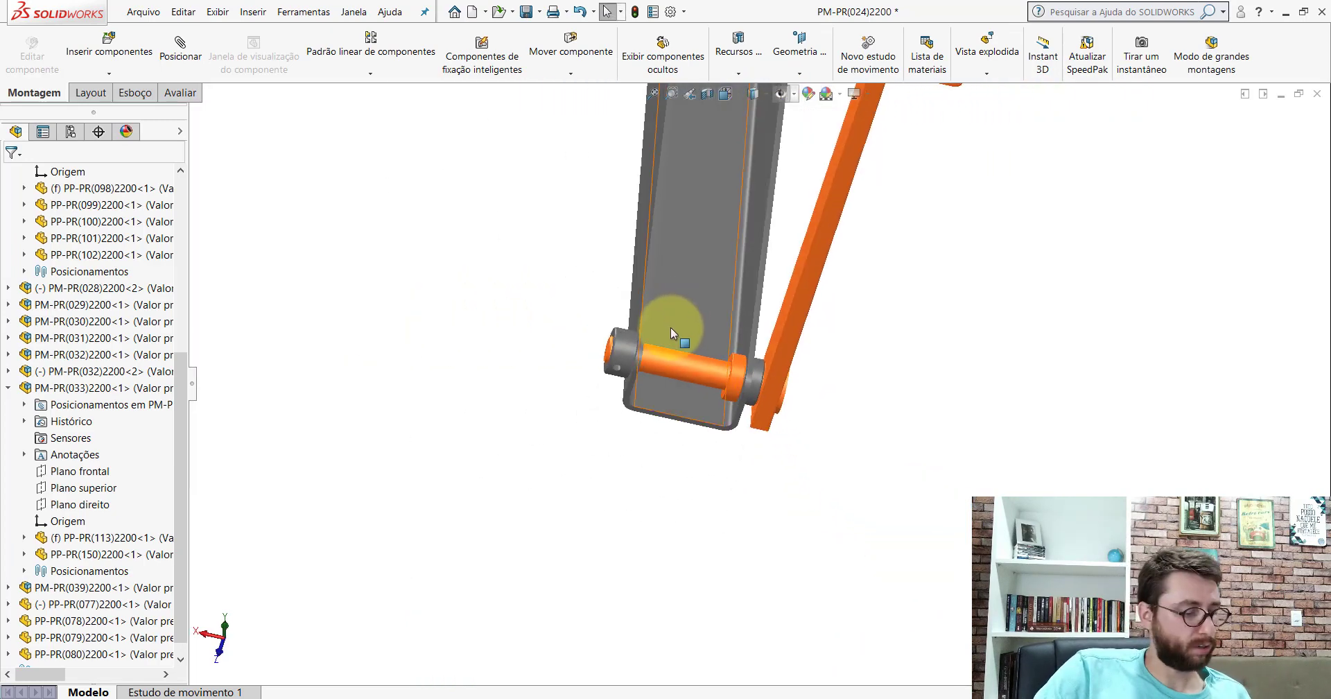
scroll(667, 362, "down", 3)
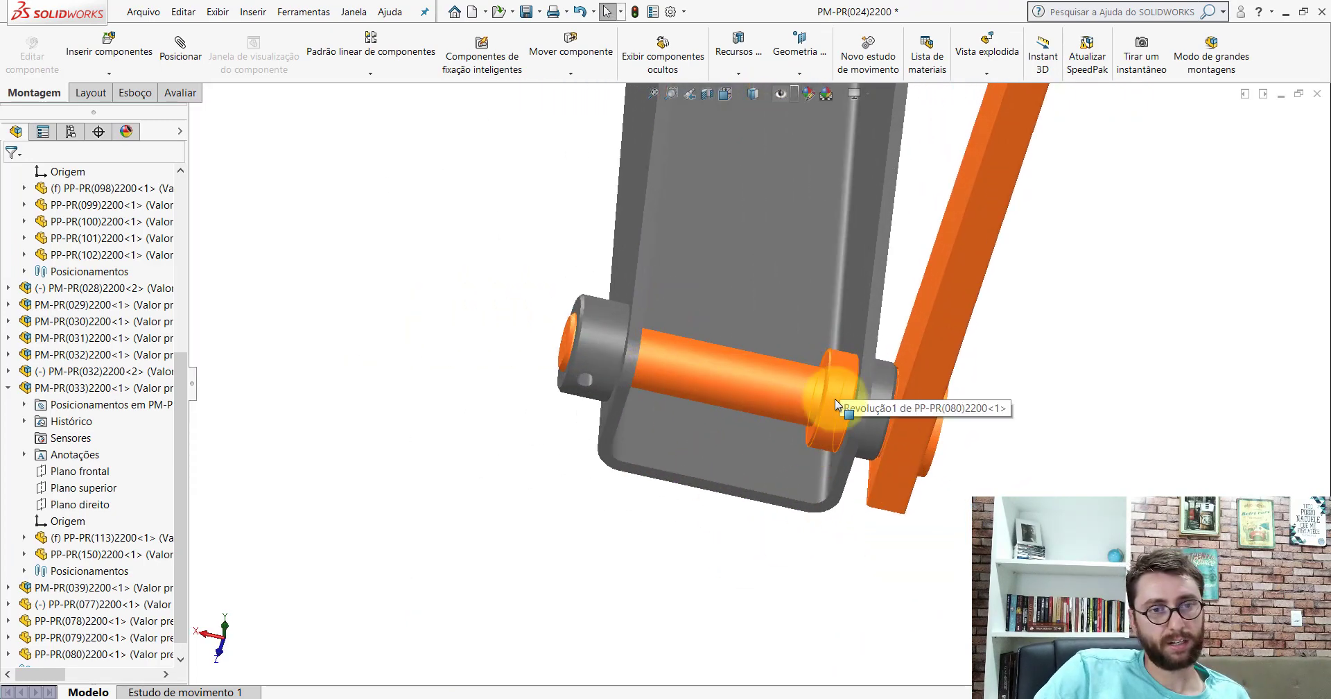
left_click_drag(834, 398, 463, 306)
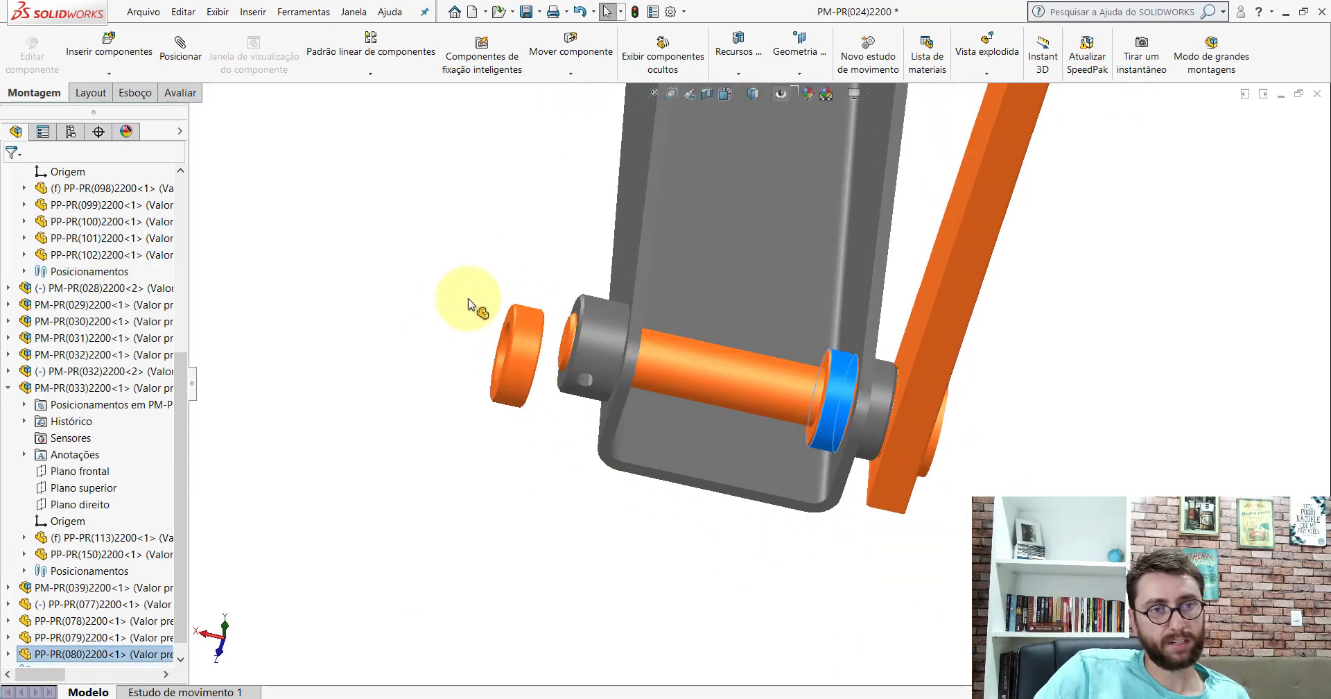
Mate the loose bushing's bore concentric with the pin.
left_click(181, 43)
scroll(483, 313, "down", 4)
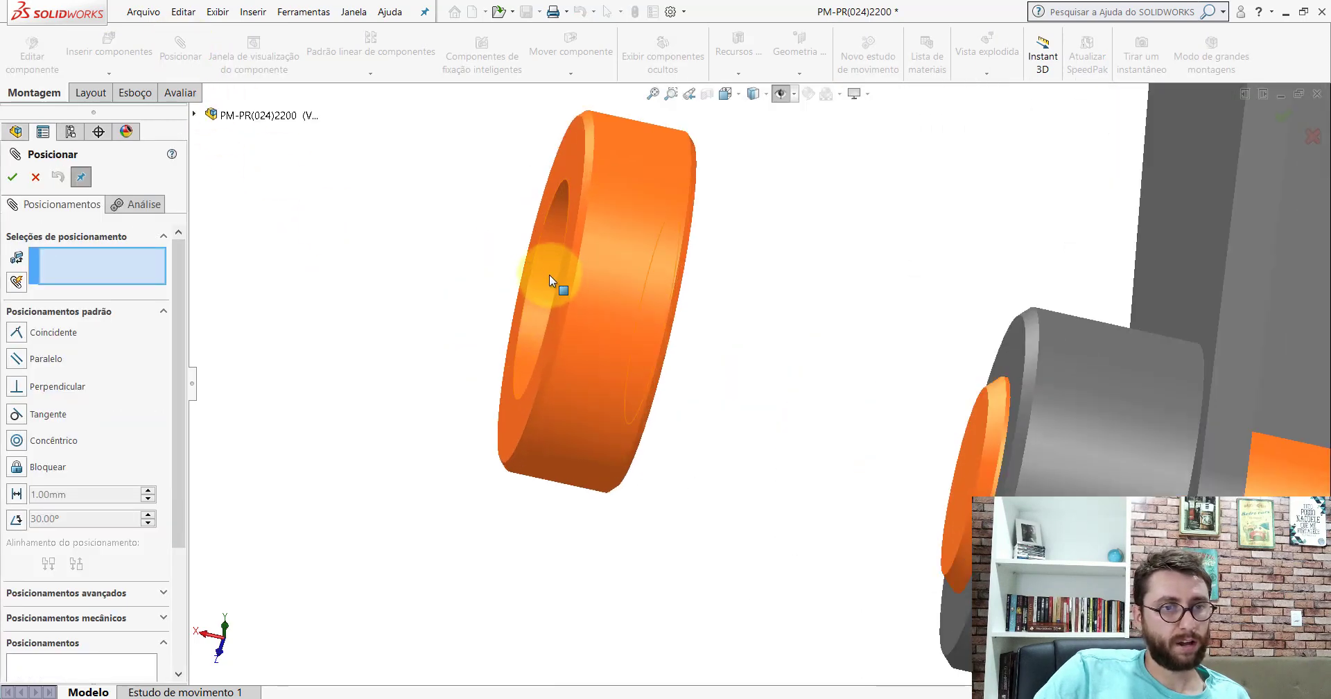
left_click(549, 274)
scroll(668, 336, "up", 5)
scroll(762, 349, "down", 2)
left_click(749, 339)
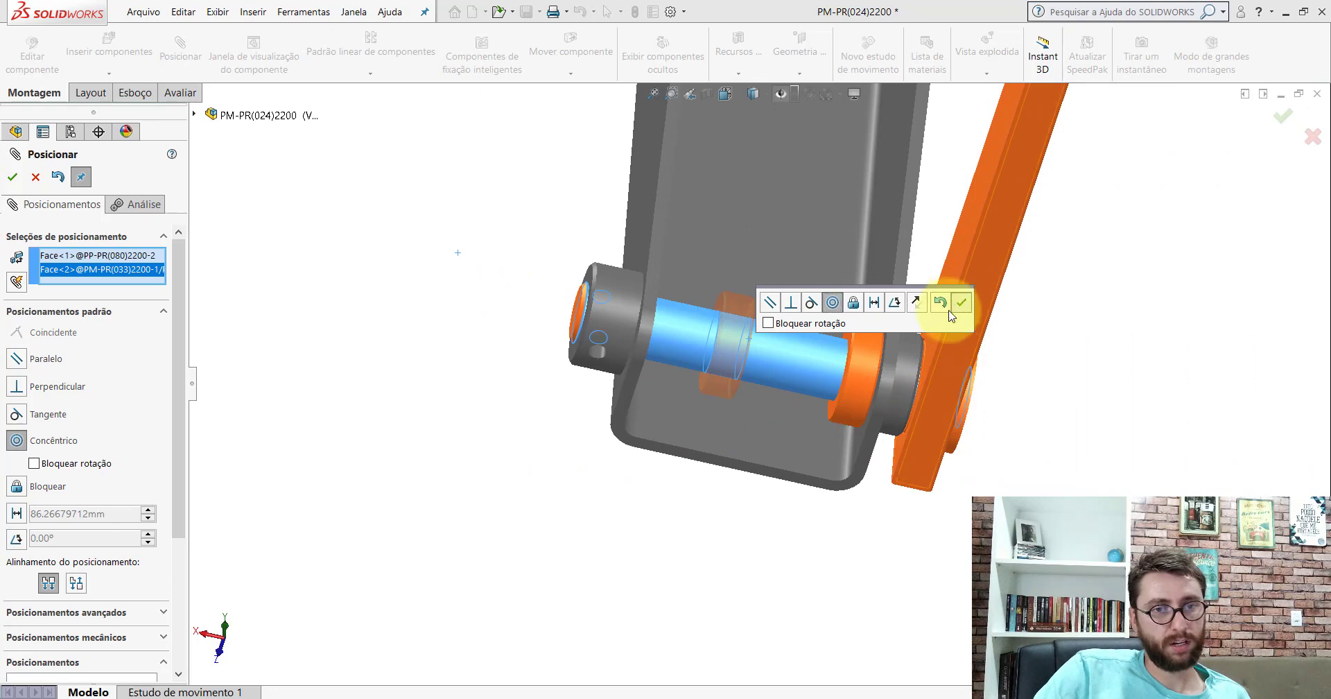
left_click(956, 305)
scroll(710, 307, "down", 3)
Seat the bushing's end face flush against the hinge plate with a coincident mate.
left_click(782, 336)
scroll(782, 335, "up", 1)
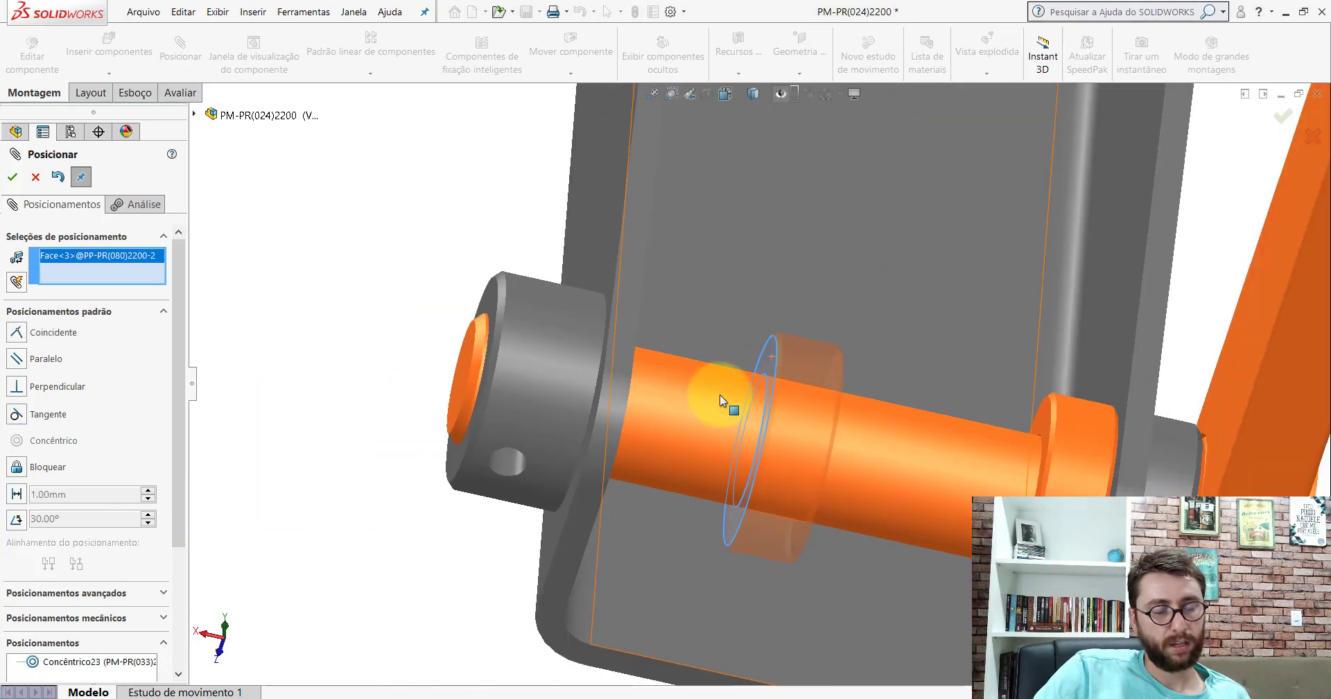
scroll(720, 394, "up", 2)
left_click(672, 314)
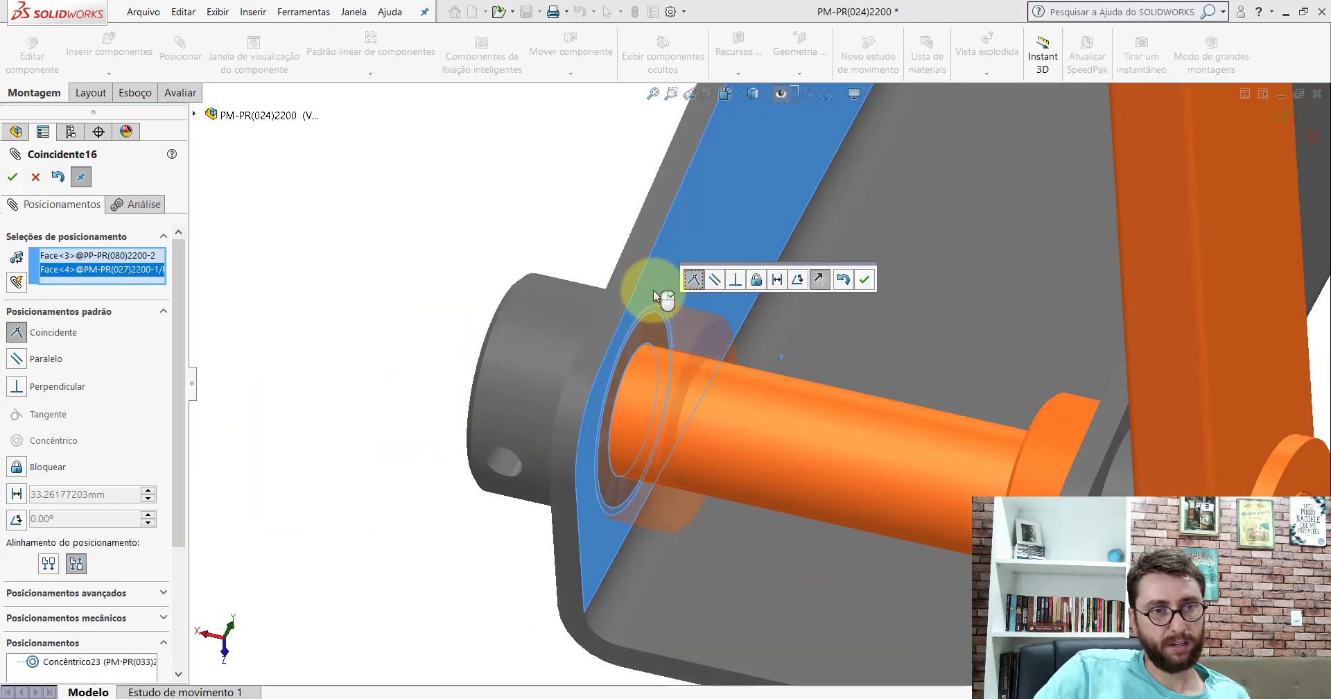
left_click(863, 280)
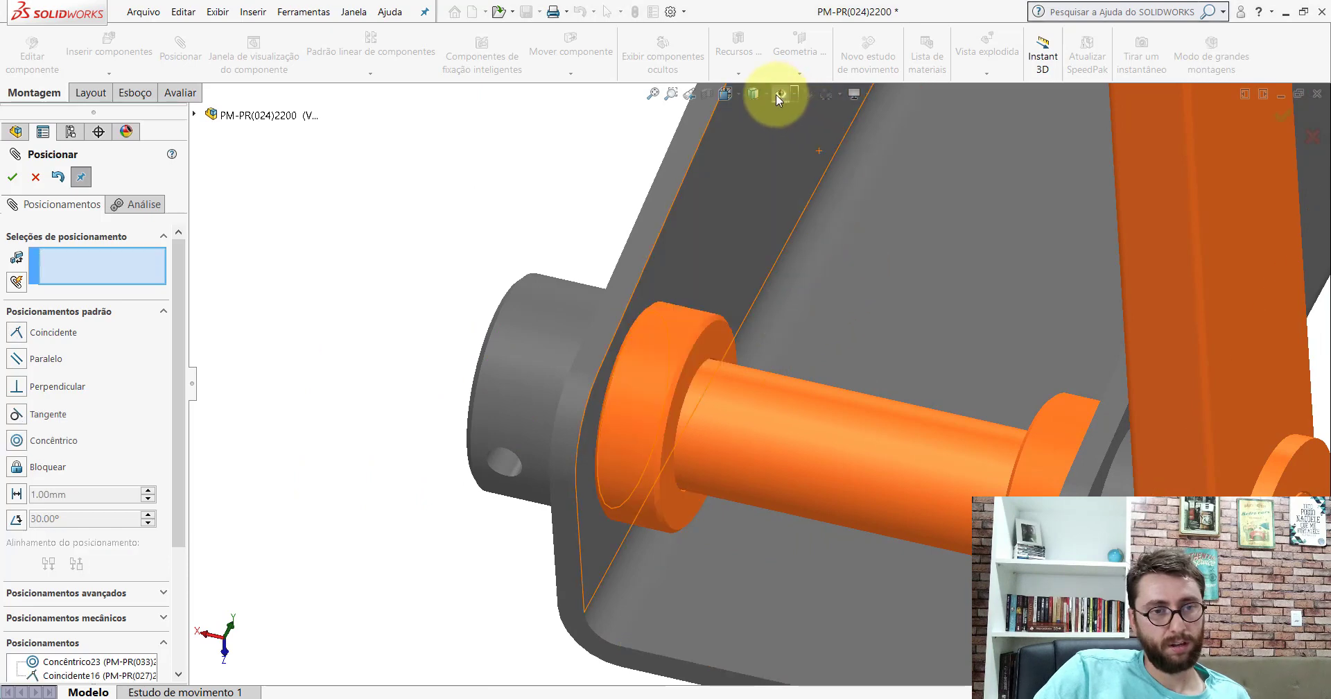
Make the bushing's front plane parallel to the pin part's top plane.
left_click(779, 99)
left_click(665, 493)
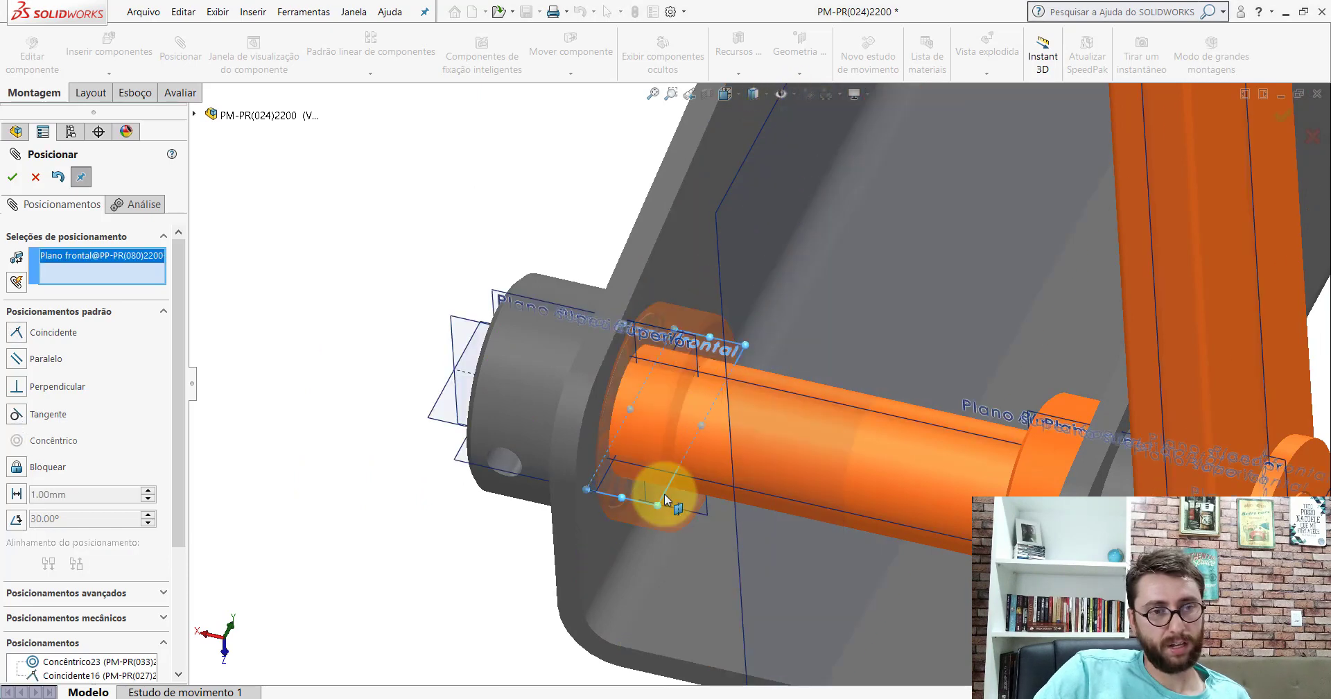
left_click(709, 373)
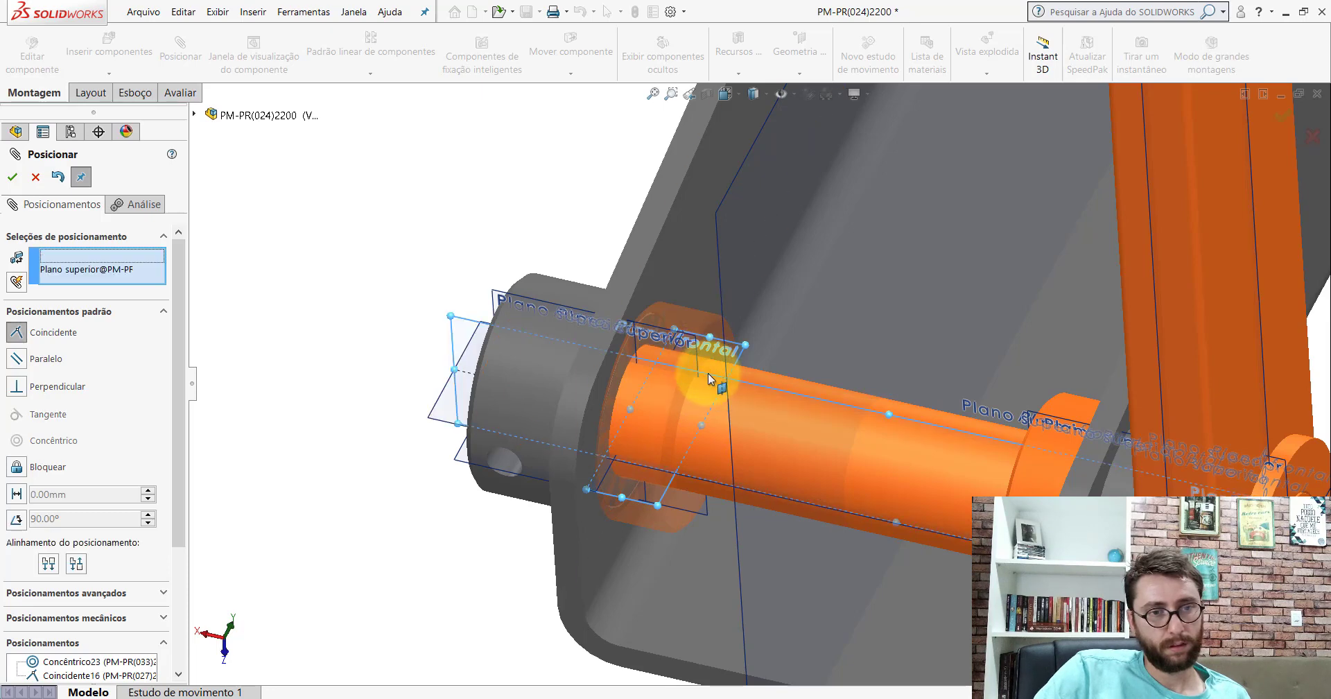
left_click(750, 355)
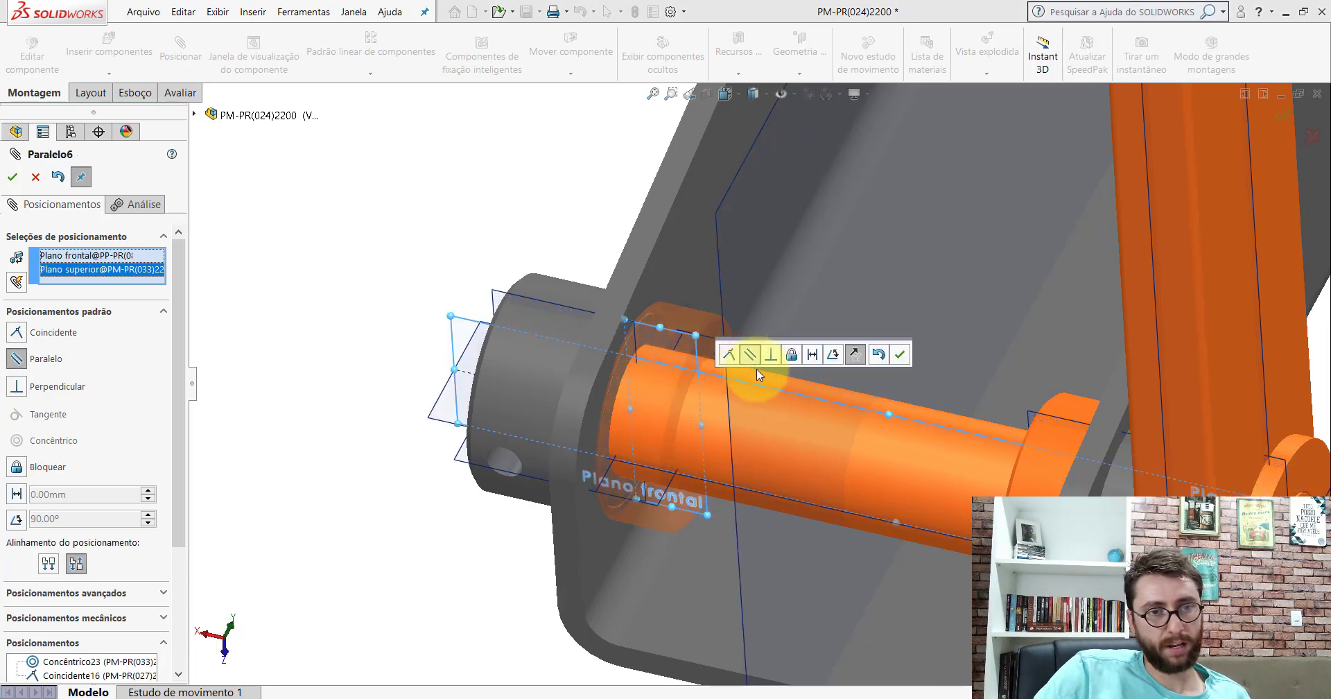
left_click(899, 354)
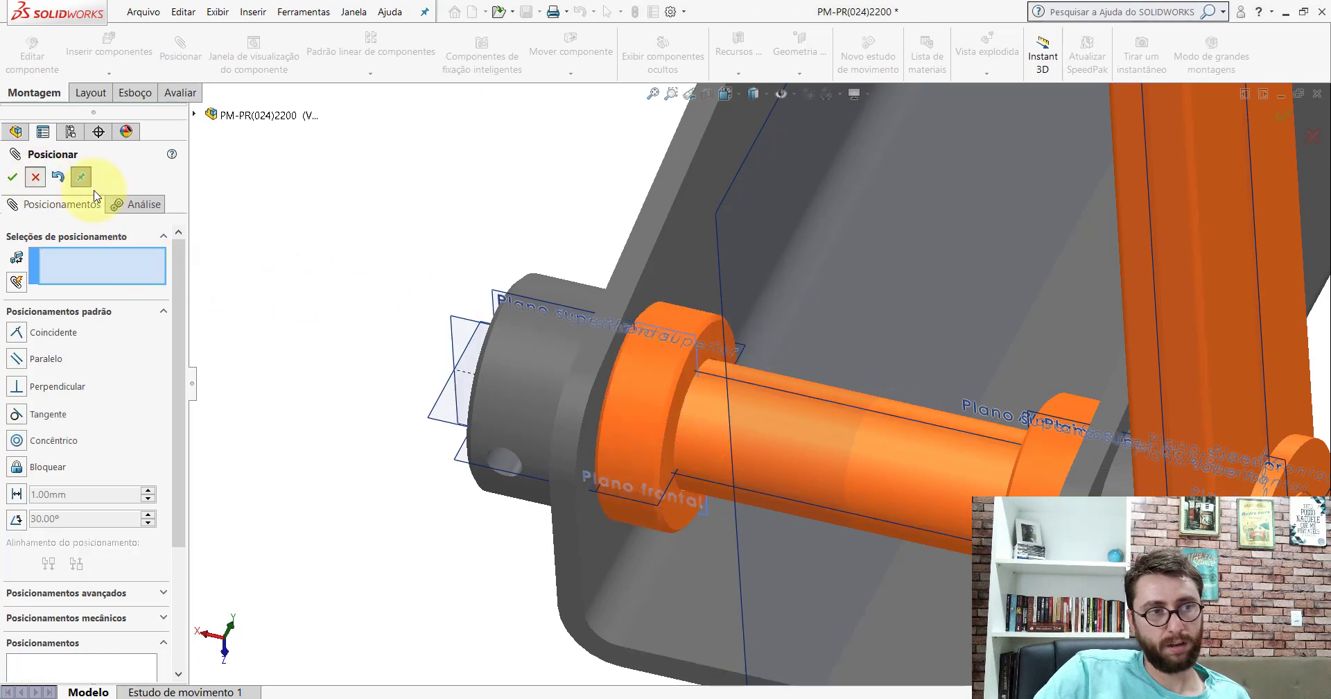
key("Escape")
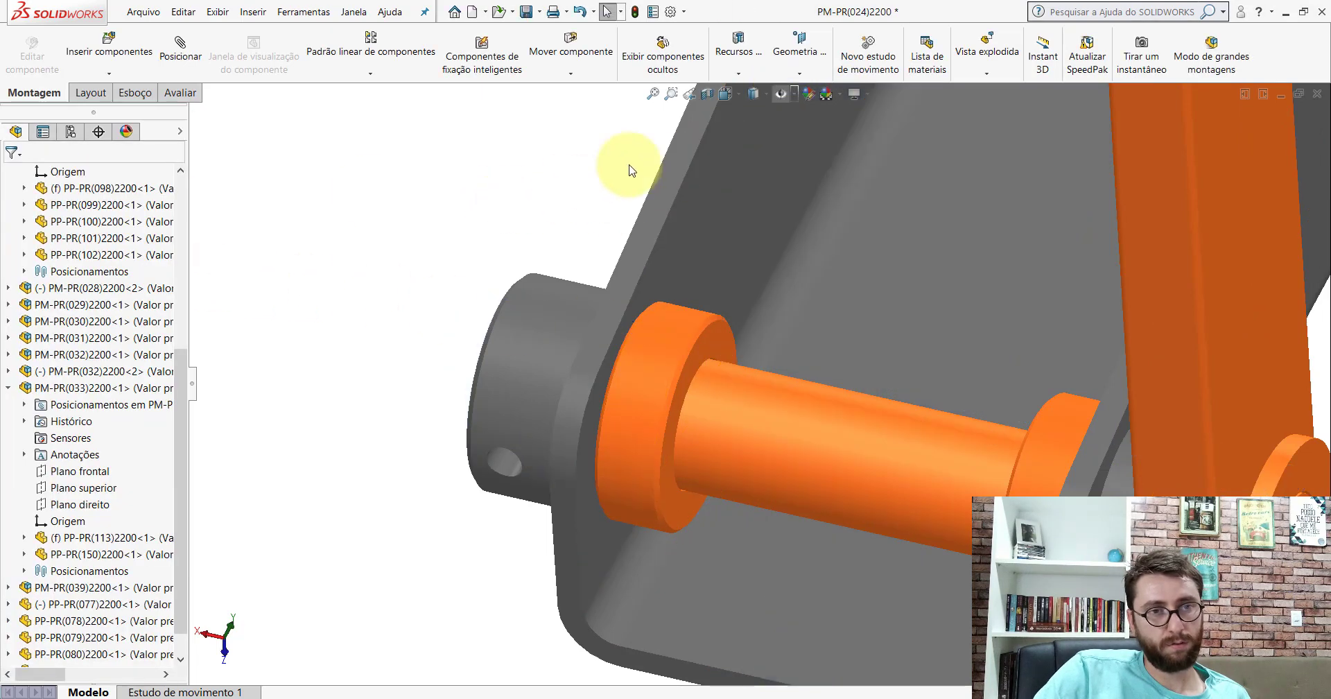
Show the boom assembly in isometric view and collapse its subassembly branches.
left_click(726, 93)
left_click(753, 174)
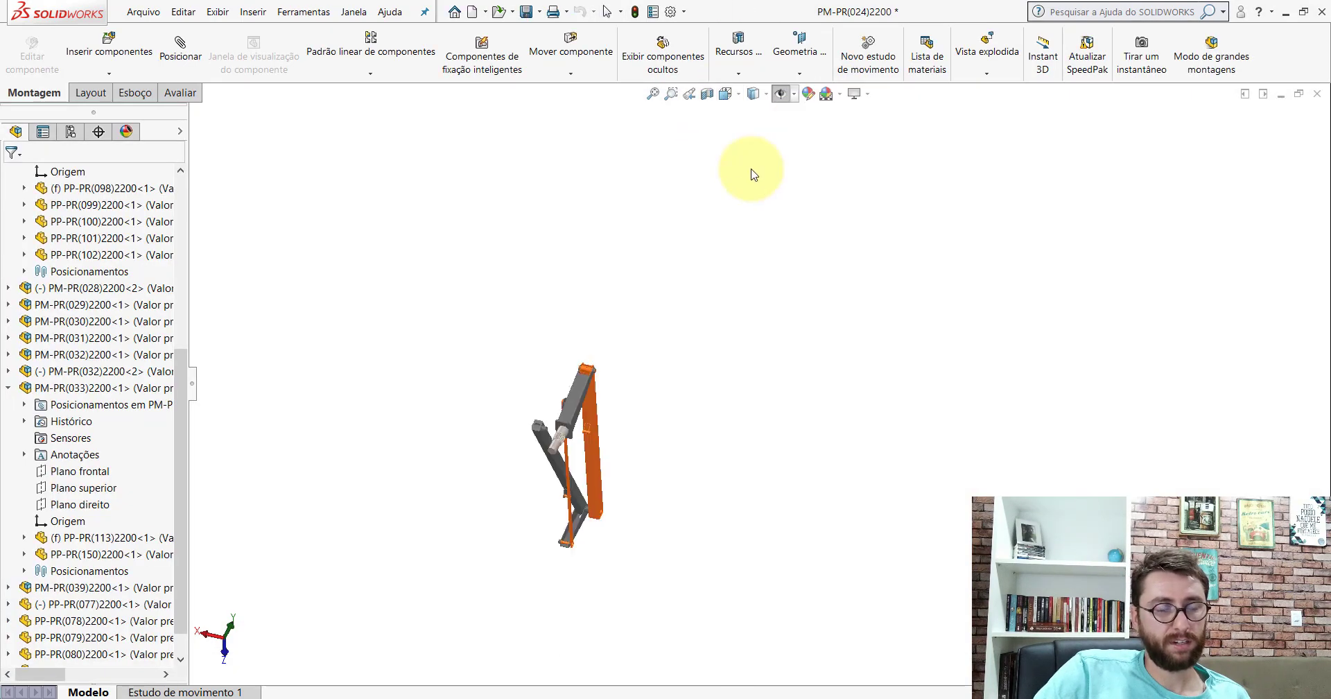
scroll(190, 316, "up", 1)
scroll(160, 208, "up", 5)
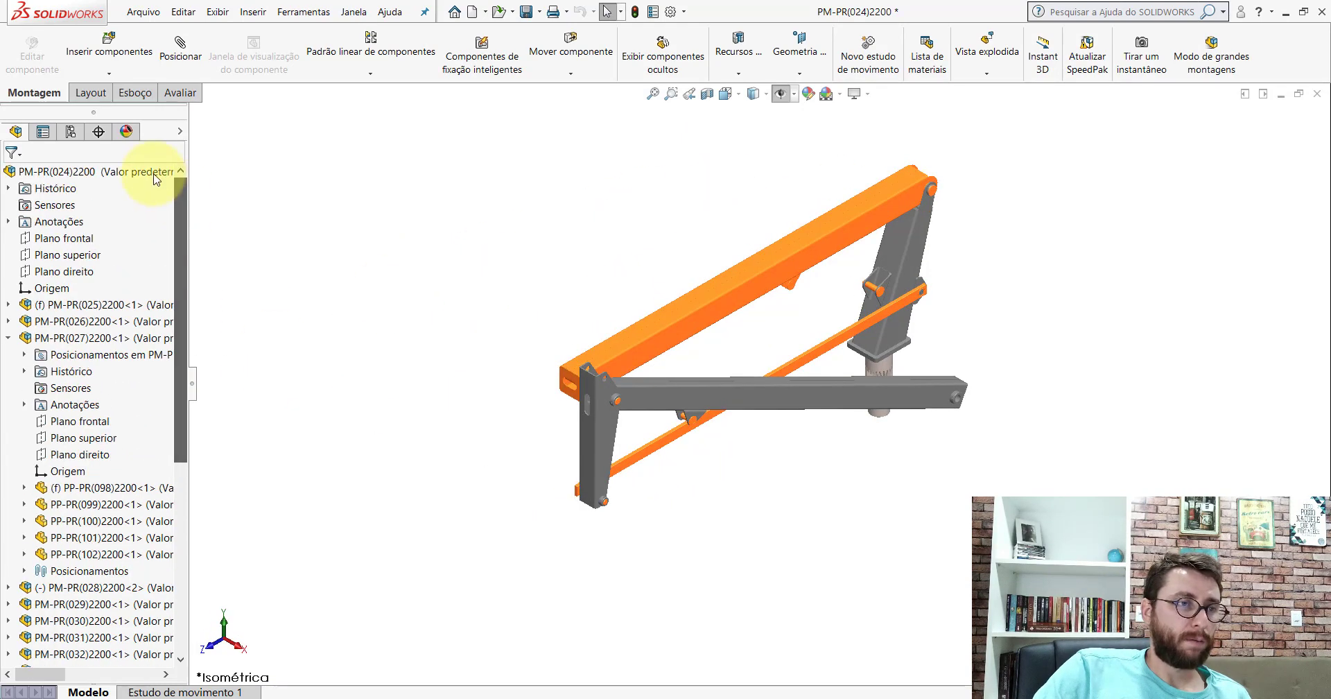
left_click(152, 172)
right_click(152, 172)
left_click(267, 553)
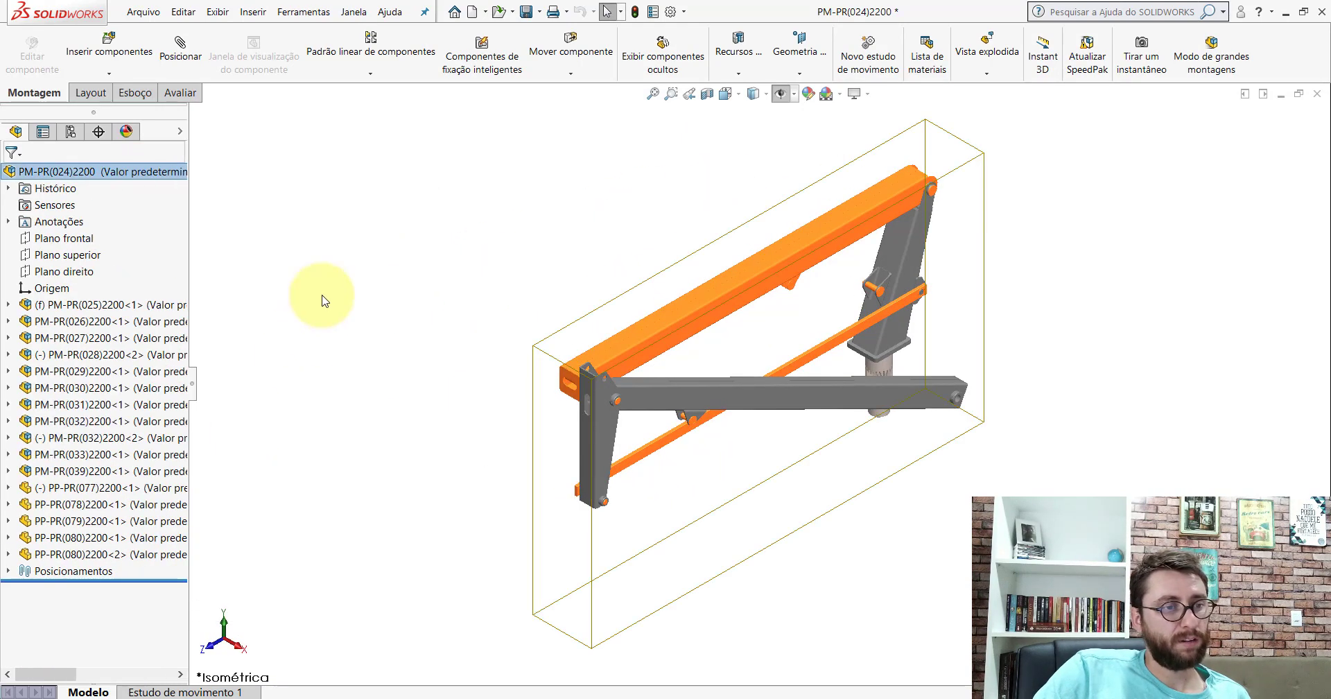
left_click(323, 300)
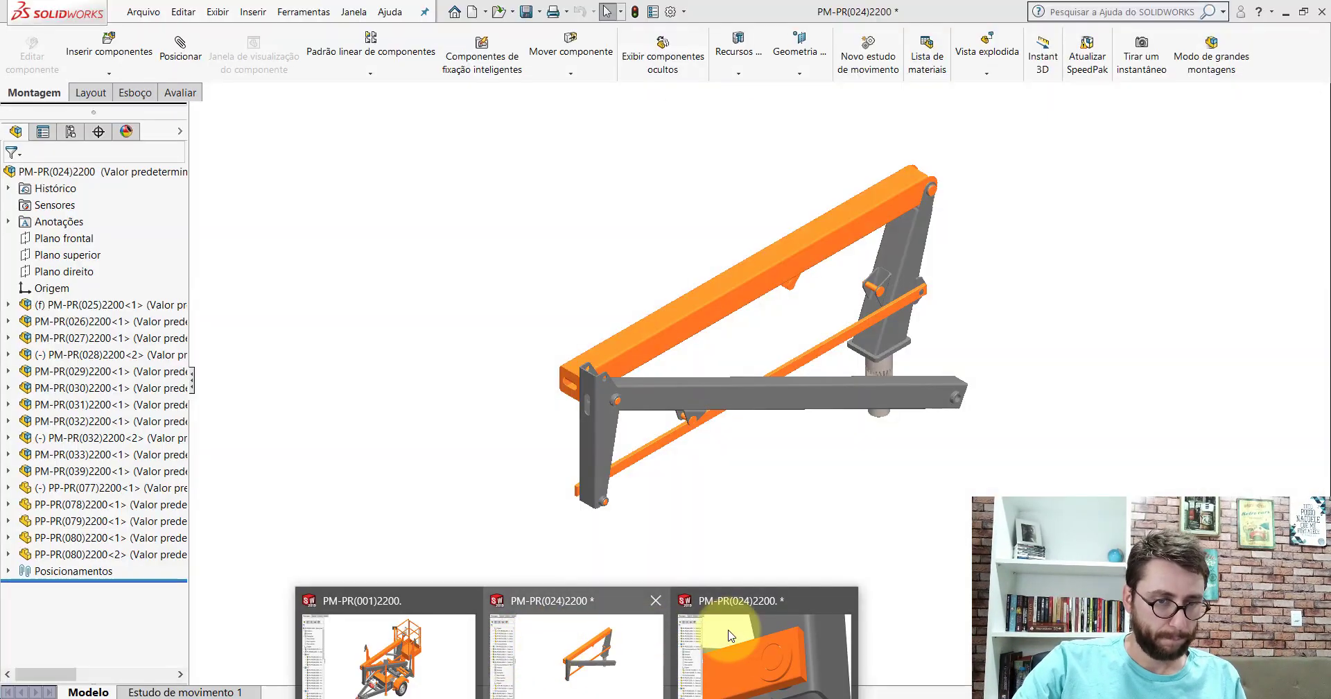
Check PP-PR(081)2200 in the other window, then return to the PM-PR(024)2200 assembly.
left_click(722, 624)
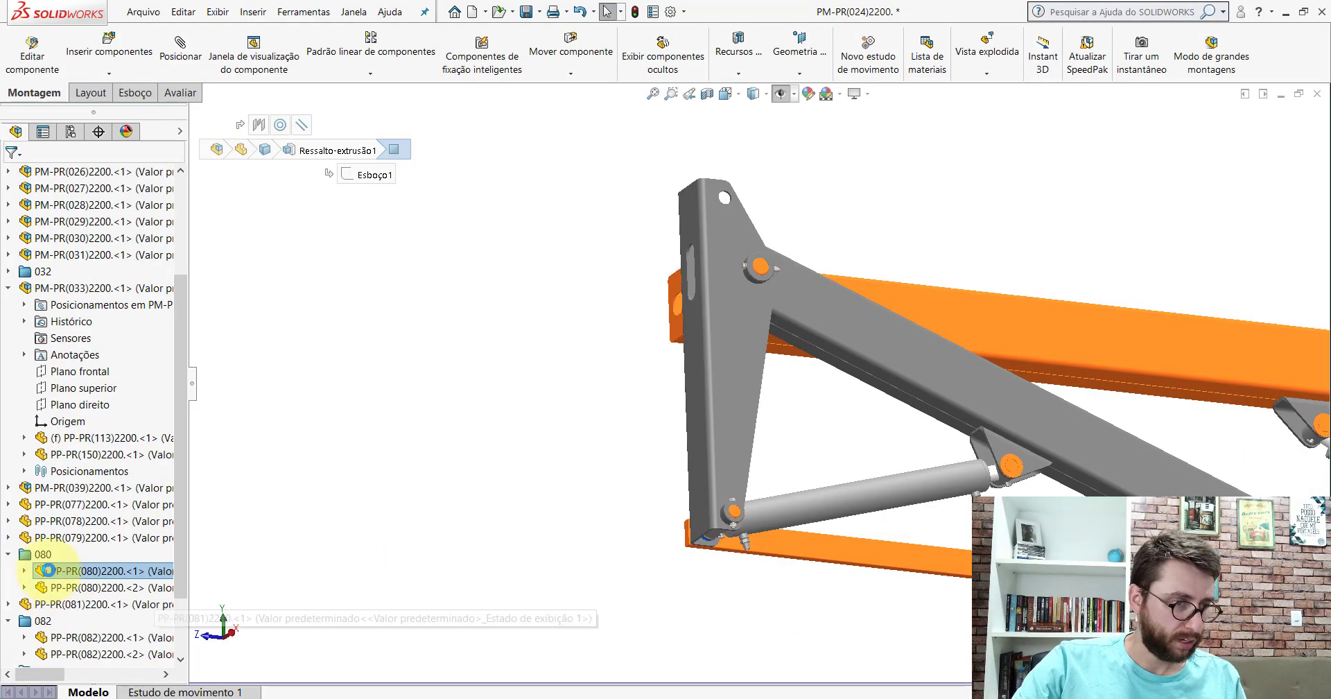
left_click(8, 554)
left_click(55, 575)
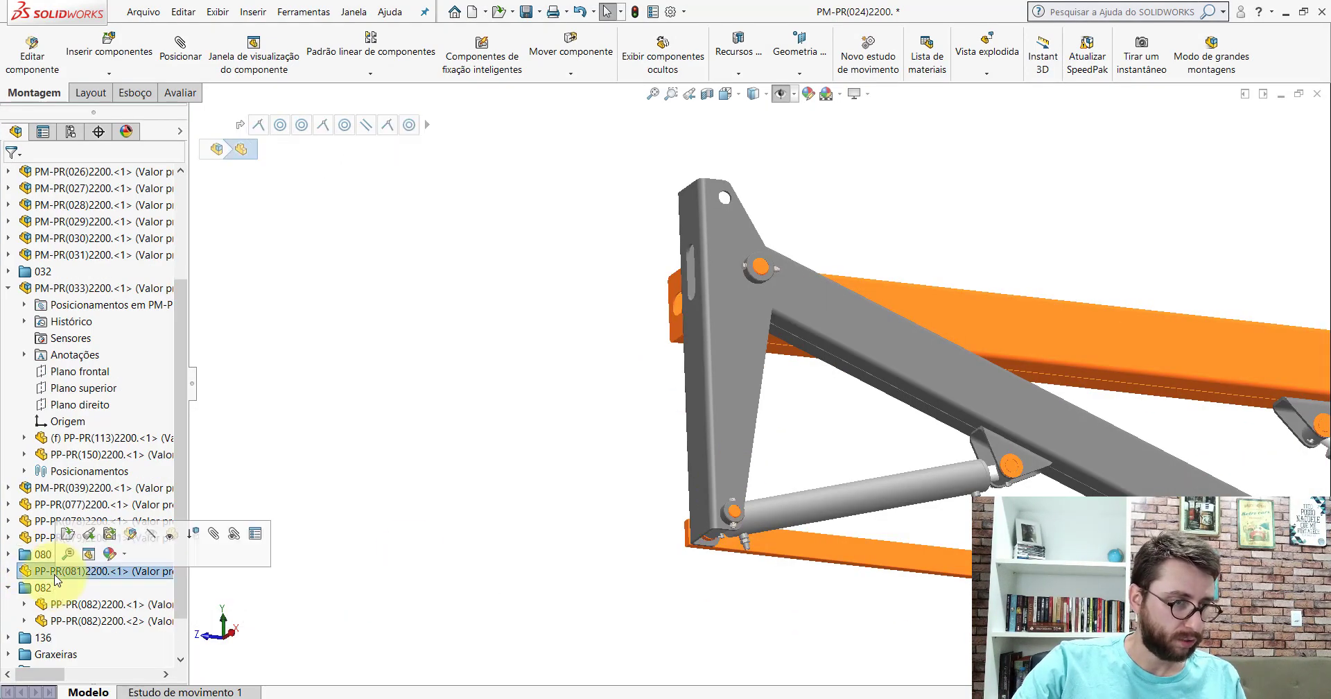
middle_click_drag(728, 536, 742, 518)
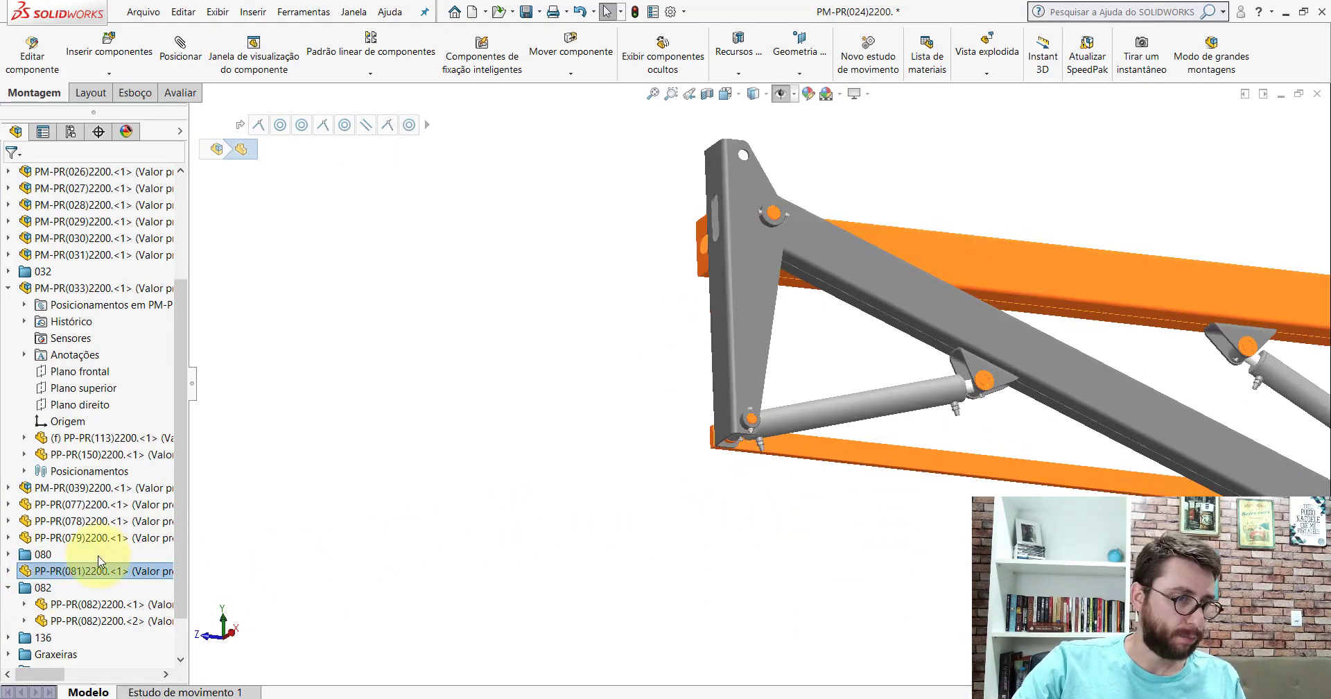
left_click(551, 312)
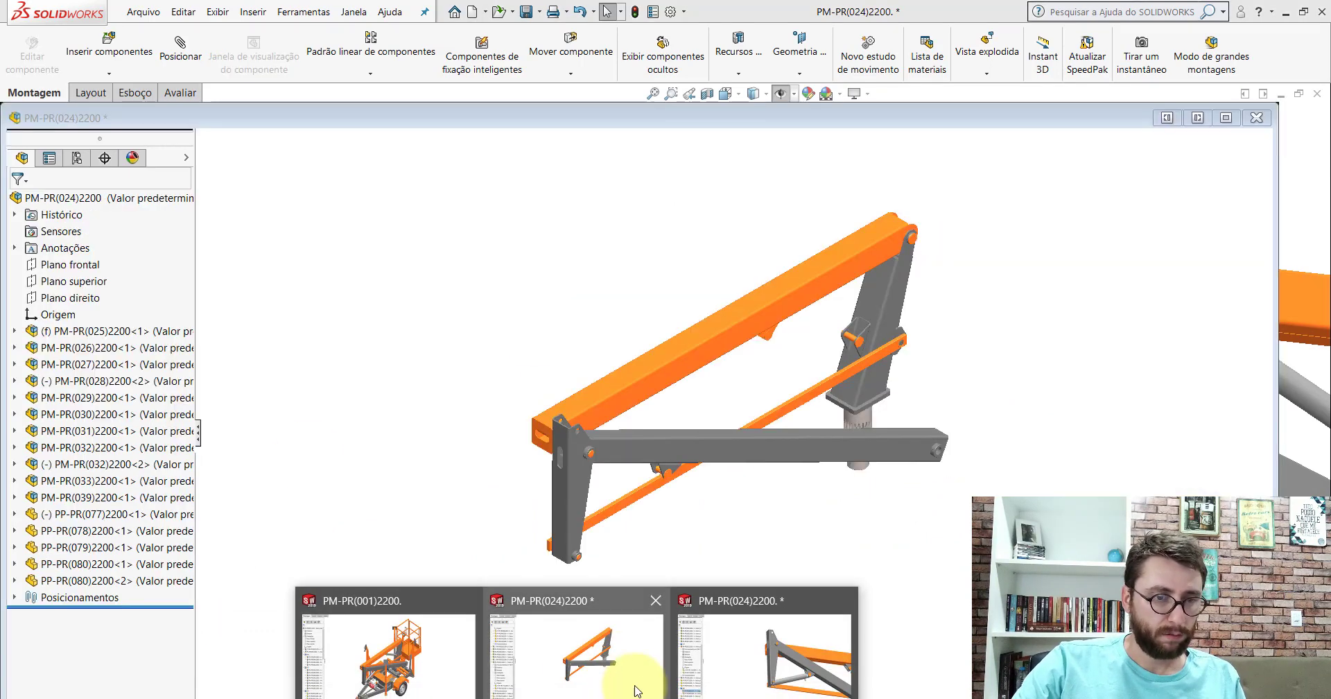
left_click(610, 666)
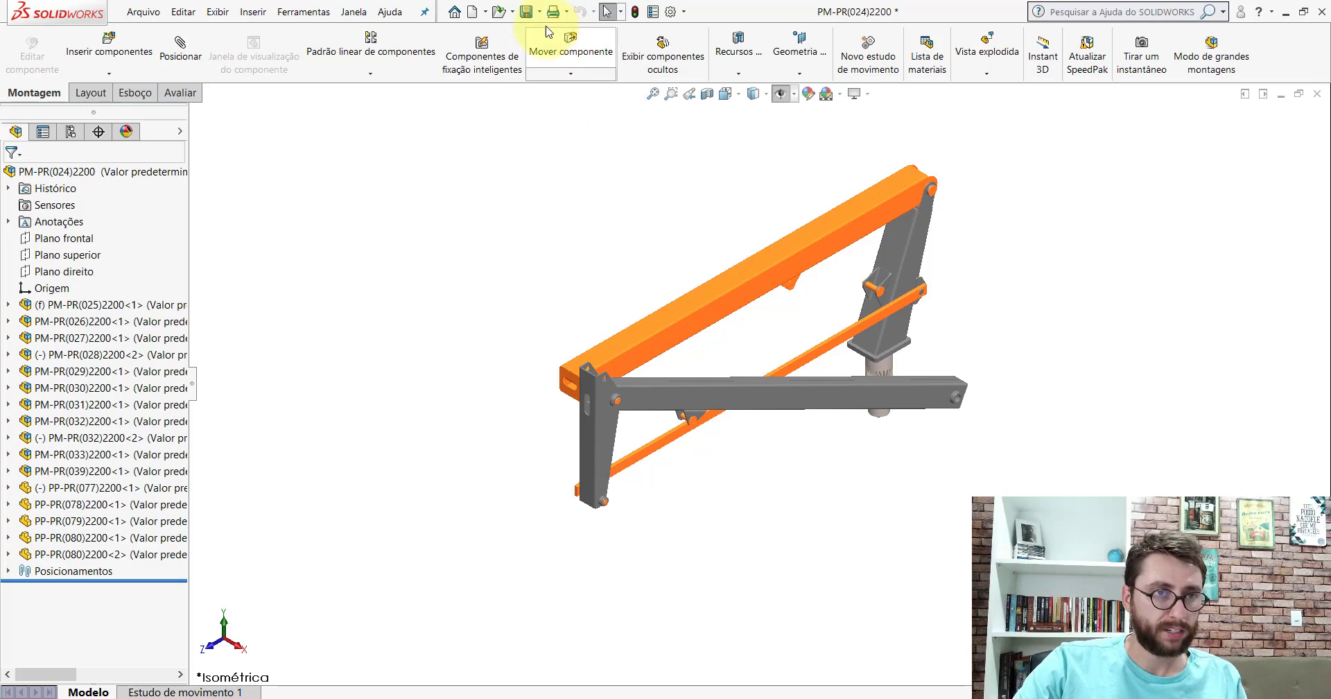
Save the PM-PR(024)2200 boom assembly, close it, and minimize SOLIDWORKS.
left_click(526, 12)
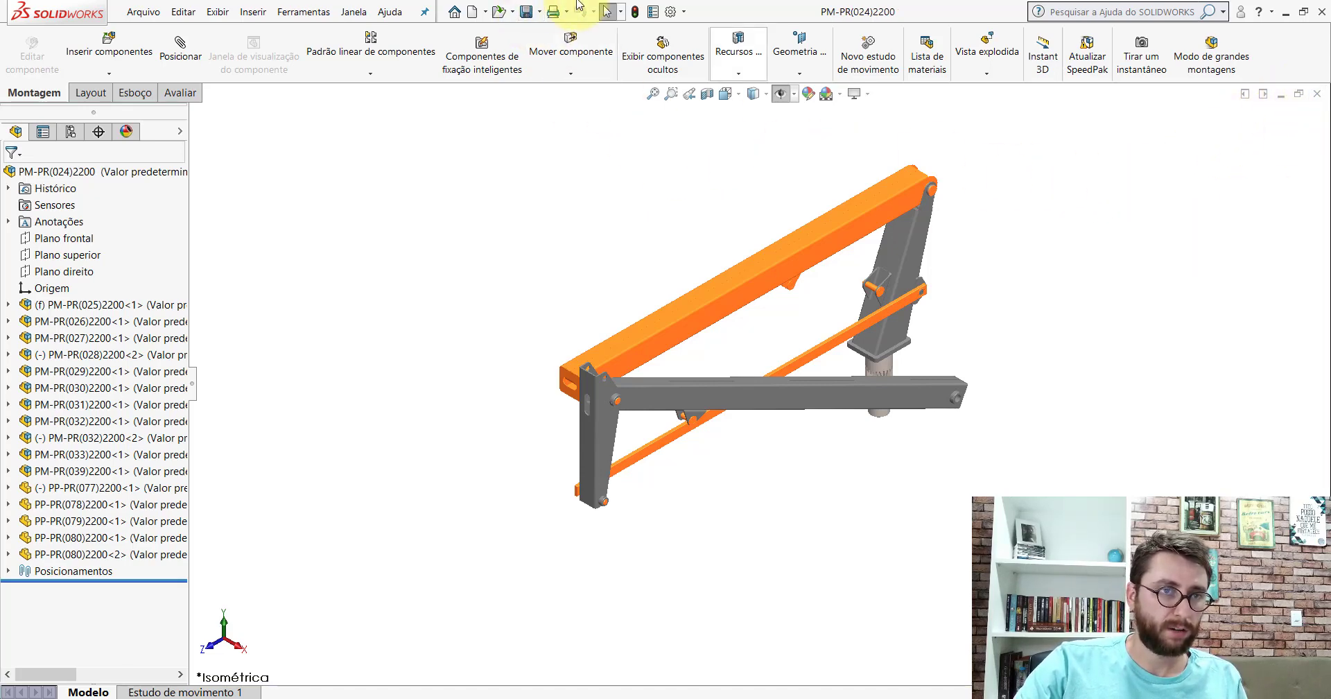
left_click(1318, 97)
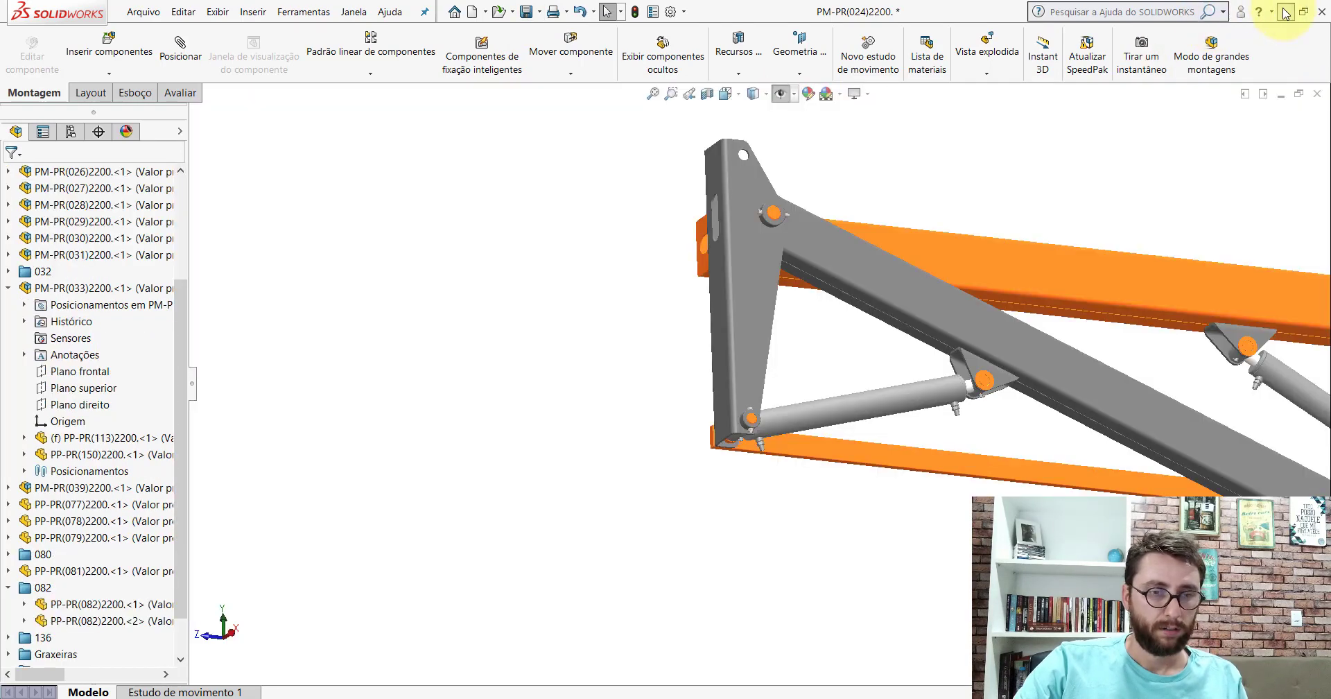
left_click(1286, 12)
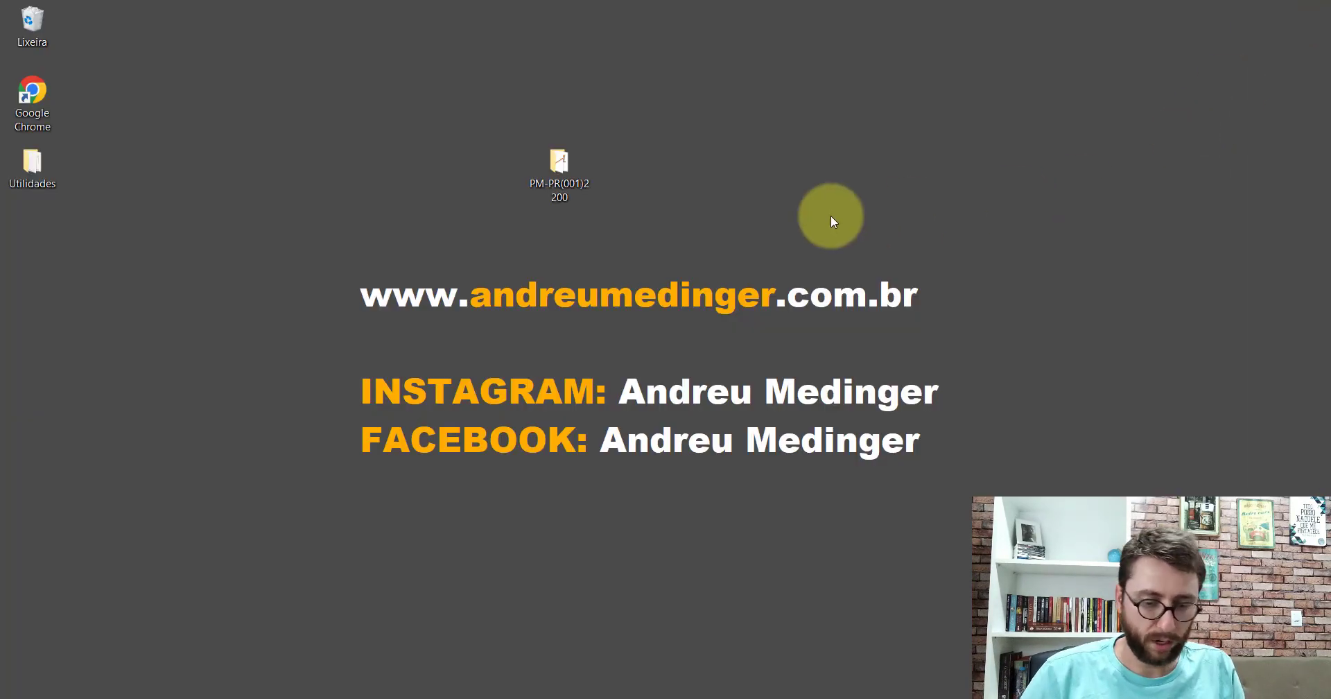